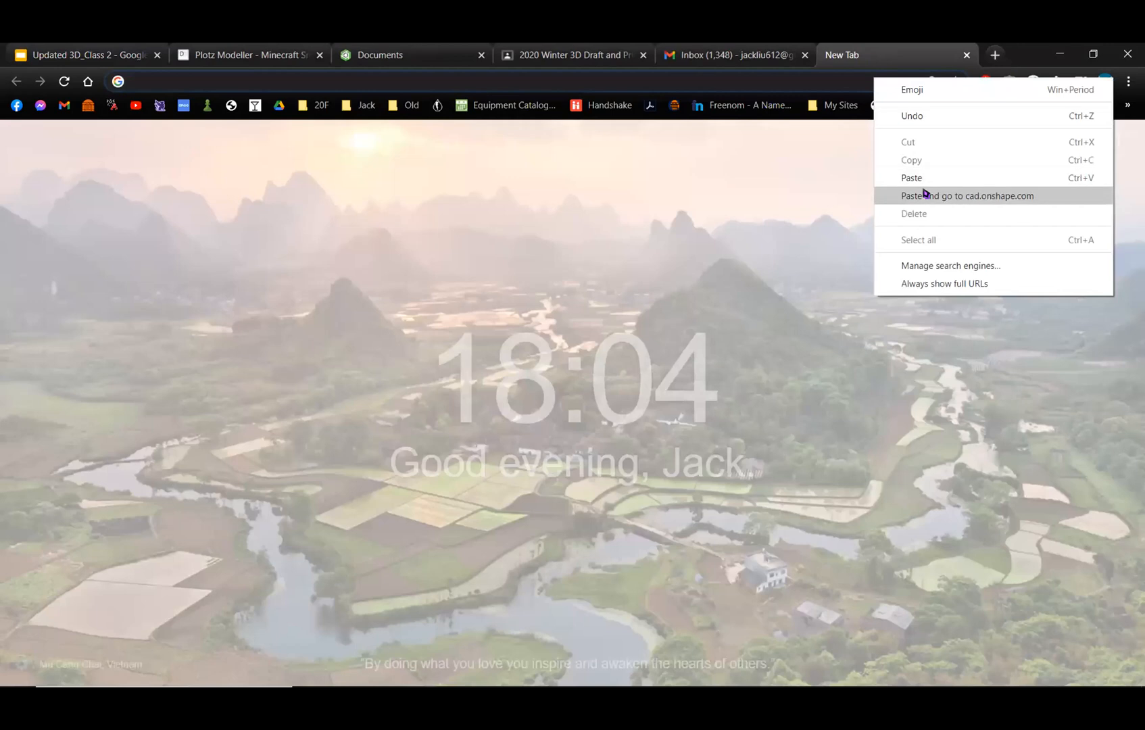
Load cad.onshape.com, open the AOE folder and create a new document named "Class 2 Project".
key("Return")
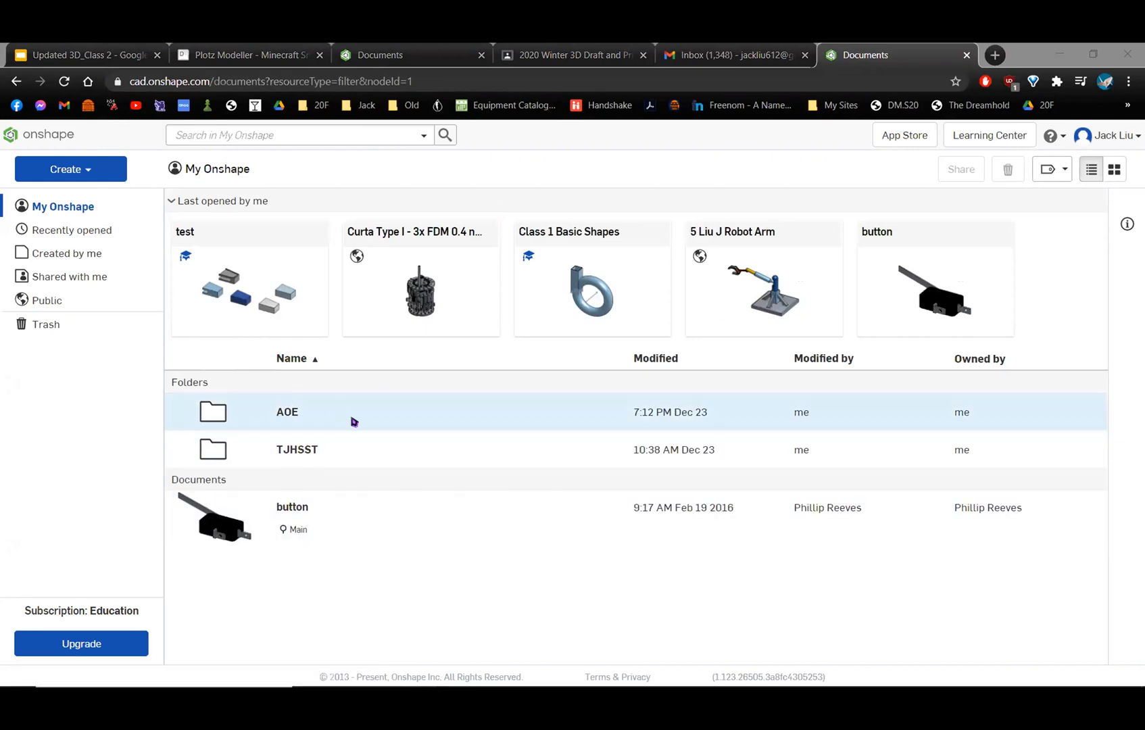
left_click(288, 412)
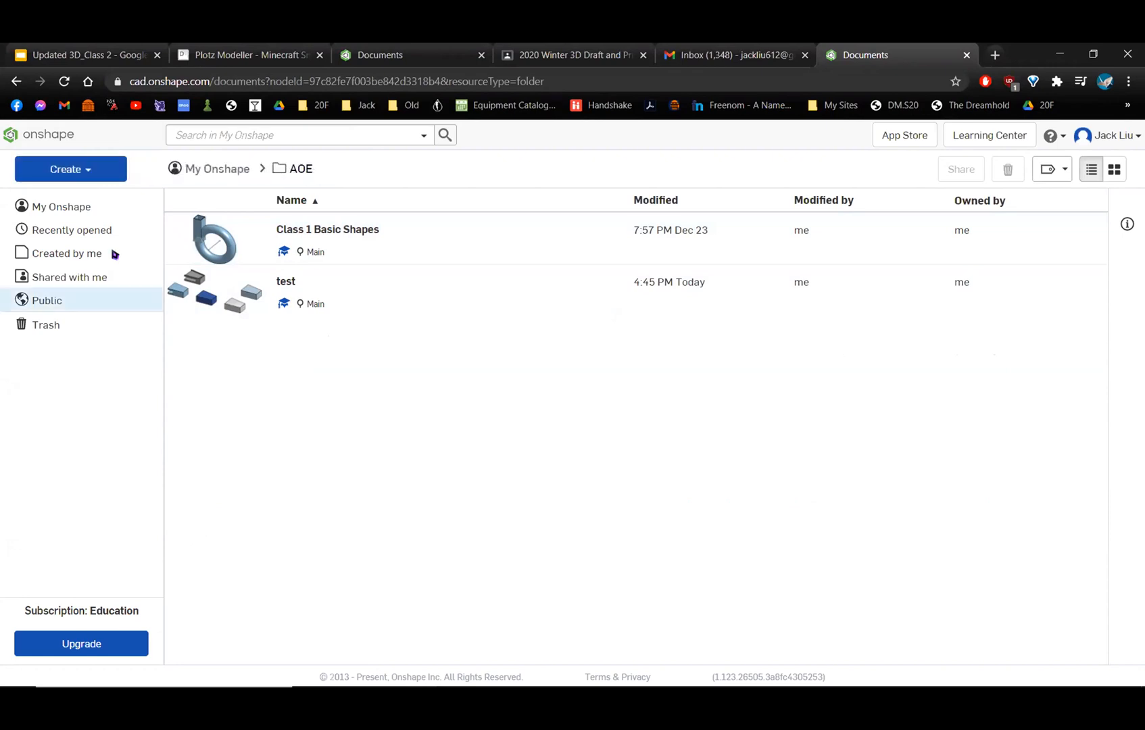
left_click(54, 168)
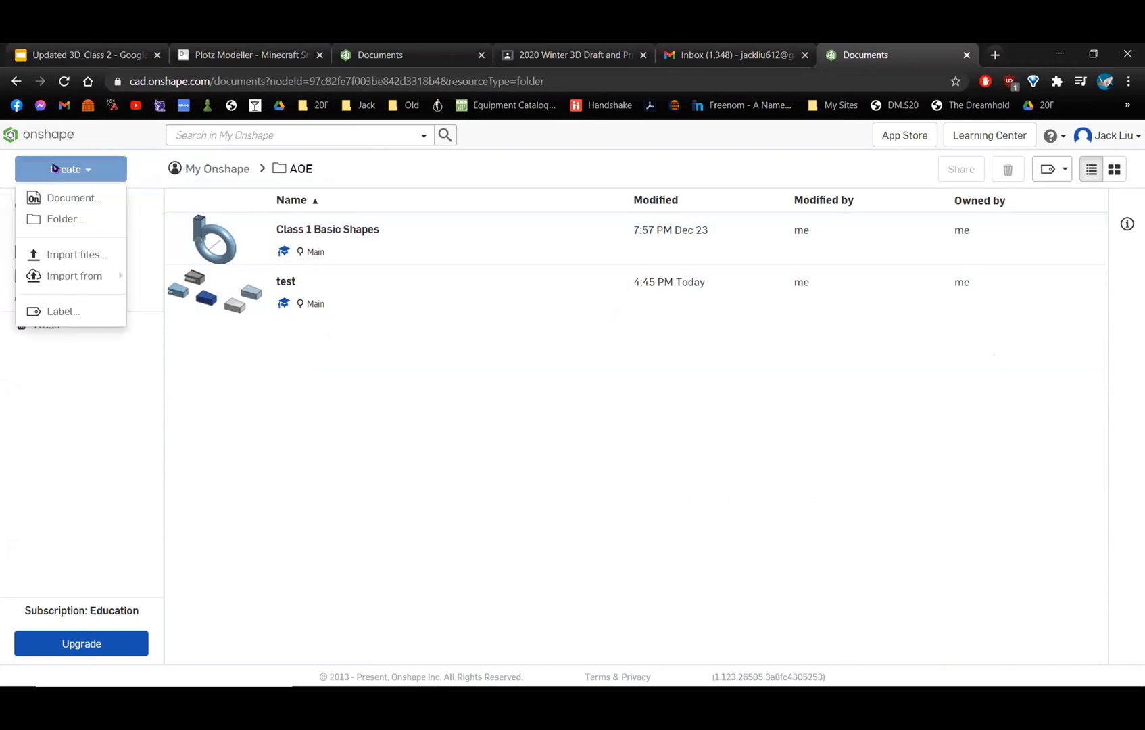
left_click(75, 198)
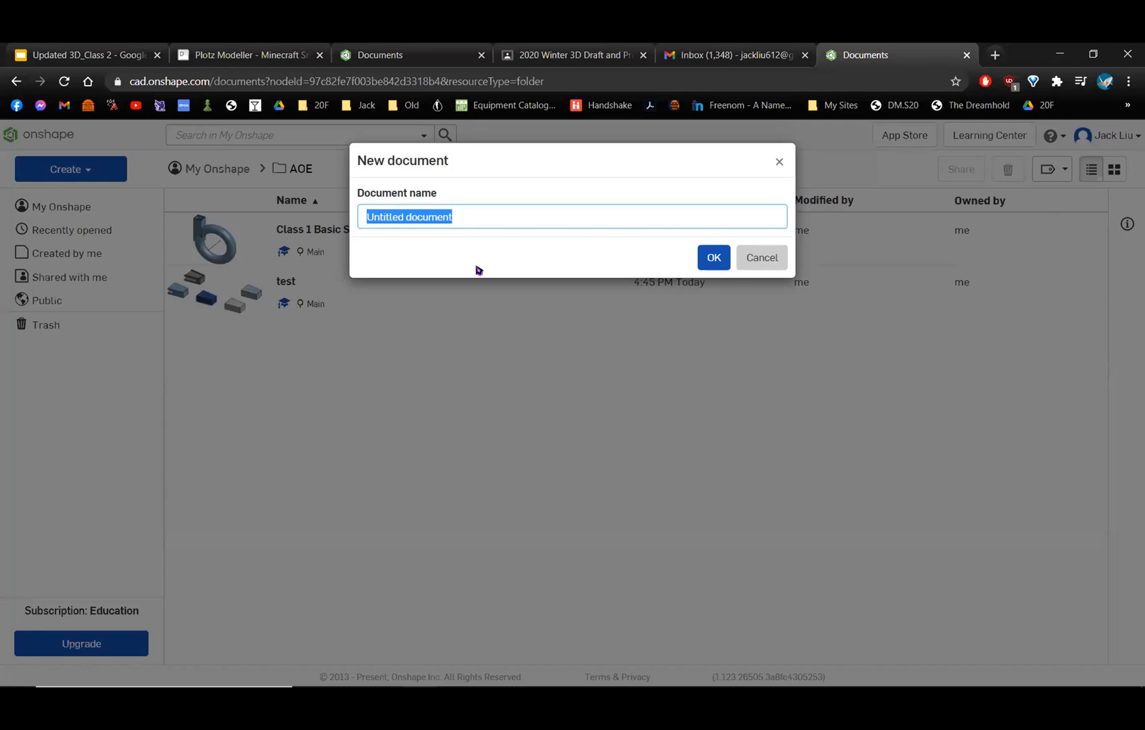
type("Class 2")
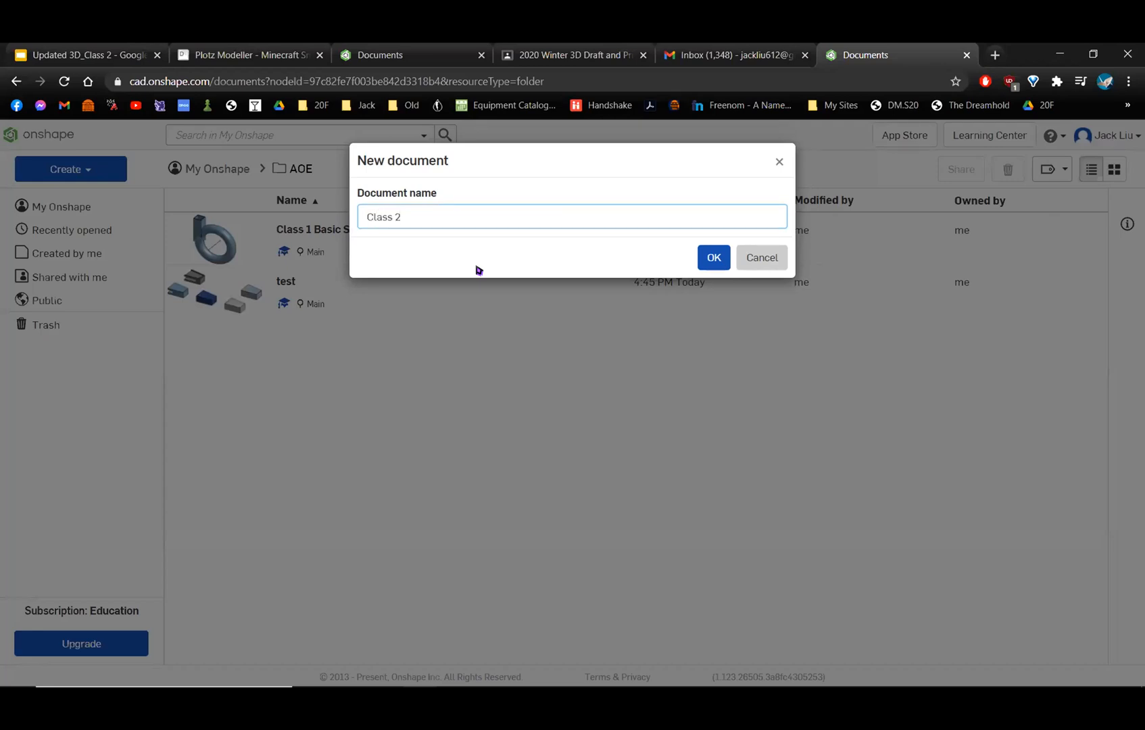
type(" F")
type("roject")
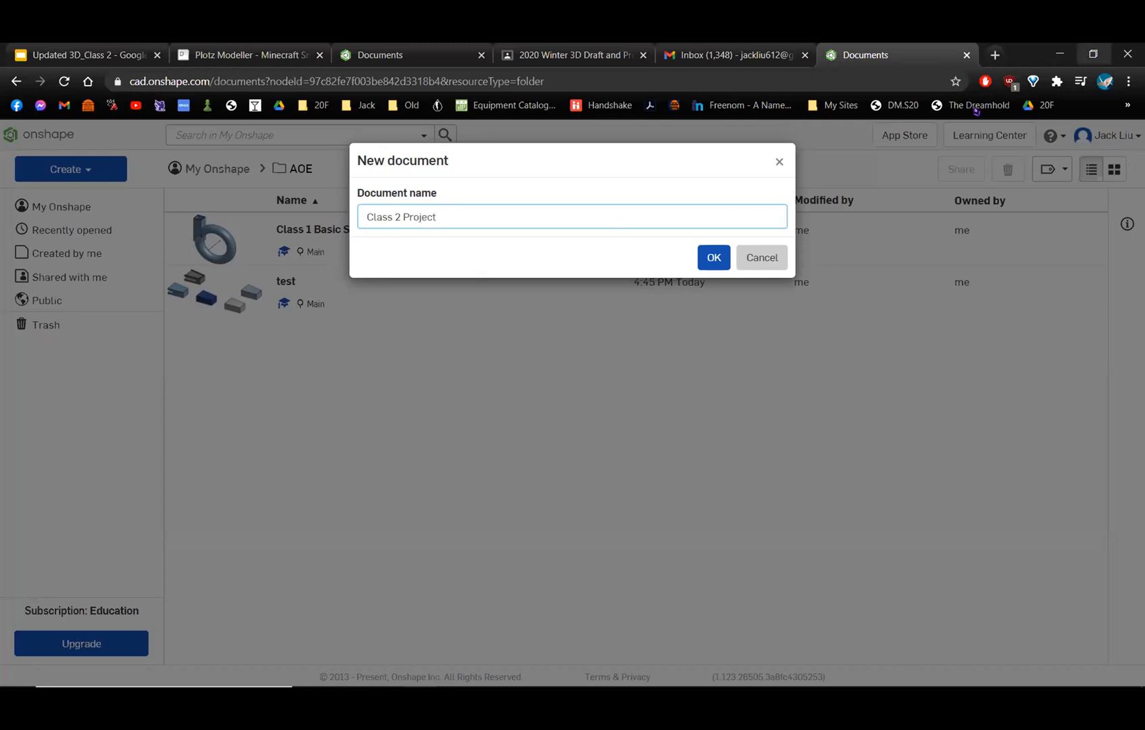
left_click(707, 261)
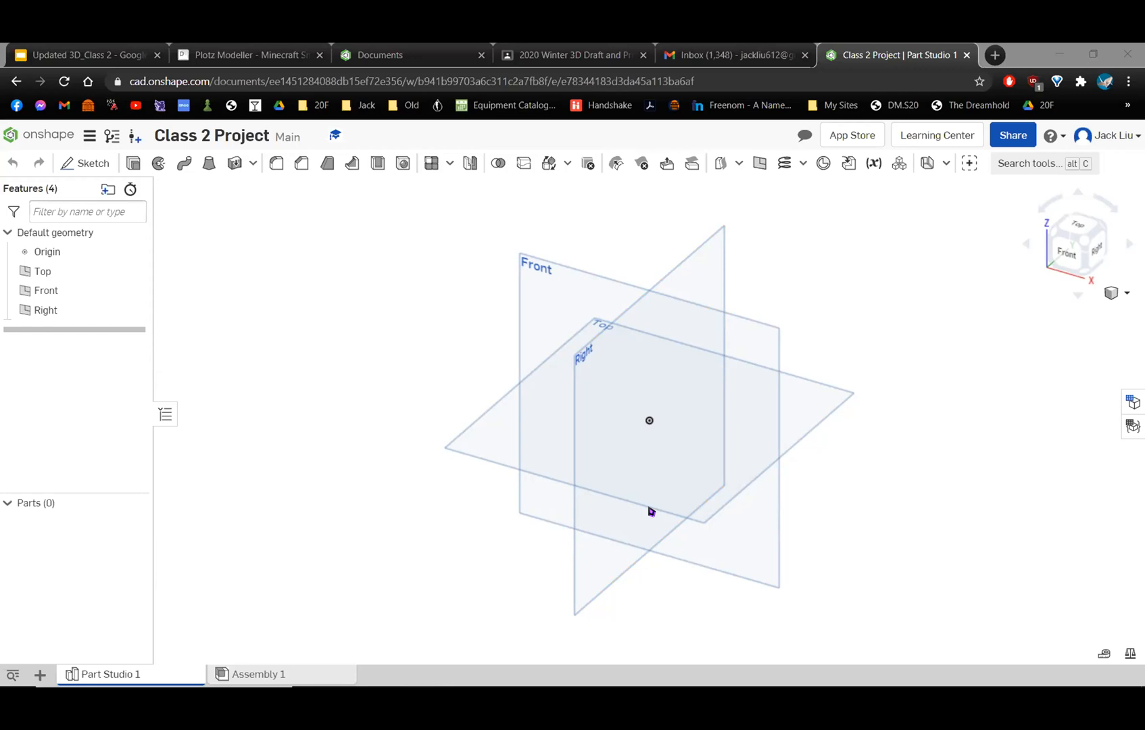
left_click(789, 269)
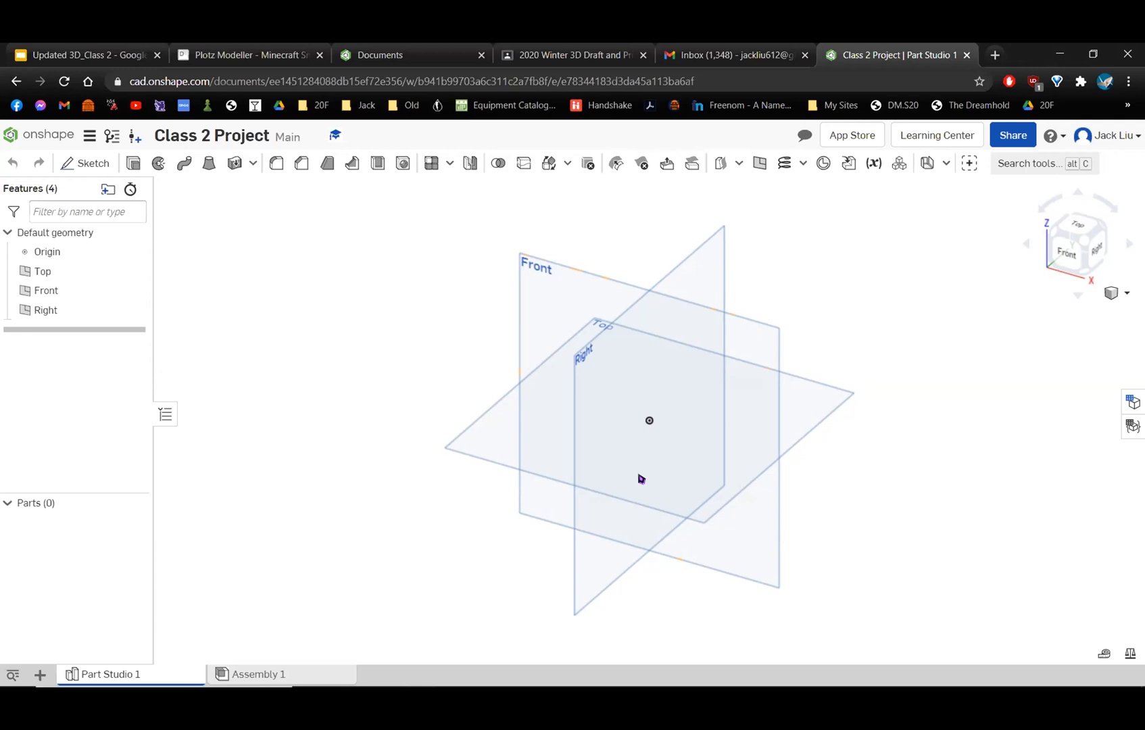
key("alt+Tab")
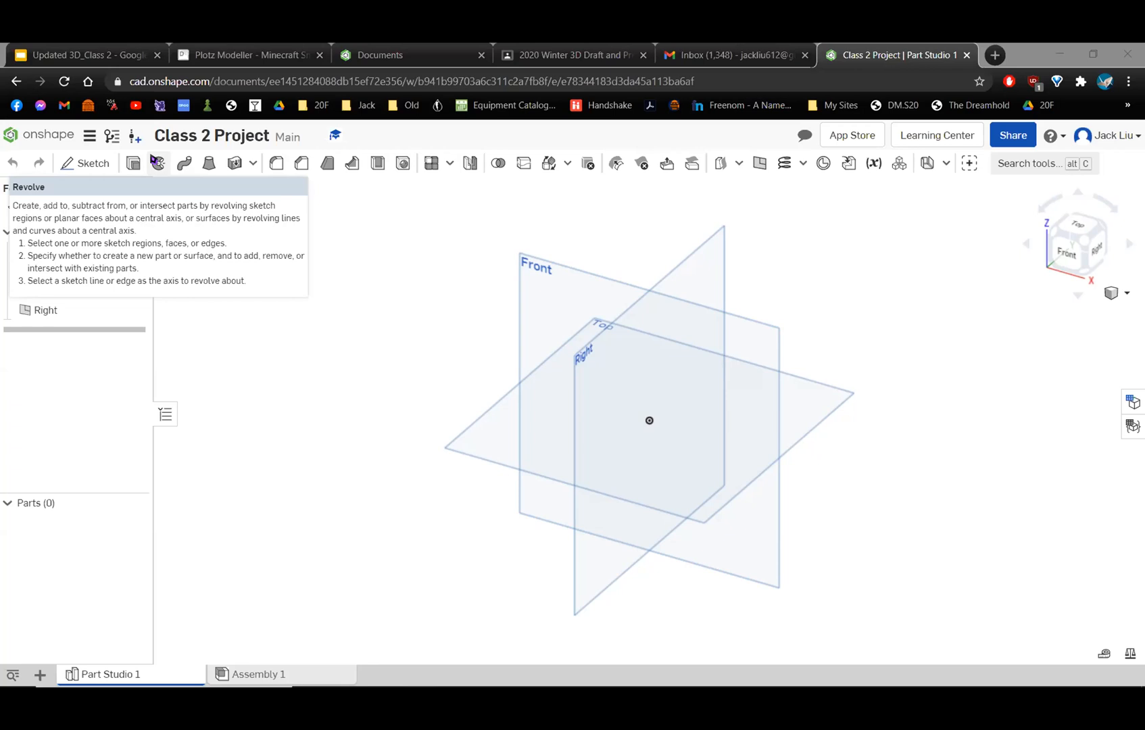
Start a new sketch on the Top plane.
left_click(84, 166)
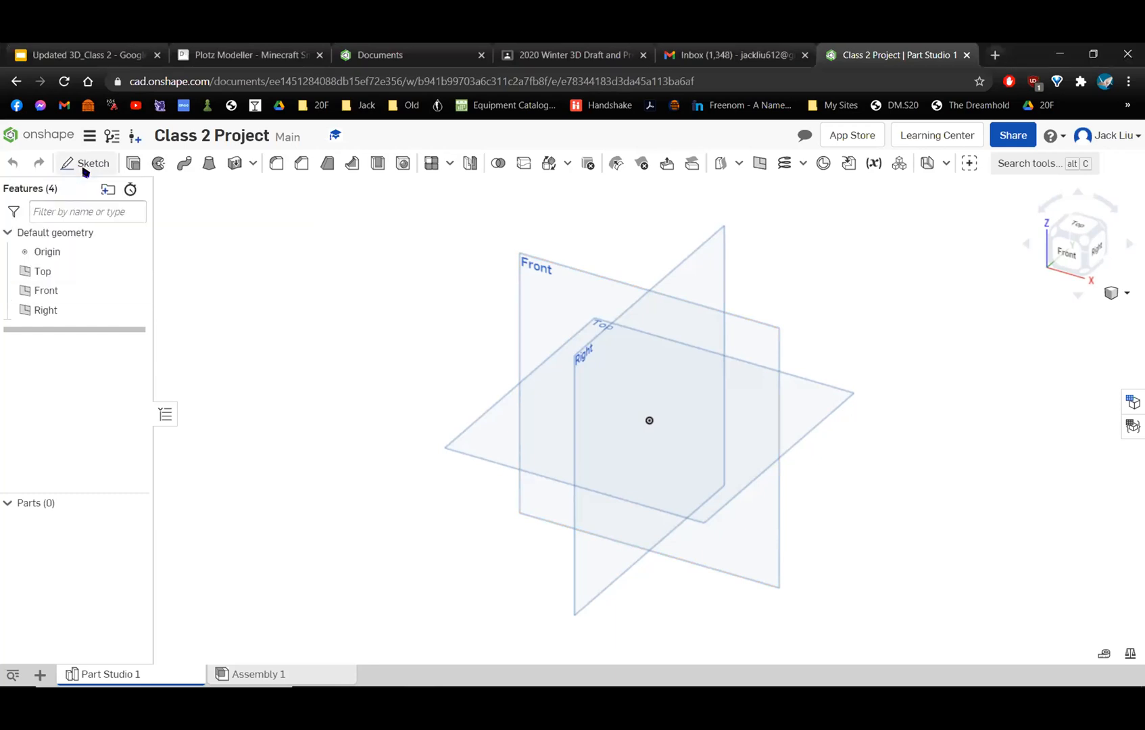
left_click(488, 426)
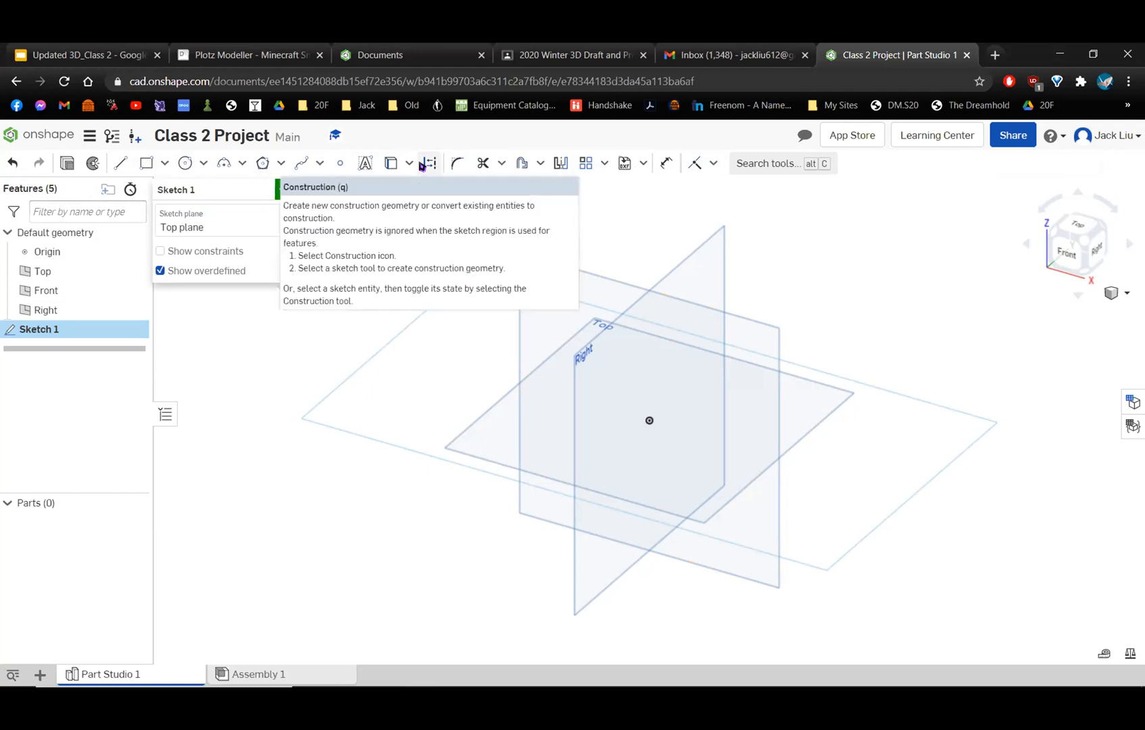
left_click(1081, 232)
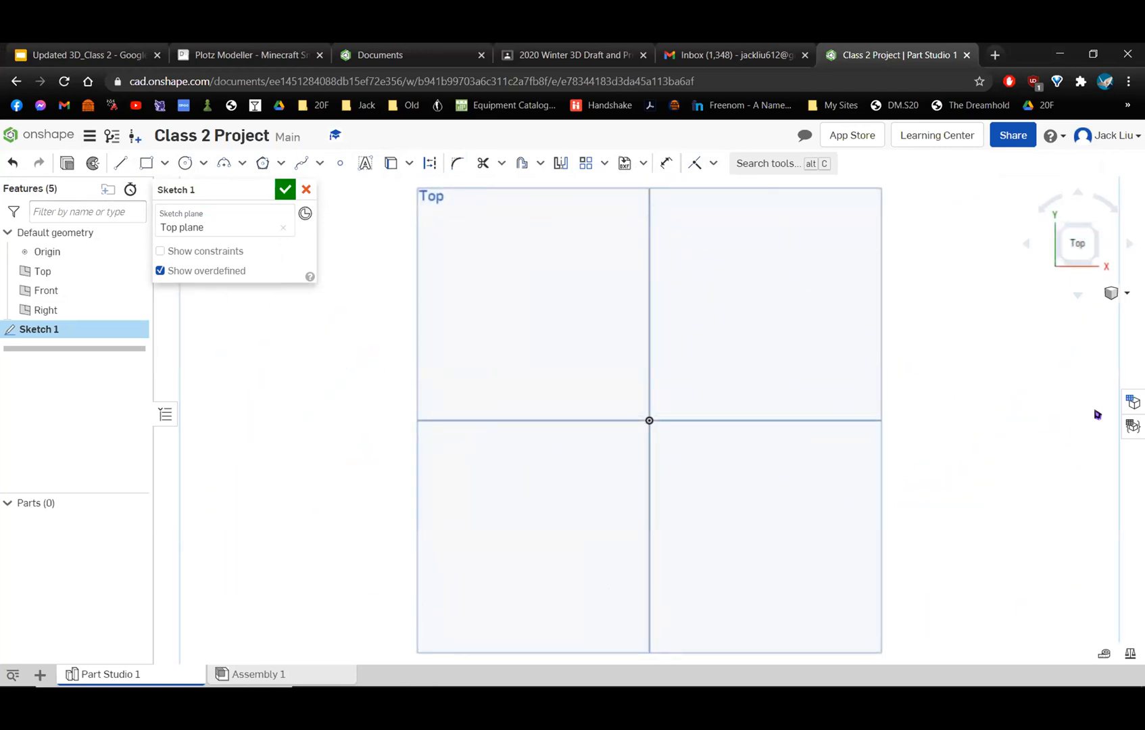
right_click(1071, 368)
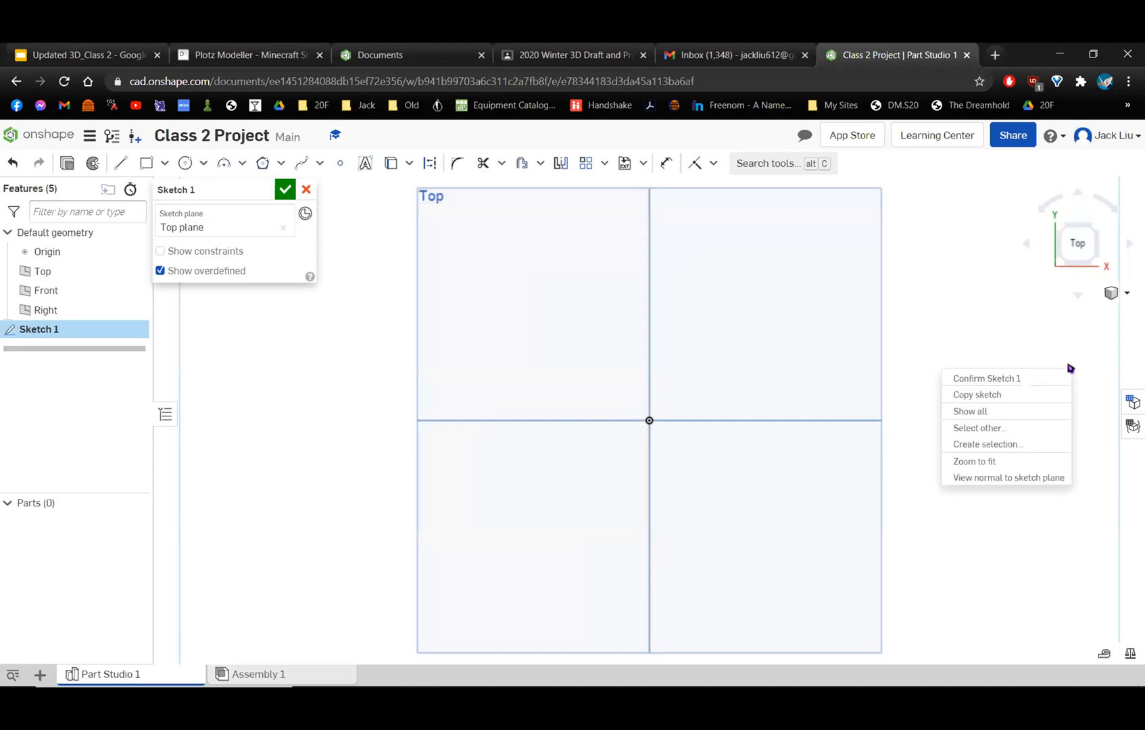
left_click(1057, 478)
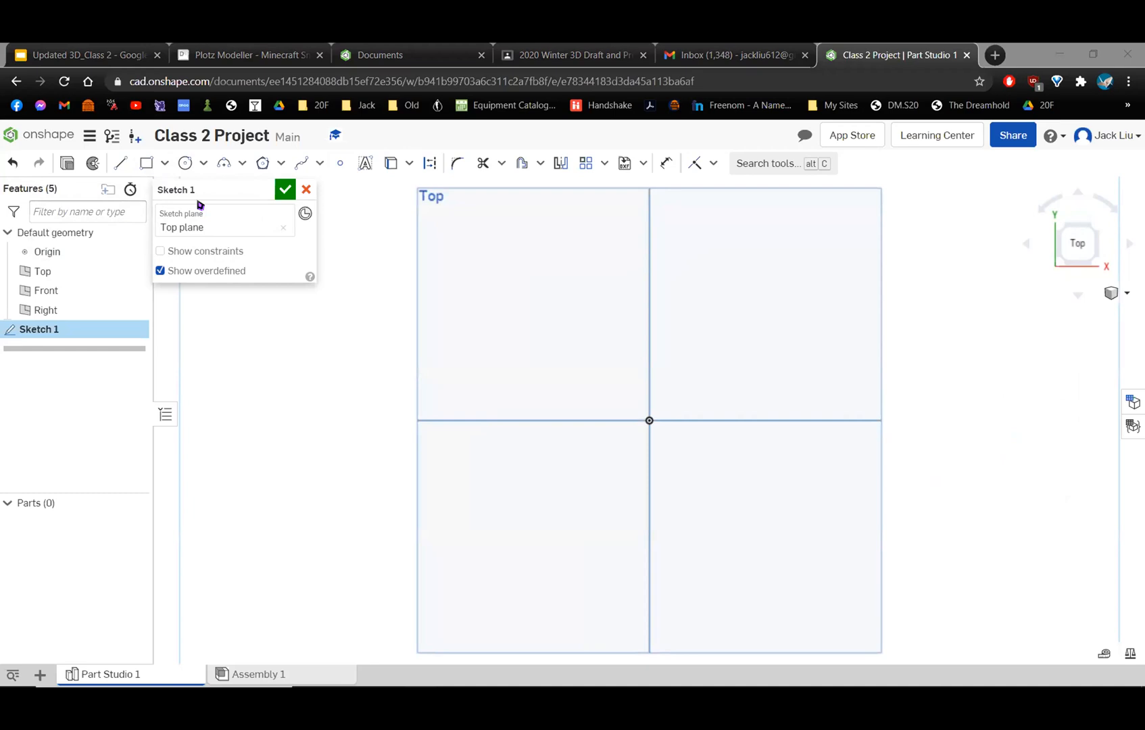
Sketch a corner rectangle about 3.24 in wide and 1.74 in high above the origin.
left_click(144, 164)
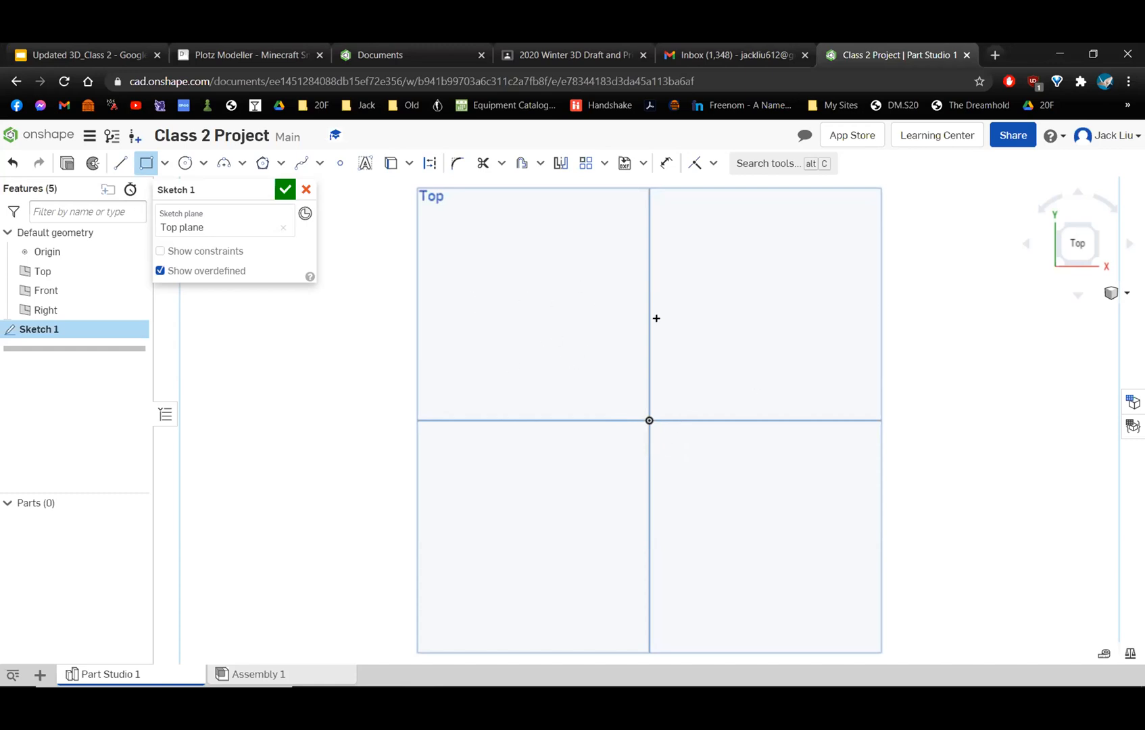
left_click(499, 358)
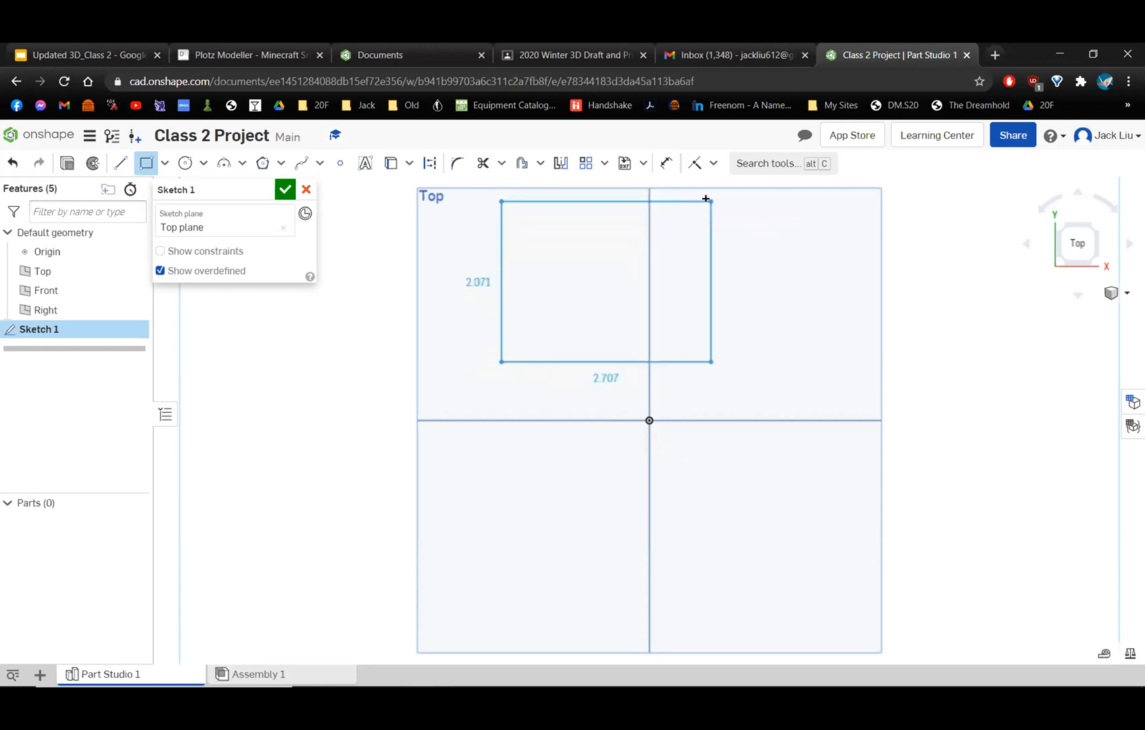
left_click(751, 225)
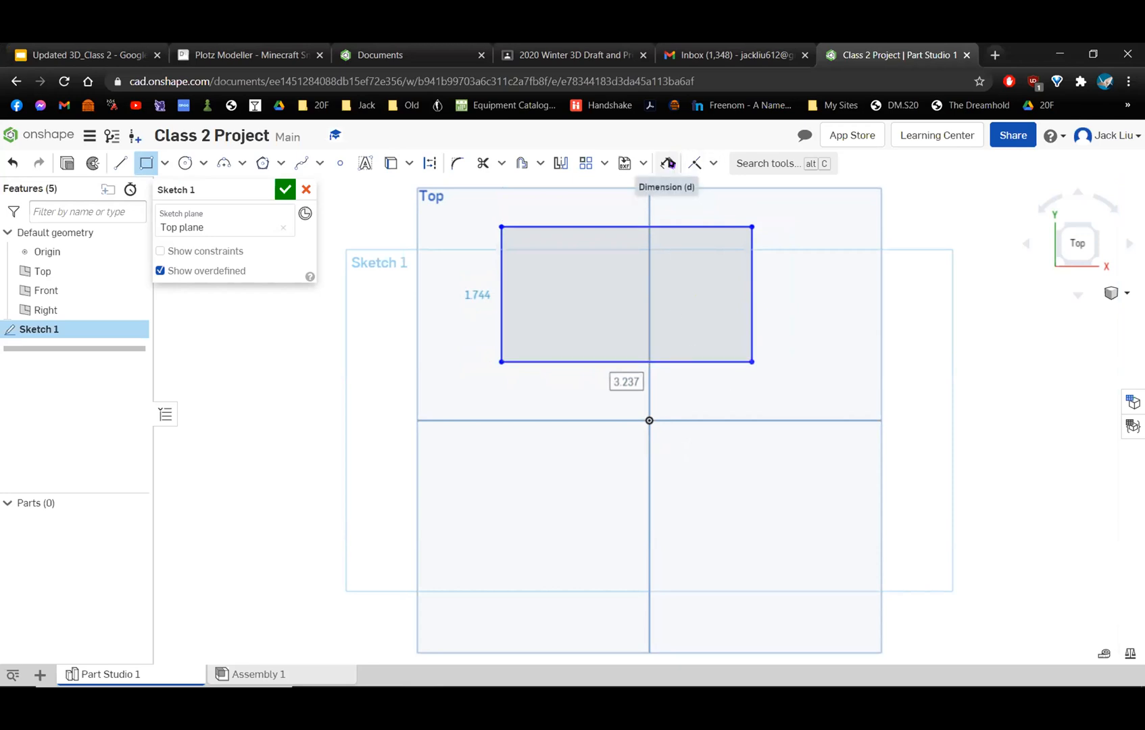
Dimension the rectangle's vertical side to 3 in.
left_click(668, 162)
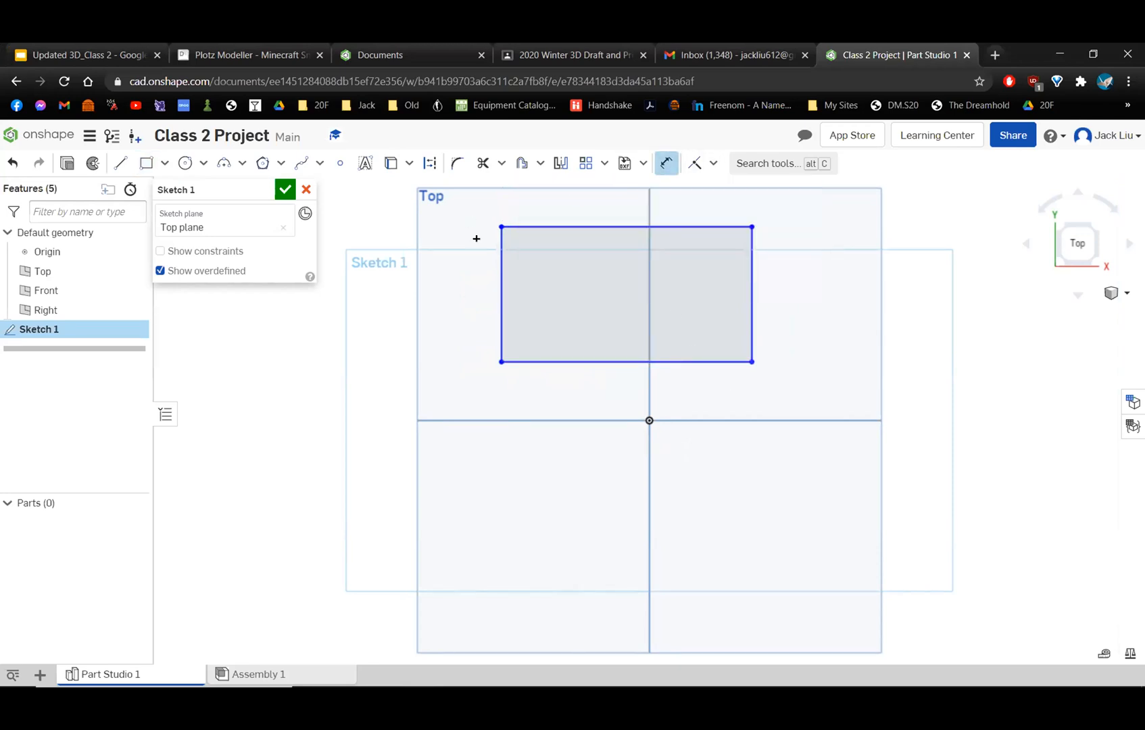
left_click(495, 249)
left_click(449, 287)
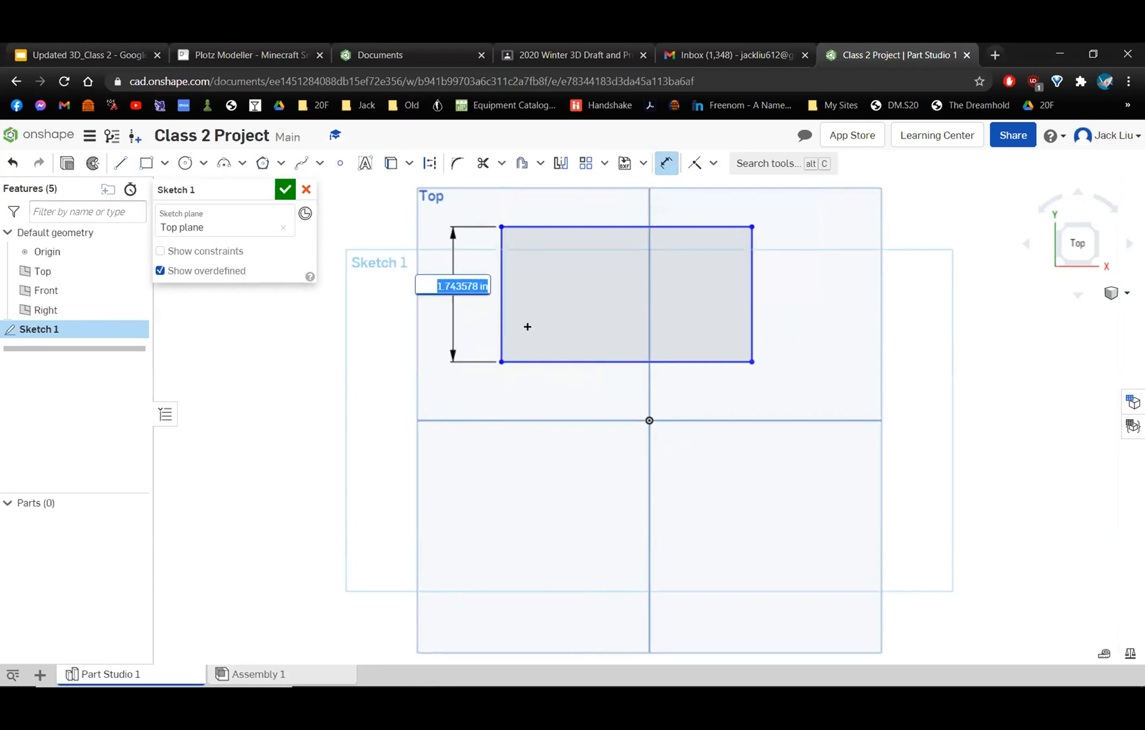
type("3")
key("Return")
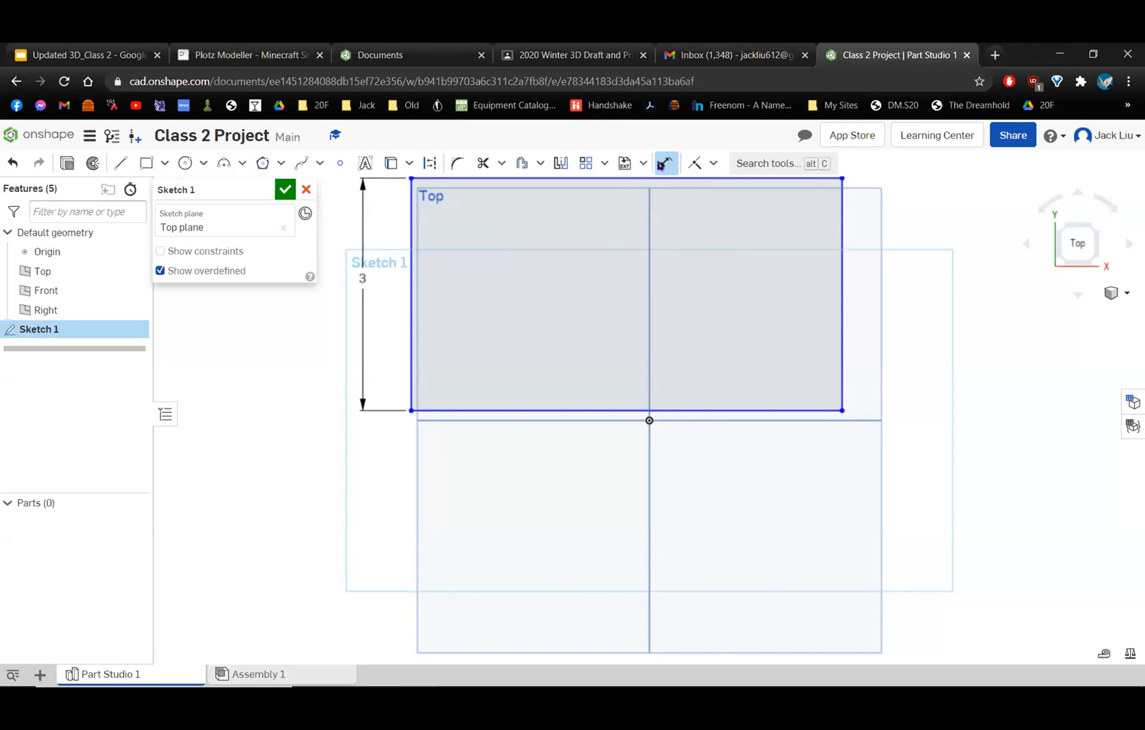
Dimension the rectangle's horizontal side to 5 in and exit the Dimension tool.
scroll(694, 251, "down", 3)
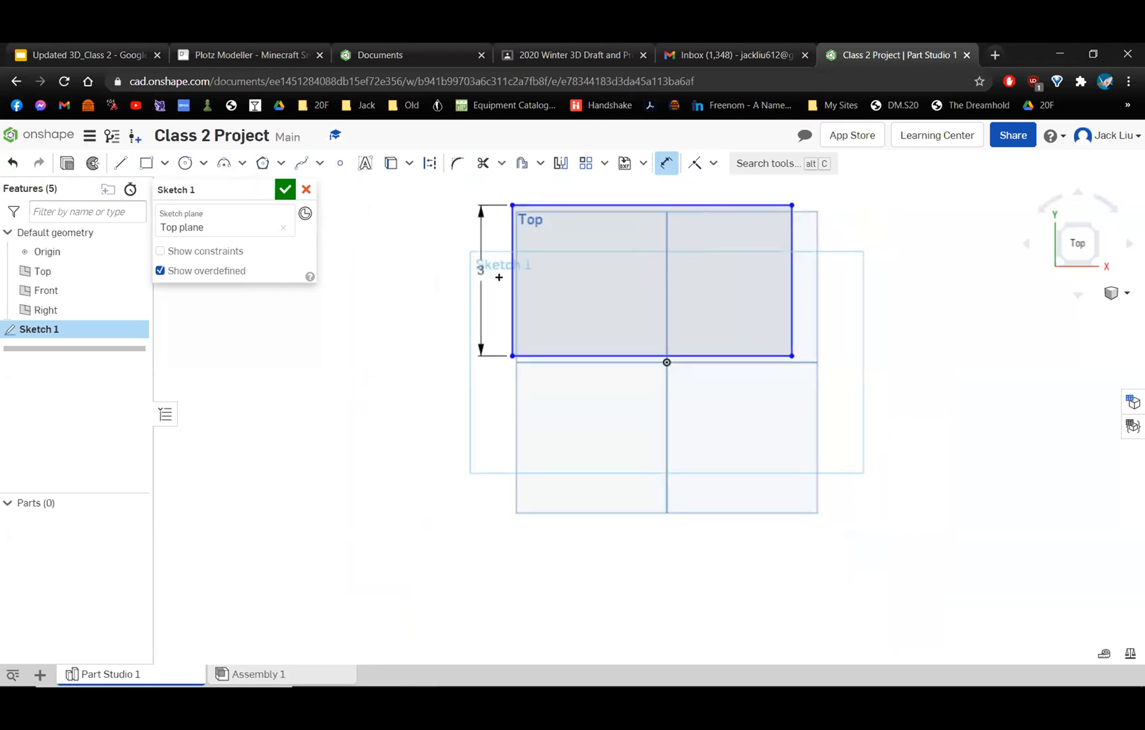
left_click(563, 355)
left_click(629, 419)
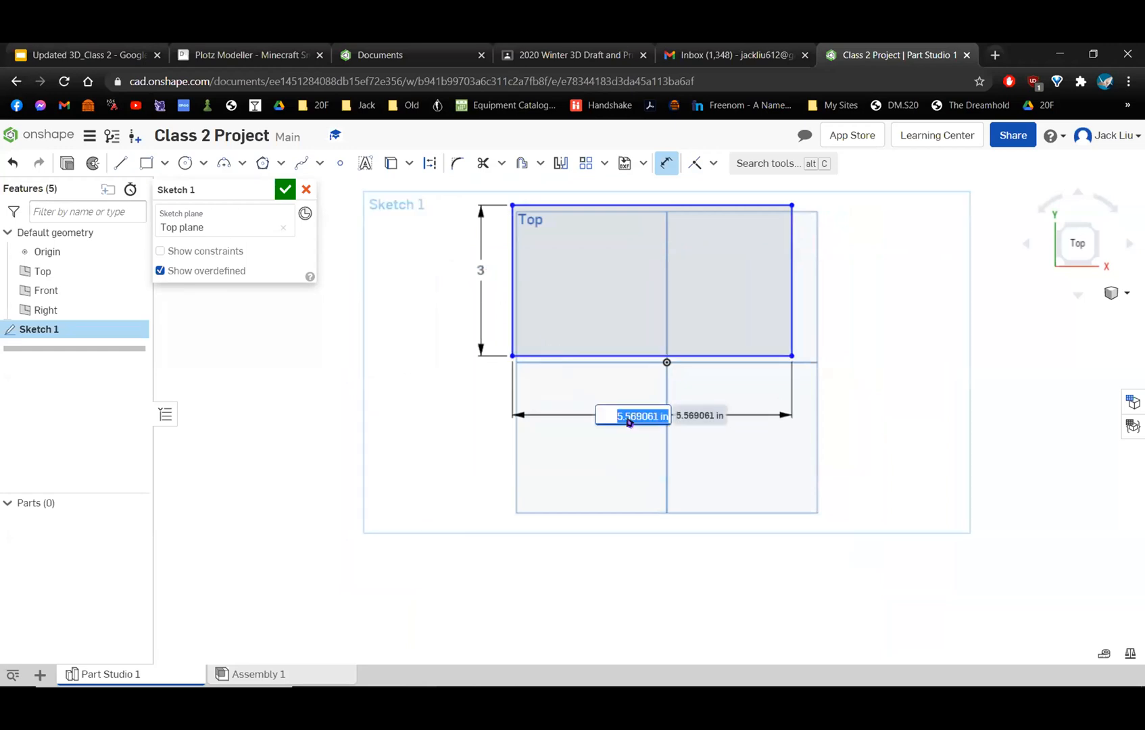
type("5")
key("Return")
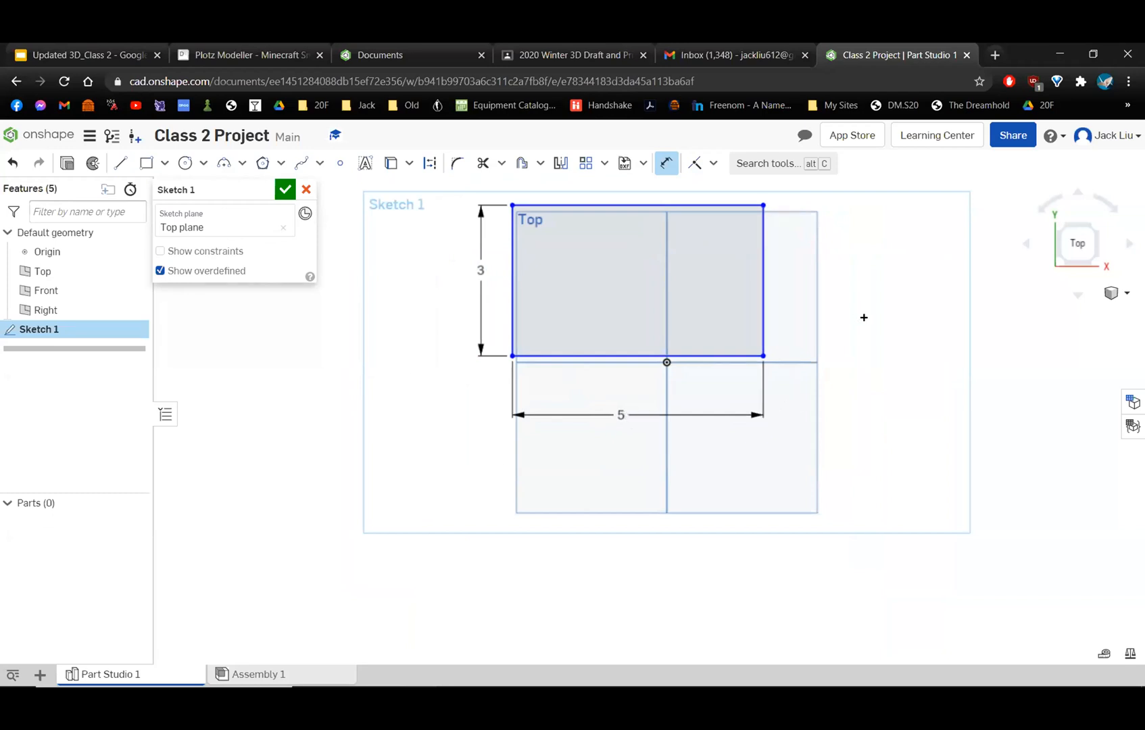
left_click(665, 163)
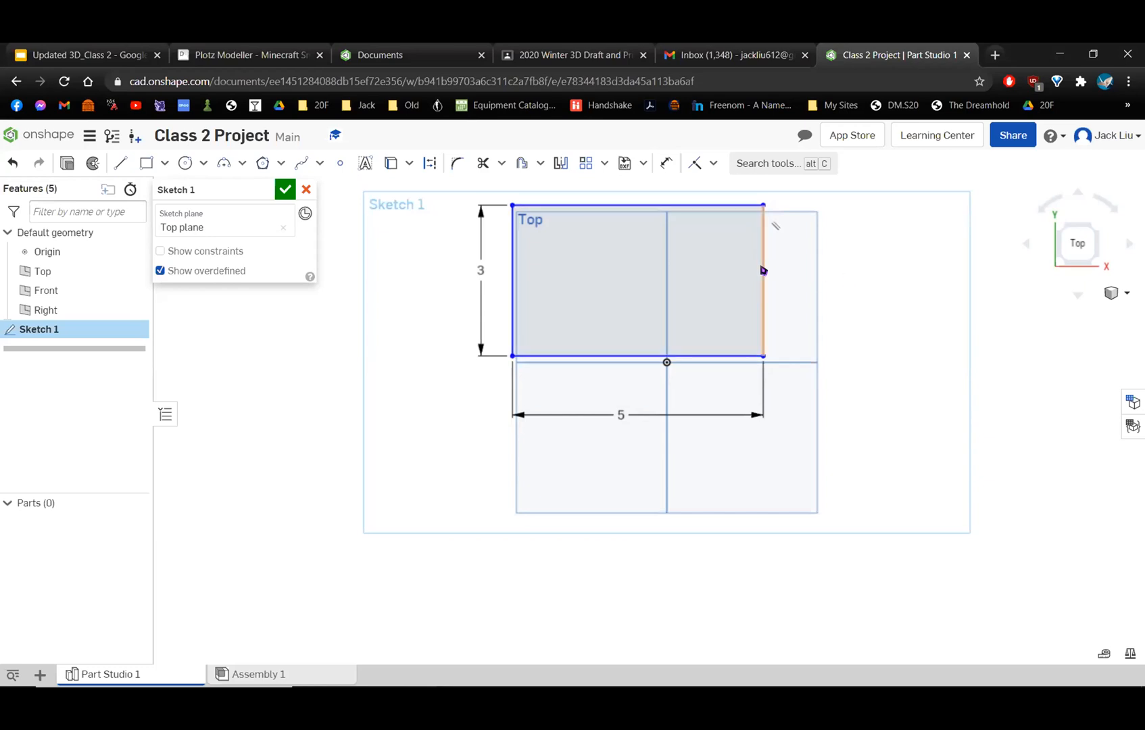
Move the dimensioned rectangle freehand so that it surrounds the origin.
mouse_move(763, 270)
left_mouse_down()
mouse_move(785, 317)
mouse_move(716, 296)
mouse_move(835, 299)
mouse_move(703, 299)
mouse_move(839, 302)
mouse_move(697, 301)
mouse_move(828, 304)
mouse_move(741, 292)
mouse_move(786, 296)
left_mouse_up()
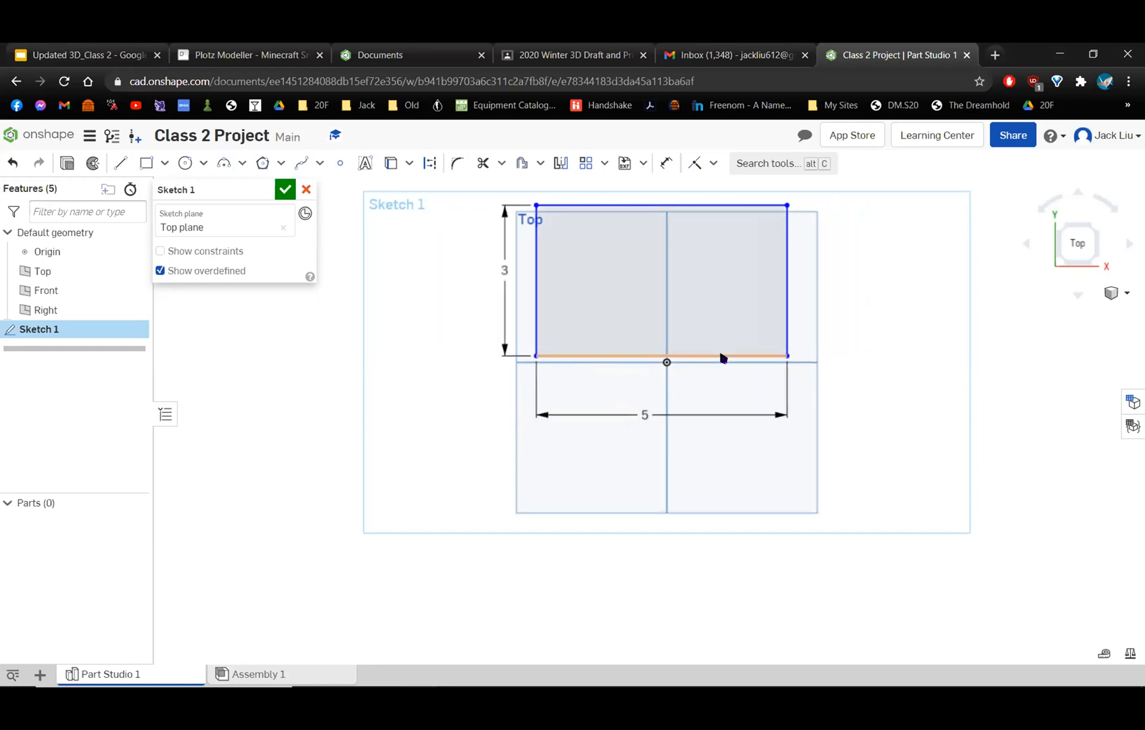
mouse_move(722, 358)
left_mouse_down()
mouse_move(721, 442)
mouse_move(728, 374)
mouse_move(751, 376)
mouse_move(754, 422)
mouse_move(769, 435)
mouse_move(774, 274)
mouse_move(792, 441)
left_mouse_up()
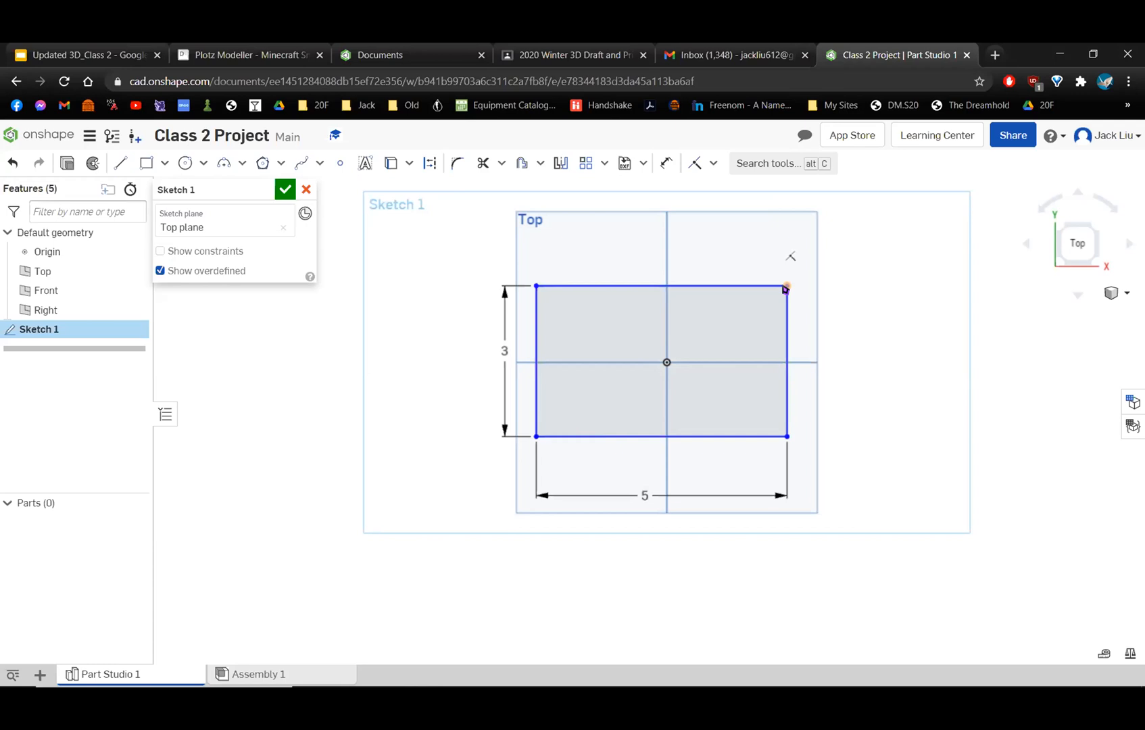
mouse_move(682, 284)
left_mouse_down()
mouse_move(668, 306)
mouse_move(803, 310)
mouse_move(705, 280)
mouse_move(821, 259)
mouse_move(775, 309)
mouse_move(680, 299)
mouse_move(810, 286)
left_mouse_up()
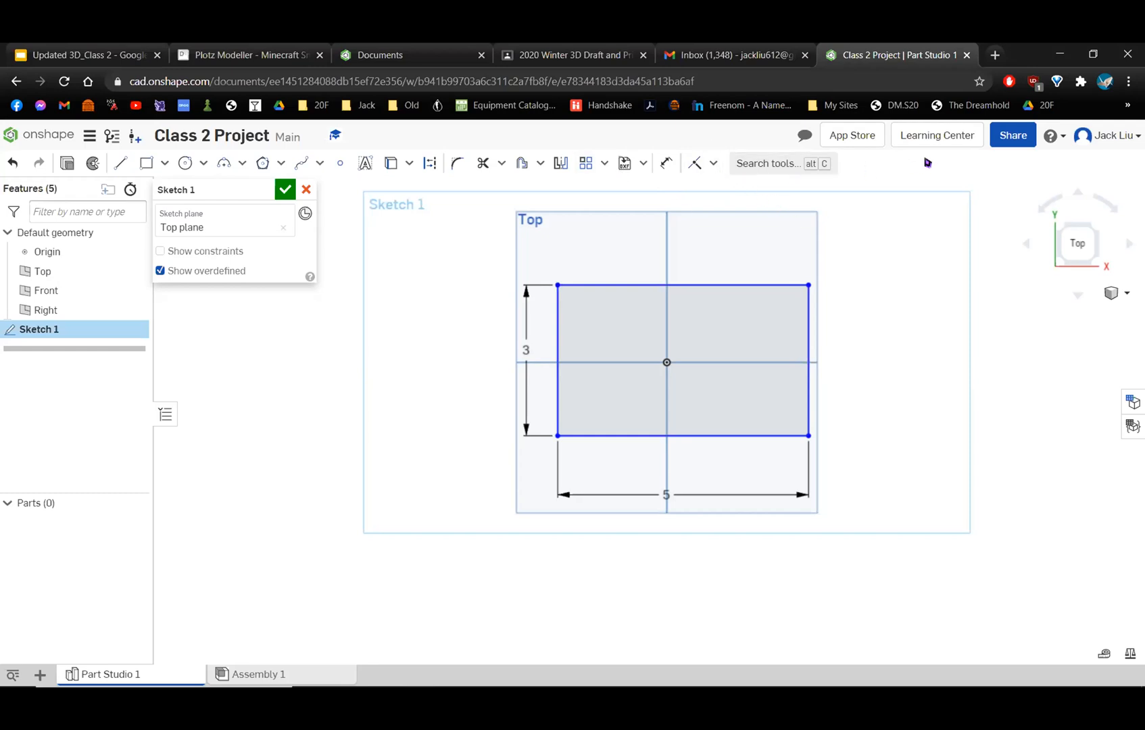
left_click(710, 166)
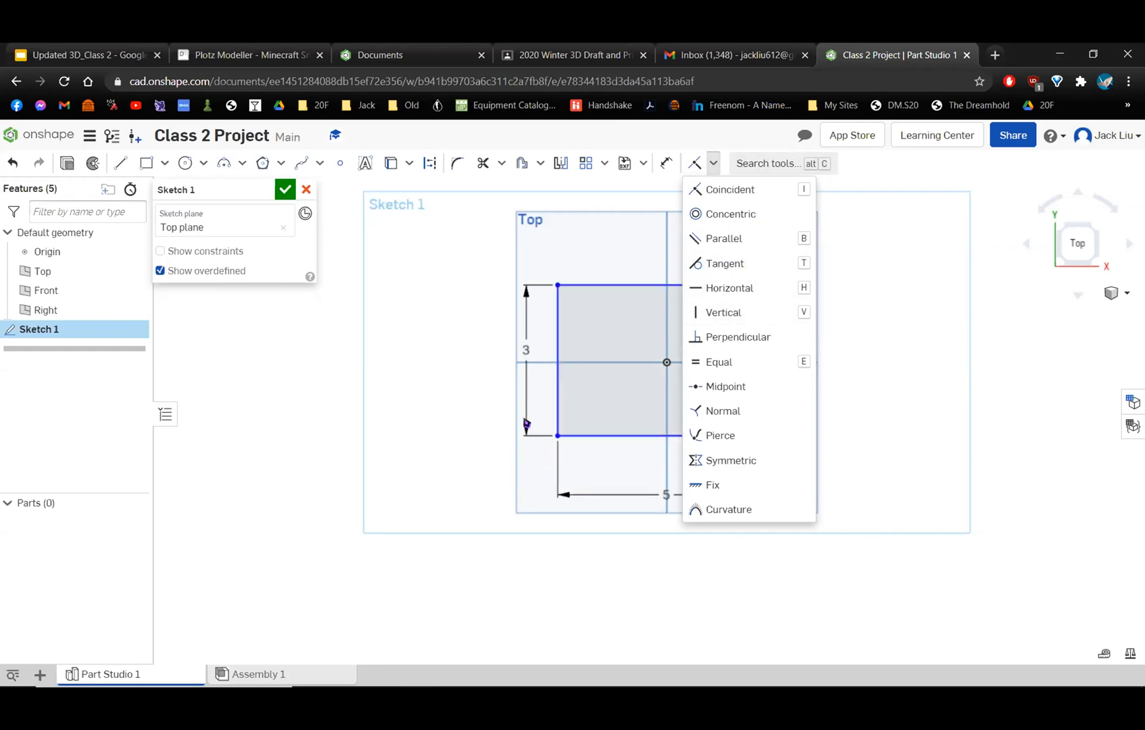
left_click(494, 490)
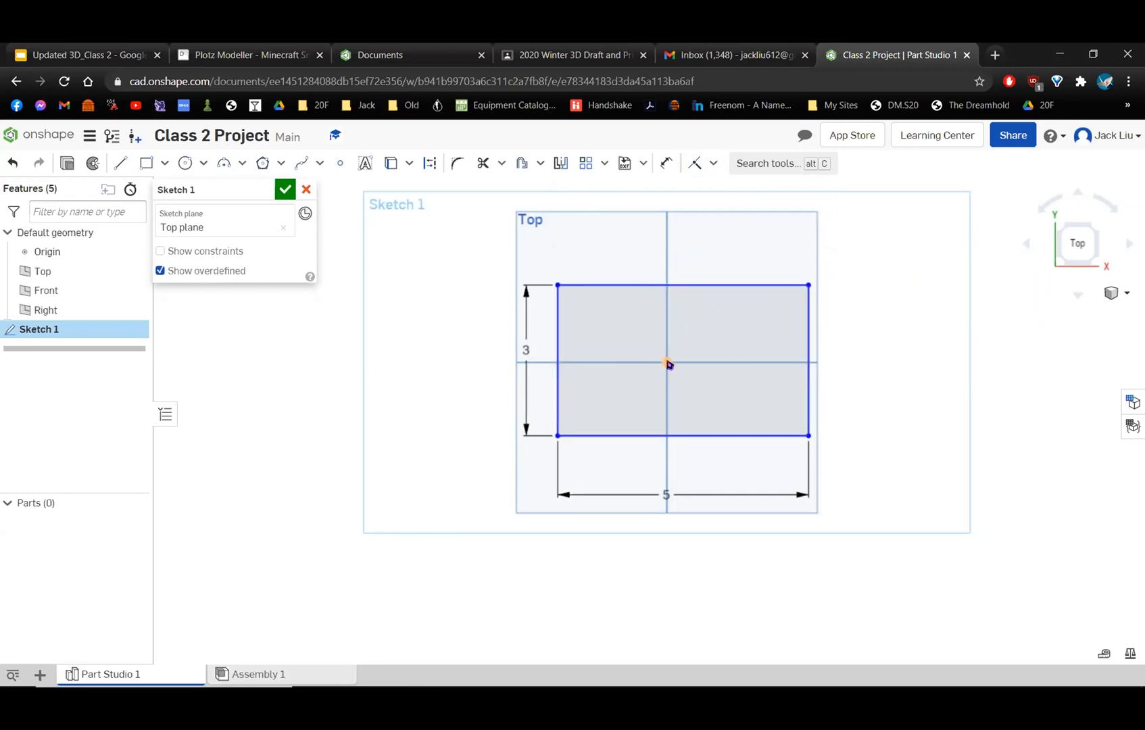
scroll(665, 365, "up", 5)
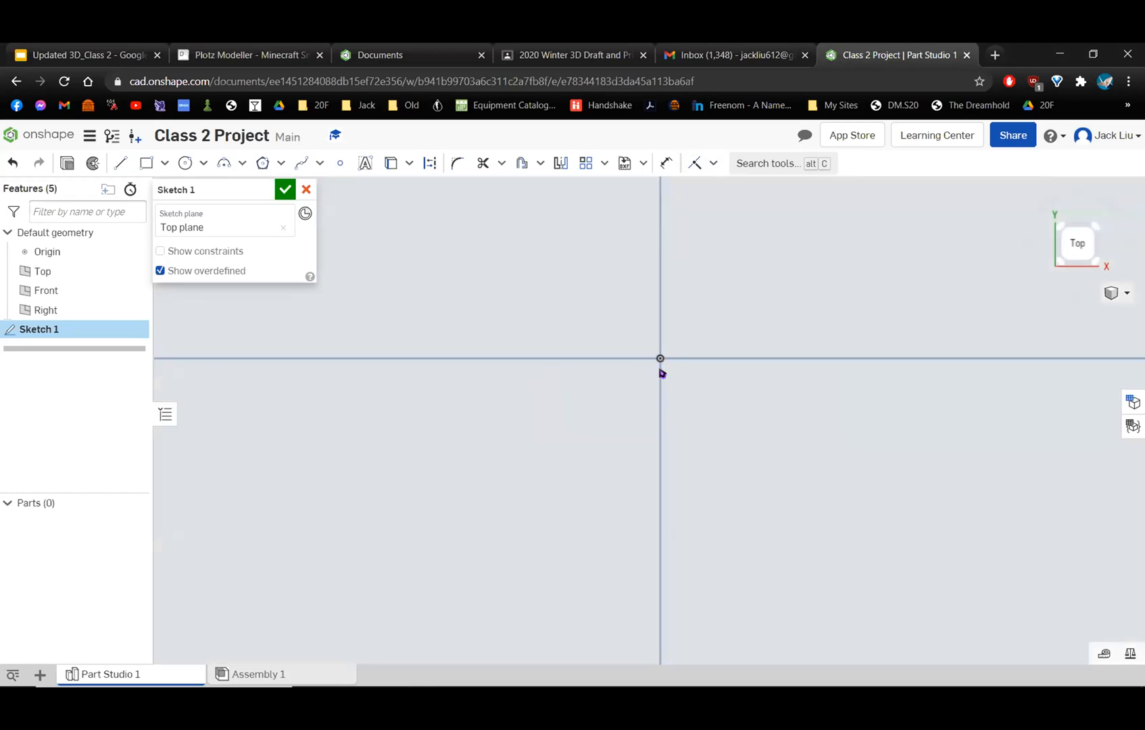
scroll(661, 372, "down", 5)
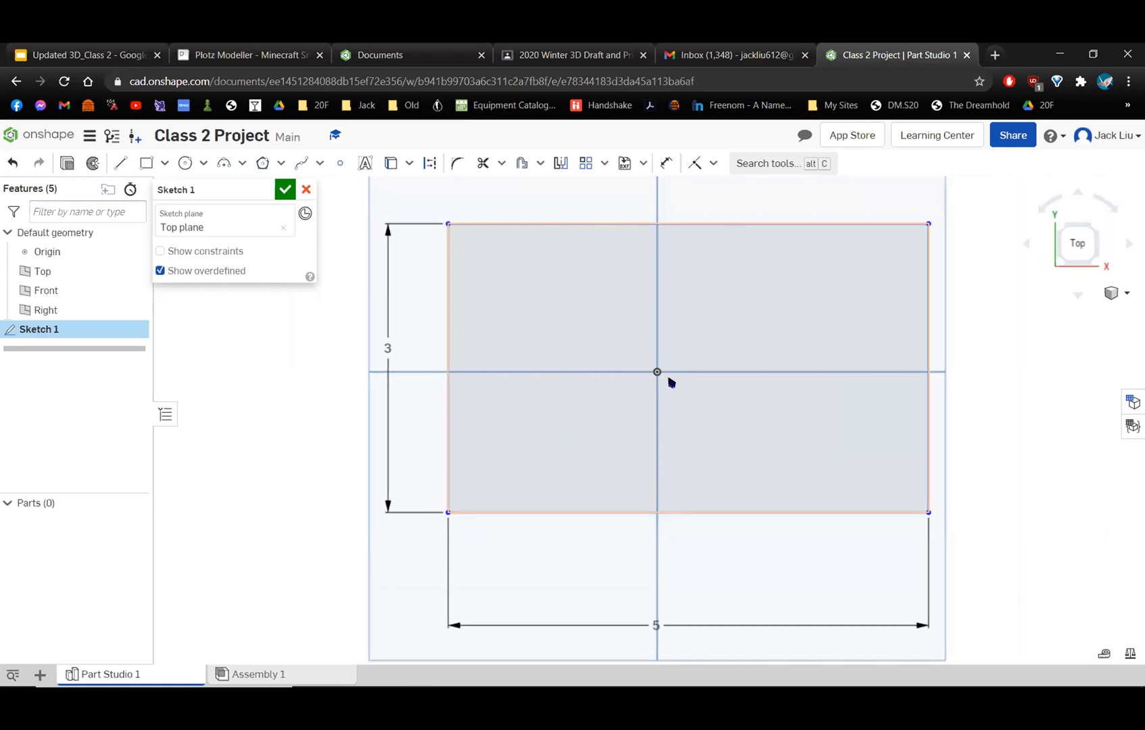
scroll(670, 383, "down", 2)
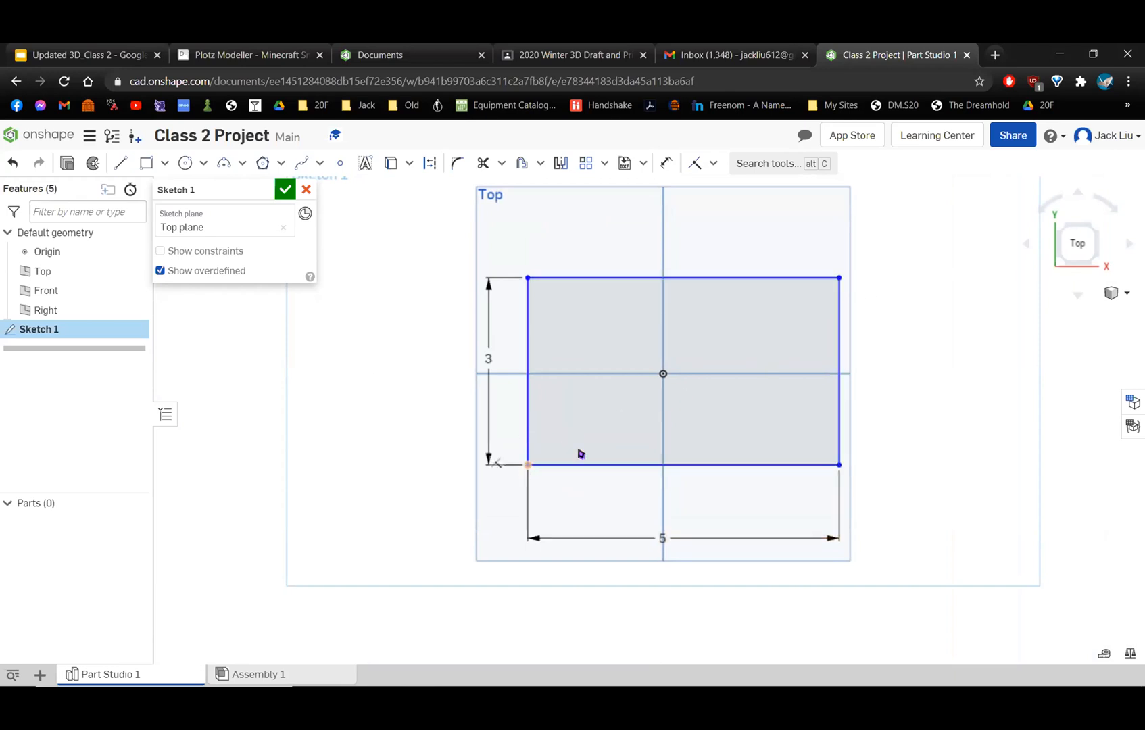
Apply a Coincident constraint between the rectangle's lower-left corner and the sketch origin.
left_click(659, 379)
left_click(526, 466)
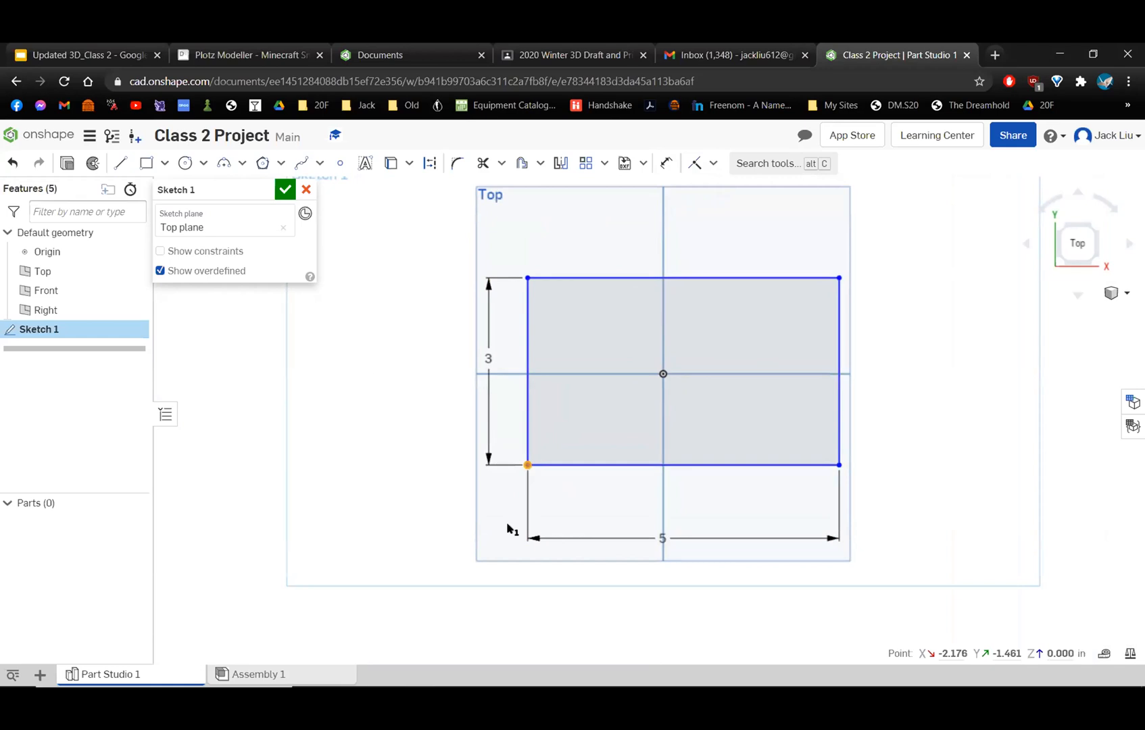
scroll(519, 481, "up", 3)
left_click(795, 213)
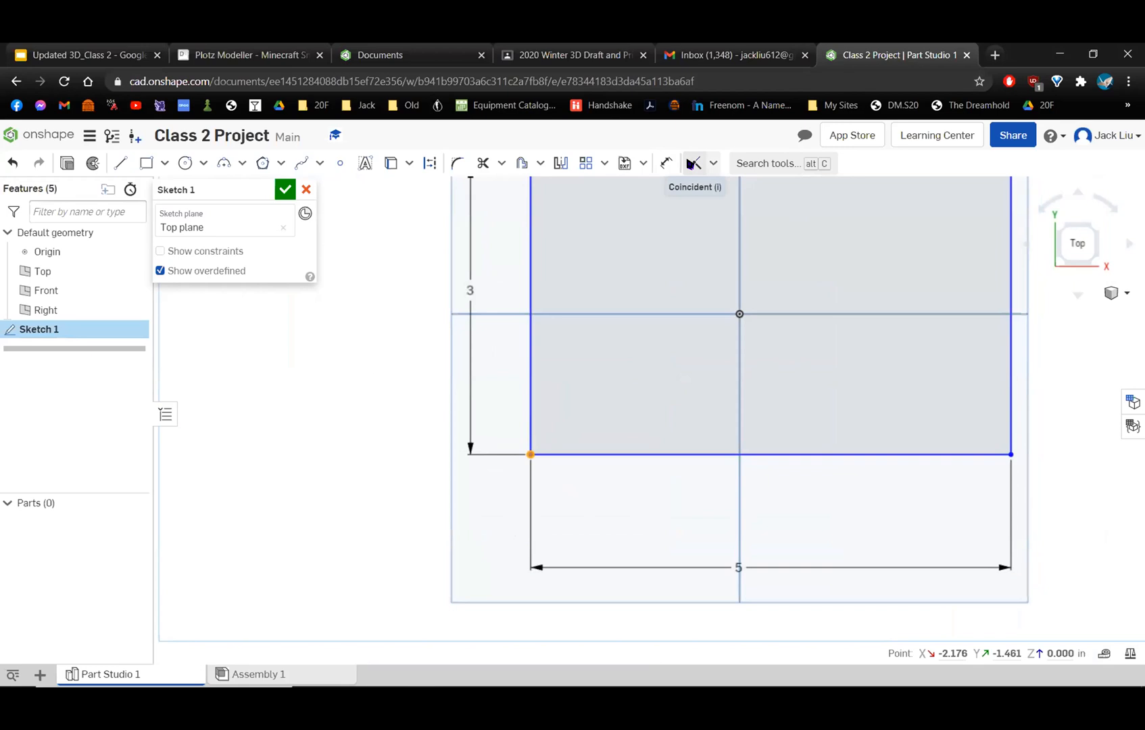
left_click(693, 163)
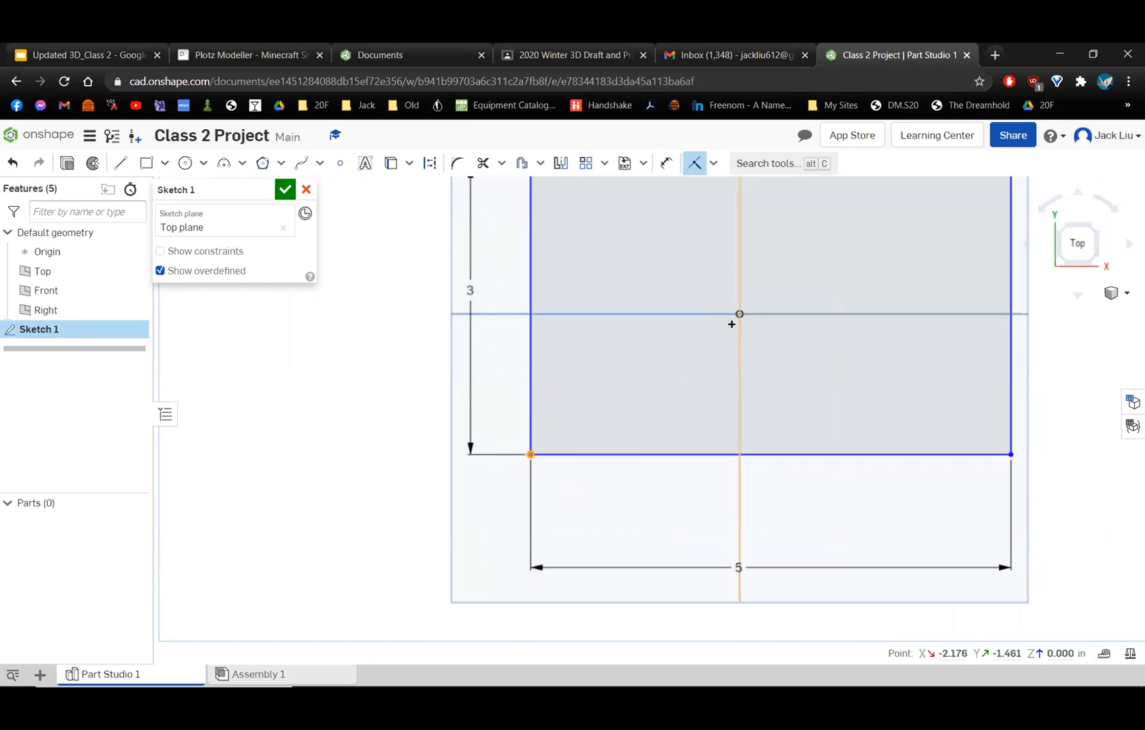
left_click(734, 316)
scroll(736, 318, "down", 6)
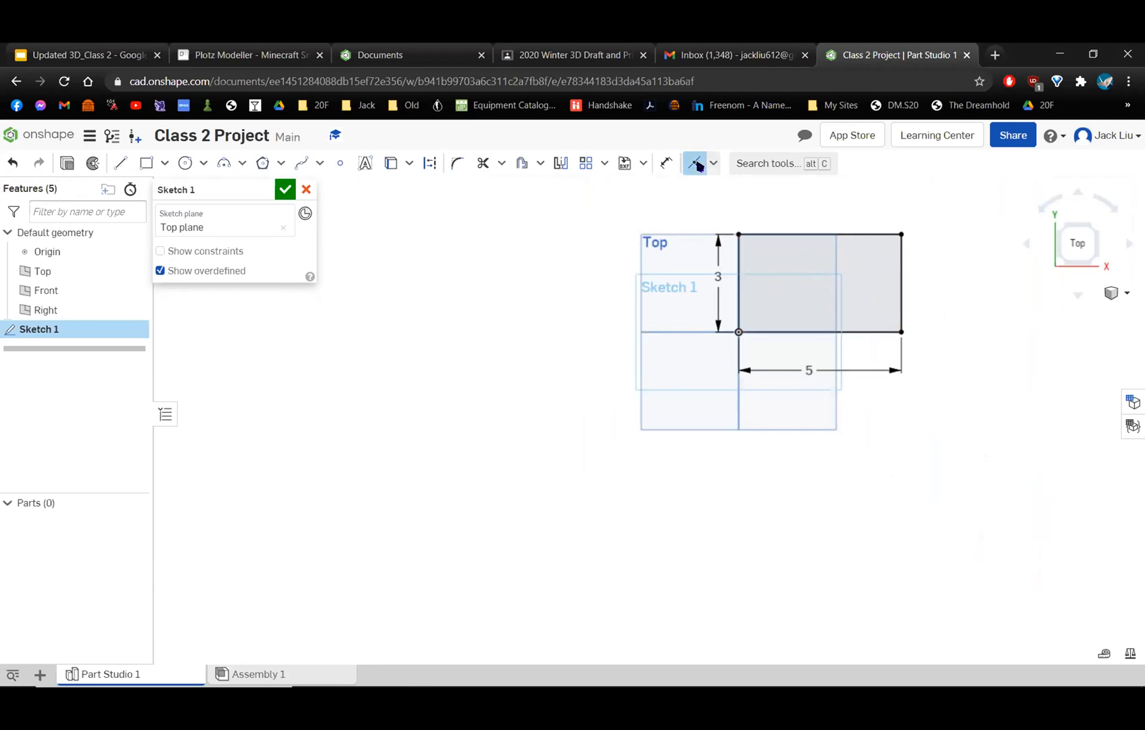
Undo the Coincident constraint on the rectangle's corner and shift the rectangle freehand slightly toward the upper left around the origin.
left_click(697, 165)
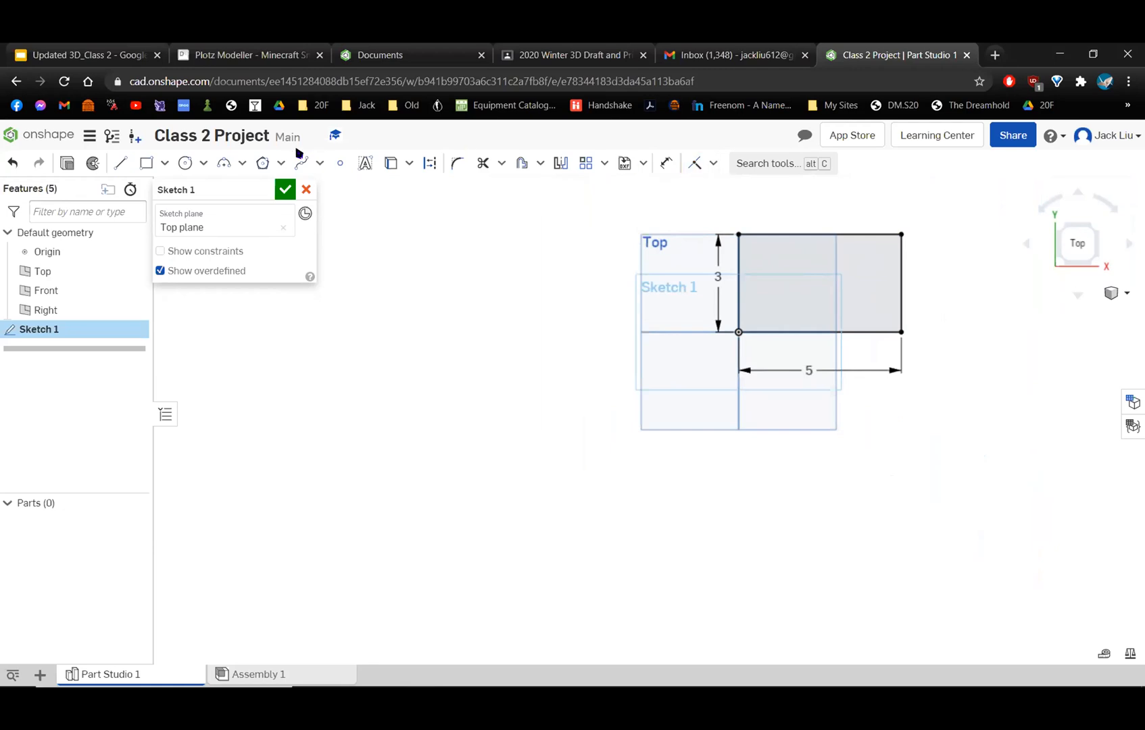
left_click(13, 163)
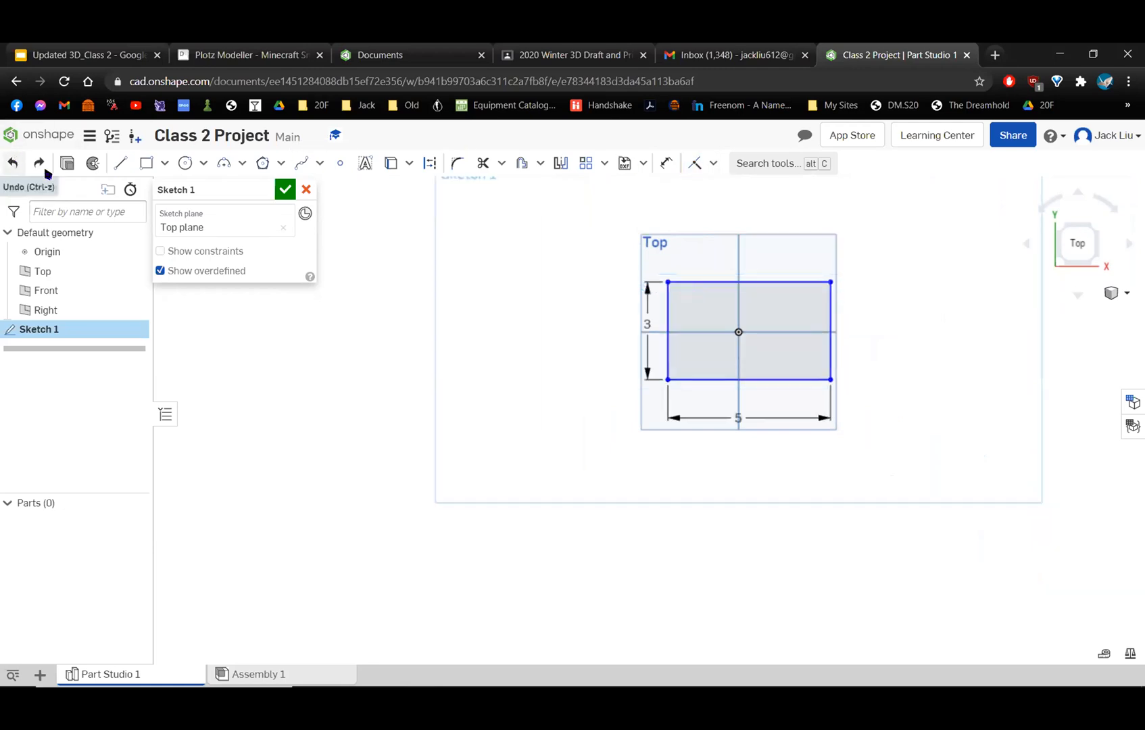
left_click_drag(830, 283, 805, 274)
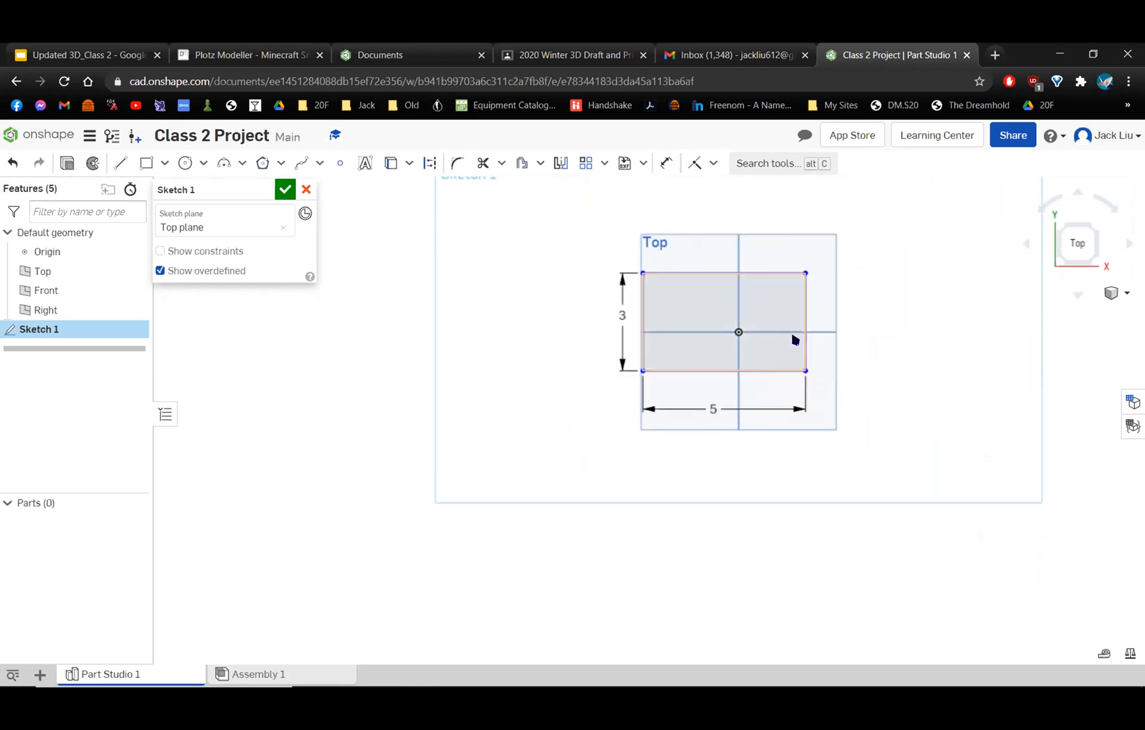
Apply a Coincident constraint between the rectangle's lower-left corner and the sketch origin, and exit the constraint tool.
scroll(553, 409, "up", 2)
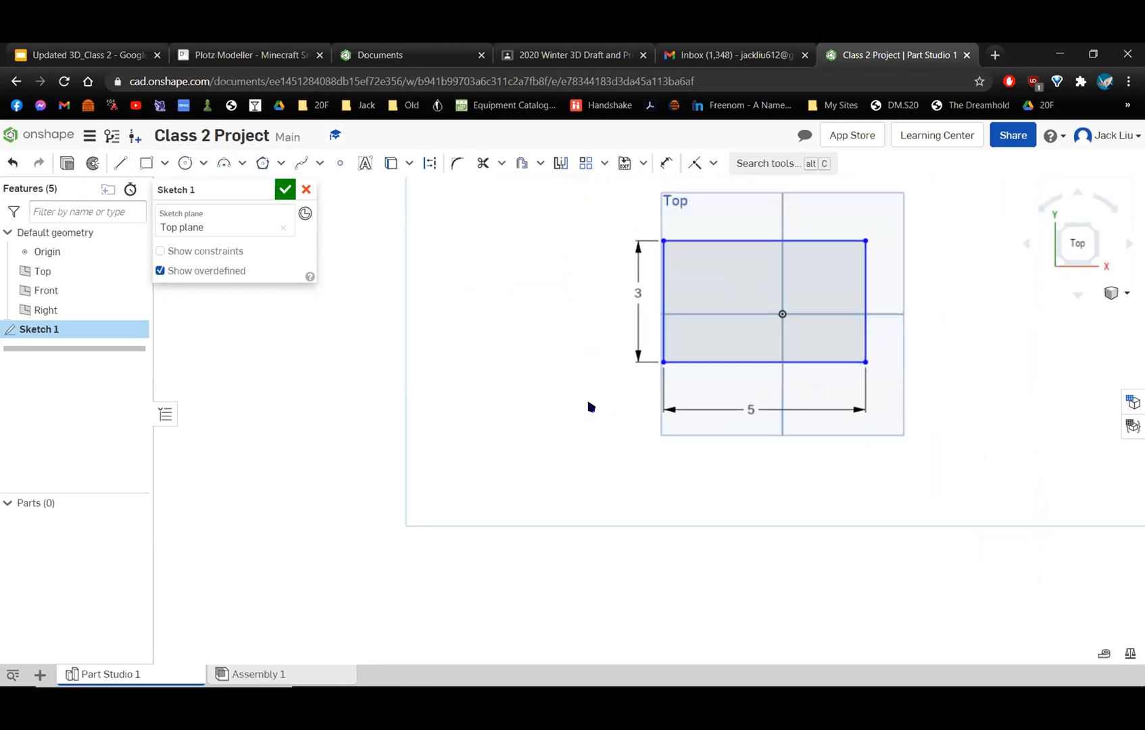
middle_click_drag(583, 414, 543, 416)
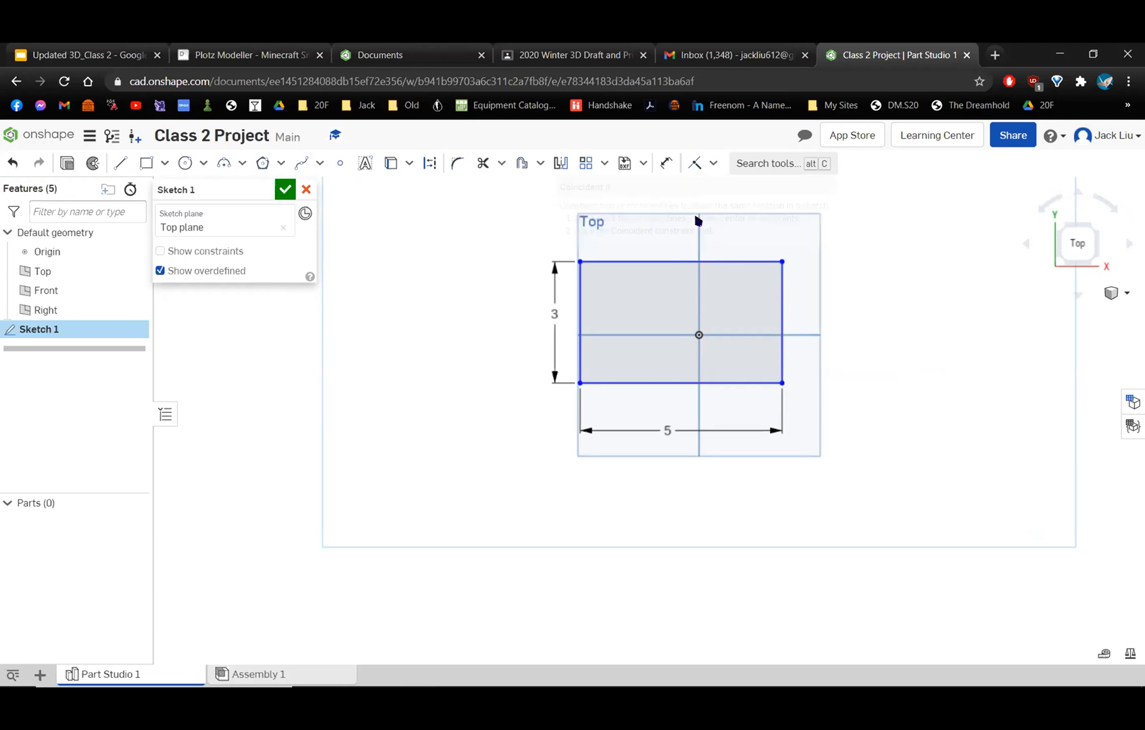
scroll(703, 297, "up", 3)
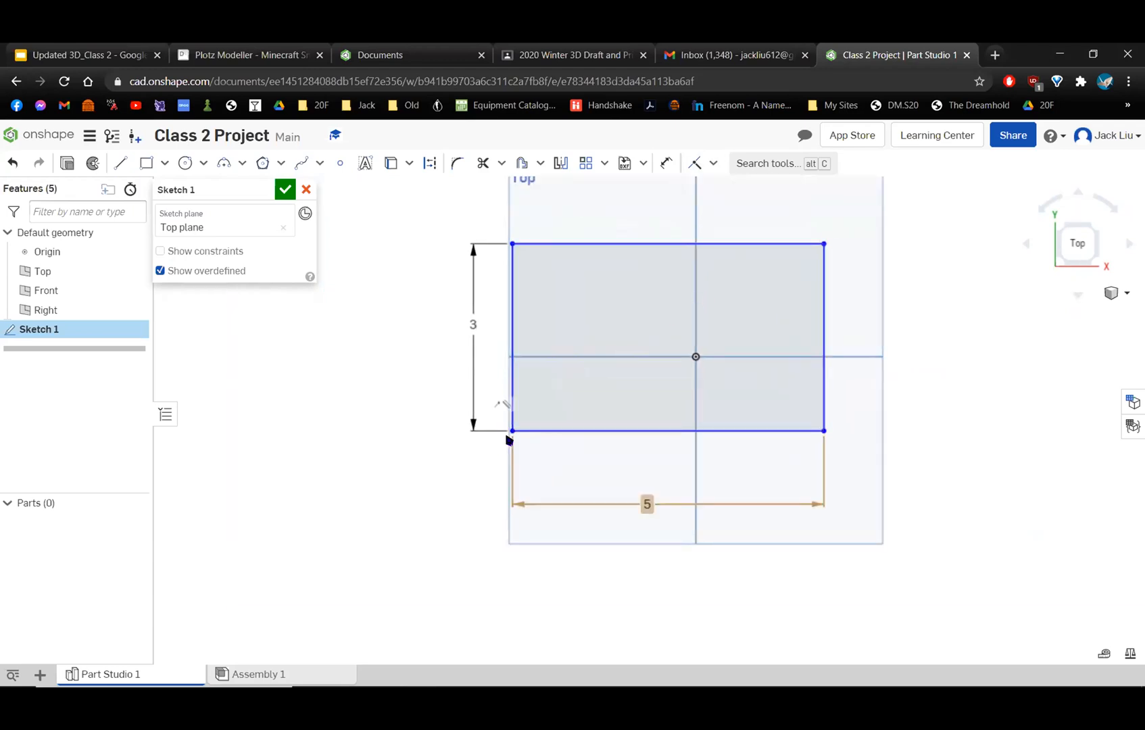
left_click(511, 431)
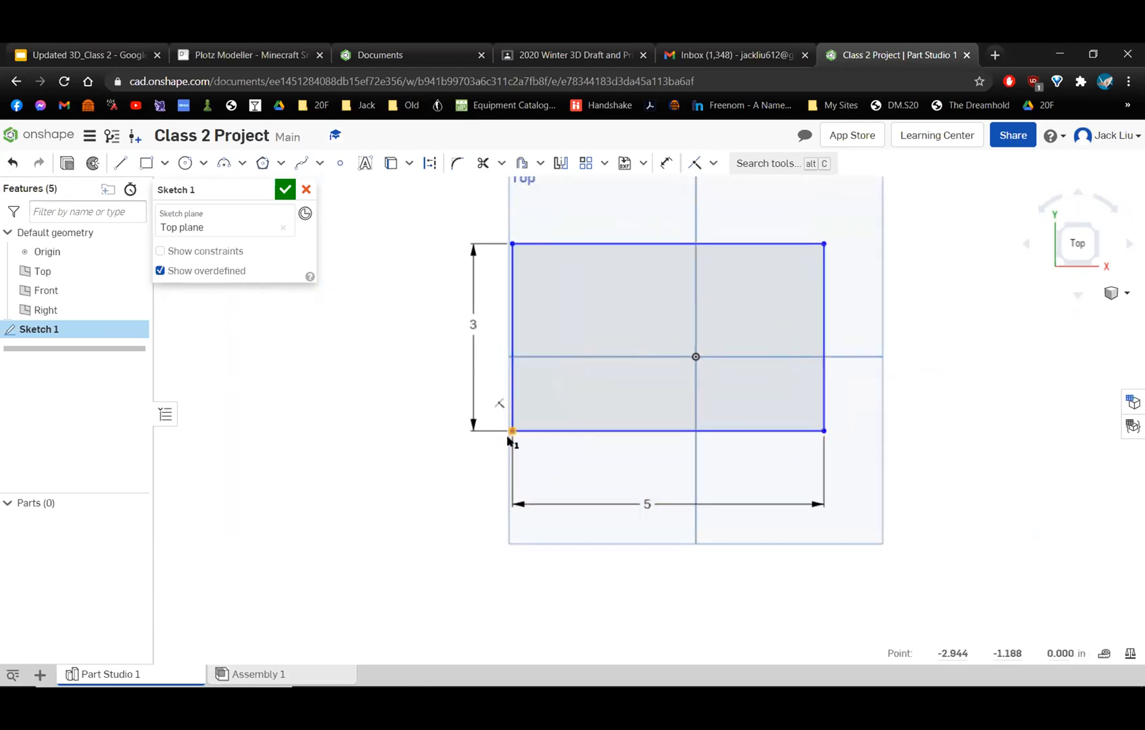
left_click(695, 165)
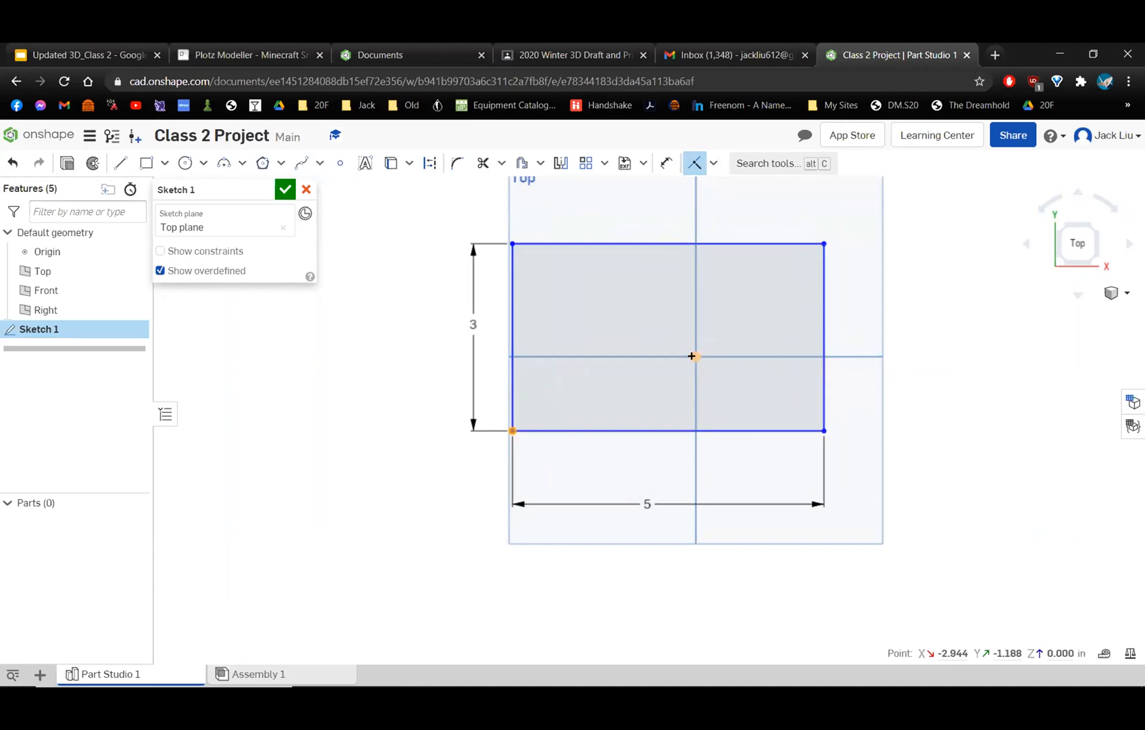
left_click(693, 356)
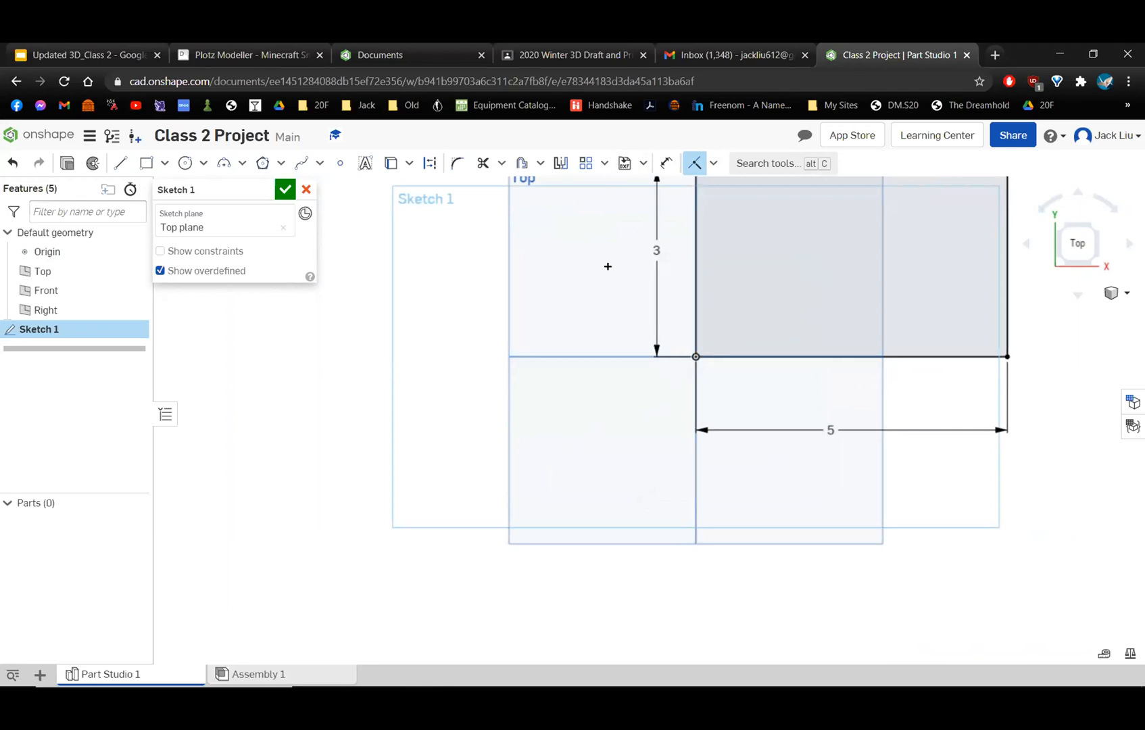
middle_click_drag(606, 300, 500, 392)
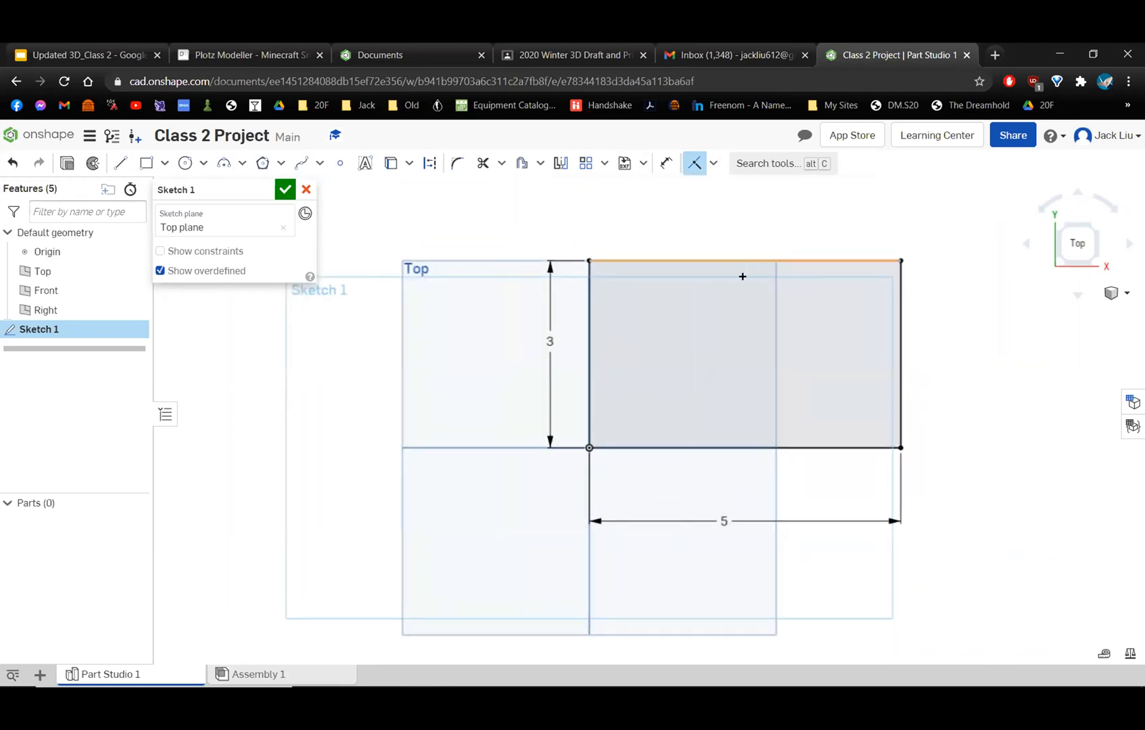
key("Escape")
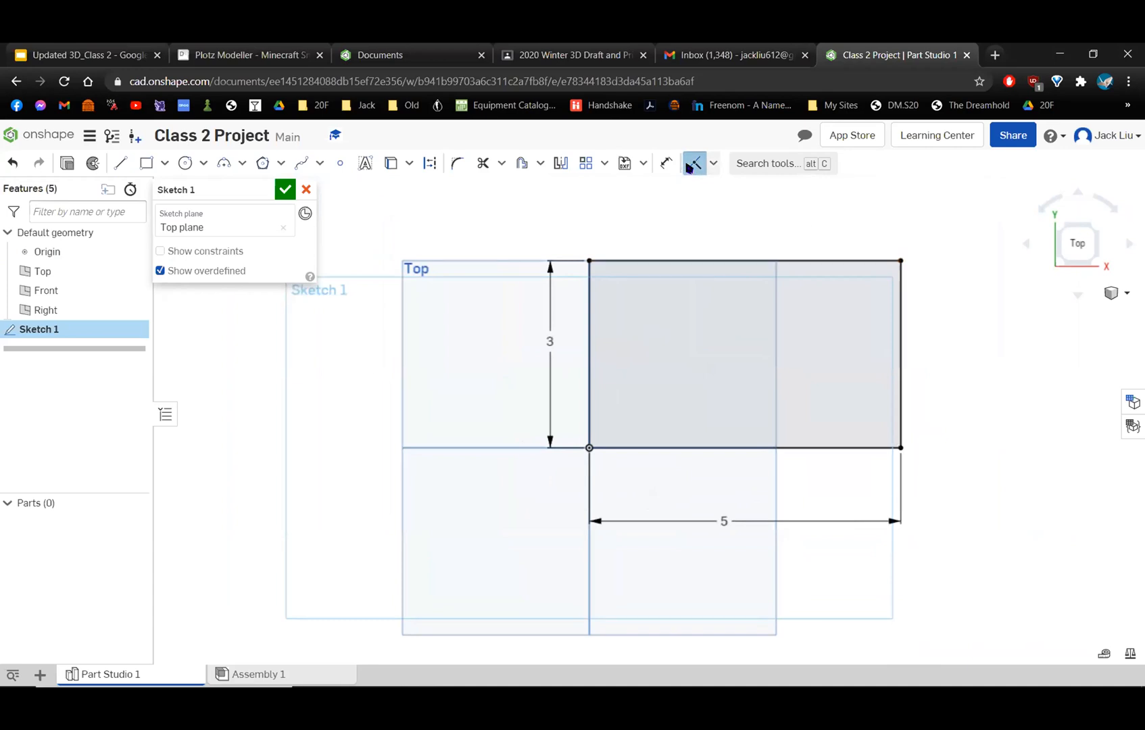
Test whether the rectangle is fully constrained by trying to move its upper edge, right edge and upper-right corner.
left_click(739, 261)
left_click_drag(783, 163, 825, 322)
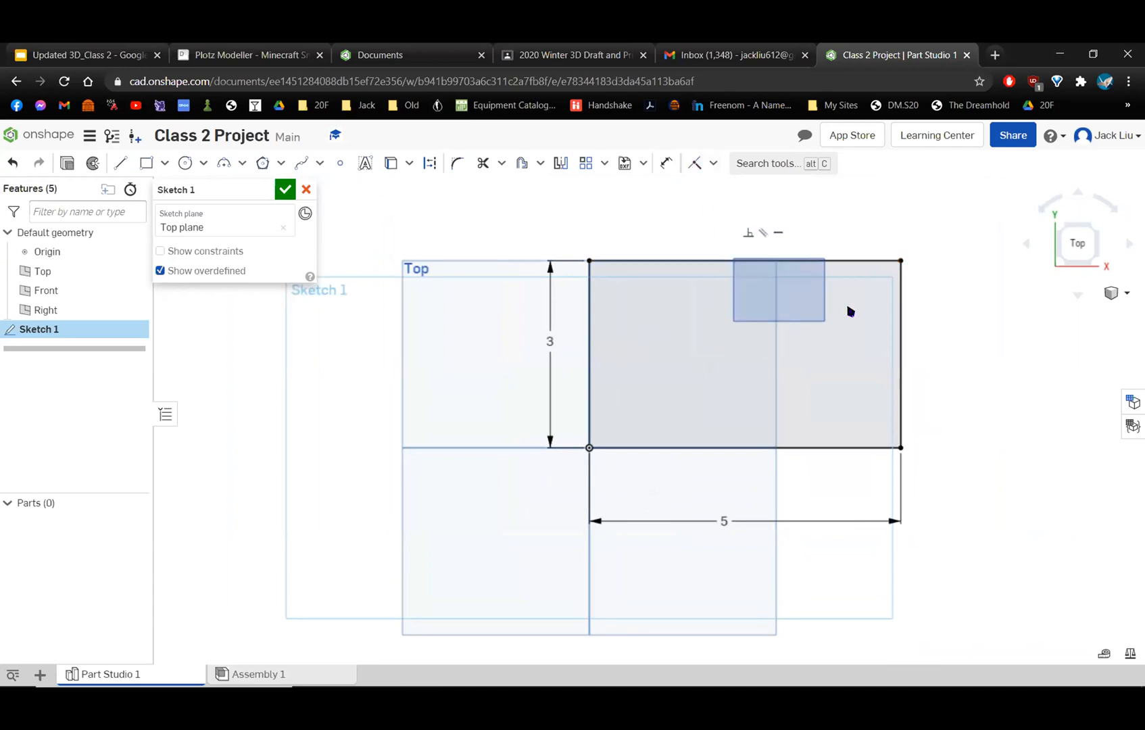
left_click(900, 314)
left_click_drag(900, 261, 819, 333)
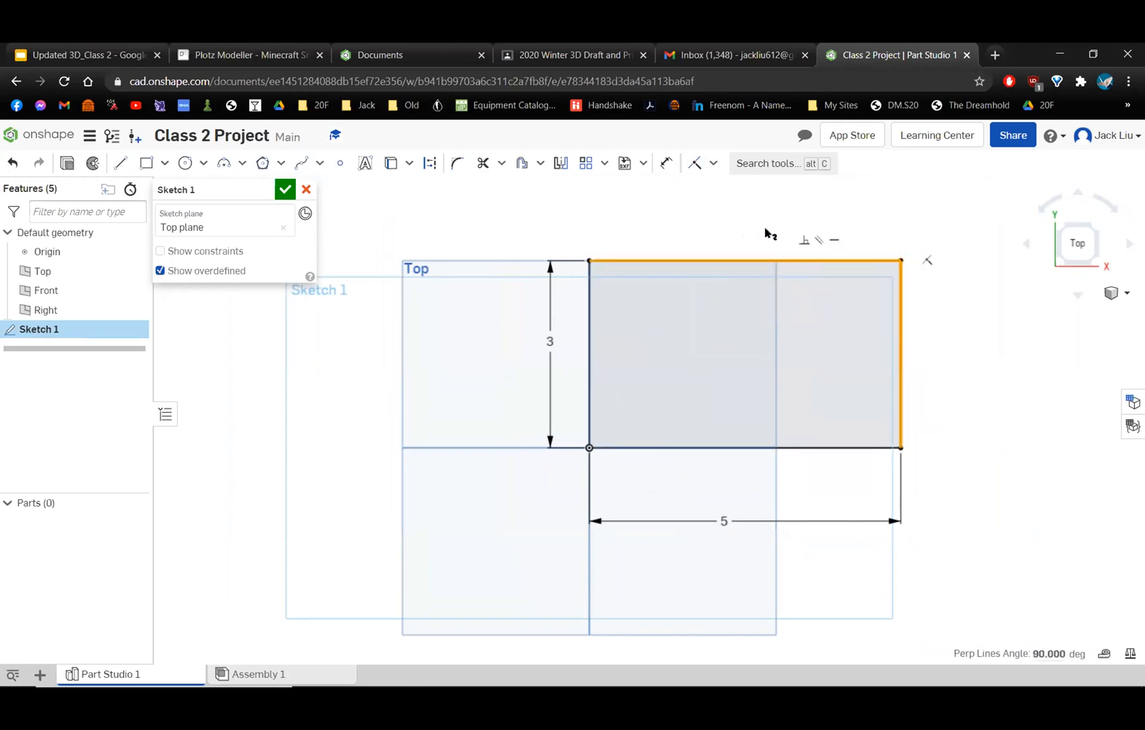
left_click(906, 267)
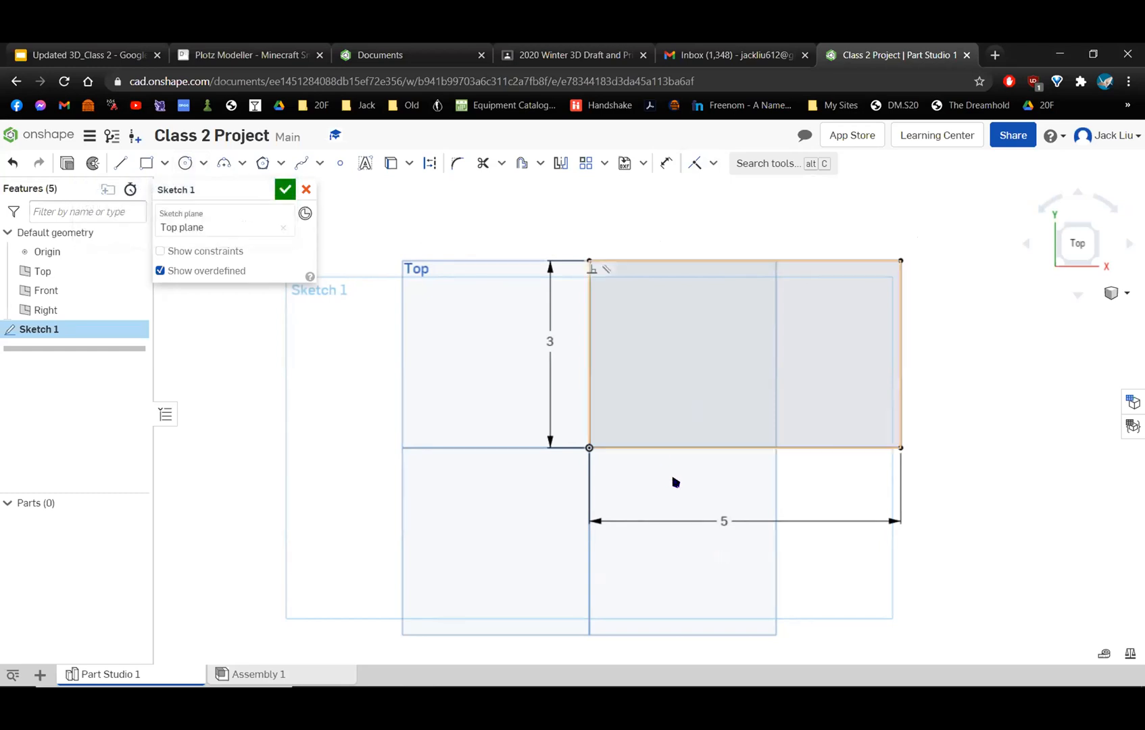
Sketch a center point circle about 2.6 in in diameter in the empty area beside the rectangle's left edge.
left_click(203, 163)
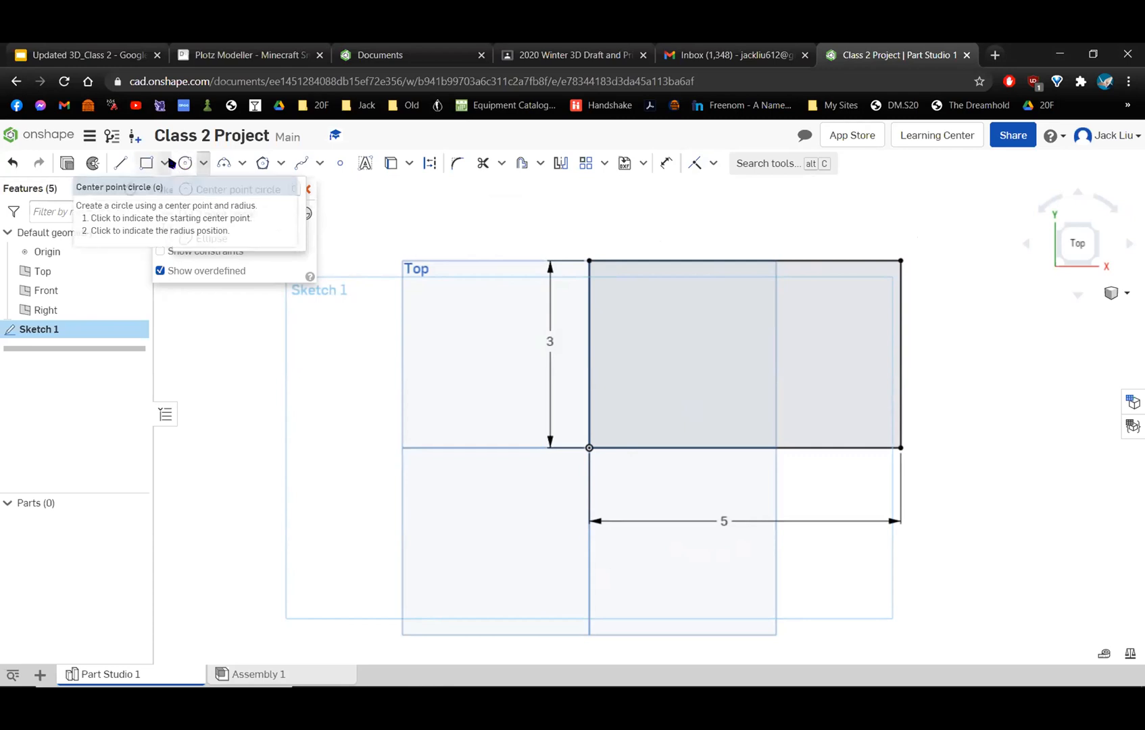
left_click(185, 161)
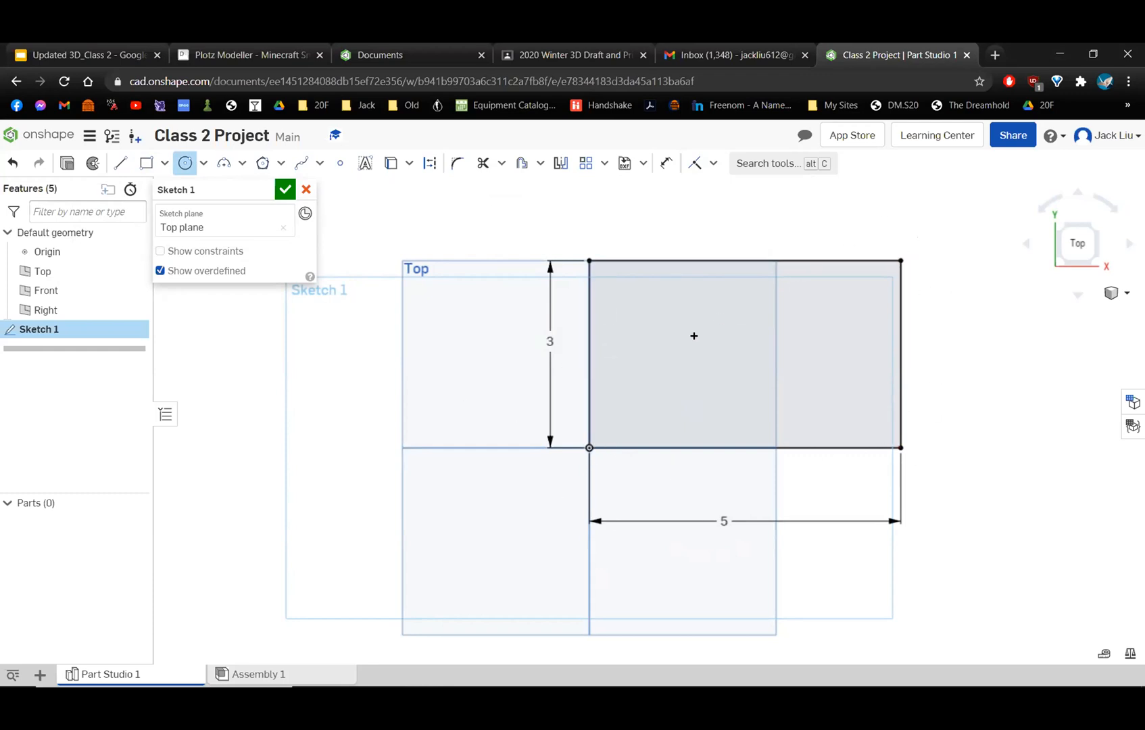
left_click(451, 338)
left_click(534, 327)
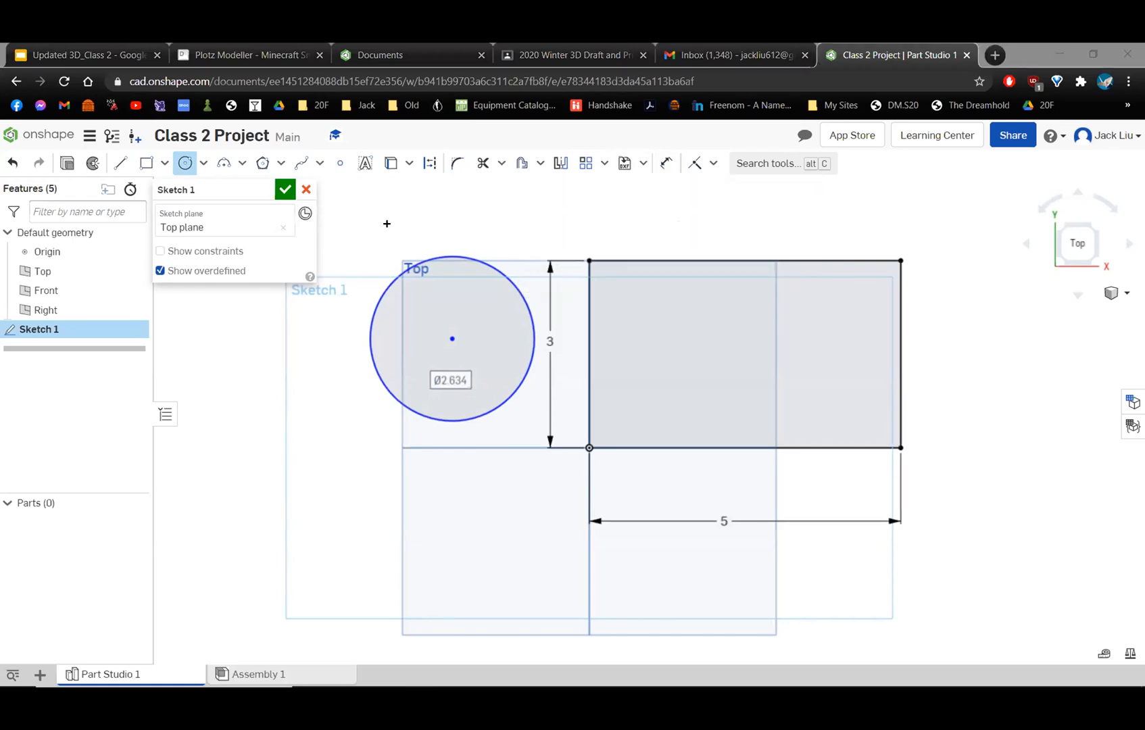
Dimension the circle's diameter to 2 in, placing the dimension above and to the right of the circle.
left_click(667, 163)
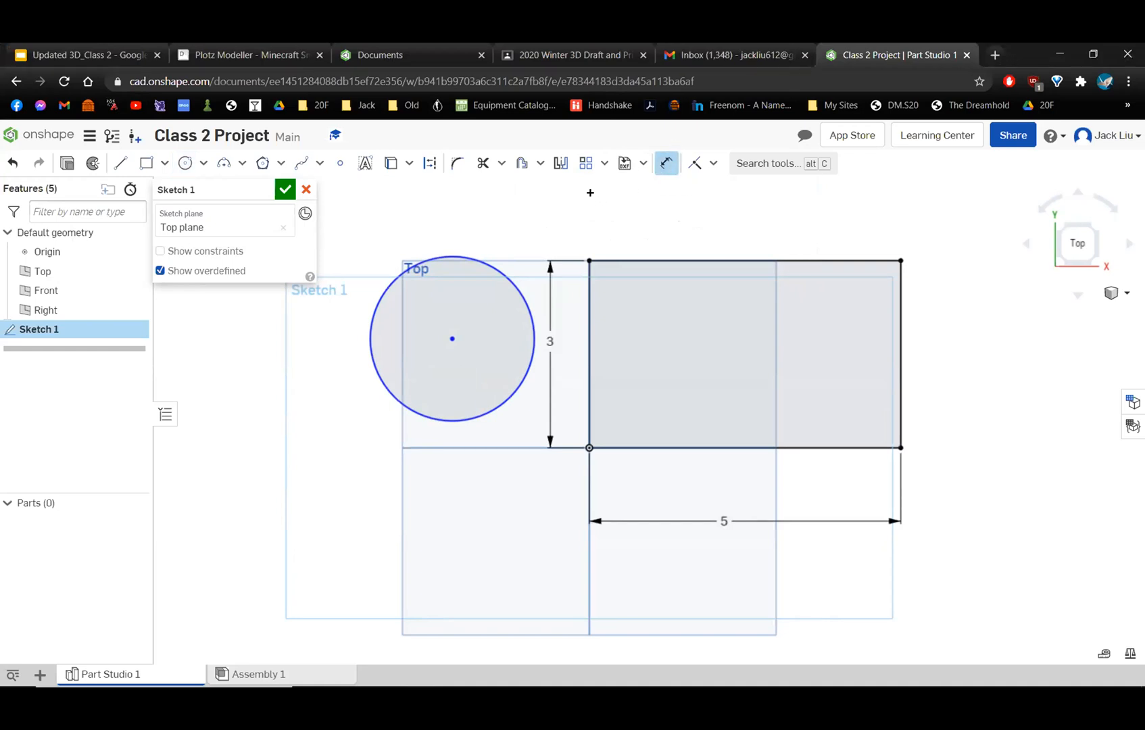
left_click(475, 259)
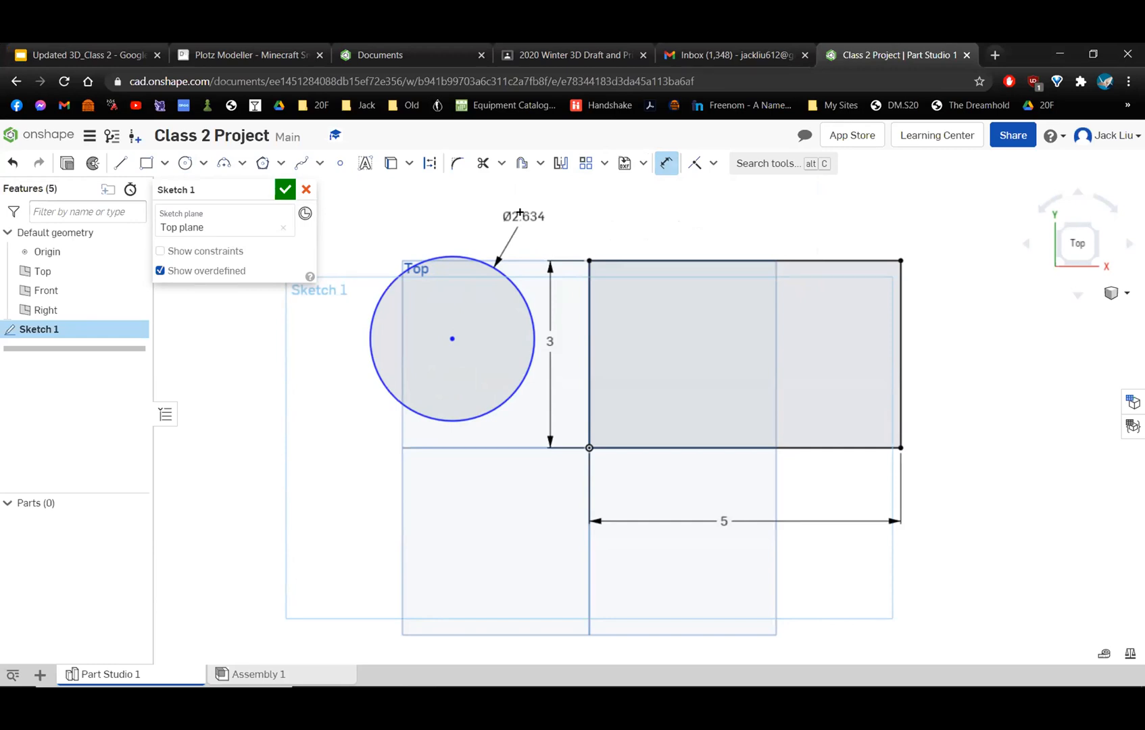
double_click(524, 231)
type("2")
key("Return")
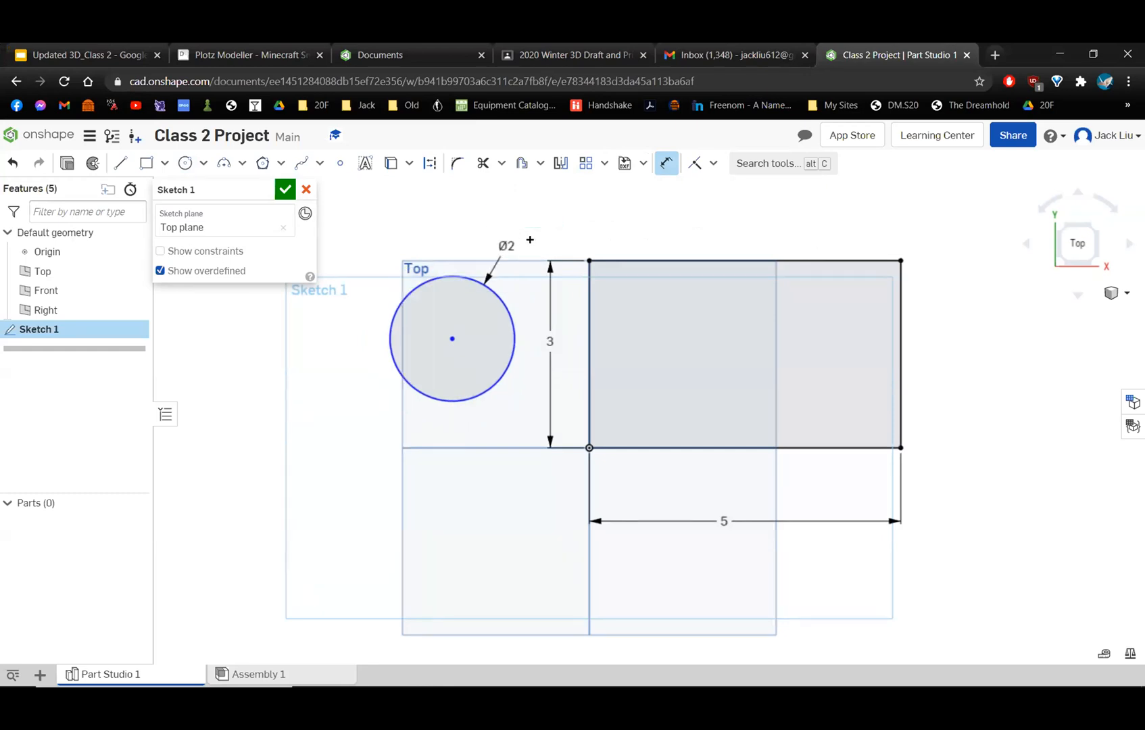
Delete the circle's diameter dimension.
left_click(507, 246)
key("Delete")
left_click(472, 279)
key("Escape")
Try to add a dimension between the circle's curve and its center point.
left_click(482, 279)
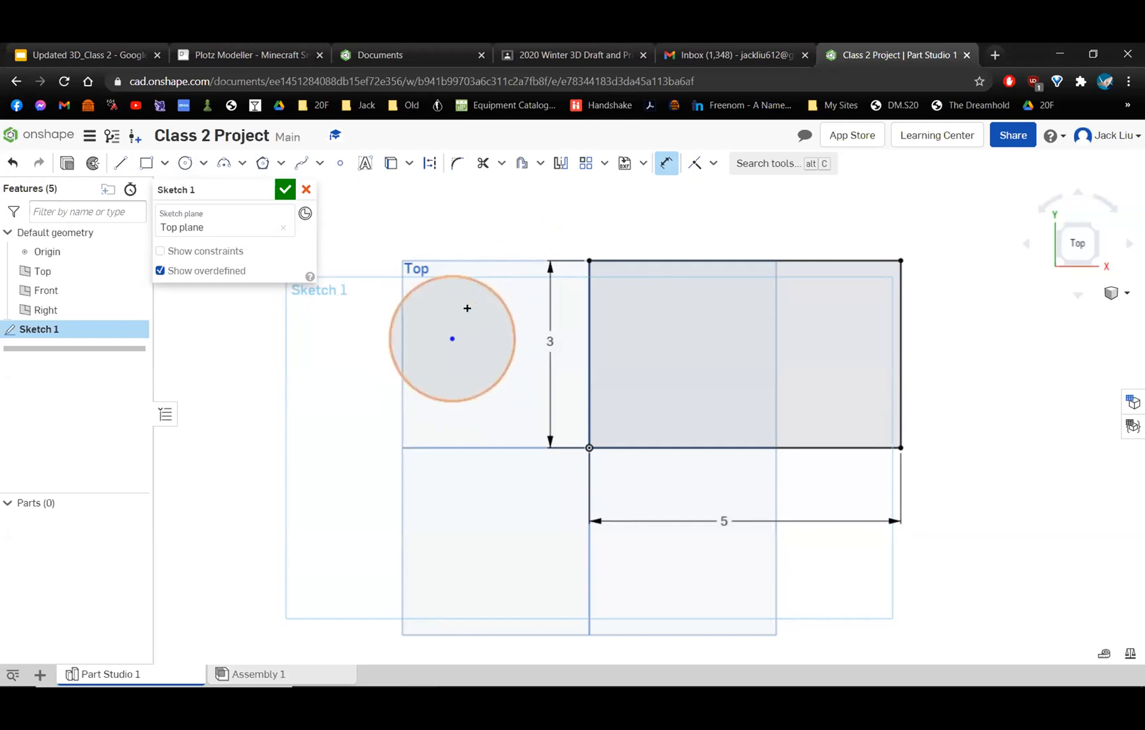
left_click(453, 338)
left_click(480, 284)
key("Escape")
left_click(662, 167)
left_click(736, 193)
left_click(666, 166)
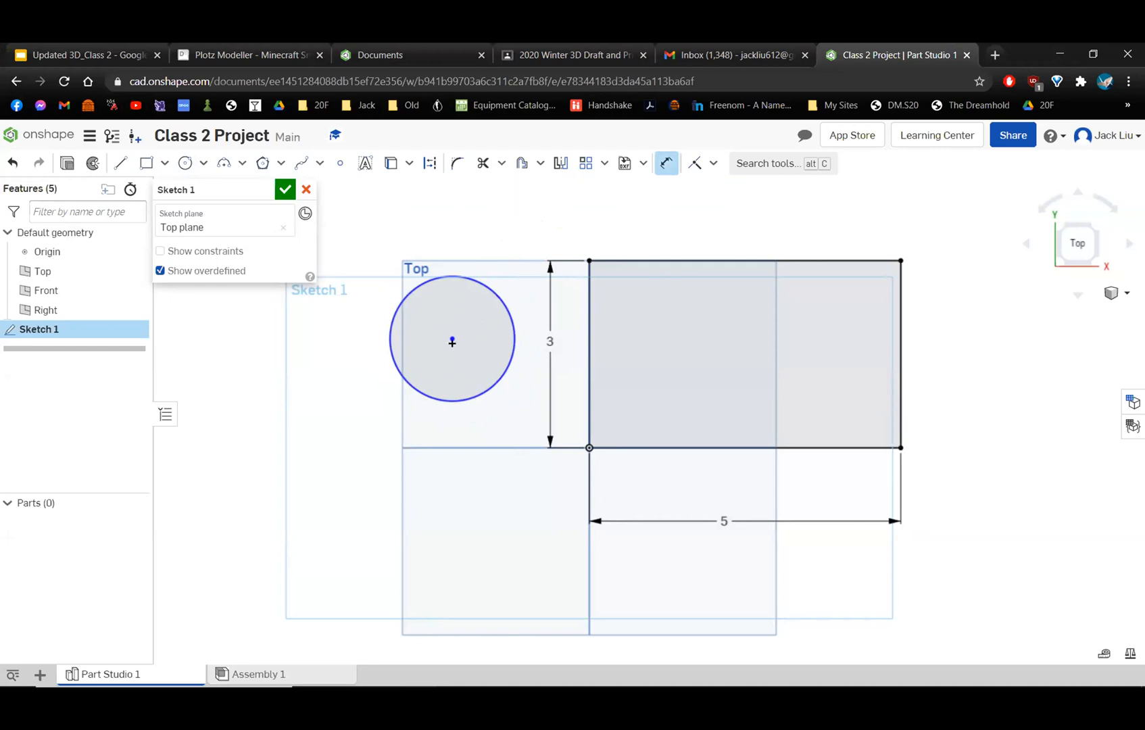
left_click(463, 395)
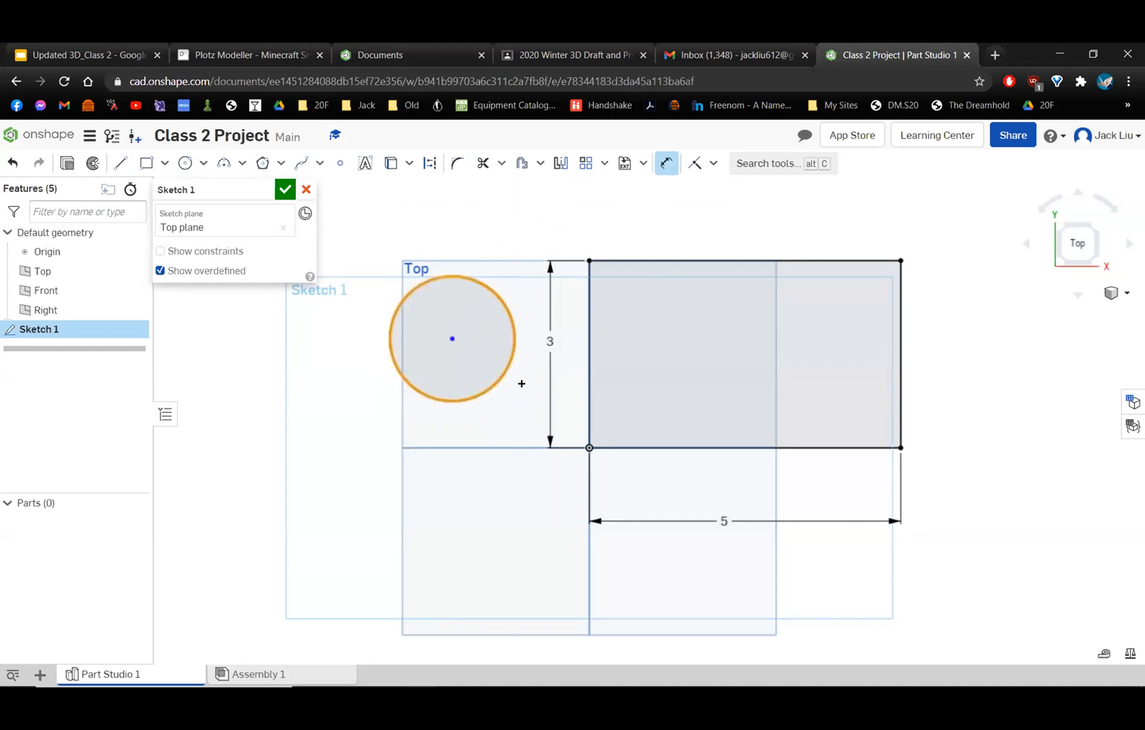
left_click(668, 162)
left_click(462, 271)
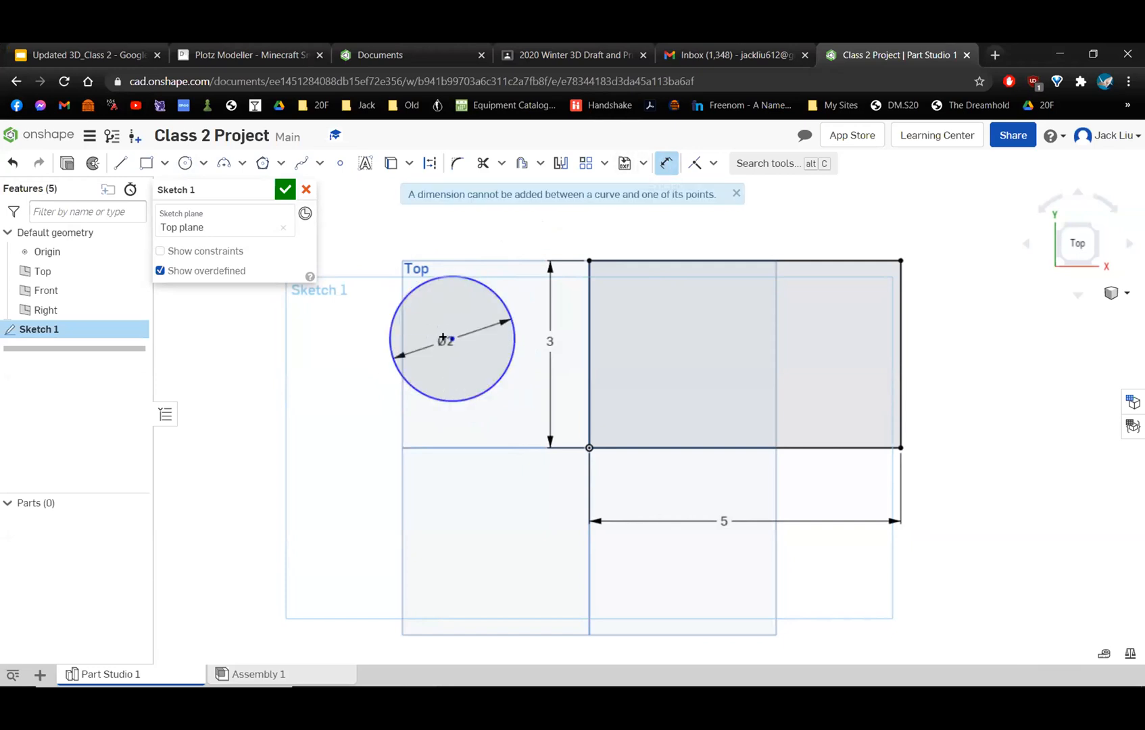
key("Escape")
left_click(665, 163)
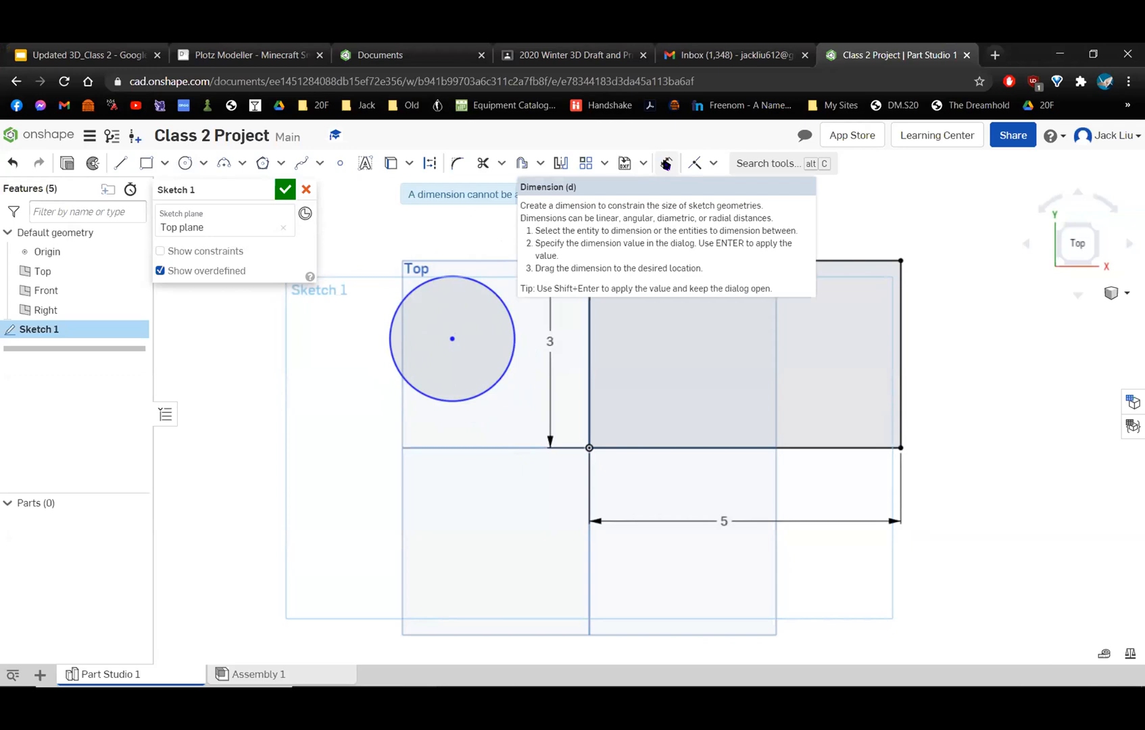
Dimension the circle's diameter to 2 in, exit the Dimension tool and move the circle slightly freehand.
left_click(666, 164)
left_click(467, 277)
left_click(502, 230)
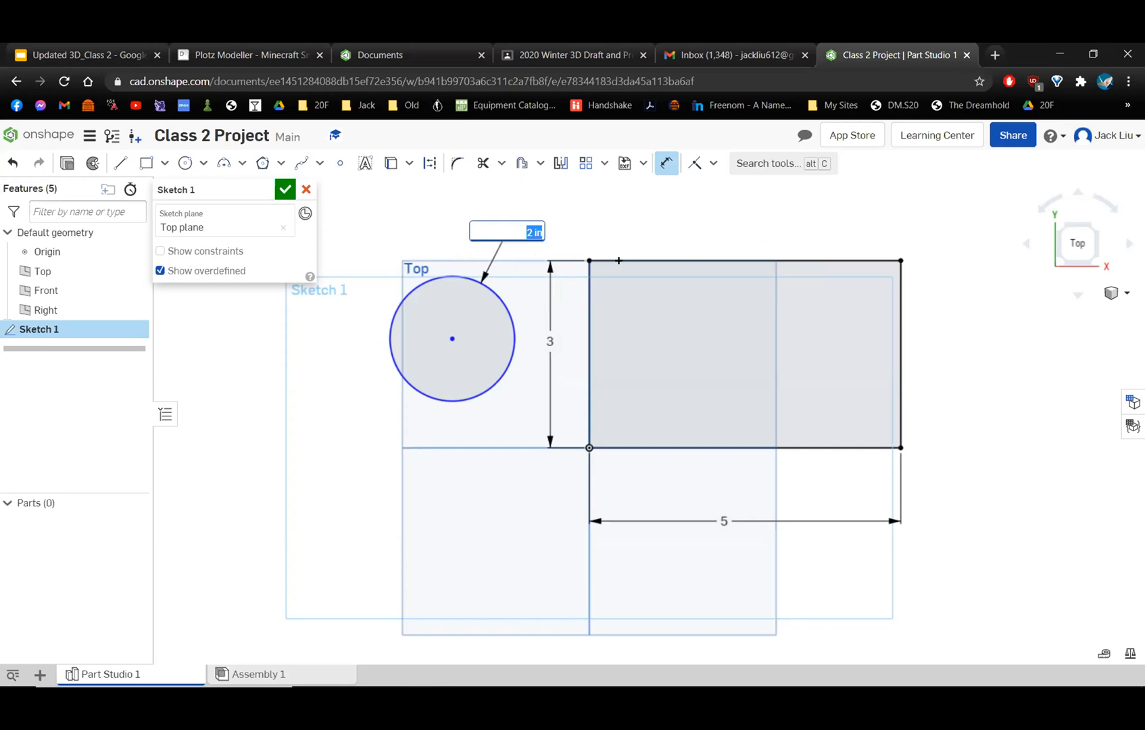
key("Return")
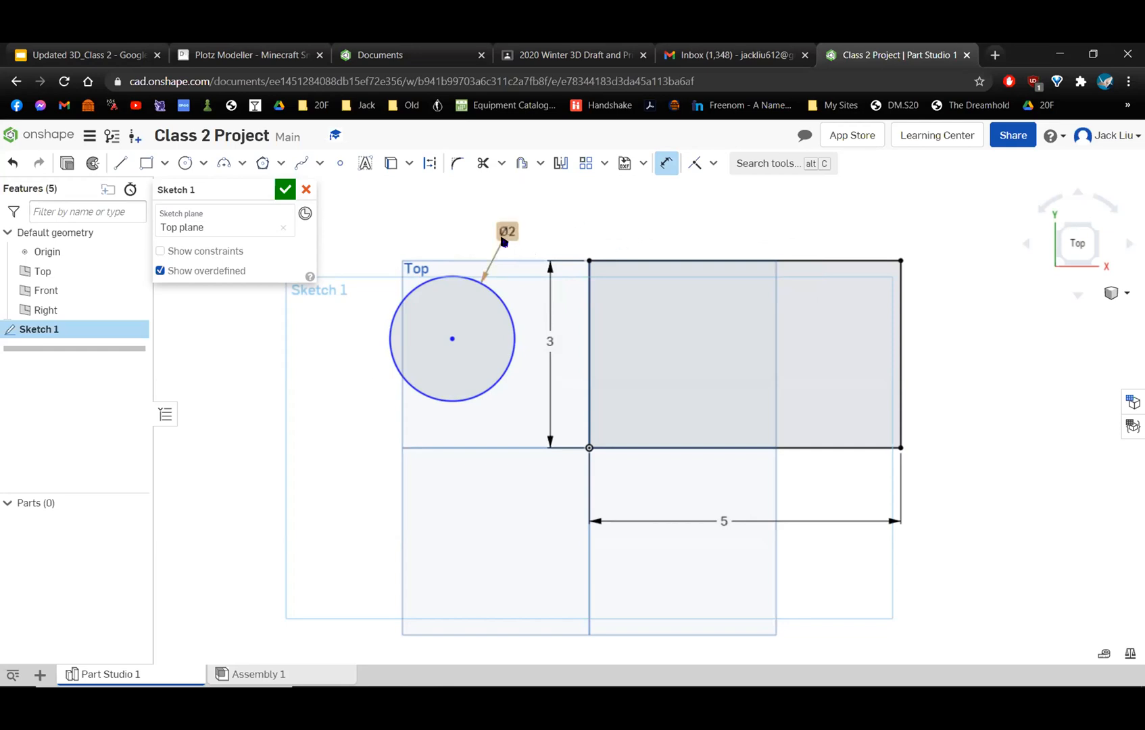
scroll(504, 241, "up", 5)
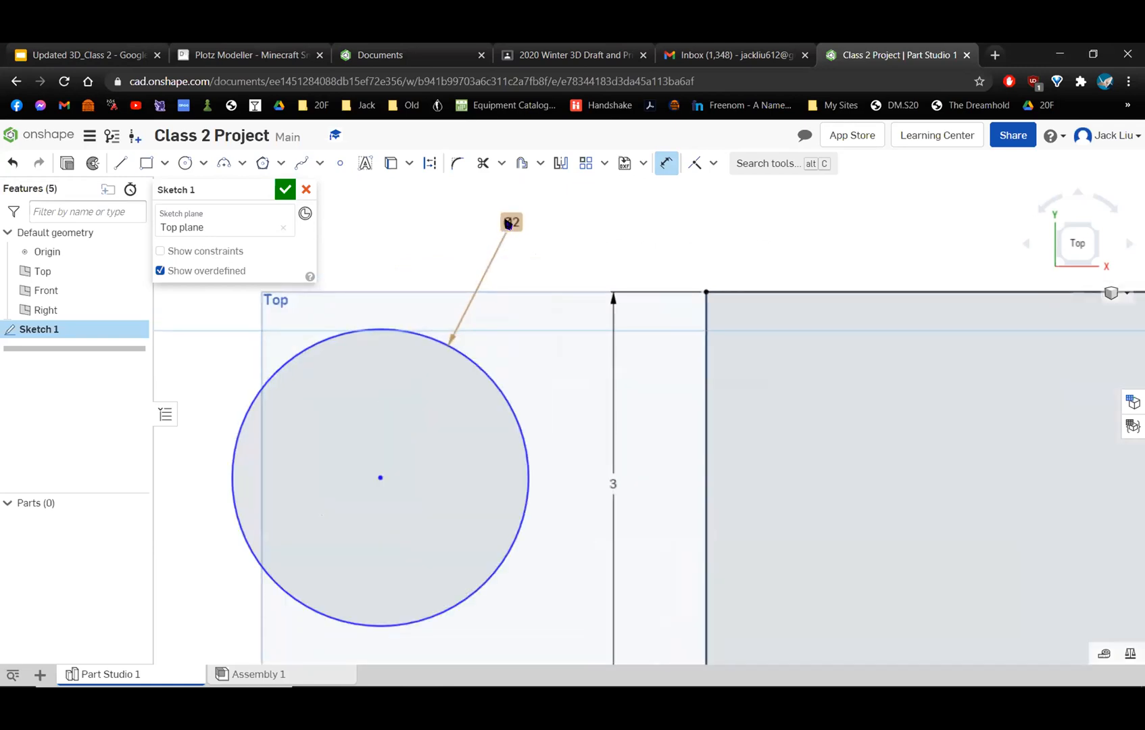
scroll(526, 216, "down", 5)
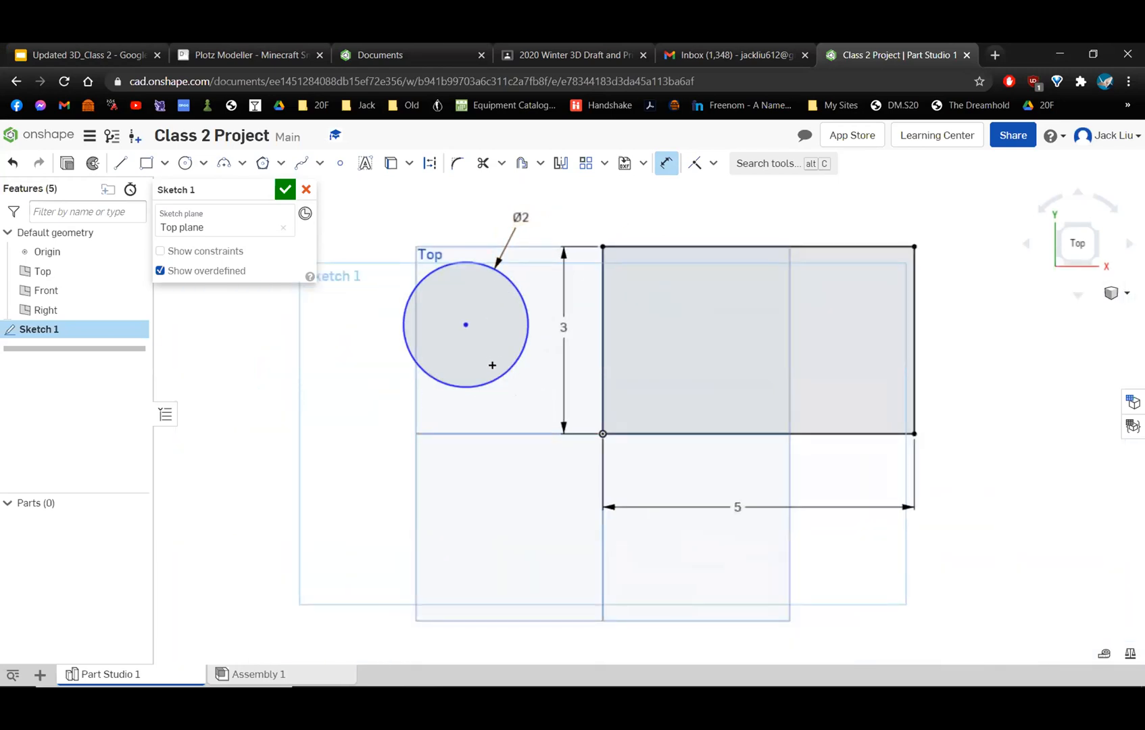
left_click(666, 163)
mouse_move(526, 322)
left_mouse_down()
mouse_move(484, 338)
mouse_move(503, 233)
mouse_move(494, 276)
mouse_move(409, 234)
mouse_move(524, 339)
mouse_move(542, 319)
left_mouse_up()
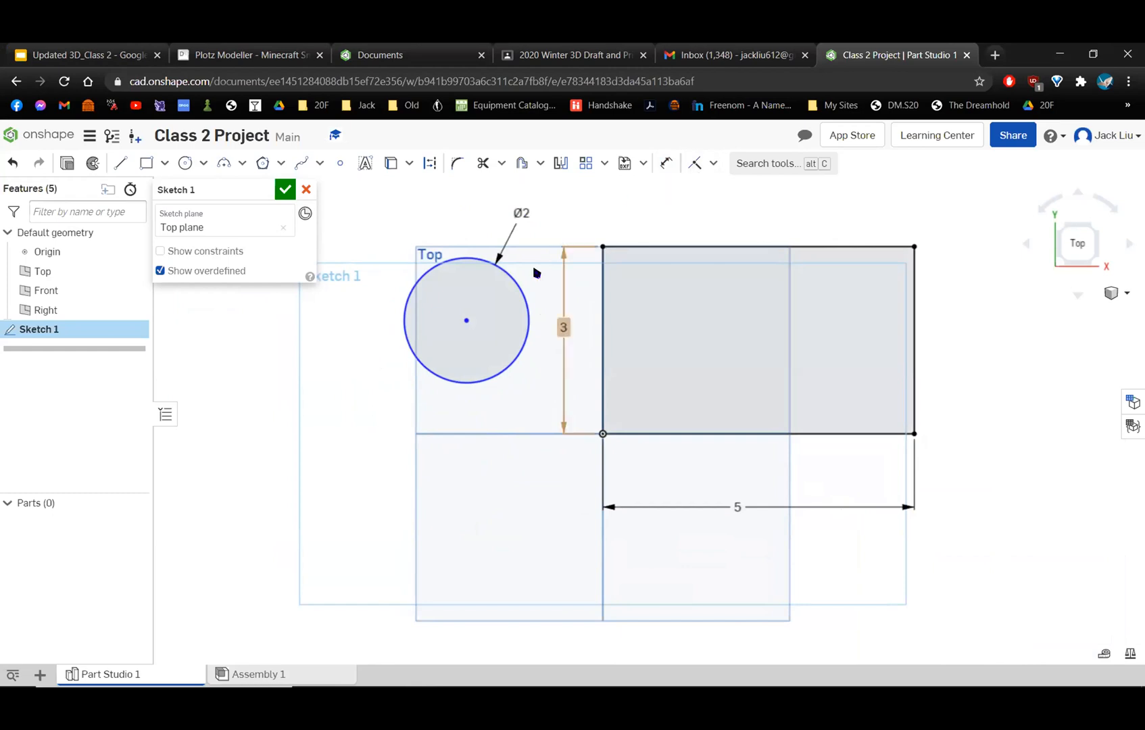
Try a Coincident constraint between the circle's center and the rectangle's upper-left corner, and undo it.
key("i")
left_click(465, 322)
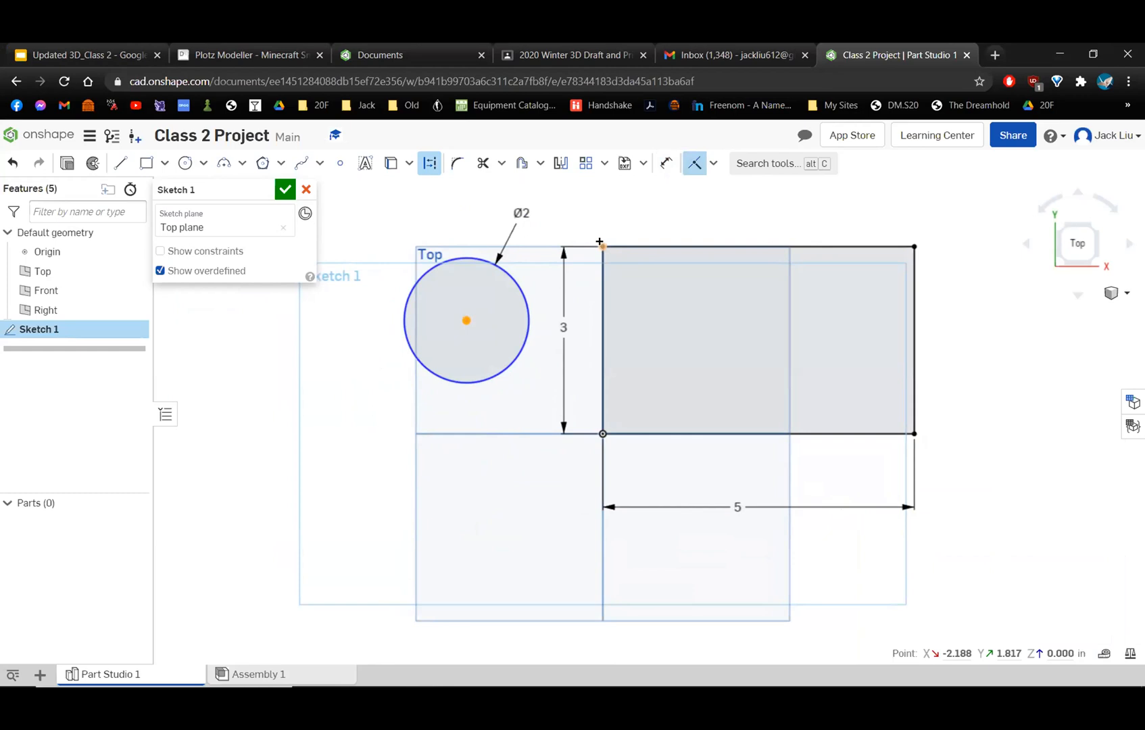
left_click(601, 245)
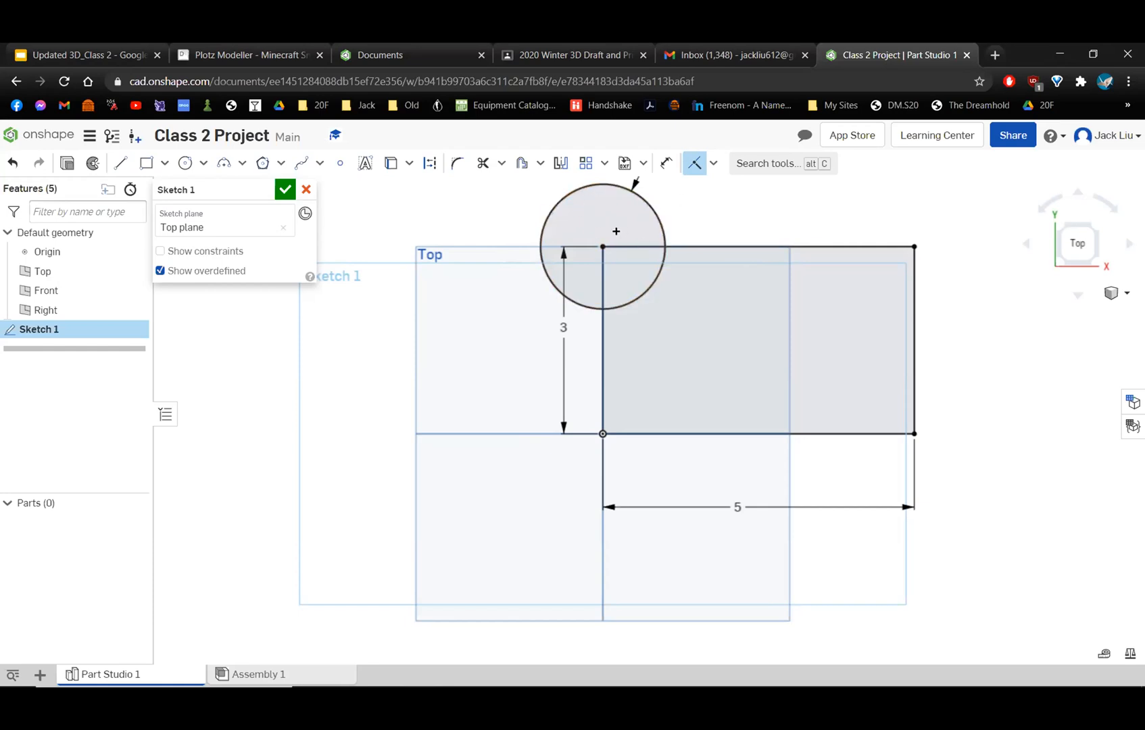
key("ctrl+z")
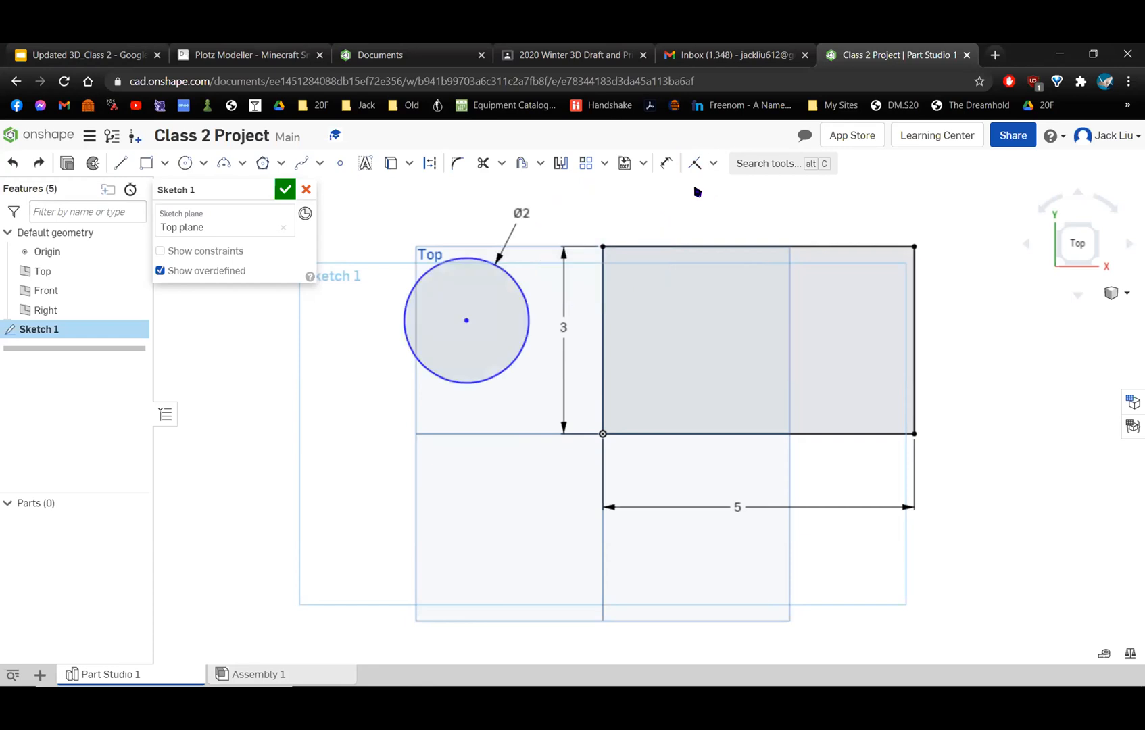
Apply a Tangent constraint between the circle and the rectangle's left edge.
left_click(713, 164)
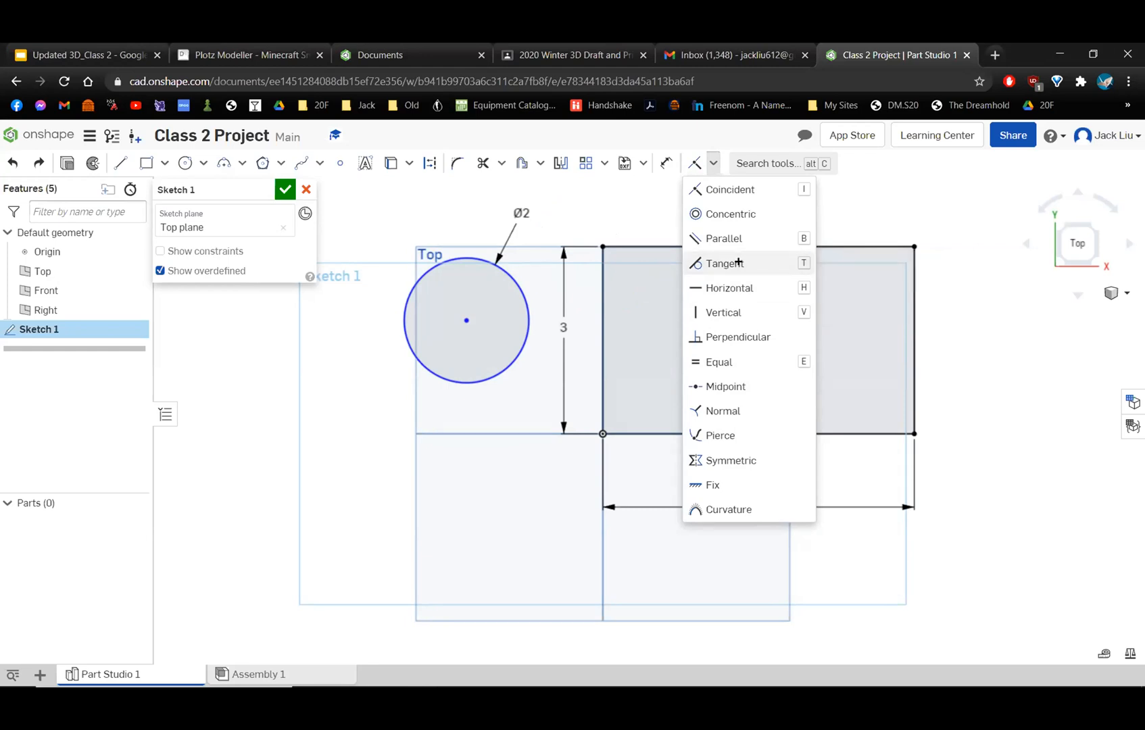
left_click(713, 263)
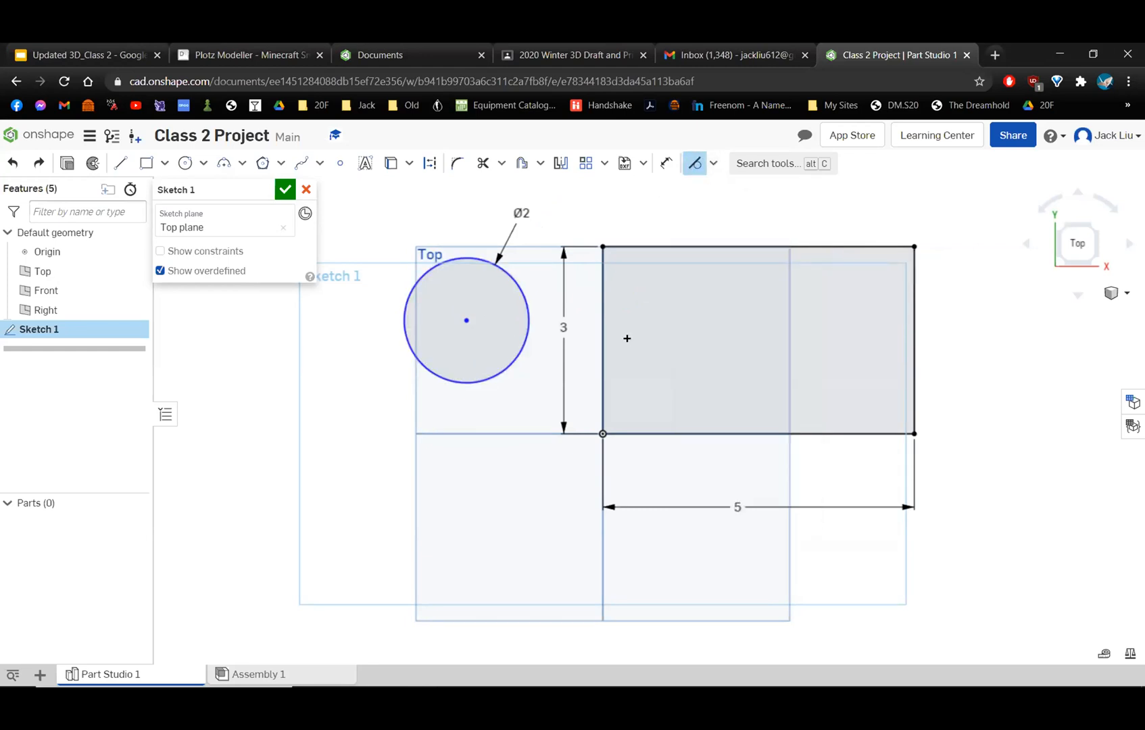
left_click(510, 286)
left_click(598, 303)
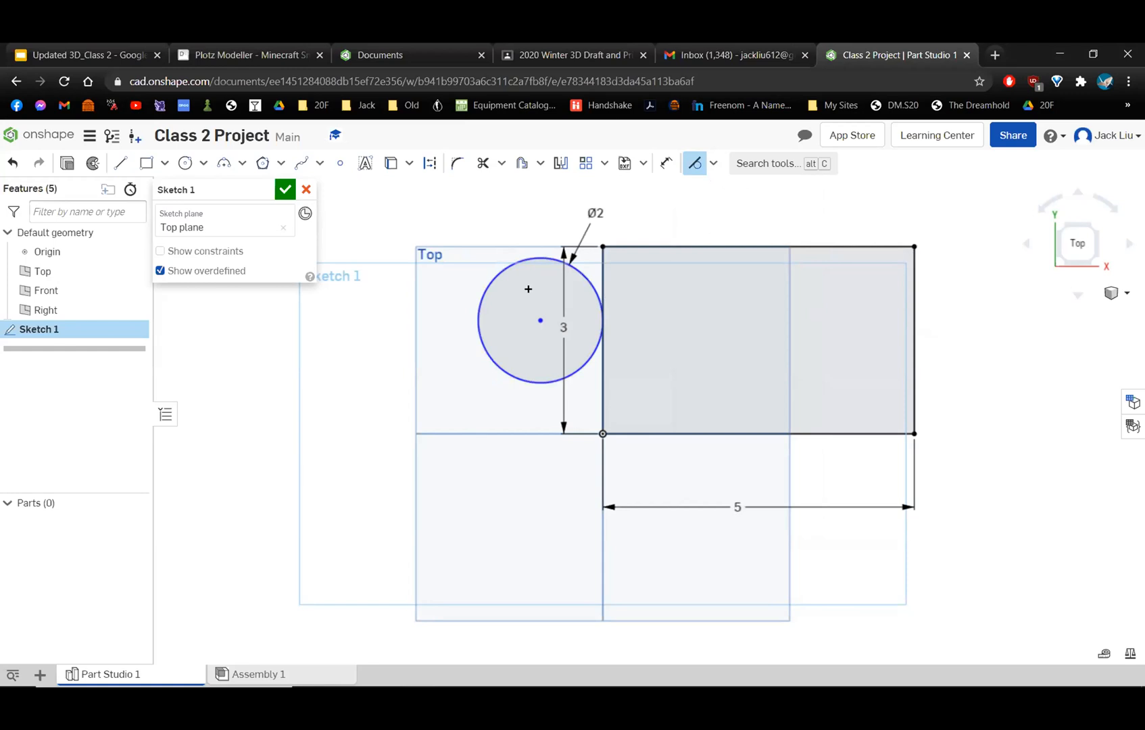
scroll(603, 313, "up", 5)
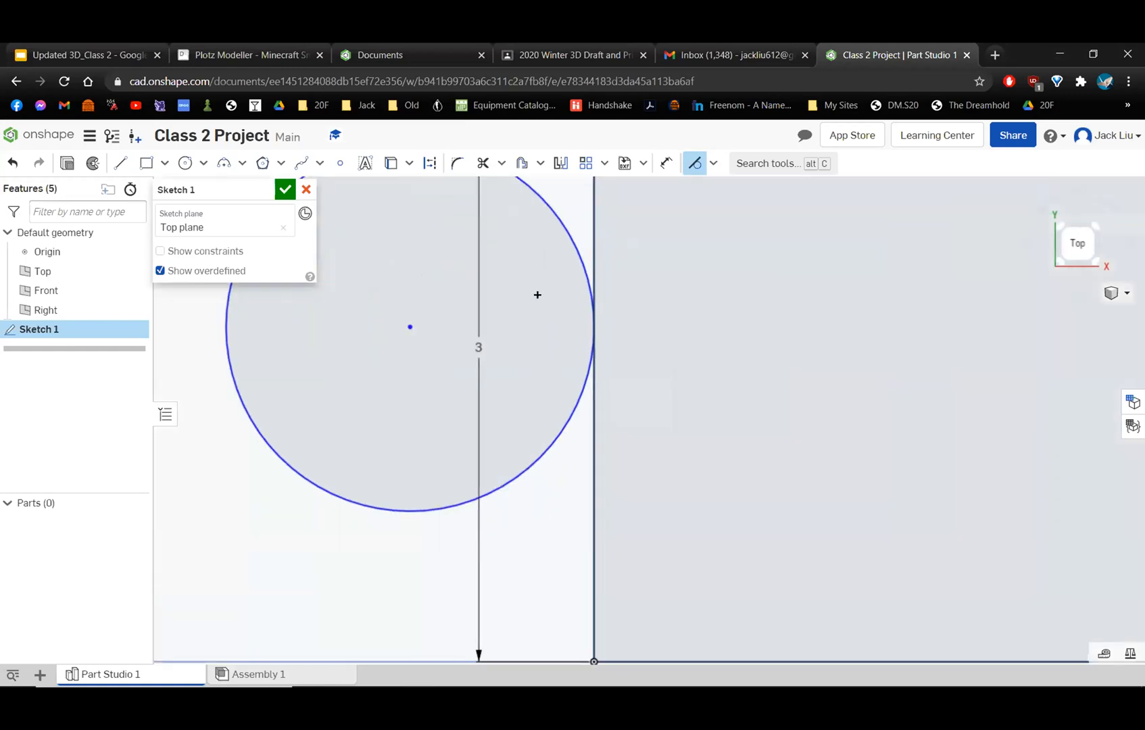
scroll(616, 303, "down", 4)
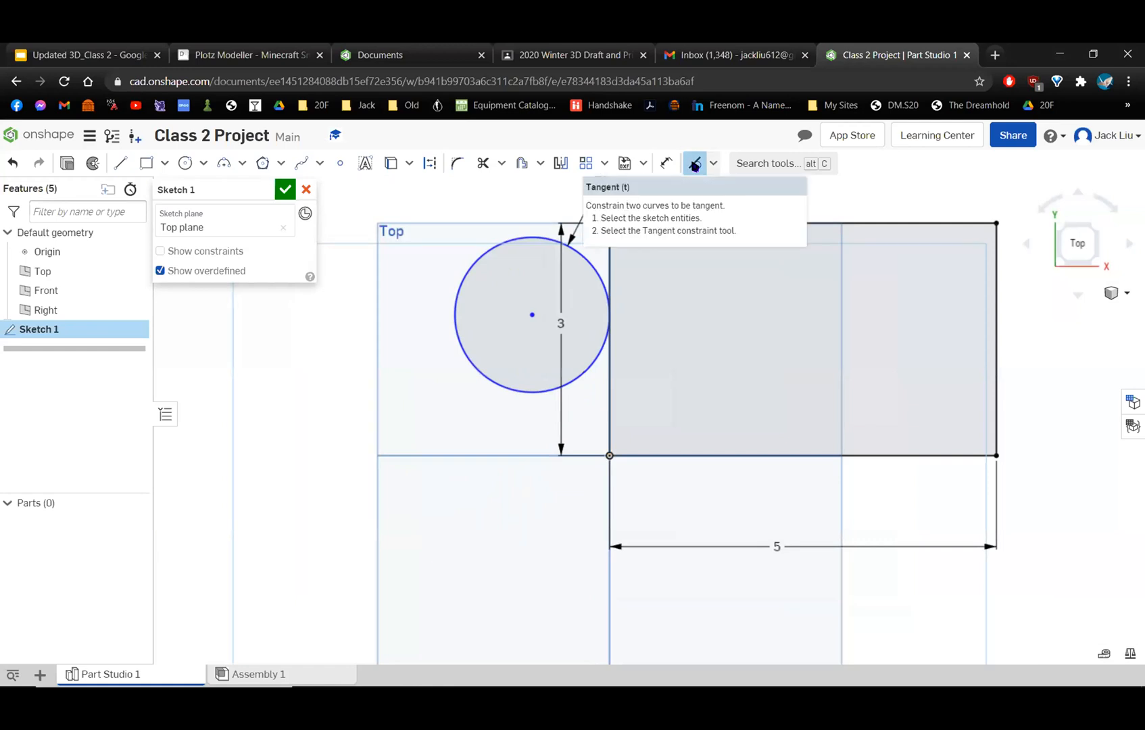
Exit the Tangent tool and move the circle freehand along the rectangle's left edge.
scroll(473, 398, "up", 1)
mouse_move(466, 352)
left_mouse_down()
mouse_move(390, 339)
mouse_move(531, 333)
mouse_move(534, 406)
mouse_move(544, 342)
mouse_move(556, 468)
mouse_move(570, 347)
mouse_move(573, 450)
left_mouse_up()
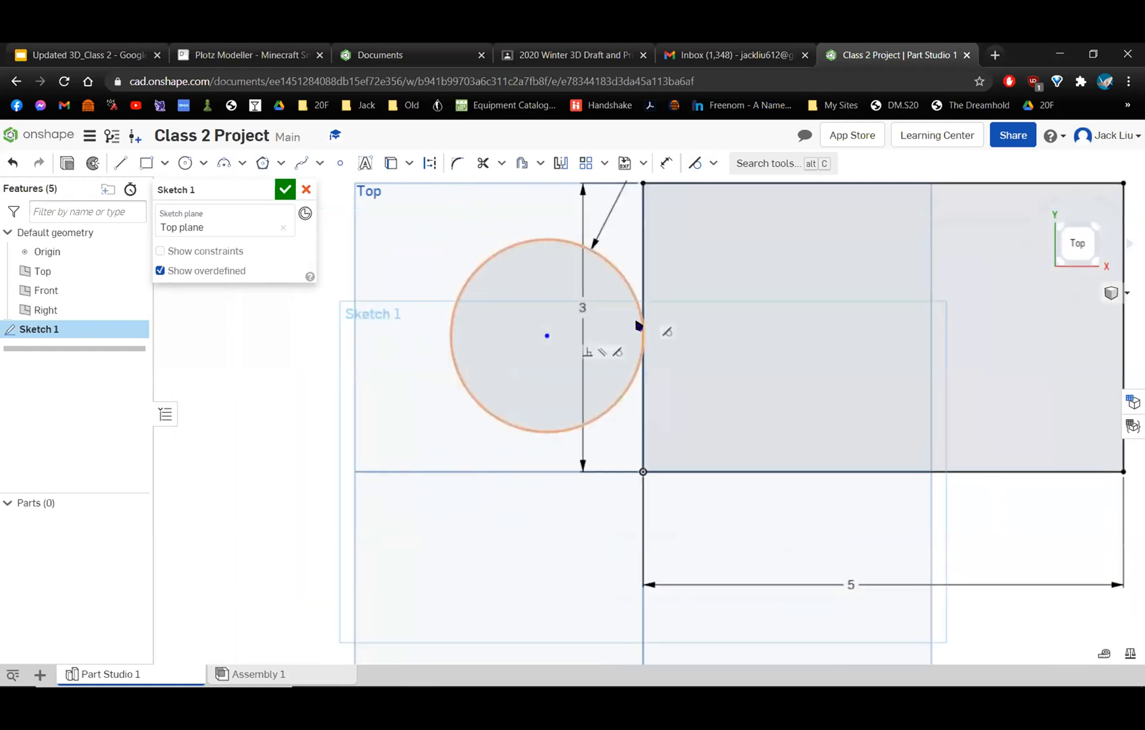
mouse_move(480, 399)
left_mouse_down()
mouse_move(489, 349)
mouse_move(479, 420)
mouse_move(508, 434)
mouse_move(517, 332)
mouse_move(514, 464)
mouse_move(524, 471)
mouse_move(537, 414)
mouse_move(545, 444)
mouse_move(544, 375)
mouse_move(541, 470)
mouse_move(661, 403)
left_mouse_up()
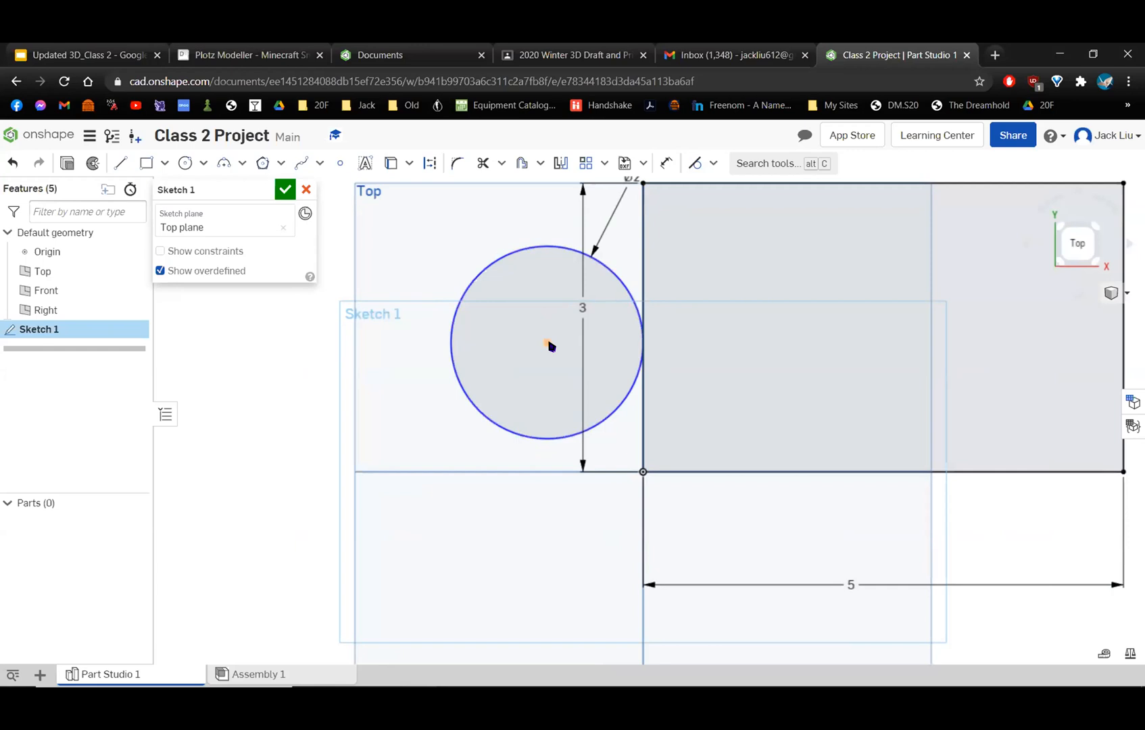
scroll(551, 346, "down", 3)
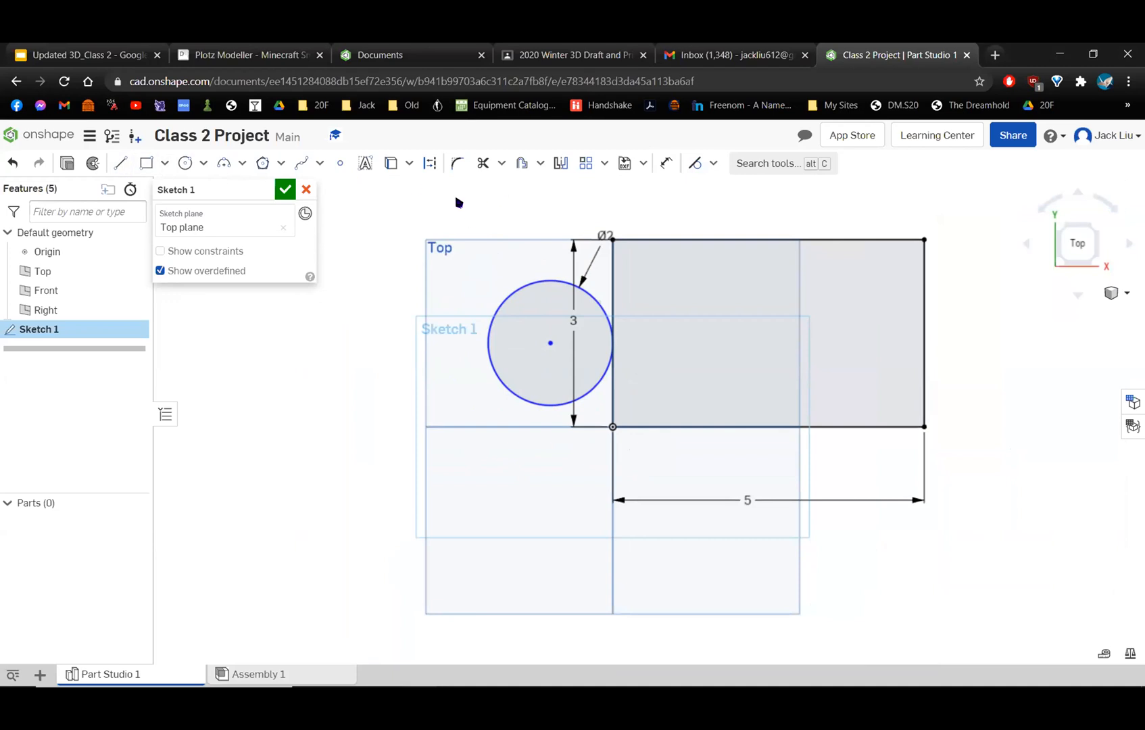
Dimension the distance between the circle's center and the origin at the rectangle's lower-left corner to 1 in.
left_click(666, 163)
left_click(613, 426)
left_click(594, 477)
type("1.675")
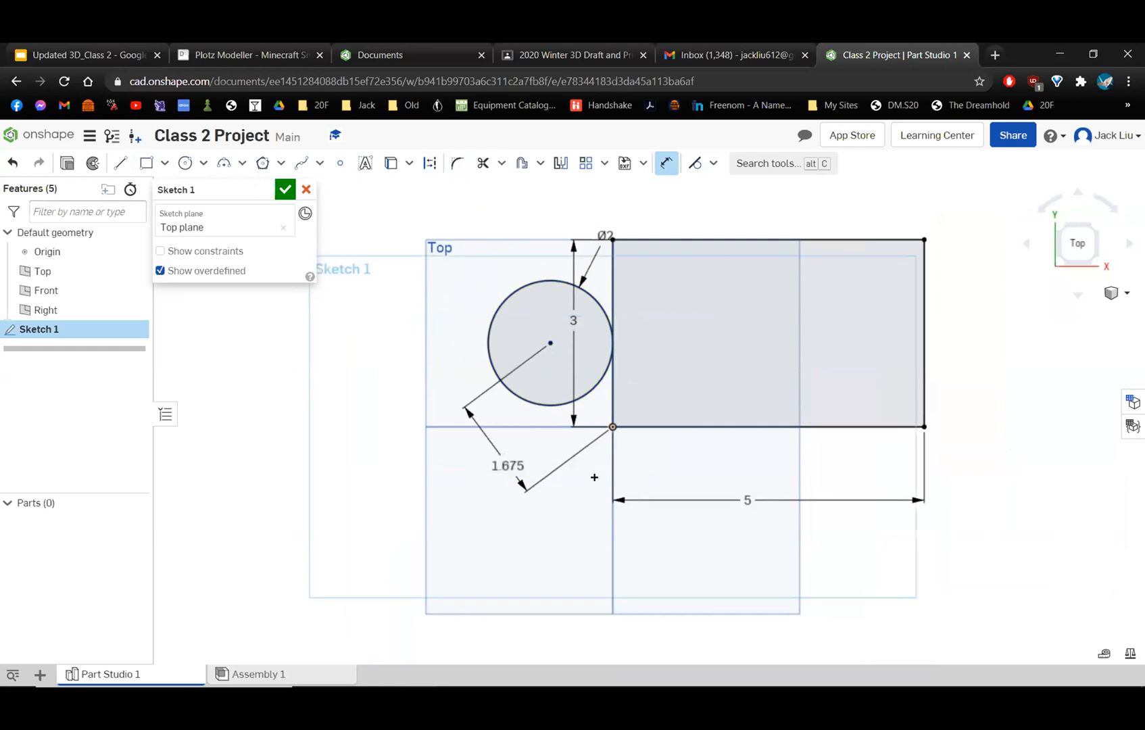
key("Return")
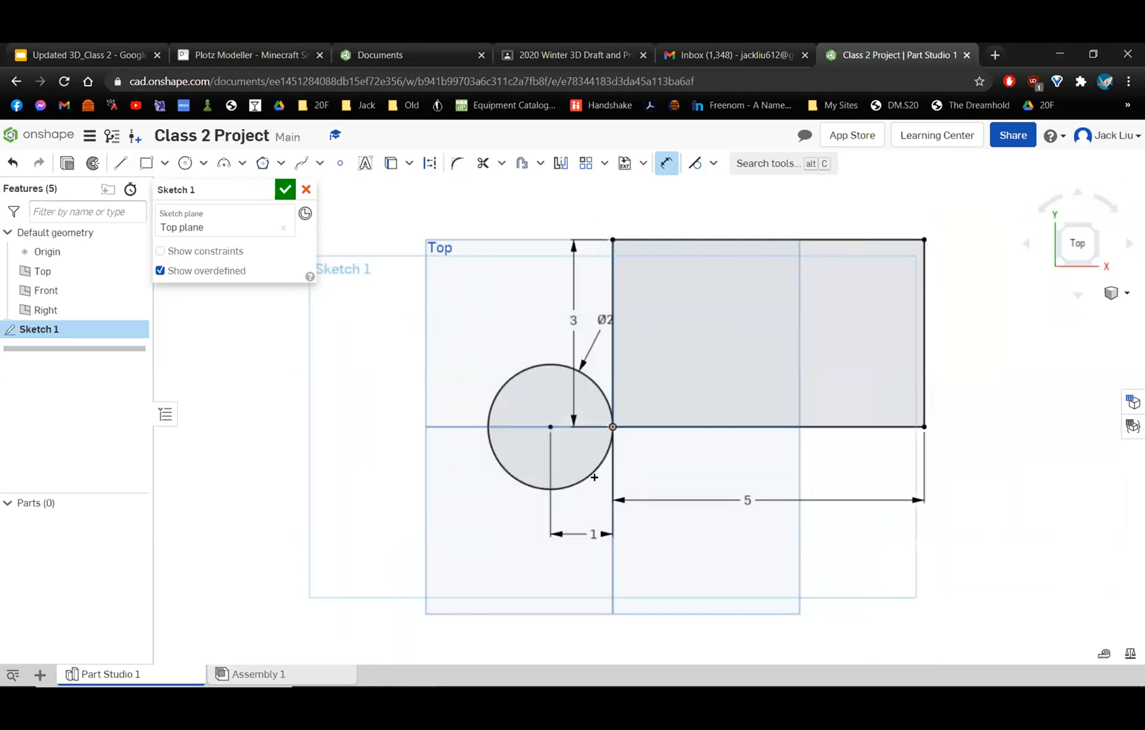
Set the distance between the circle's center and the origin to 3 in, and exit the Dimension tool.
double_click(593, 534)
type("3")
key("Return")
scroll(583, 541, "down", 3)
scroll(595, 518, "up", 1)
middle_click_drag(682, 544, 689, 426)
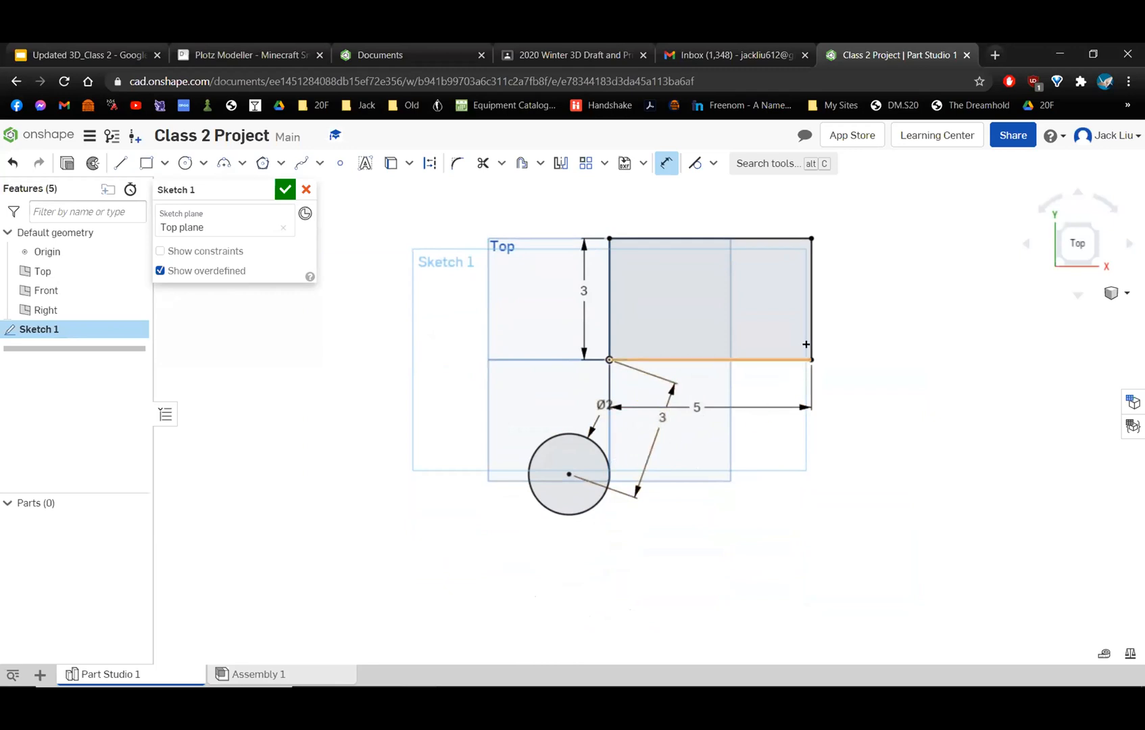
left_click(713, 164)
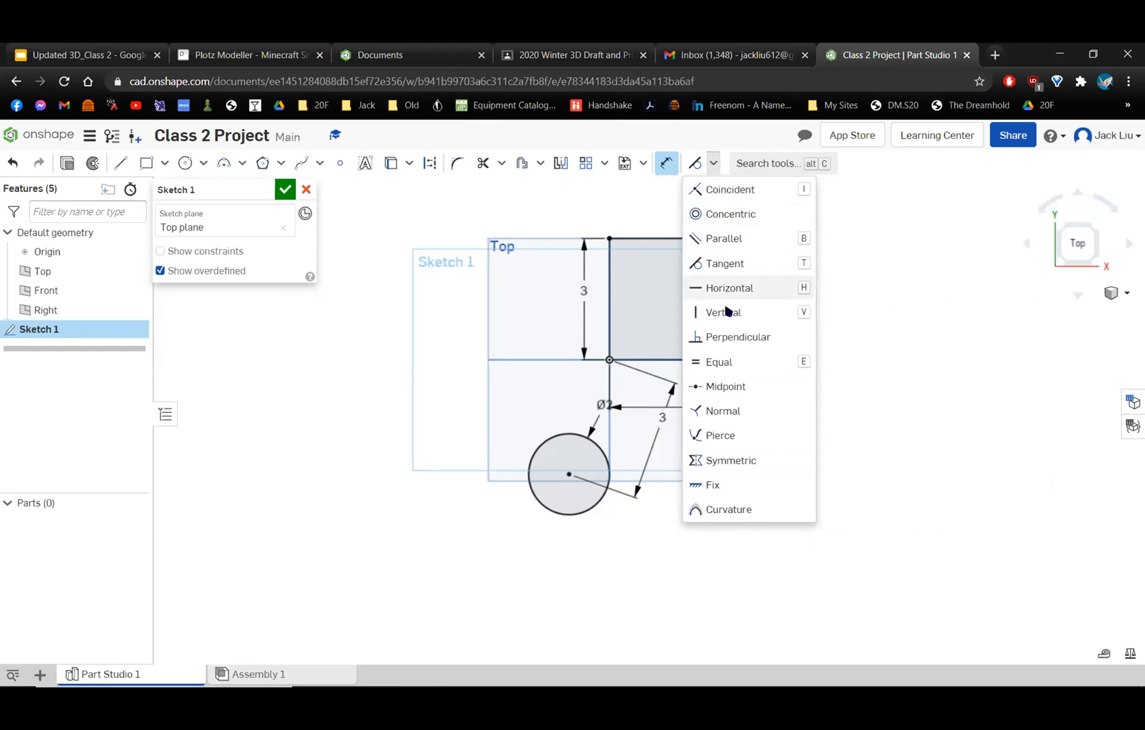
left_click(708, 163)
left_click(666, 163)
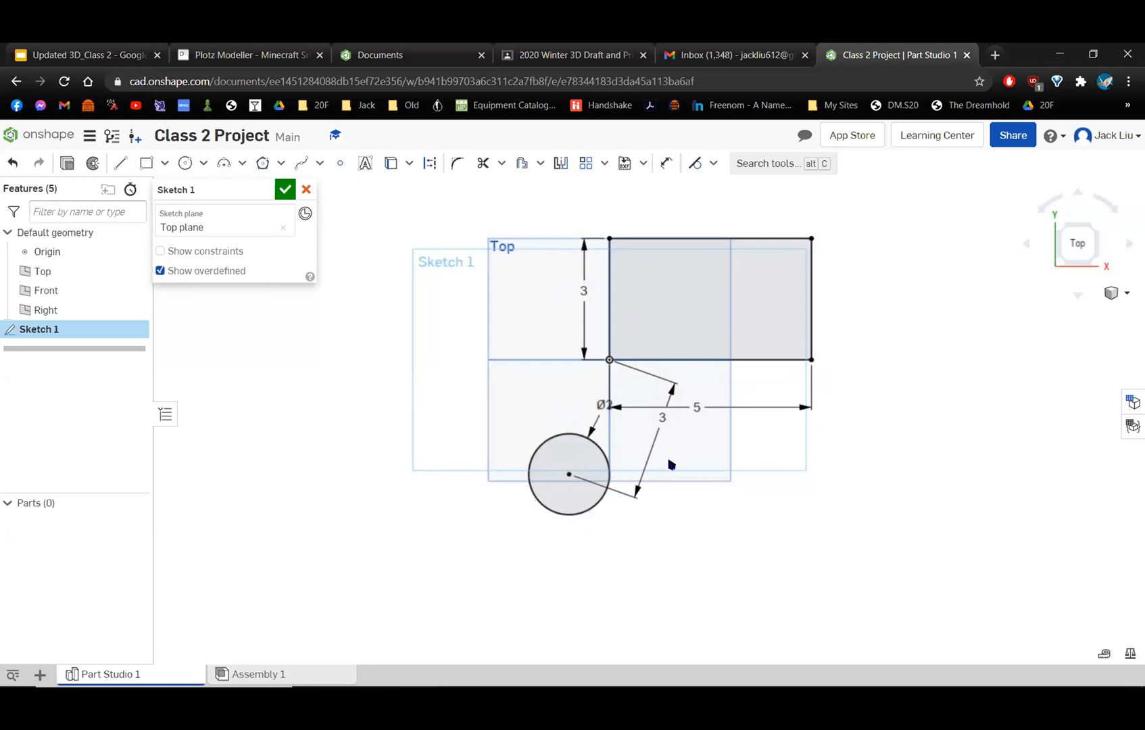
scroll(896, 395, "up", 1)
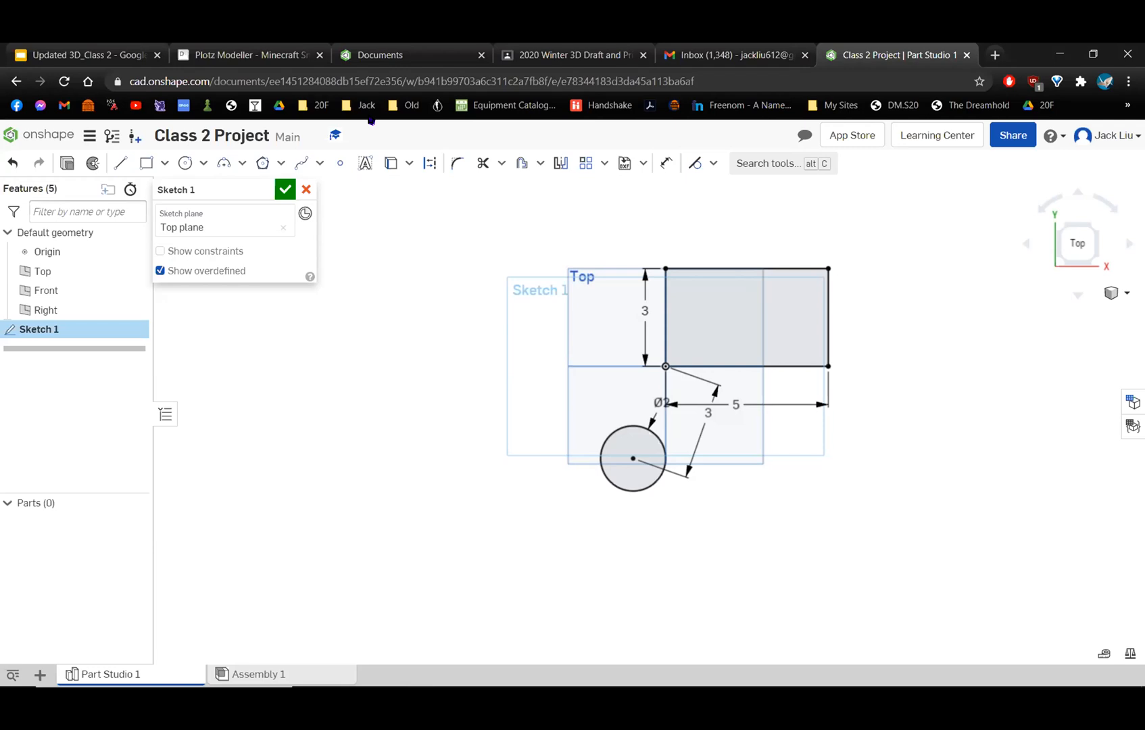
Look at the Project Choices slide in the Google Slides presentation and return to the Onshape document.
left_click(135, 50)
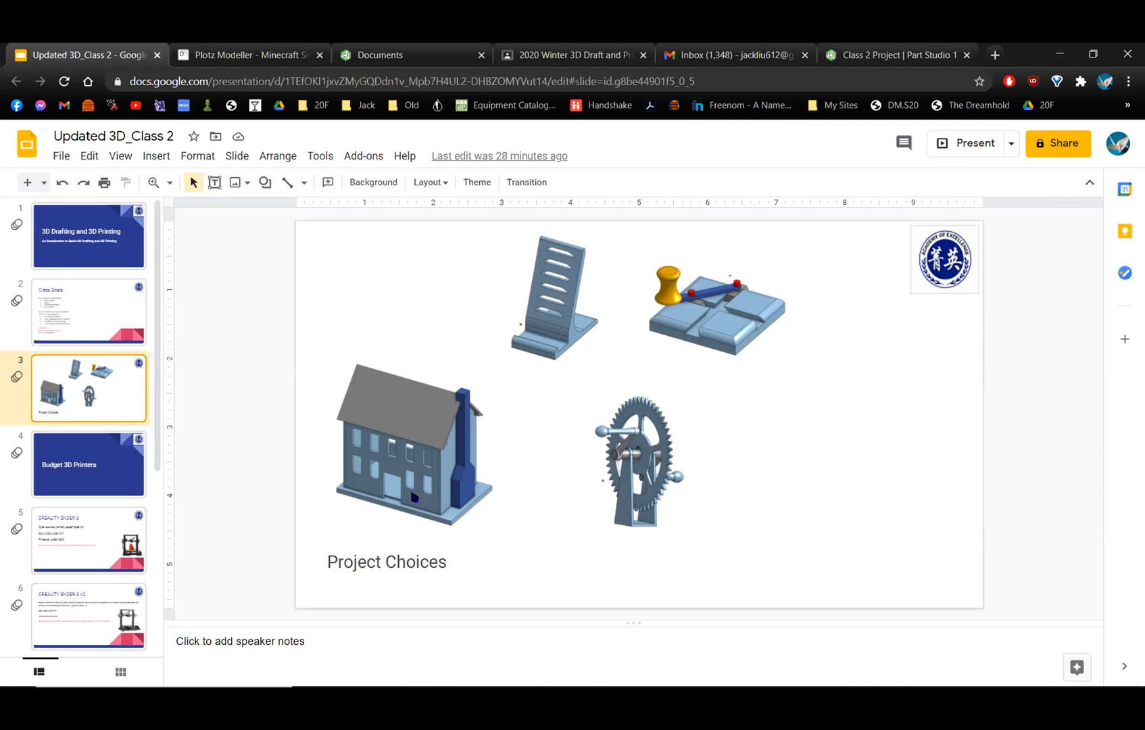
left_click(887, 47)
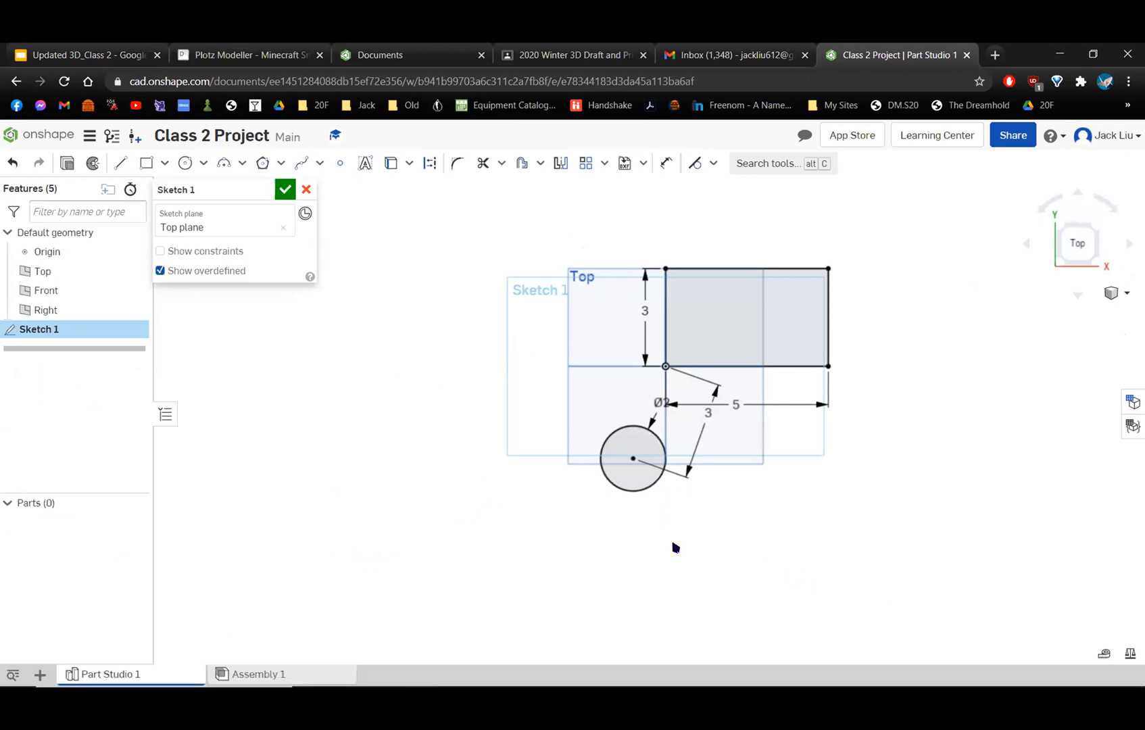
Delete the whole rectangle and circle from the sketch and cancel Sketch 1.
mouse_move(581, 525)
left_mouse_down()
mouse_move(887, 248)
mouse_move(854, 234)
left_mouse_up()
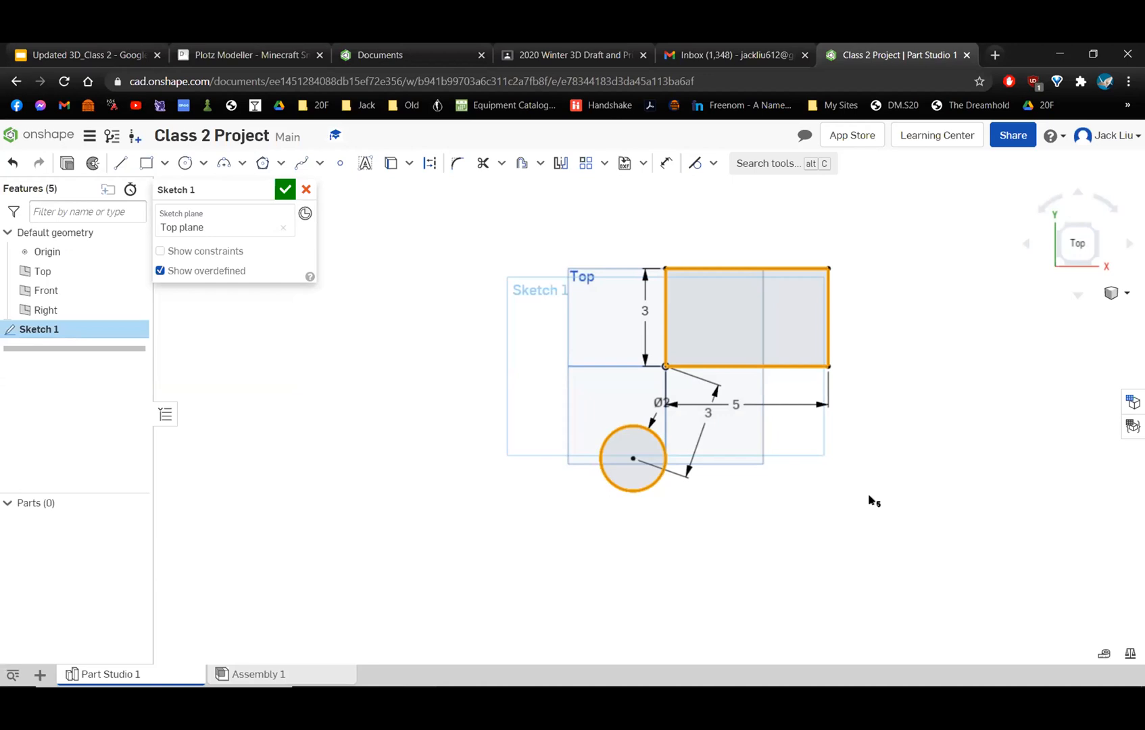
left_click(869, 500)
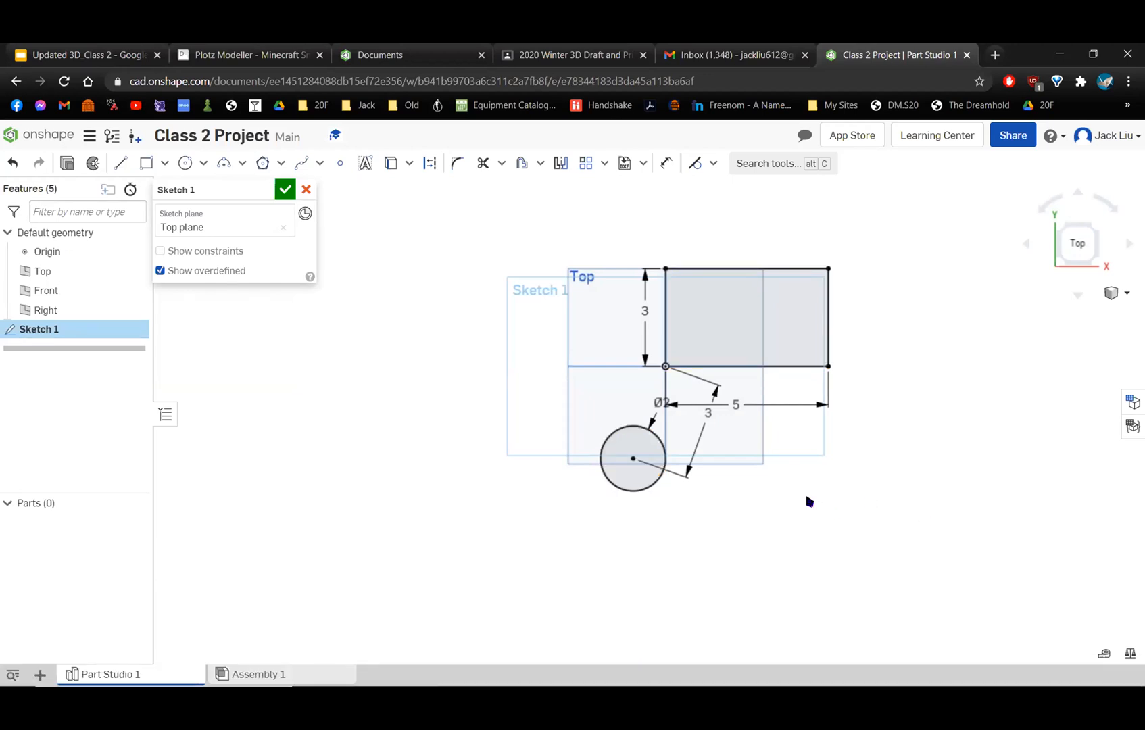
mouse_move(558, 509)
left_mouse_down()
mouse_move(675, 419)
mouse_move(868, 223)
mouse_move(524, 507)
mouse_move(550, 504)
mouse_move(885, 254)
mouse_move(871, 239)
left_mouse_up()
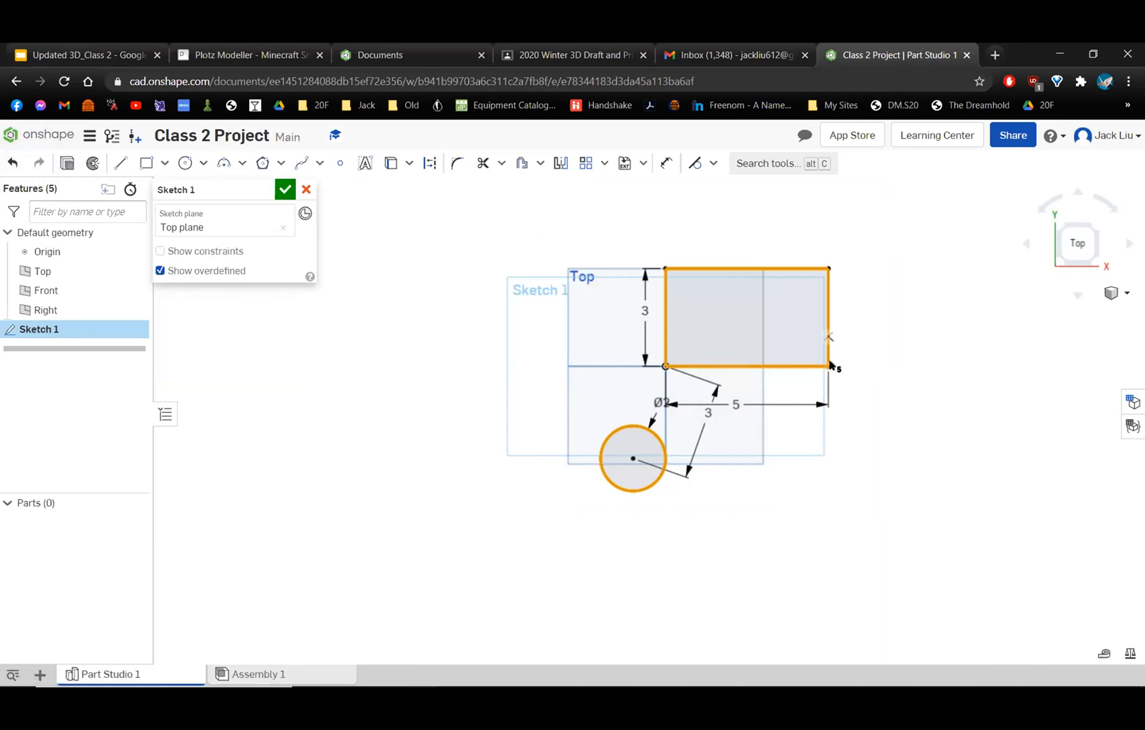
key("Delete")
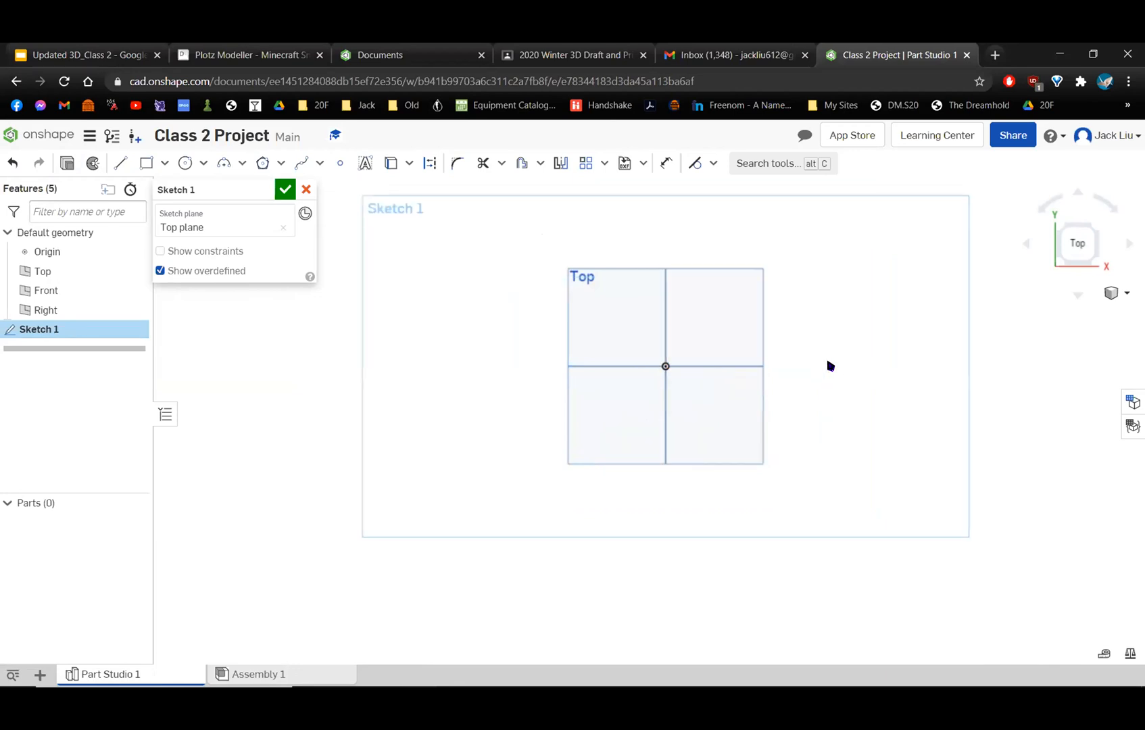
left_click(306, 189)
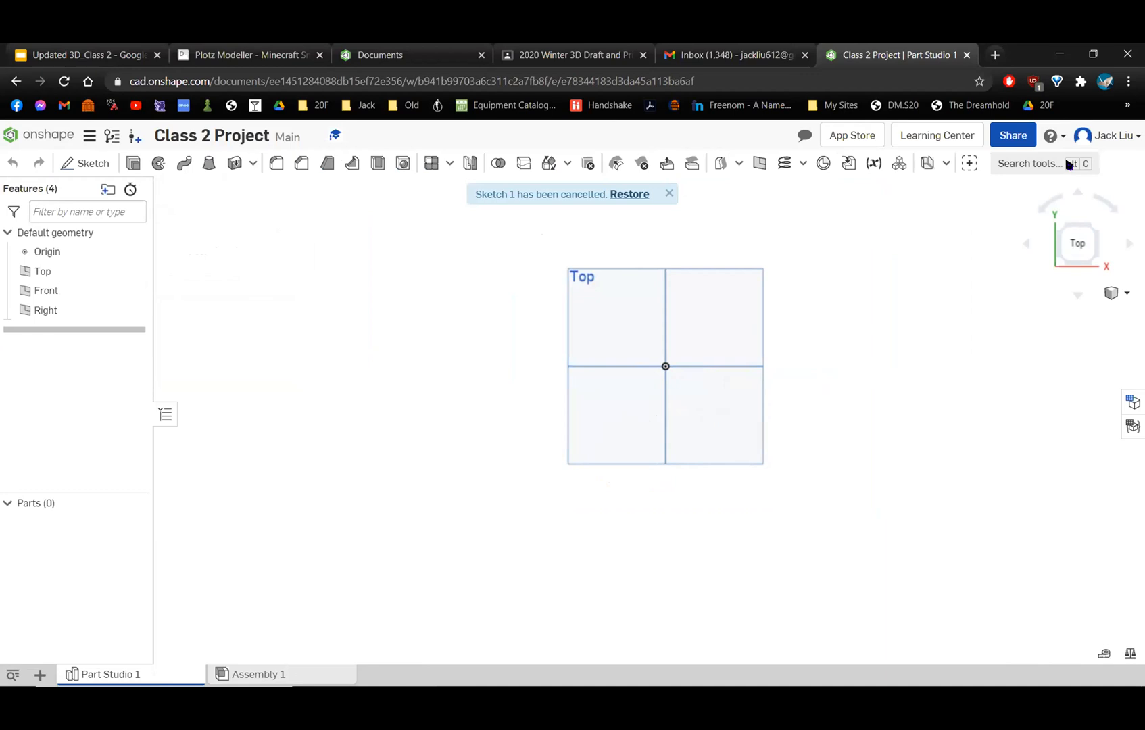
Start a new sketch on the Top plane and view it normal to the sketch plane.
left_click(1119, 293)
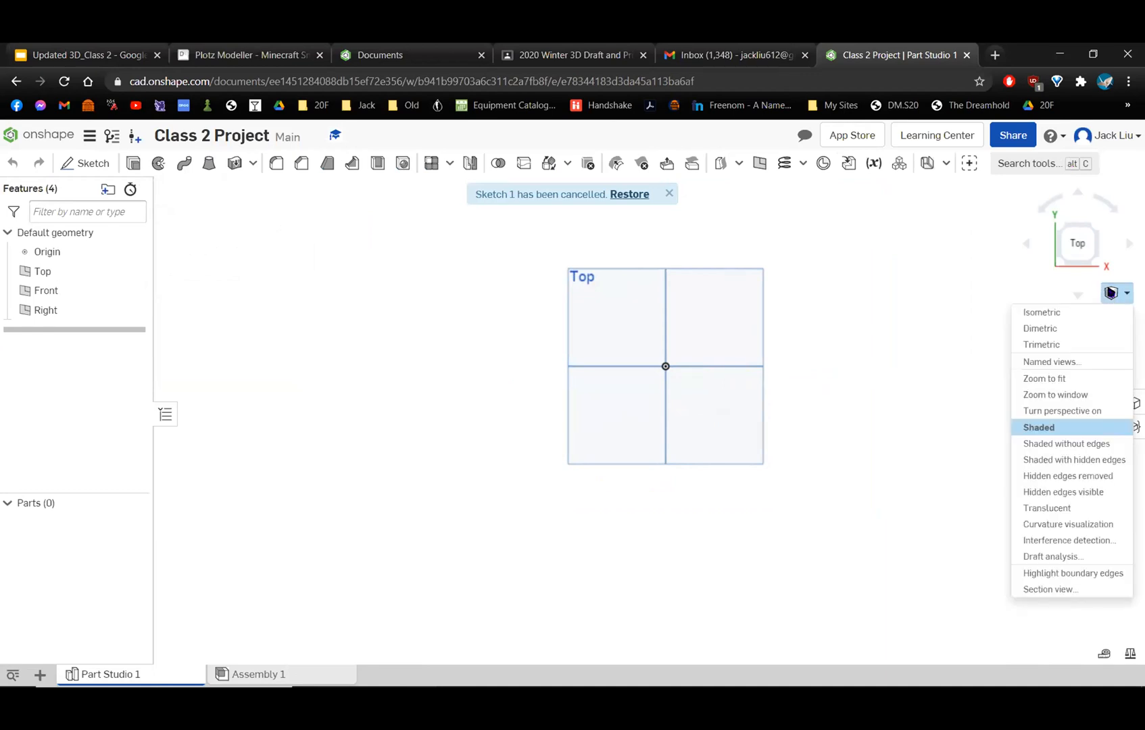
left_click(1080, 310)
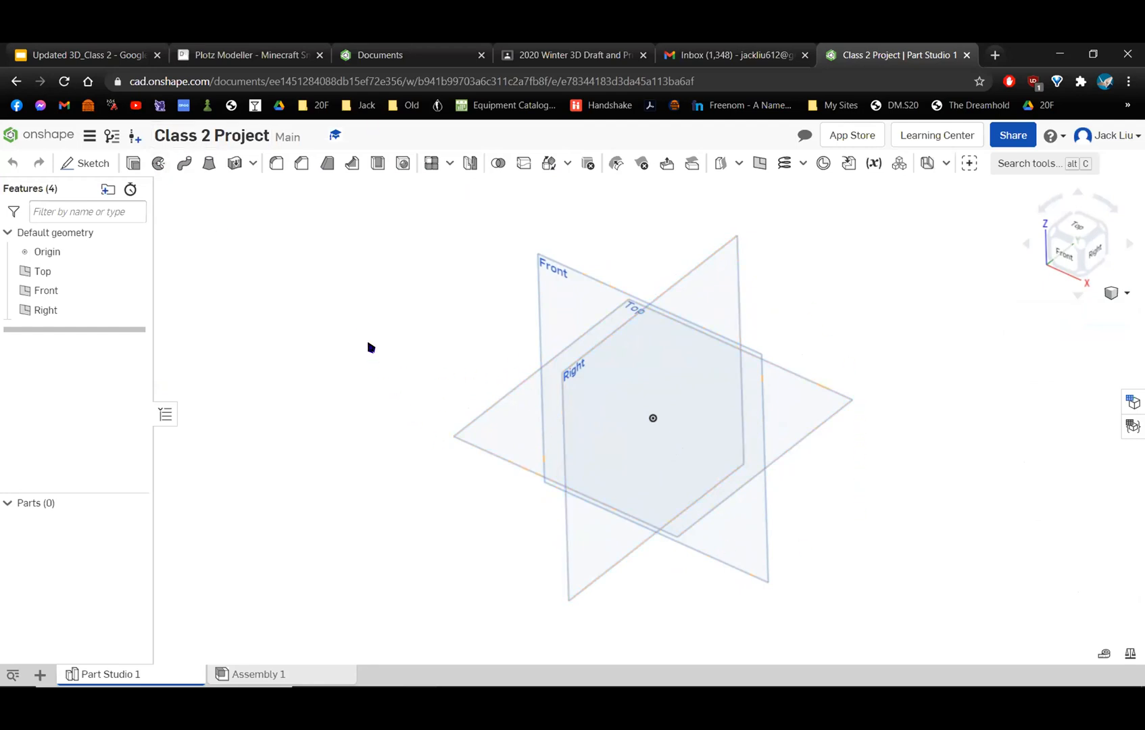
left_click(76, 165)
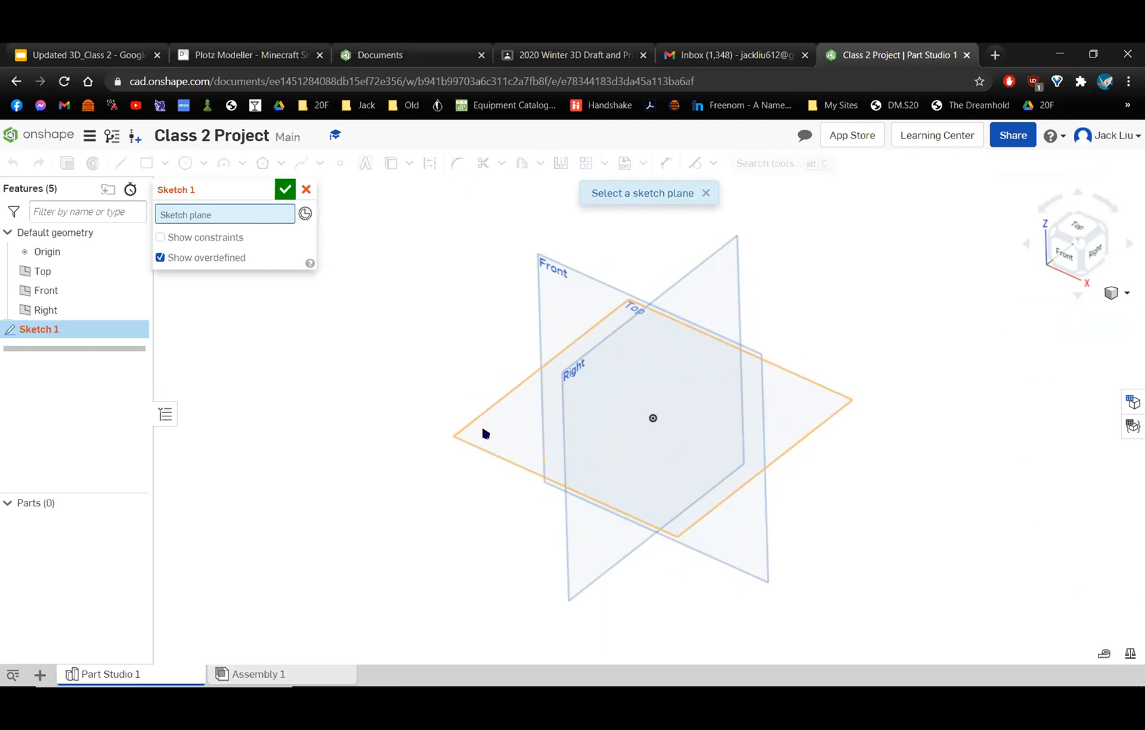
left_click(485, 434)
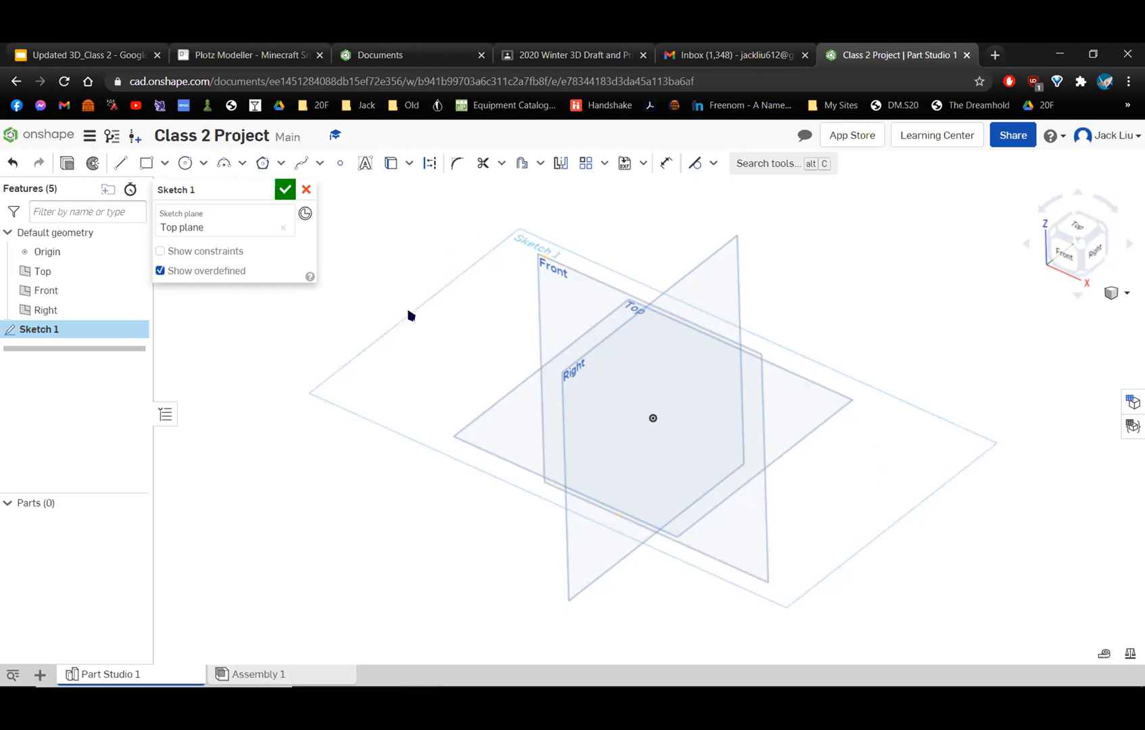
right_click(831, 480)
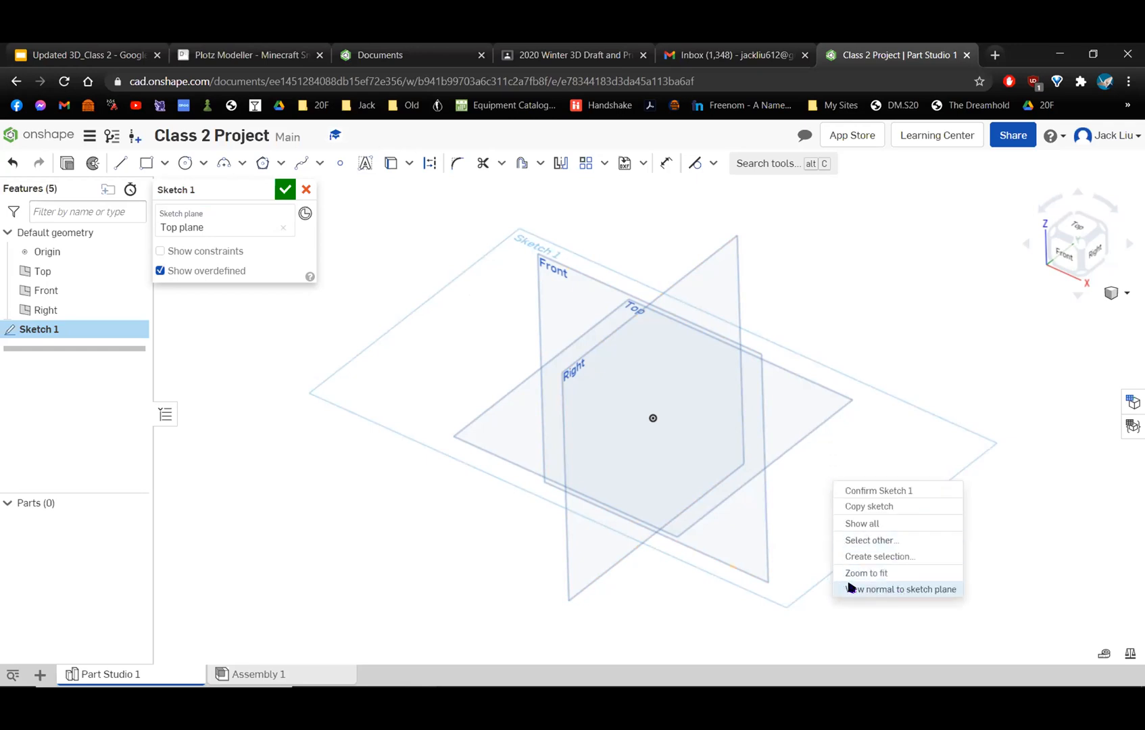
left_click(890, 590)
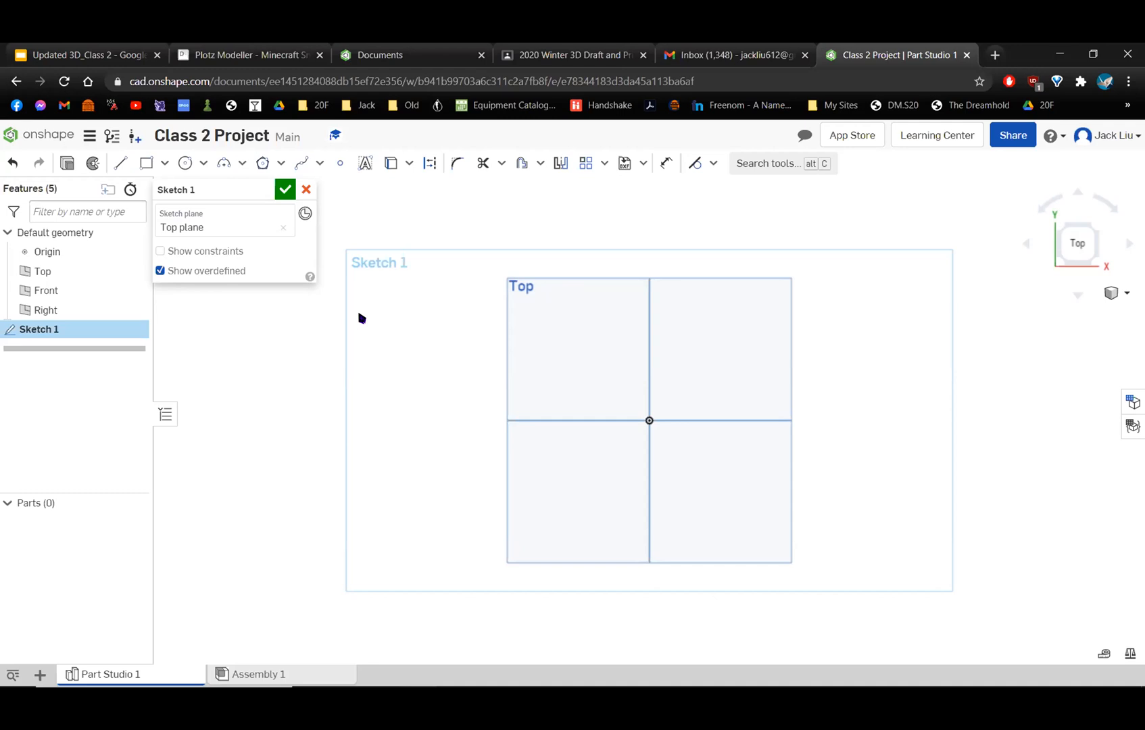
Draw a corner rectangle about 4.8 by 3.1 in, up and right of the origin, and undo it.
left_click(146, 163)
left_click(694, 361)
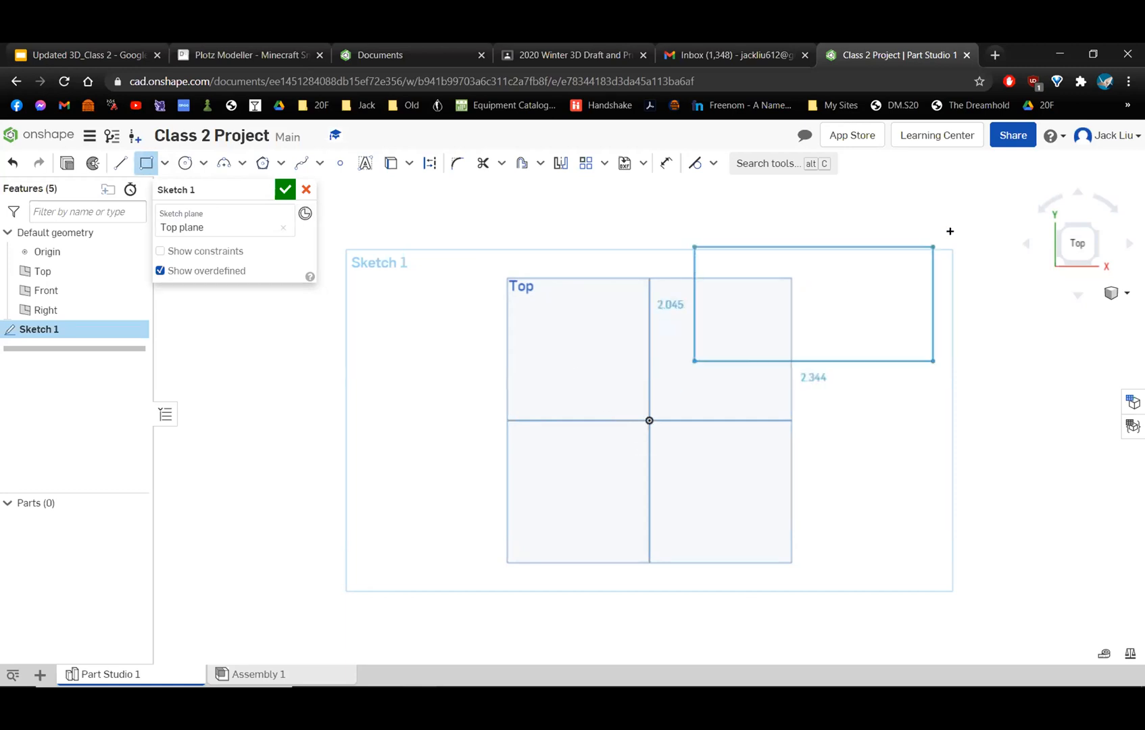
left_click(921, 221)
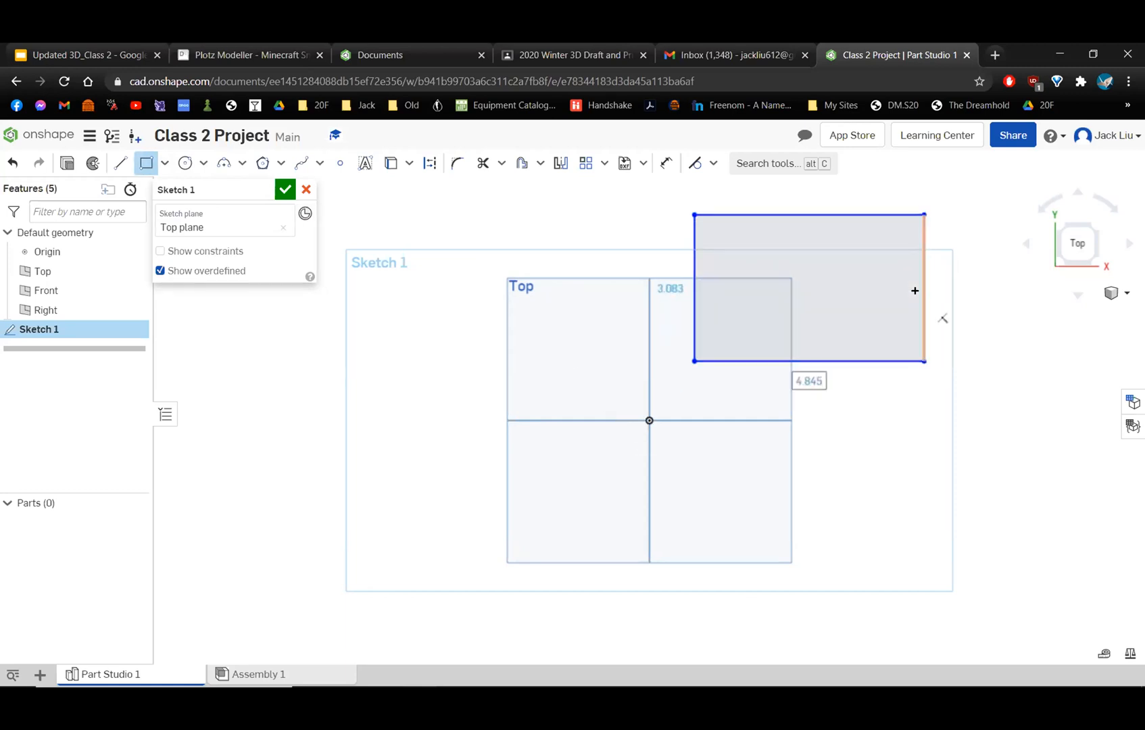
key("Escape")
key("ctrl+z")
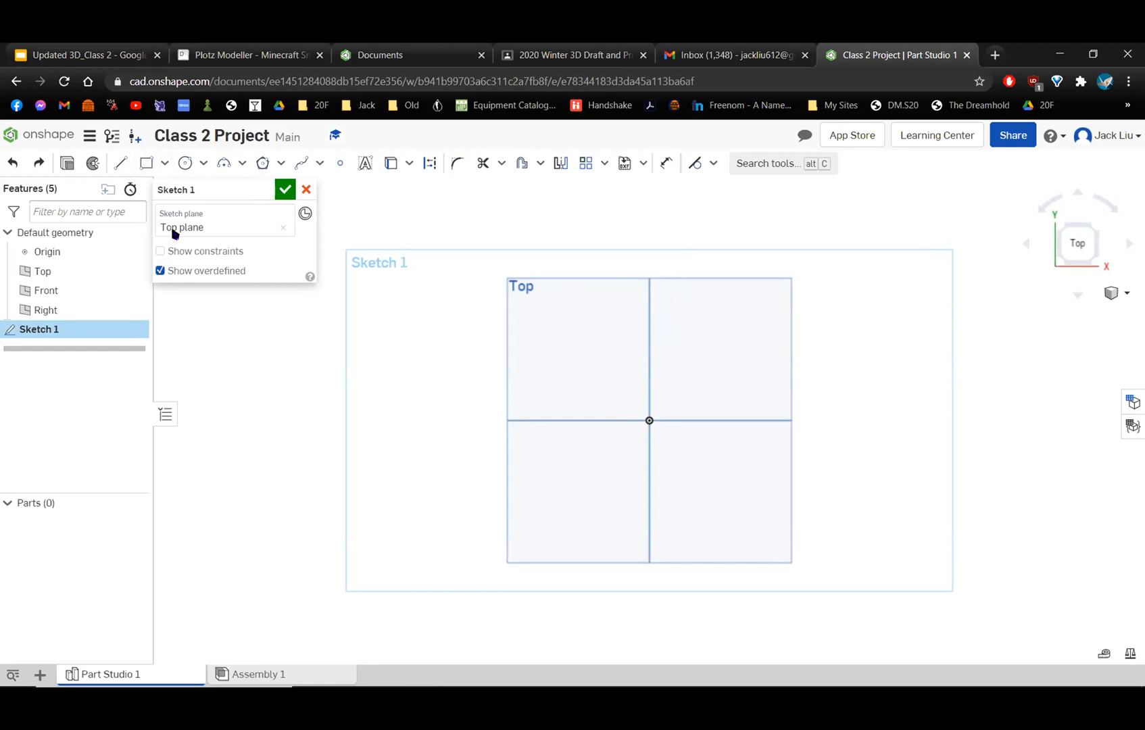
Sketch a center point rectangle about 7 by 4.7 in, centered on the origin.
left_click_drag(205, 184, 216, 213)
left_click(164, 164)
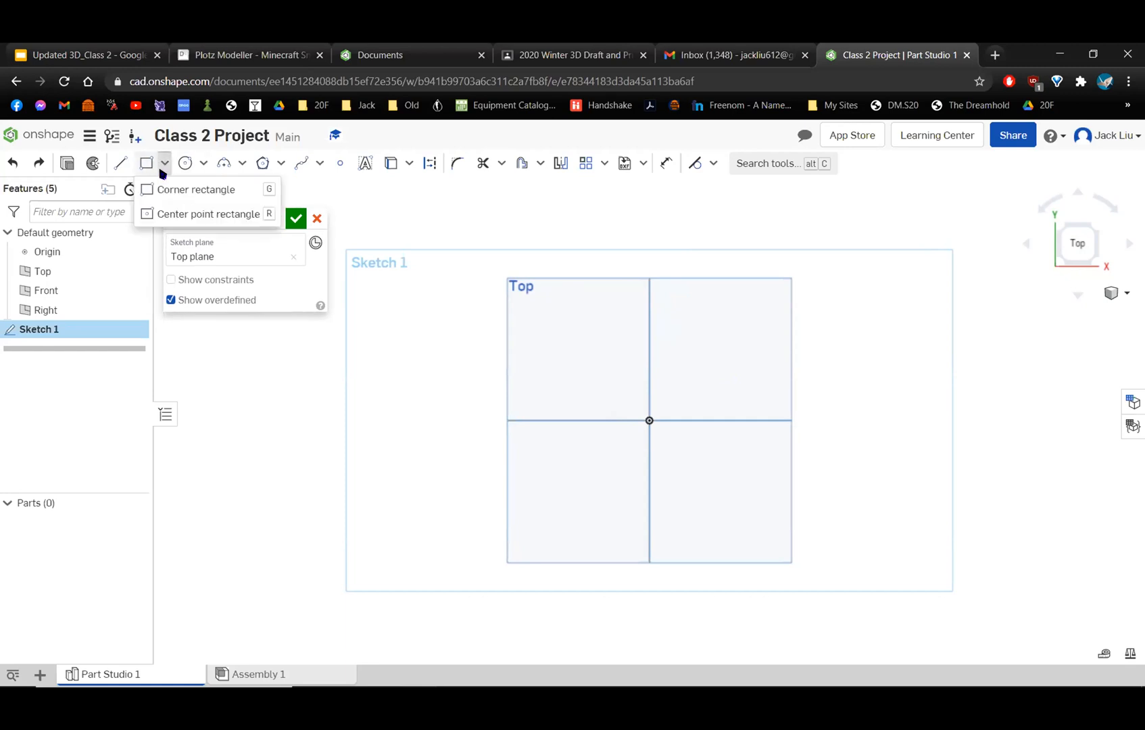
left_click(208, 212)
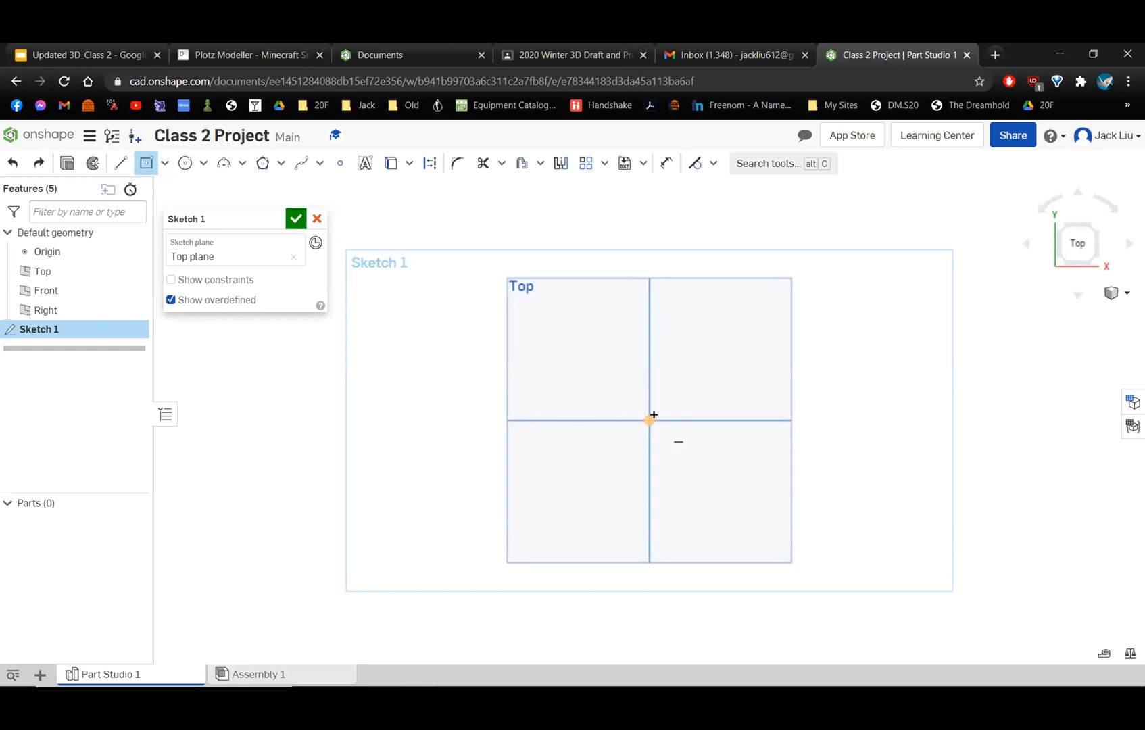
scroll(657, 443, "up", 2)
scroll(649, 421, "up", 2)
scroll(616, 419, "down", 2)
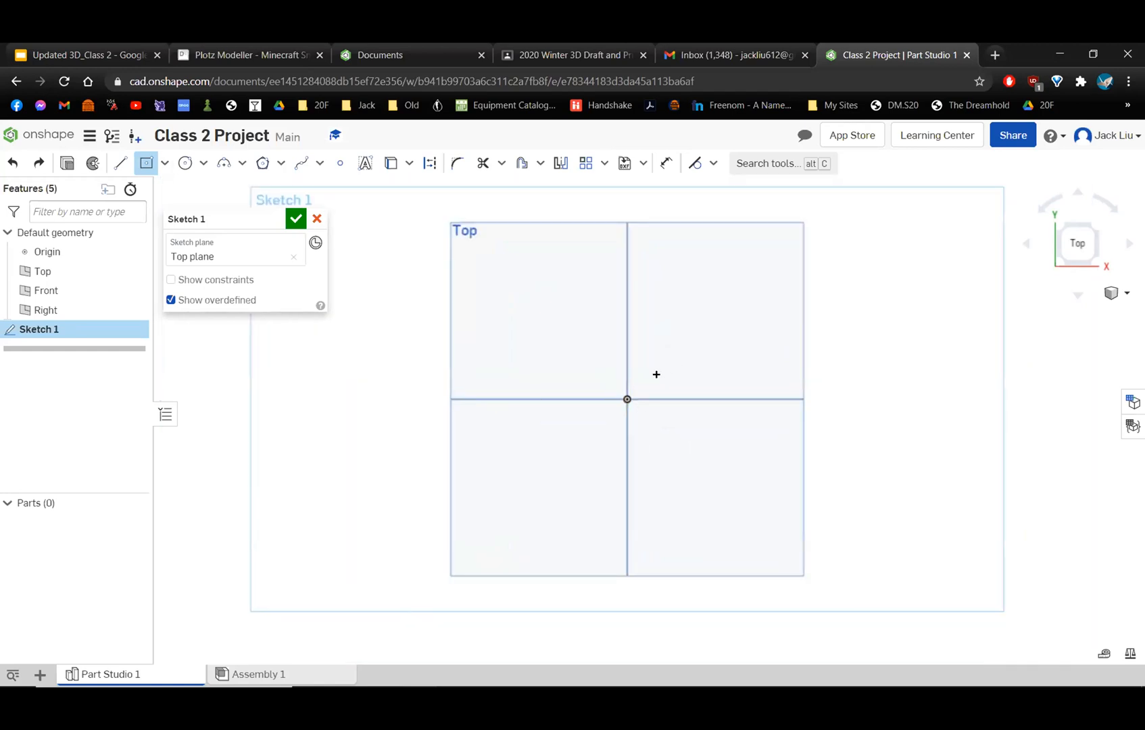
left_click(625, 396)
left_click(806, 478)
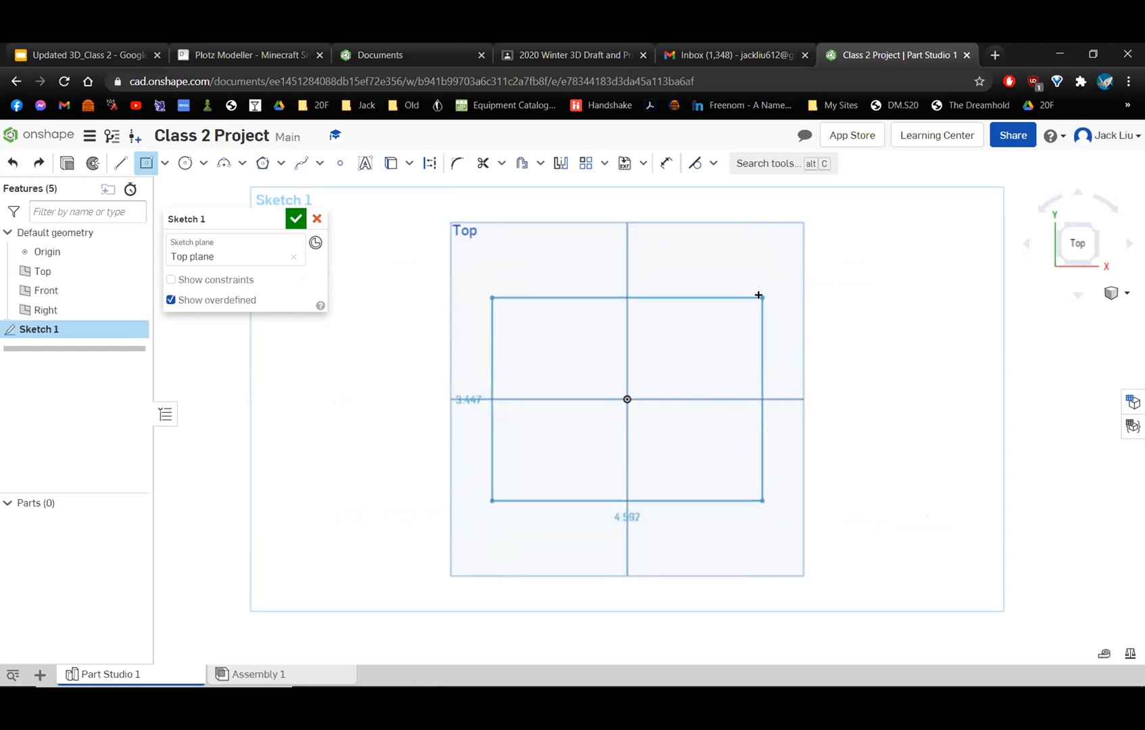
left_click(829, 259)
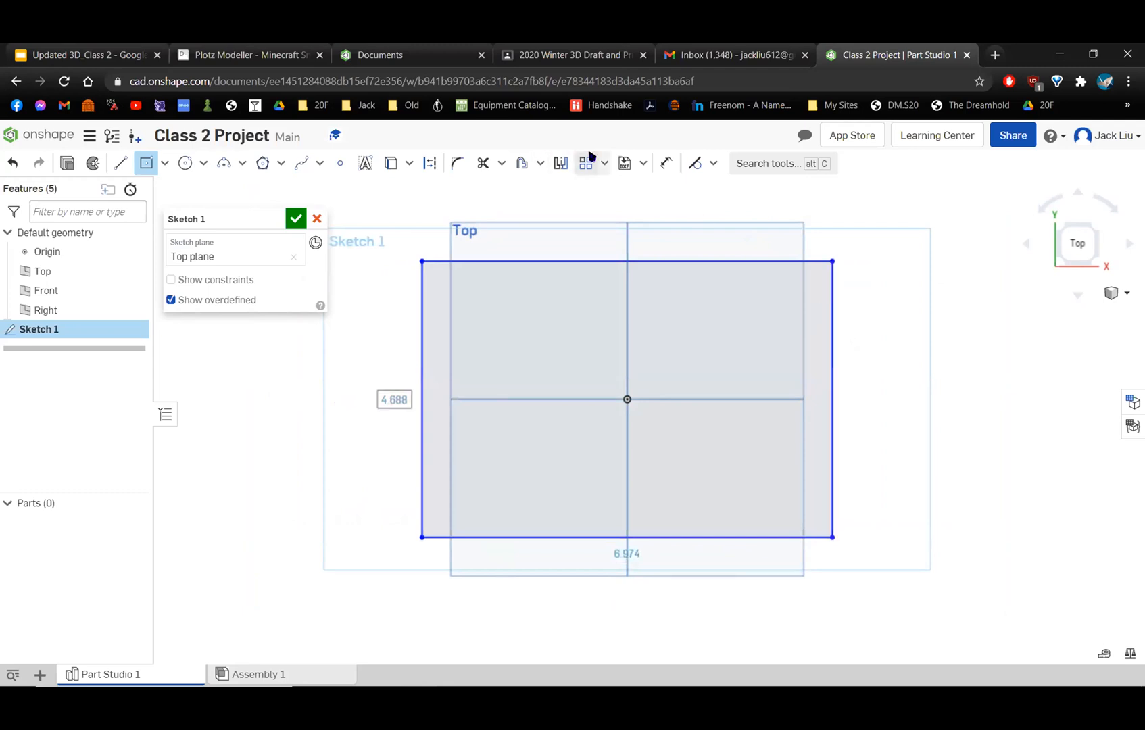
Dimension the right edge of the centered rectangle to a height of 3 in.
left_click(662, 164)
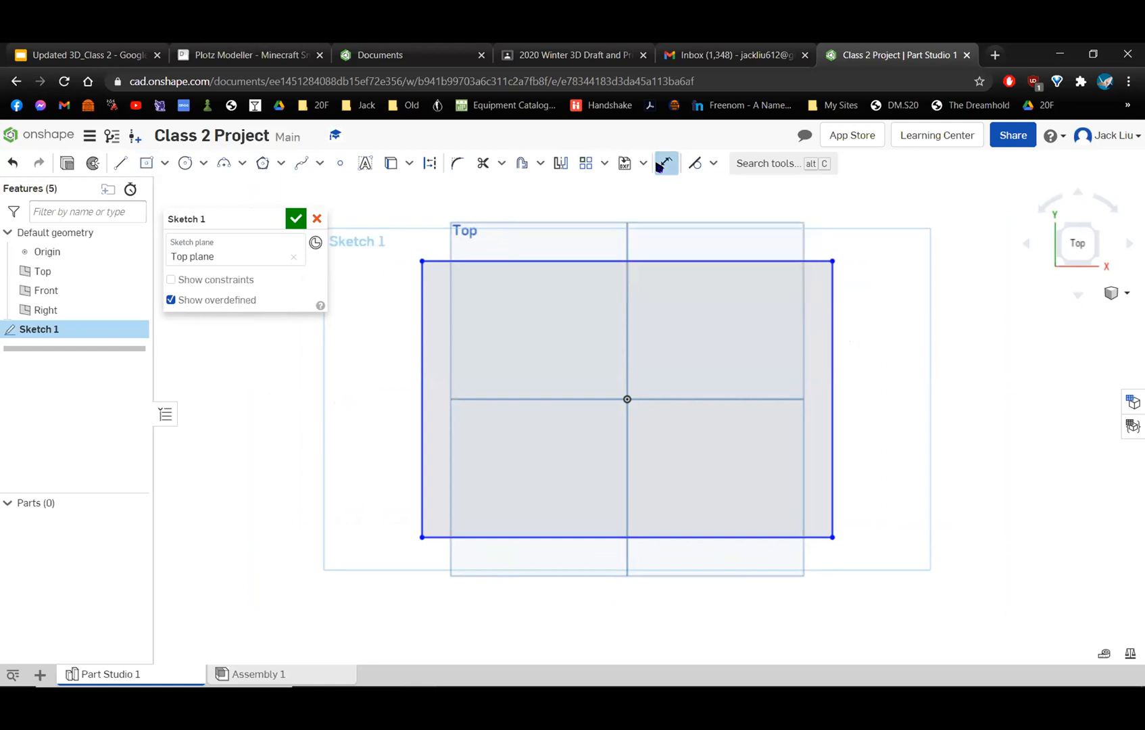
left_click(828, 373)
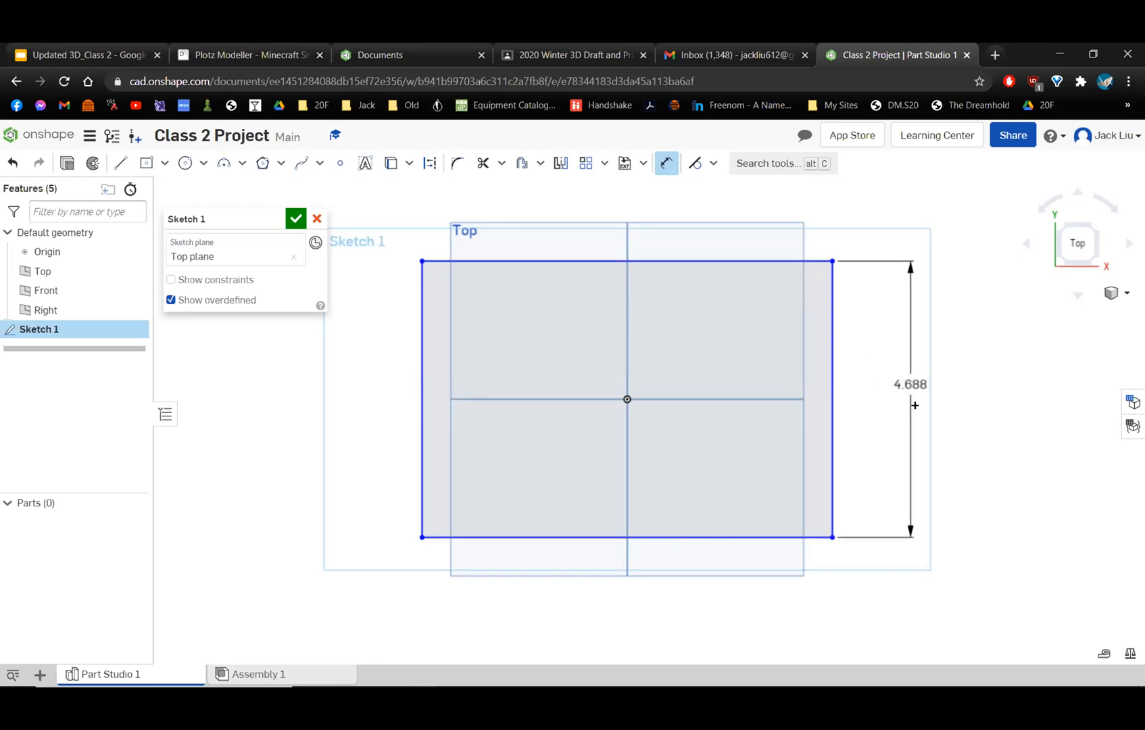
left_click(914, 406)
type("3")
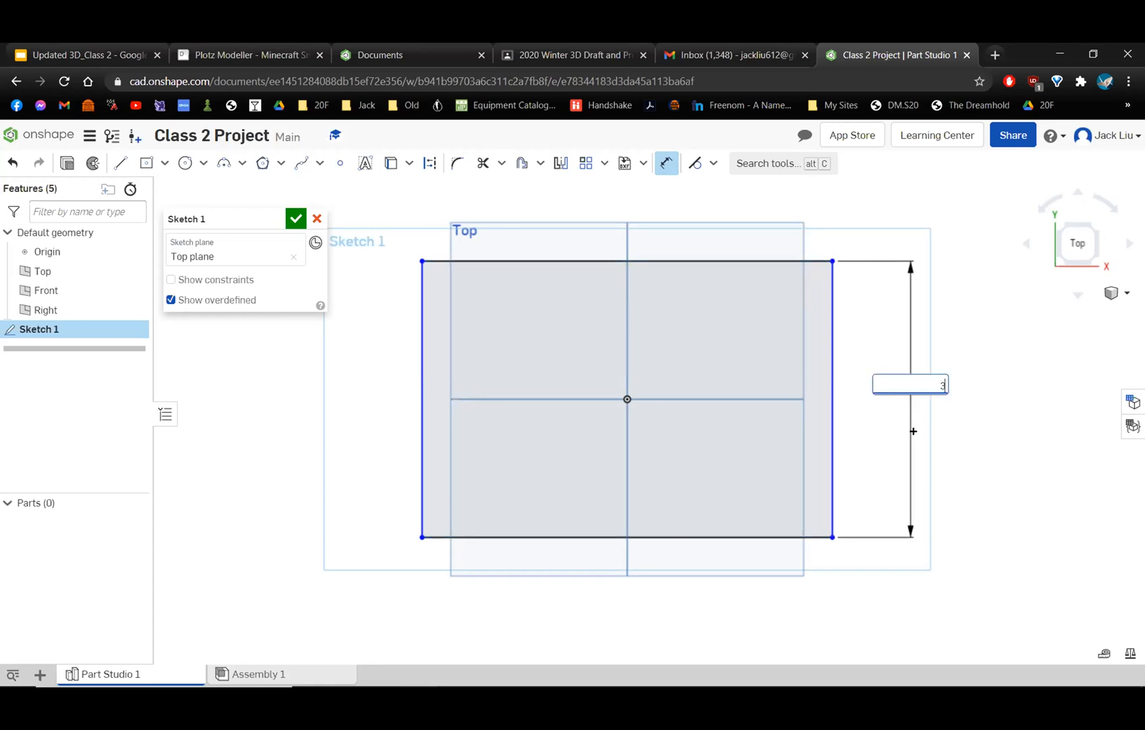
key("Return")
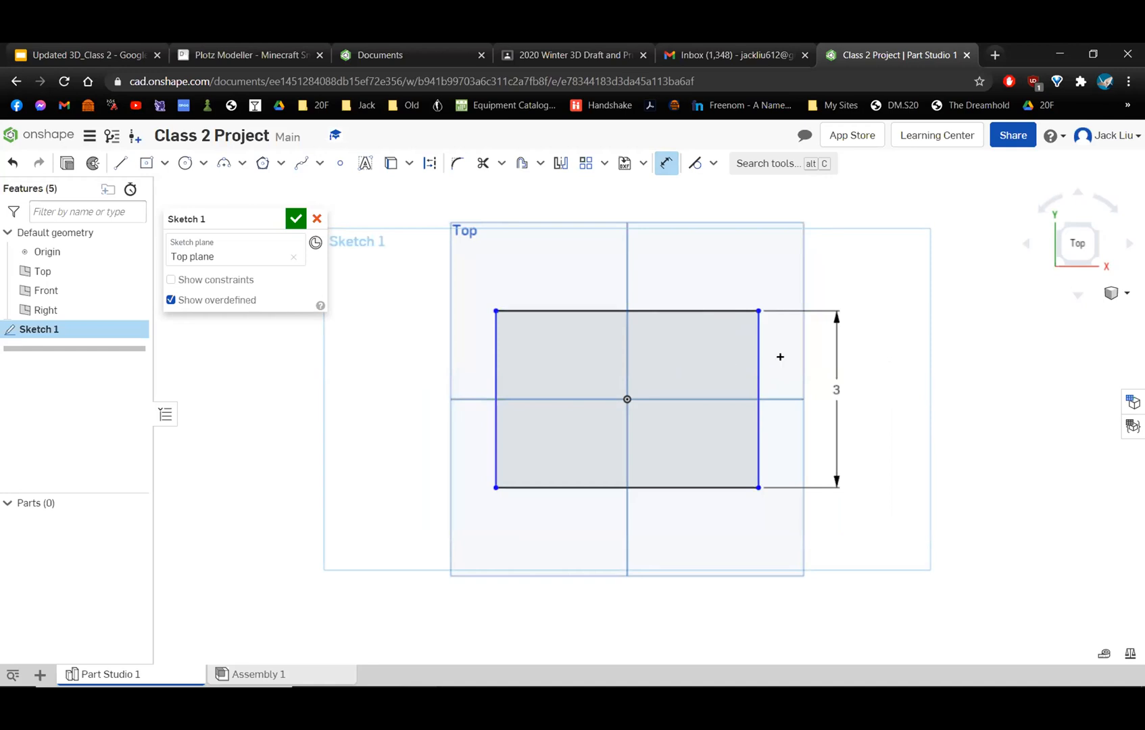
Pull the rectangle's right edge inward and dimension its bottom edge to a width of 5 in.
left_click(666, 163)
left_click_drag(757, 425, 723, 442)
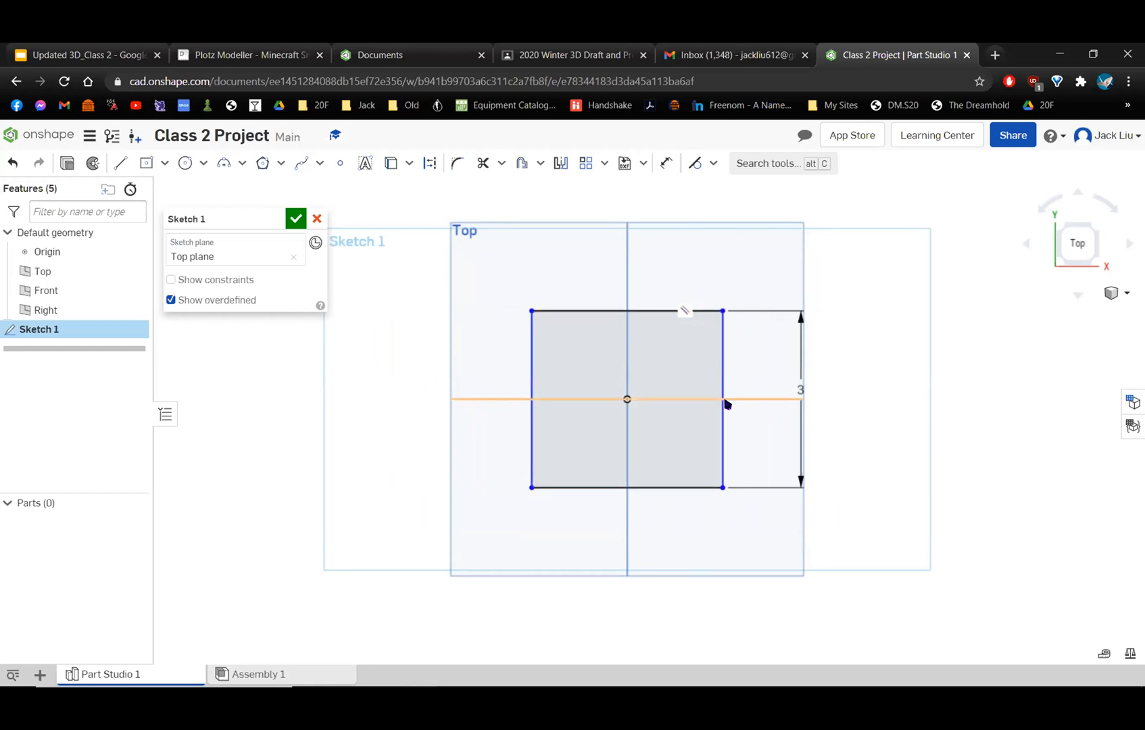
left_click(666, 164)
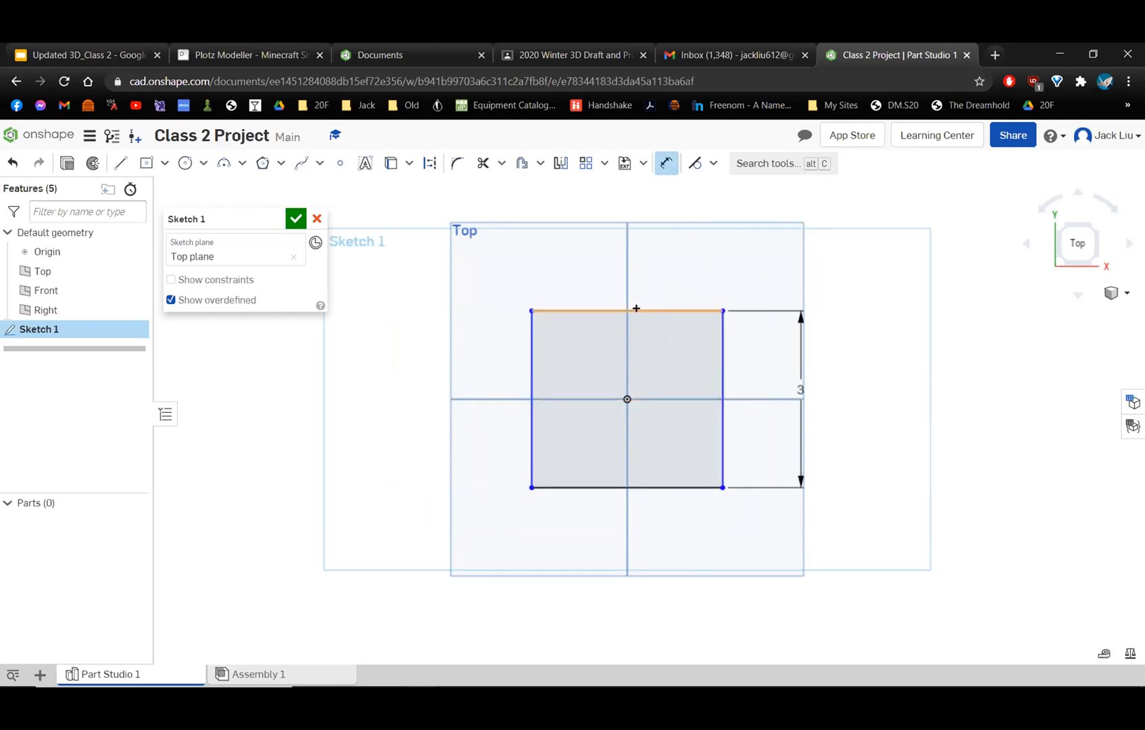
left_click(616, 486)
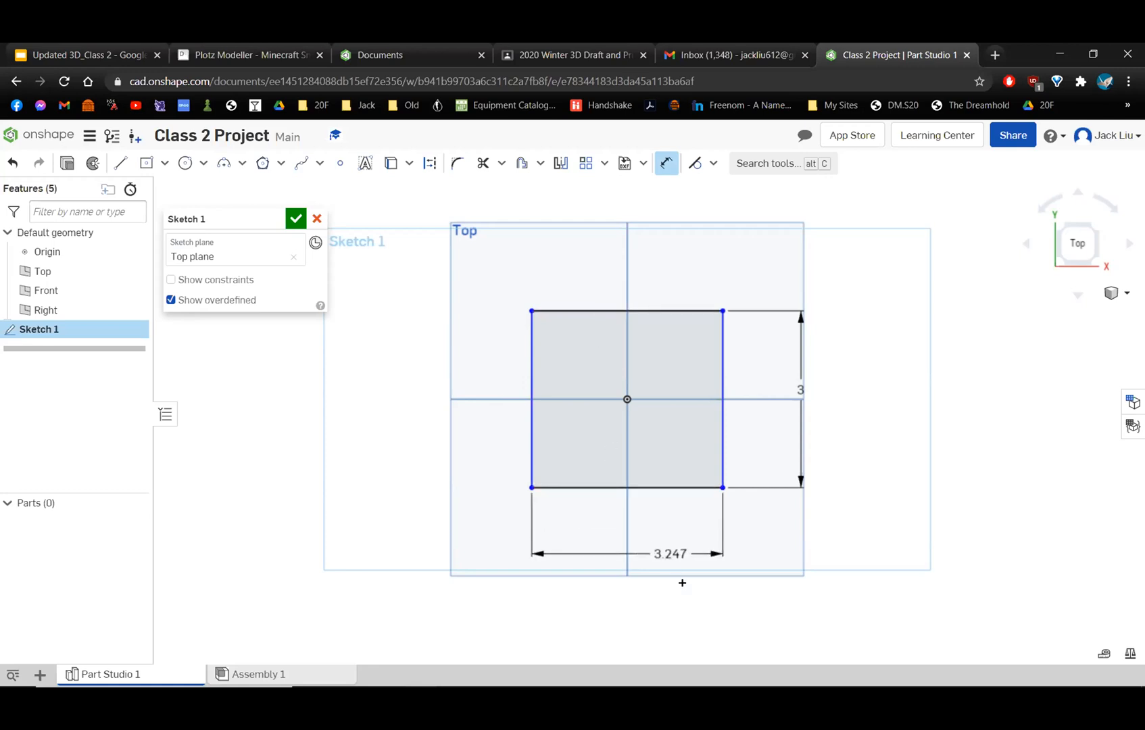
left_click(797, 581)
type("5")
key("Return")
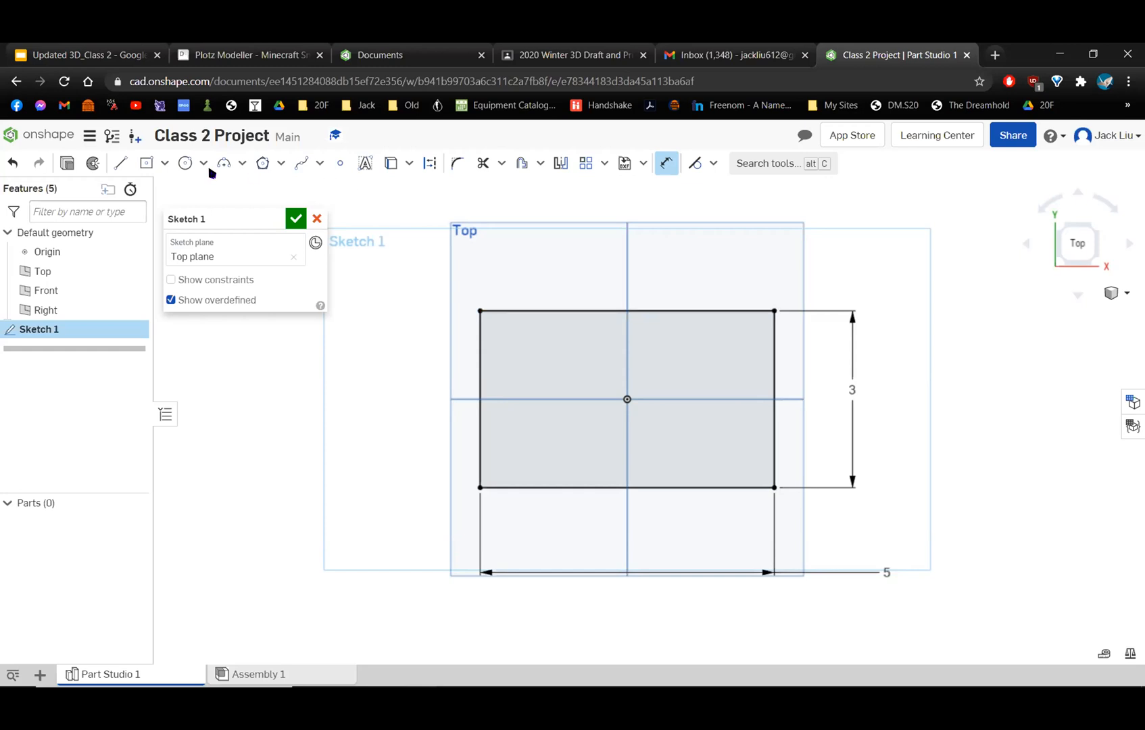
Try a corner rectangle starting from the centered rectangle's upper-left corner and extending above its upper edge, and undo it.
left_click(165, 164)
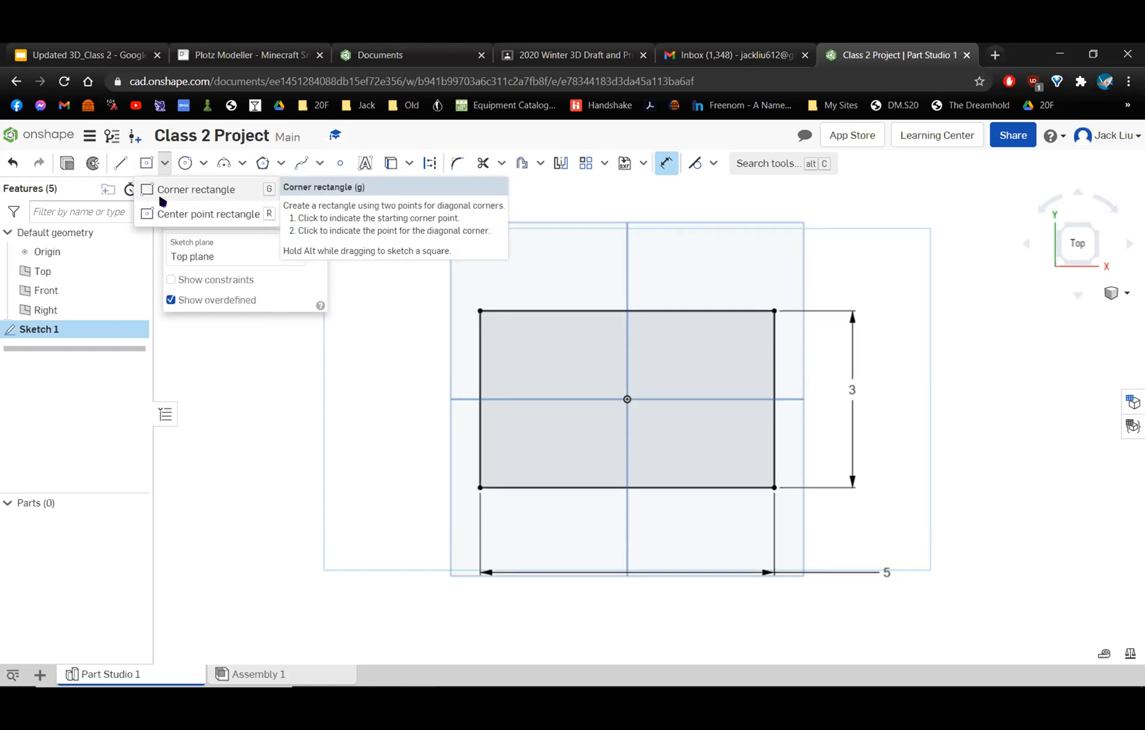
left_click(162, 192)
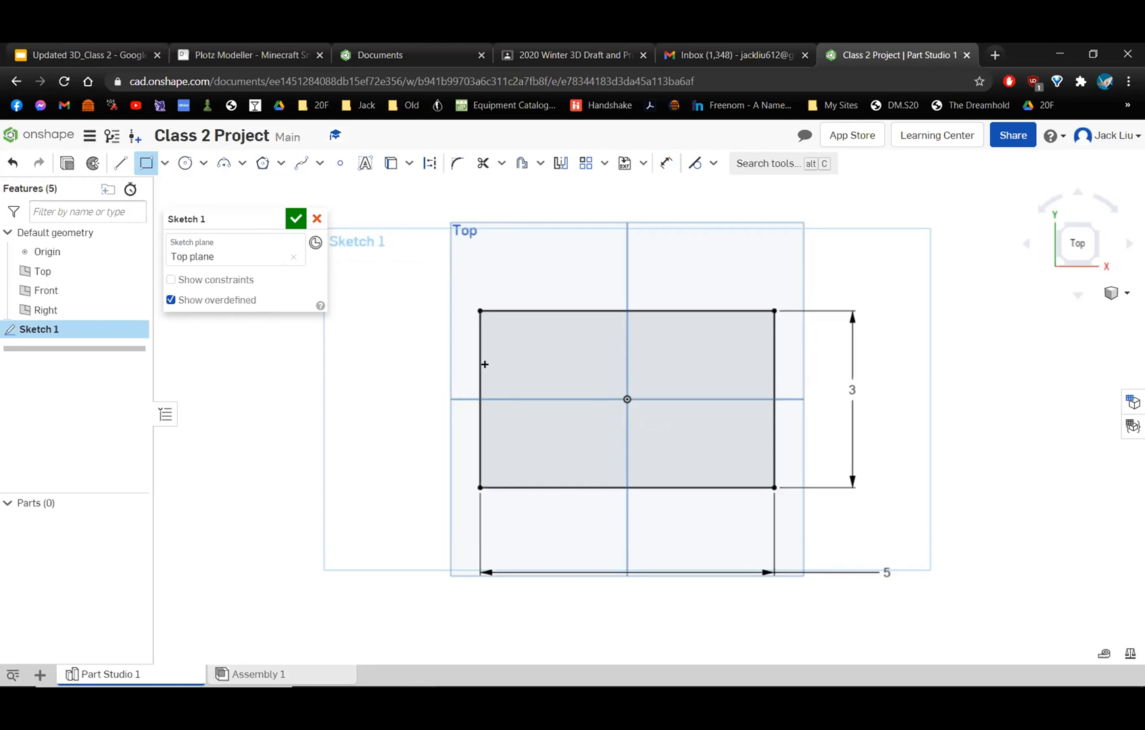
left_click(479, 310)
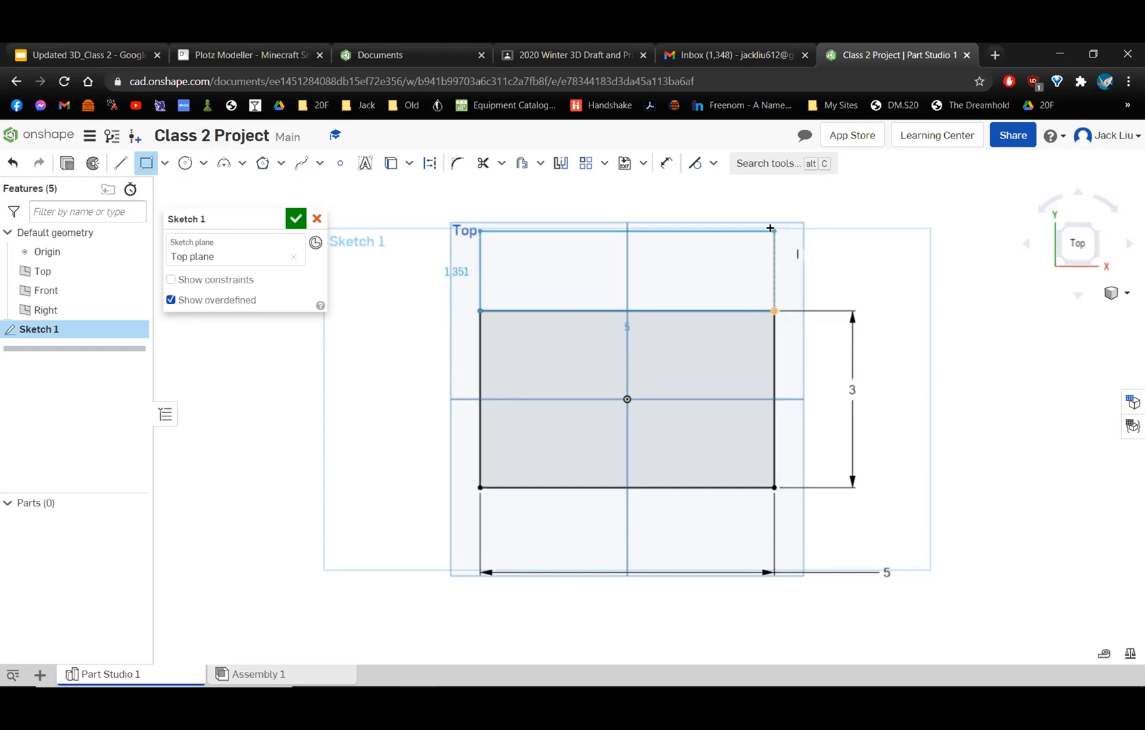
left_click(768, 252)
key("ctrl+z")
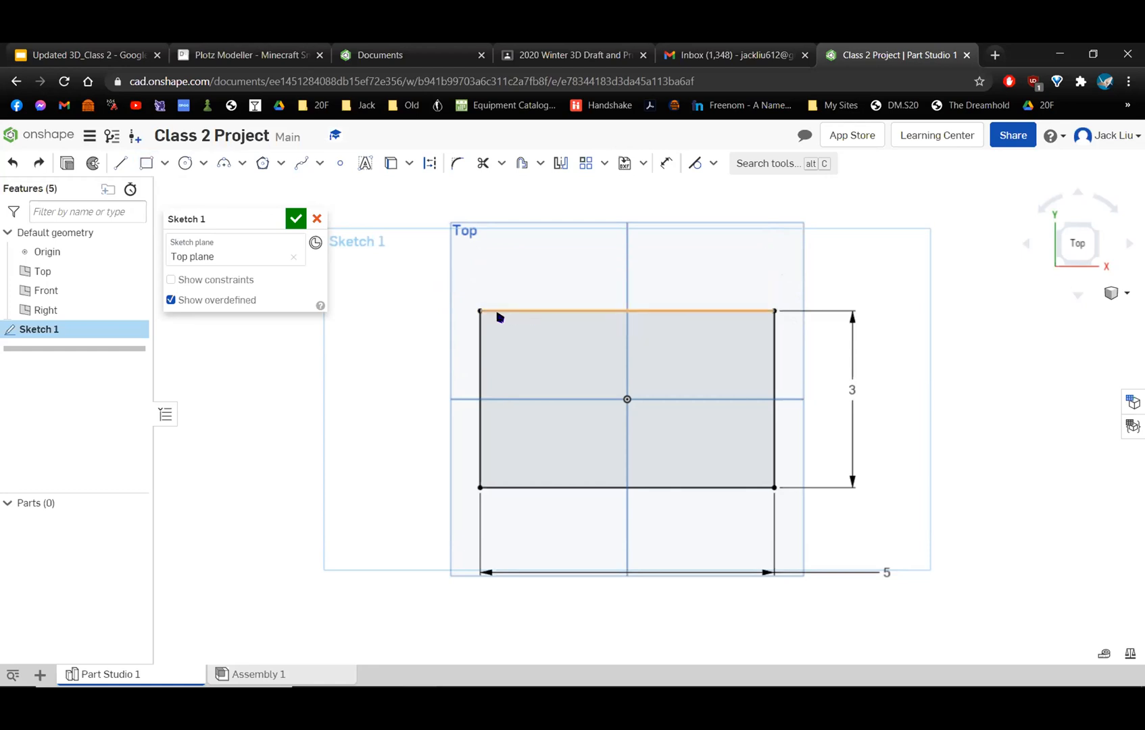
Sketch a corner rectangle 5 in wide and about 1.06 in high directly on the centered rectangle's upper edge.
left_click(145, 163)
left_click(481, 311)
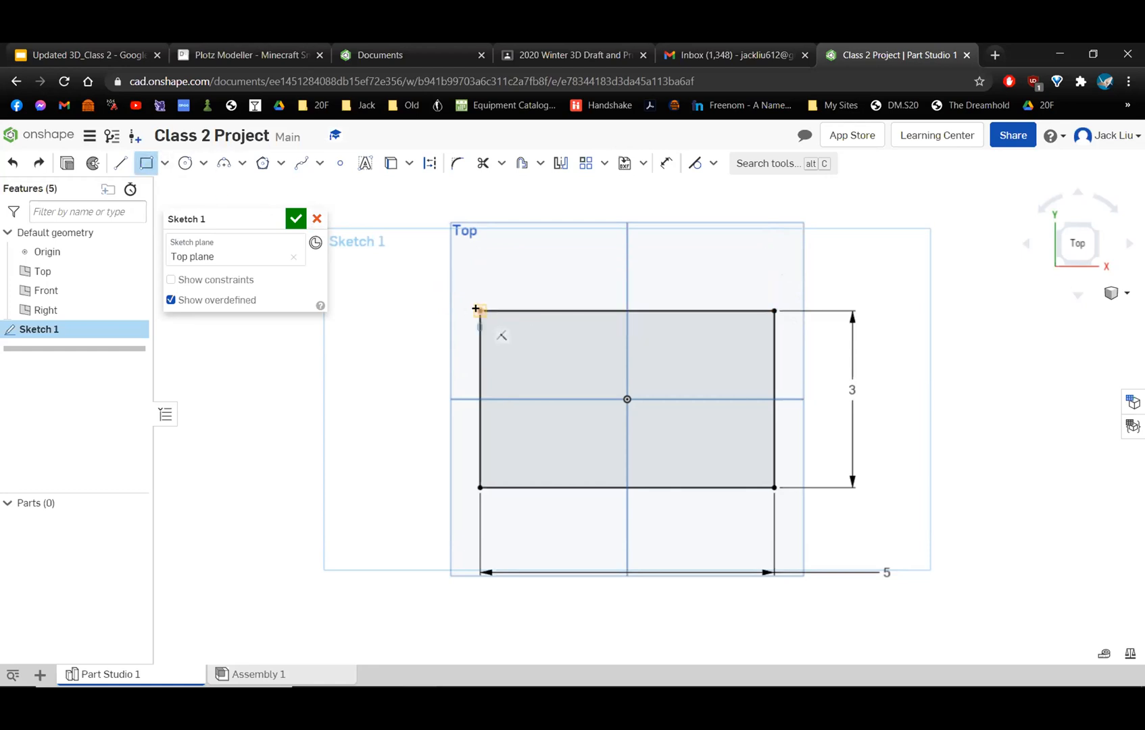
left_click(774, 248)
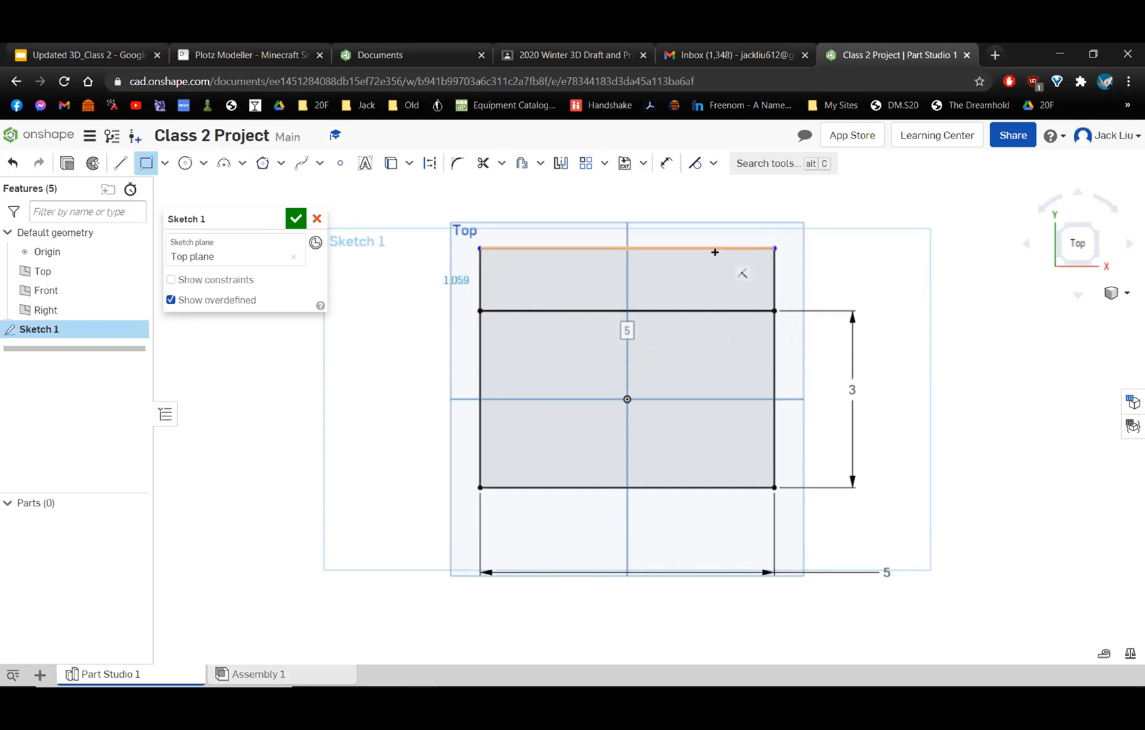
left_click(145, 163)
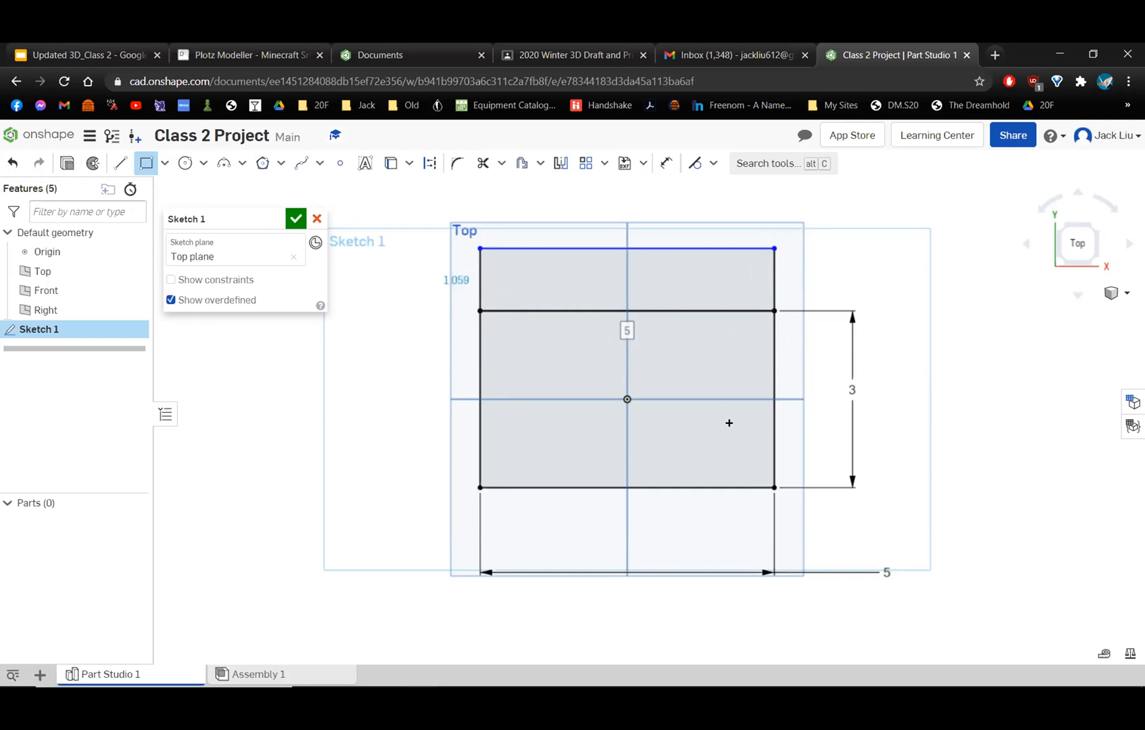
left_click(145, 163)
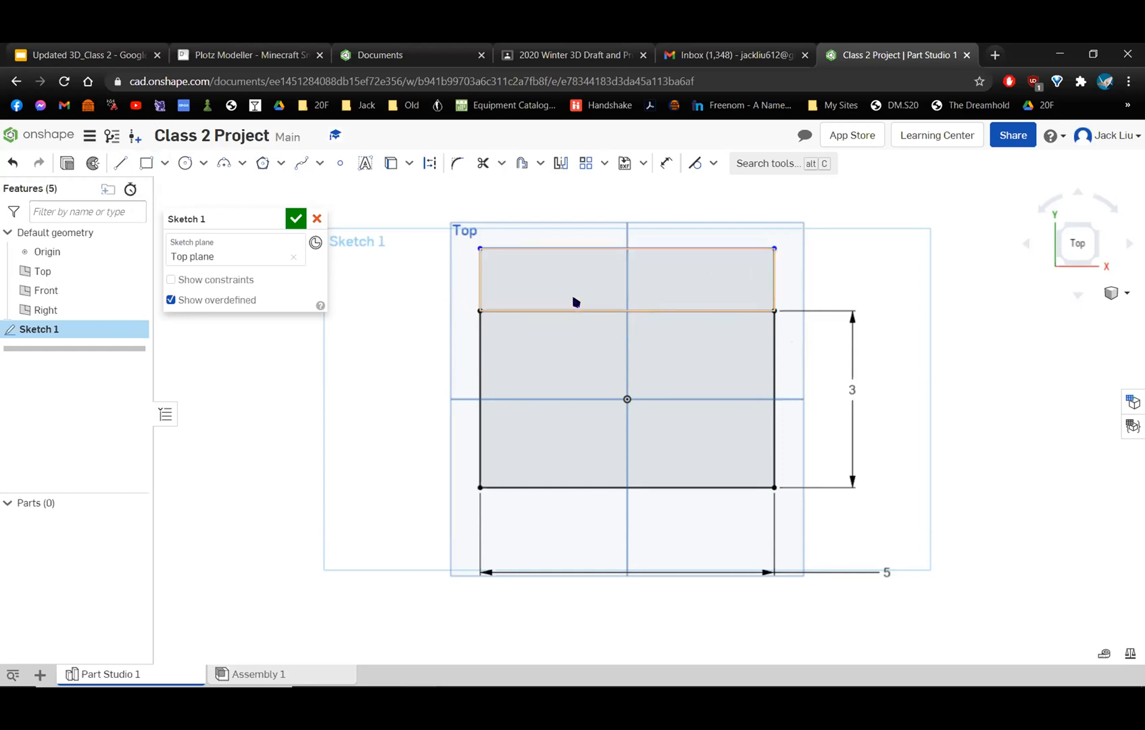
Dimension the left edge of the upper strip to a height of 0.1 in.
left_click(639, 249)
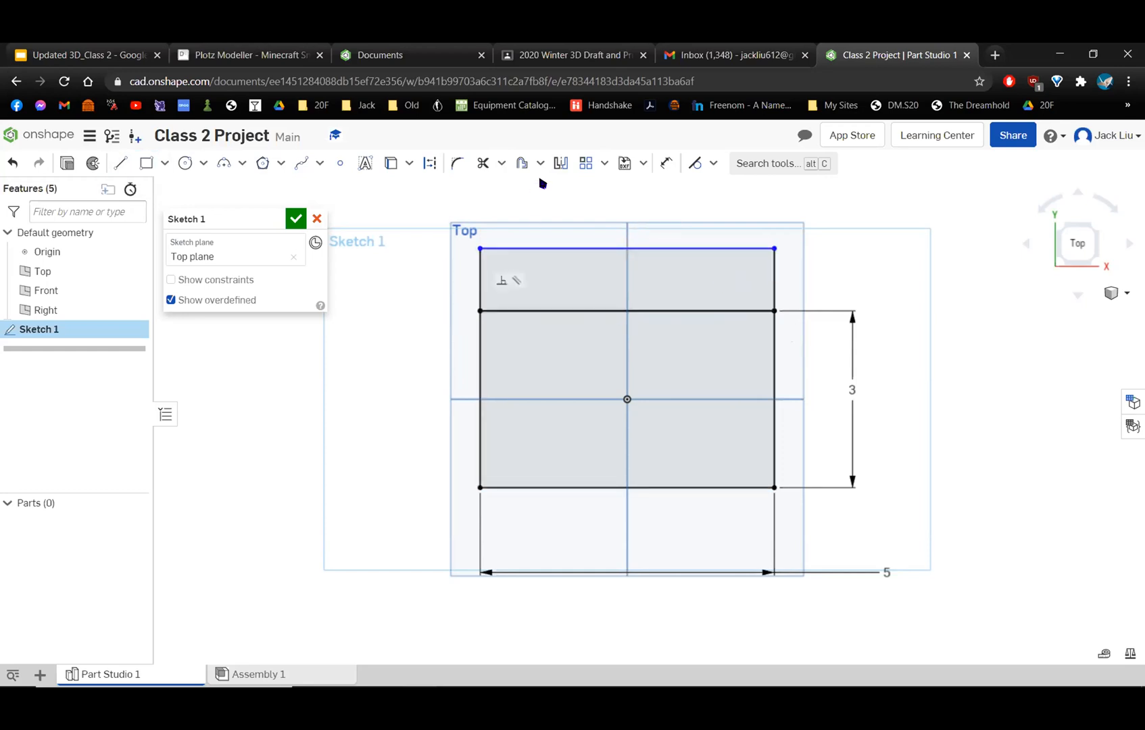
left_click(667, 164)
left_click(479, 285)
left_click(417, 285)
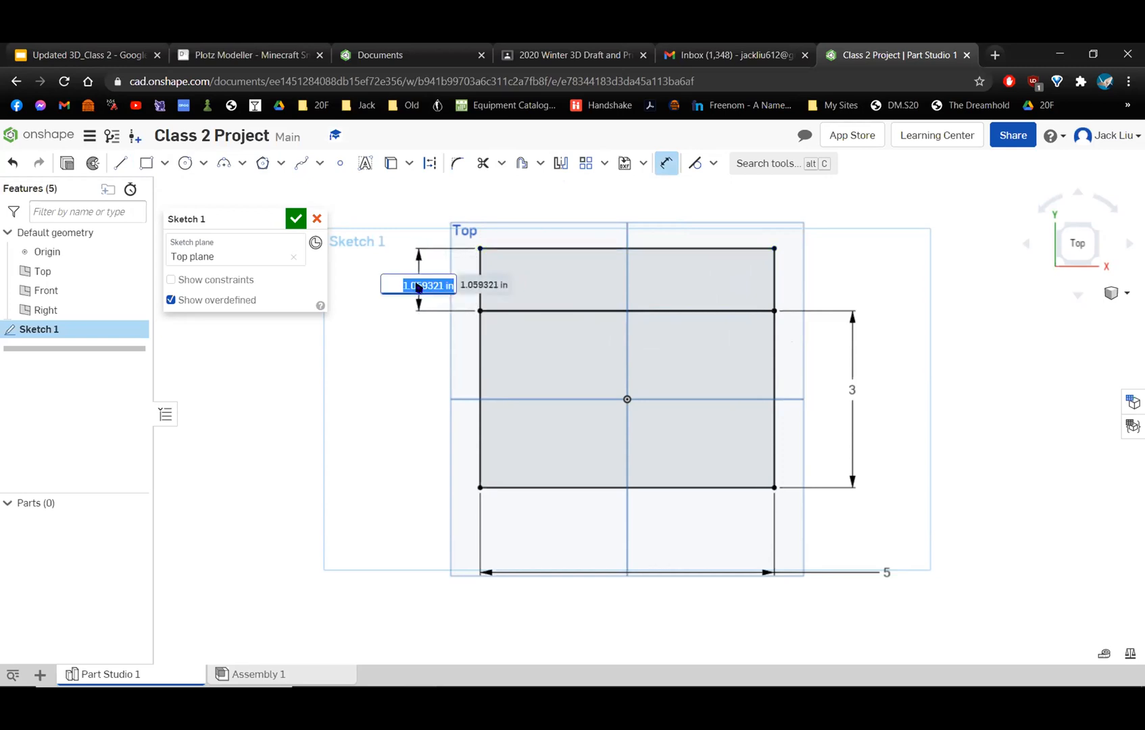
type("0.1")
key("Return")
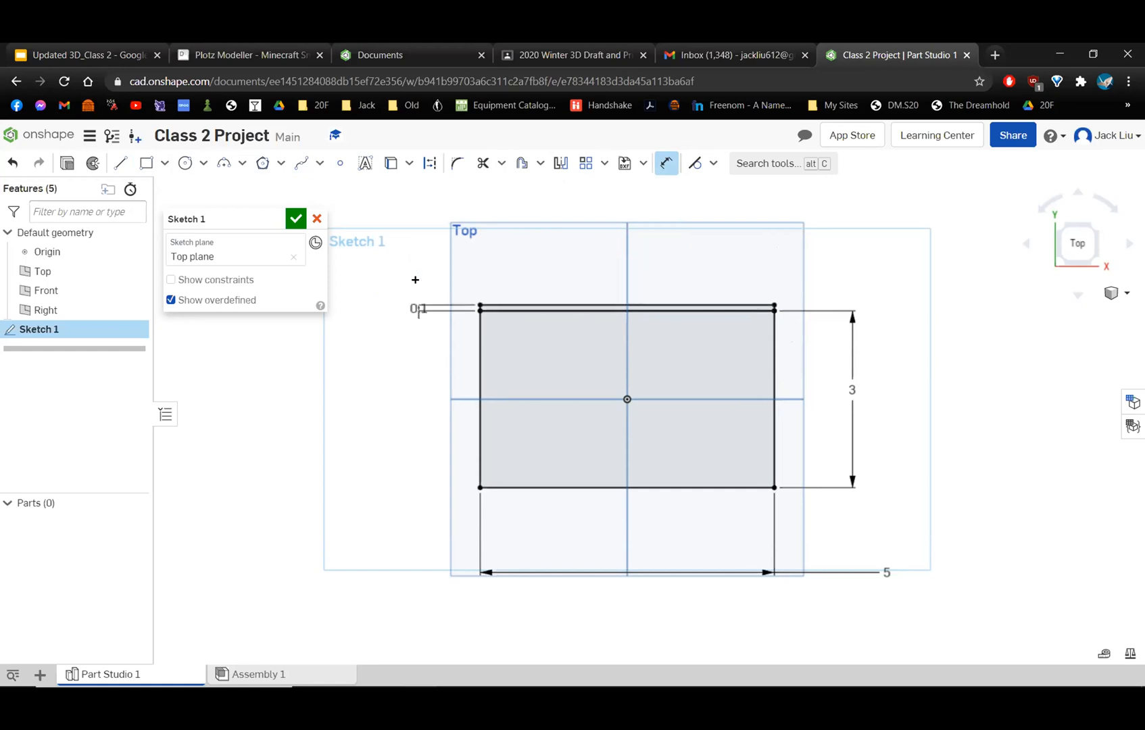
Set the upper strip's height dimension to 0.2 in.
scroll(481, 279, "up", 3)
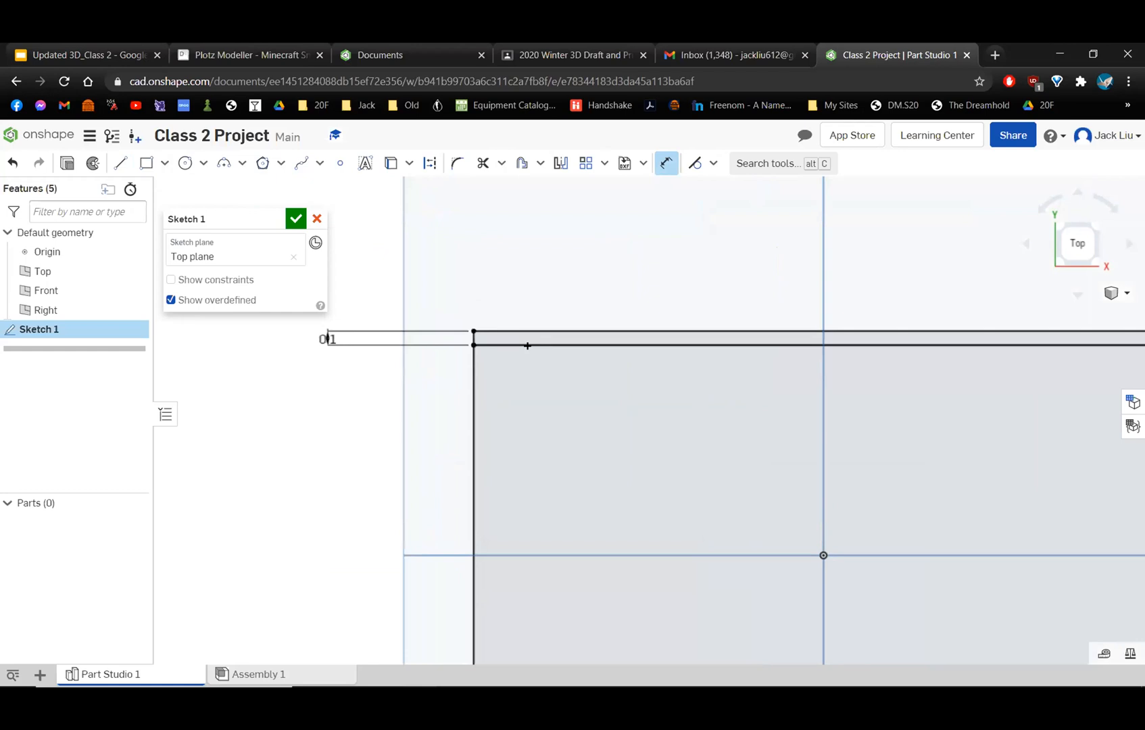
scroll(527, 345, "down", 2)
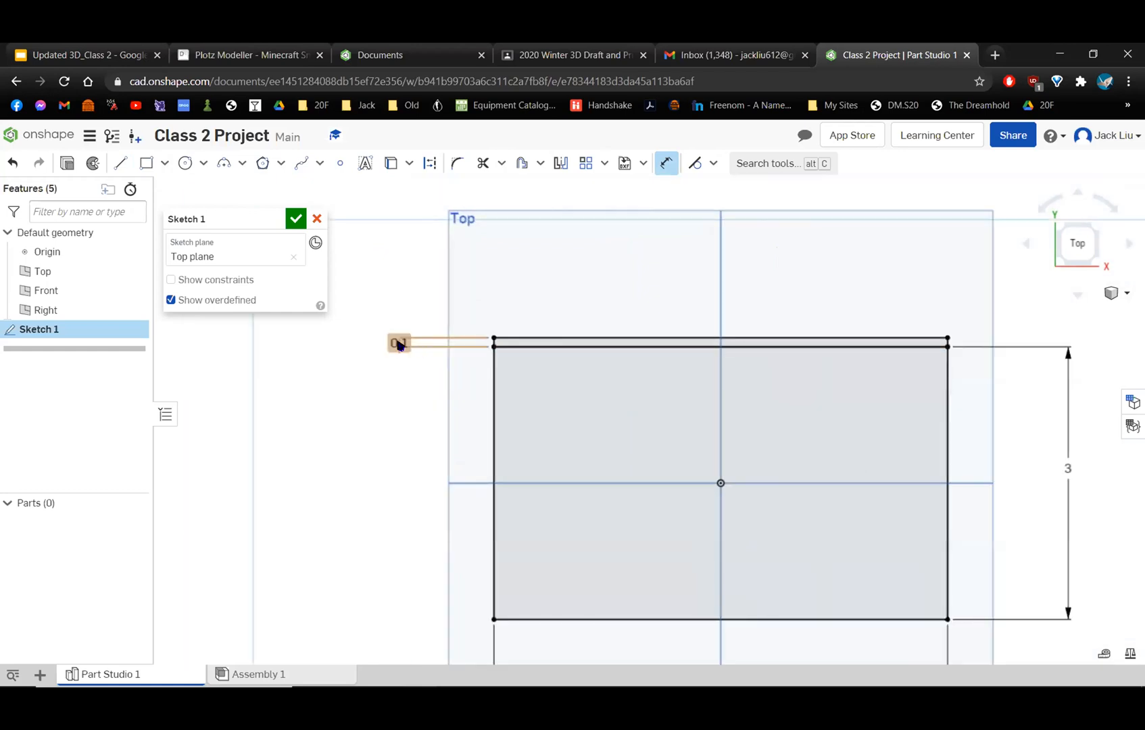
double_click(400, 343)
type("0.2")
key("Return")
Sketch a corner rectangle 5 in wide and about 0.68 in high directly below the centered rectangle's bottom edge.
middle_click_drag(435, 408, 413, 298)
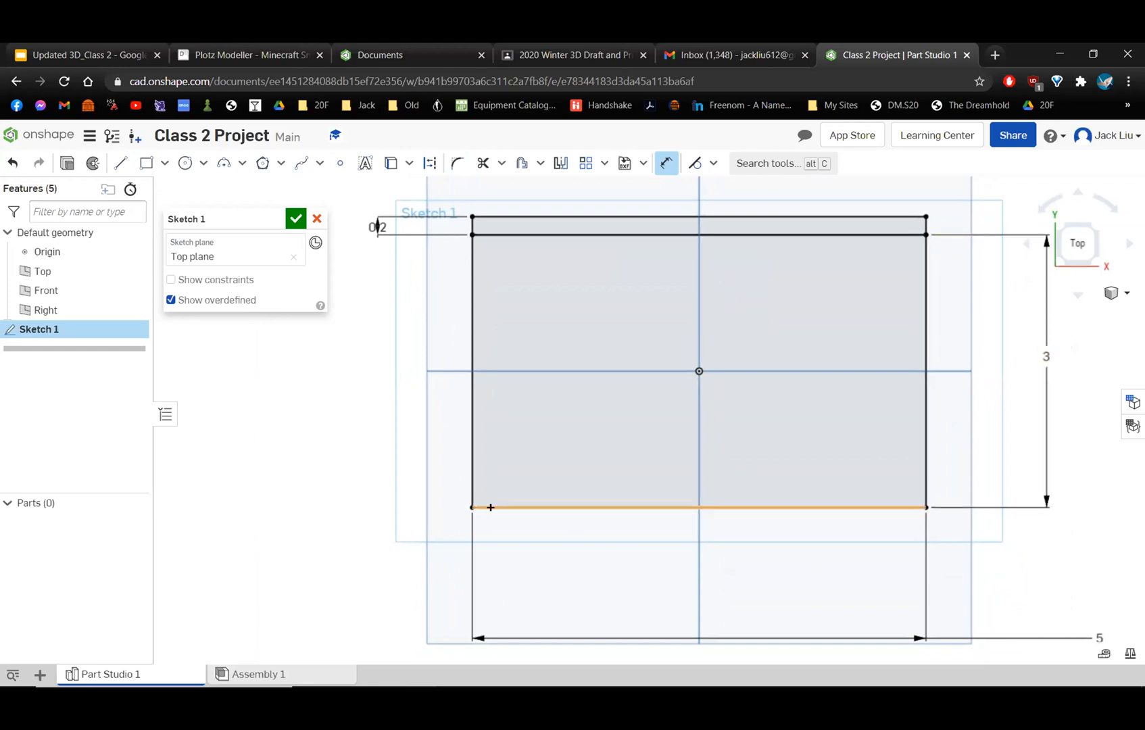
left_click(144, 165)
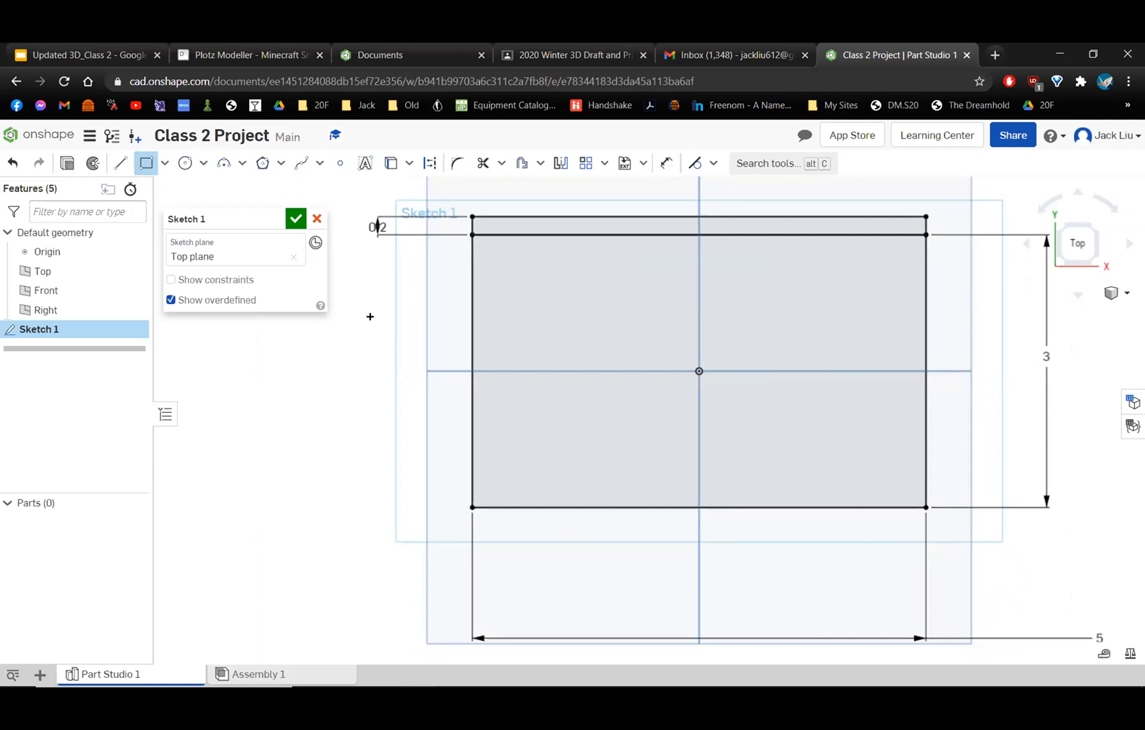
left_click(472, 503)
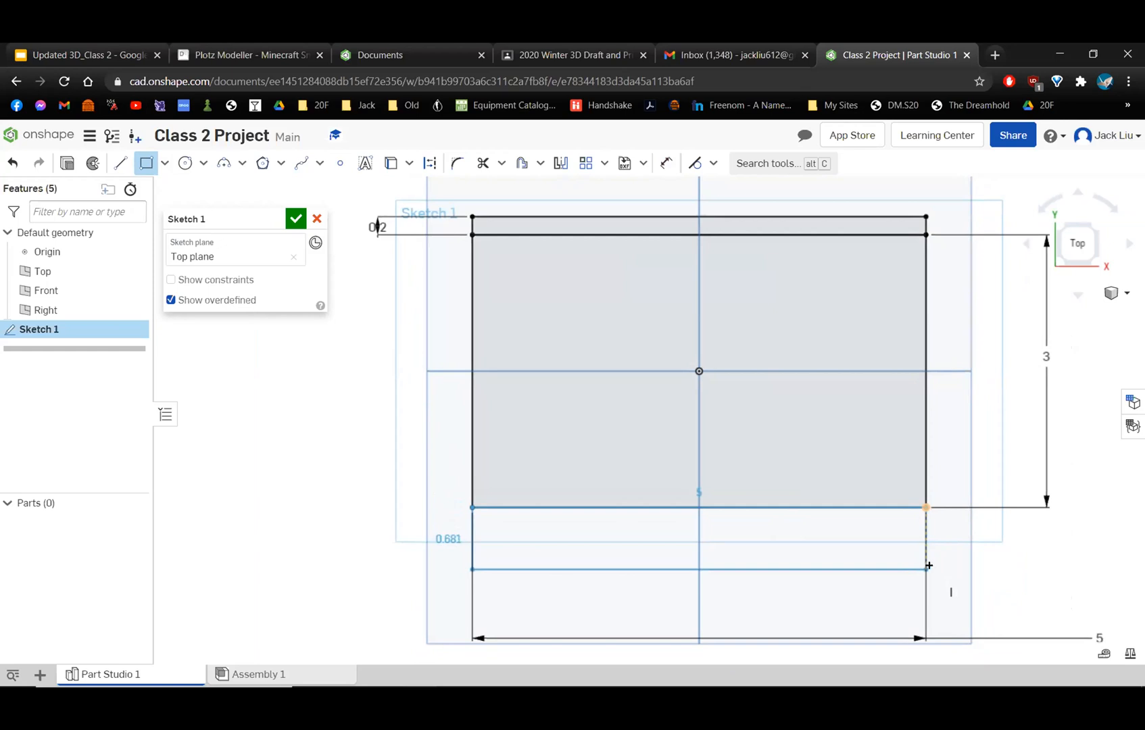
left_click(928, 568)
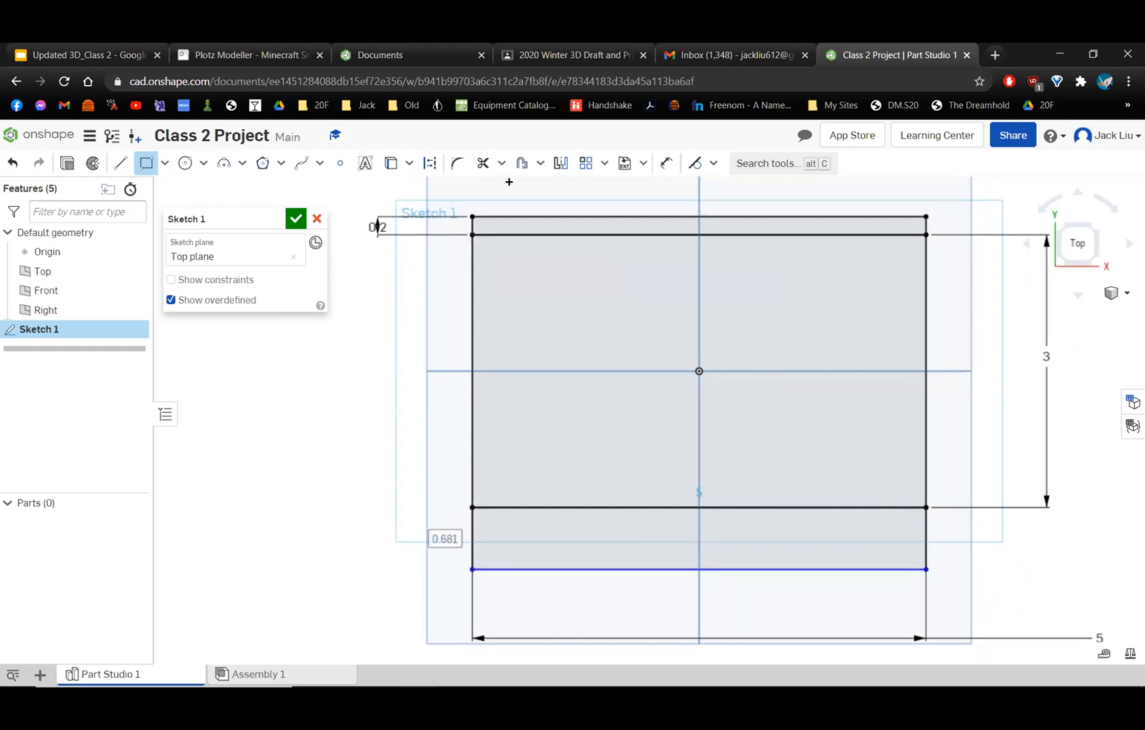
Add a height dimension to the left edge of the lower strip and cancel its value entry.
left_click(664, 165)
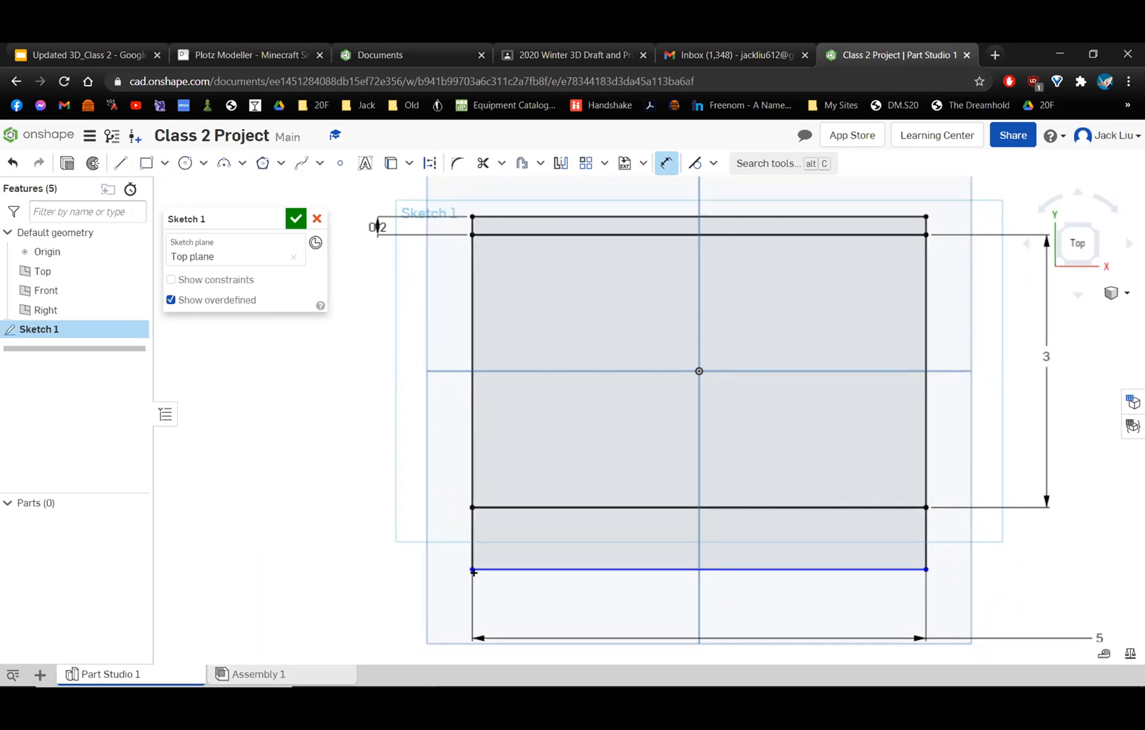
left_click(471, 537)
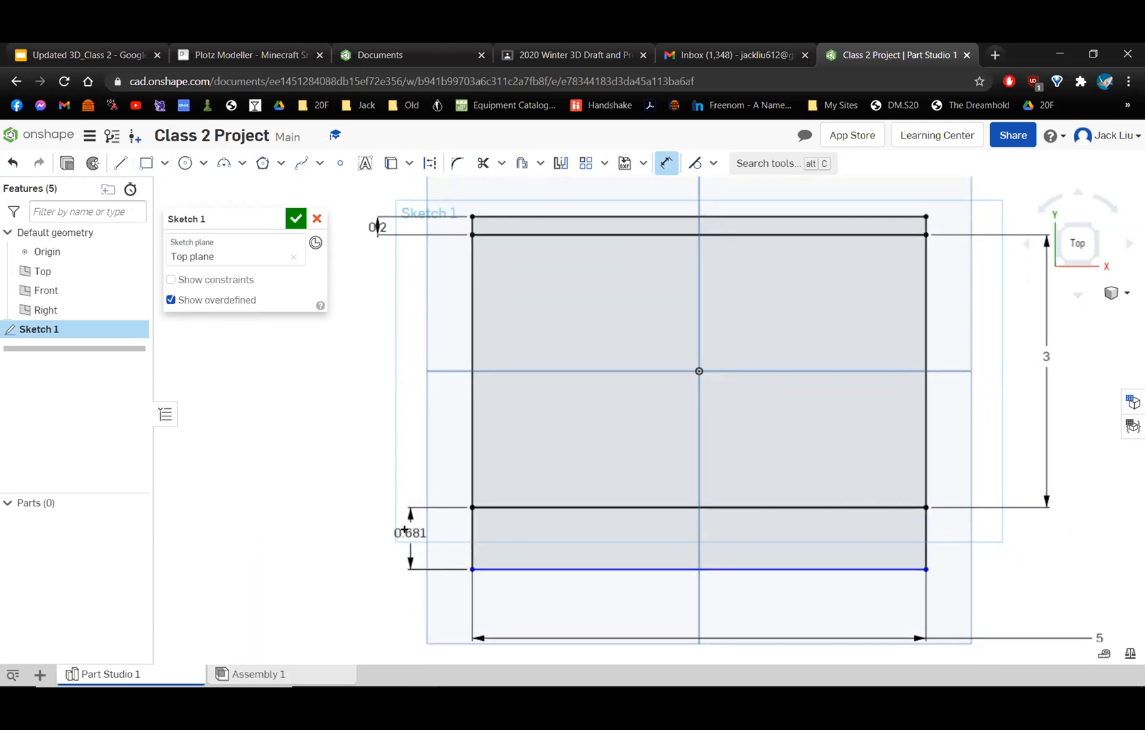
left_click(374, 531)
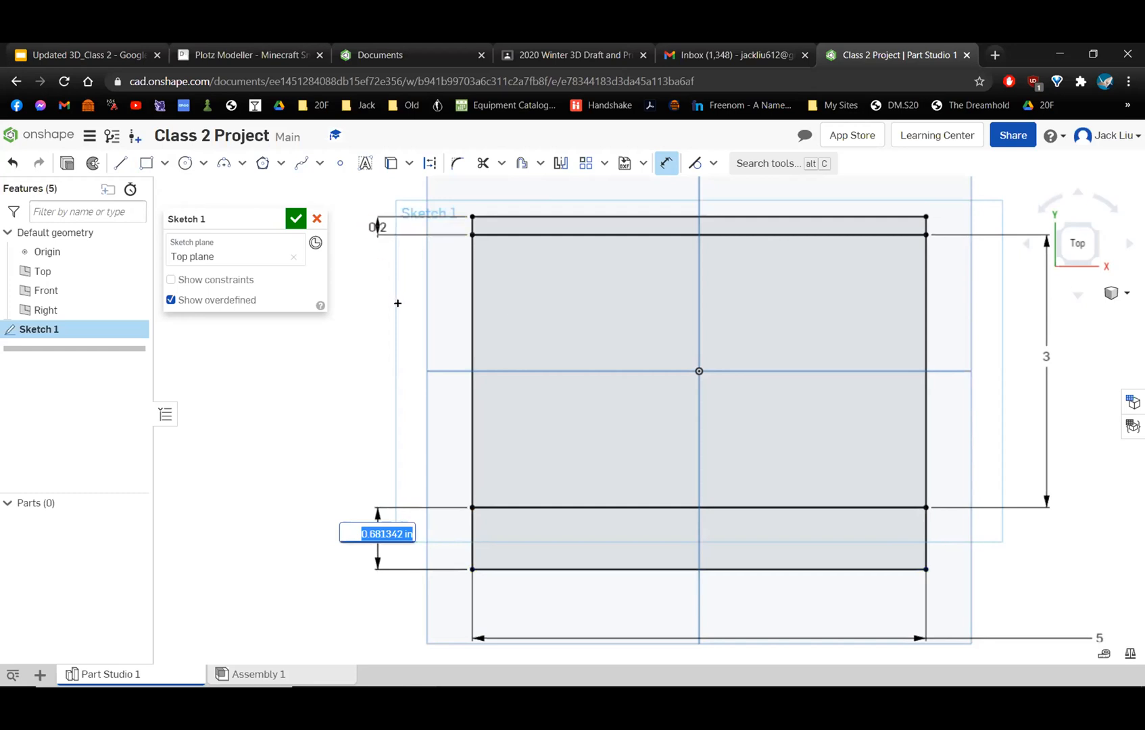
type("0")
key("Escape")
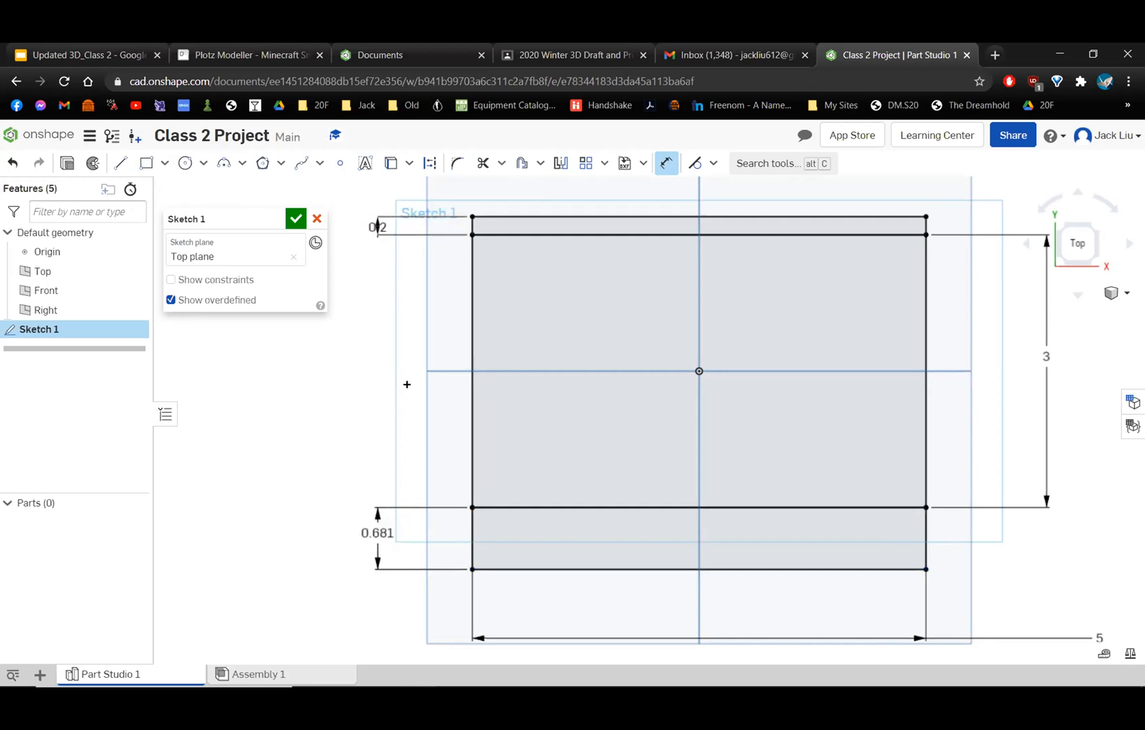
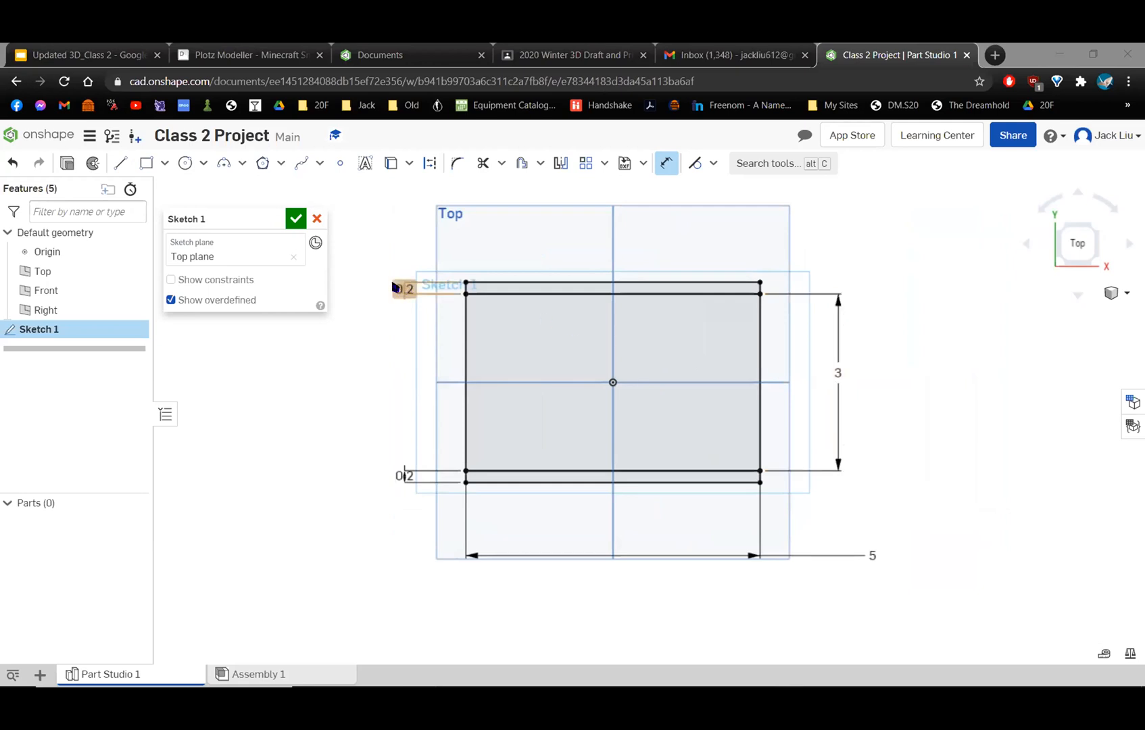
Delete the 3 in height dimension beside the centered rectangle.
left_click(837, 373)
key("Delete")
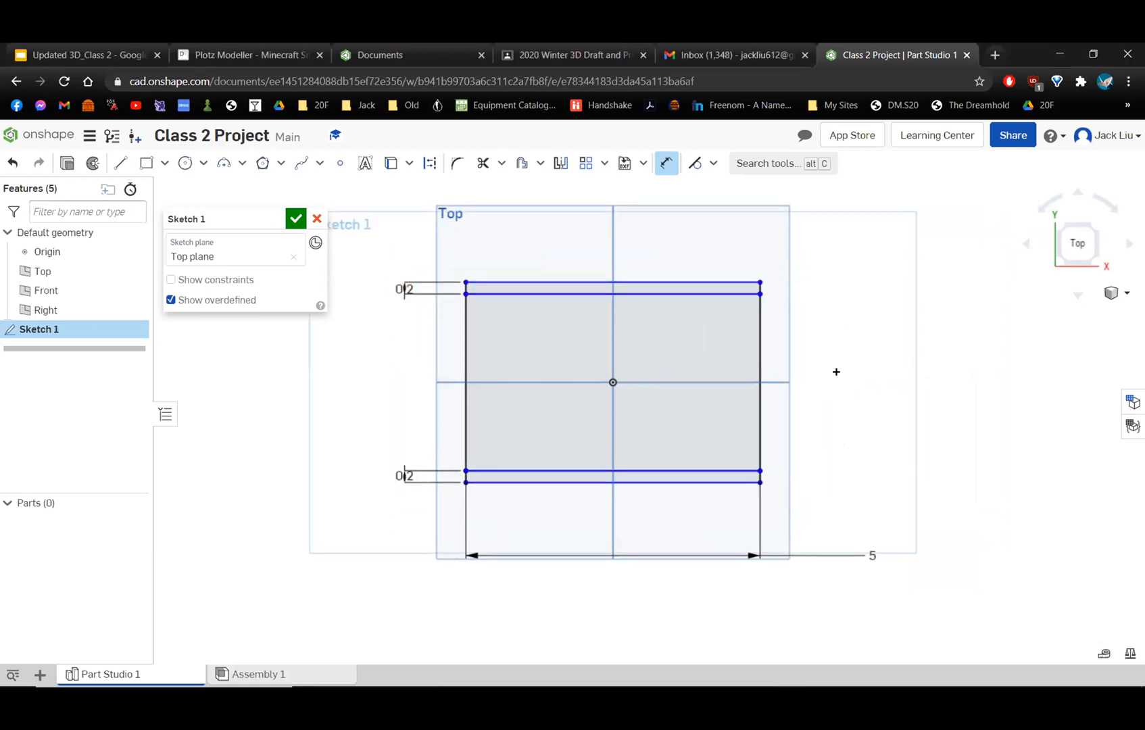
scroll(833, 371, "up", 3)
mouse_move(799, 363)
middle_mouse_down()
mouse_move(856, 344)
mouse_move(914, 345)
middle_mouse_up()
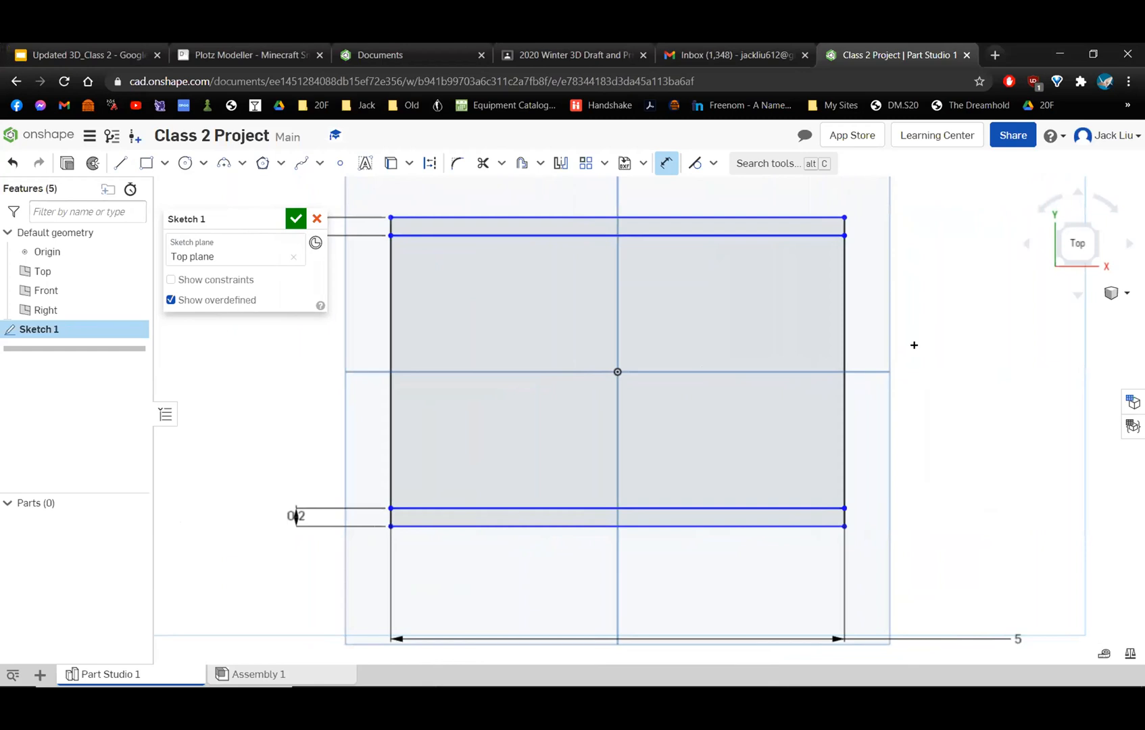
scroll(914, 345, "down", 3)
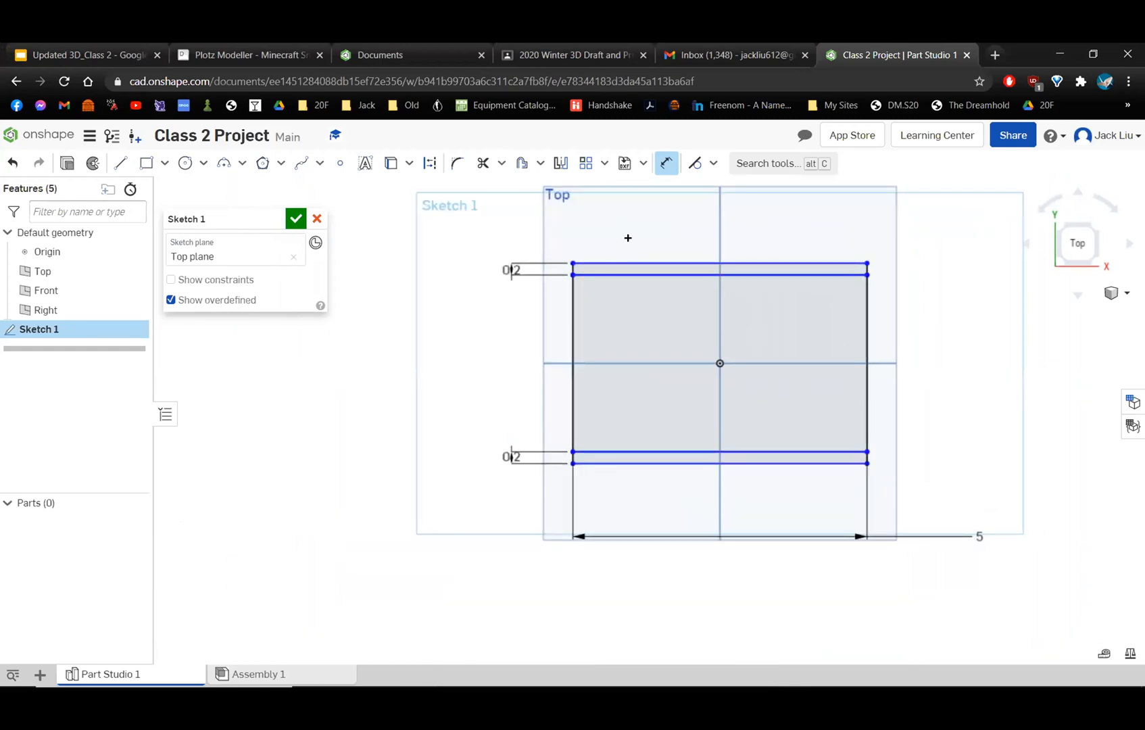
Dimension the left edge of the centered rectangle to a height of 3 in.
left_click(572, 321)
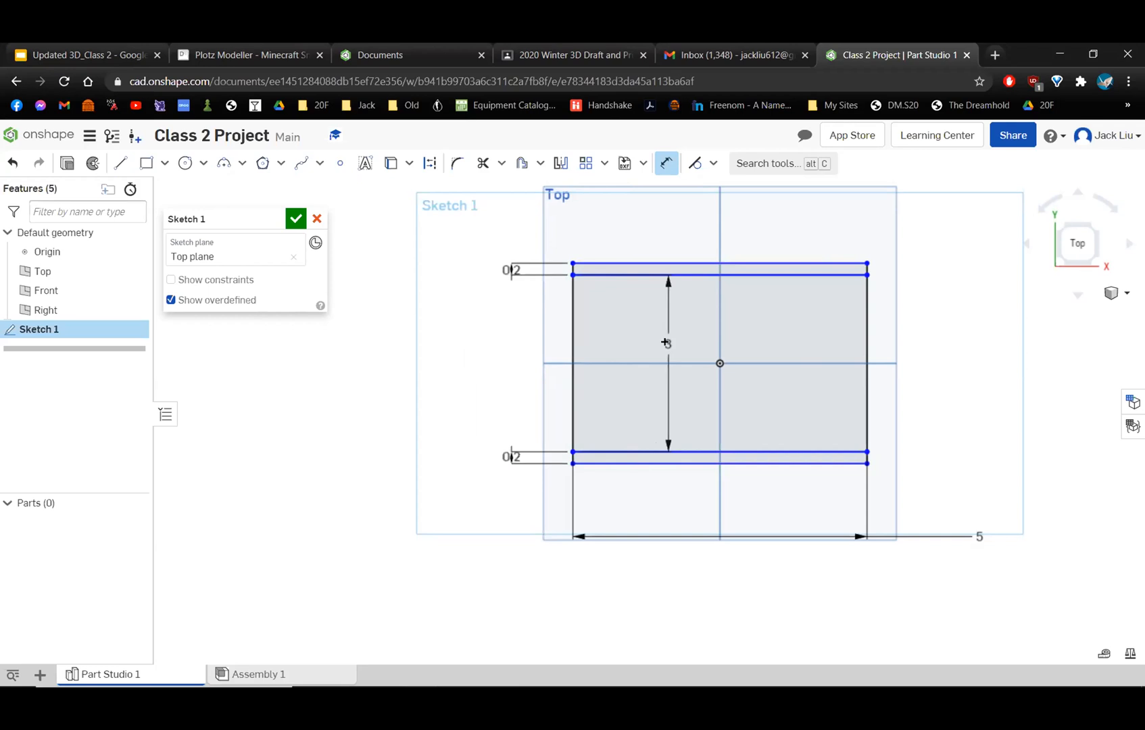
key("Escape")
scroll(601, 316, "up", 3)
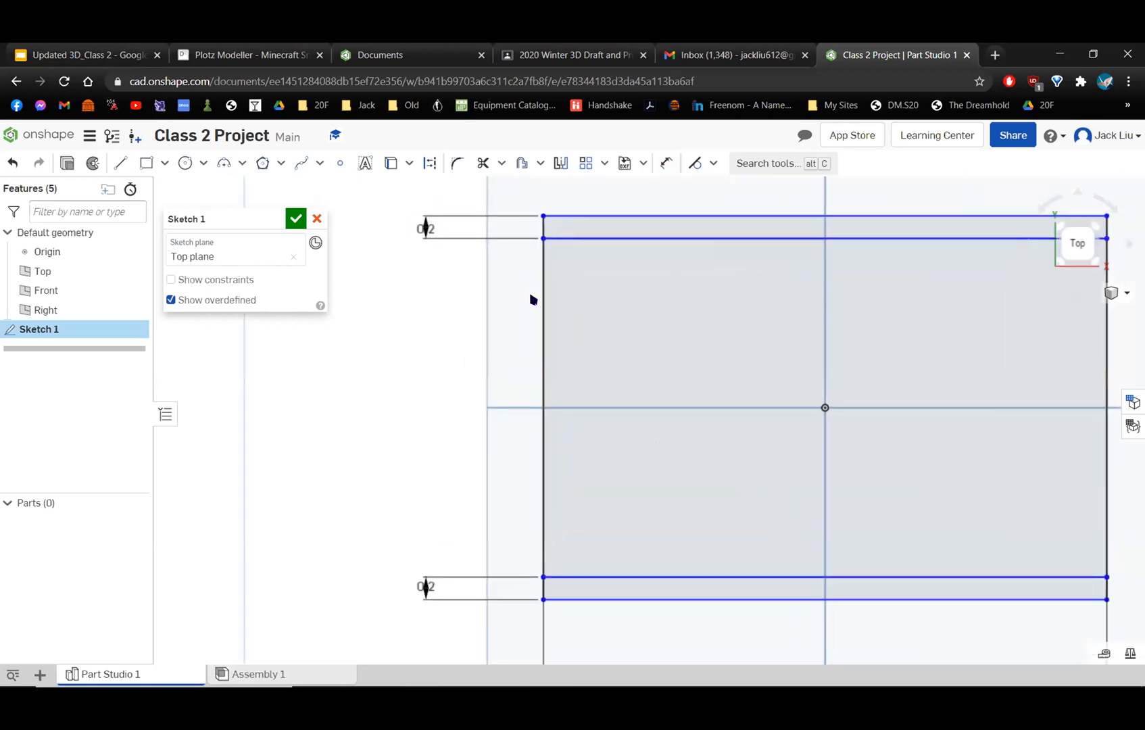
left_click(668, 163)
left_click(541, 279)
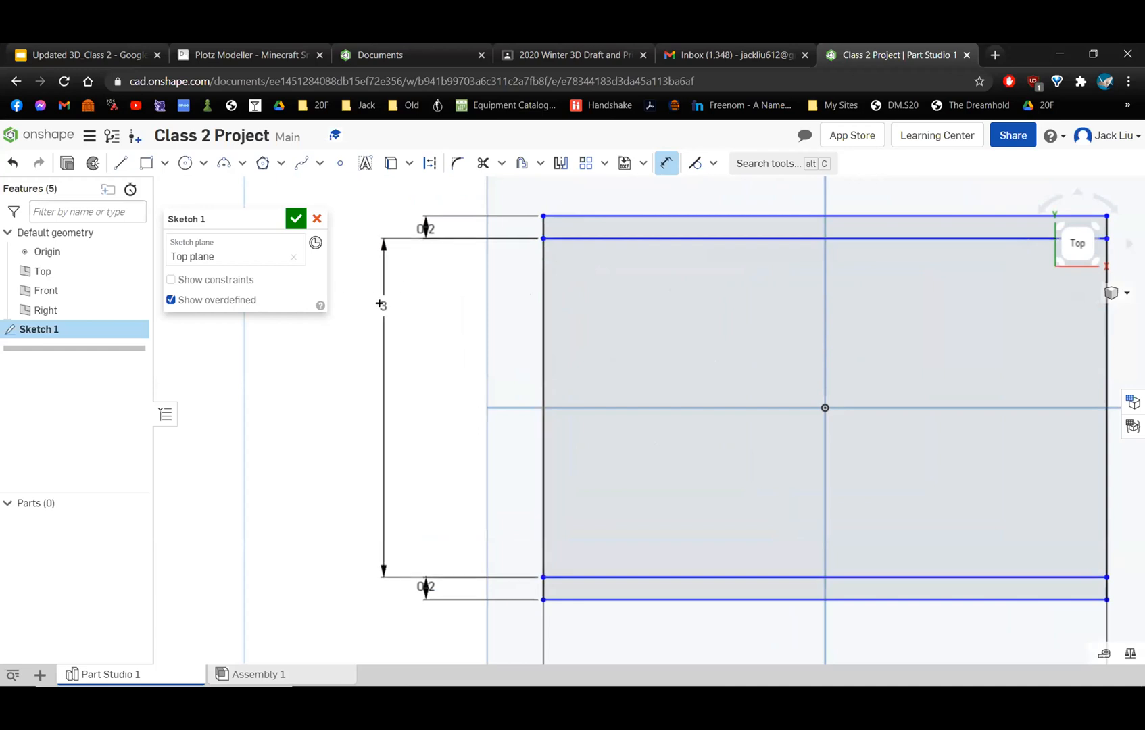
left_click(676, 287)
key("Return")
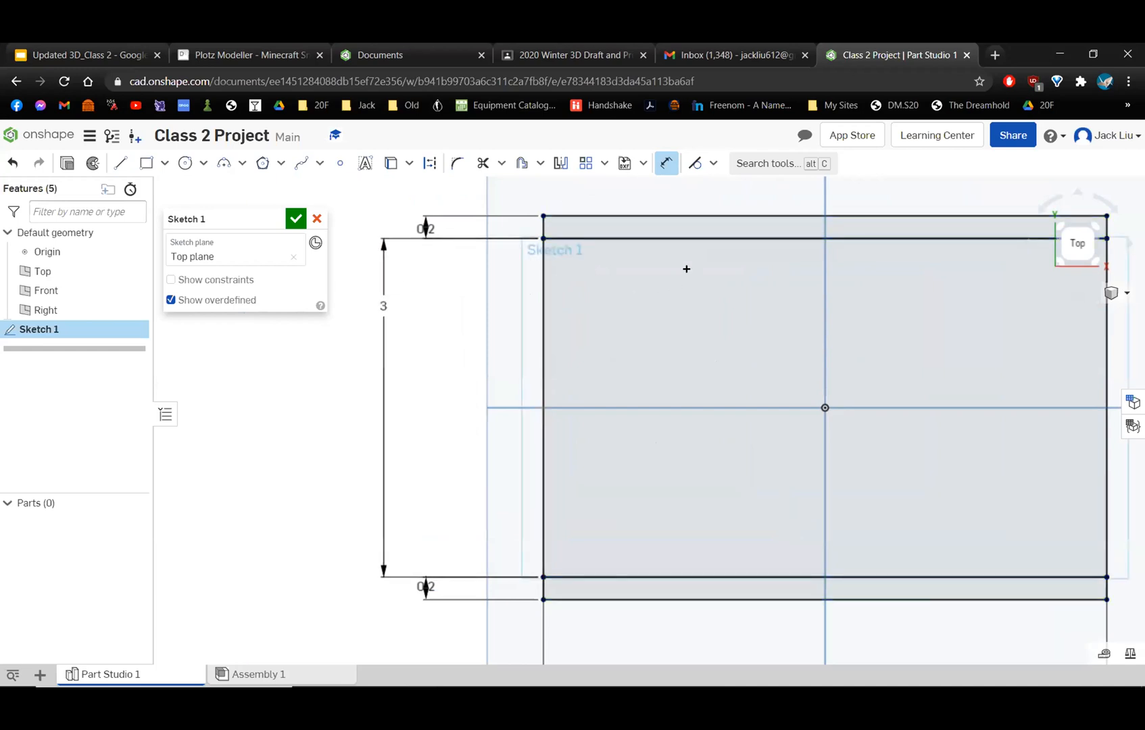
Undo the height dimension just added to the centered rectangle's left edge.
scroll(643, 248, "up", 3)
scroll(588, 253, "up", 3)
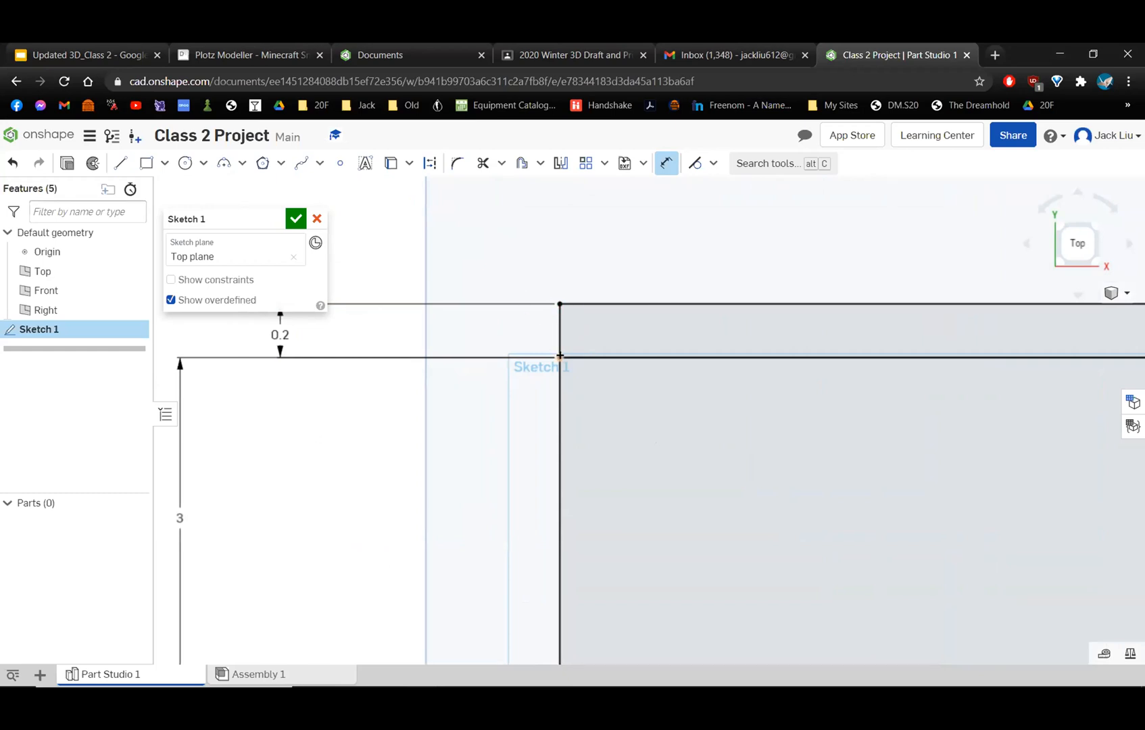
scroll(557, 417, "down", 1)
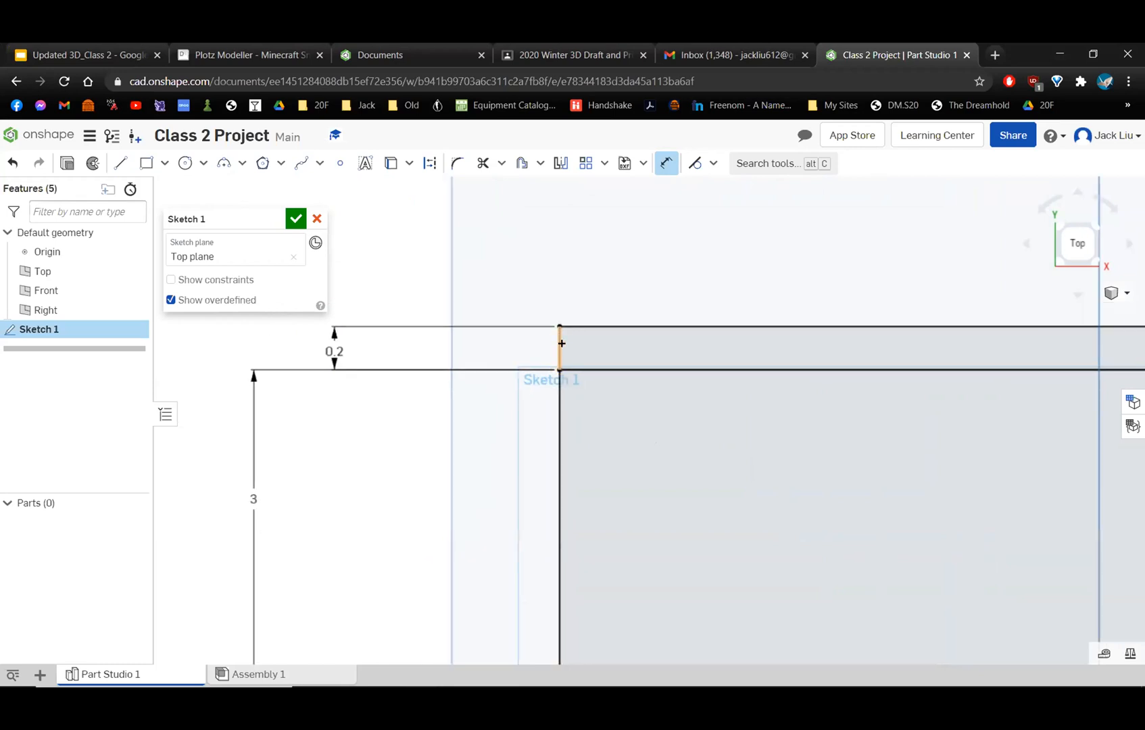
scroll(560, 344, "down", 1)
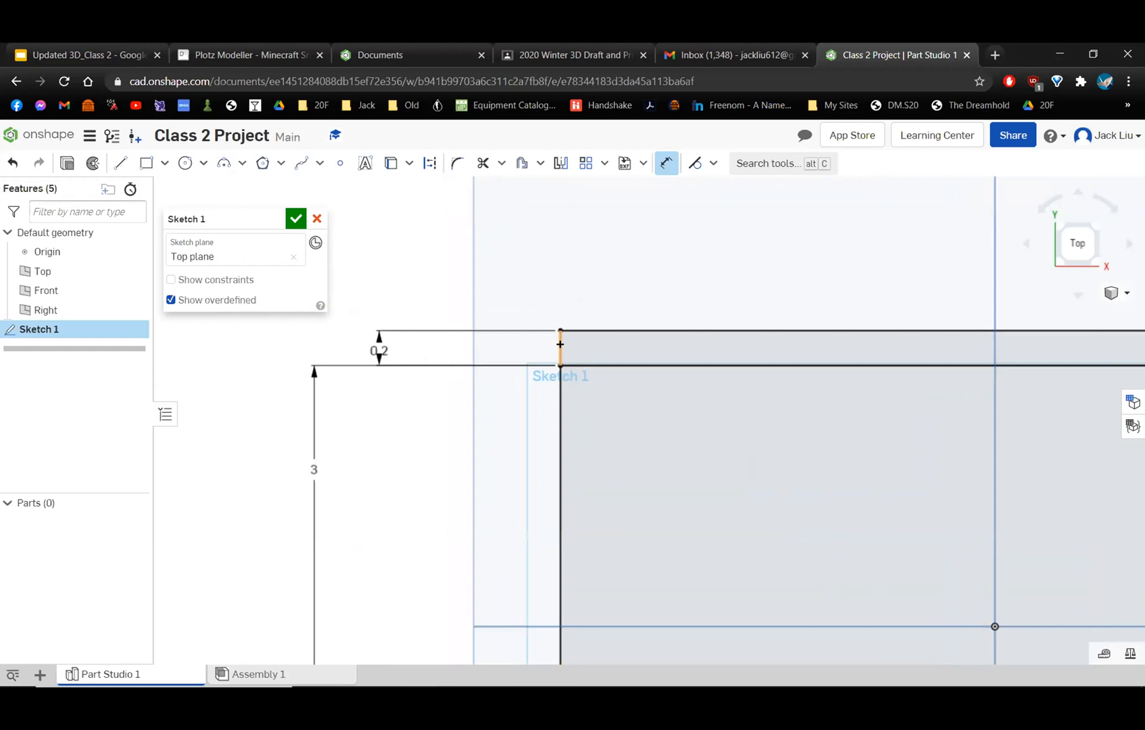
scroll(560, 344, "down", 5)
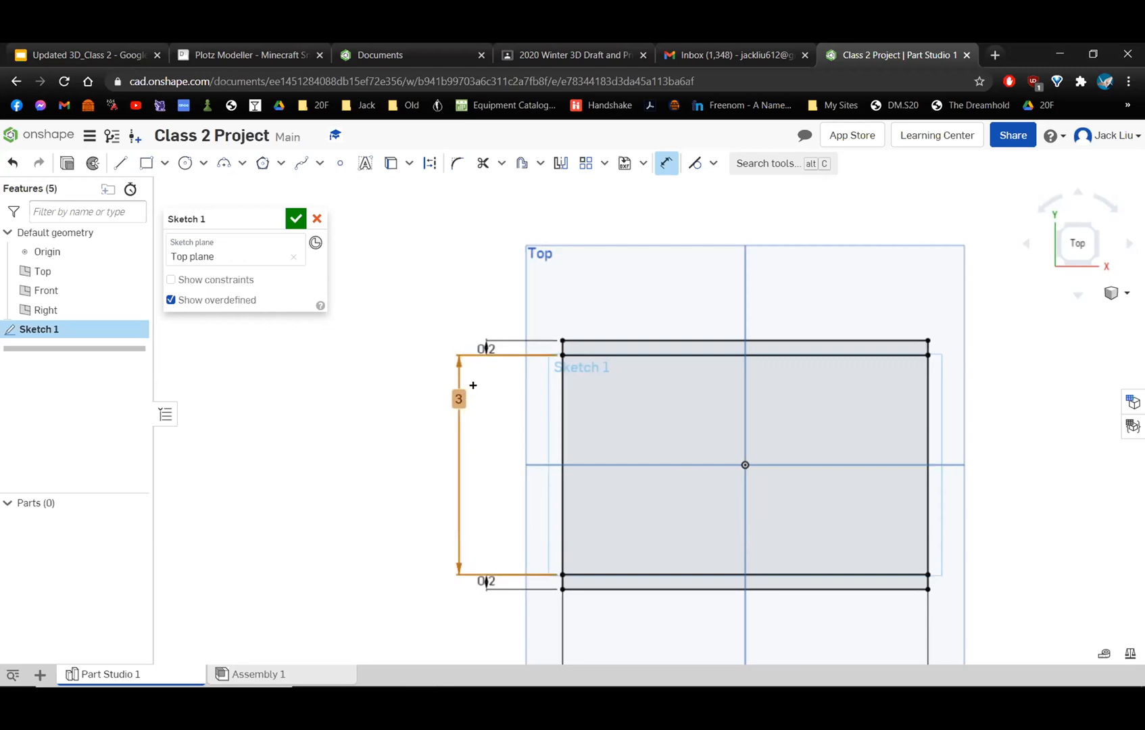
key("ctrl+z")
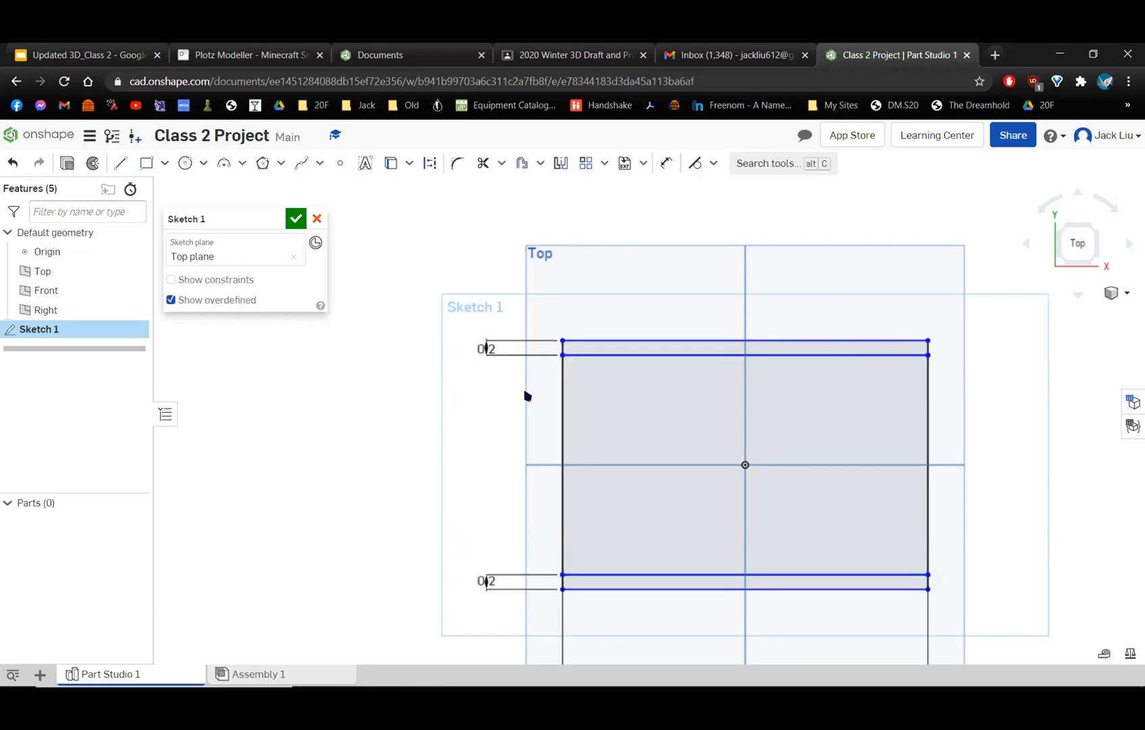
Add a 3 in height dimension to the centered rectangle's left edge between the two strips.
left_click(666, 163)
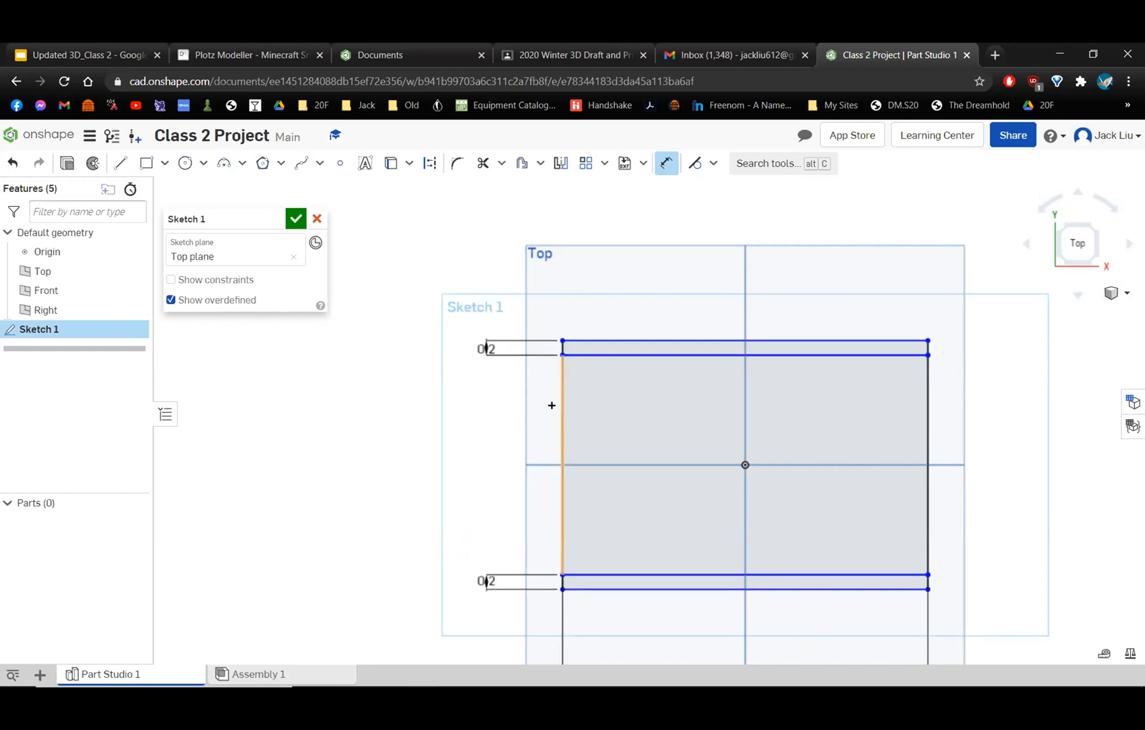
left_click(560, 481)
left_click(423, 463)
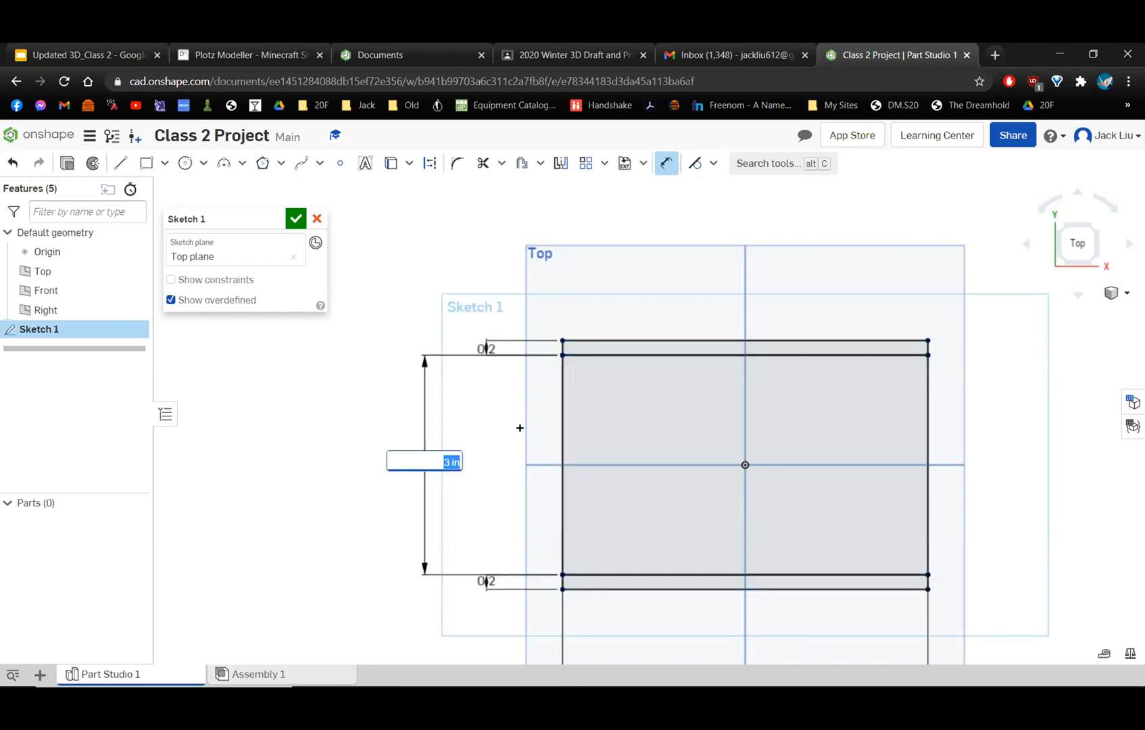
type("3")
key("Return")
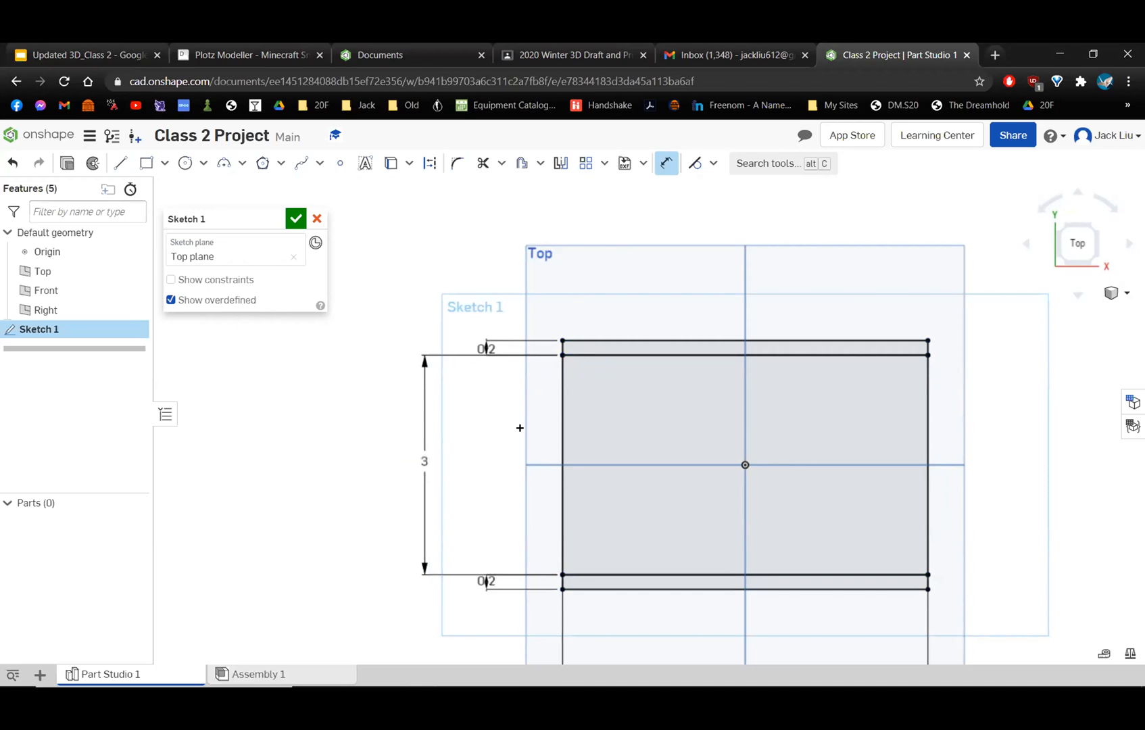
Examine the dimensioned centered rectangle together with its upper and lower strips.
scroll(720, 373, "down", 2)
scroll(757, 433, "up", 2)
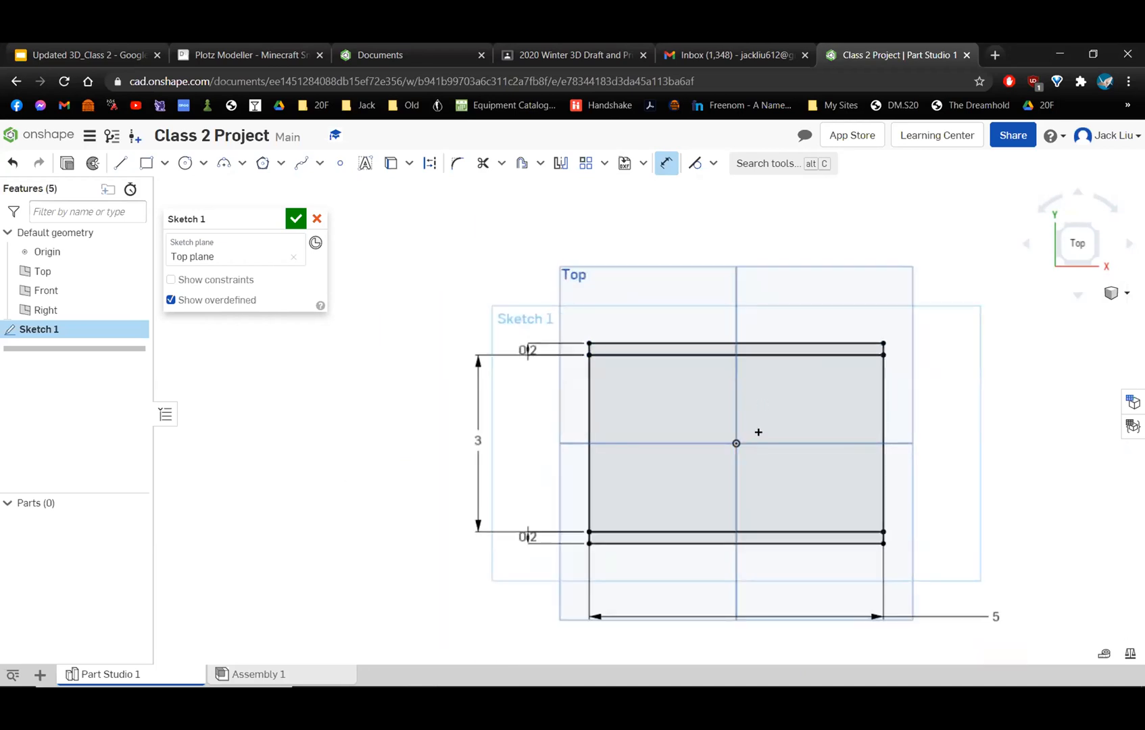
middle_click_drag(639, 393, 693, 352)
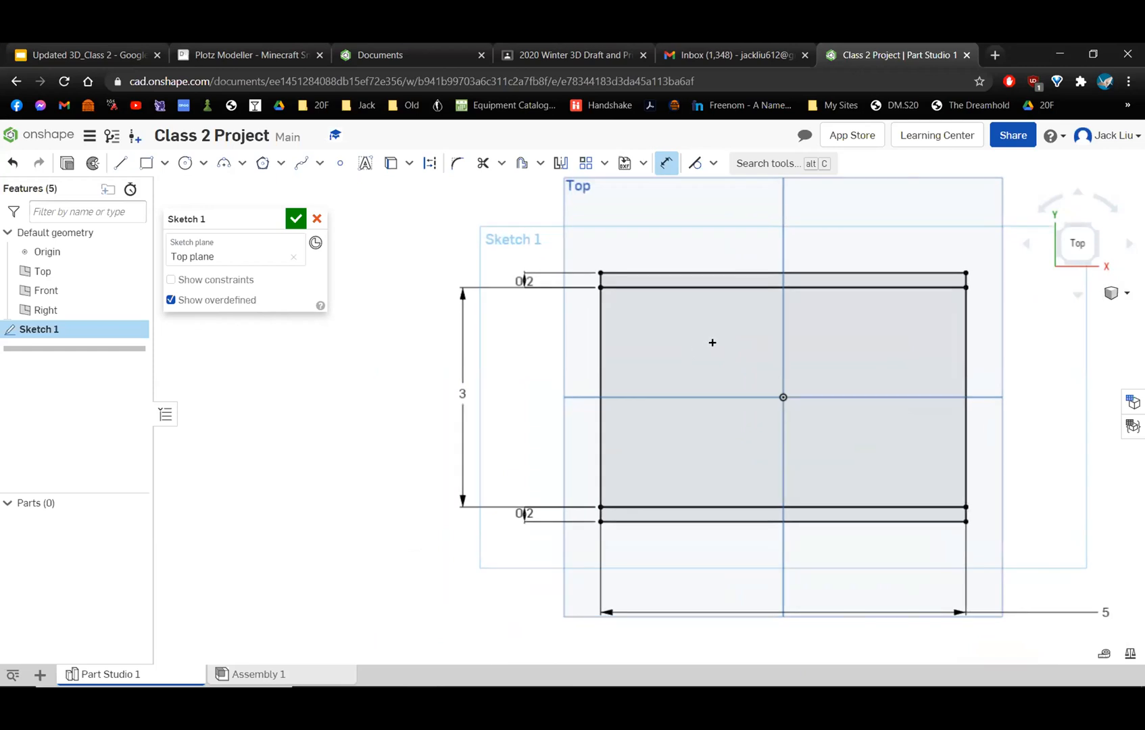
scroll(713, 343, "up", 1)
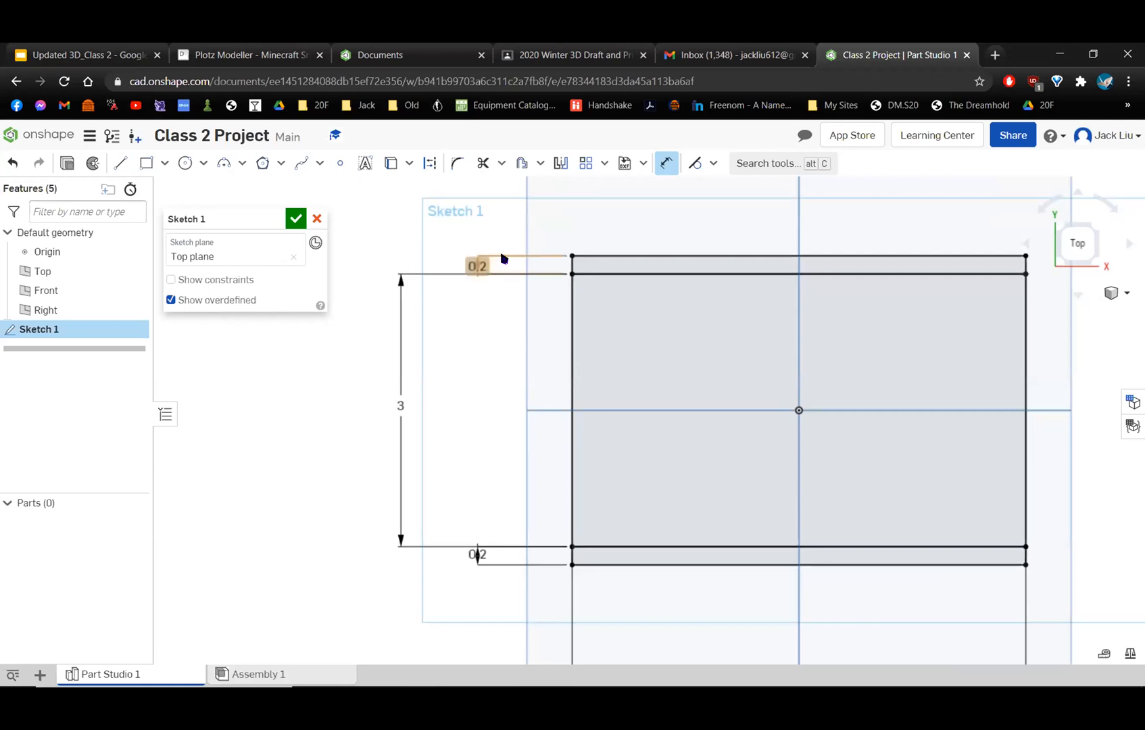
scroll(627, 266, "up", 1)
scroll(627, 266, "down", 2)
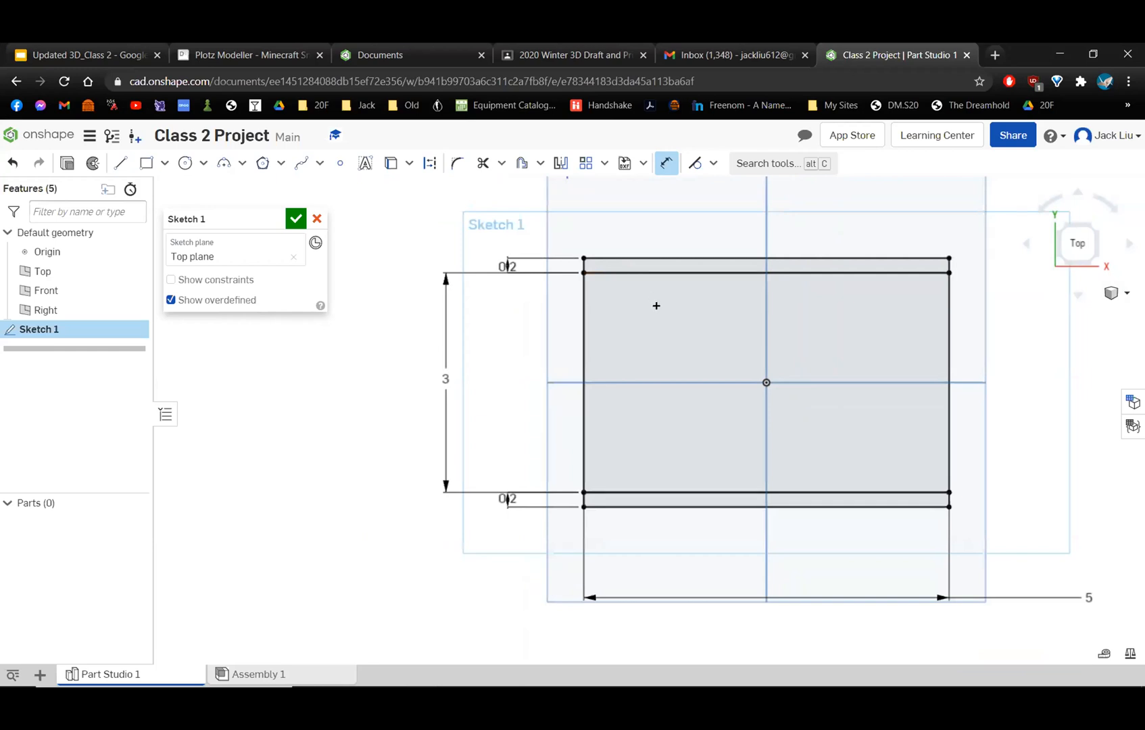
scroll(590, 256, "down", 1)
scroll(567, 240, "down", 1)
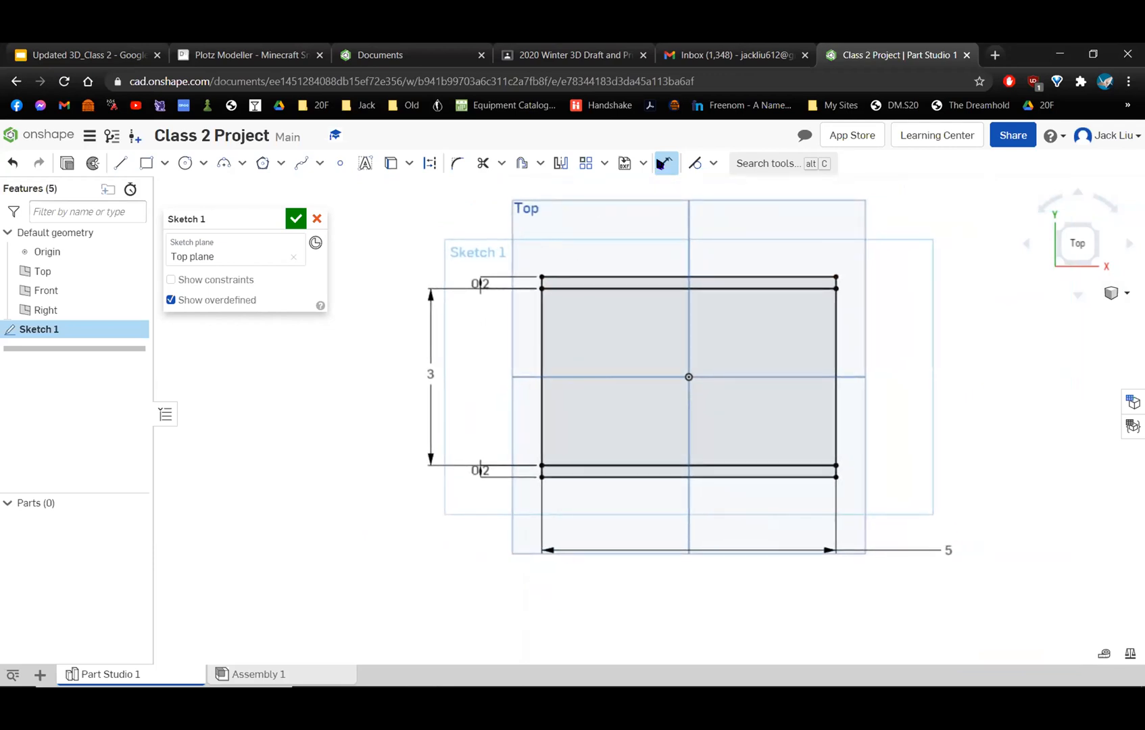
scroll(571, 195, "up", 1)
scroll(538, 222, "up", 1)
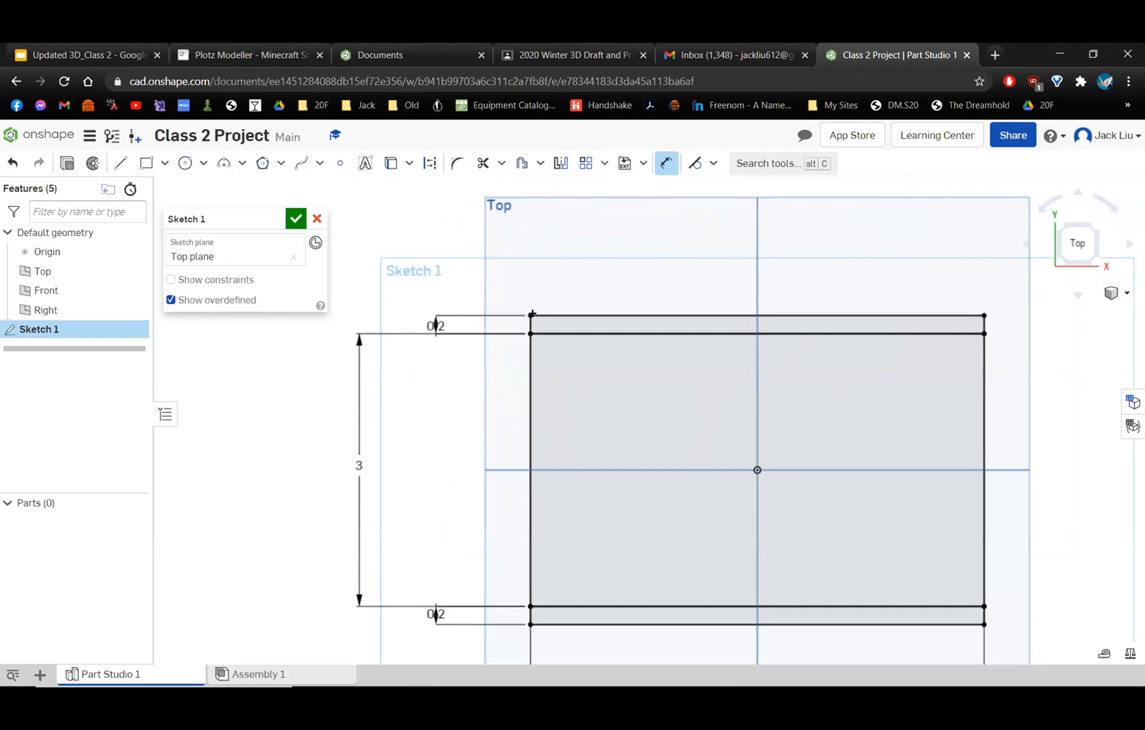
Delete the top edge of the upper strip, select its loose right corner point, and undo the deletion.
left_click(663, 161)
left_click(437, 323)
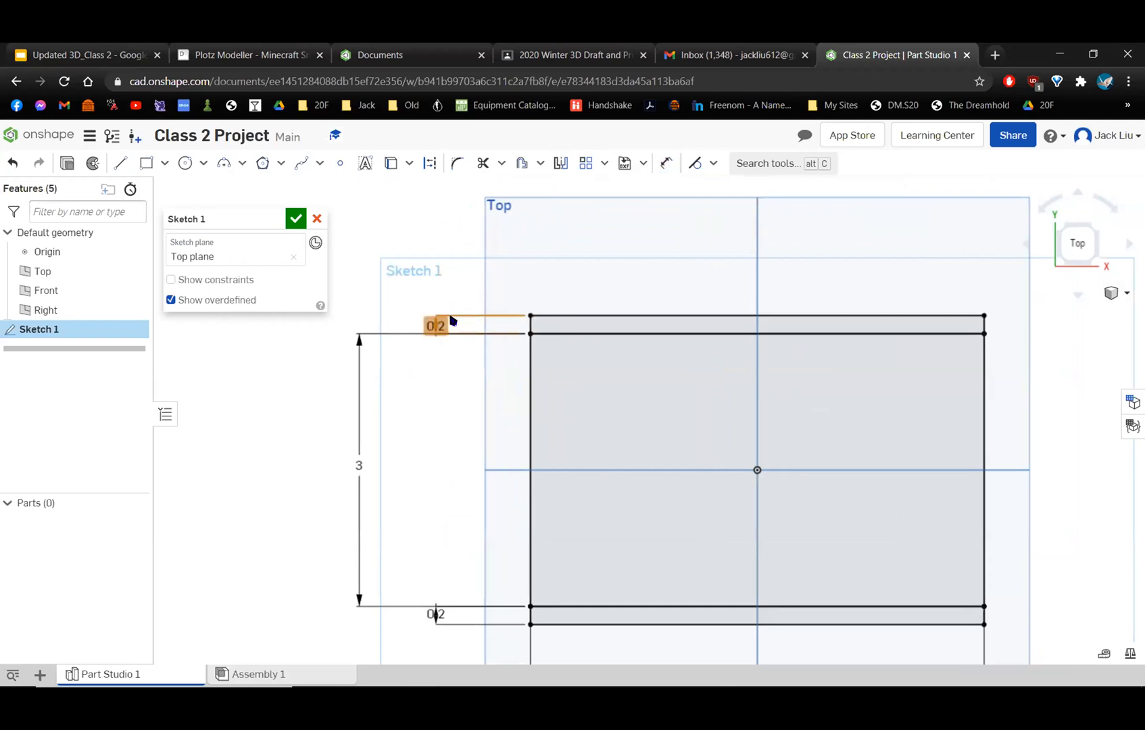
left_click(609, 315)
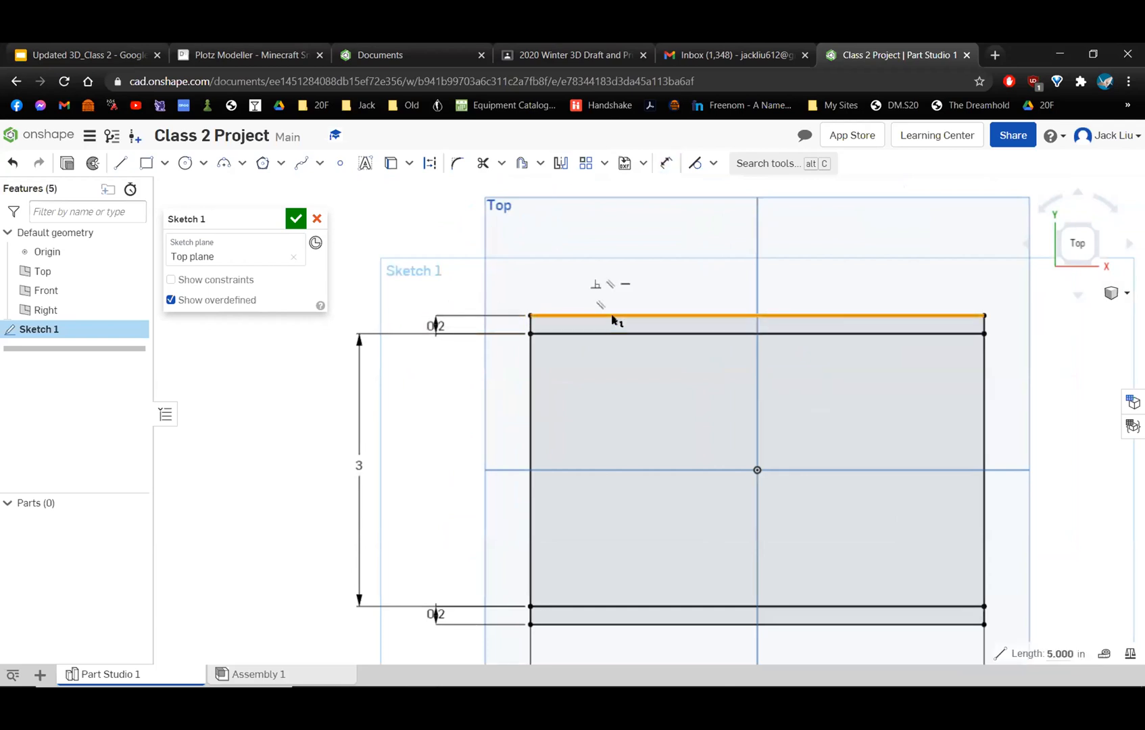
left_click(546, 326)
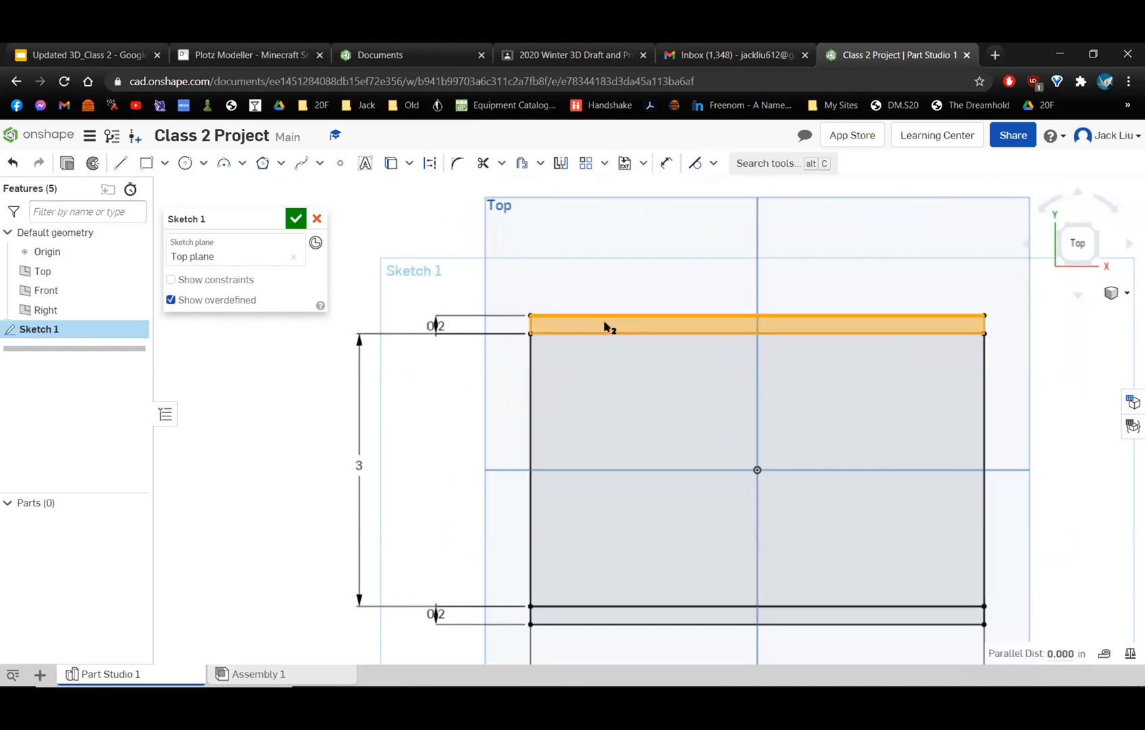
key("Delete")
scroll(604, 327, "up", 3)
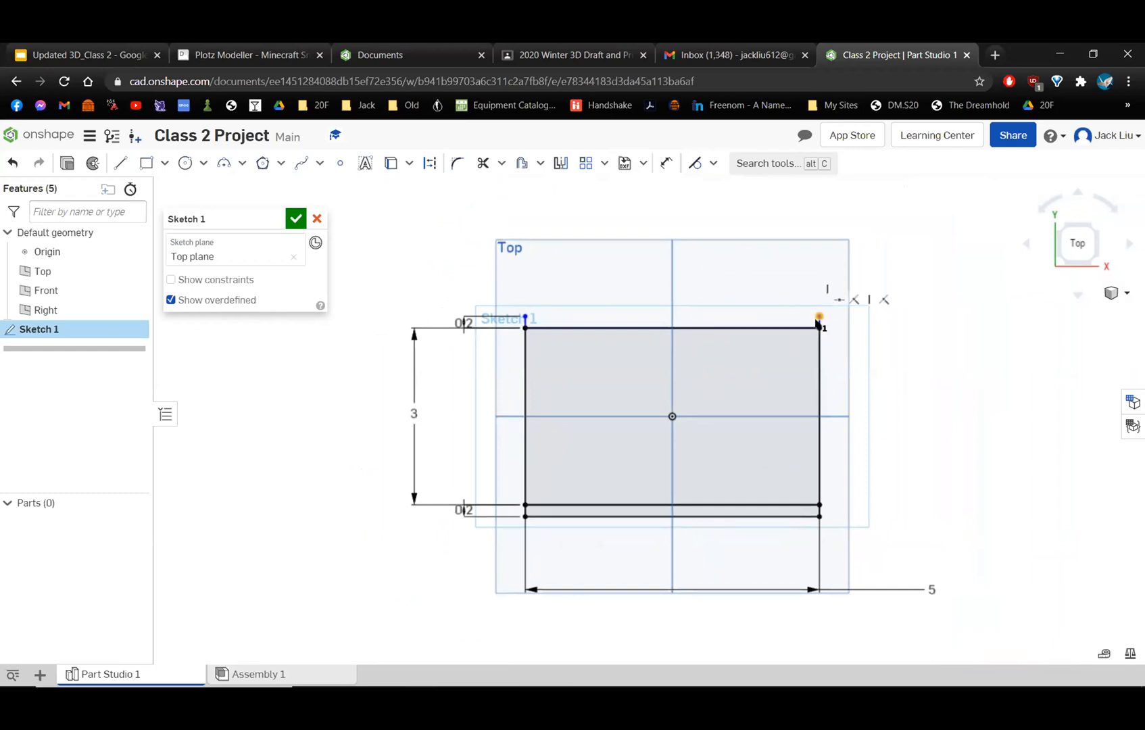
left_click(819, 317)
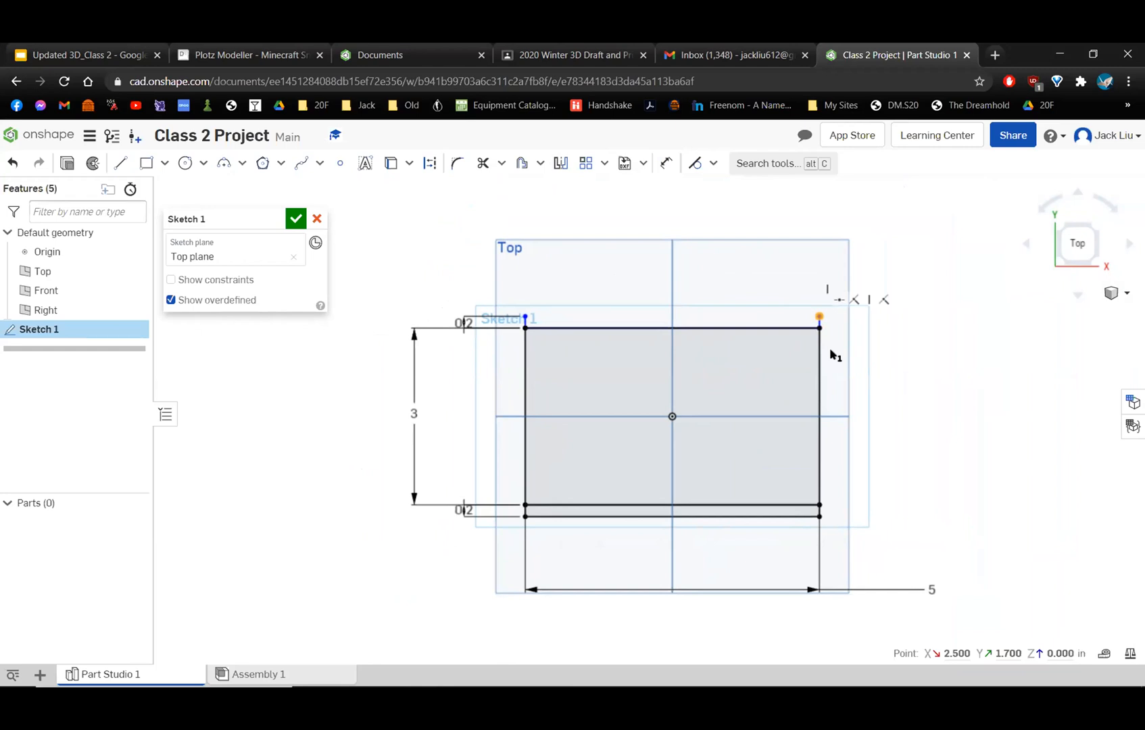
scroll(737, 379, "down", 2)
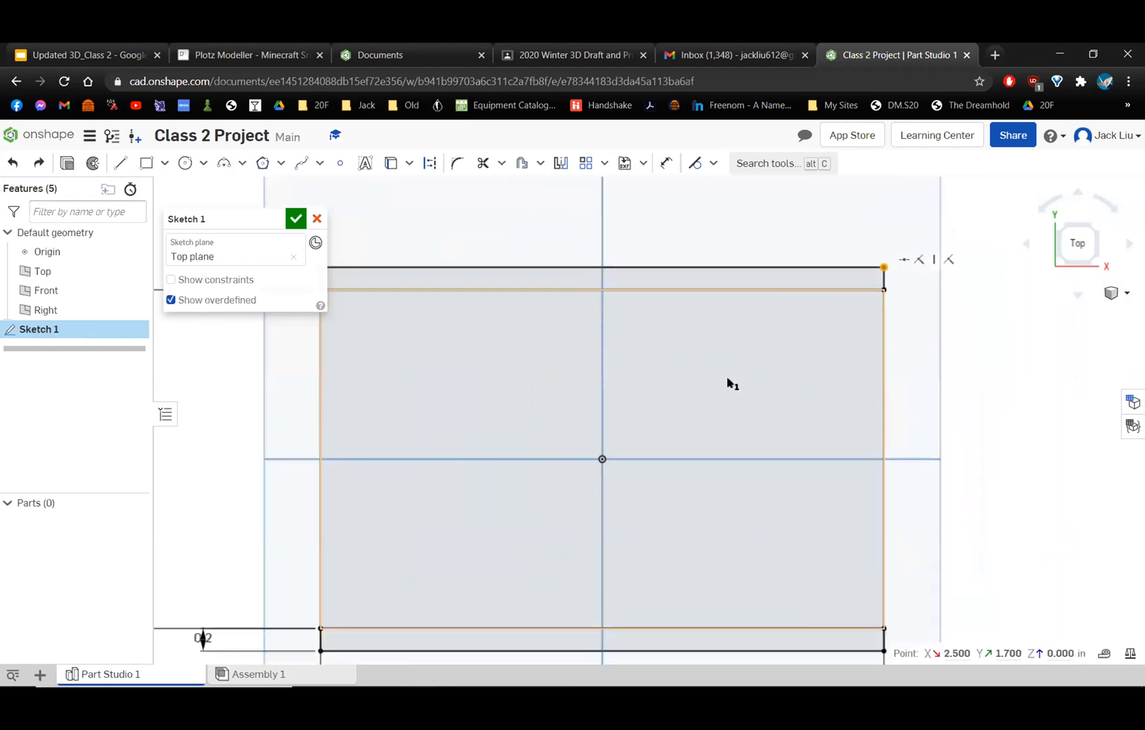
scroll(714, 391, "up", 2)
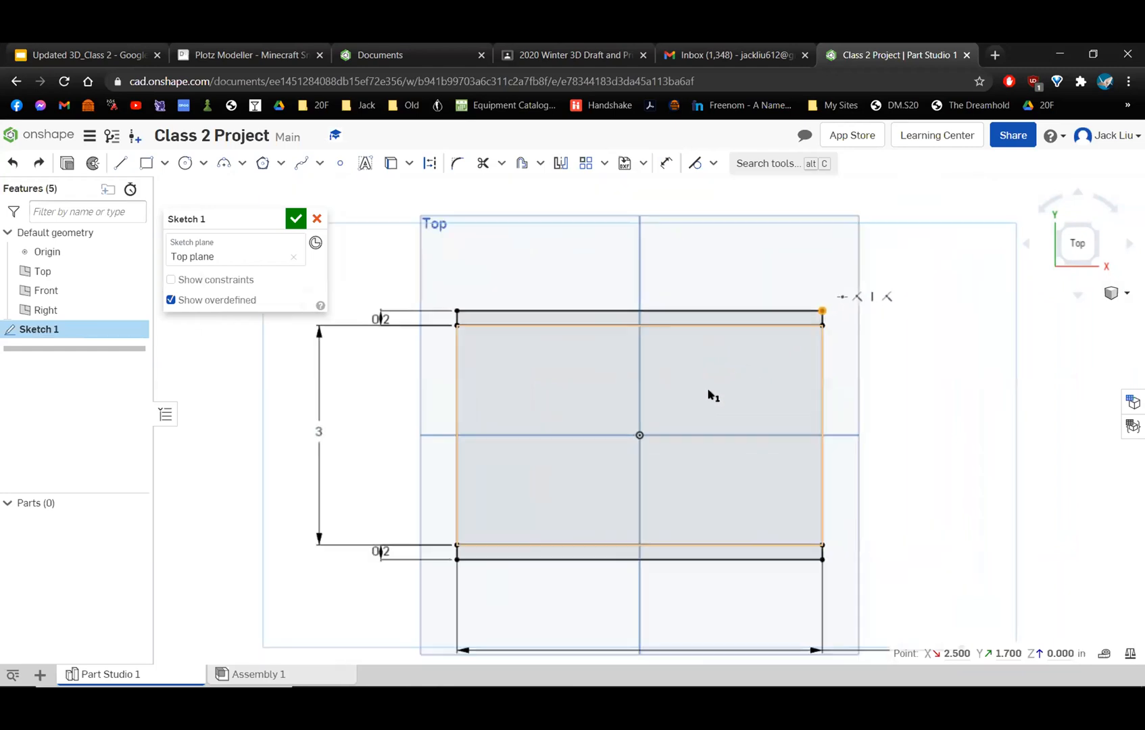
View the constraints at the origin and the list of available sketch constraint types.
left_click(639, 436)
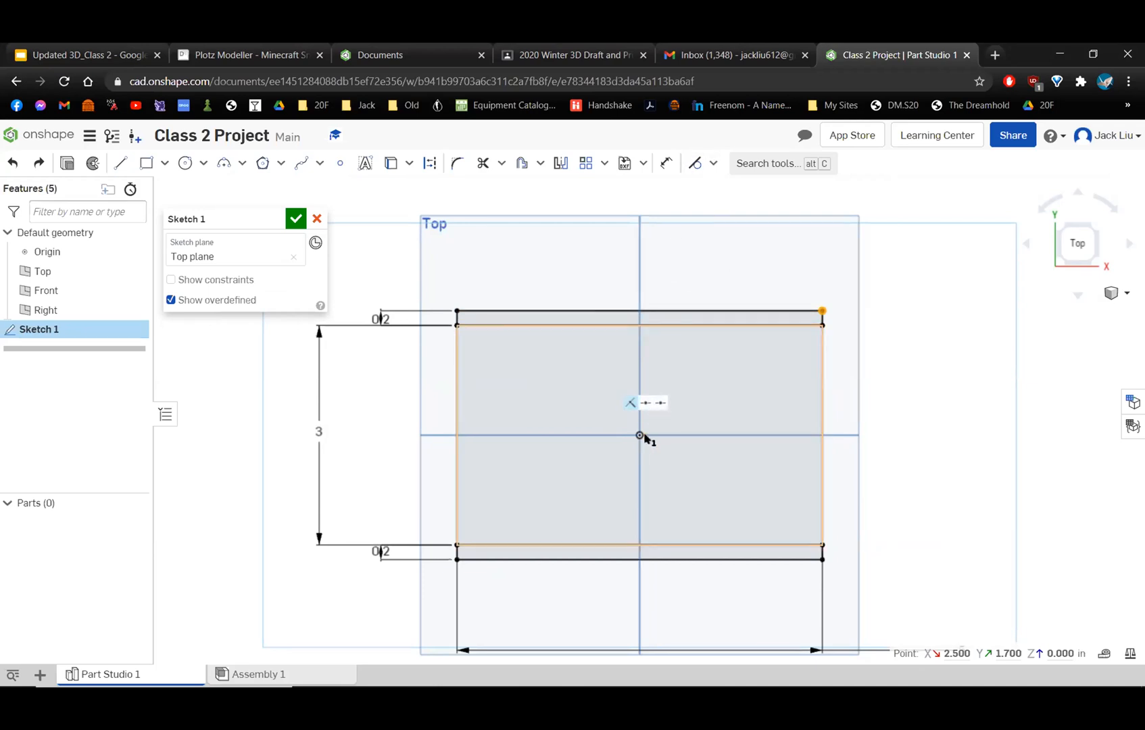
scroll(662, 434, "up", 2)
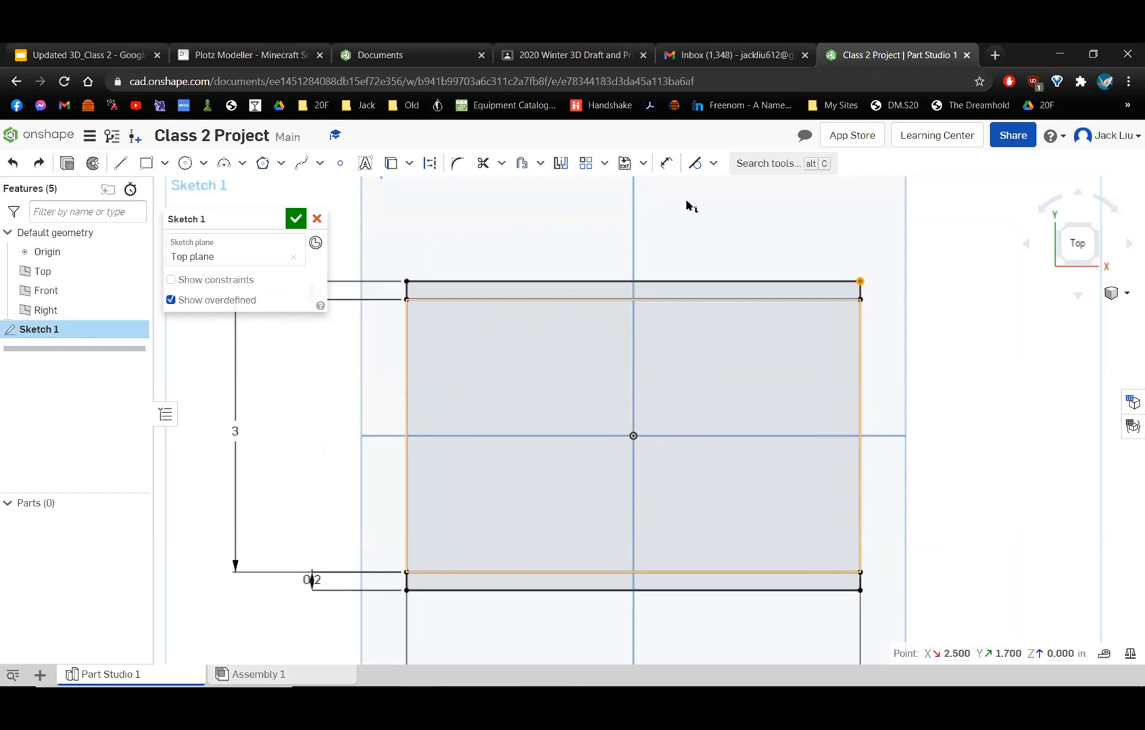
left_click(710, 165)
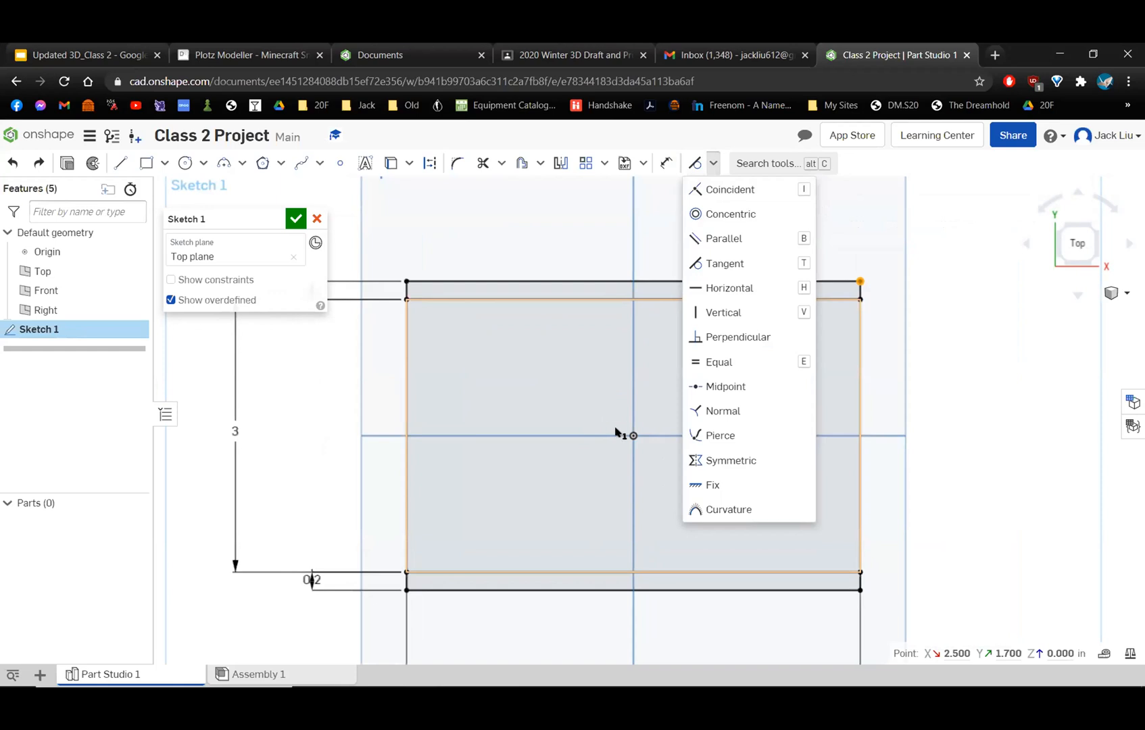
left_click(709, 166)
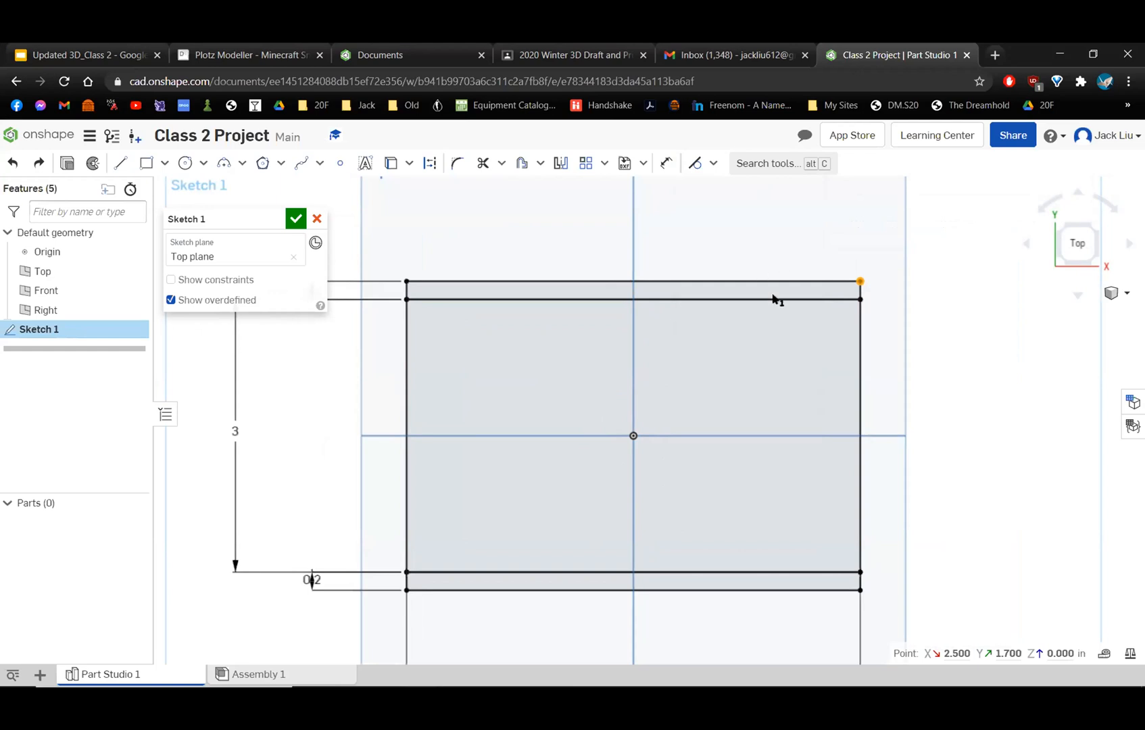
Accept and close the rectangle sketch on the Top plane.
key("f")
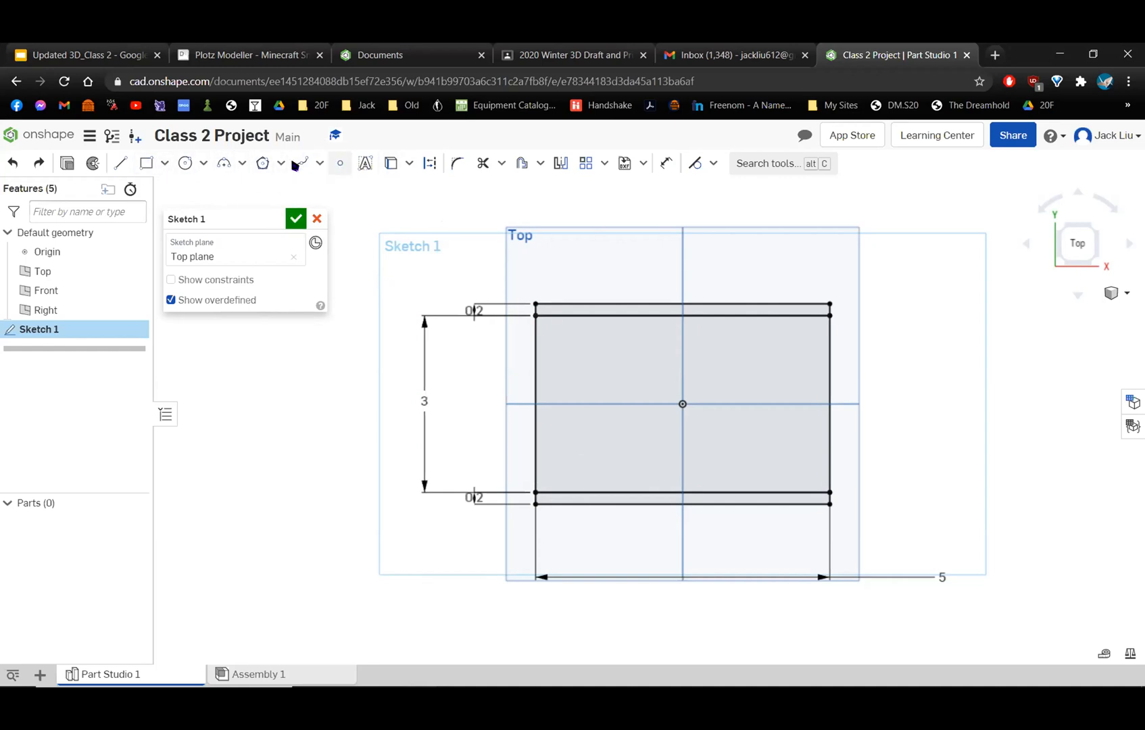
left_click(295, 218)
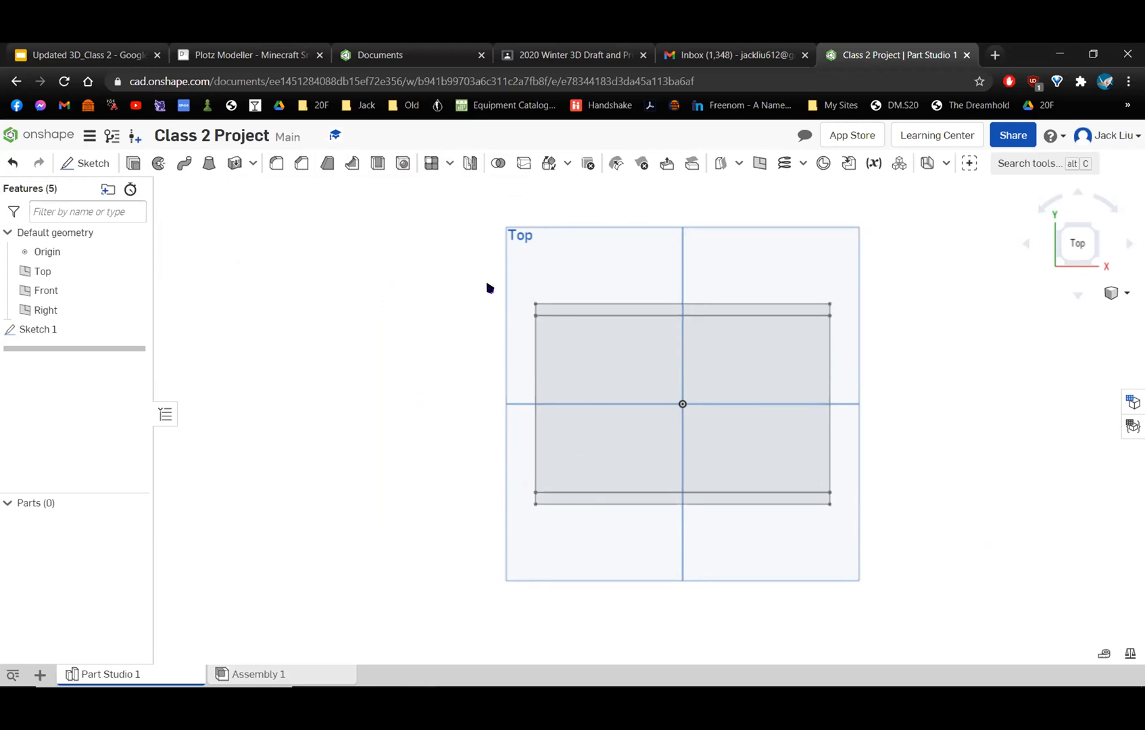
mouse_move(818, 540)
right_mouse_down()
mouse_move(764, 460)
mouse_move(782, 485)
mouse_move(856, 430)
mouse_move(861, 497)
mouse_move(853, 392)
mouse_move(790, 406)
mouse_move(754, 467)
mouse_move(765, 526)
mouse_move(714, 544)
mouse_move(693, 513)
mouse_move(744, 453)
right_mouse_up()
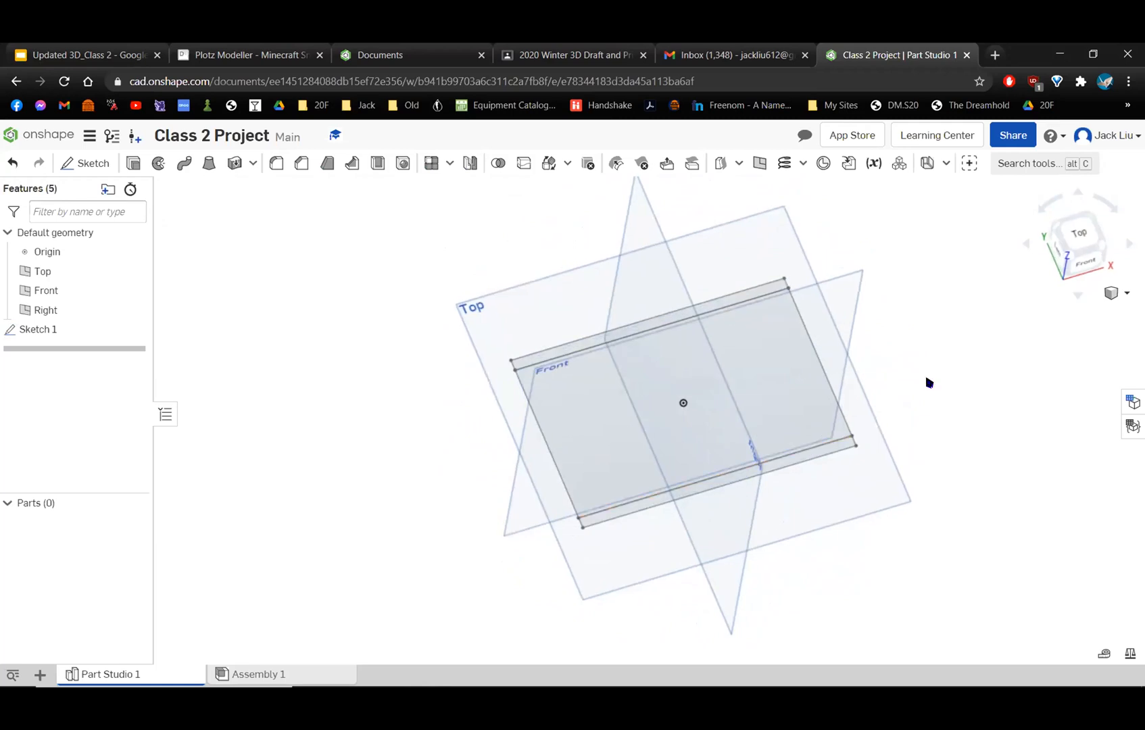
Start a new solid Extrude using only the narrow upper and lower strips of the rectangle sketch as its regions.
left_click(1079, 233)
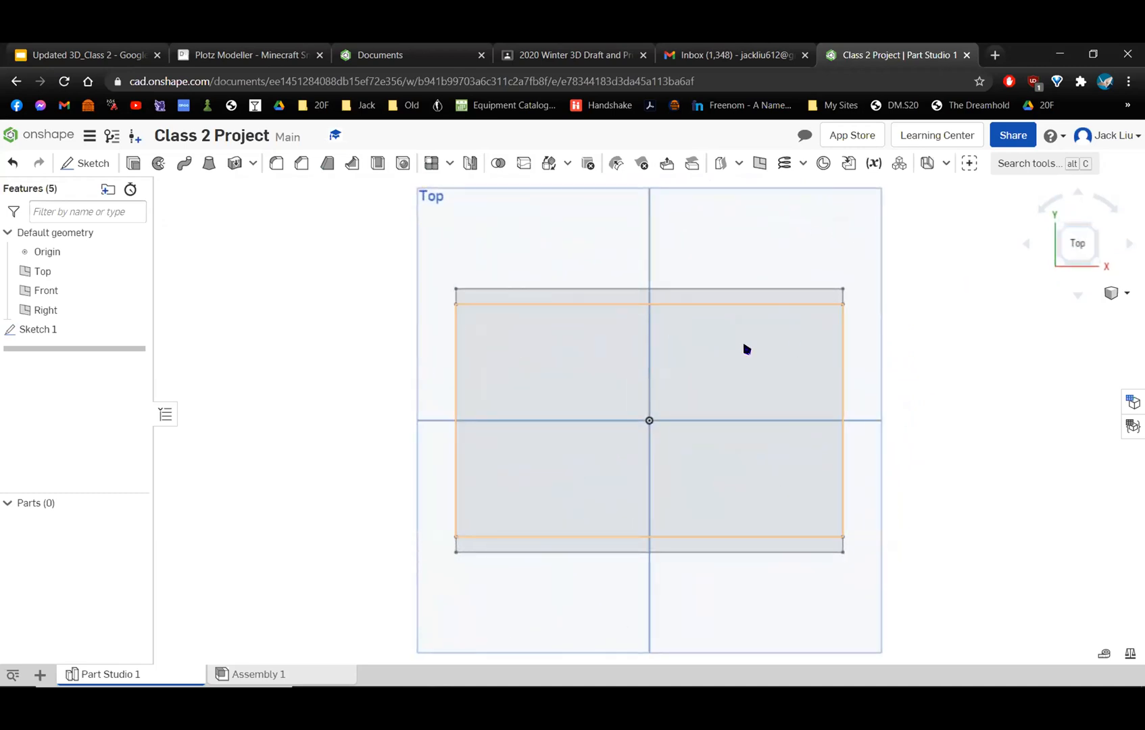
right_click_drag(734, 565, 729, 510)
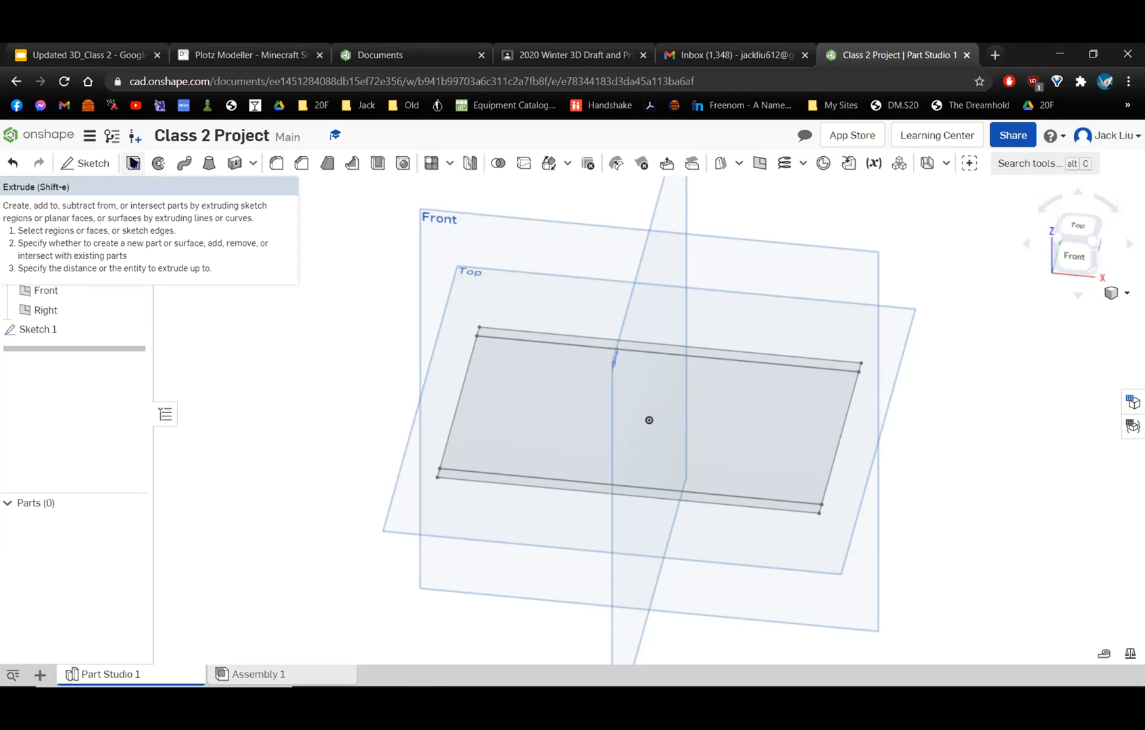
left_click(133, 163)
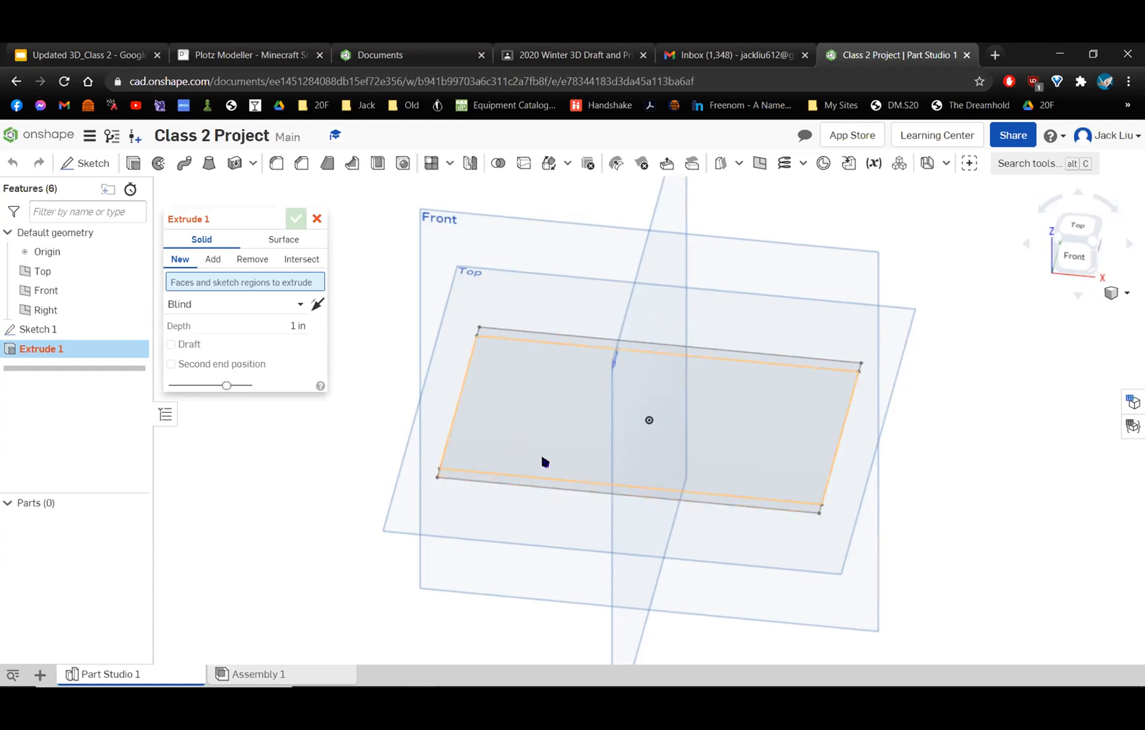
scroll(524, 558, "up", 2)
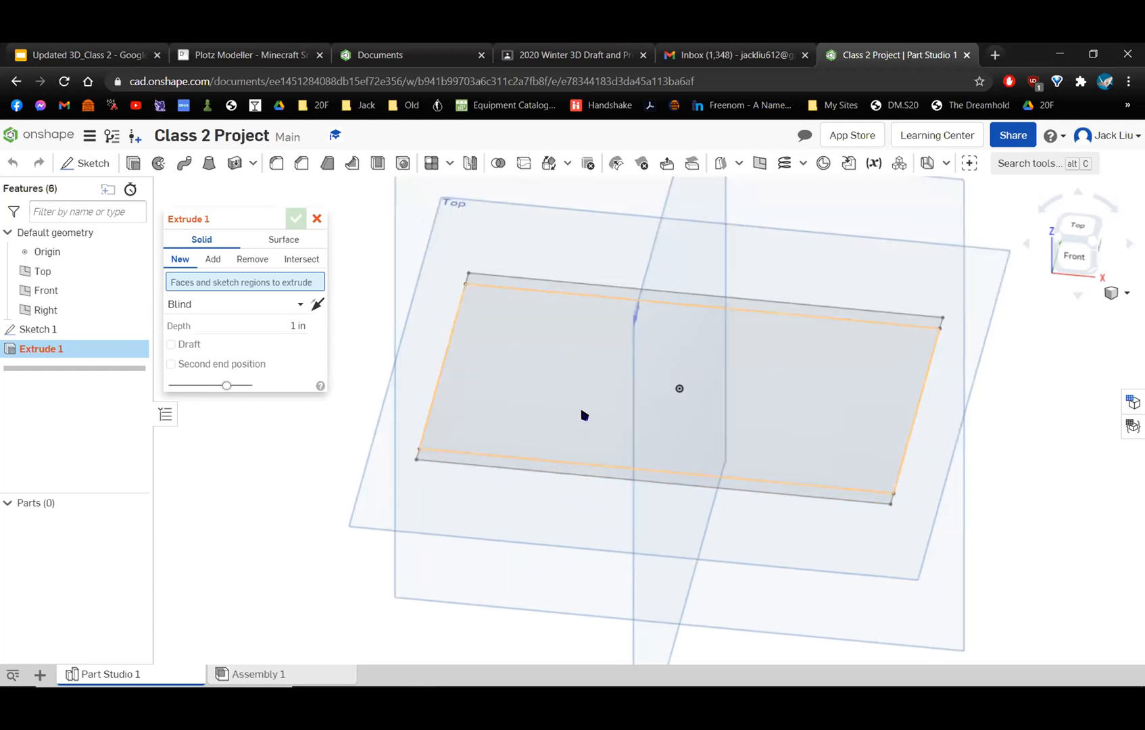
right_click_drag(584, 416, 581, 423)
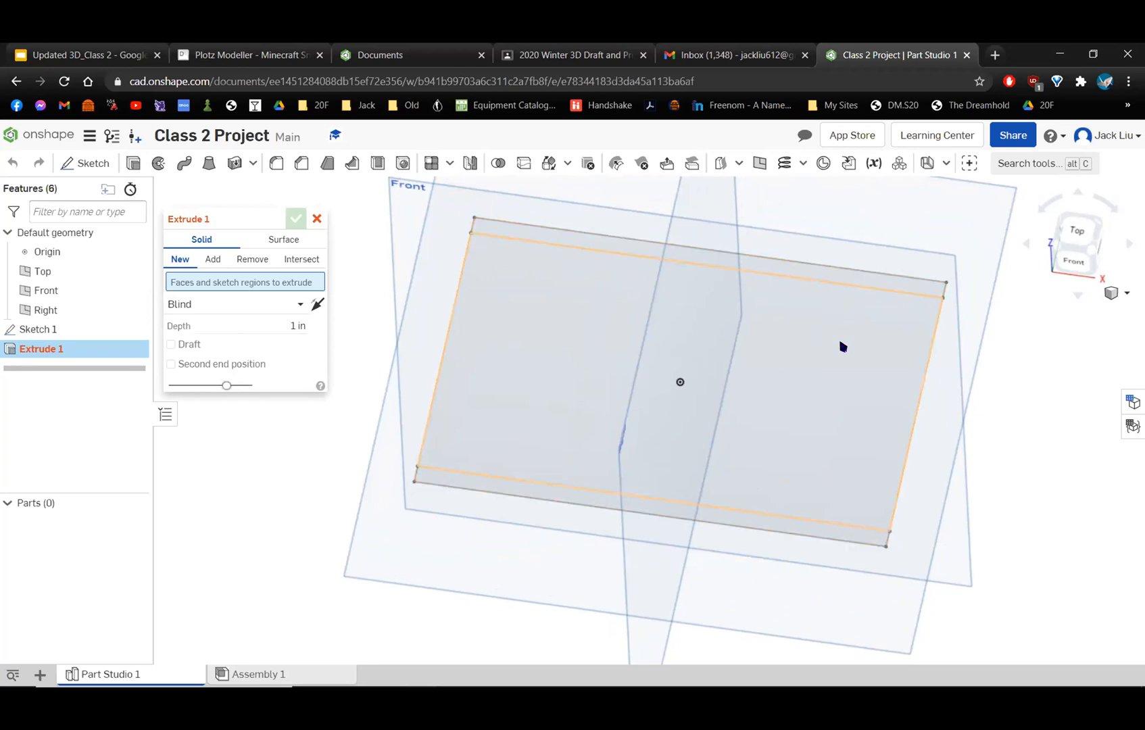
left_click(852, 279)
left_click(768, 528)
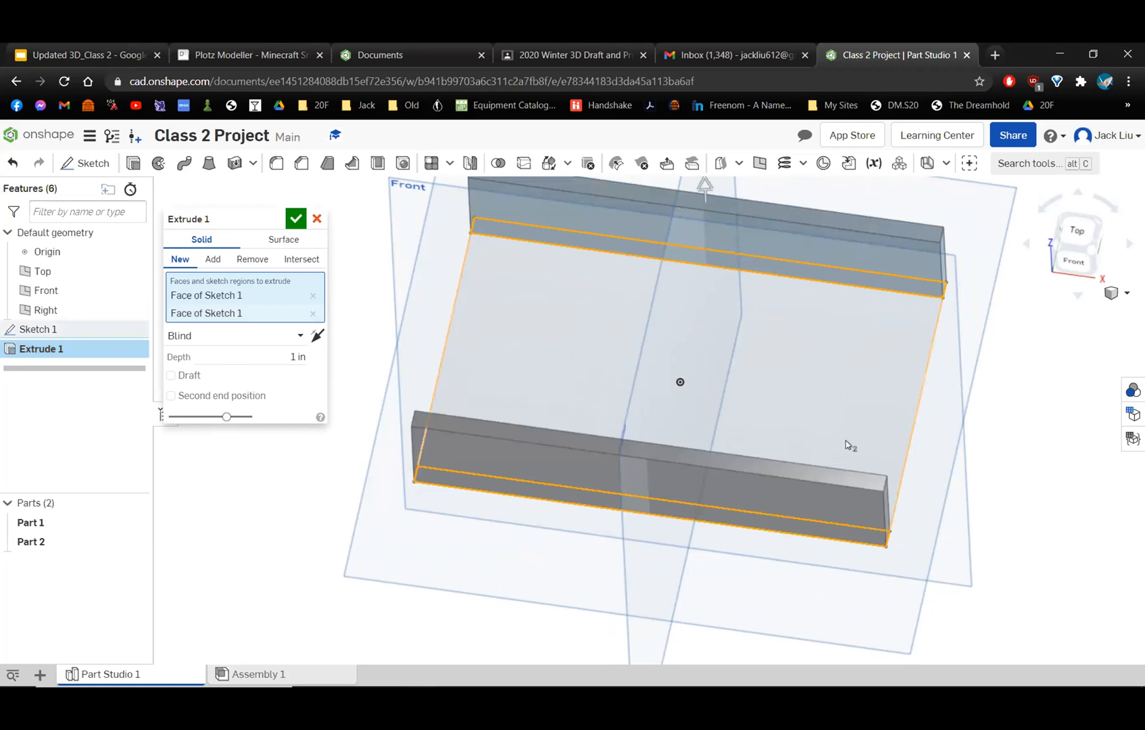
left_click(852, 450)
left_click(823, 289)
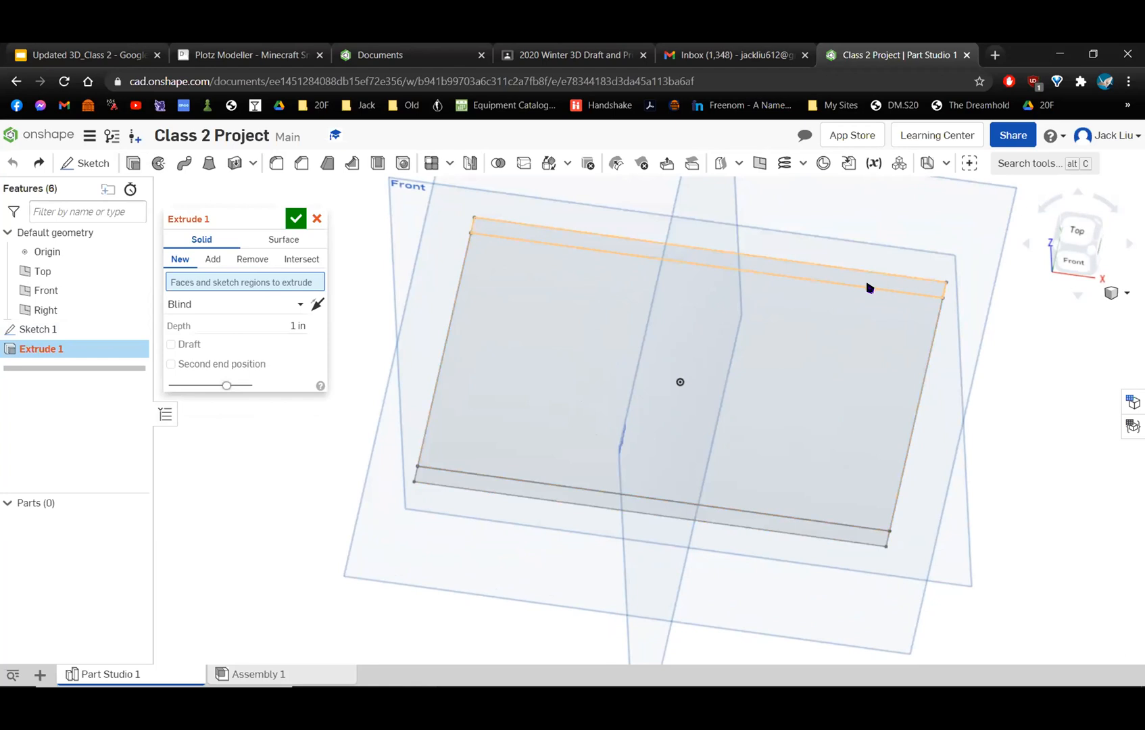
left_click(660, 253)
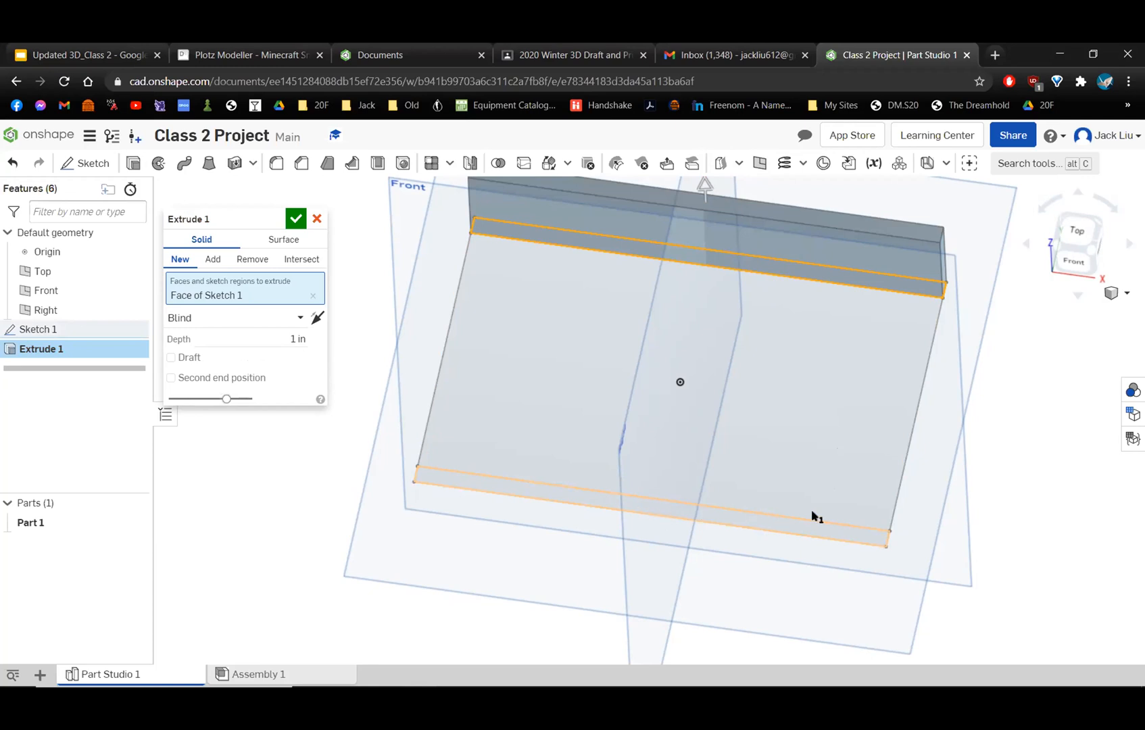
left_click(735, 522)
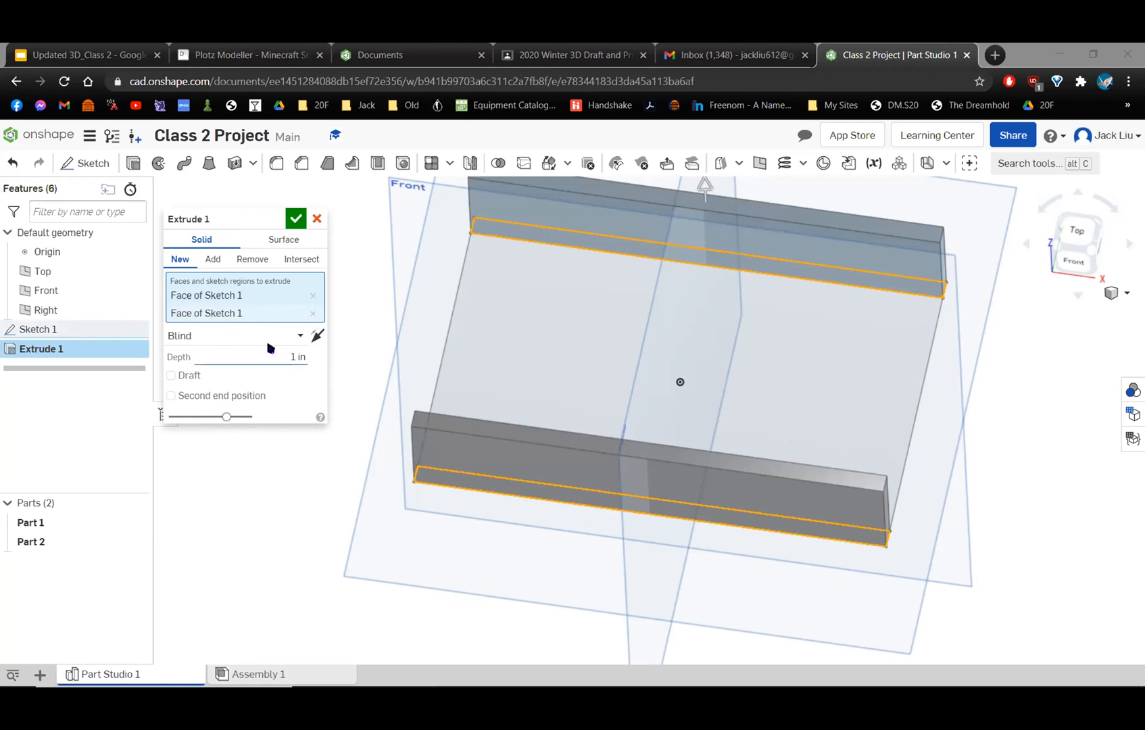
Set the blind extrusion depth of both strips to 3 in and accept the extrusion.
right_click_drag(846, 421, 814, 400)
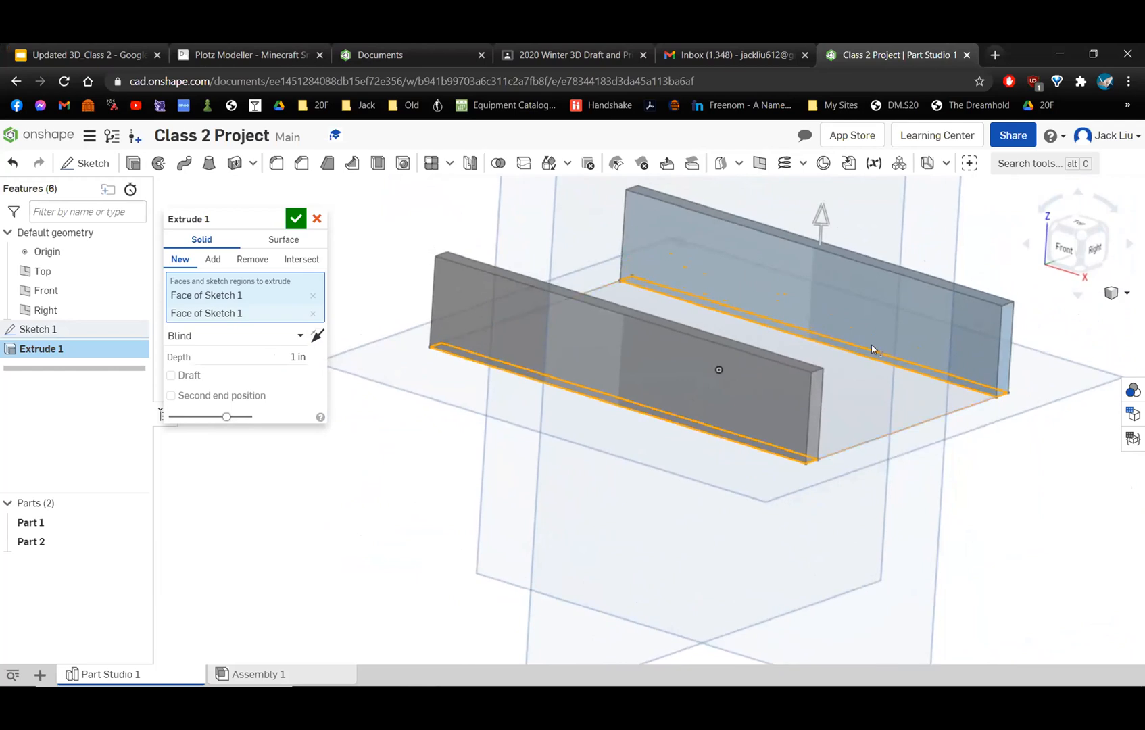
scroll(871, 347, "down", 3)
middle_click_drag(946, 253, 868, 307)
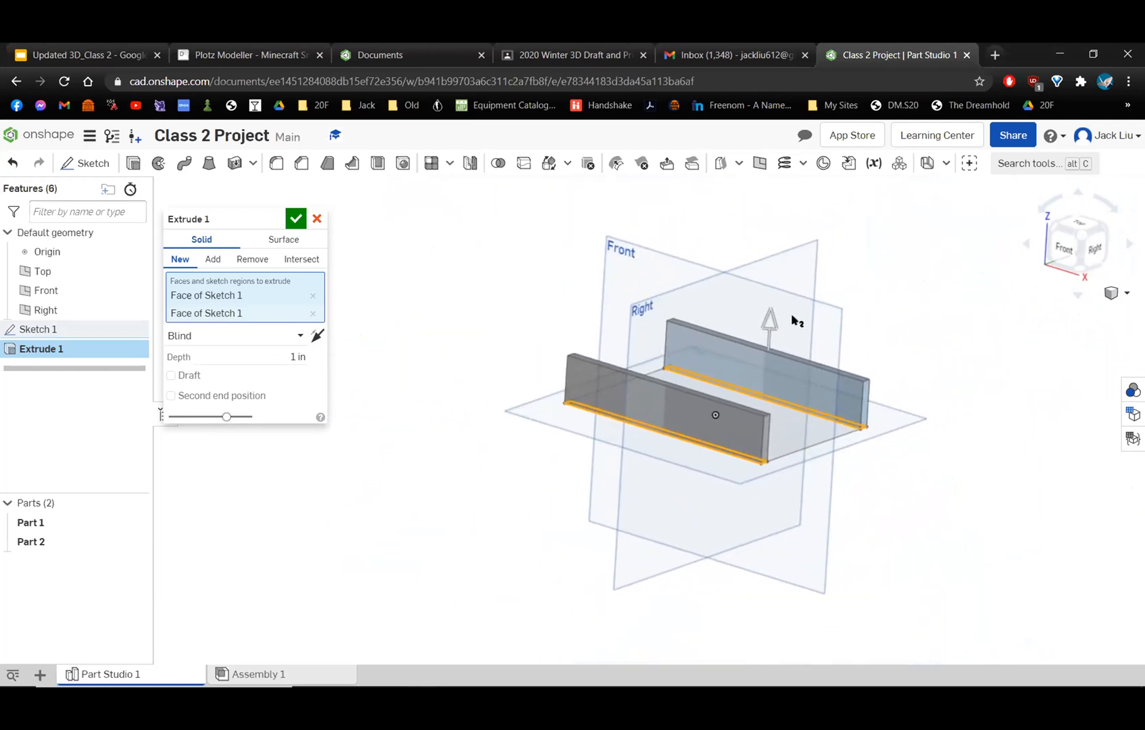
left_click_drag(773, 319, 795, 230)
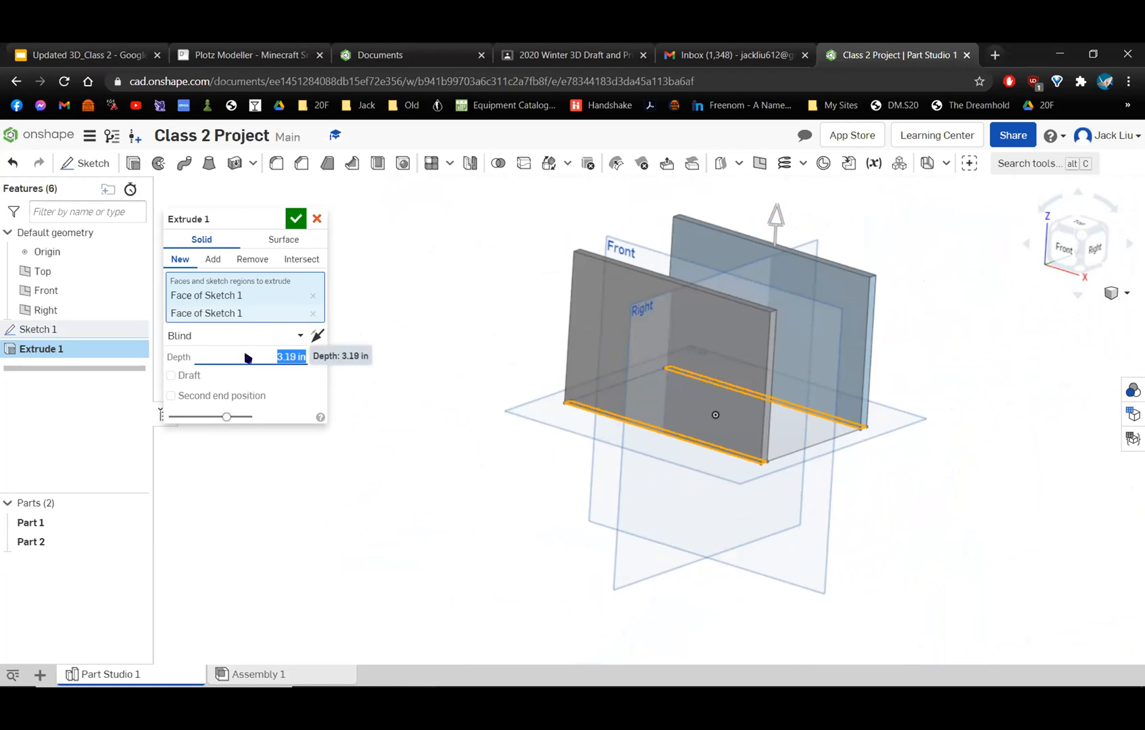
mouse_move(791, 357)
right_mouse_down()
mouse_move(731, 366)
mouse_move(776, 373)
right_mouse_up()
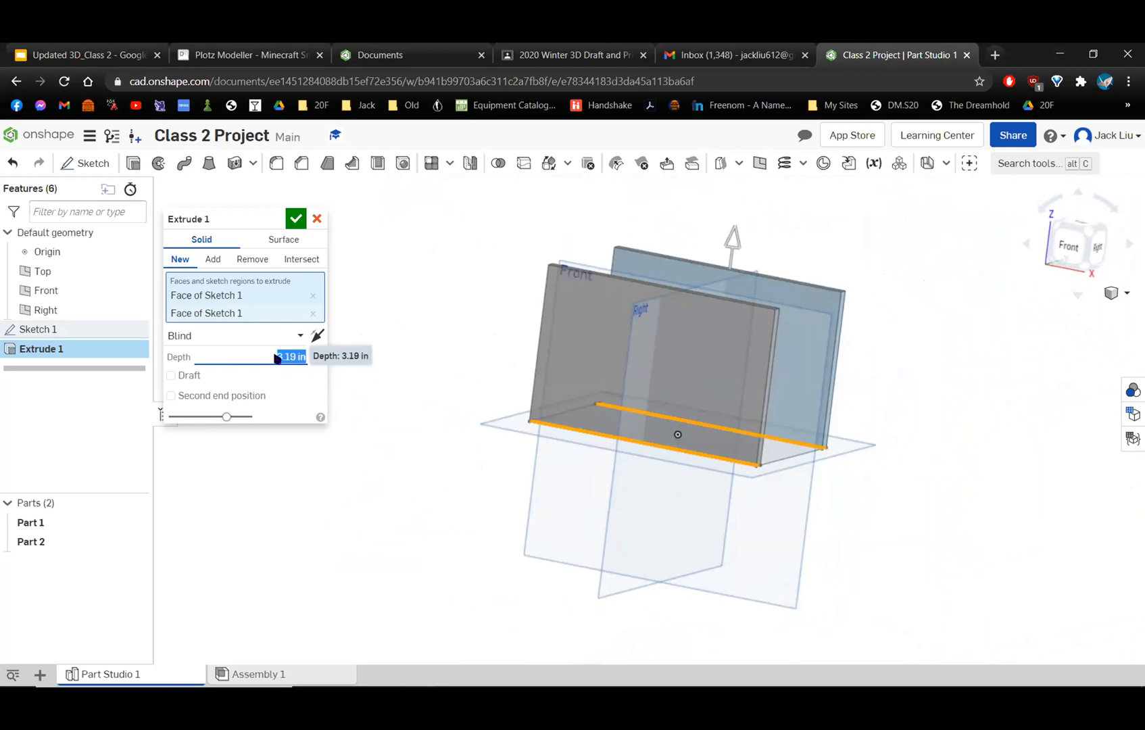
type("33")
key("Return")
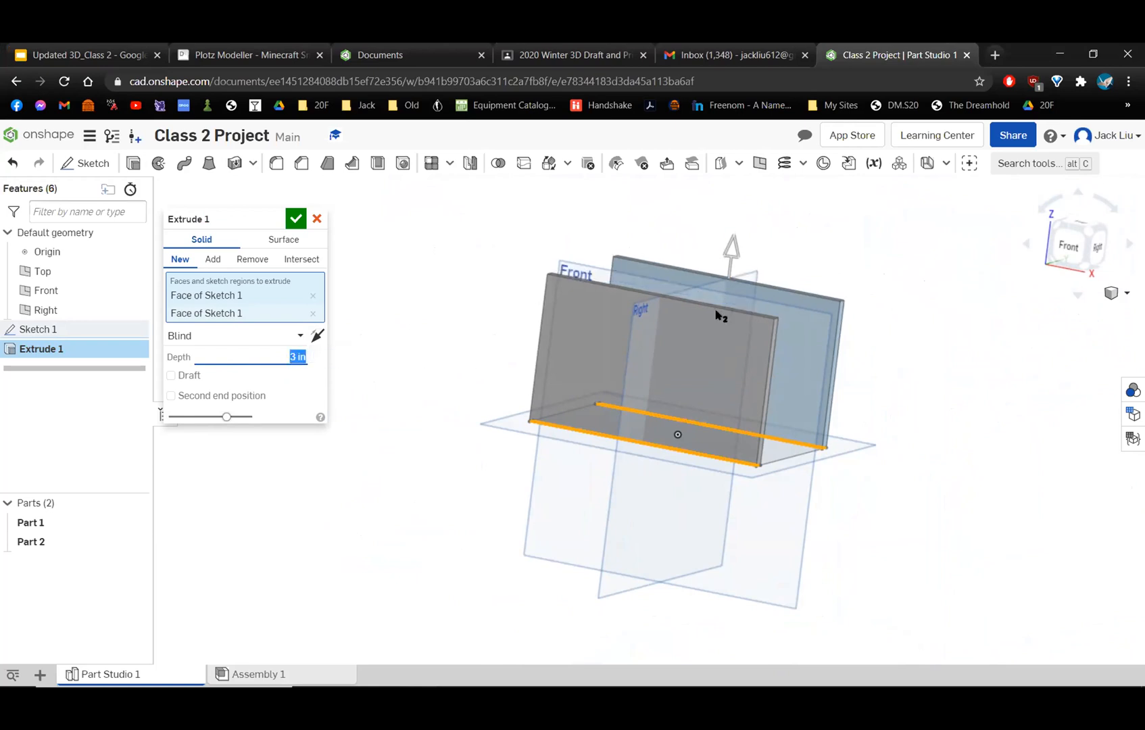
left_click(298, 376)
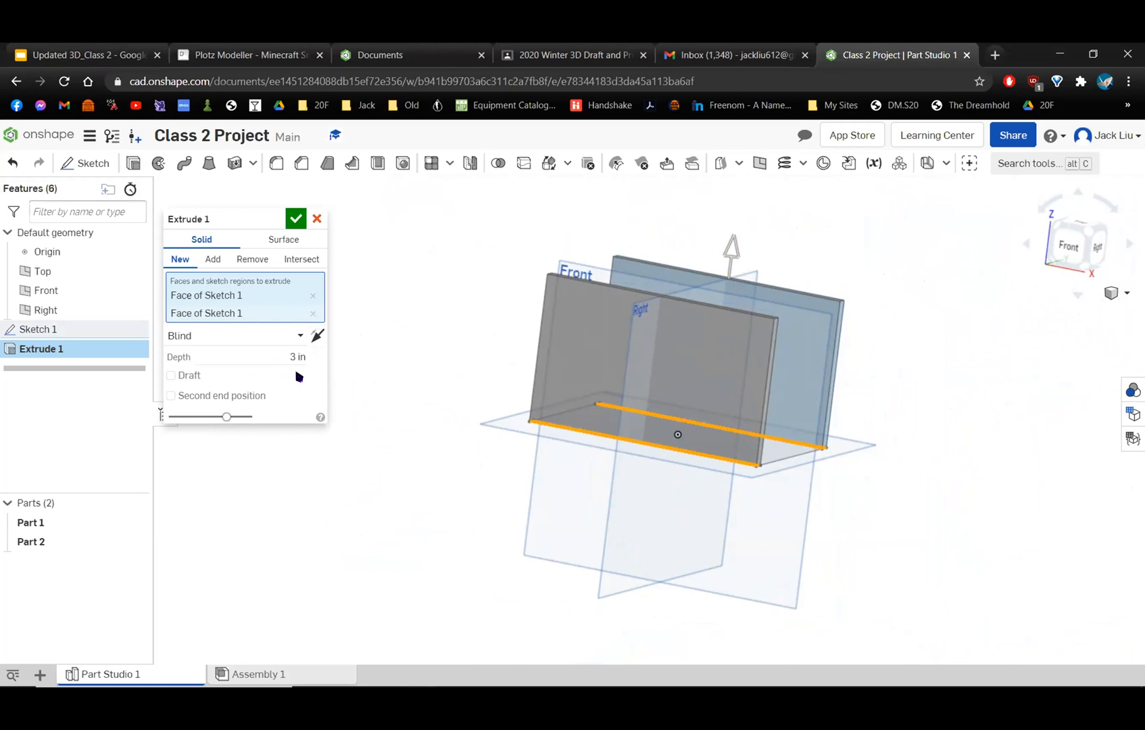
left_click(295, 218)
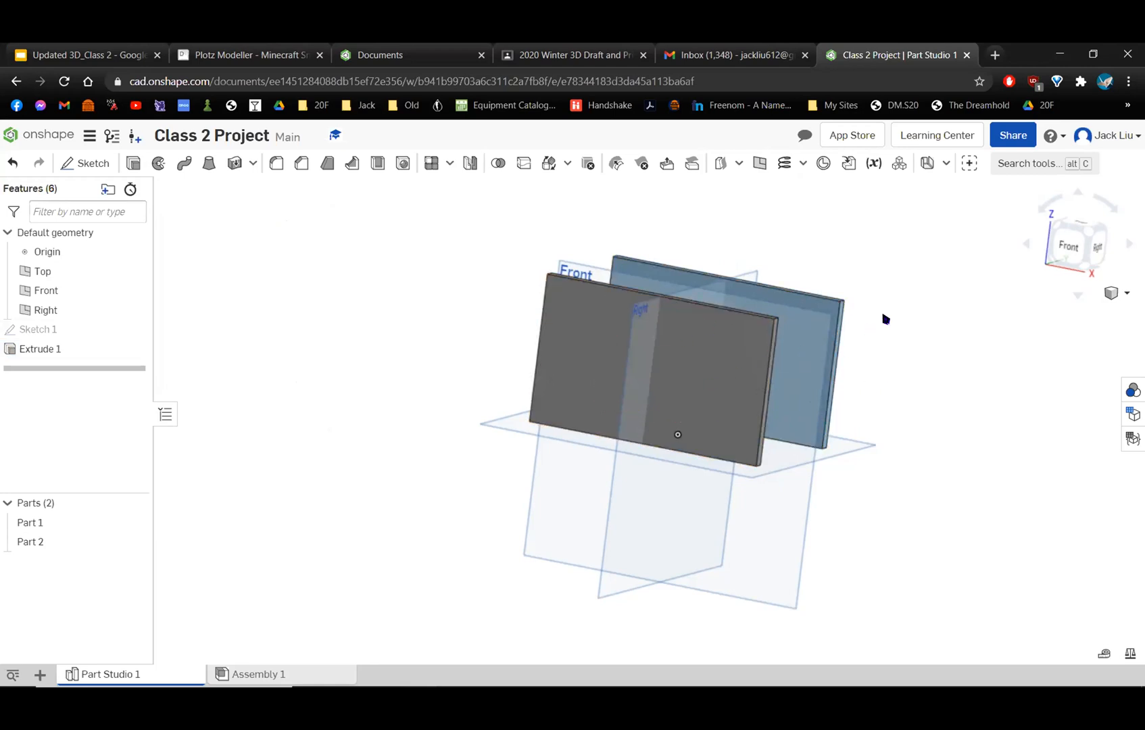
Examine the two extruded walls from several angles, hiding and showing Part 1 and Part 2 in turn.
scroll(890, 319, "up", 3)
right_click_drag(857, 343, 804, 341)
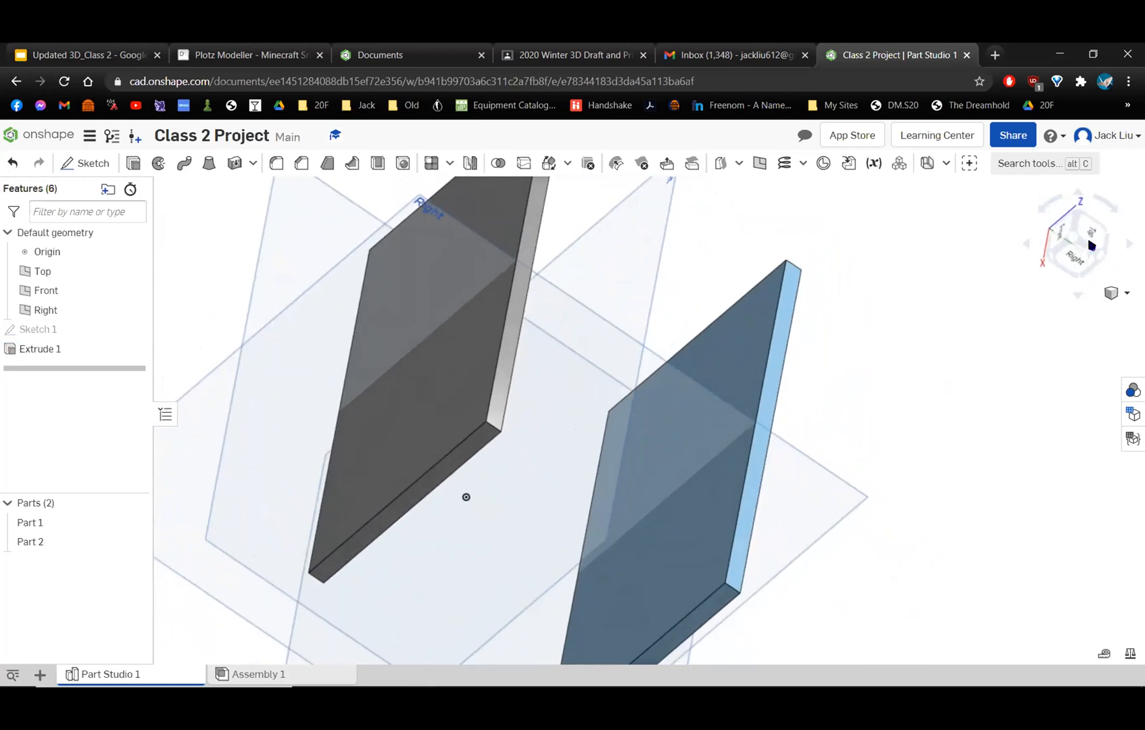
left_click(1069, 245)
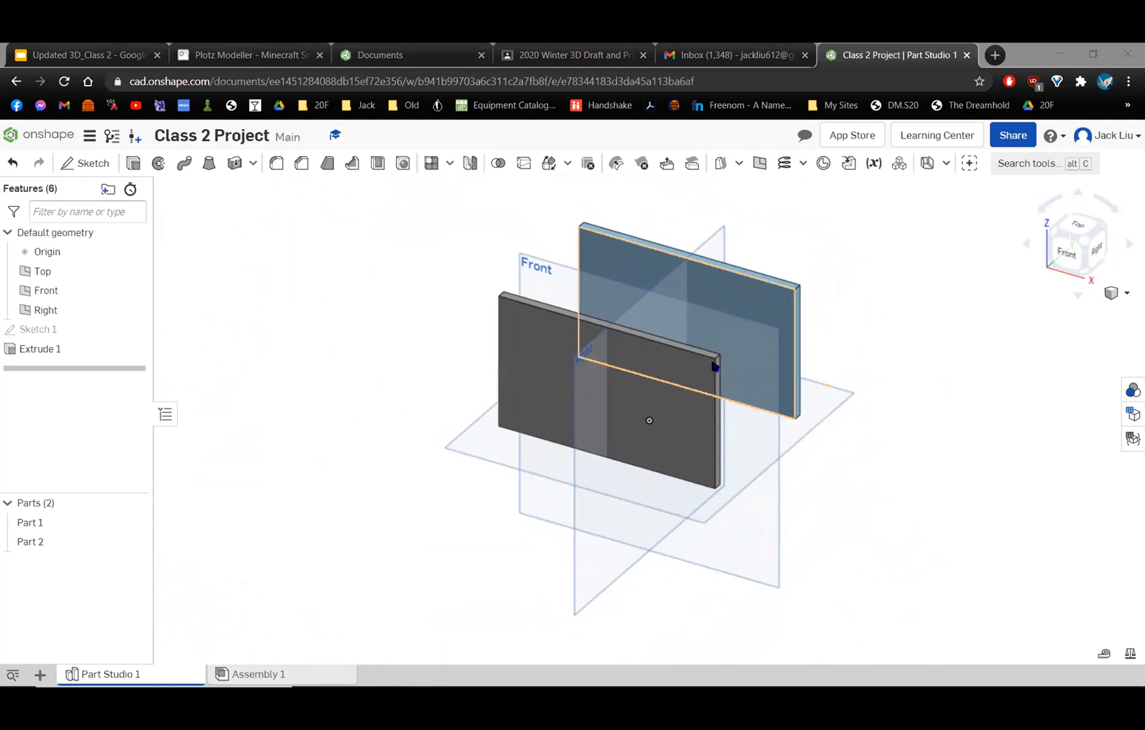
scroll(828, 462, "up", 2)
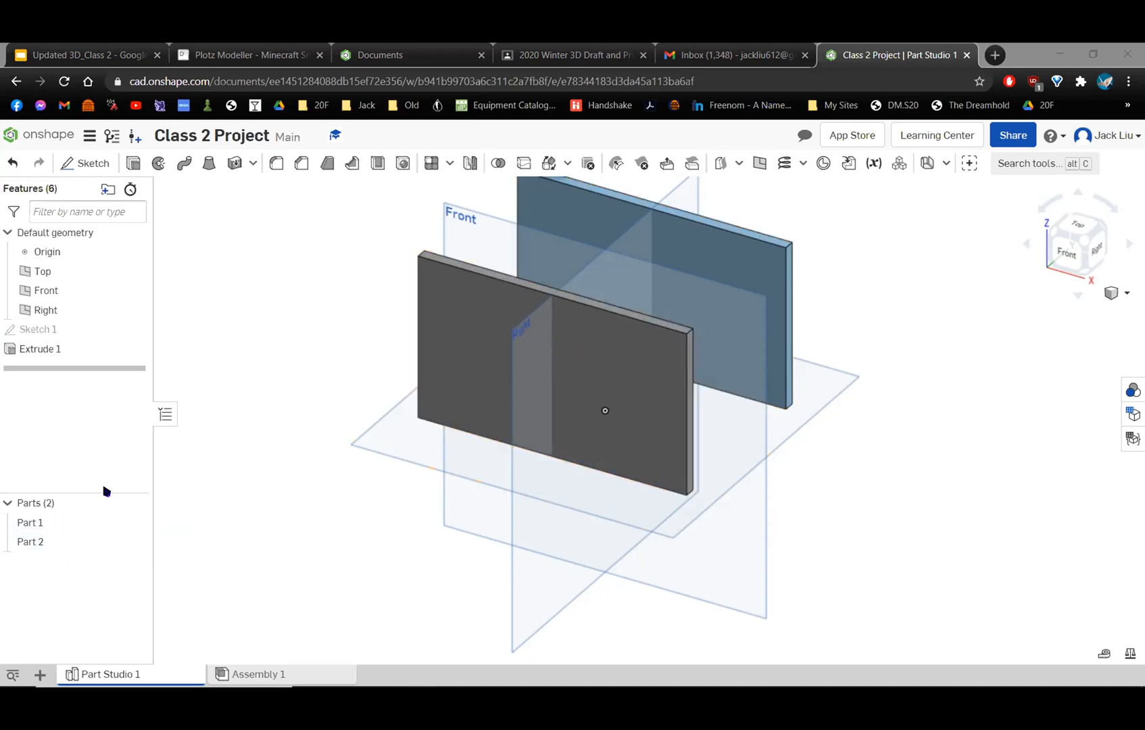
left_click(134, 525)
left_click(135, 524)
left_click(135, 542)
left_click(135, 542)
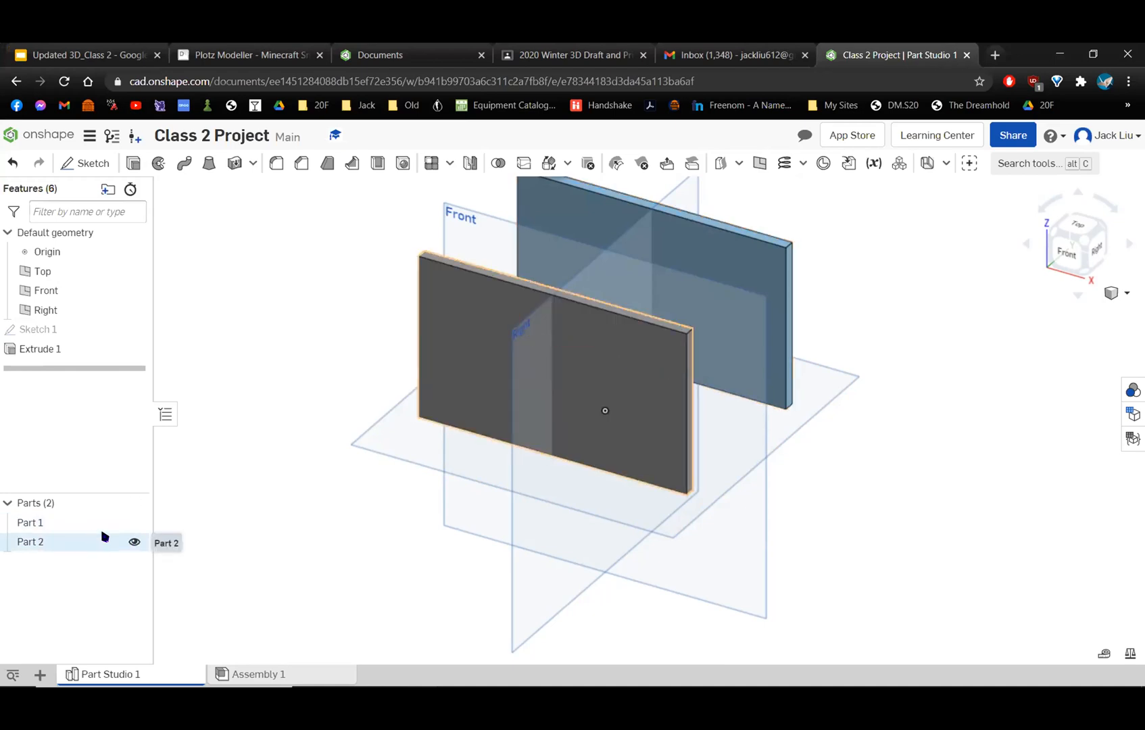
scroll(709, 404, "up", 3)
scroll(710, 403, "down", 3)
mouse_move(744, 404)
right_mouse_down()
mouse_move(698, 376)
mouse_move(680, 382)
mouse_move(685, 413)
mouse_move(705, 424)
mouse_move(729, 407)
mouse_move(800, 424)
mouse_move(769, 429)
mouse_move(749, 396)
mouse_move(741, 421)
mouse_move(716, 413)
mouse_move(745, 417)
right_mouse_up()
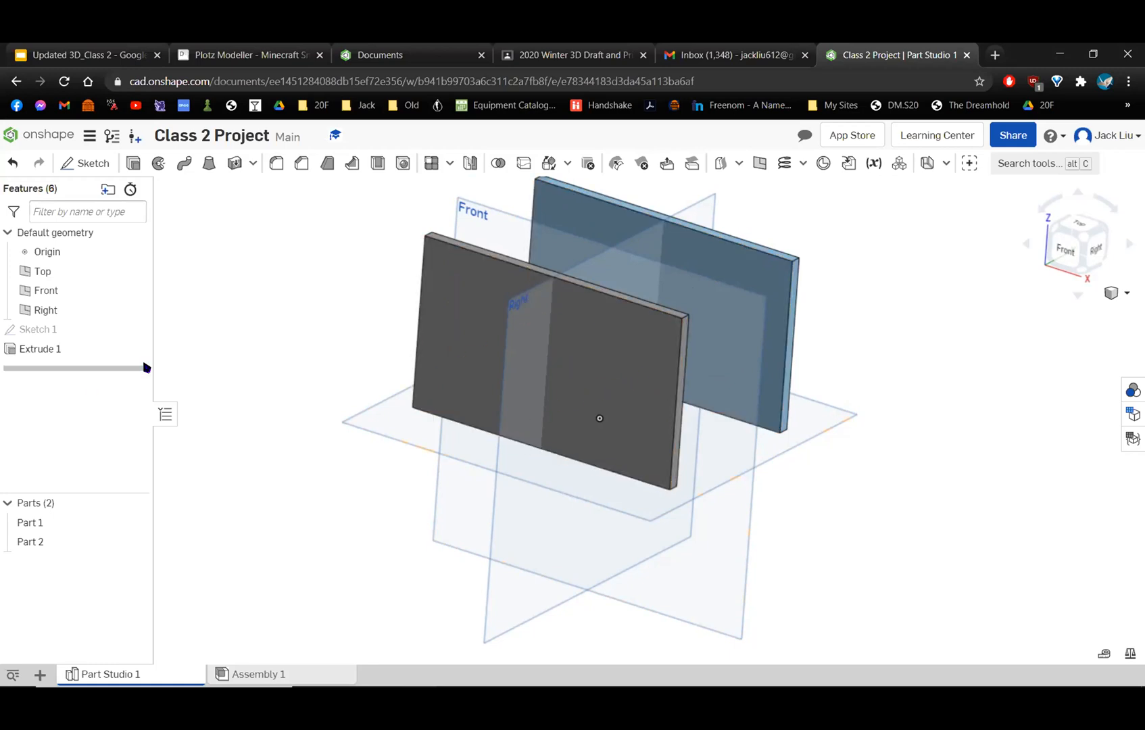
Edit the wall extrusion to try adding the large middle region, remove that region again, and accept the extrusion.
double_click(91, 352)
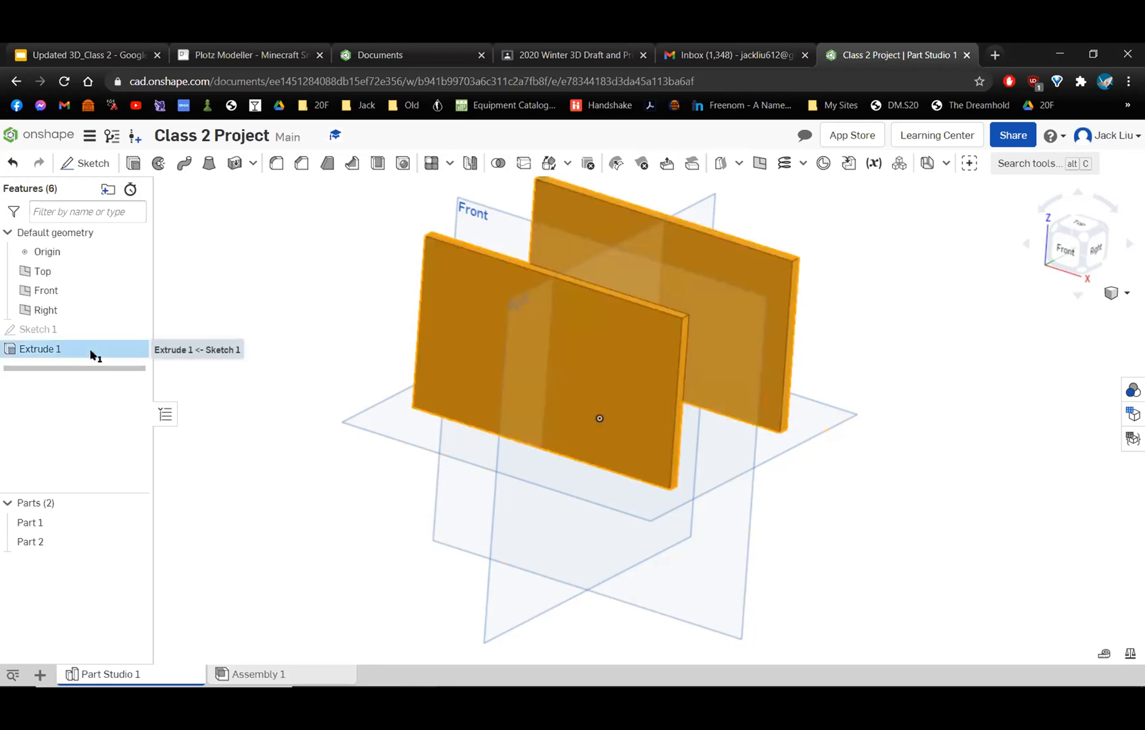
right_click_drag(660, 332, 660, 378)
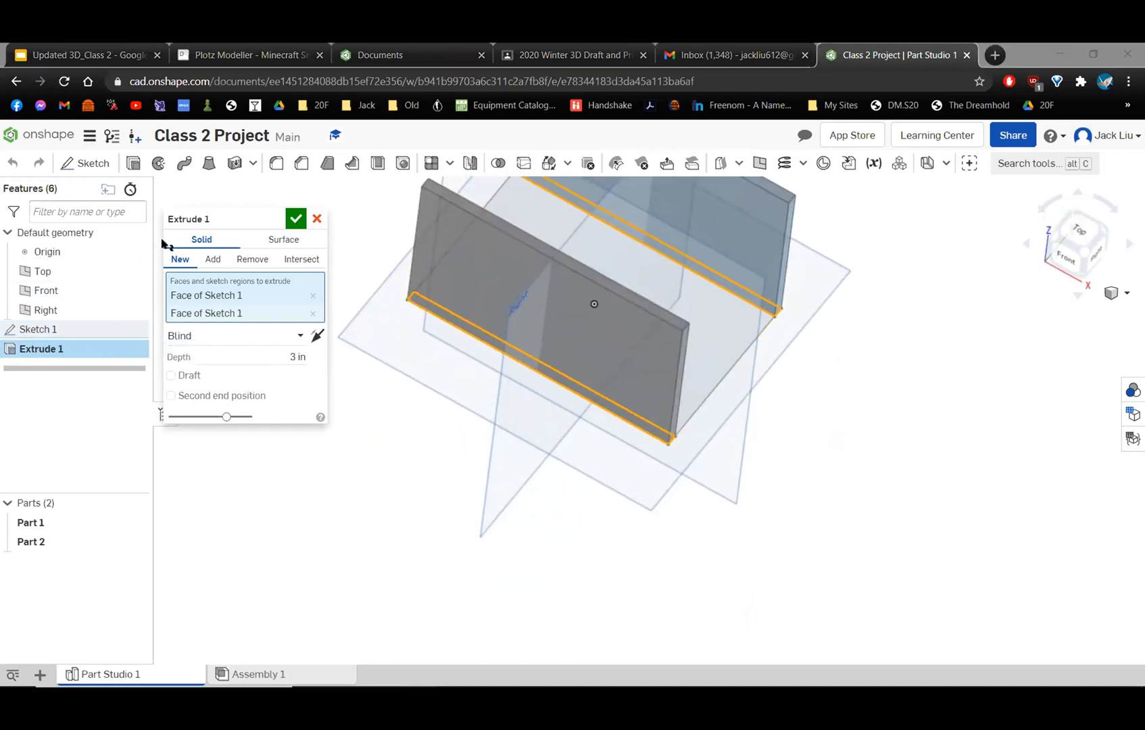
right_click_drag(768, 336, 742, 422)
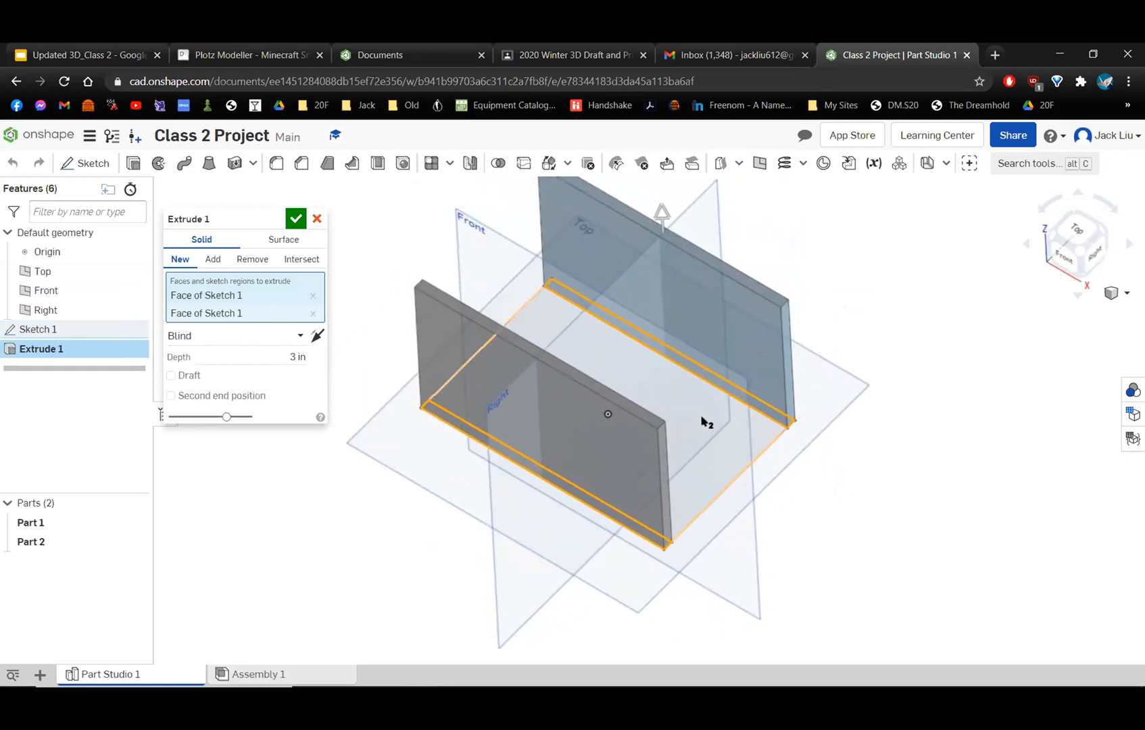
left_click(702, 418)
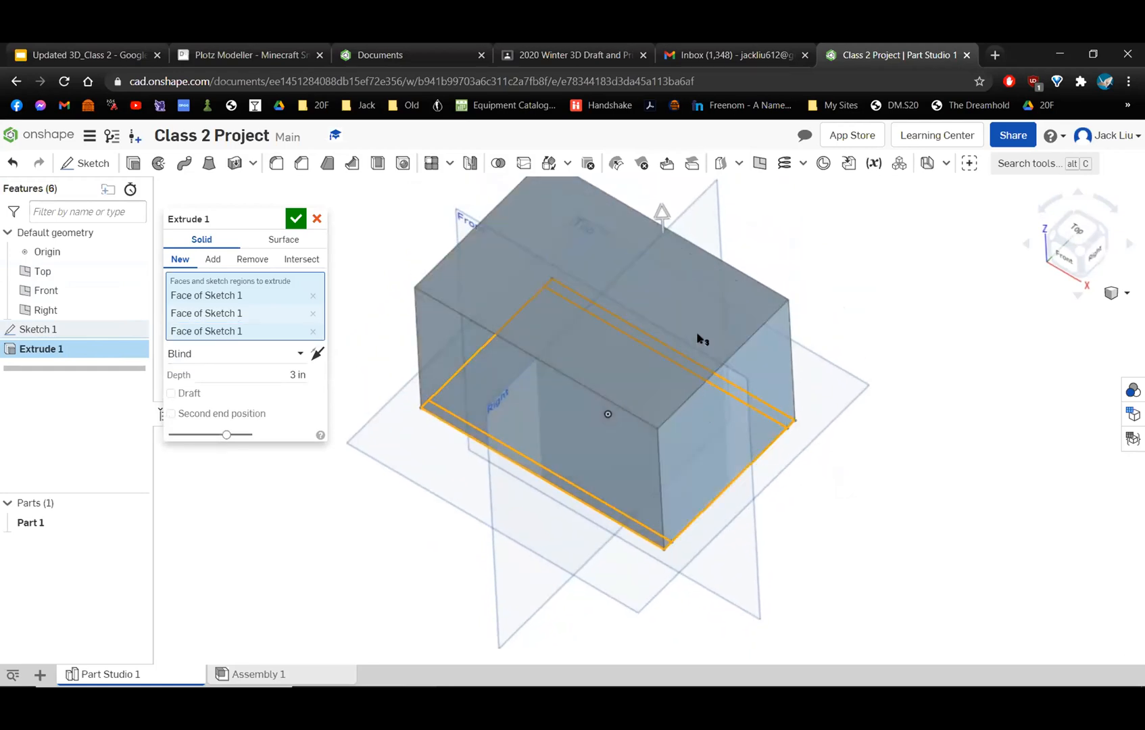
mouse_move(757, 440)
right_mouse_down()
mouse_move(716, 426)
mouse_move(729, 452)
mouse_move(755, 460)
right_mouse_up()
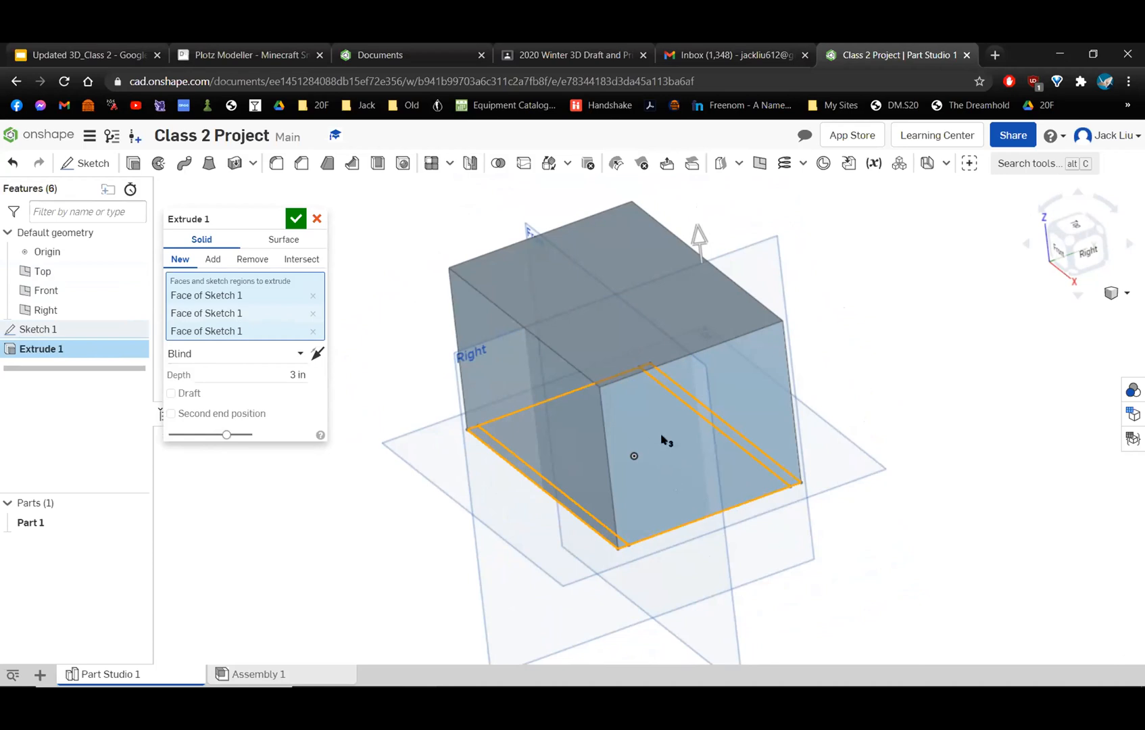
left_click(672, 461)
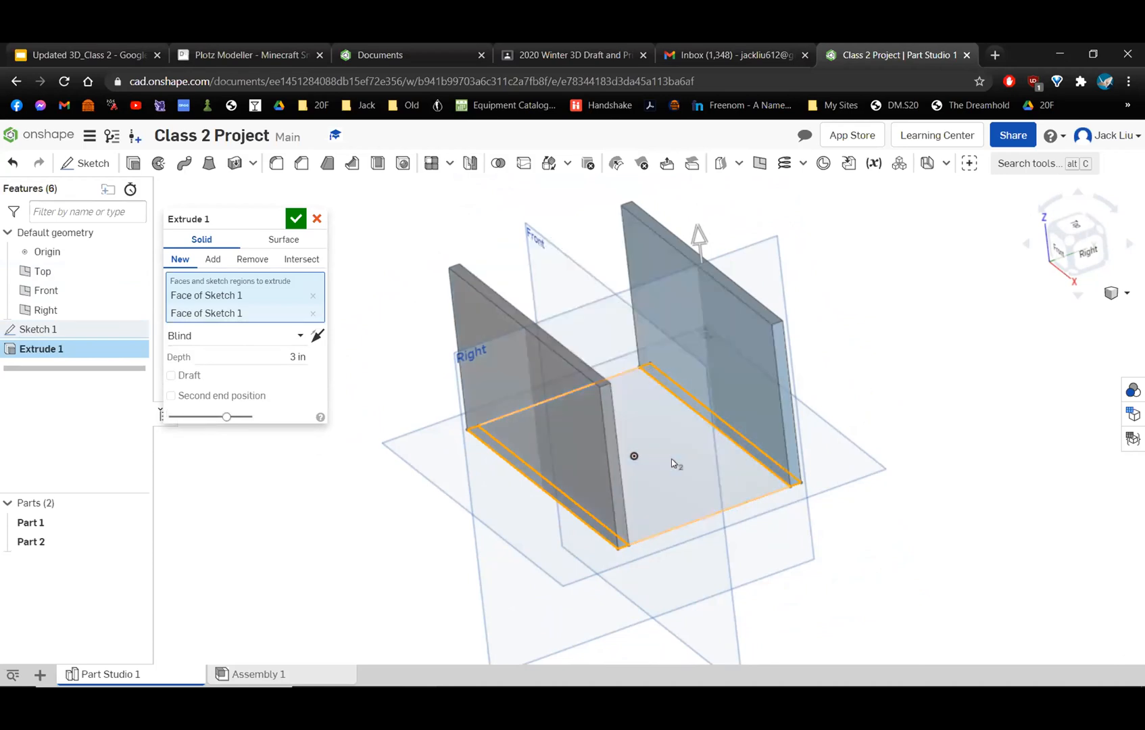
right_click_drag(683, 471, 708, 450)
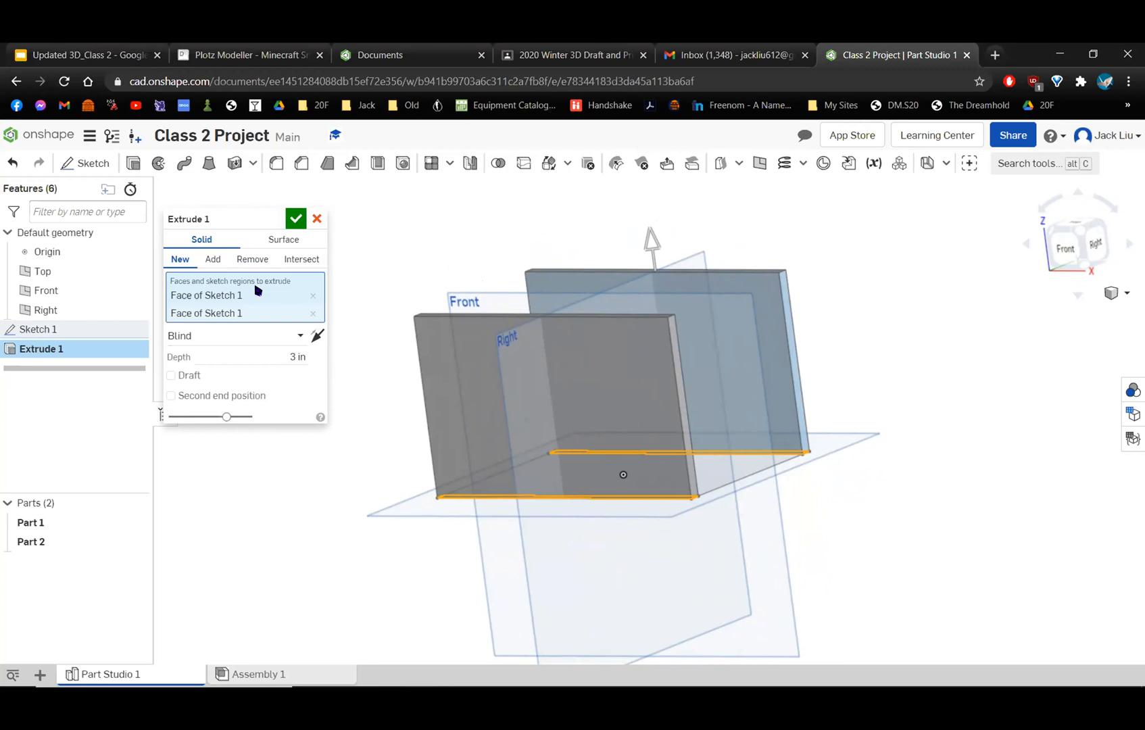
left_click(296, 219)
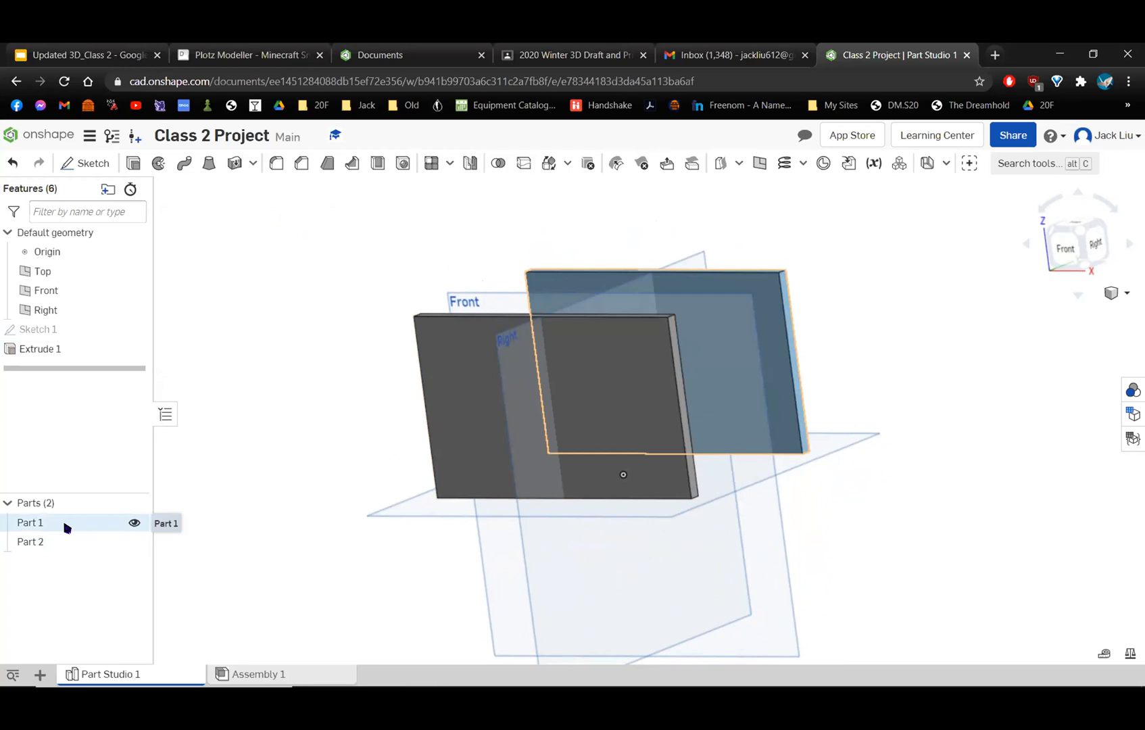
right_click_drag(700, 511, 659, 511)
right_click_drag(672, 407, 721, 414)
middle_click_drag(775, 302, 616, 233)
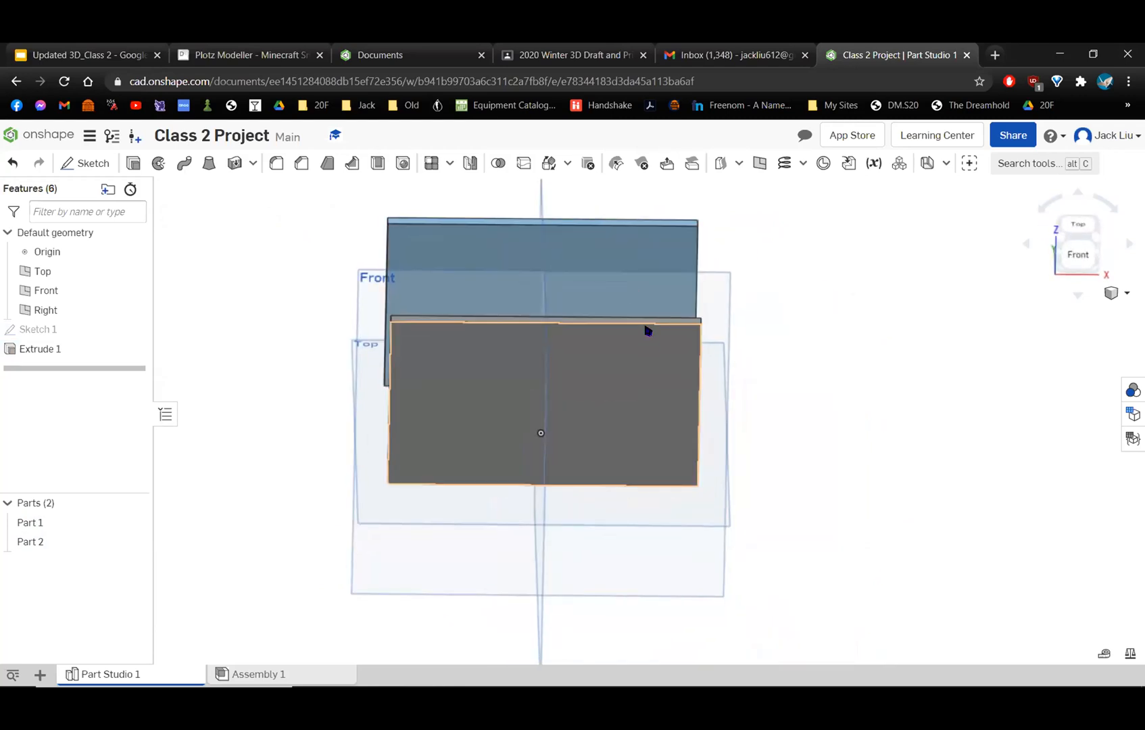
right_click_drag(648, 331, 648, 301)
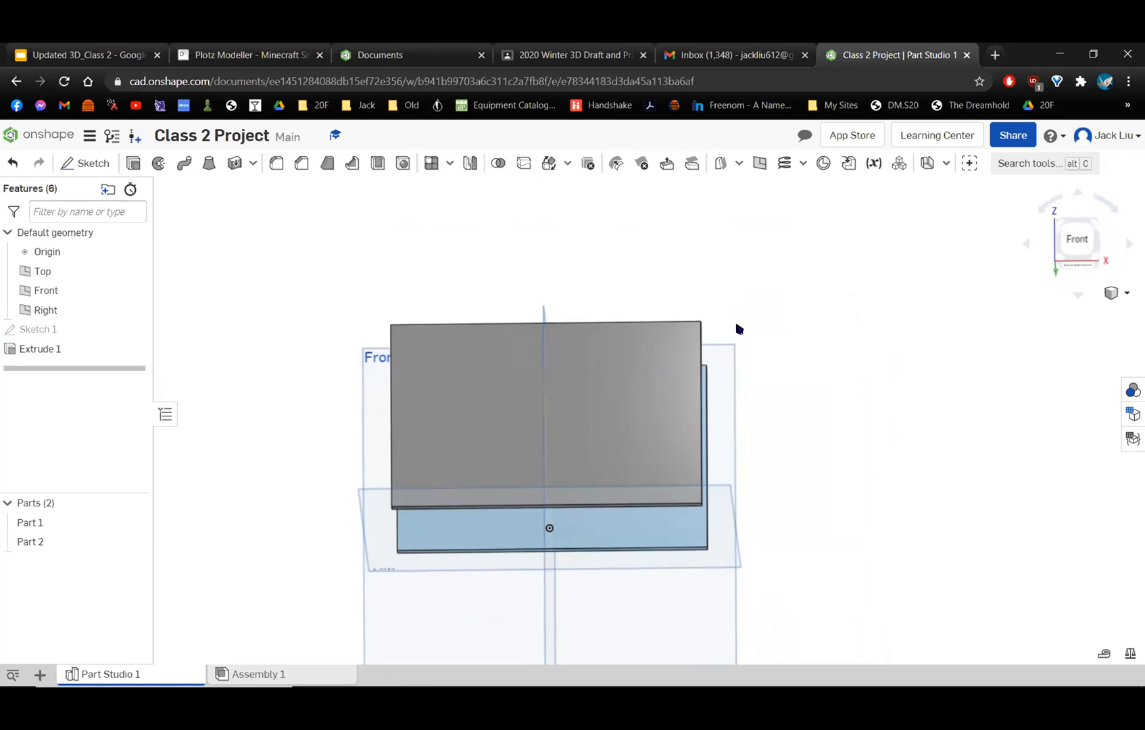
right_click_drag(742, 337, 714, 390)
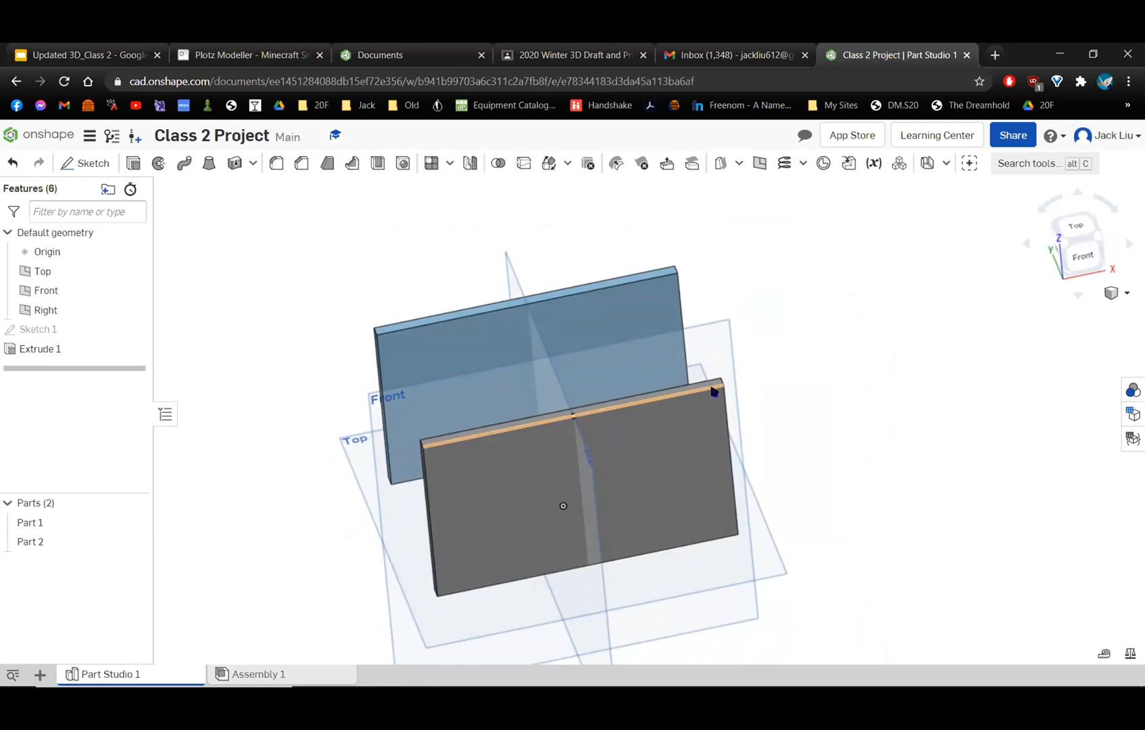
middle_click_drag(724, 373, 790, 355)
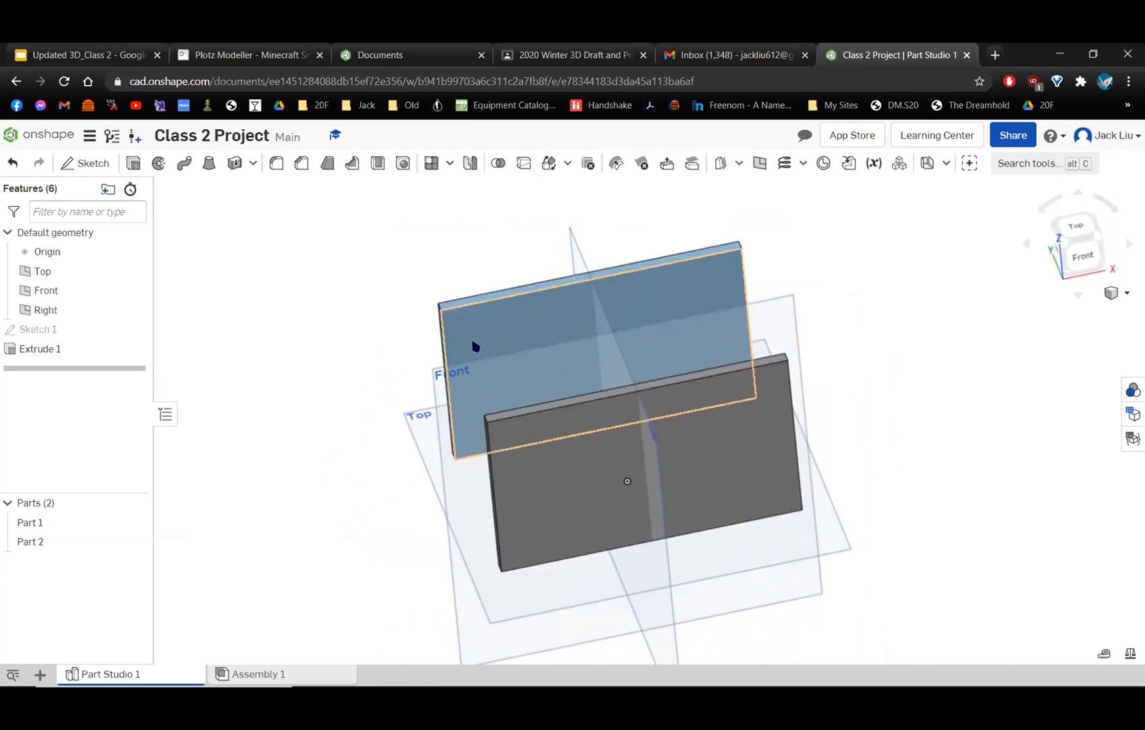
Try a dark green (1B5500) appearance on Part 1, switch it back to light blue (9DCFED), and discard the appearance edit.
right_click(56, 523)
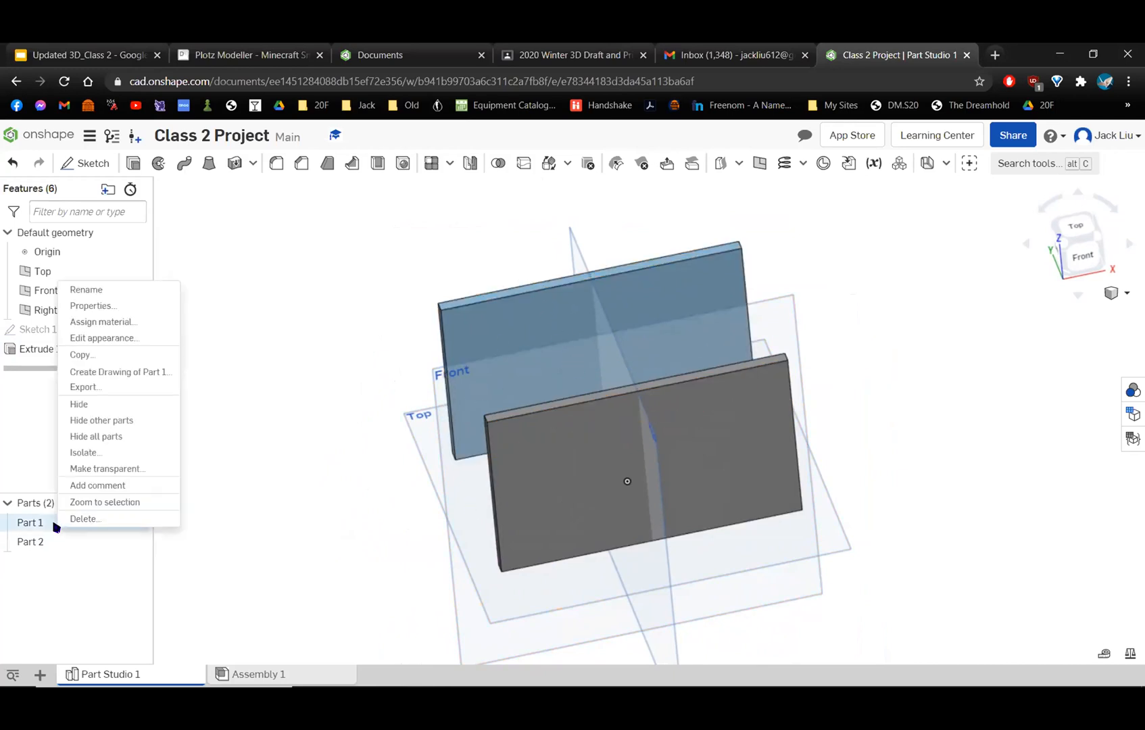
left_click(117, 338)
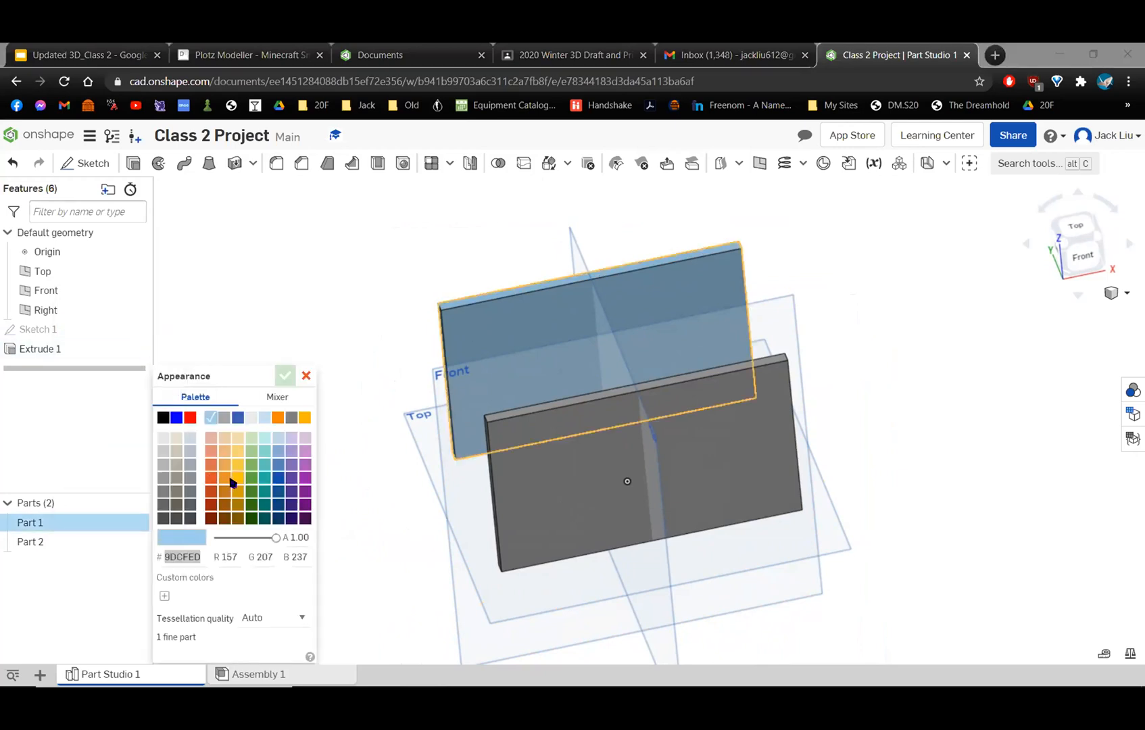
left_click(251, 515)
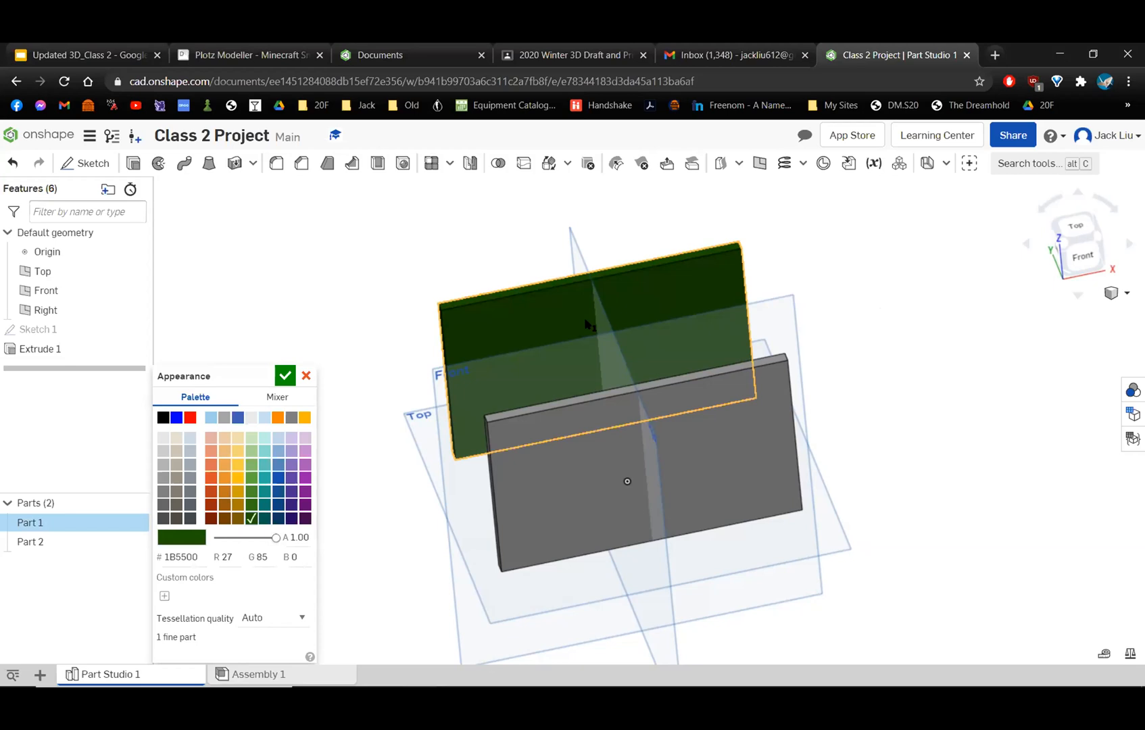
left_click(210, 419)
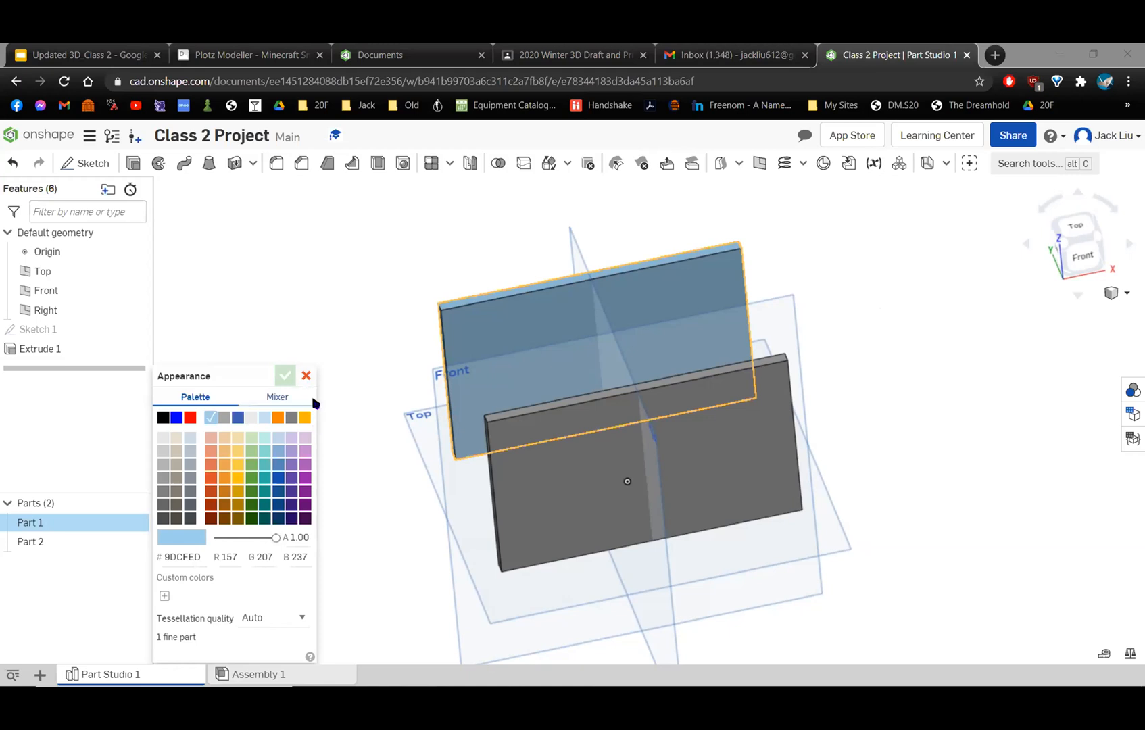
left_click(306, 377)
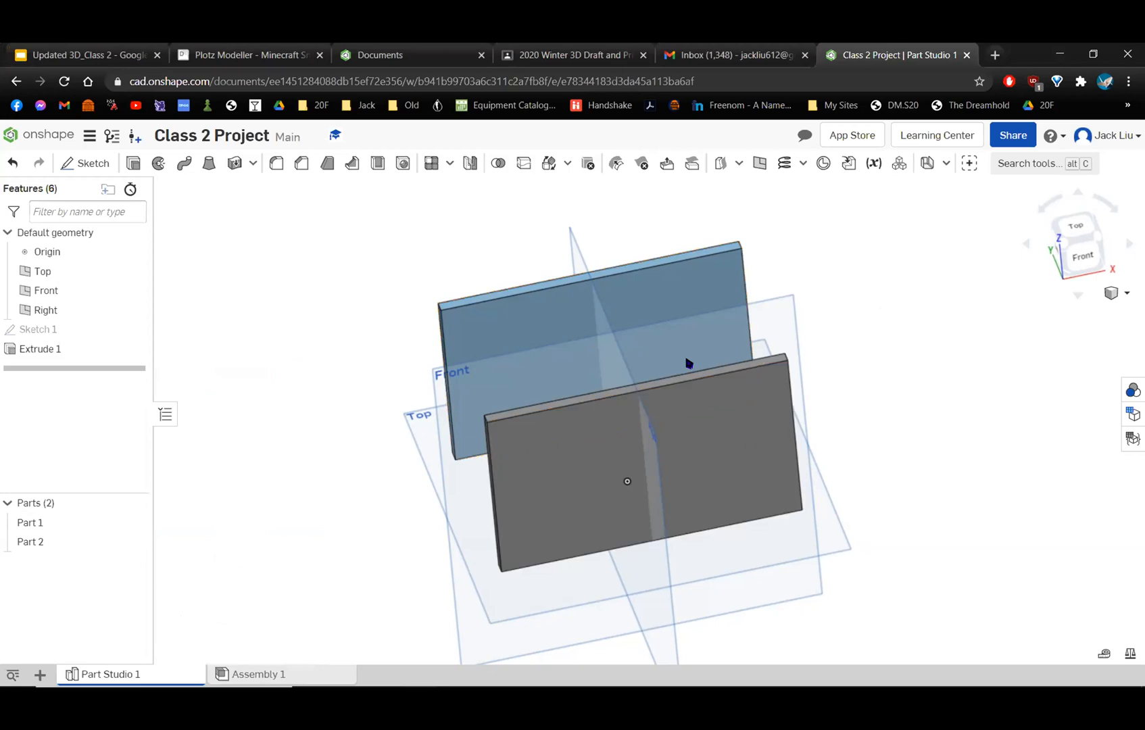
Reorient the model to an isometric view that shows both walls and the default planes.
right_click_drag(688, 363, 759, 408)
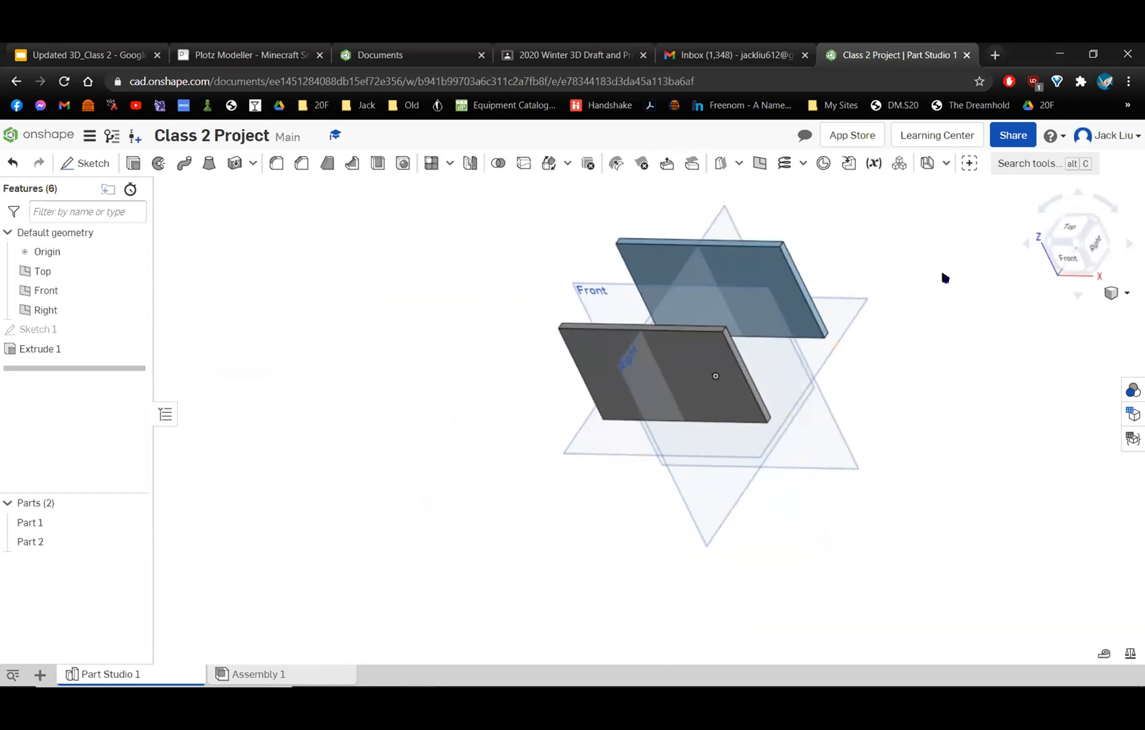
left_click(1077, 247)
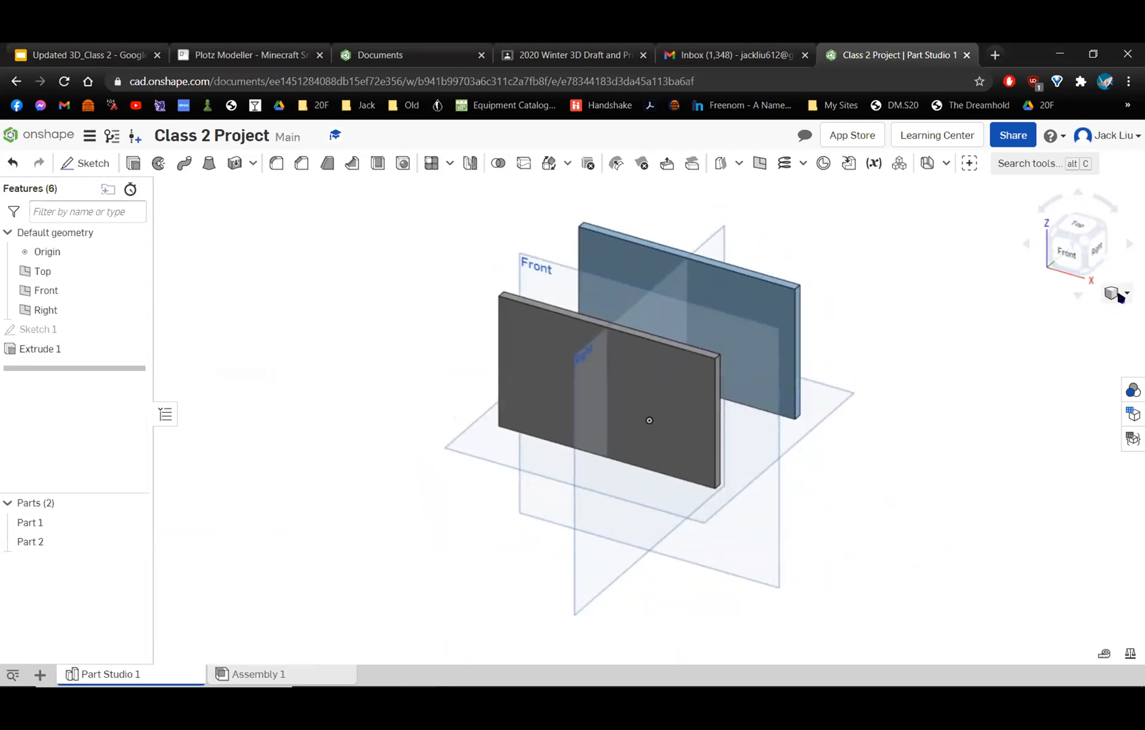
left_click(1117, 296)
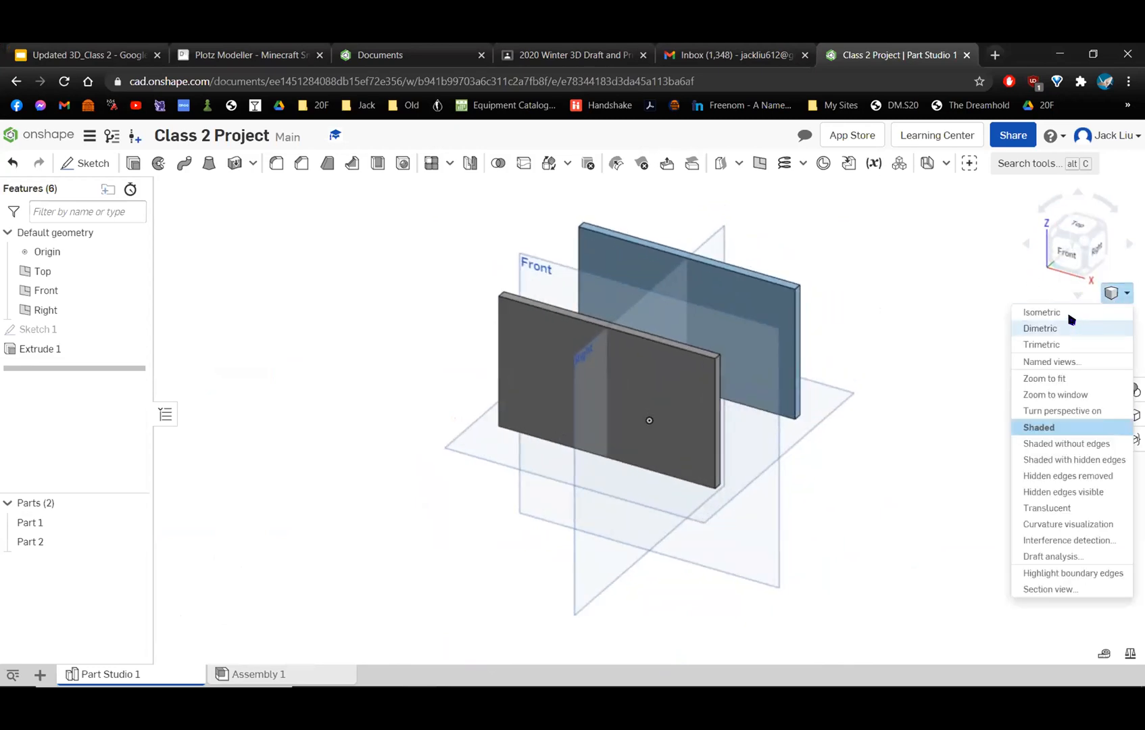
left_click(1075, 328)
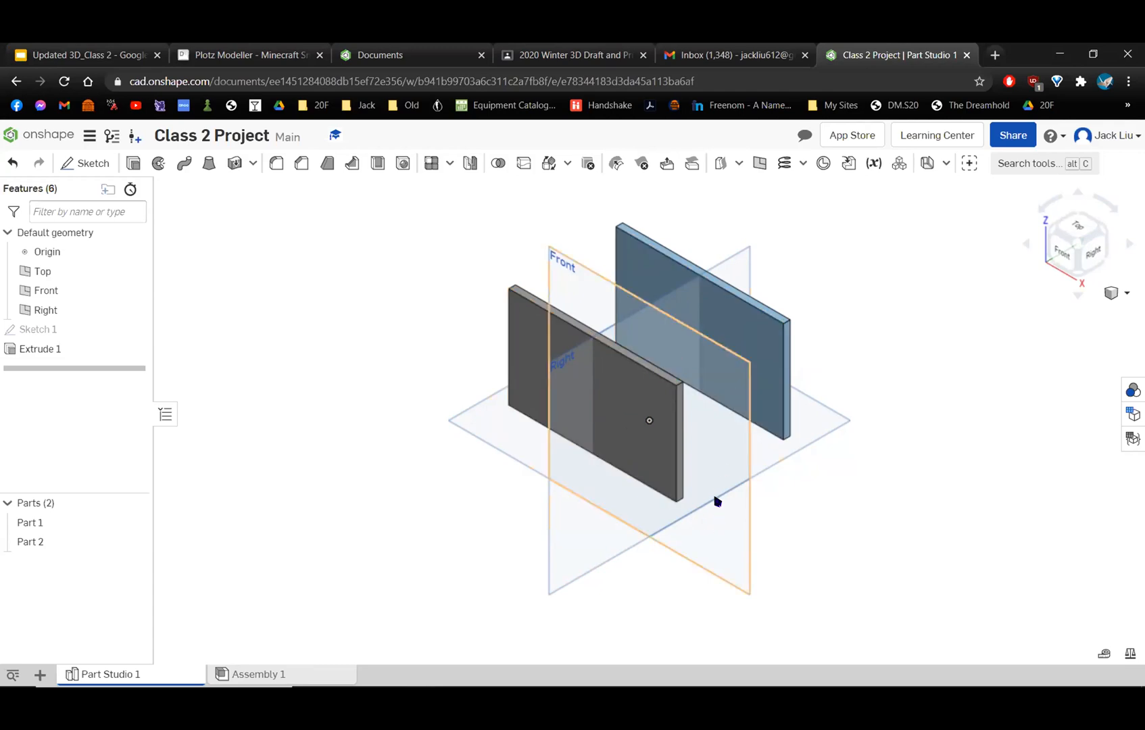
right_click_drag(639, 528, 641, 517)
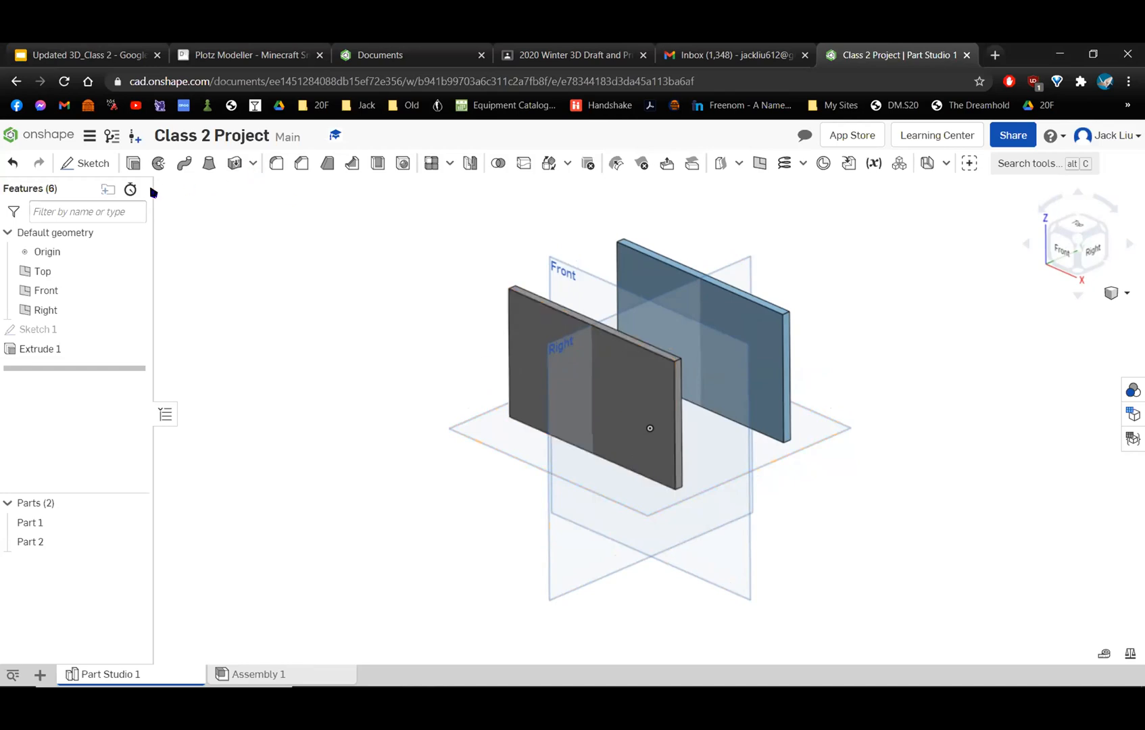
Start a new sketch on the outer face of the gray front wall and view it normal to the sketch plane.
left_click(79, 166)
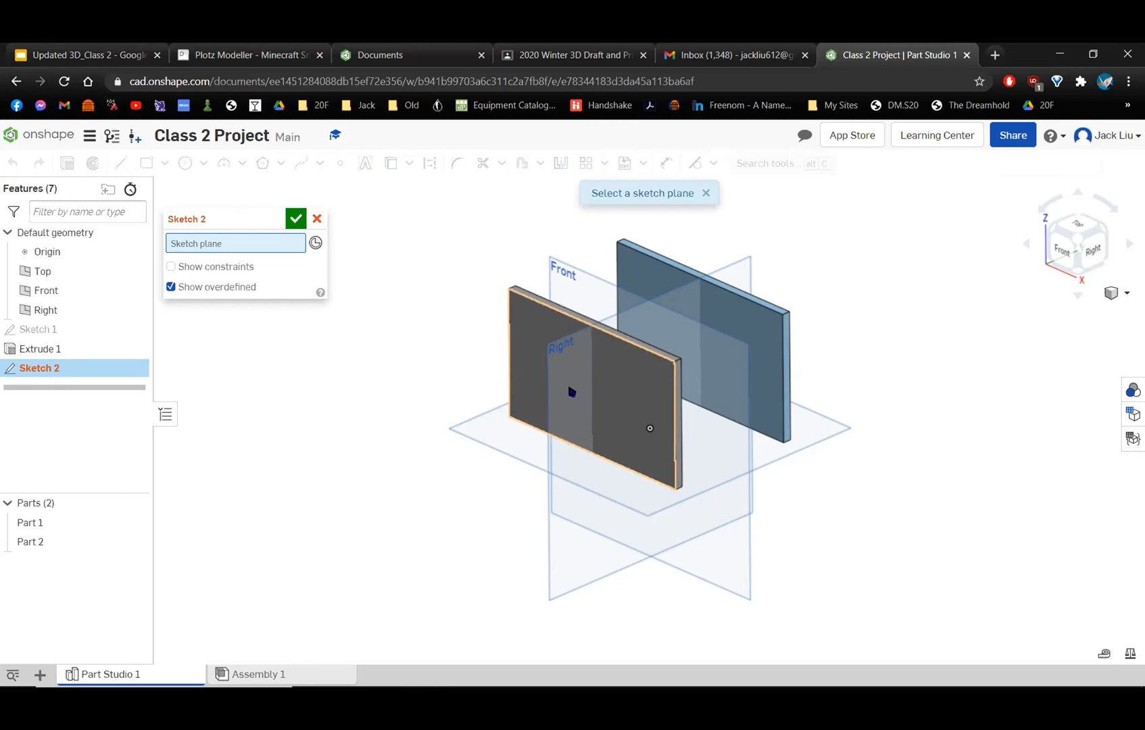
left_click(649, 428)
right_click_drag(808, 396, 551, 373)
right_click_drag(601, 287, 457, 269)
scroll(554, 331, "up", 3)
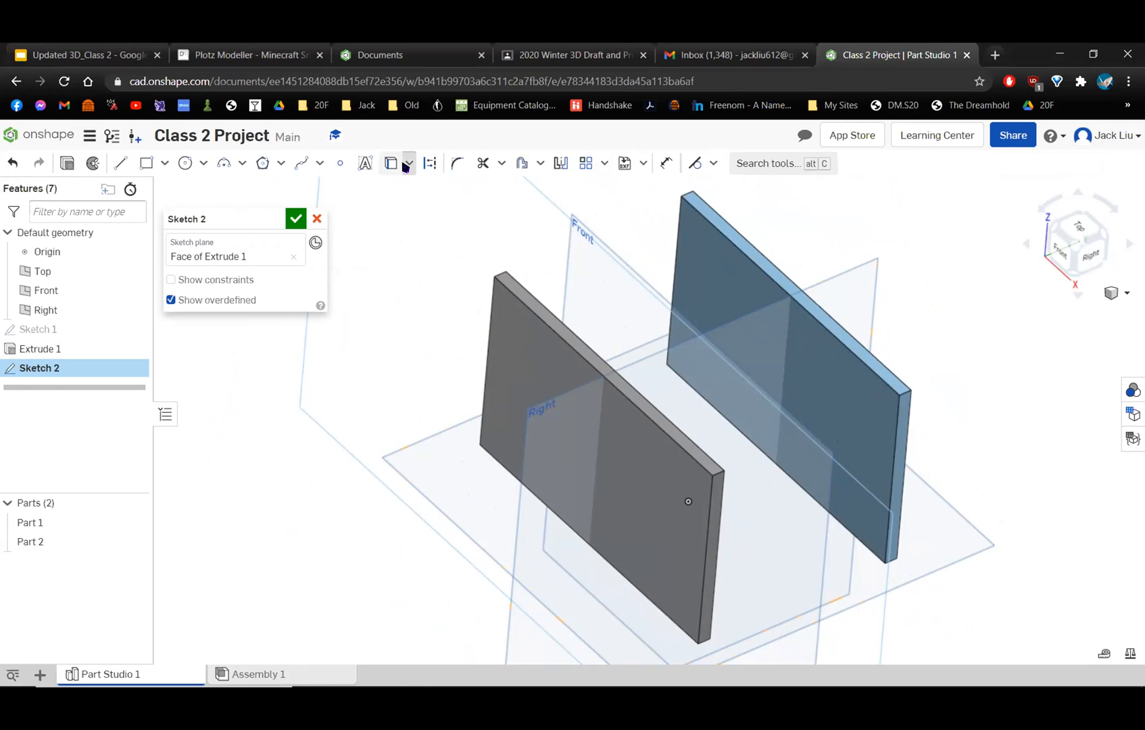
right_click(386, 230)
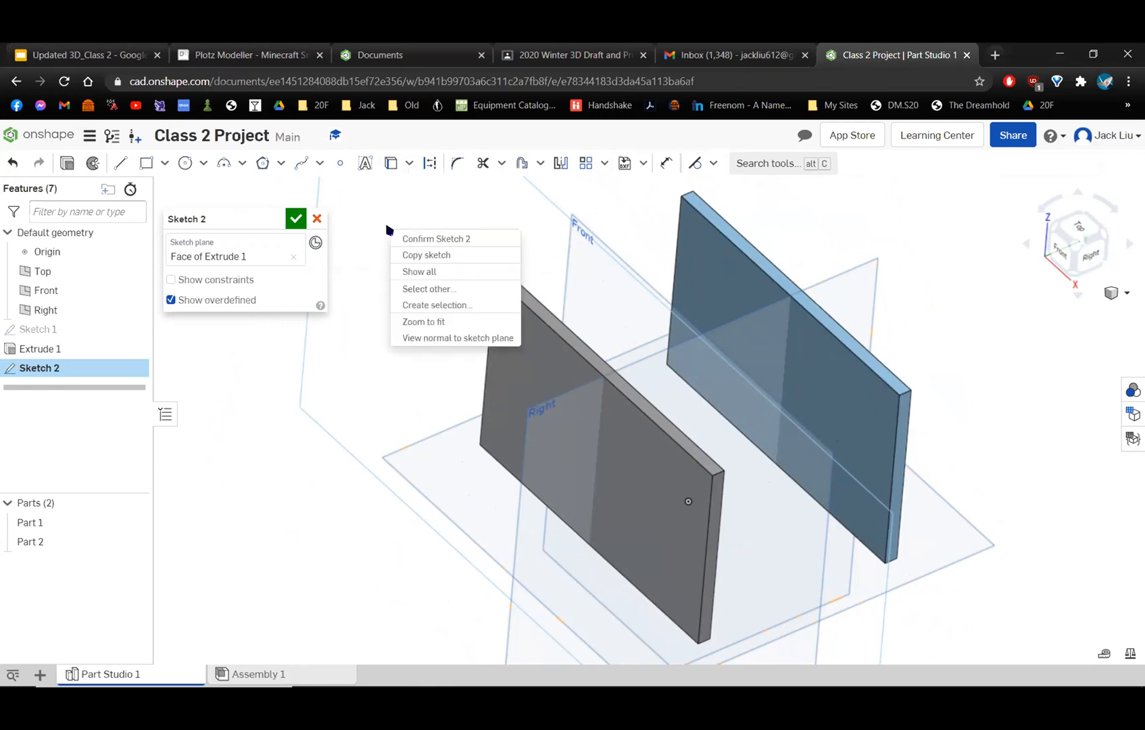
left_click(430, 338)
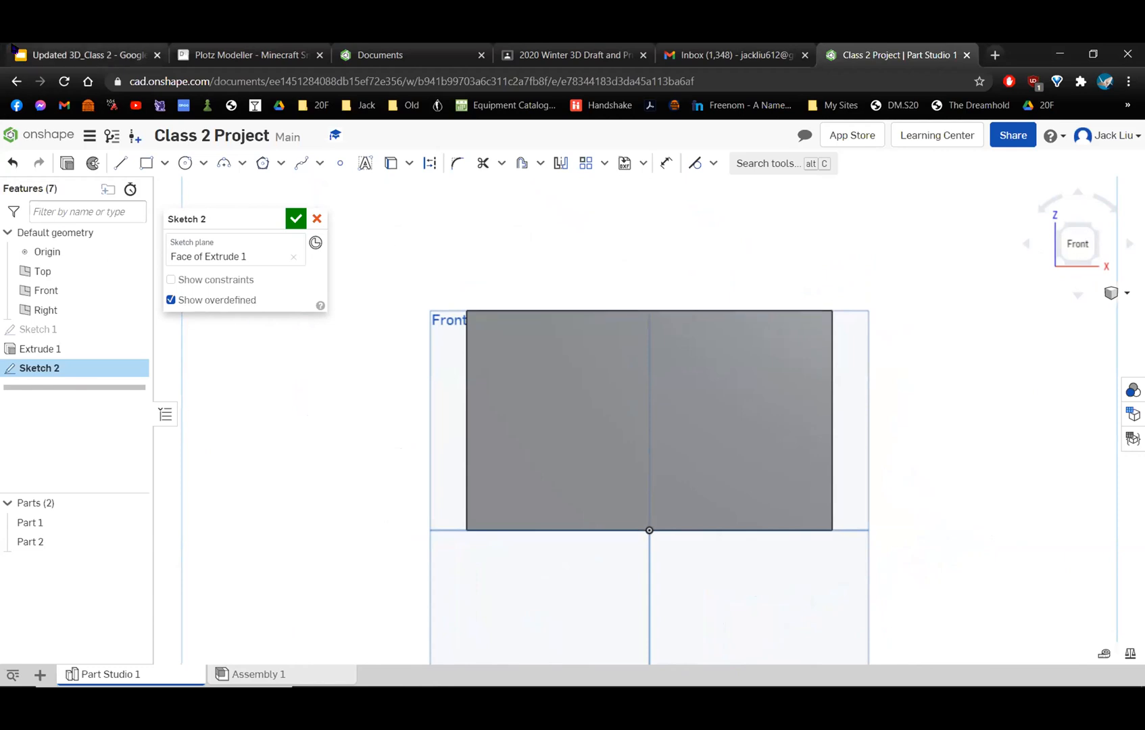
Check the Project Choices slide in Google Slides, return to Onshape, and sketch a rectangle about 0.57 by 0.98 in on the wall's left half.
left_click(50, 48)
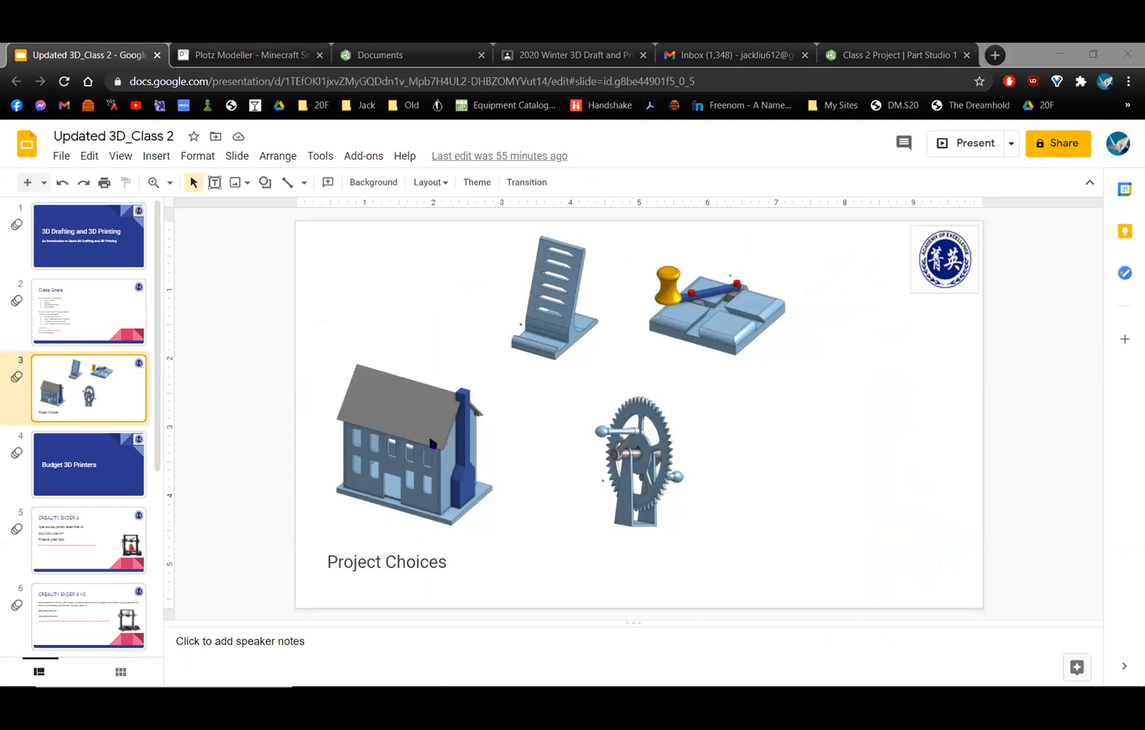
left_click(884, 54)
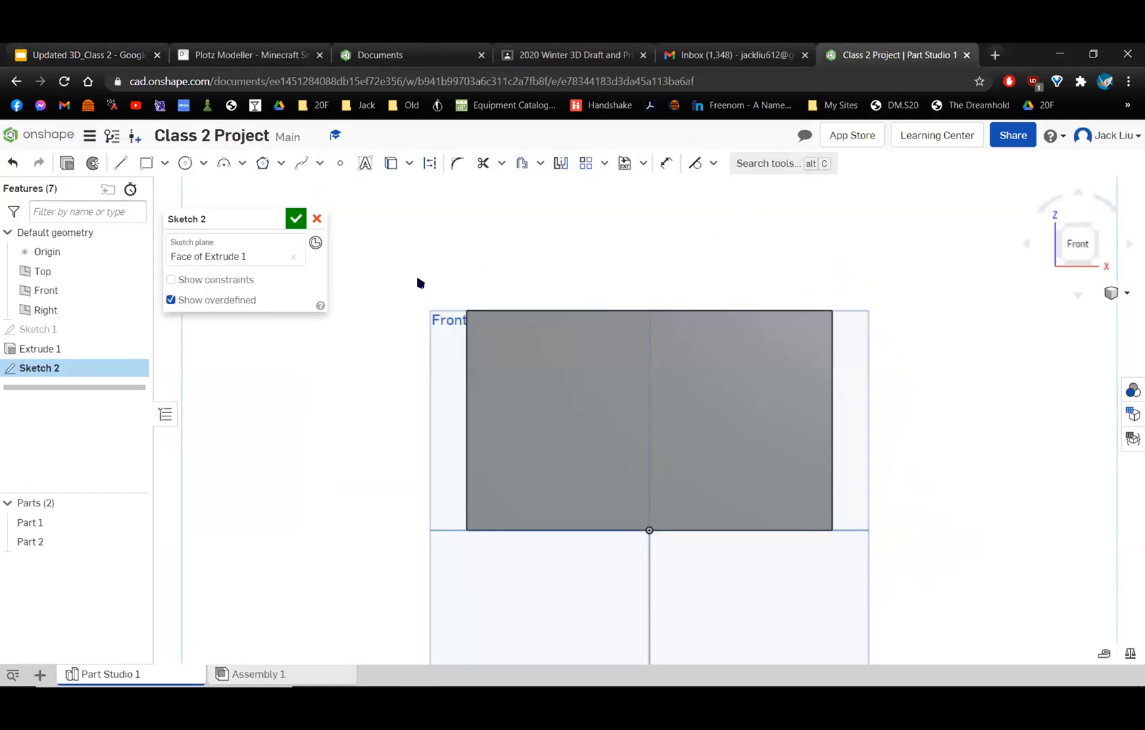
left_click(146, 163)
left_click(572, 366)
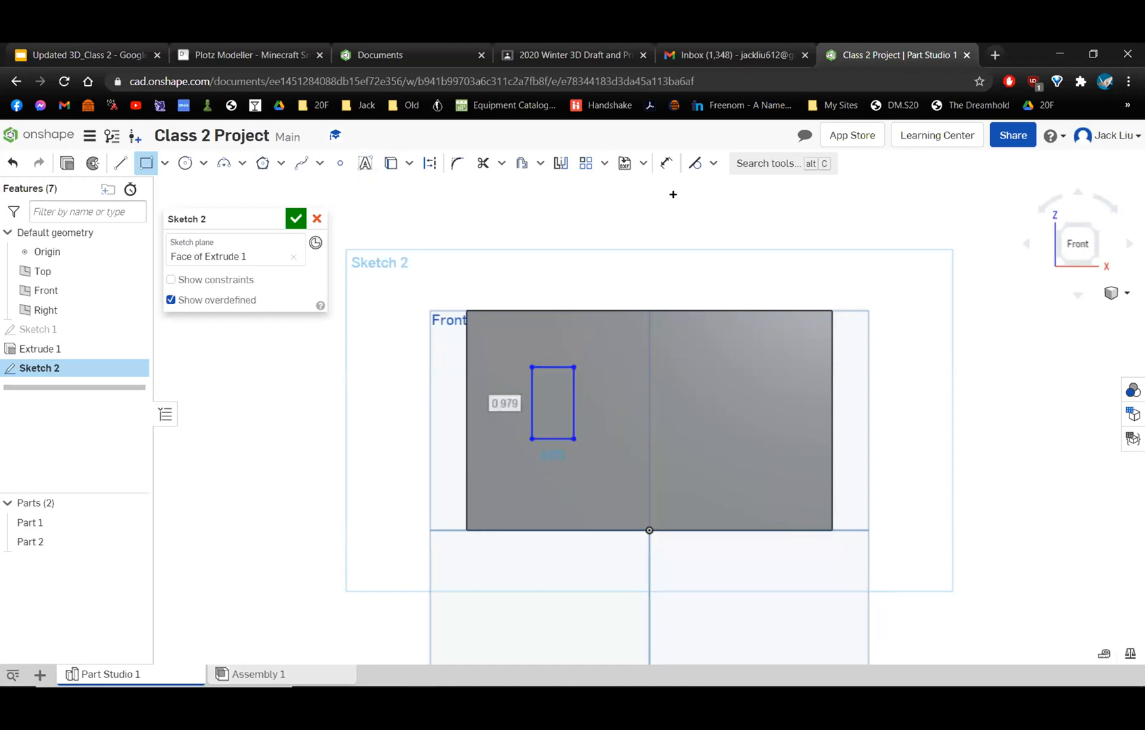
Dimension the rectangle's top edge to set its width to 0.5 in.
left_click(666, 163)
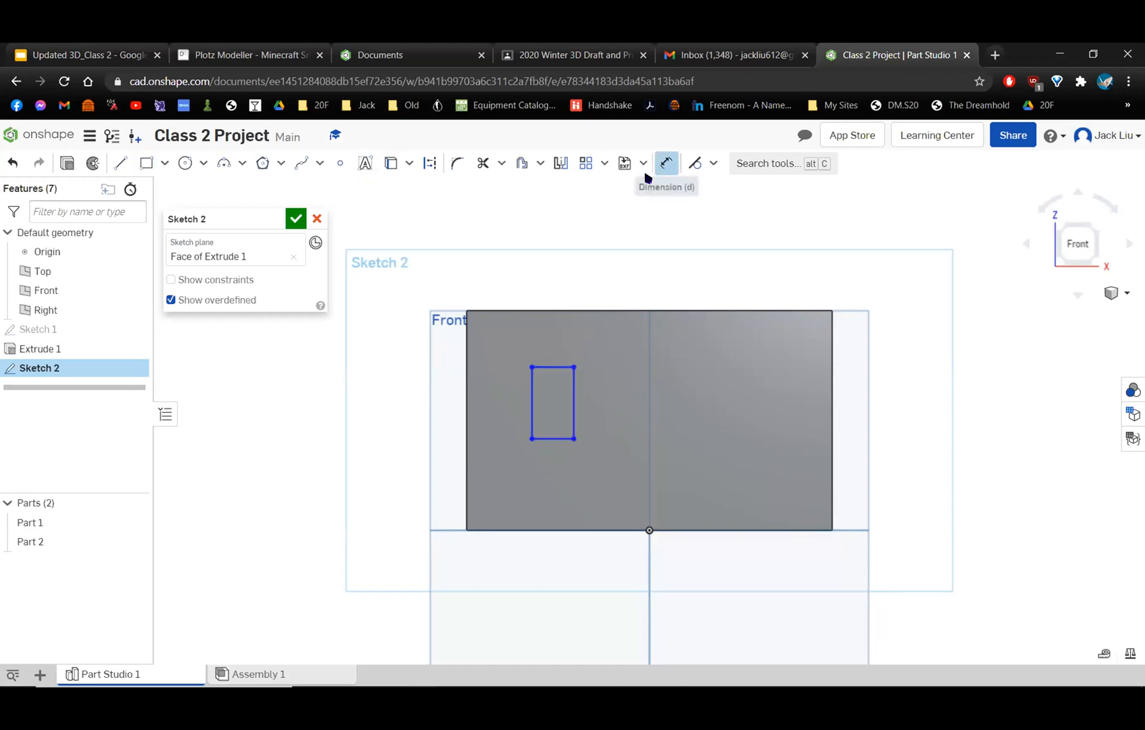
left_click(550, 364)
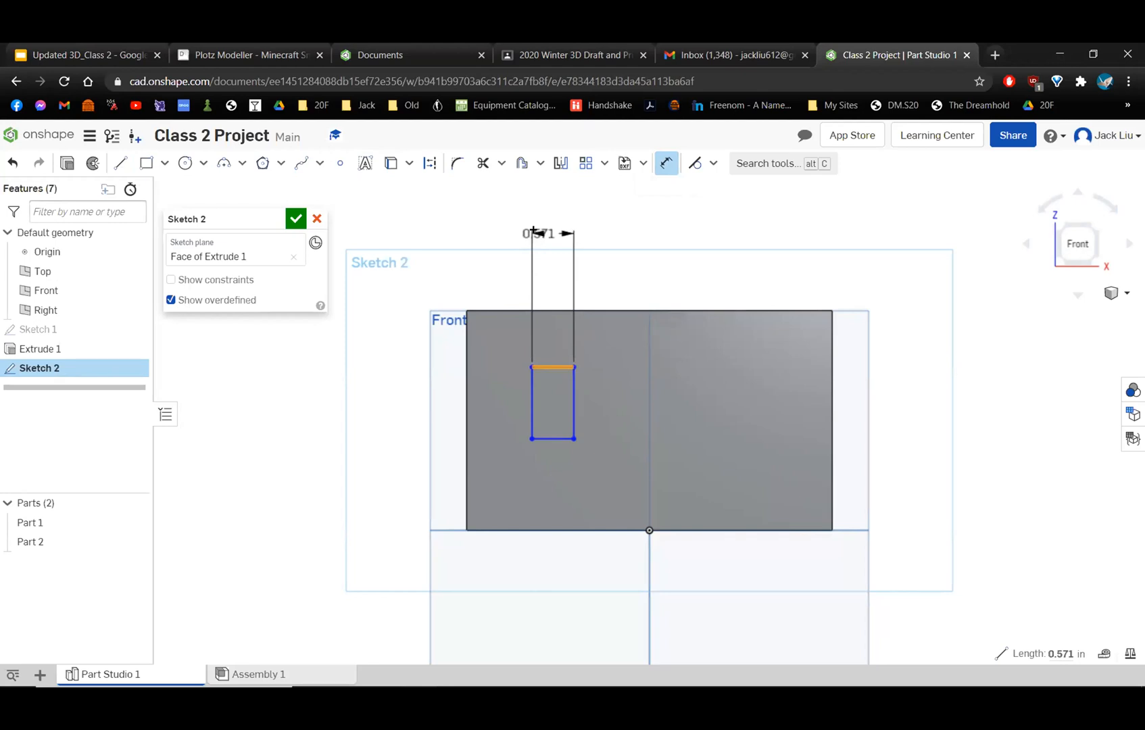
left_click(491, 221)
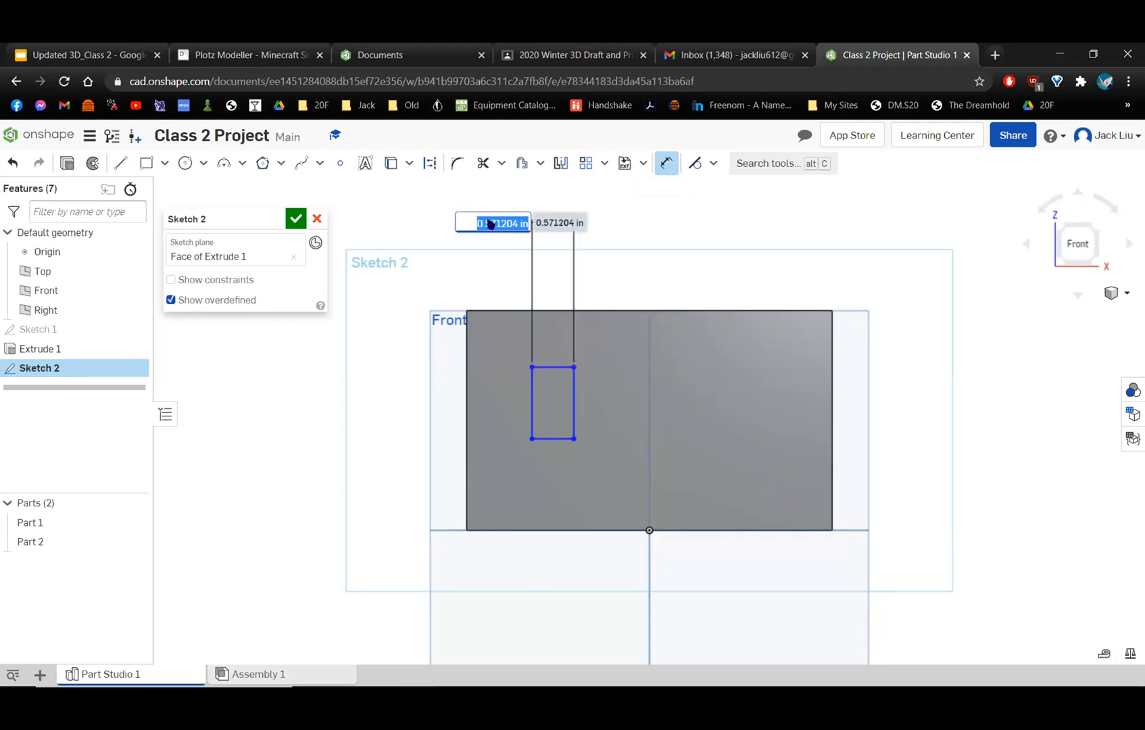
key("BackSpace")
type(".5")
key("Return")
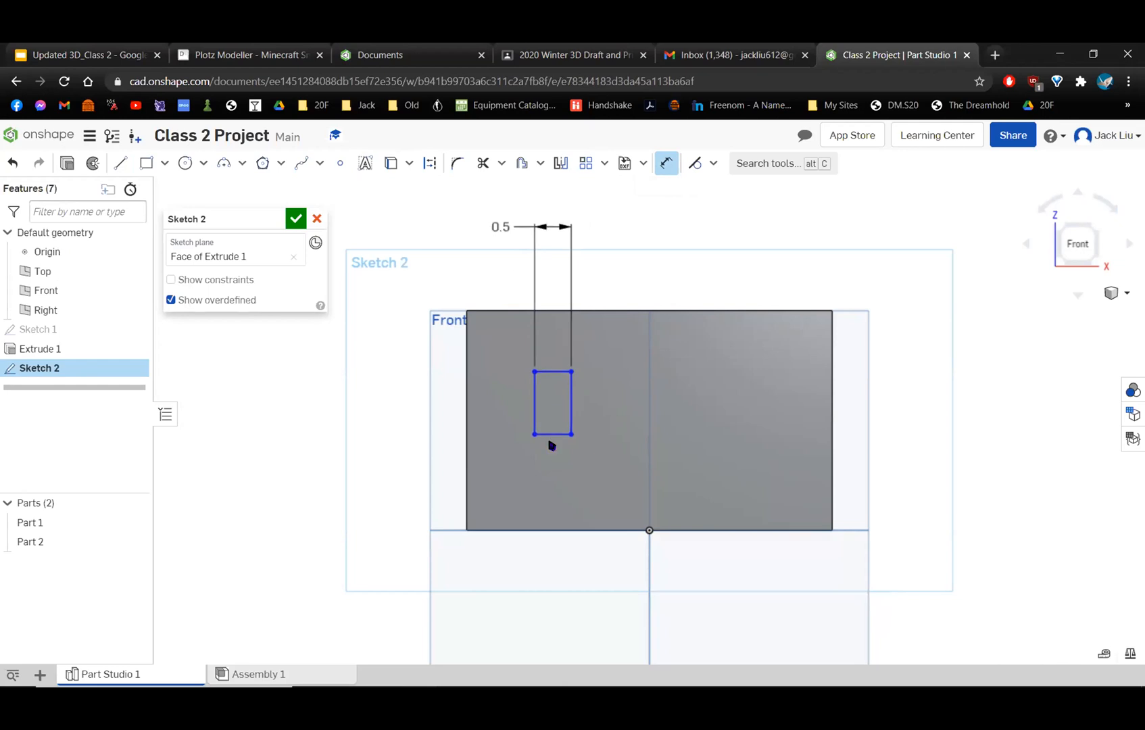
Dimension the rectangle's left edge to set its height to 0.75 in, and move that dimension label closer to the wall.
left_click(535, 406)
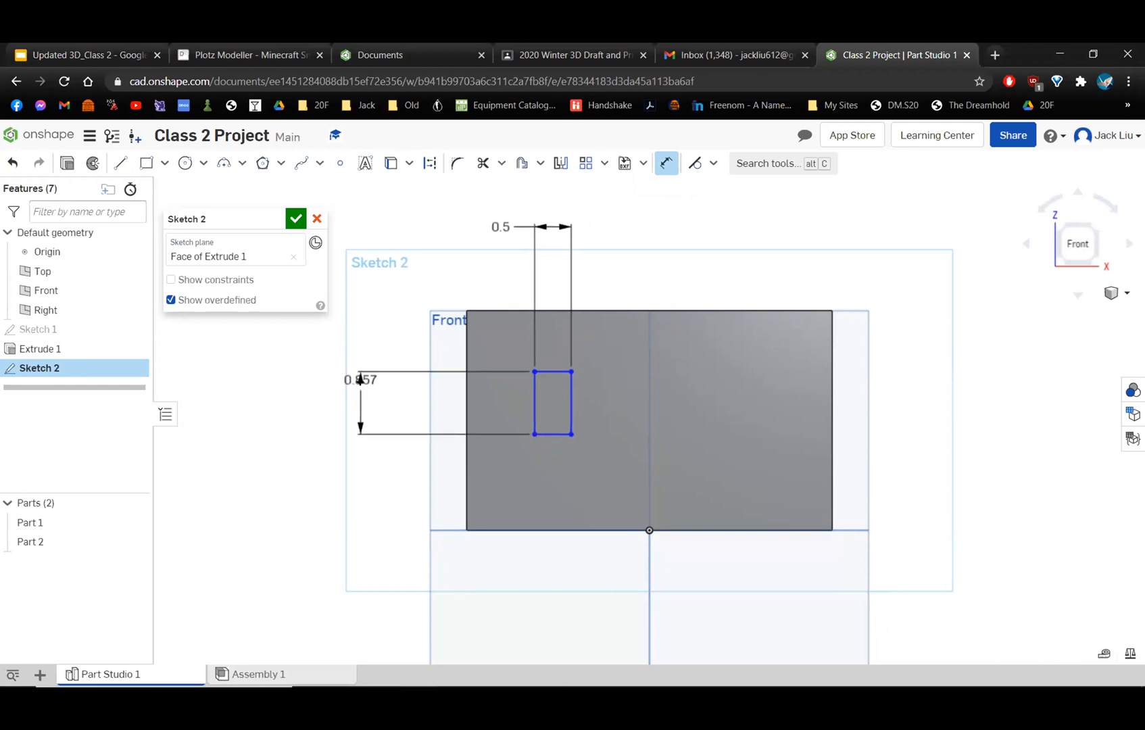
left_click(361, 380)
key("BackSpace")
type(".75")
key("Return")
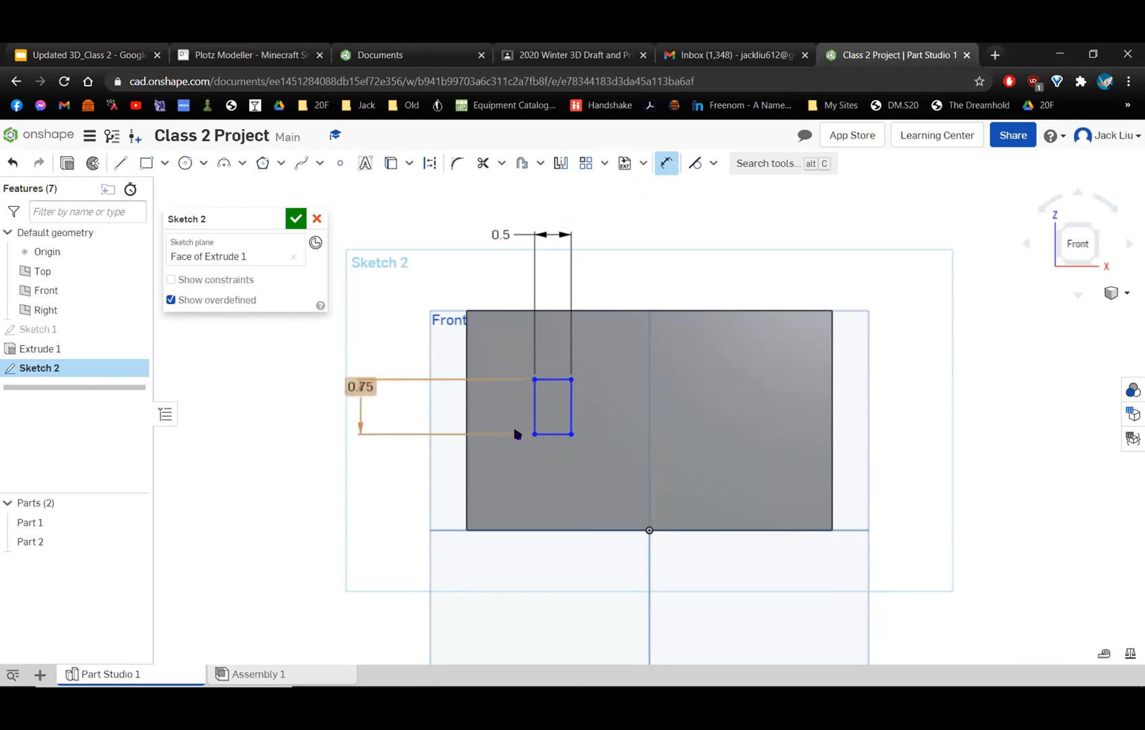
left_click_drag(352, 386, 392, 409)
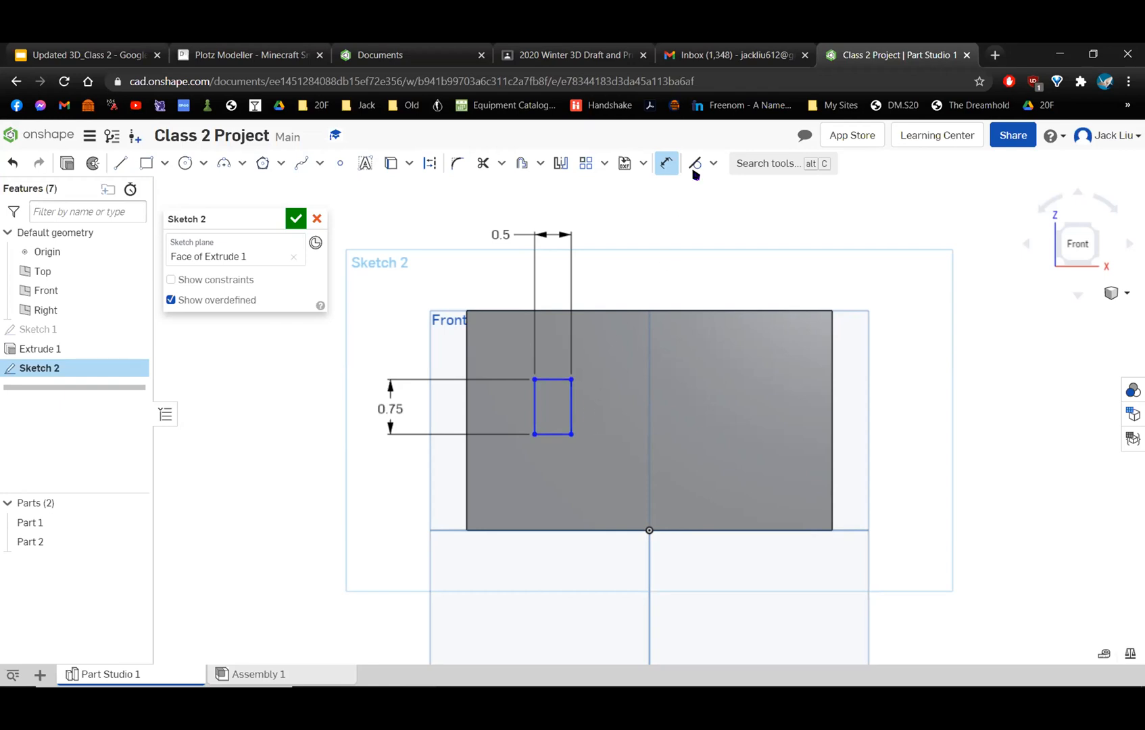
Leave the Dimension tool and shift the unconstrained rectangle slightly upward on the wall face.
left_click(666, 163)
mouse_move(570, 413)
left_mouse_down()
mouse_move(704, 419)
mouse_move(594, 391)
mouse_move(649, 422)
mouse_move(609, 423)
mouse_move(628, 392)
mouse_move(599, 448)
mouse_move(601, 381)
mouse_move(723, 472)
mouse_move(598, 438)
mouse_move(583, 386)
mouse_move(548, 393)
mouse_move(541, 428)
mouse_move(541, 402)
mouse_move(557, 435)
mouse_move(532, 437)
mouse_move(632, 452)
mouse_move(734, 384)
mouse_move(564, 429)
left_mouse_up()
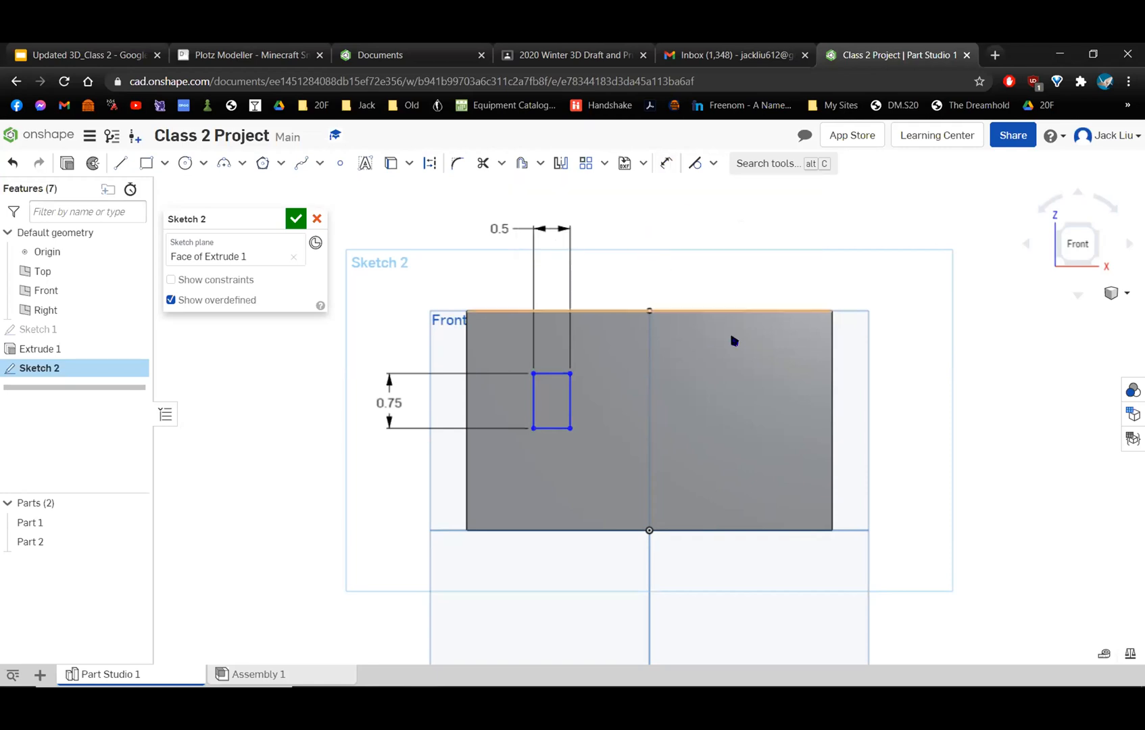
right_click_drag(736, 357, 711, 348)
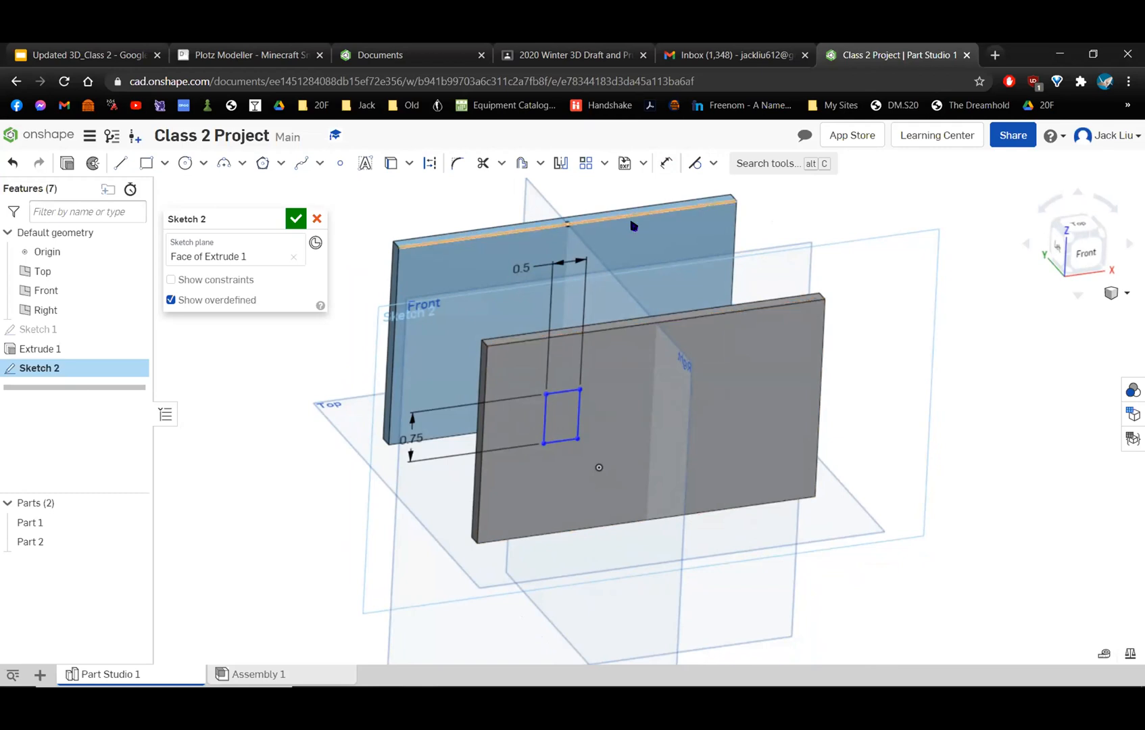
right_click_drag(647, 358, 725, 341)
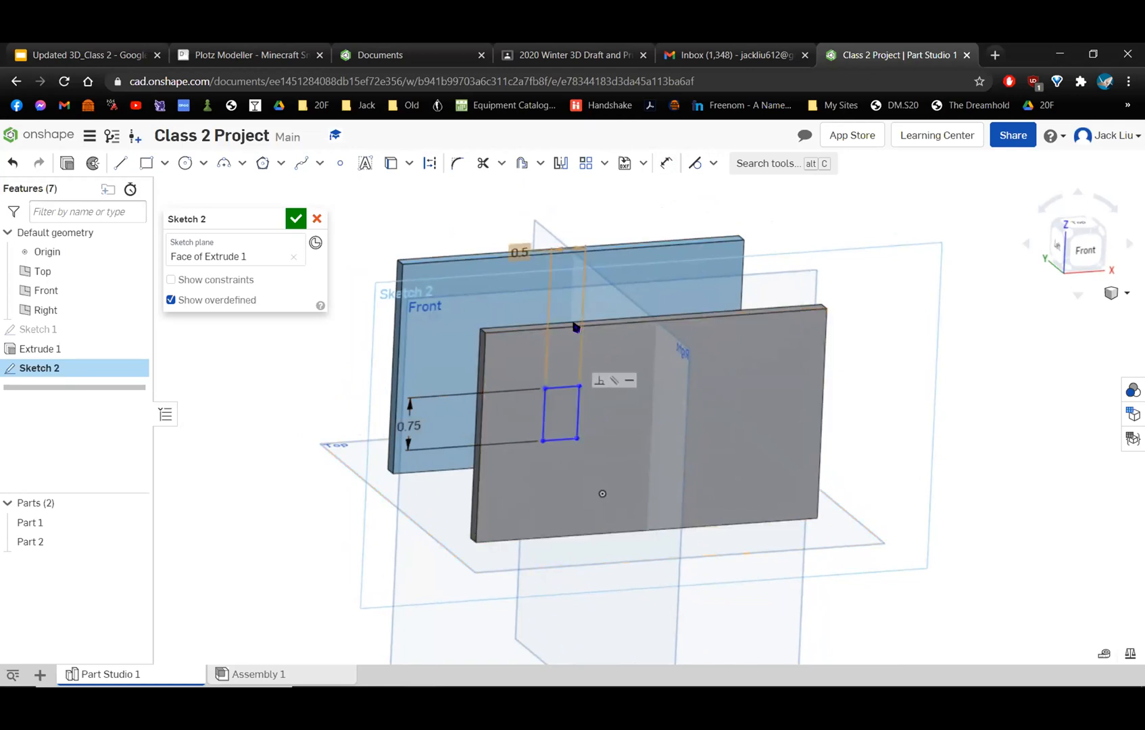
Dimension the distance from the rectangle's top edge to the wall's top edge and set it to 0.5 in.
left_click(666, 162)
scroll(587, 348, "up", 5)
right_click_drag(604, 376, 578, 423)
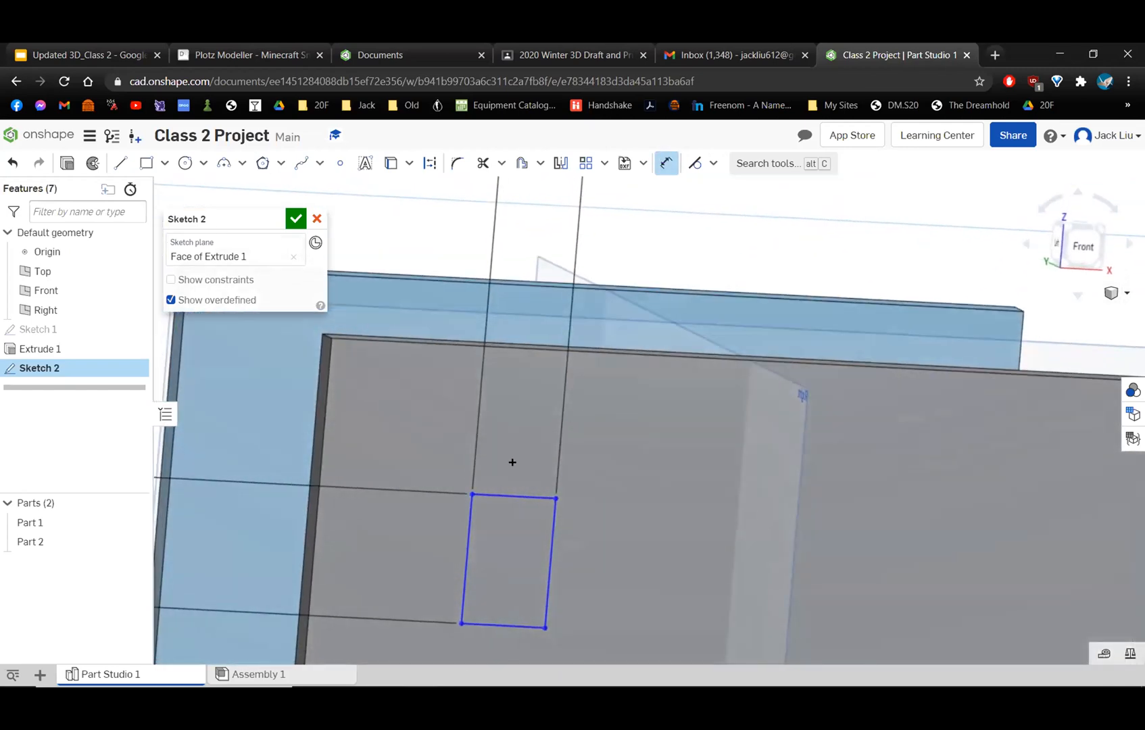
left_click(509, 490)
right_click_drag(503, 495, 503, 506)
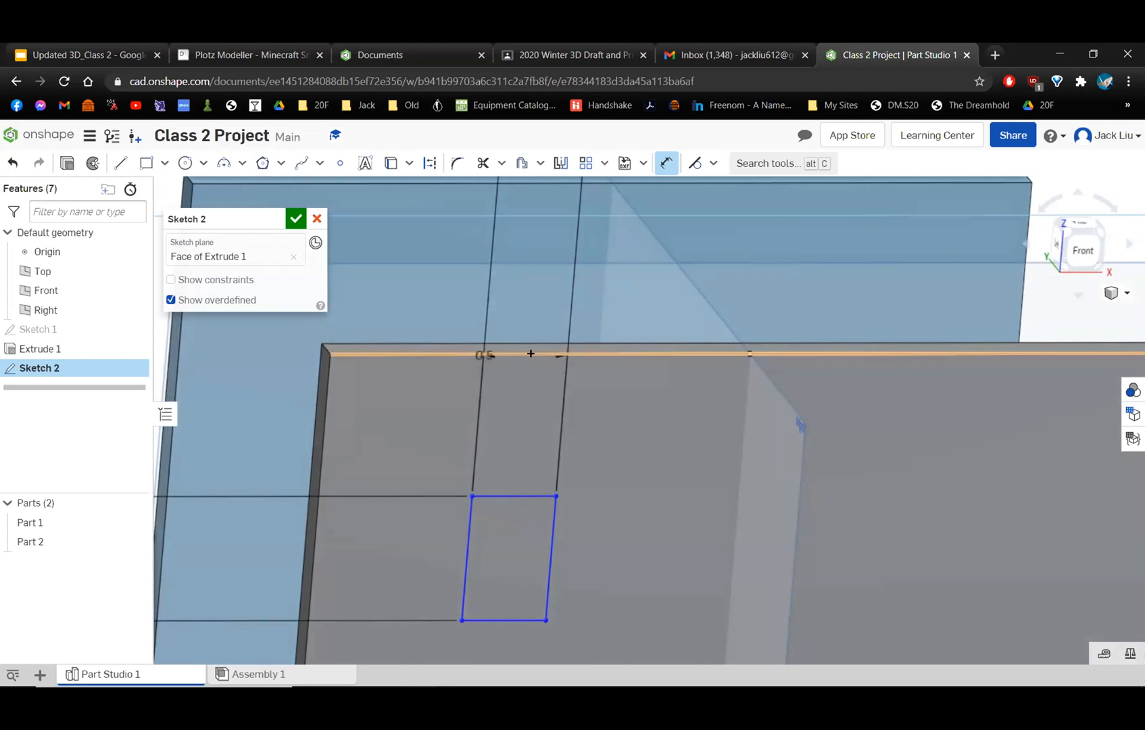
left_click(492, 350)
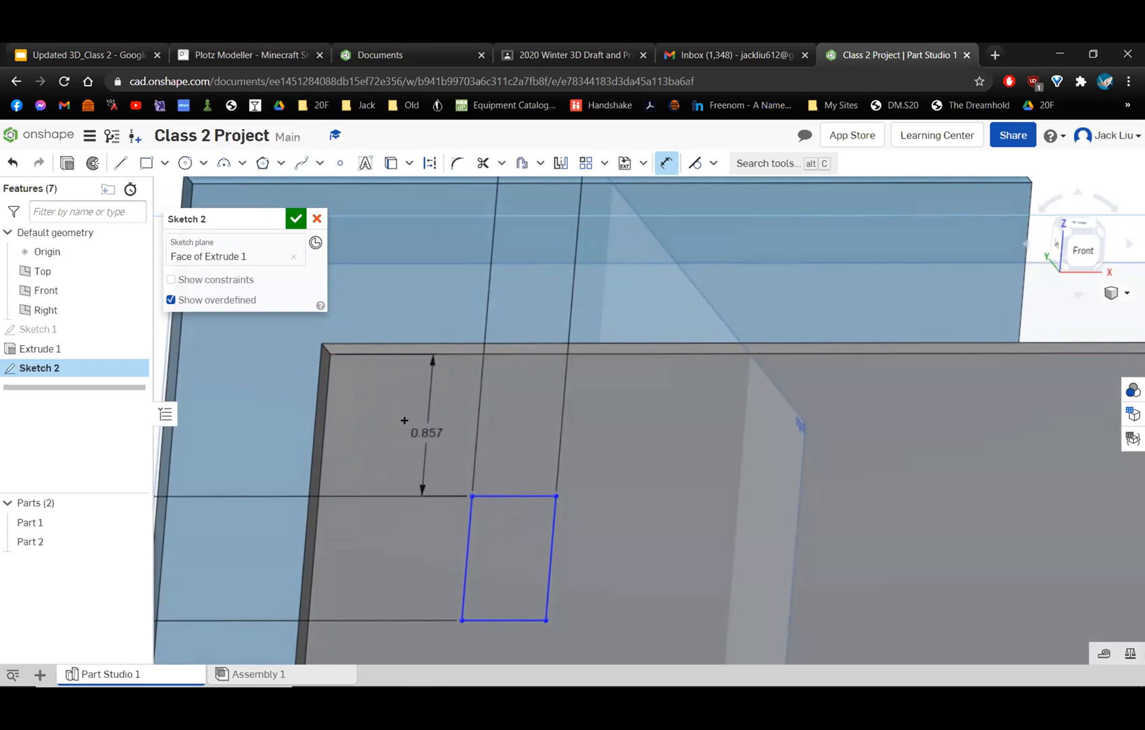
left_click(455, 421)
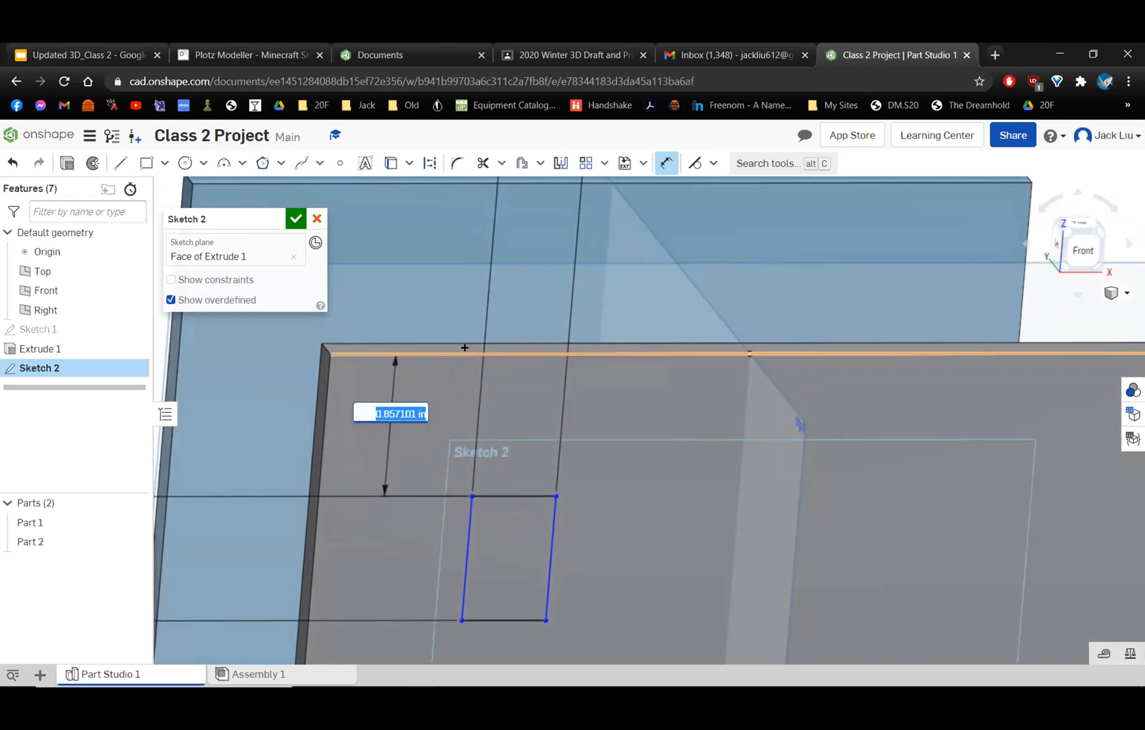
type("0.857")
key("Return")
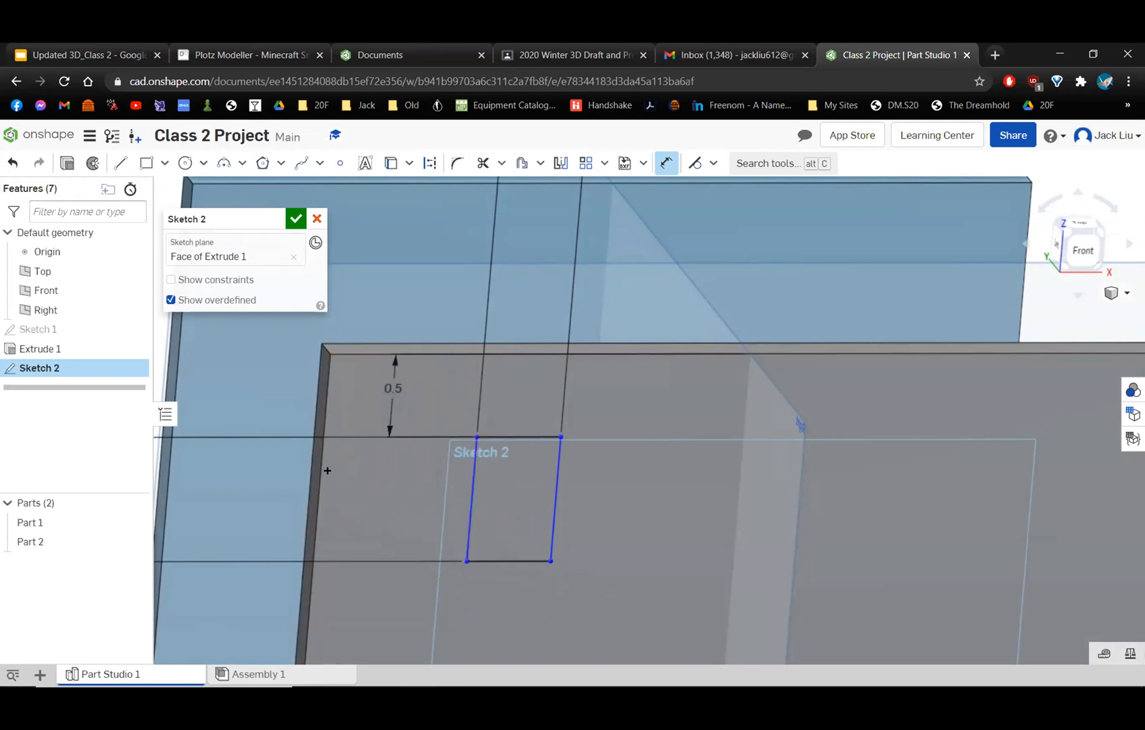
Dimension the distance from the rectangle's left edge to the wall's left edge and set it to 0.5 in.
left_click(471, 478)
left_click(320, 470)
left_click(451, 526)
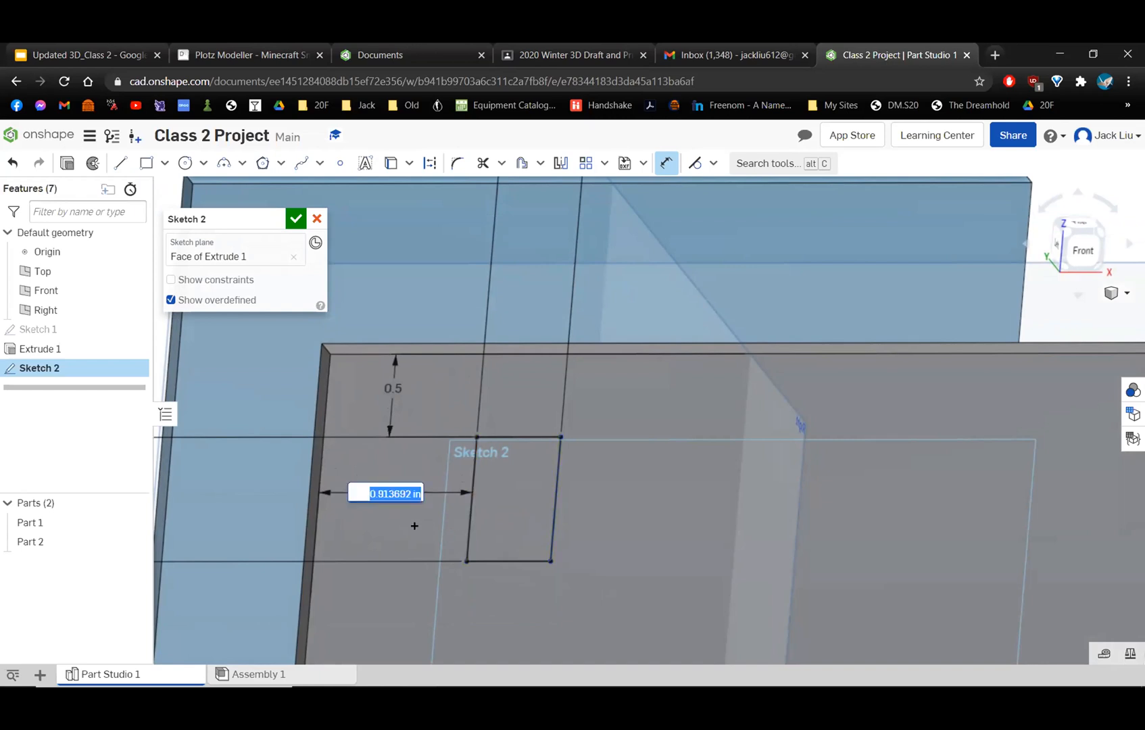
type("0.5")
key("Return")
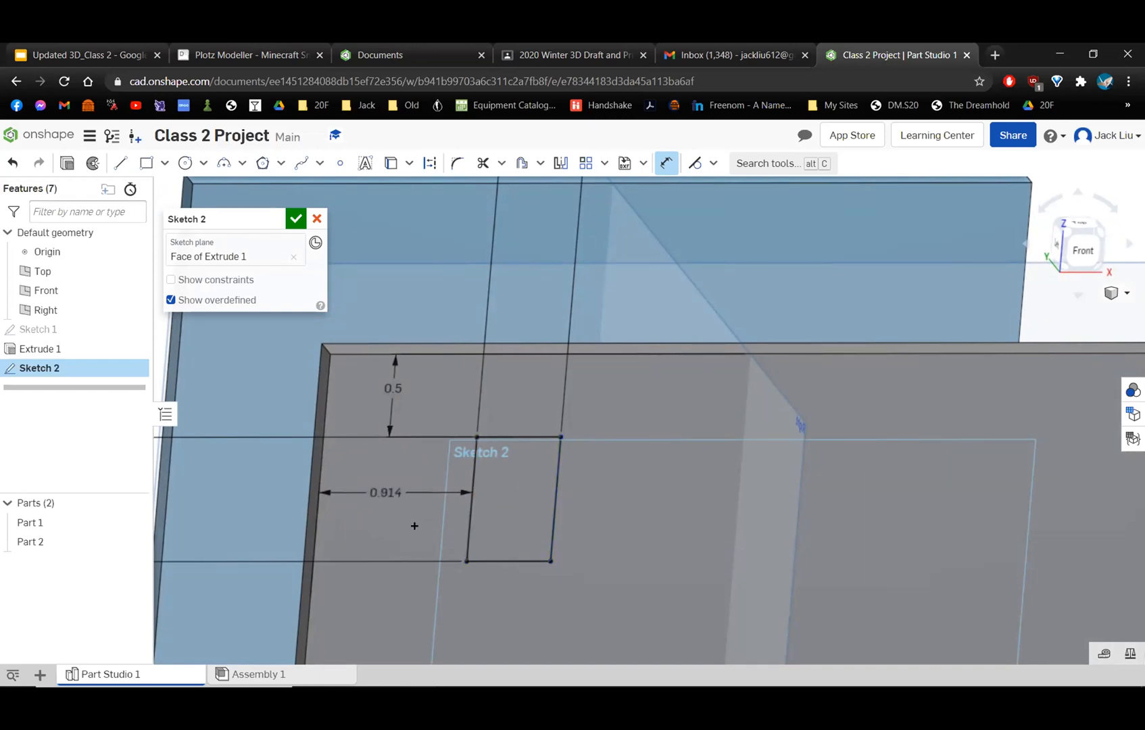
scroll(605, 471, "down", 3)
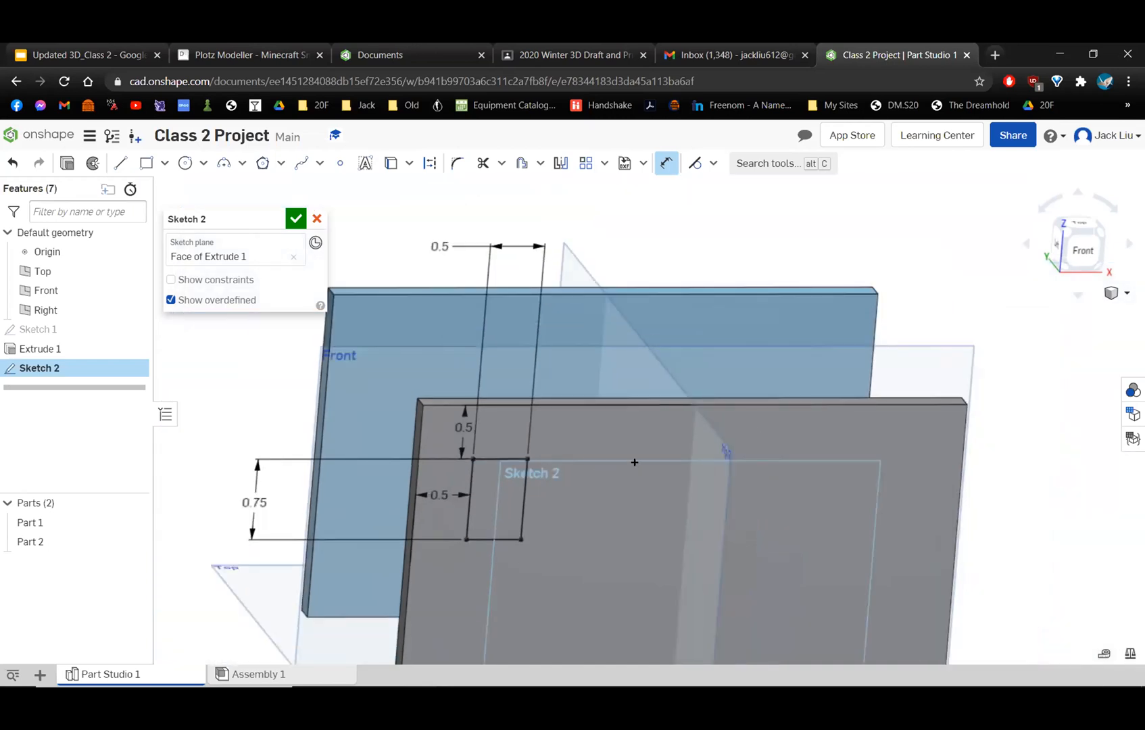
Move the rectangle's horizontal offset label above the wall and its vertical offset label outside the wall's left edge.
key("n")
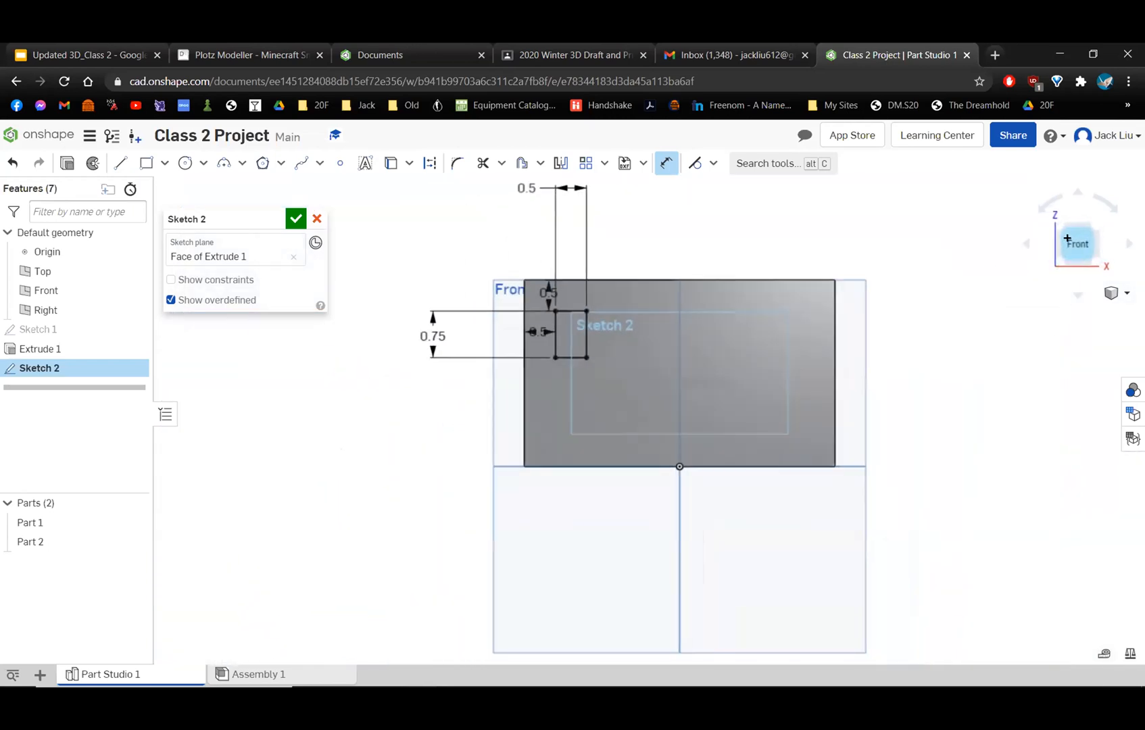
mouse_move(467, 334)
left_mouse_down()
mouse_move(462, 377)
mouse_move(455, 238)
mouse_move(466, 240)
left_mouse_up()
mouse_move(477, 283)
left_mouse_down()
mouse_move(399, 269)
mouse_move(389, 281)
left_mouse_up()
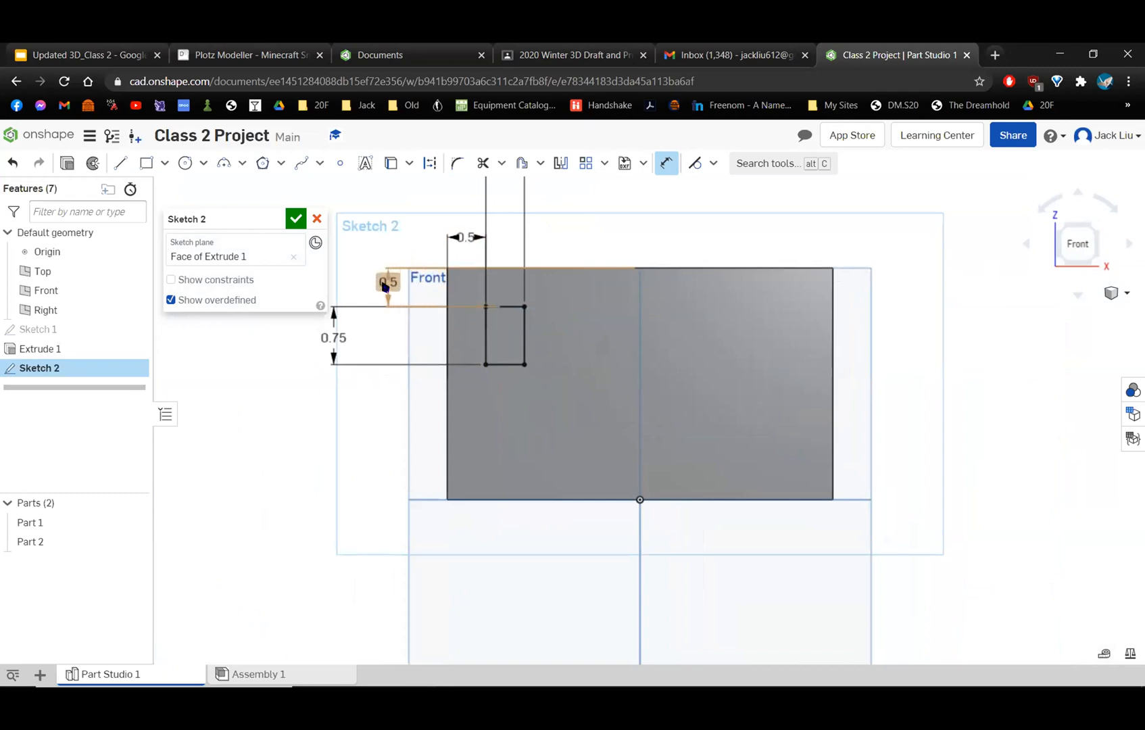
scroll(504, 294, "up", 2)
mouse_move(571, 295)
middle_mouse_down()
mouse_move(671, 305)
mouse_move(675, 383)
mouse_move(691, 421)
middle_mouse_up()
scroll(691, 421, "up", 2)
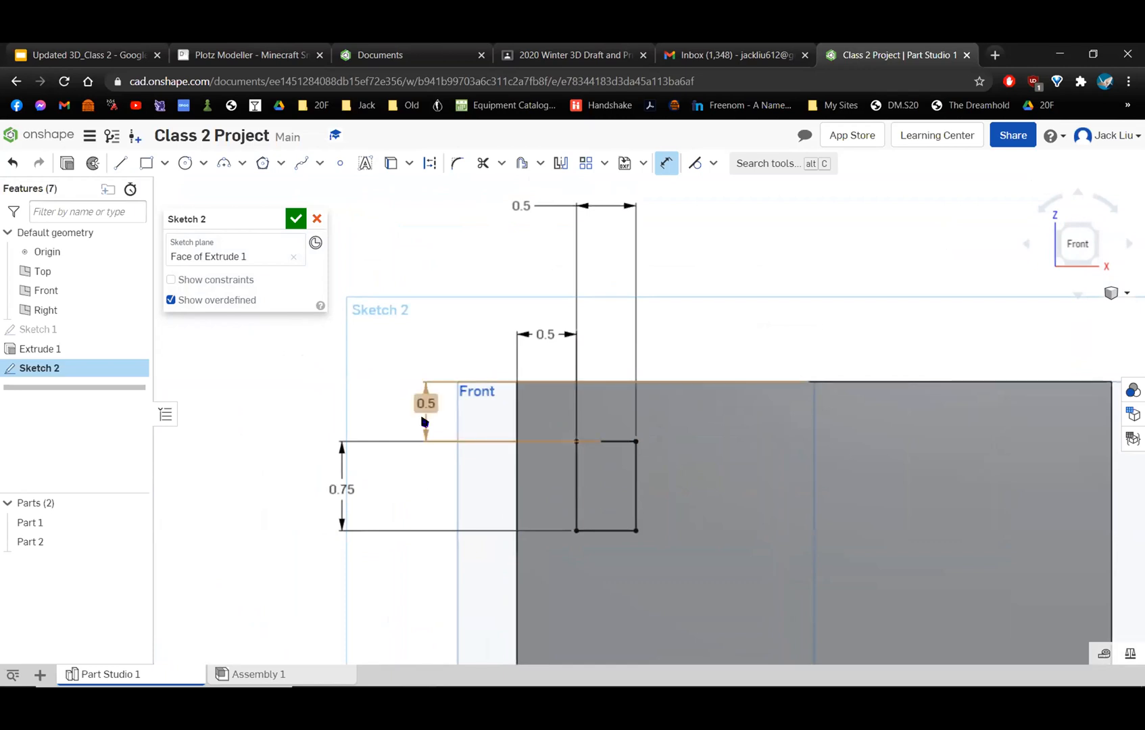
left_click_drag(420, 406, 460, 413)
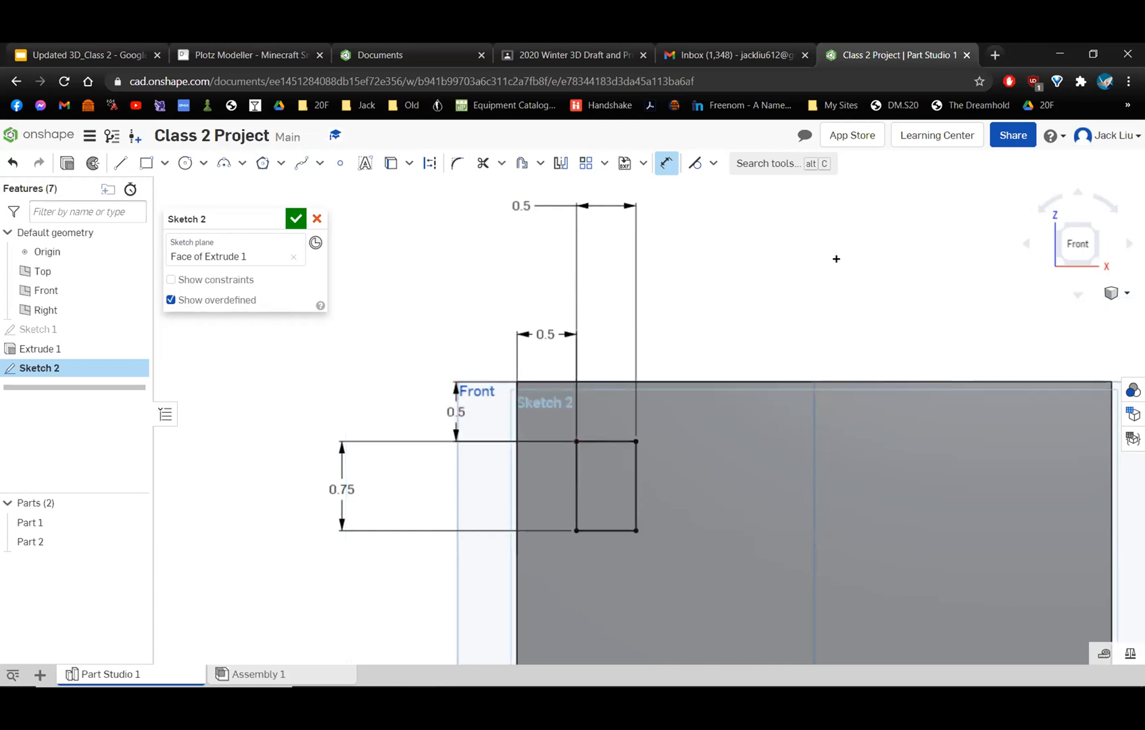
middle_click_drag(768, 322, 685, 214)
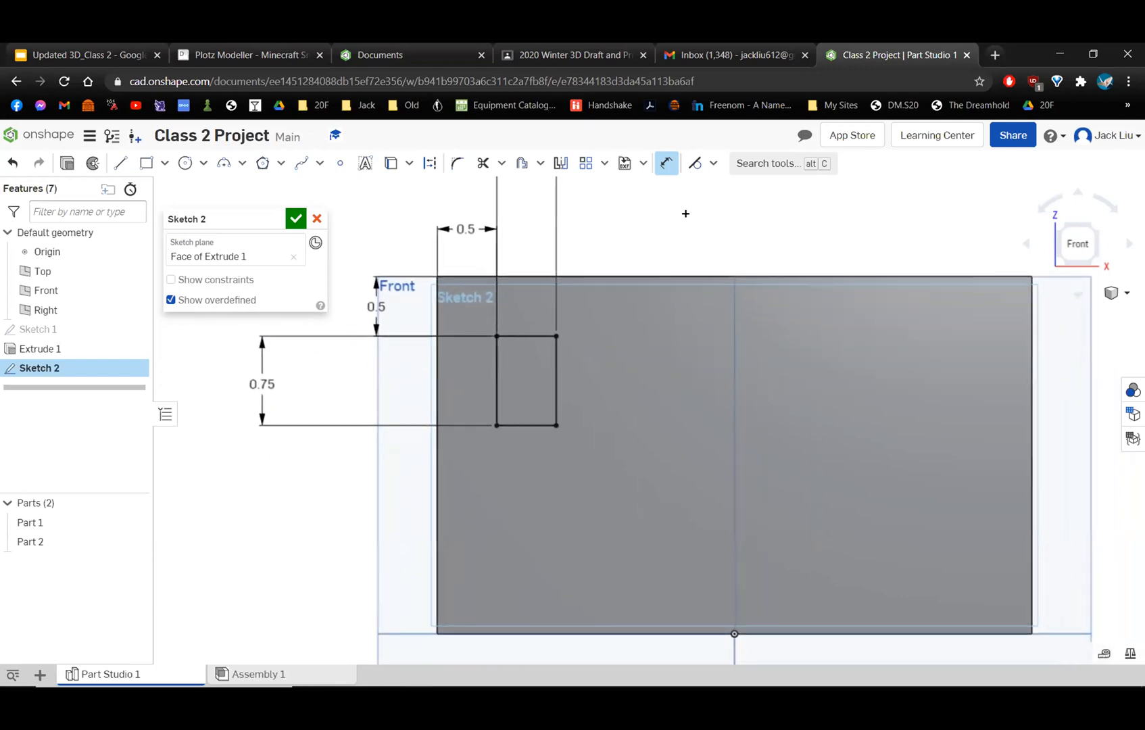
scroll(684, 216, "down", 3)
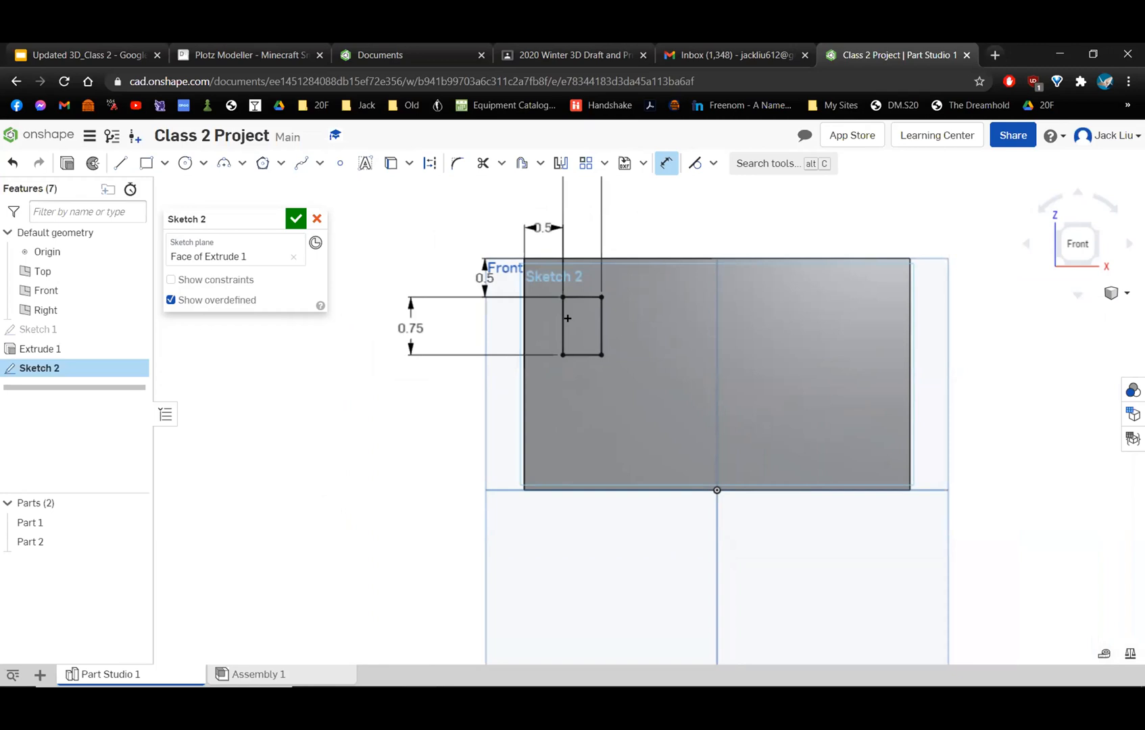
Sketch a second rectangle about 0.78 in tall near the wall's upper middle and undo it.
left_click(146, 163)
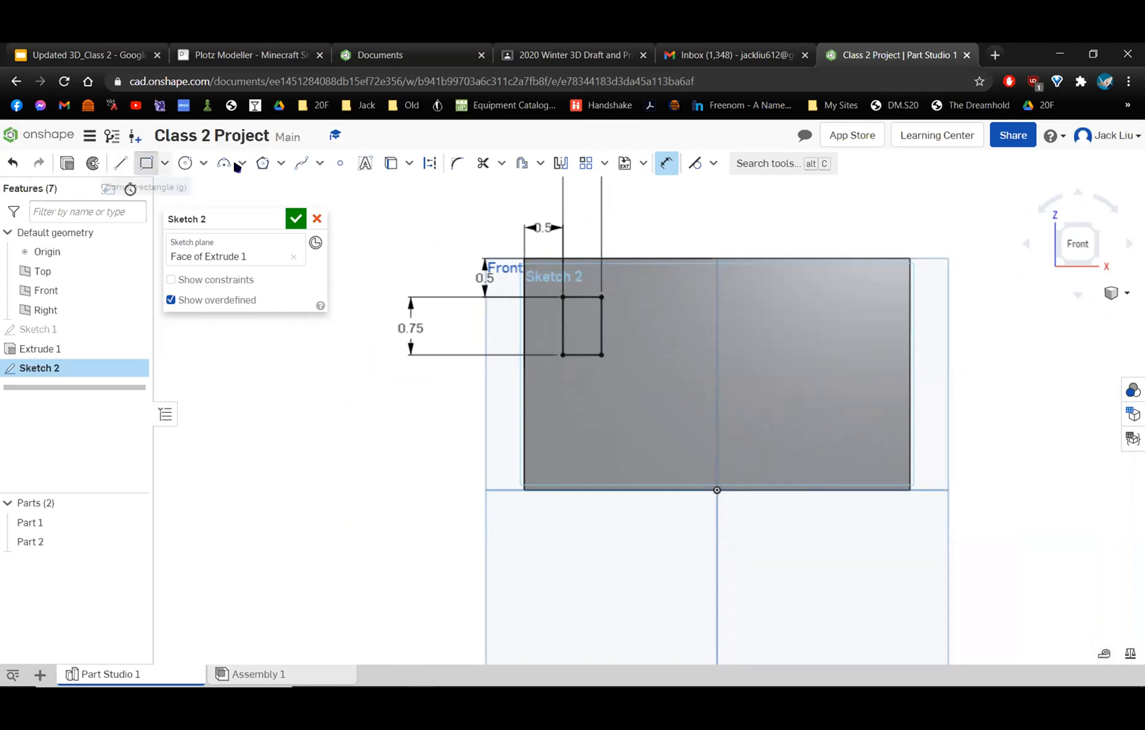
left_click(695, 354)
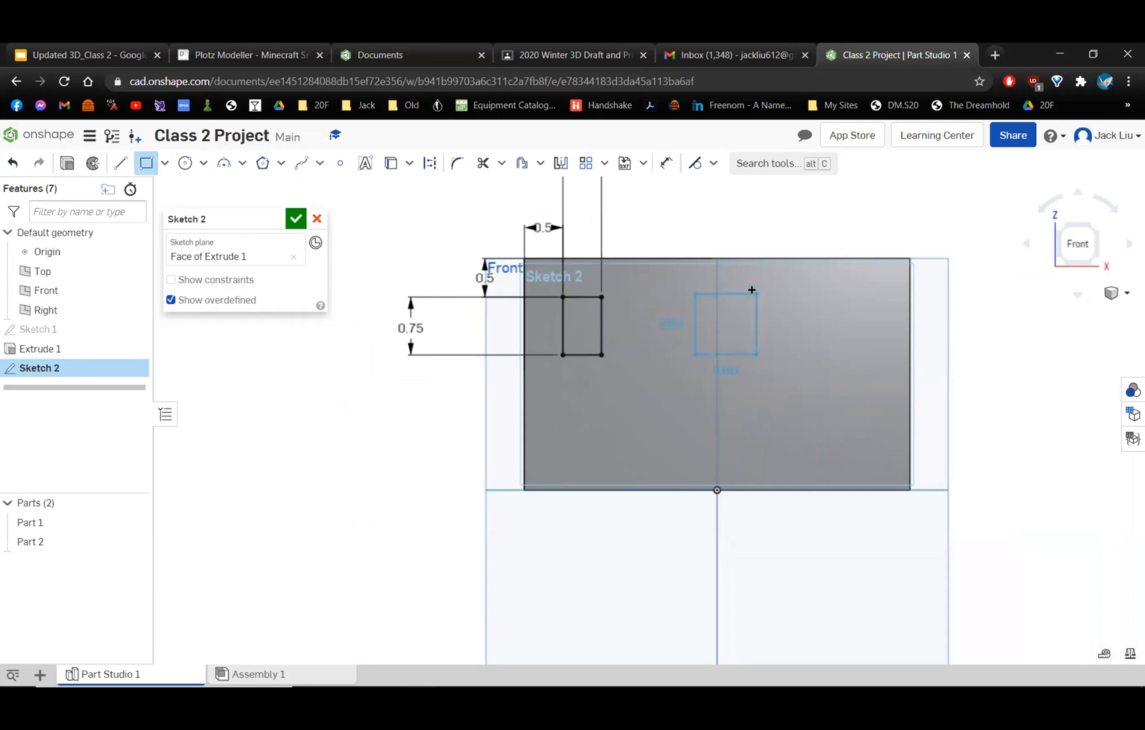
left_click(756, 294)
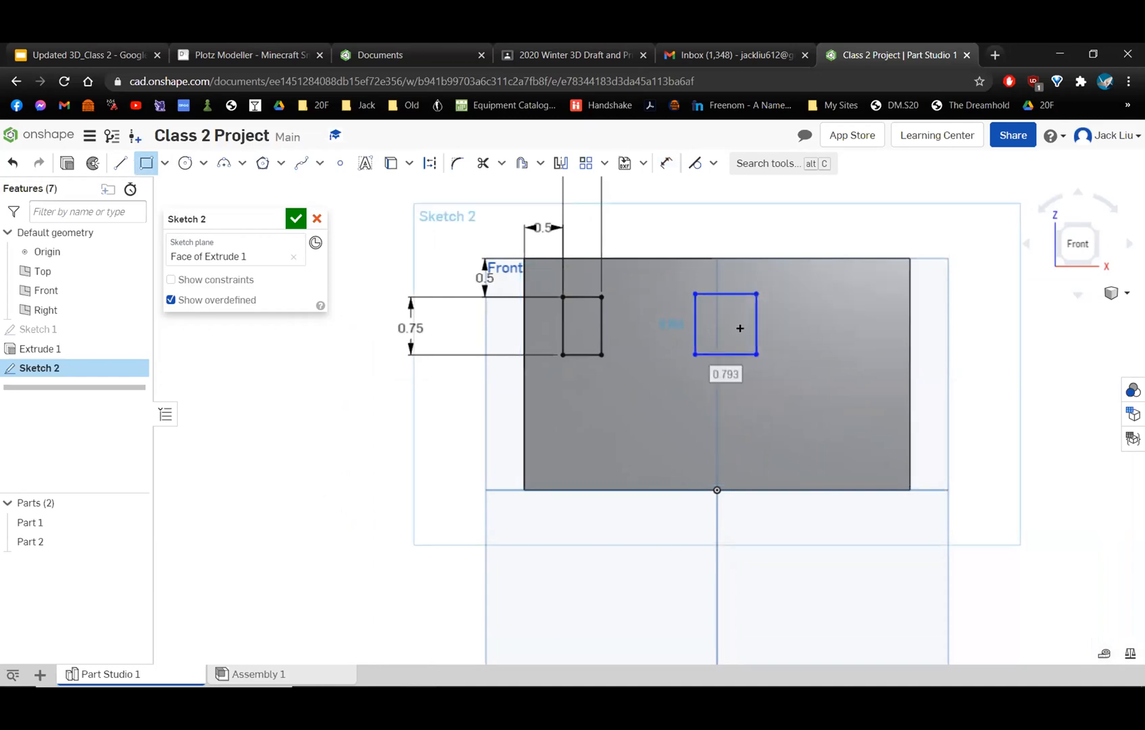
left_click(666, 163)
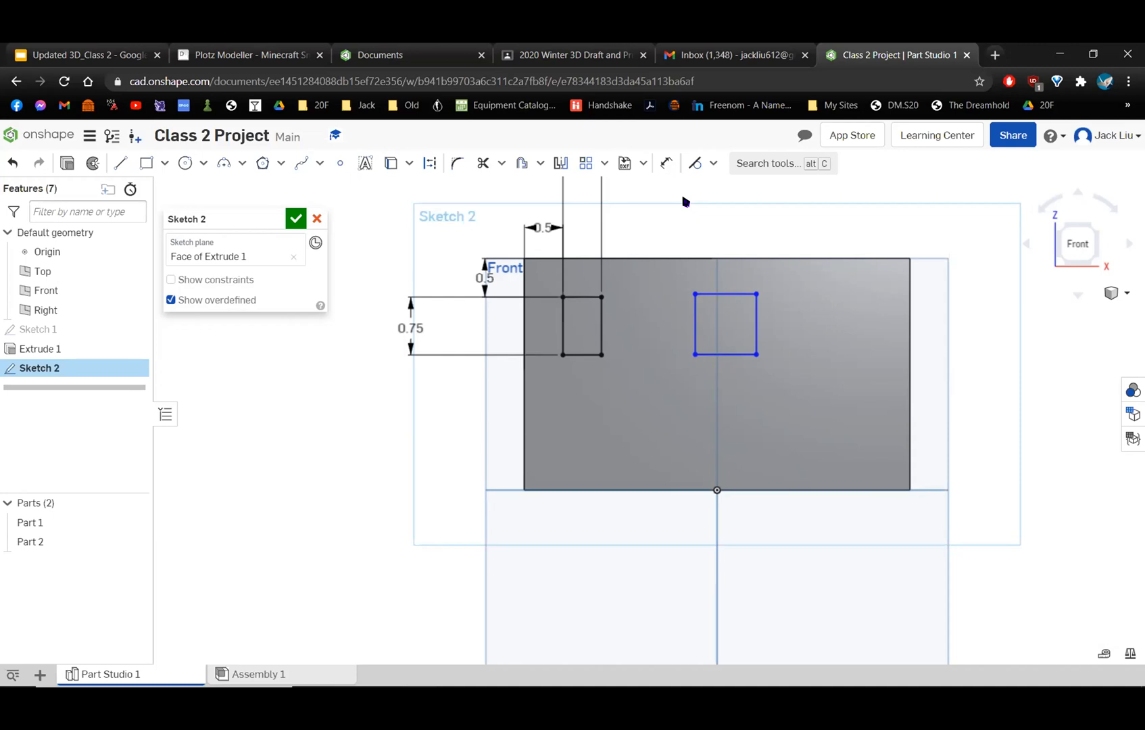
key("ctrl+z")
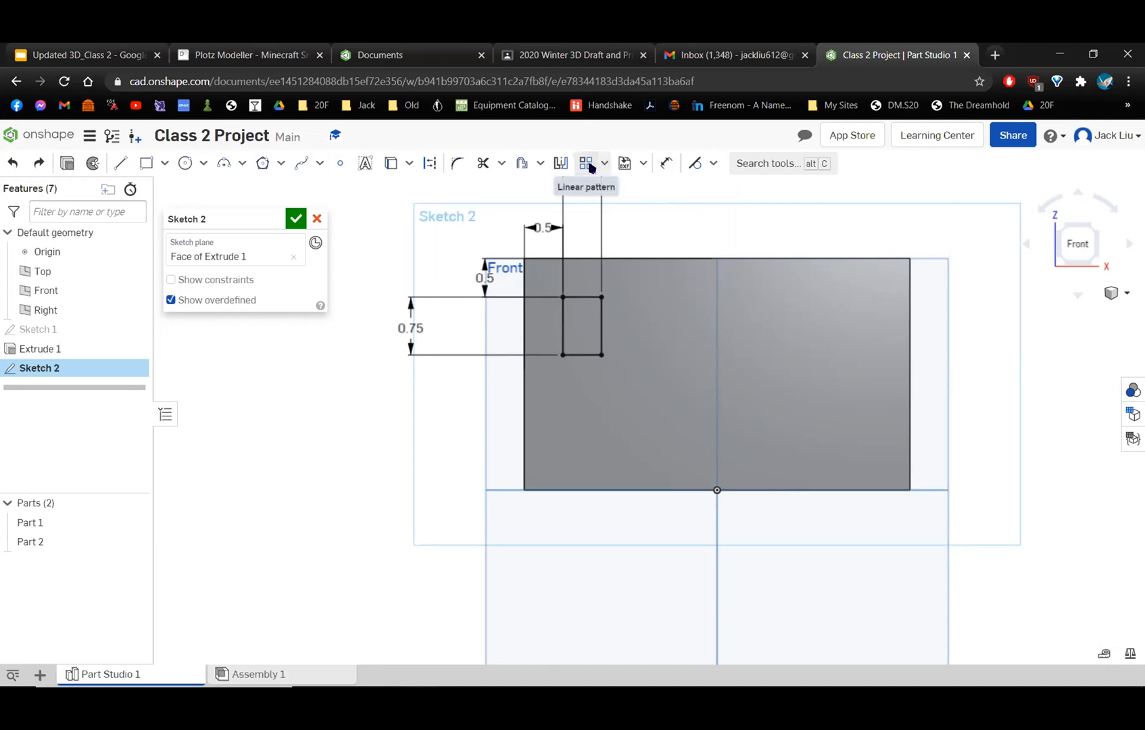
mouse_move(588, 167)
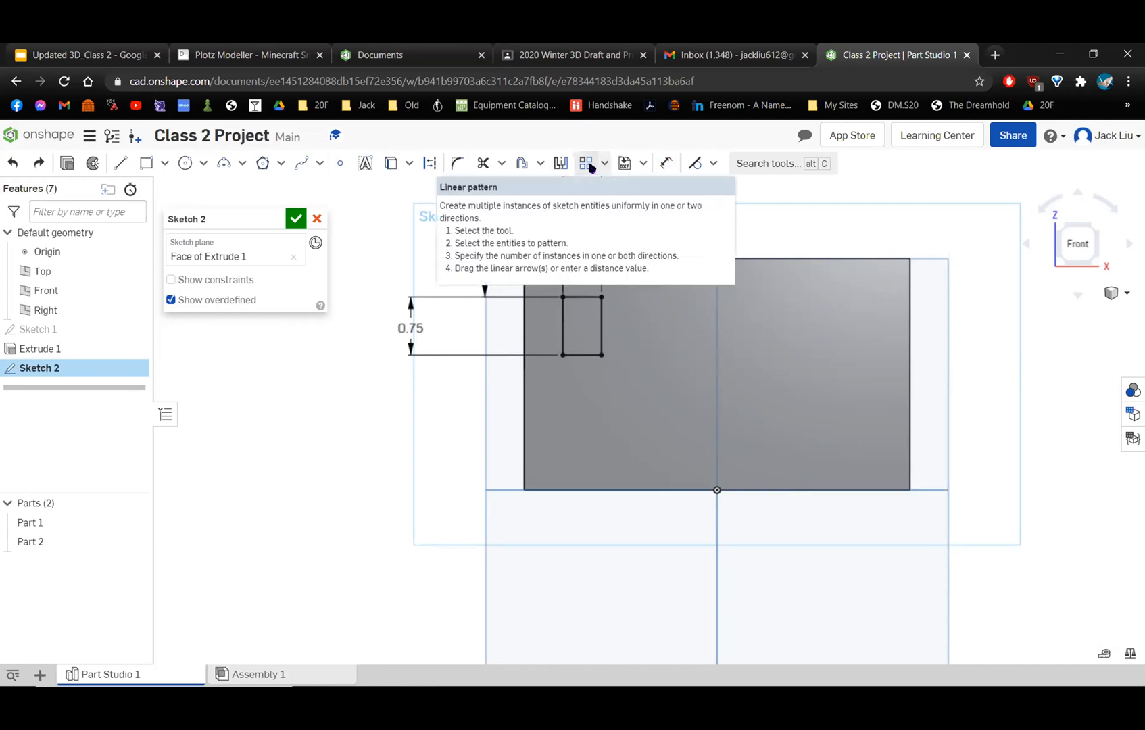
left_click(588, 165)
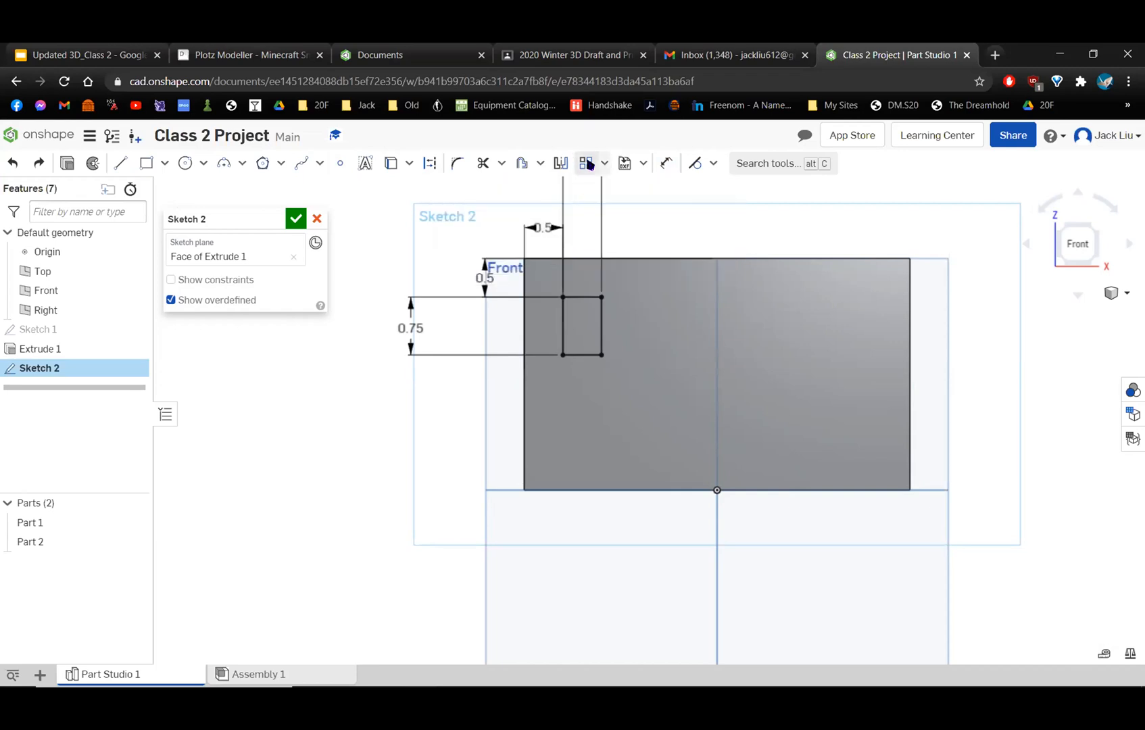
left_click(558, 336)
left_click(583, 298)
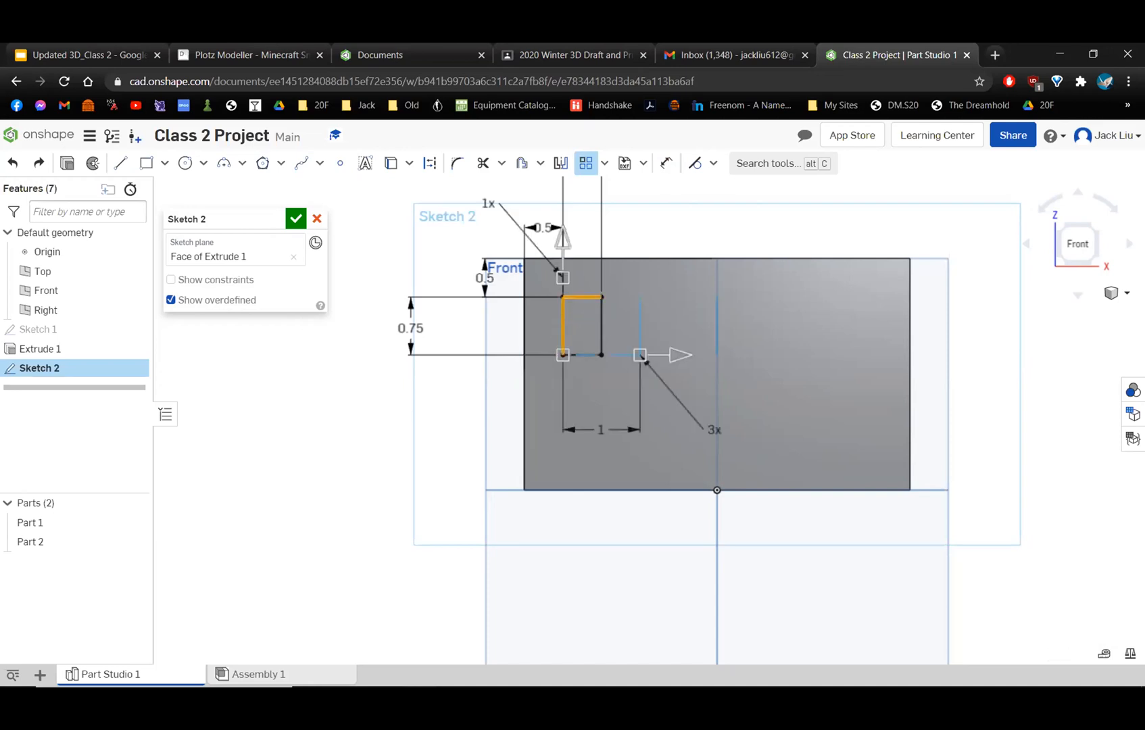
left_click(601, 322)
left_click(588, 355)
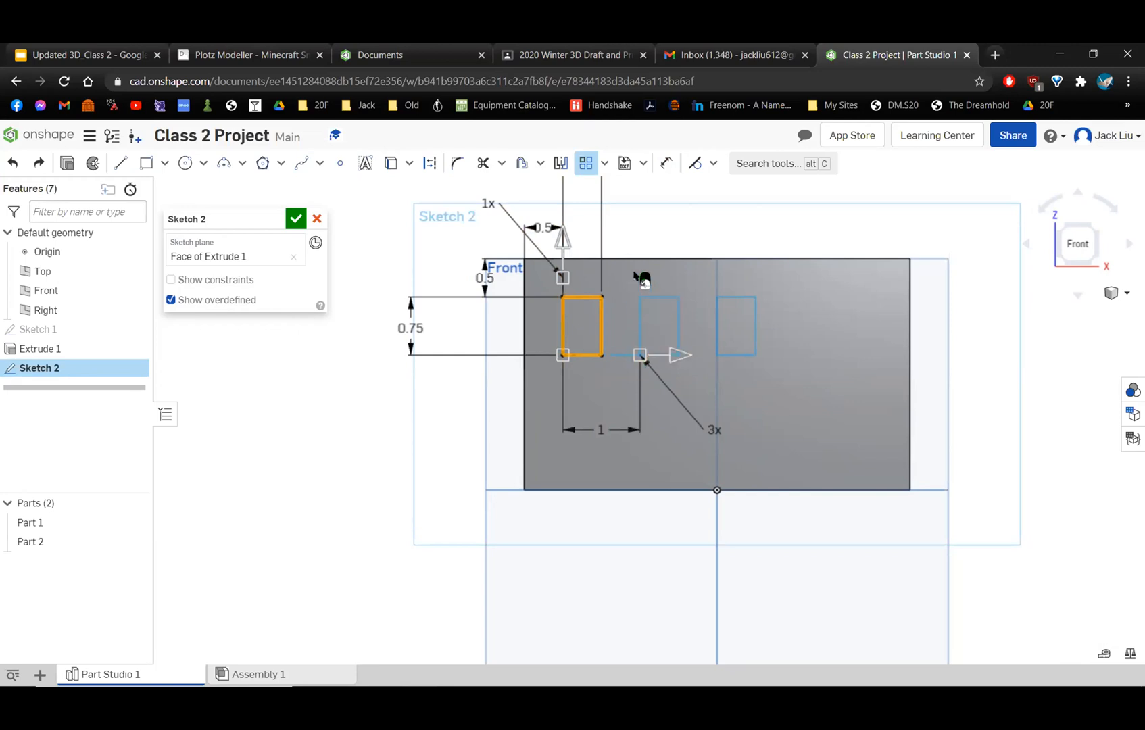
scroll(644, 284, "up", 1)
scroll(649, 297, "down", 3)
scroll(717, 324, "up", 2)
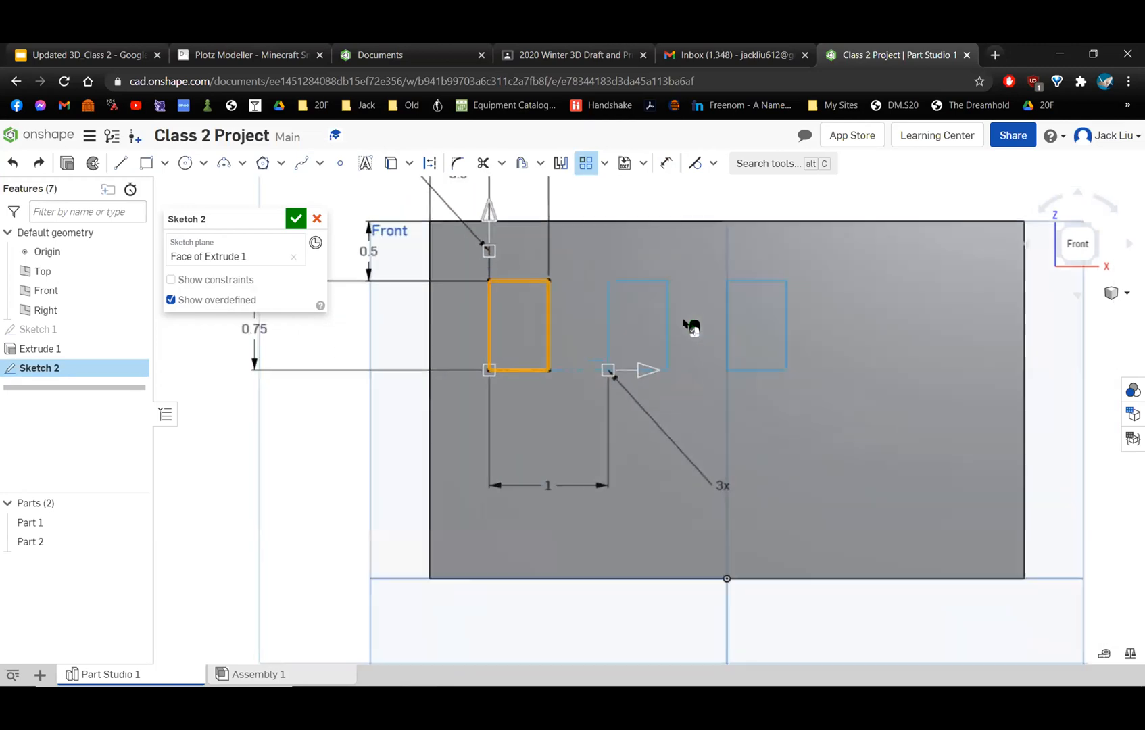
scroll(609, 270, "up", 2)
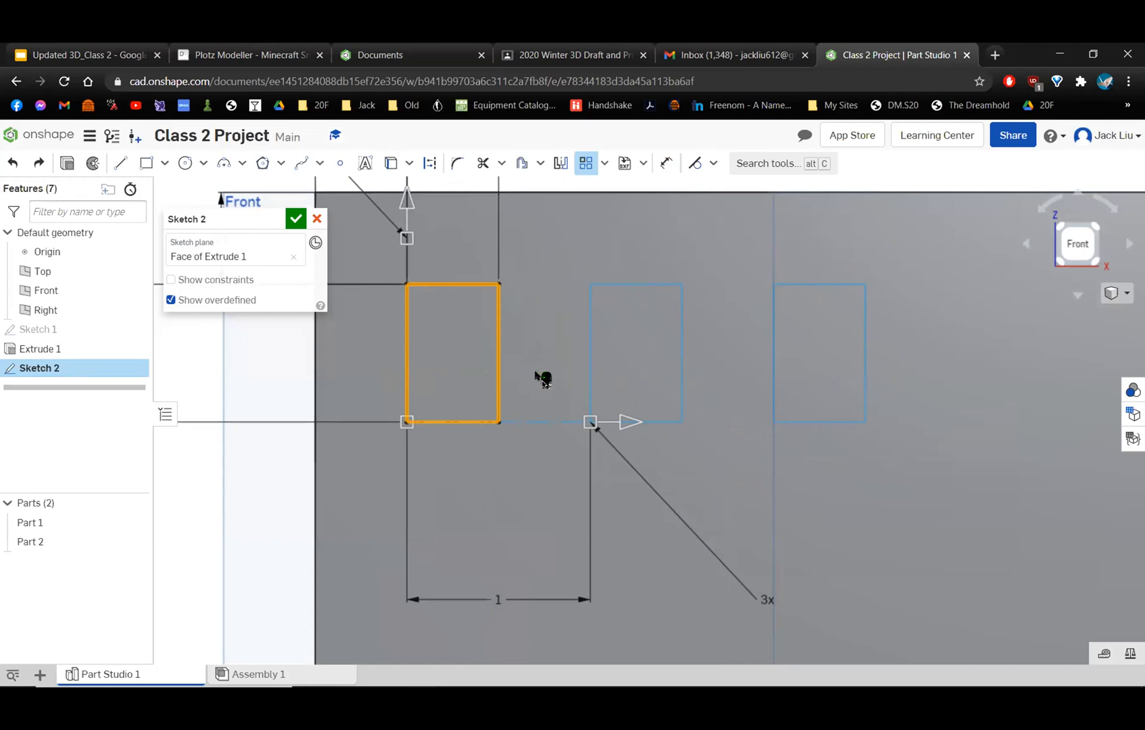
scroll(539, 373, "down", 3)
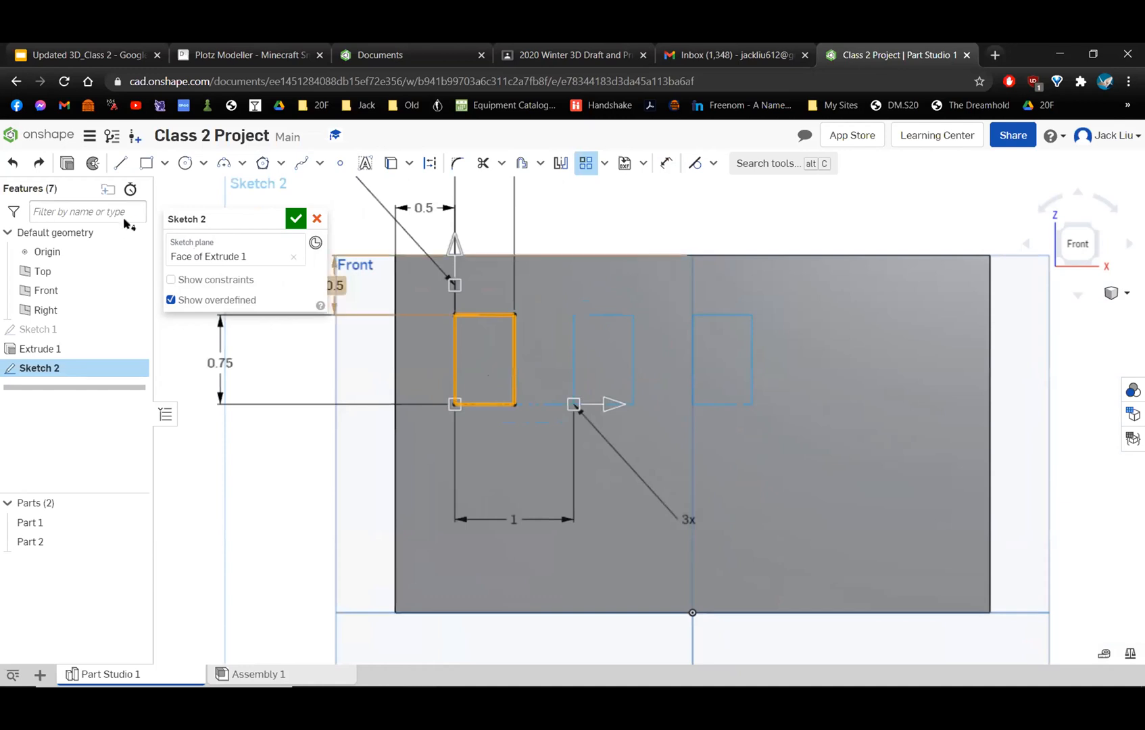
key("Escape")
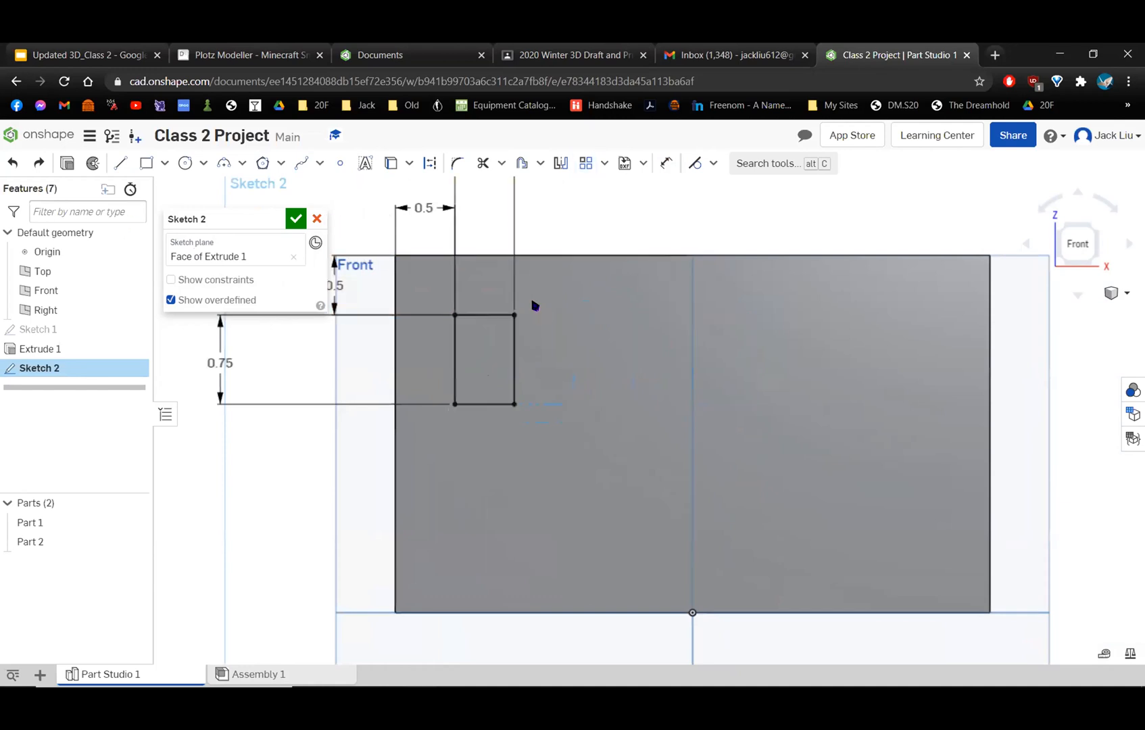
Move the rectangle's width dimension label closer to the wall's top edge.
scroll(764, 244, "down", 2)
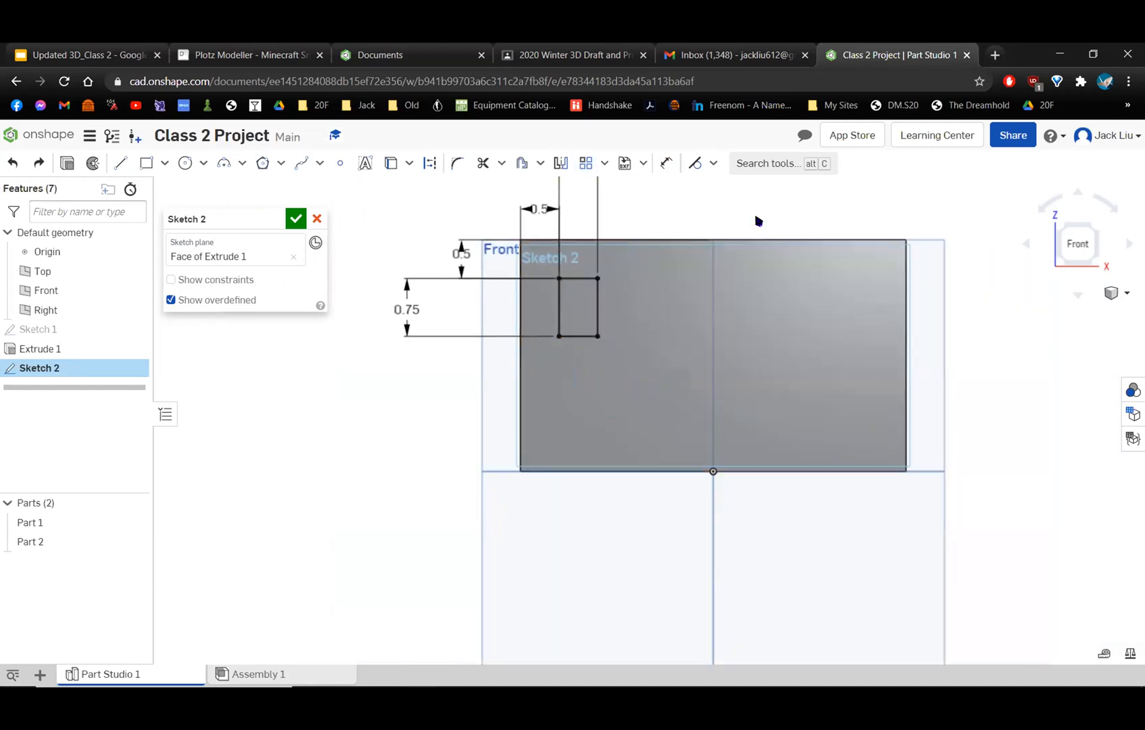
middle_click_drag(756, 222, 755, 268)
scroll(757, 269, "down", 2)
scroll(672, 233, "up", 1)
left_click_drag(586, 198, 571, 231)
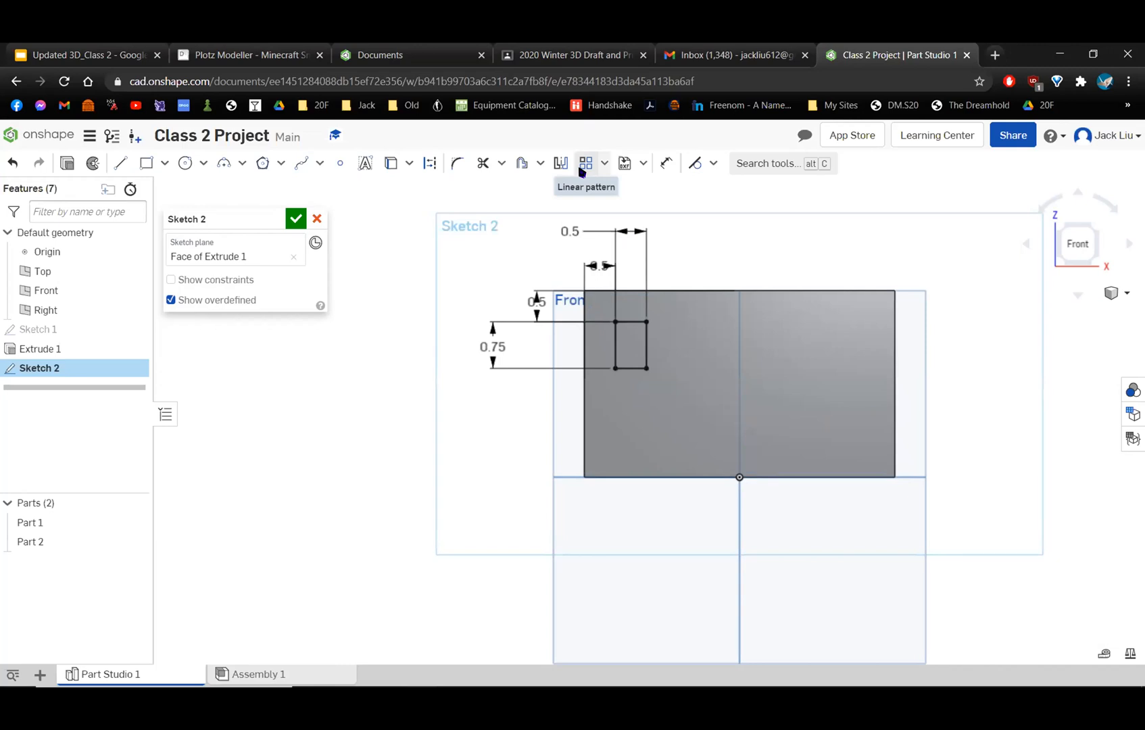
Start a linear sketch pattern of the window rectangle, selecting all four of its edges on the front wall.
left_click(583, 163)
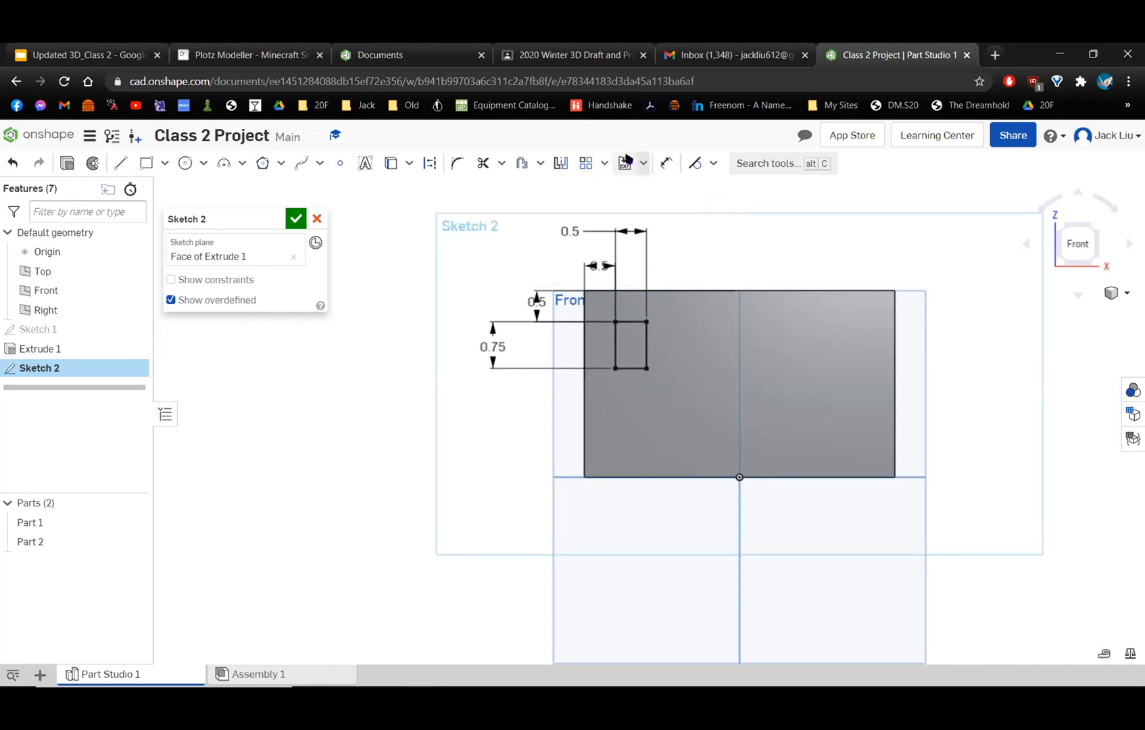
left_click(579, 165)
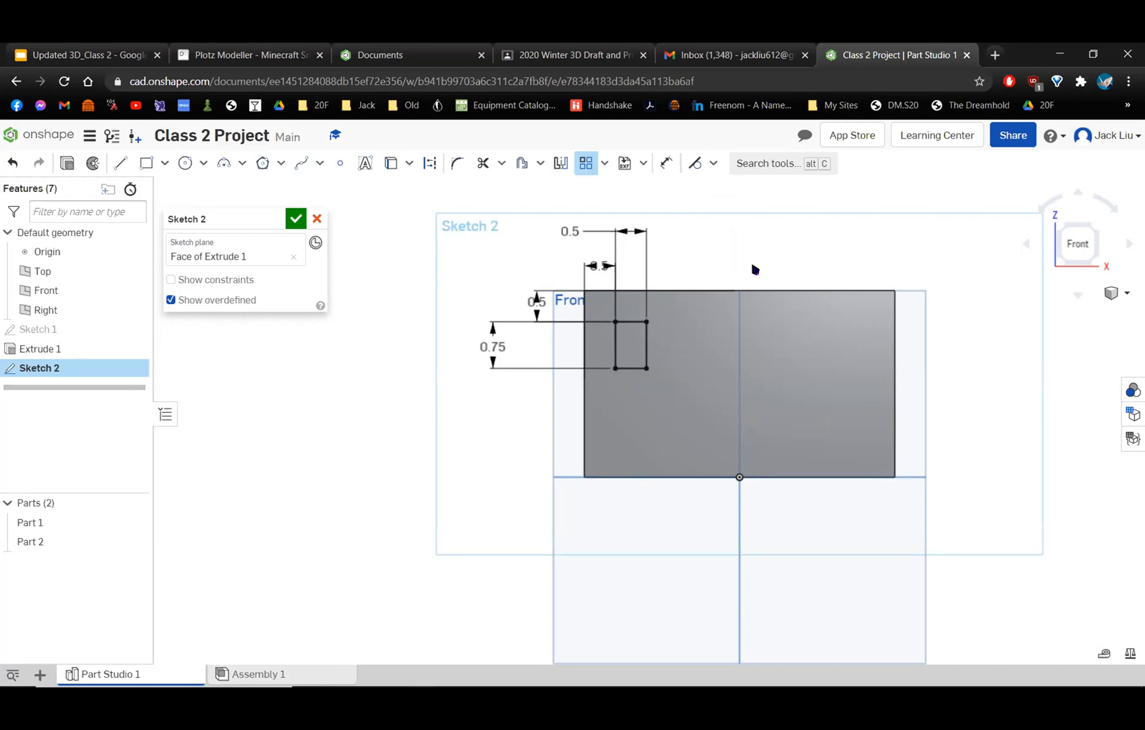
scroll(755, 269, "up", 5)
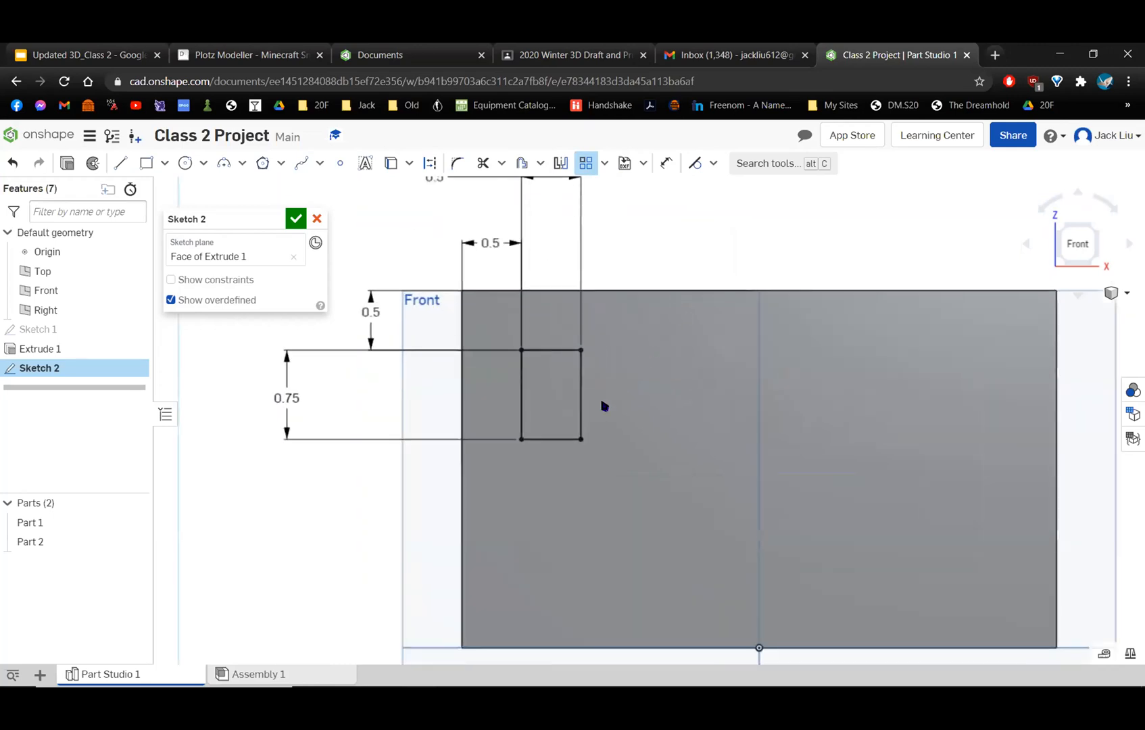
left_click(552, 350)
left_click_drag(494, 466, 603, 335)
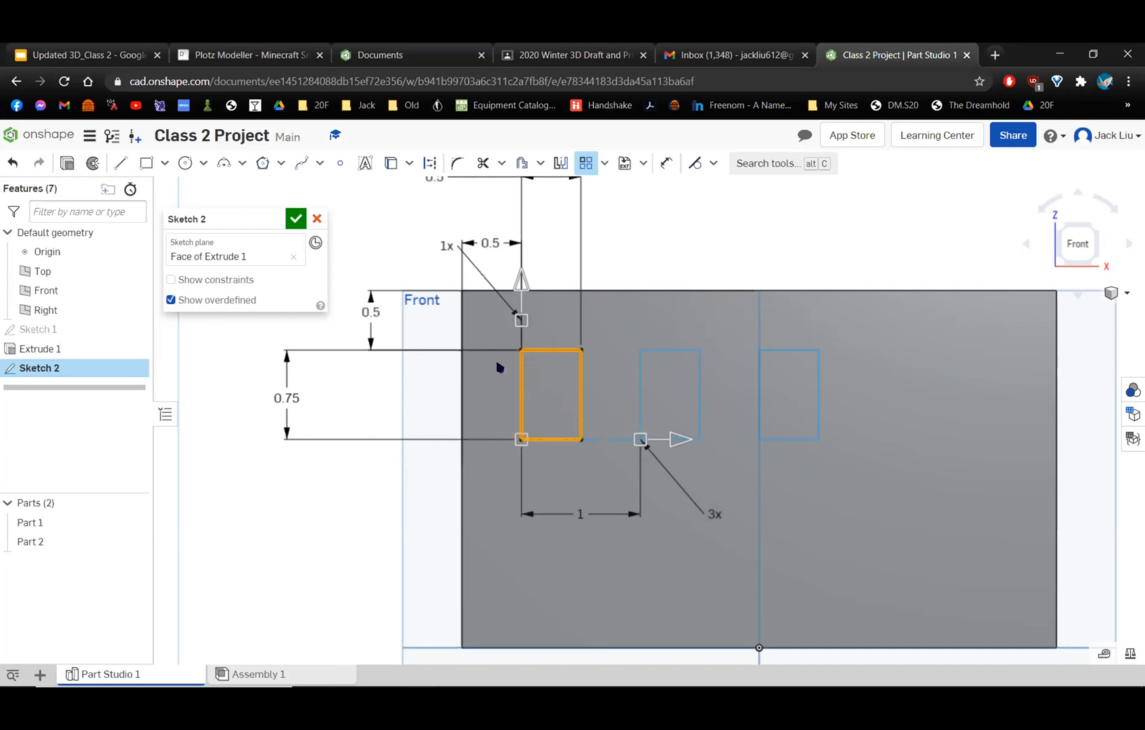
Examine the linear pattern preview, including its direction arrows, spacing dimension and instance counts.
scroll(539, 421, "up", 5)
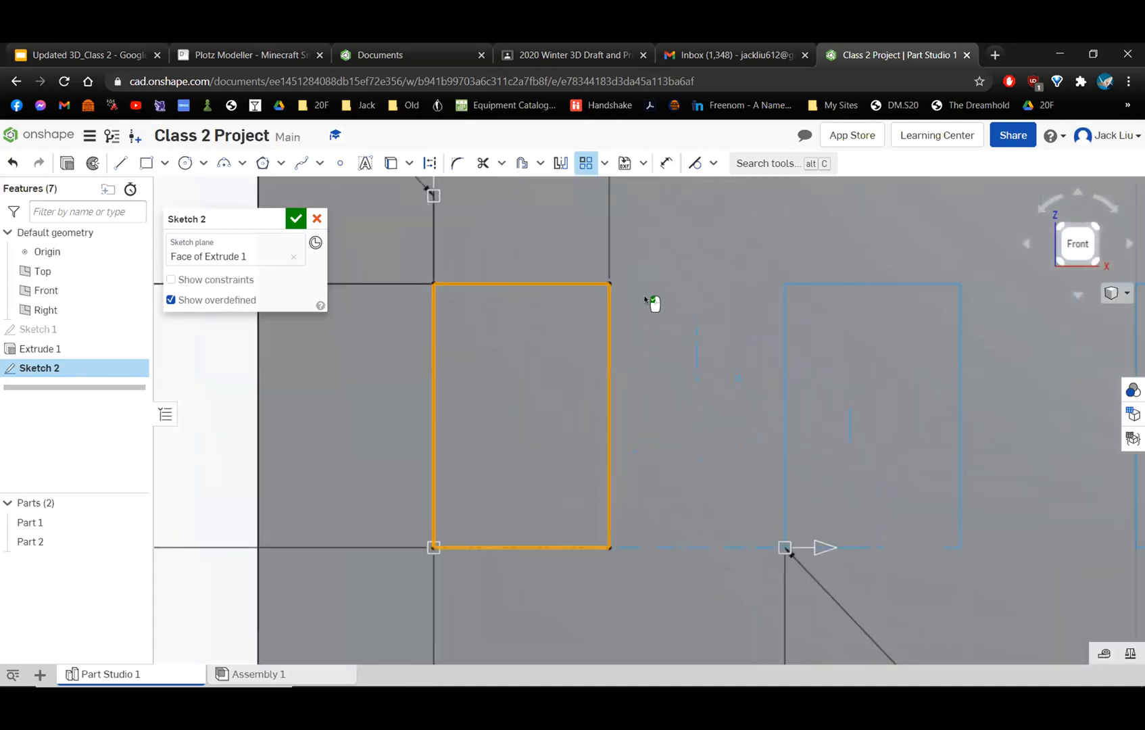
scroll(646, 405, "down", 6)
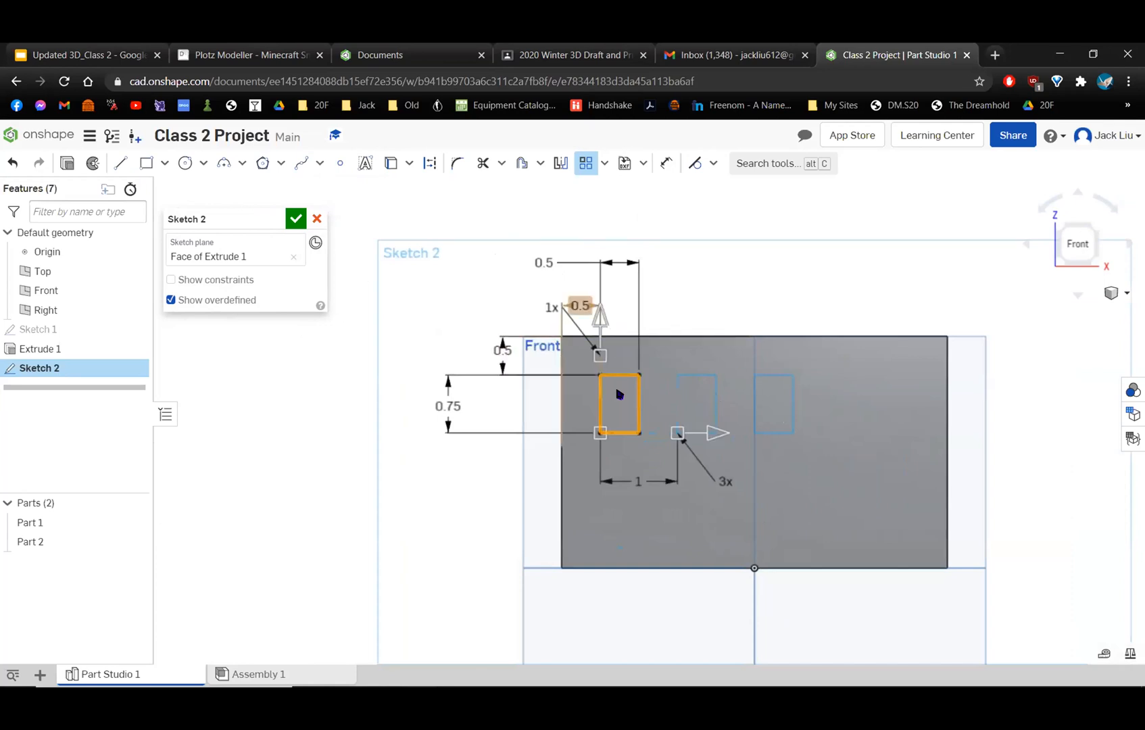
scroll(680, 345, "up", 3)
scroll(688, 356, "up", 2)
middle_click_drag(777, 340, 723, 232)
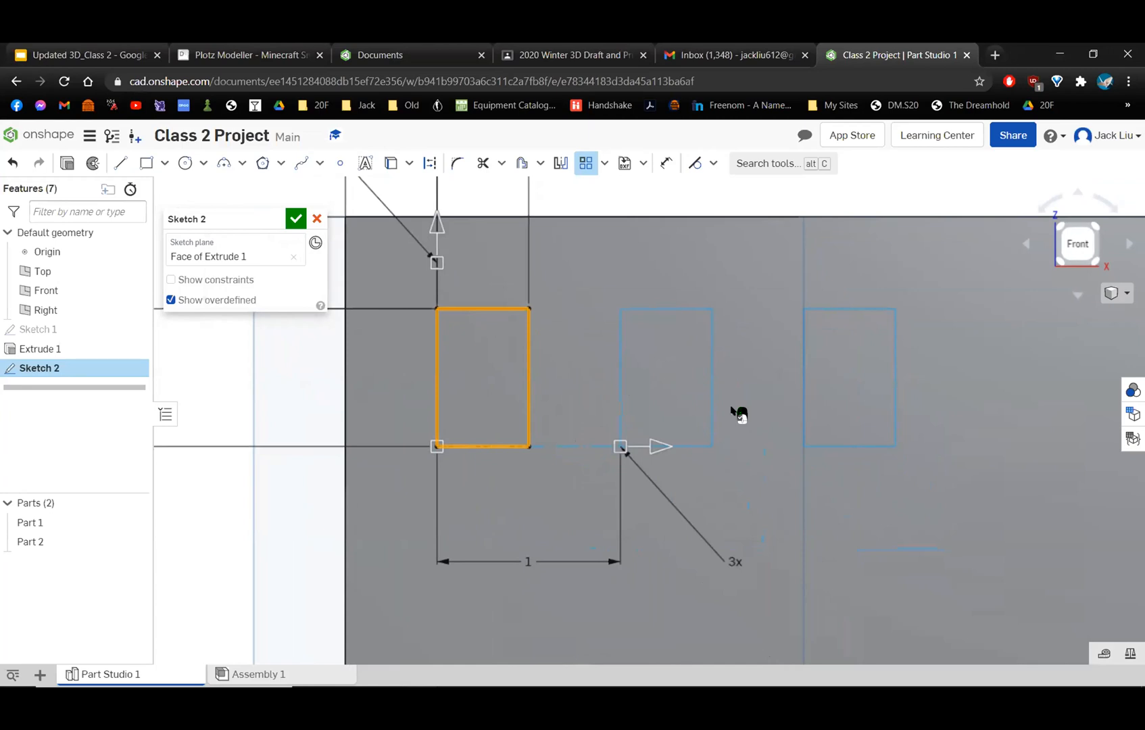
scroll(775, 455, "down", 2)
scroll(768, 461, "down", 1)
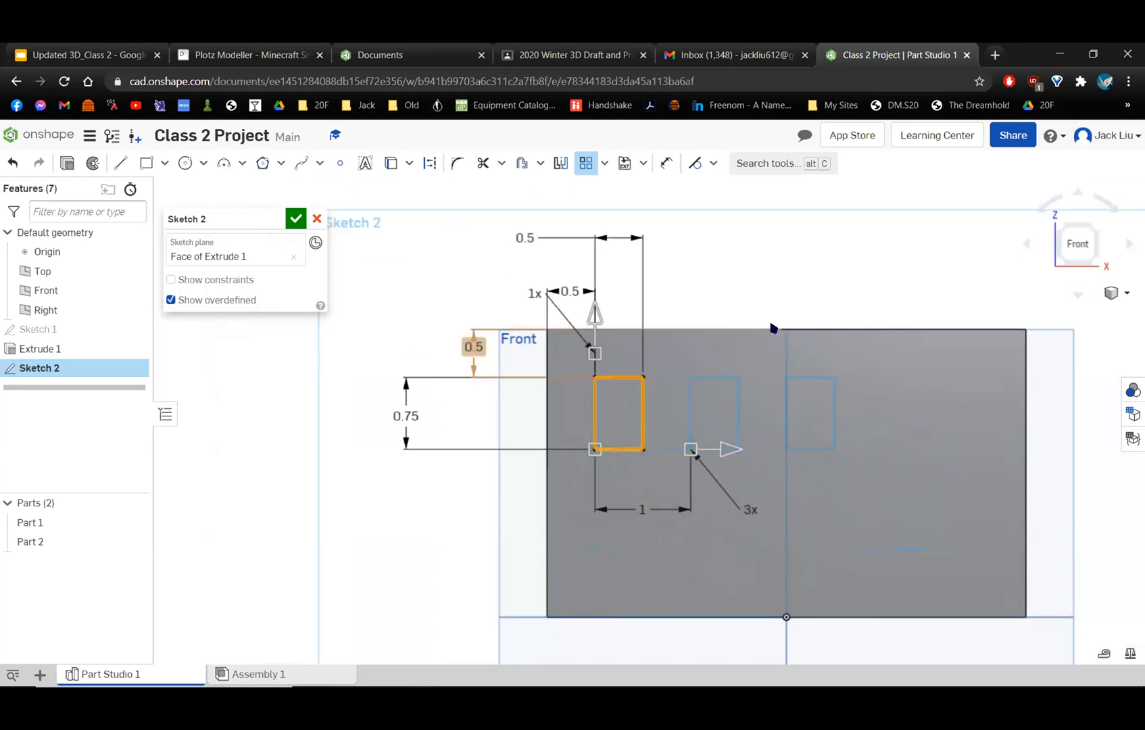
scroll(766, 327, "up", 1)
scroll(768, 328, "down", 1)
scroll(765, 329, "down", 1)
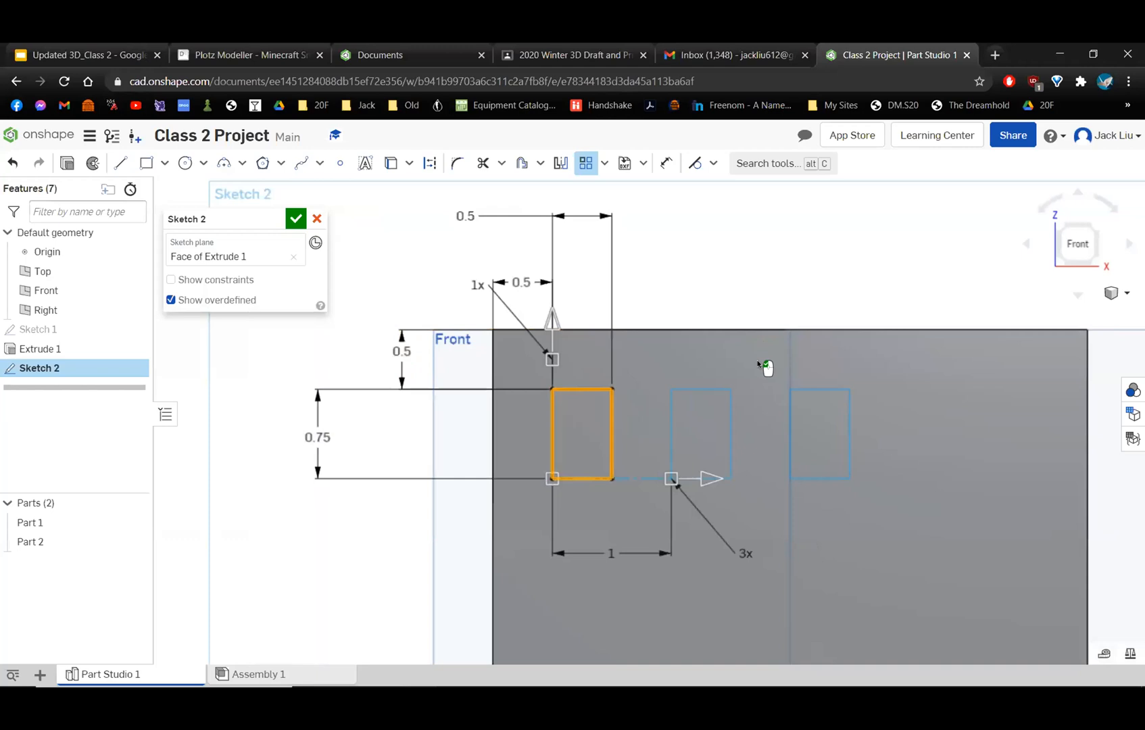
scroll(770, 525, "up", 1)
scroll(834, 462, "up", 1)
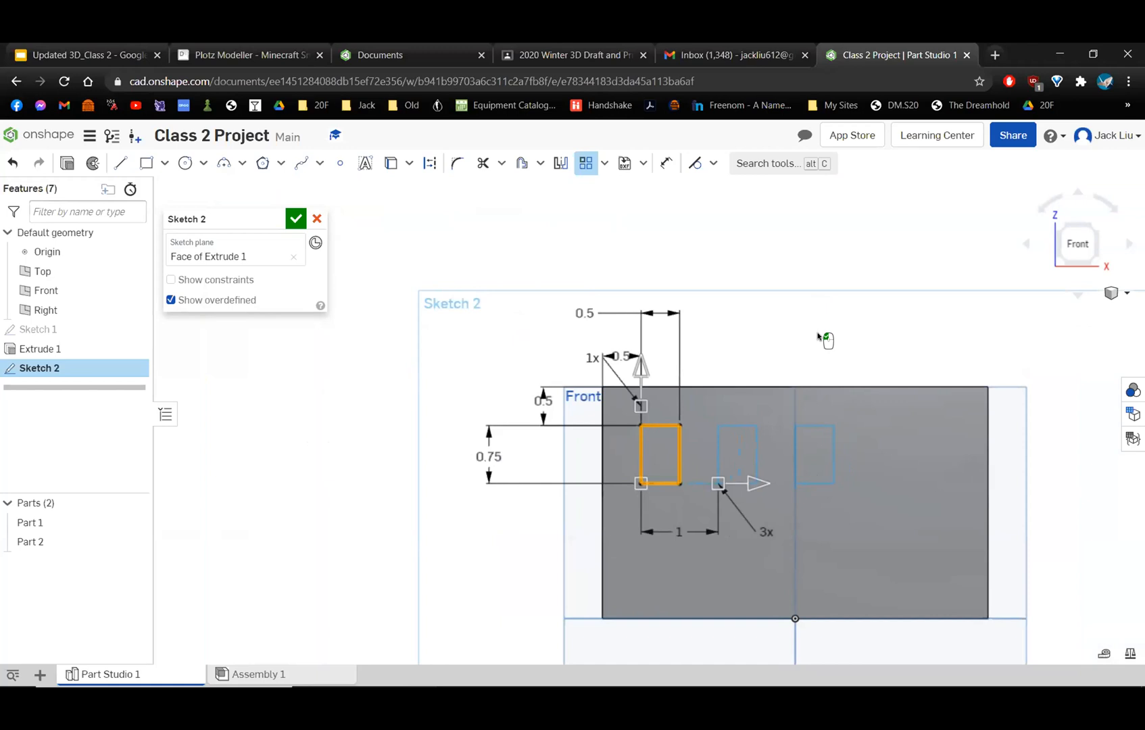
scroll(823, 336, "down", 1)
scroll(823, 335, "up", 2)
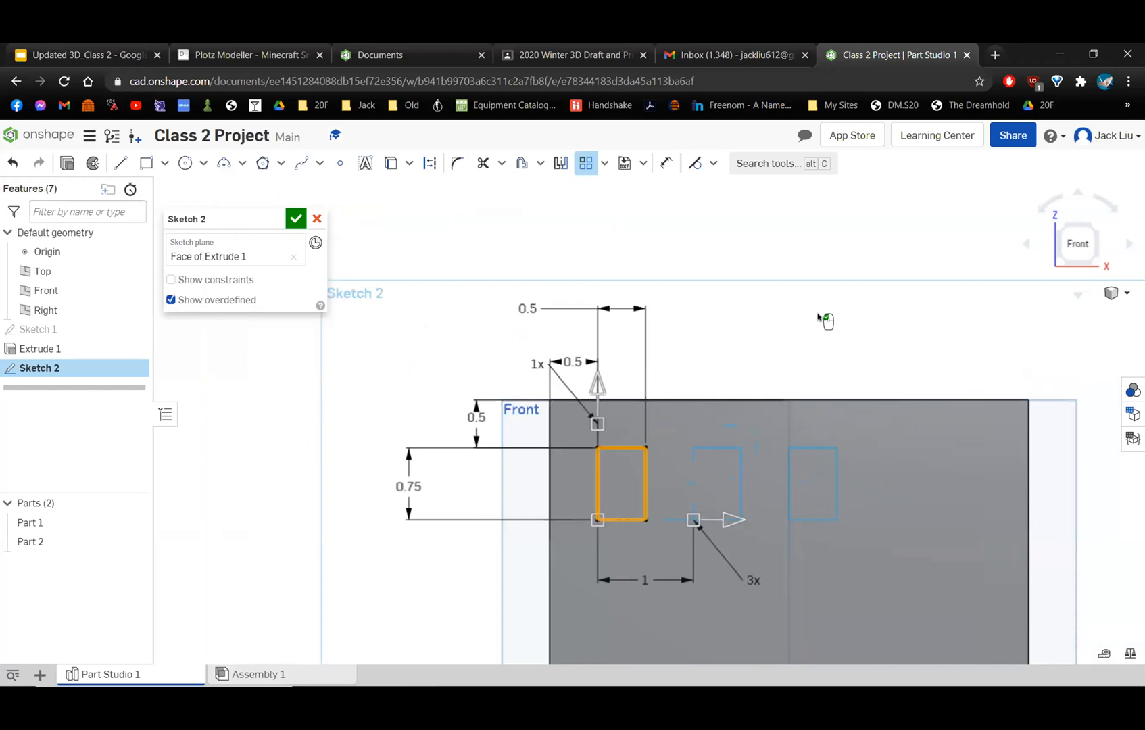
middle_click_drag(828, 320, 813, 232)
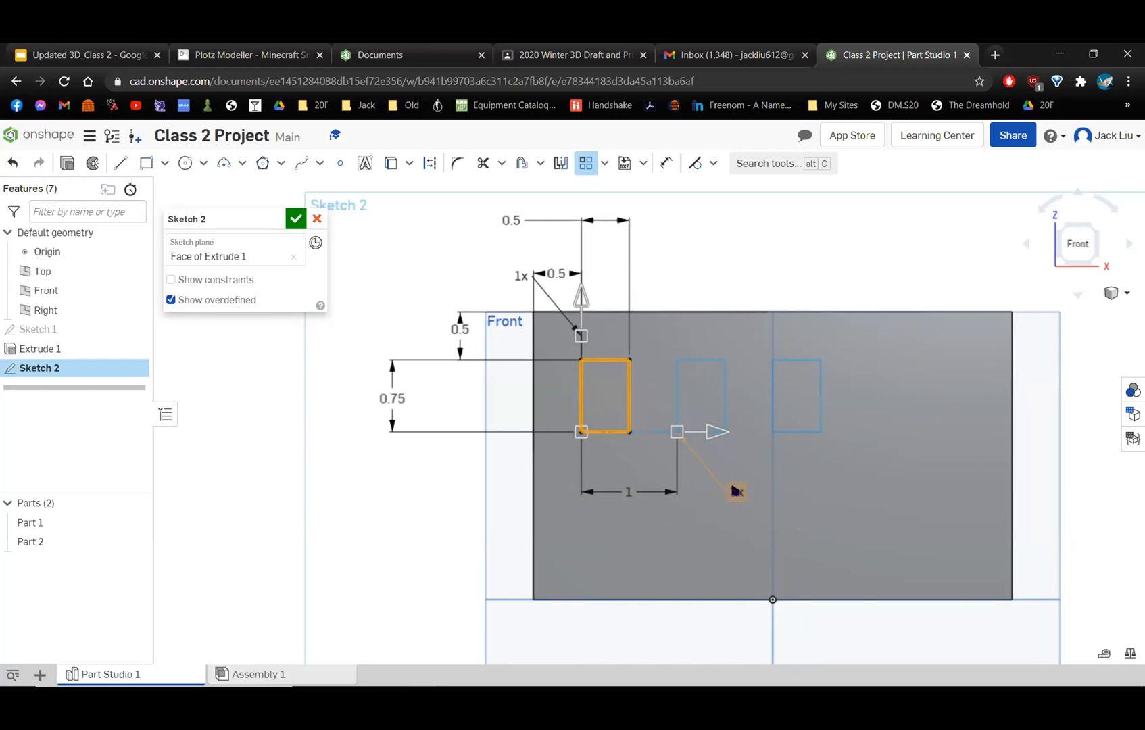
Set the window pattern's horizontal instance count to 5.
scroll(738, 493, "up", 5)
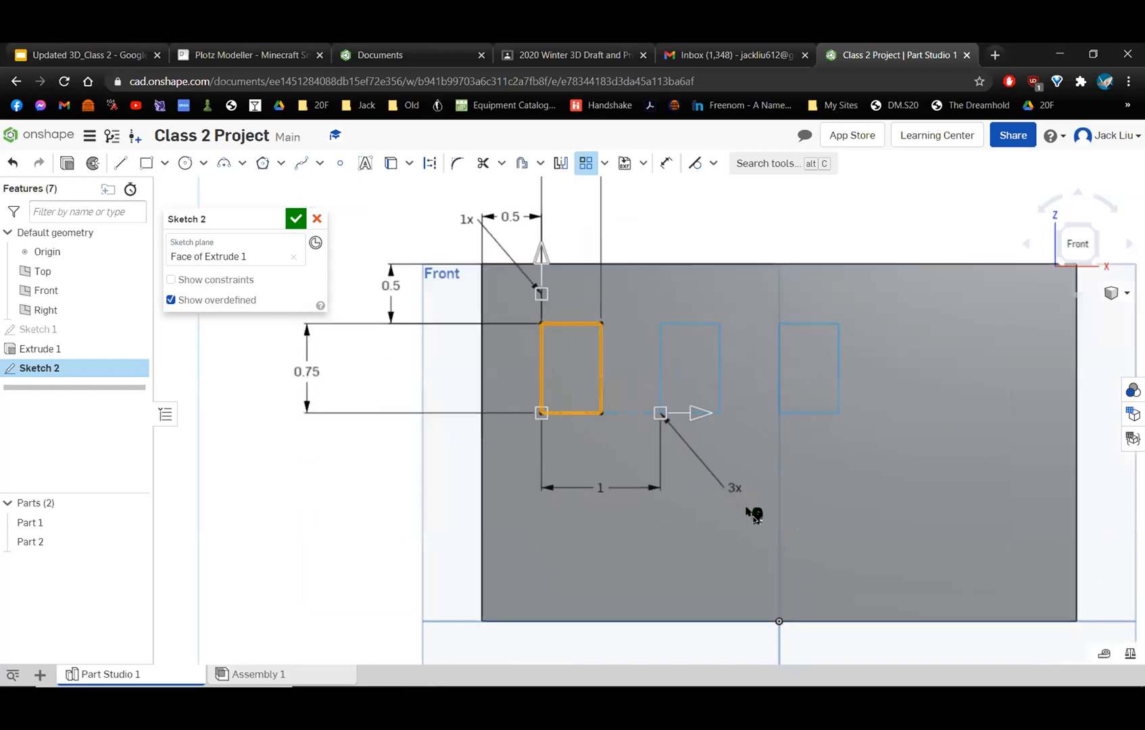
scroll(721, 459, "down", 5)
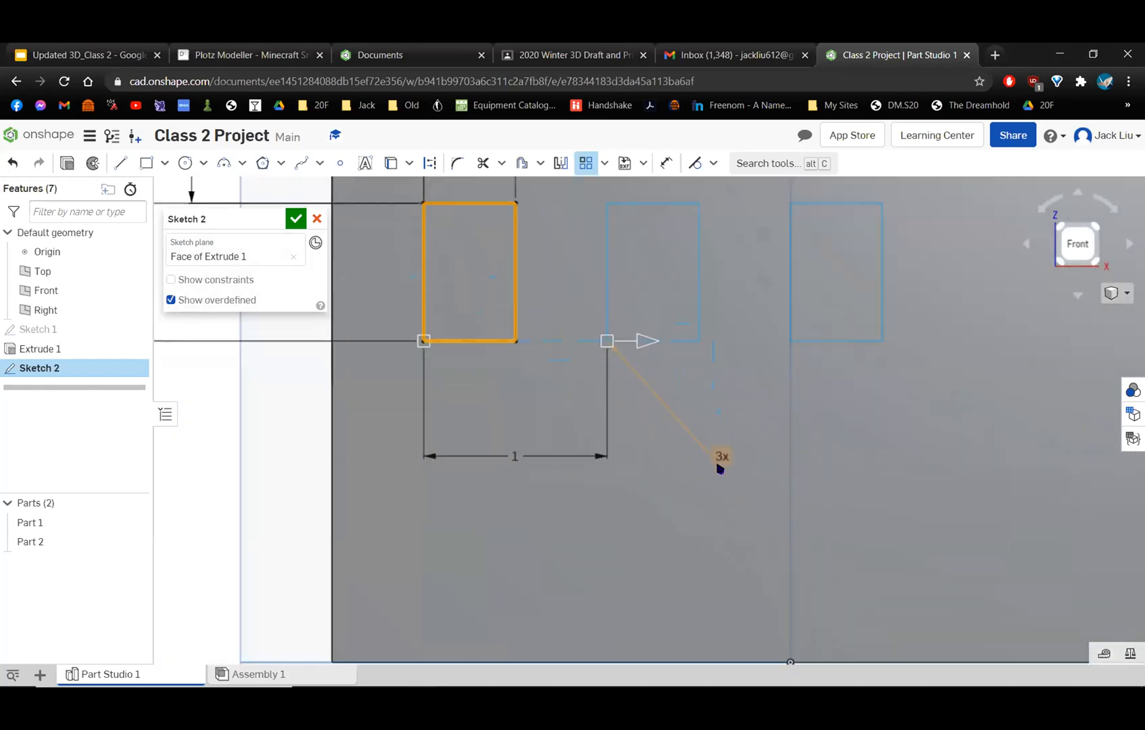
double_click(722, 463)
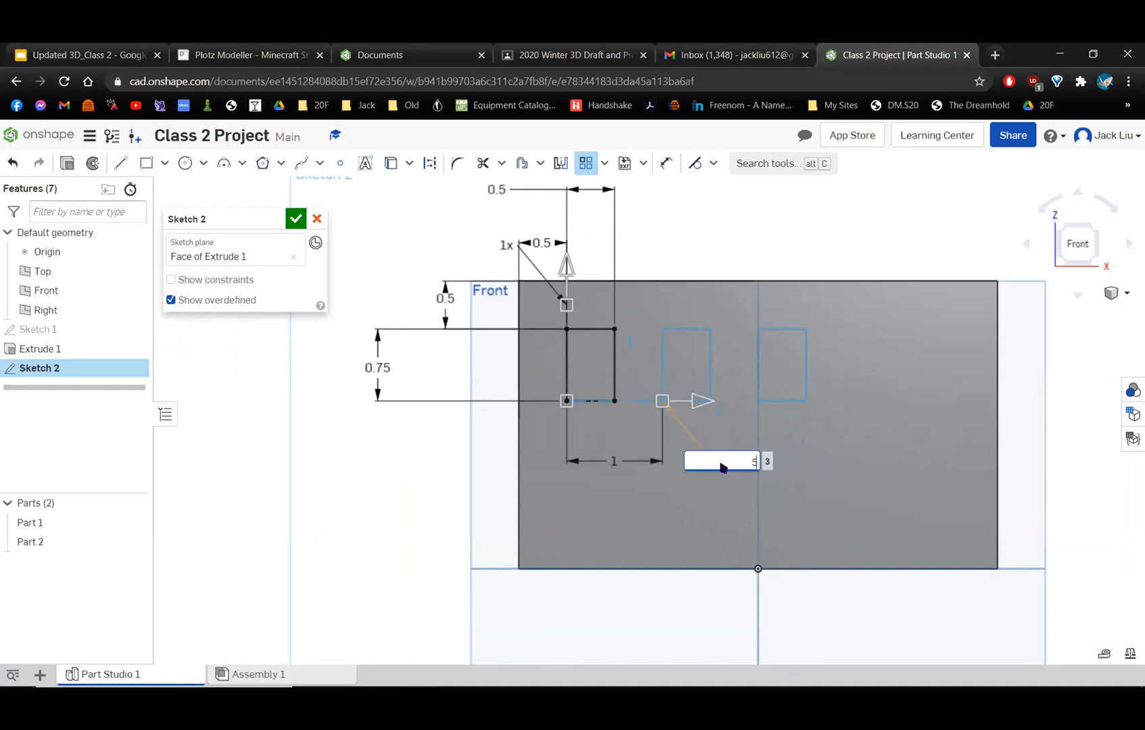
type("5")
key("Return")
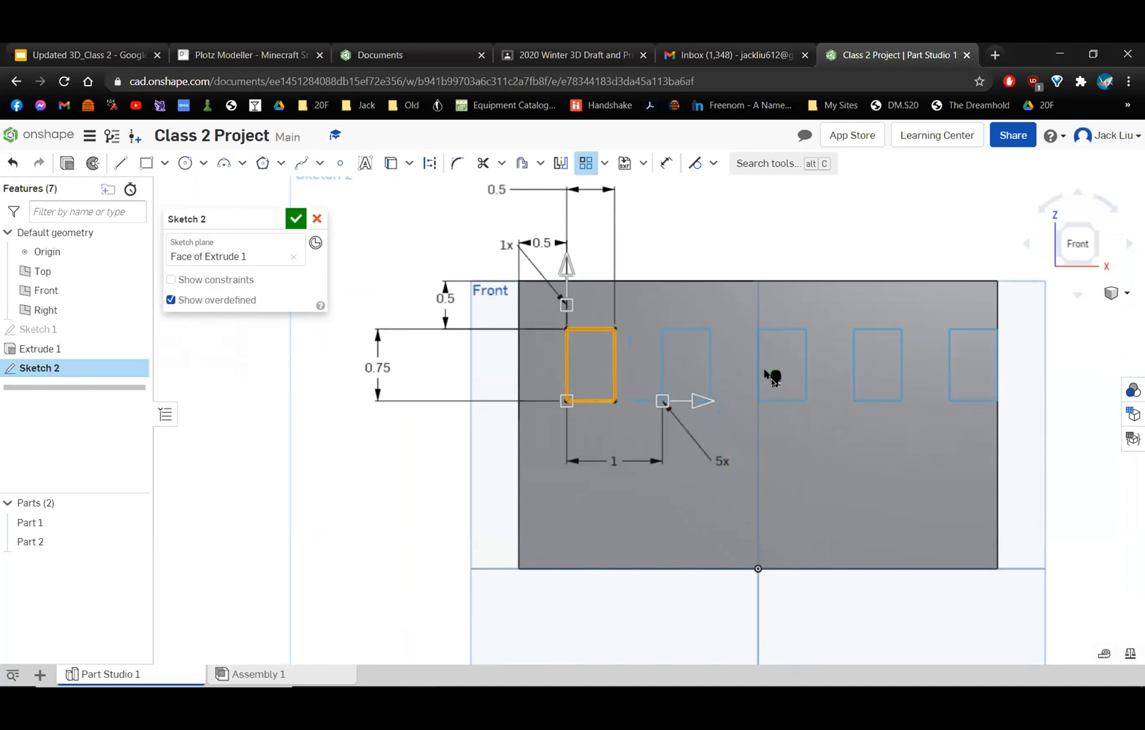
Try horizontal instance counts of 2 and 3 for the window pattern.
double_click(721, 463)
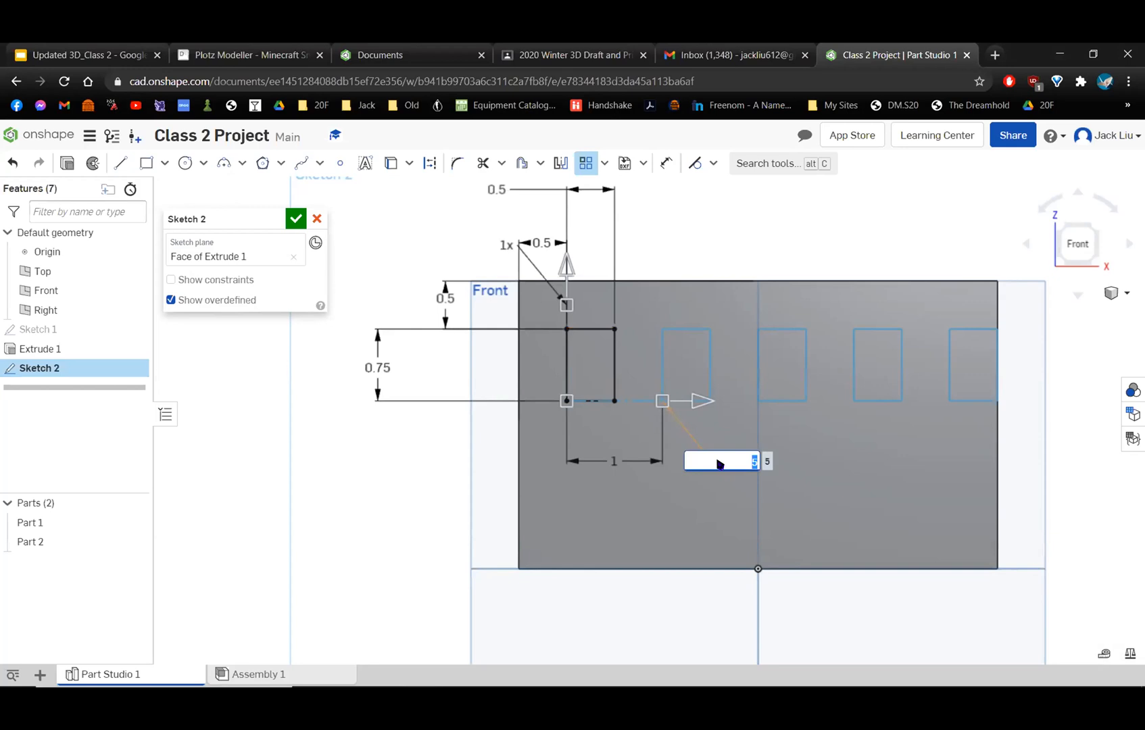
type("2")
key("Return")
double_click(722, 462)
type("3")
key("Return")
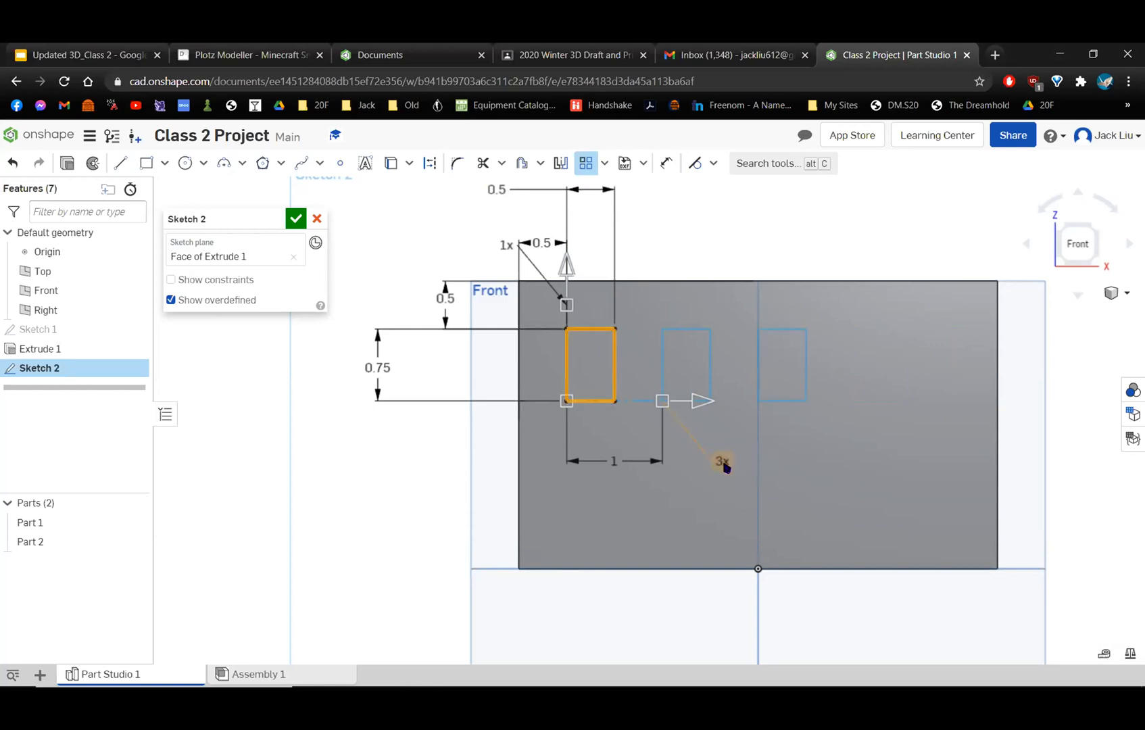
Change the window pattern's horizontal instance count back to 5.
scroll(724, 466, "up", 2)
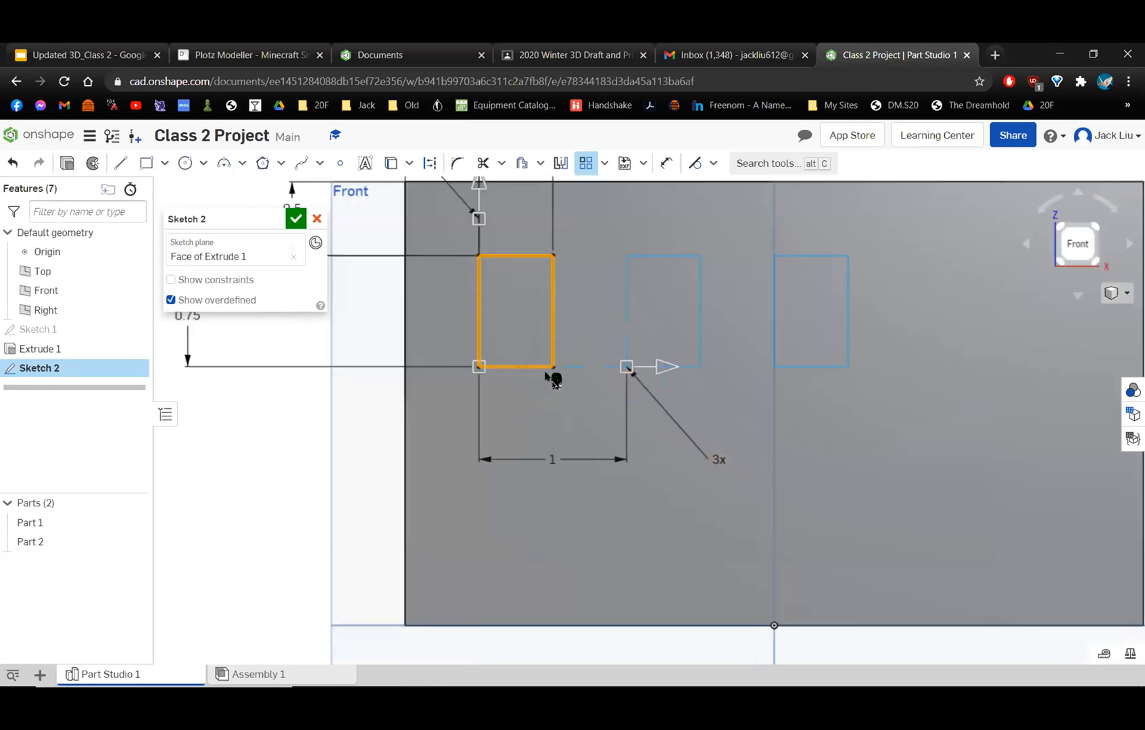
scroll(551, 376, "down", 2)
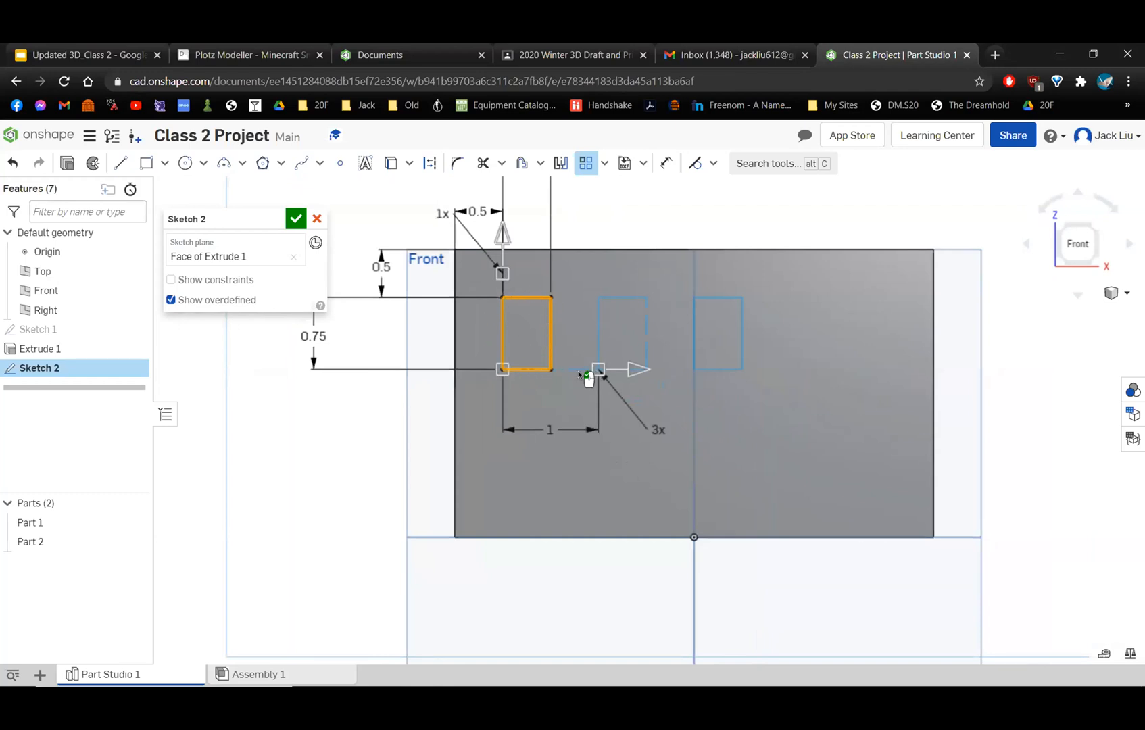
scroll(587, 375, "up", 1)
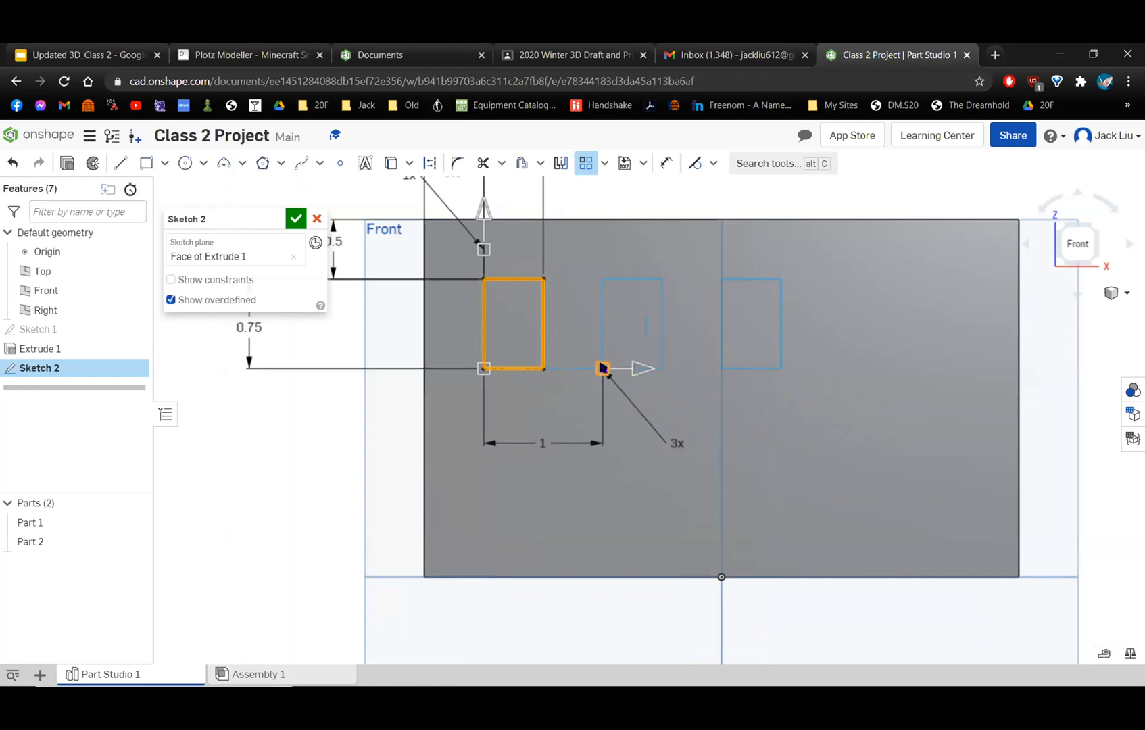
left_click(672, 442)
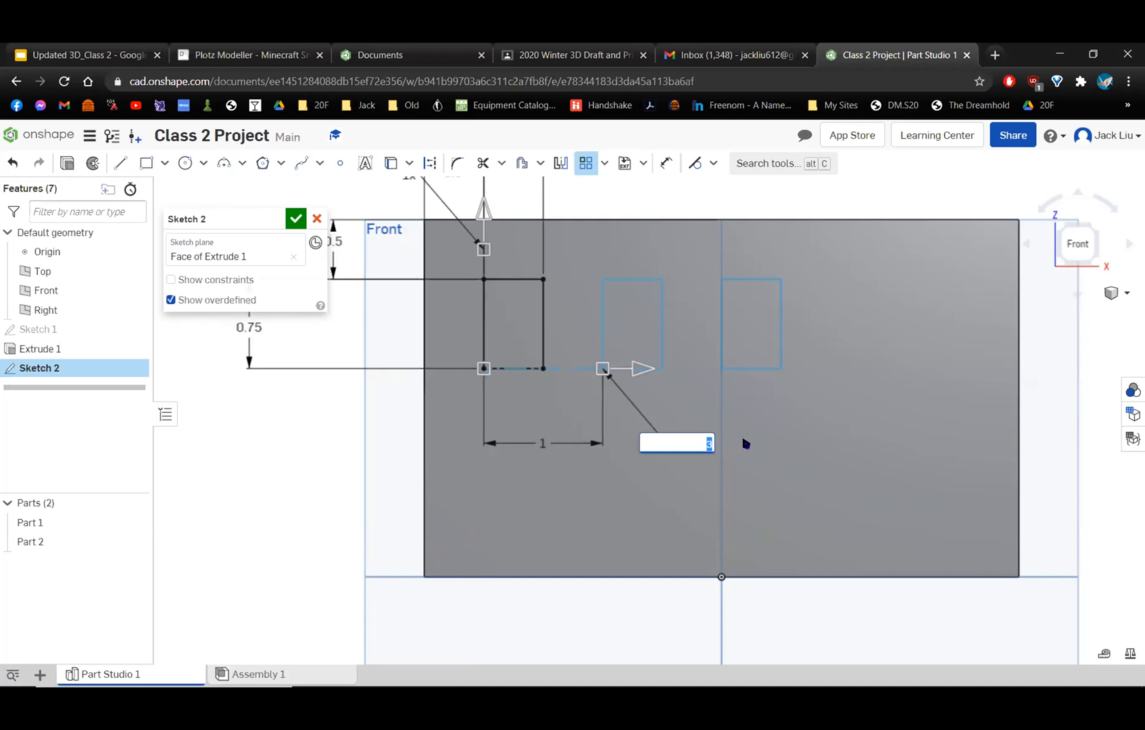
type("5")
key("Return")
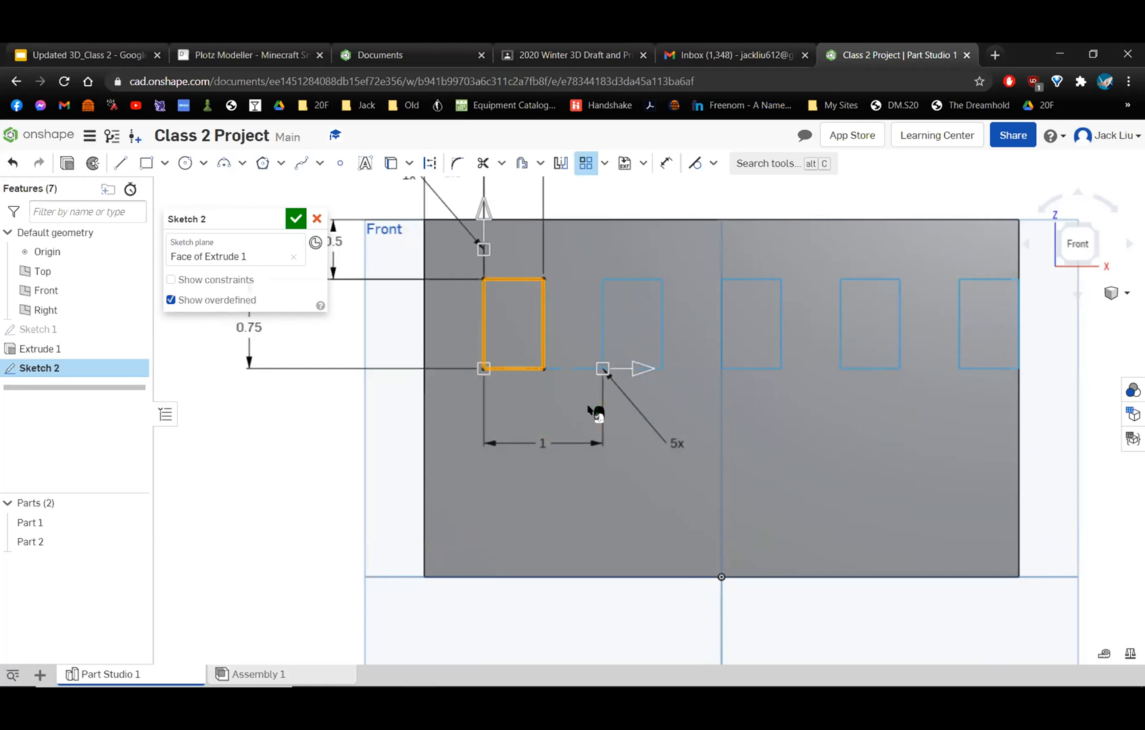
Set the horizontal spacing between the patterned windows to 0.75 in.
scroll(596, 414, "up", 3)
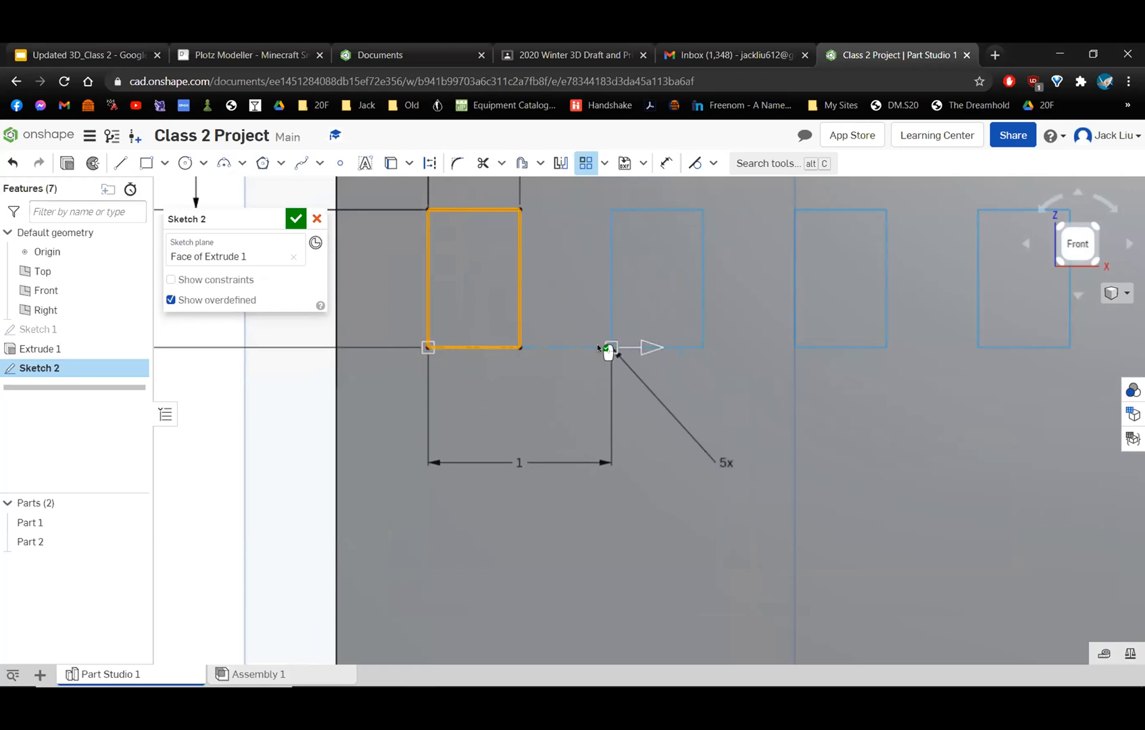
scroll(498, 313, "down", 2)
scroll(541, 250, "up", 1)
middle_click_drag(540, 249, 553, 357)
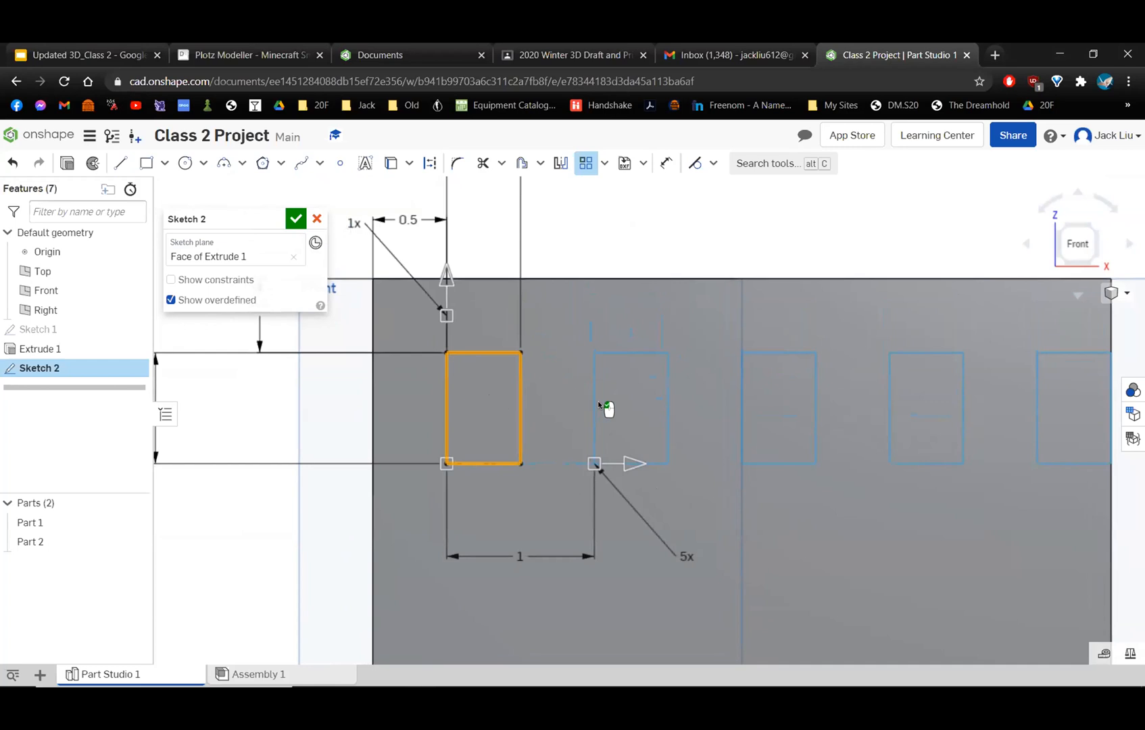
scroll(579, 424, "down", 3)
double_click(535, 514)
key("BackSpace")
type(".75")
key("Return")
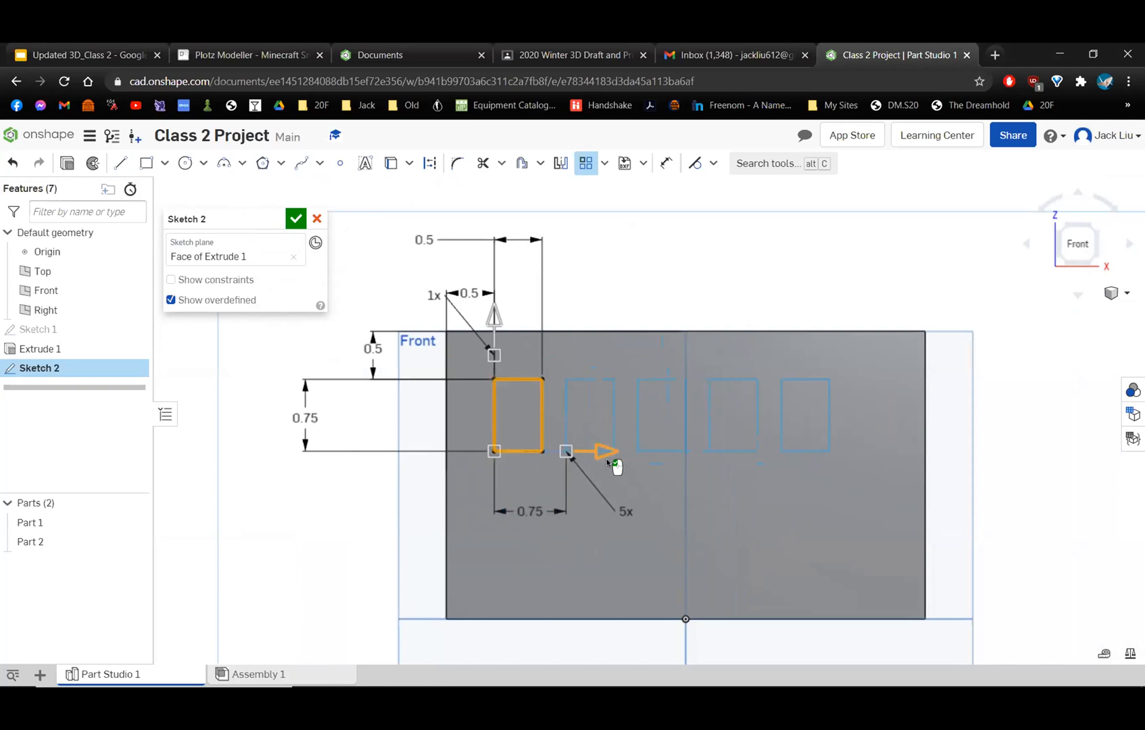
Open the pattern's horizontal spacing for editing, and switch to a blank Paint canvas placed over the model.
scroll(733, 447, "up", 2)
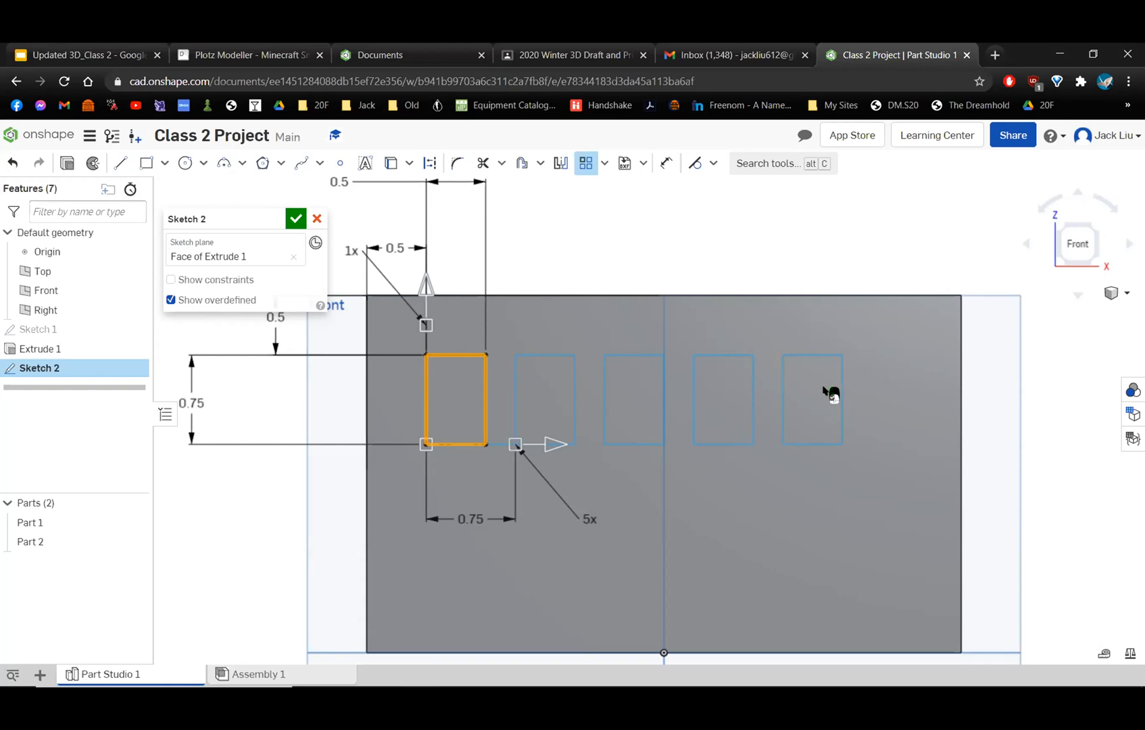
double_click(469, 517)
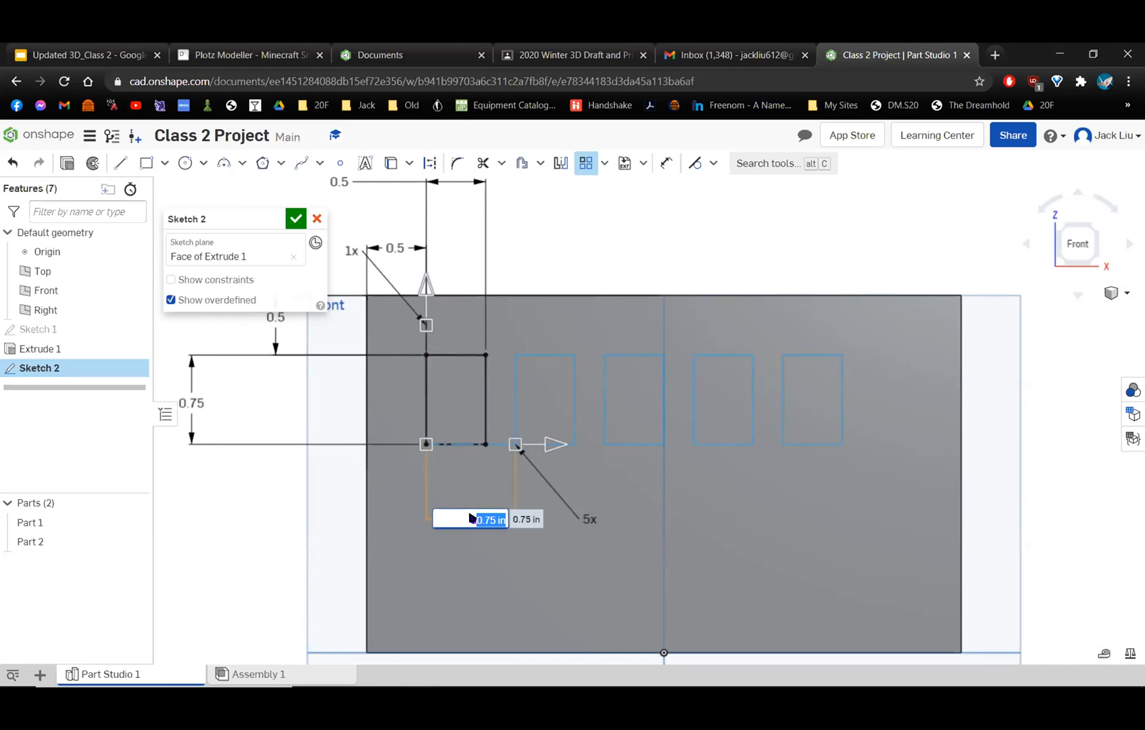
mouse_move(10, 683)
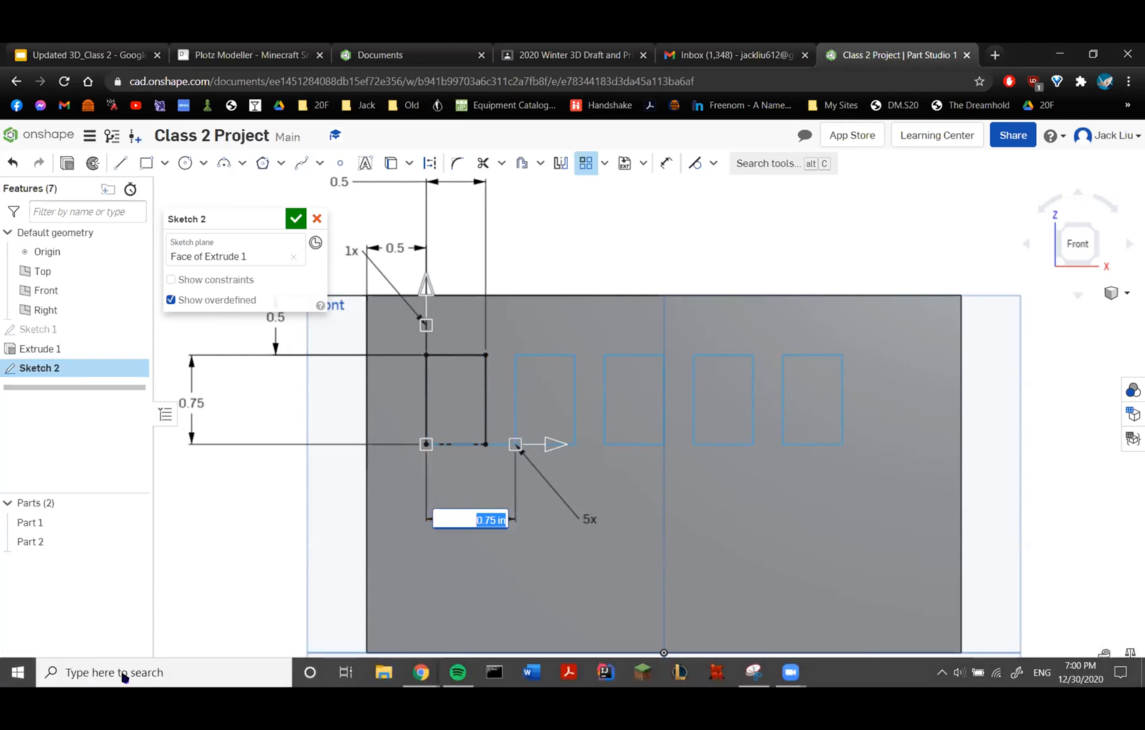
left_click(15, 675)
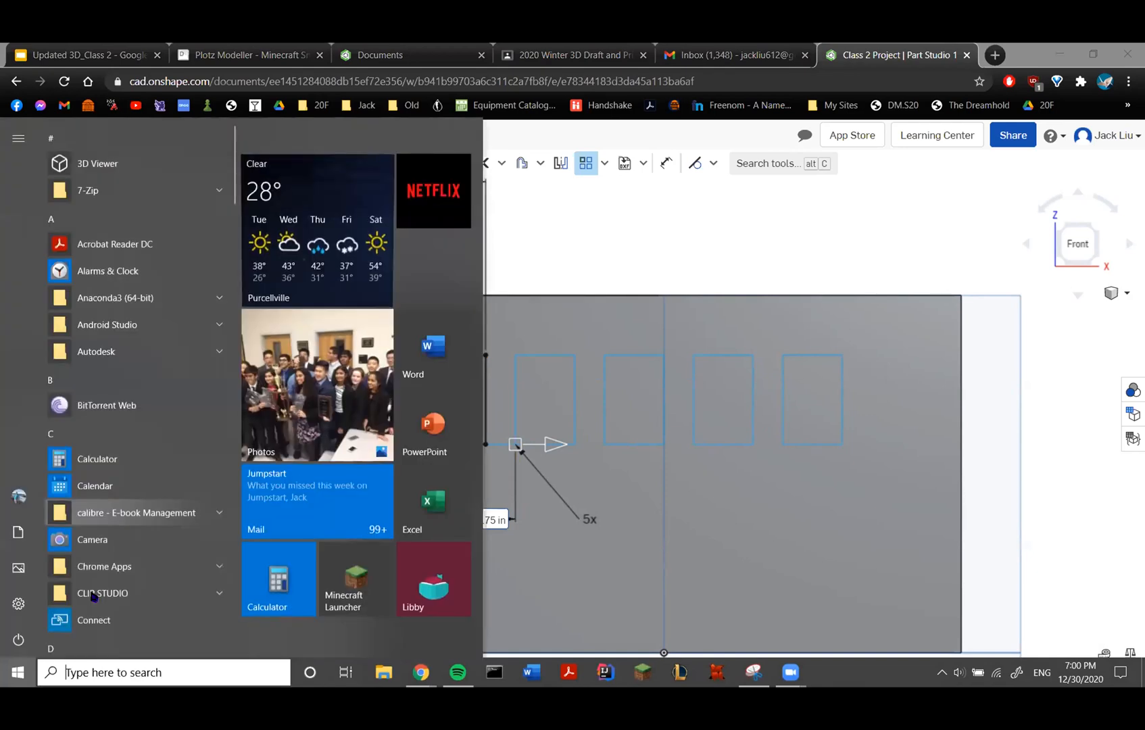
type("paint")
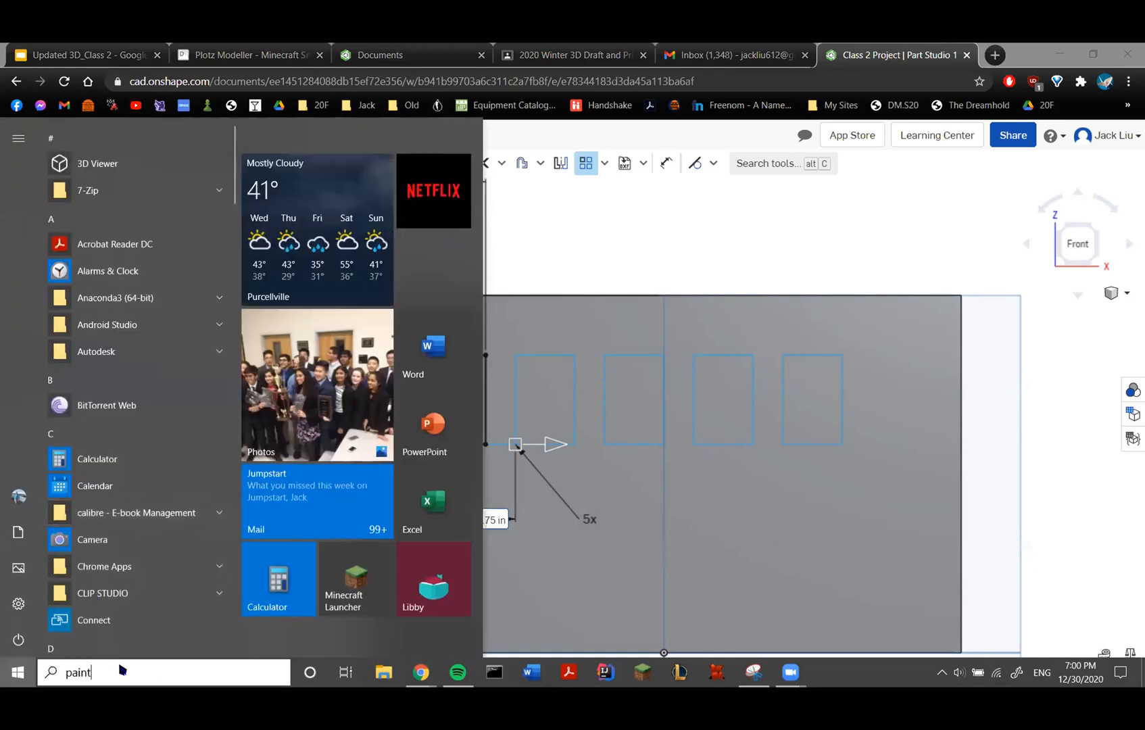
key("Escape")
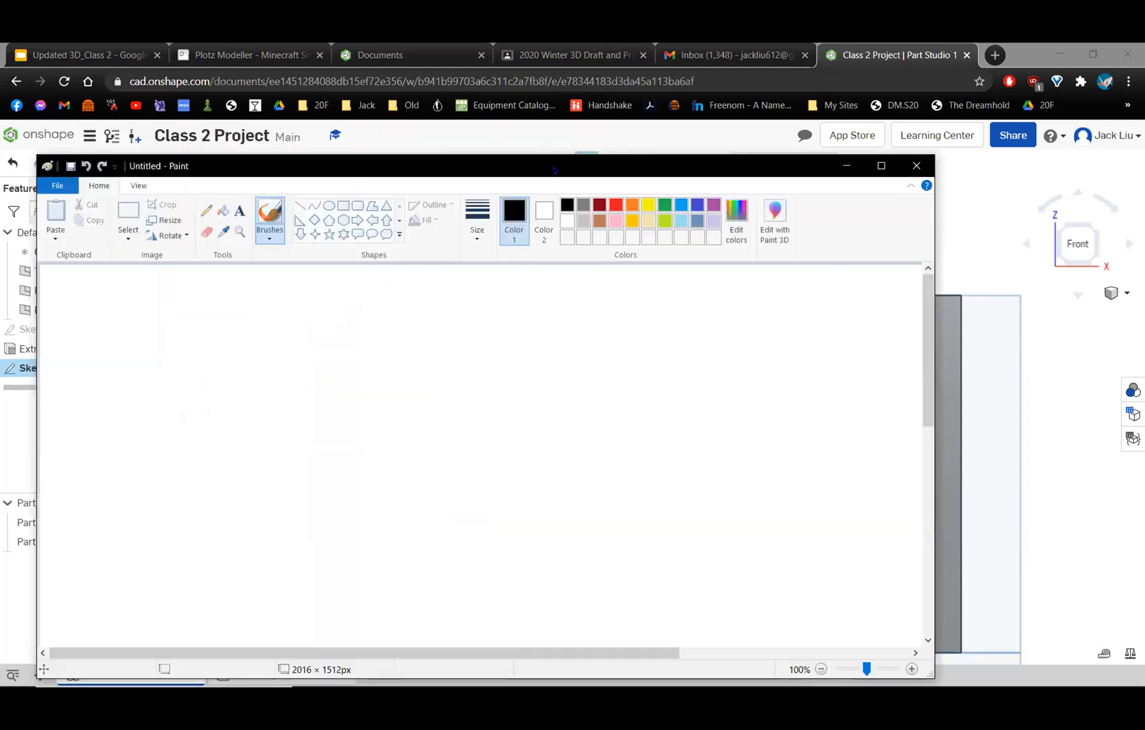
left_click_drag(545, 177, 616, 477)
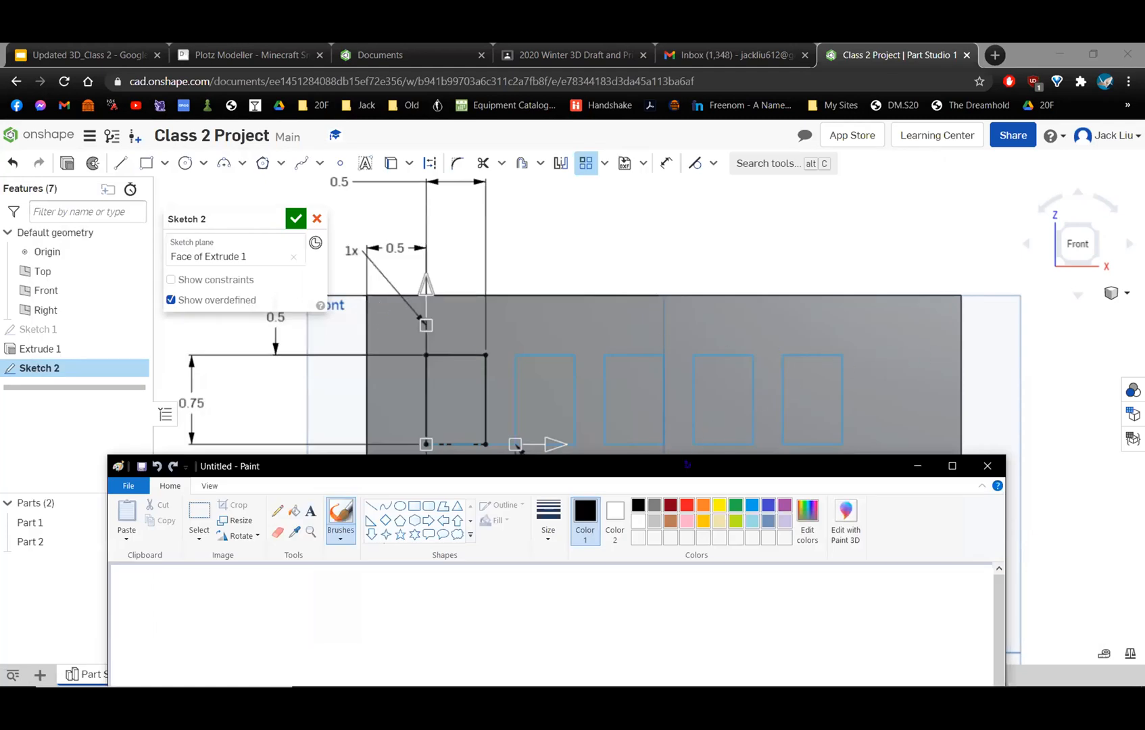
left_click_drag(687, 464, 689, 166)
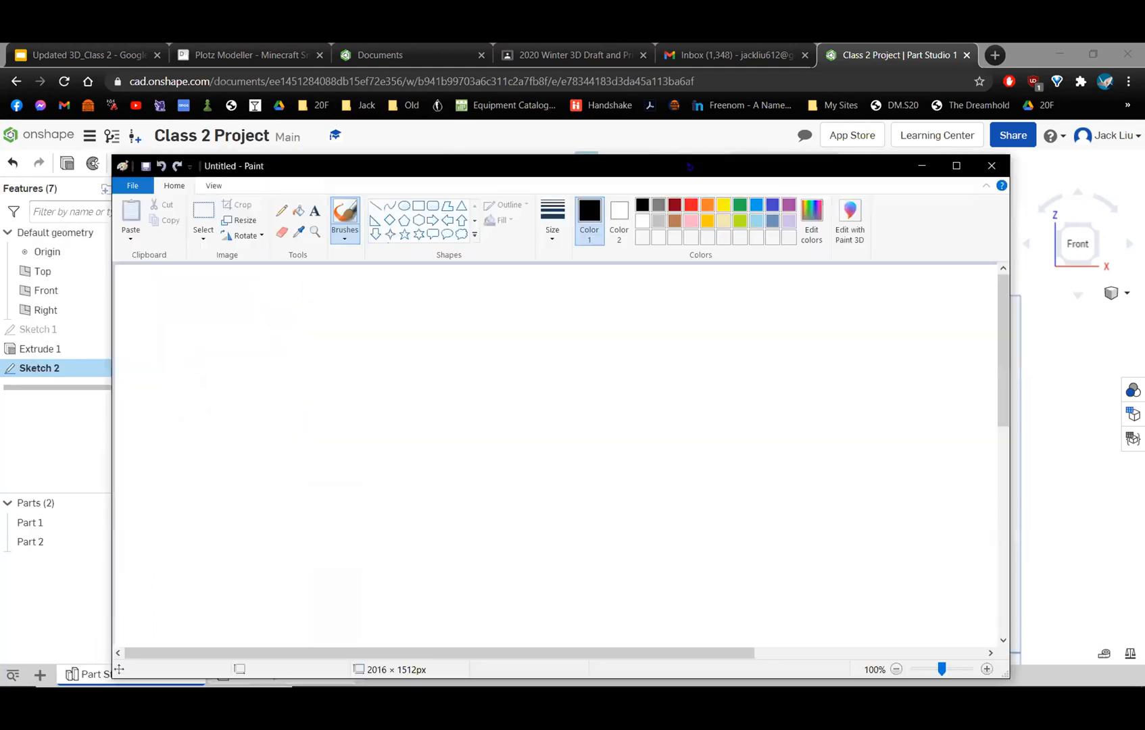
Draw a horizontal line with end ticks on the Paint canvas and handwrite "5 inches" above it.
mouse_move(394, 372)
left_mouse_down()
mouse_move(390, 406)
mouse_move(448, 388)
mouse_move(731, 397)
mouse_move(727, 408)
left_mouse_up()
mouse_move(559, 315)
left_mouse_down()
mouse_move(541, 334)
mouse_move(680, 341)
left_mouse_up()
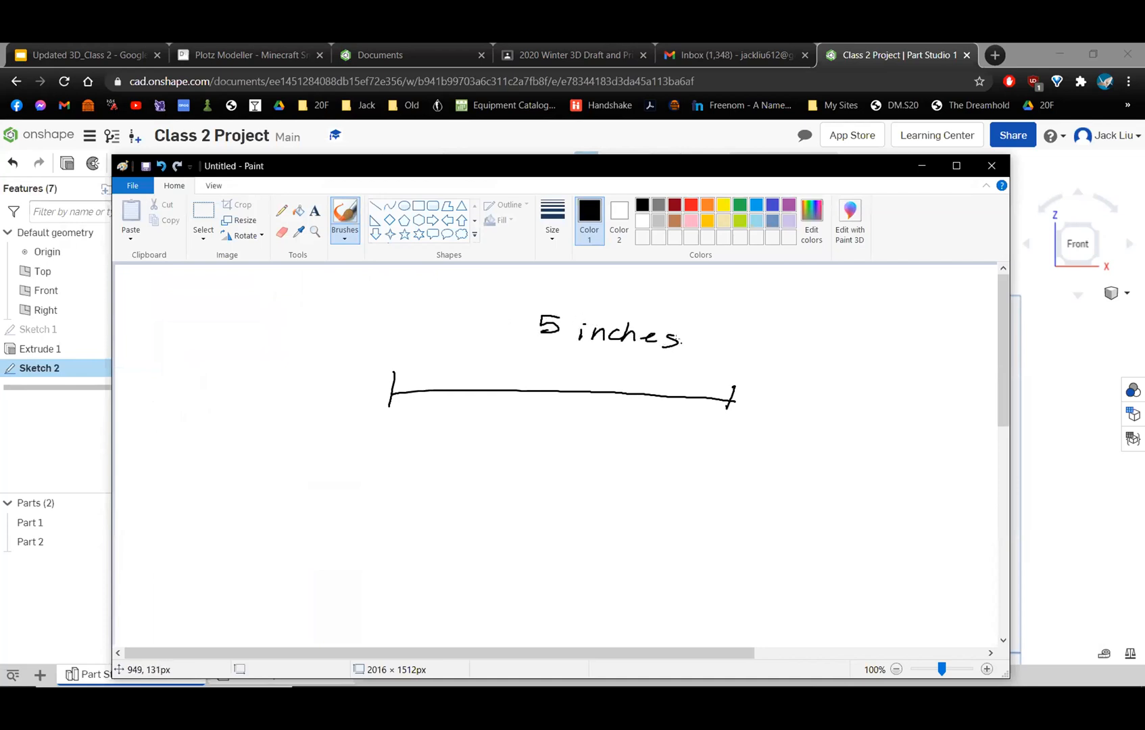
Draw three window boxes spaced along the horizontal line on the Paint canvas.
mouse_move(443, 384)
left_mouse_down()
mouse_move(481, 402)
mouse_move(450, 381)
left_mouse_up()
mouse_move(534, 377)
left_mouse_down()
mouse_move(524, 395)
mouse_move(573, 403)
mouse_move(587, 383)
mouse_move(545, 379)
left_mouse_up()
mouse_move(625, 381)
left_mouse_down()
mouse_move(648, 404)
mouse_move(671, 384)
mouse_move(624, 376)
left_mouse_up()
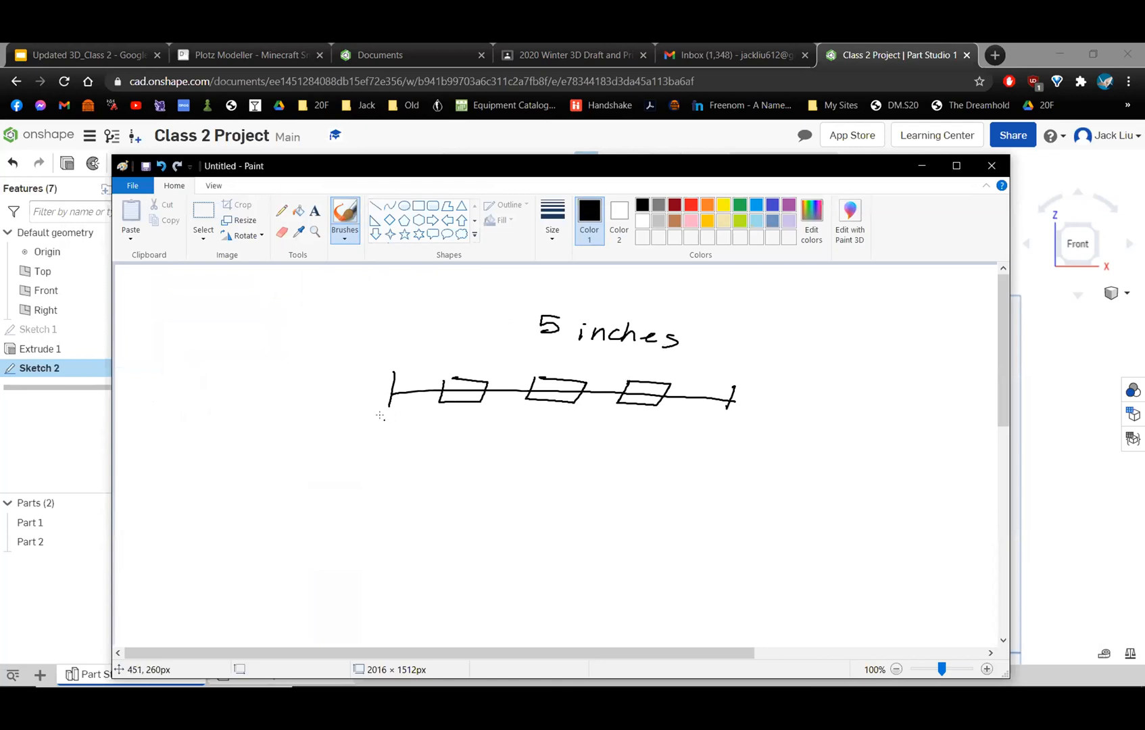
Bracket the margins at both ends of the line and handwrite ".5" beneath each one.
left_click_drag(384, 426, 408, 434)
mouse_move(402, 427)
left_mouse_down()
mouse_move(404, 443)
mouse_move(434, 423)
left_mouse_up()
left_click(384, 471)
left_click_drag(411, 458, 400, 472)
mouse_move(655, 407)
left_mouse_down()
mouse_move(659, 419)
mouse_move(721, 415)
mouse_move(687, 454)
mouse_move(695, 462)
left_mouse_up()
left_click(669, 458)
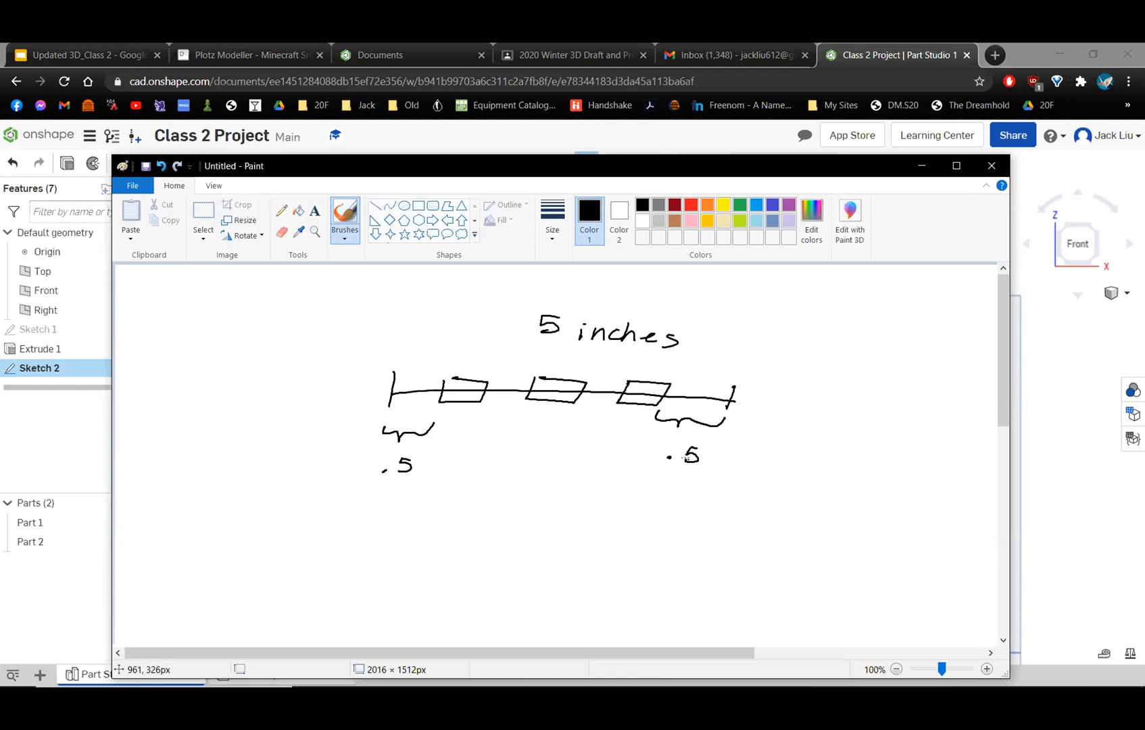
Mark the span between the two margins as "4 inch" and add two smaller boxes between the three window boxes.
mouse_move(442, 421)
left_mouse_down()
mouse_move(638, 415)
mouse_move(643, 430)
left_mouse_up()
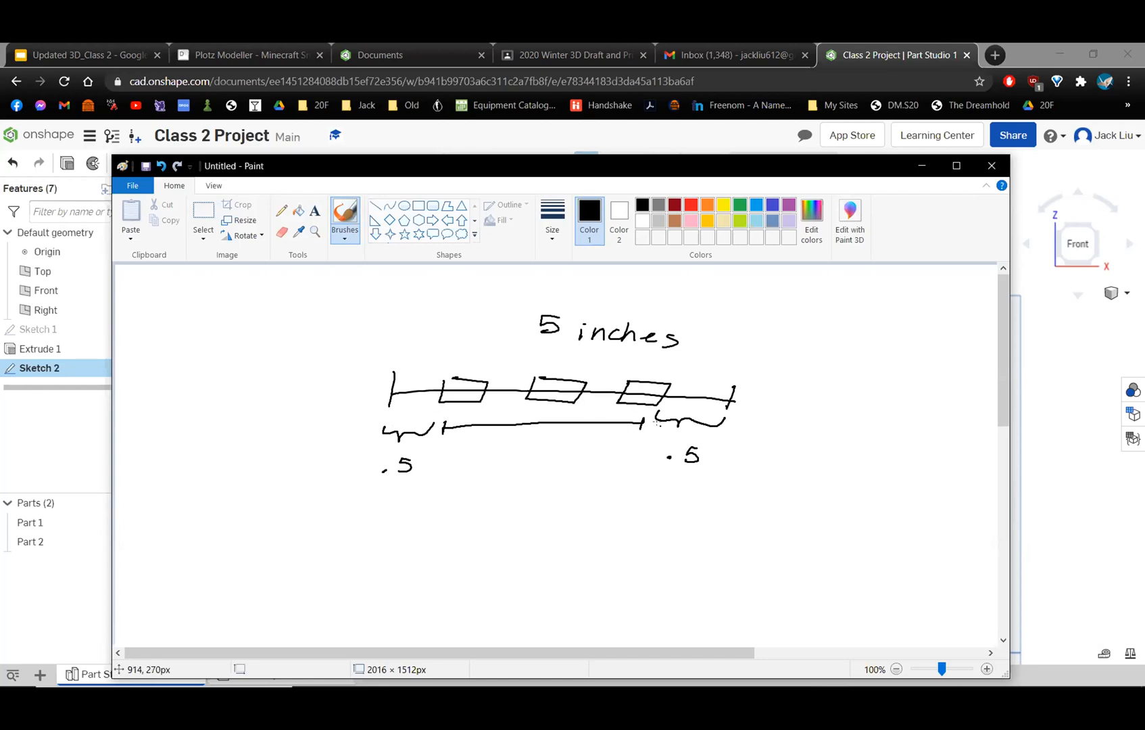
mouse_move(498, 379)
left_mouse_down()
mouse_move(496, 391)
mouse_move(516, 376)
mouse_move(499, 374)
left_mouse_up()
mouse_move(587, 379)
left_mouse_down()
mouse_move(604, 400)
mouse_move(614, 385)
mouse_move(594, 377)
left_mouse_up()
mouse_move(509, 437)
left_mouse_down()
mouse_move(516, 455)
mouse_move(551, 459)
left_mouse_up()
left_click(526, 453)
left_click(538, 449)
mouse_move(561, 436)
left_mouse_down()
mouse_move(559, 460)
mouse_move(571, 459)
left_mouse_up()
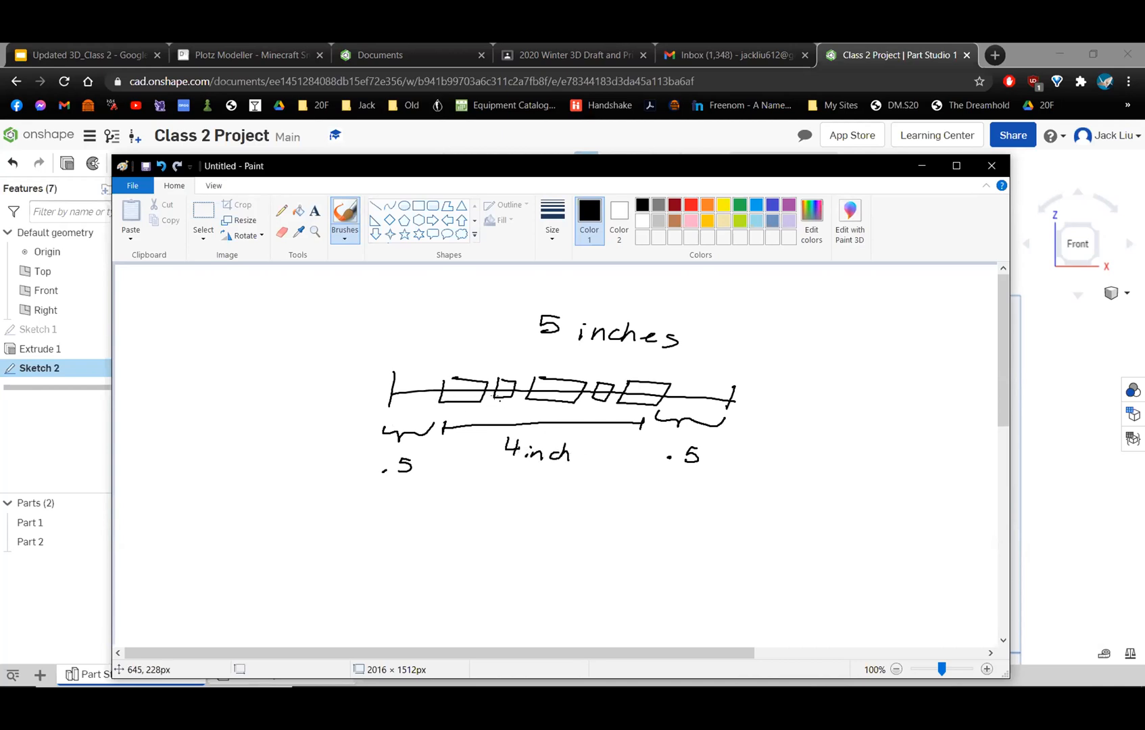
Handwrite "5 x window + 4 gaps" beneath the 4 inch span.
mouse_move(496, 487)
left_mouse_down()
mouse_move(479, 507)
mouse_move(546, 498)
left_mouse_up()
left_click_drag(548, 499, 574, 512)
mouse_move(586, 488)
left_mouse_down()
mouse_move(585, 512)
mouse_move(621, 499)
left_mouse_up()
mouse_move(537, 529)
left_mouse_down()
mouse_move(557, 529)
mouse_move(547, 542)
left_mouse_up()
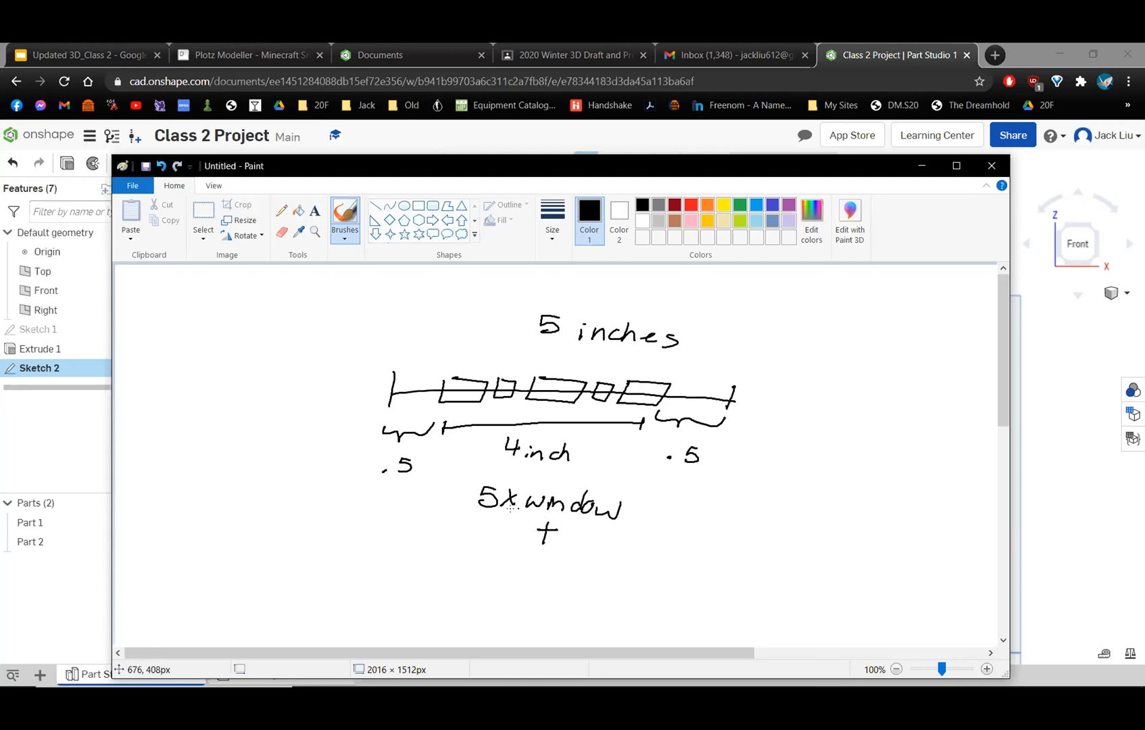
left_click_drag(488, 545, 499, 564)
mouse_move(522, 553)
left_mouse_down()
mouse_move(516, 576)
mouse_move(541, 572)
left_mouse_up()
mouse_move(547, 559)
left_mouse_down()
mouse_move(549, 578)
mouse_move(566, 573)
left_mouse_up()
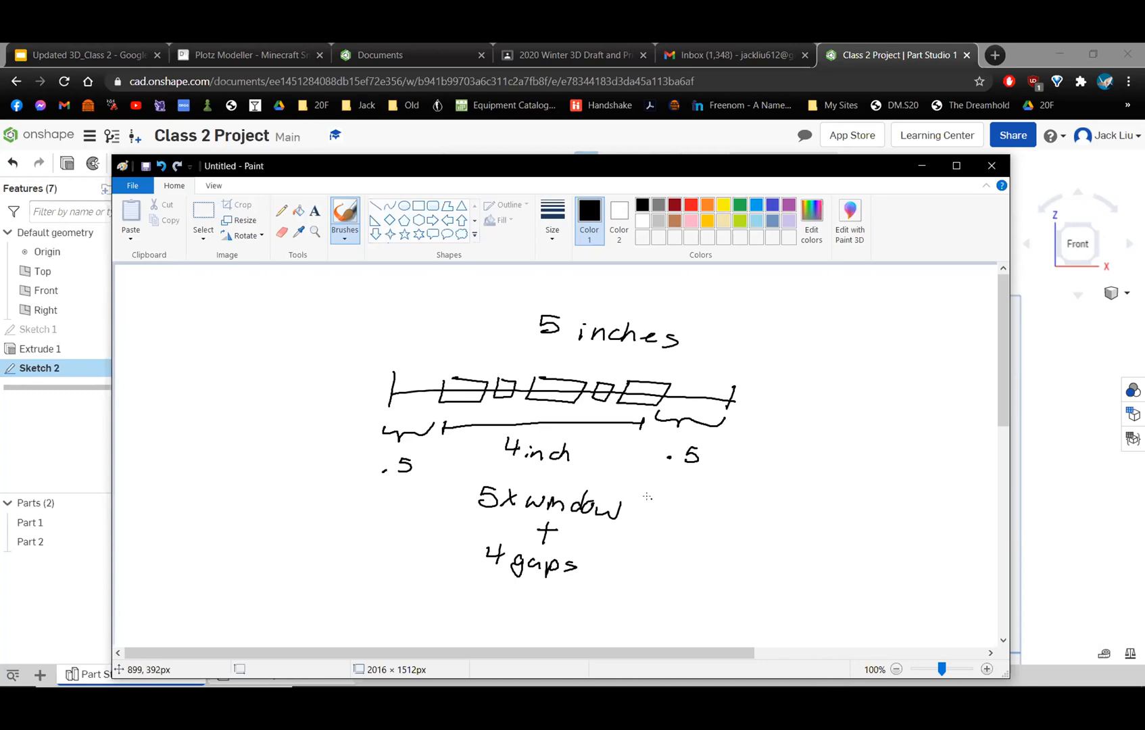
Write "= 2.5" beside the five windows, then work out 4.0 − 2.5 and circle the answer 1.5.
left_click_drag(636, 506, 724, 522)
left_click(709, 521)
left_click_drag(726, 498, 742, 497)
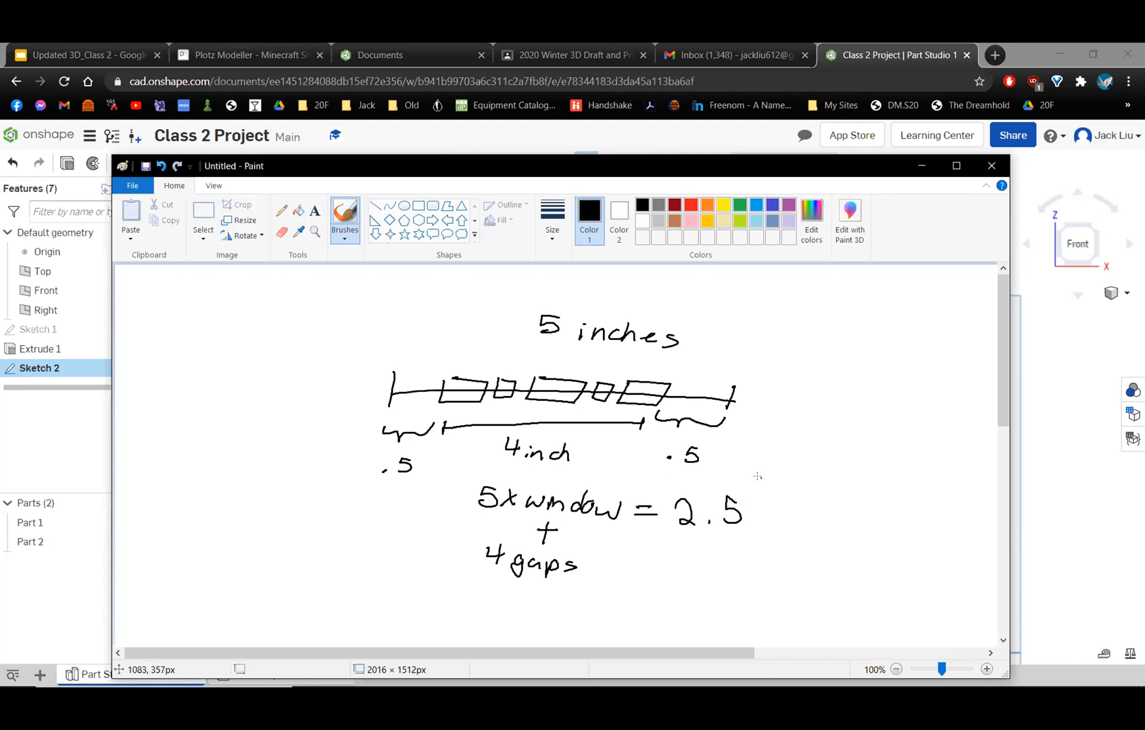
left_click_drag(834, 417, 850, 435)
mouse_move(845, 422)
left_mouse_down()
mouse_move(842, 447)
mouse_move(806, 450)
mouse_move(802, 469)
mouse_move(828, 474)
mouse_move(789, 476)
mouse_move(860, 476)
left_mouse_up()
left_click(821, 471)
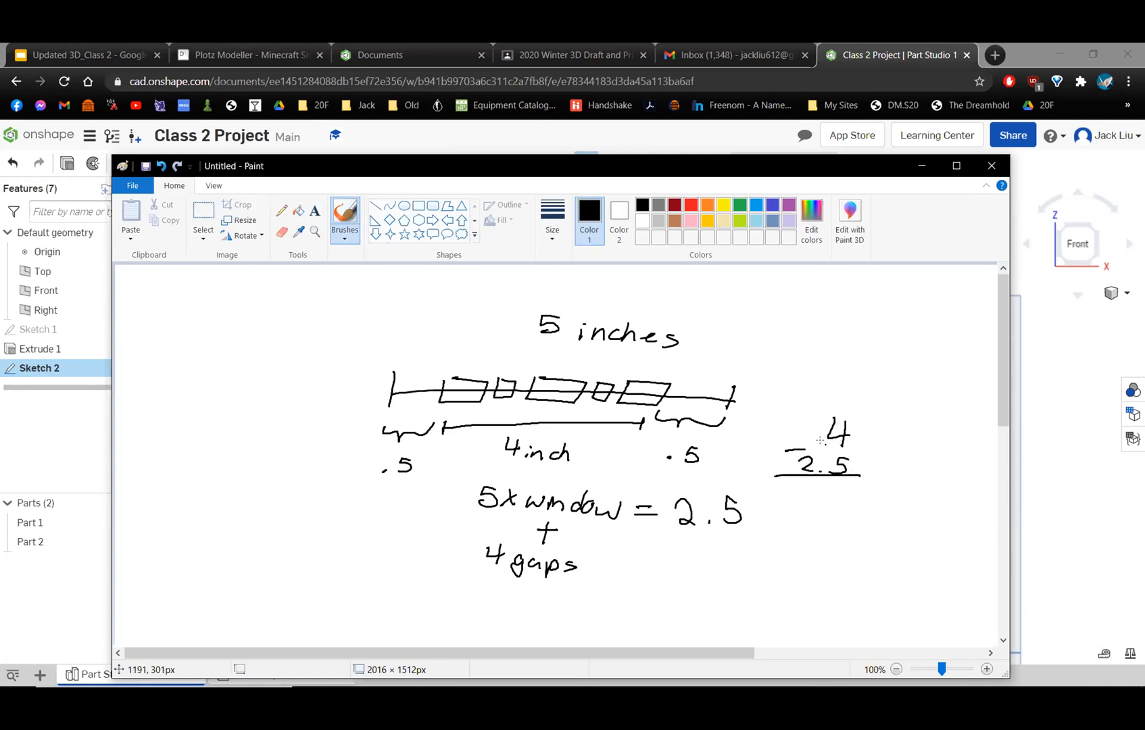
left_click(866, 440)
left_click_drag(892, 421, 889, 421)
mouse_move(833, 518)
left_mouse_down()
mouse_move(833, 538)
mouse_move(873, 537)
mouse_move(817, 539)
mouse_move(855, 508)
left_mouse_up()
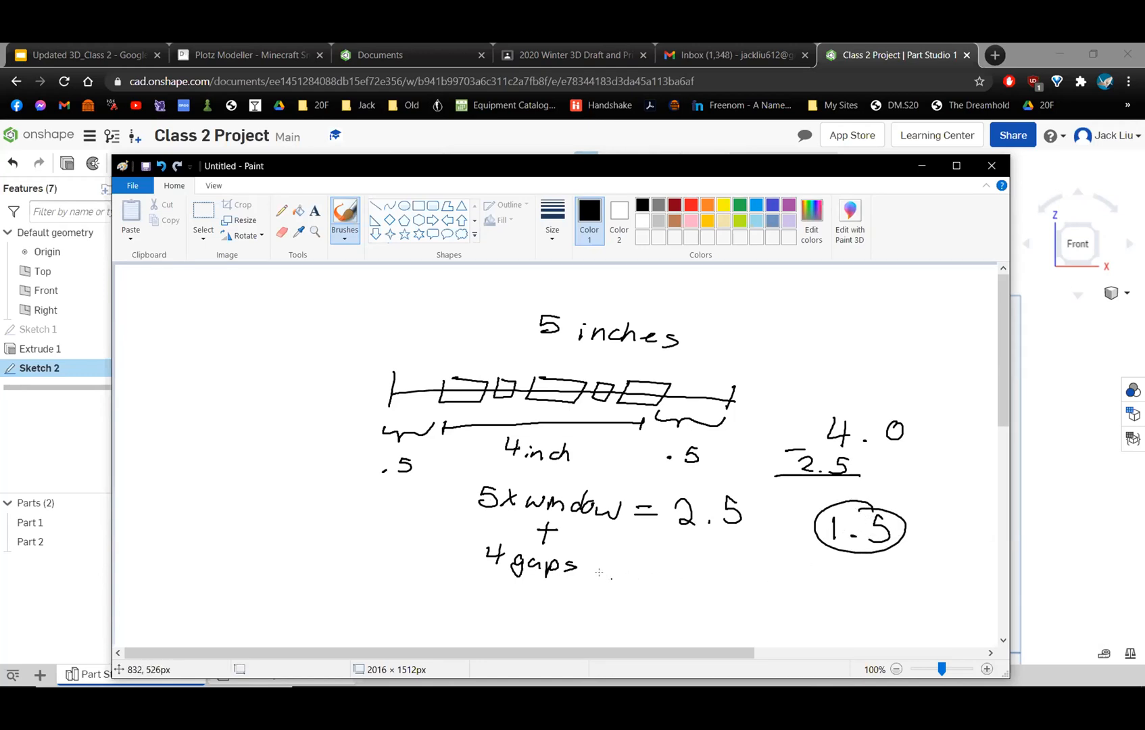
Link "4 gaps" to the circled 1.5 with a double arrow, then write and circle the fraction 1.5/4.
mouse_move(587, 564)
left_mouse_down()
mouse_move(603, 572)
mouse_move(778, 538)
mouse_move(768, 560)
left_mouse_up()
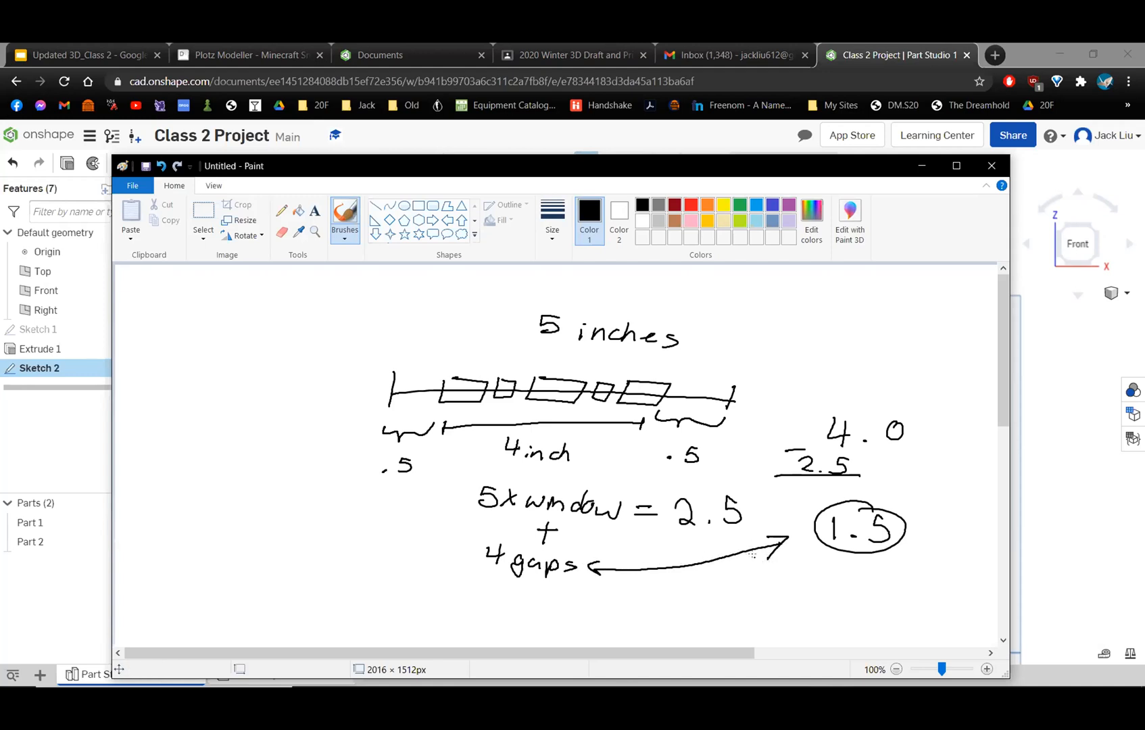
mouse_move(722, 578)
left_mouse_down()
mouse_move(722, 593)
mouse_move(751, 583)
mouse_move(745, 598)
left_mouse_up()
left_click(733, 586)
mouse_move(789, 597)
left_mouse_down()
mouse_move(708, 598)
mouse_move(750, 626)
mouse_move(742, 634)
left_mouse_up()
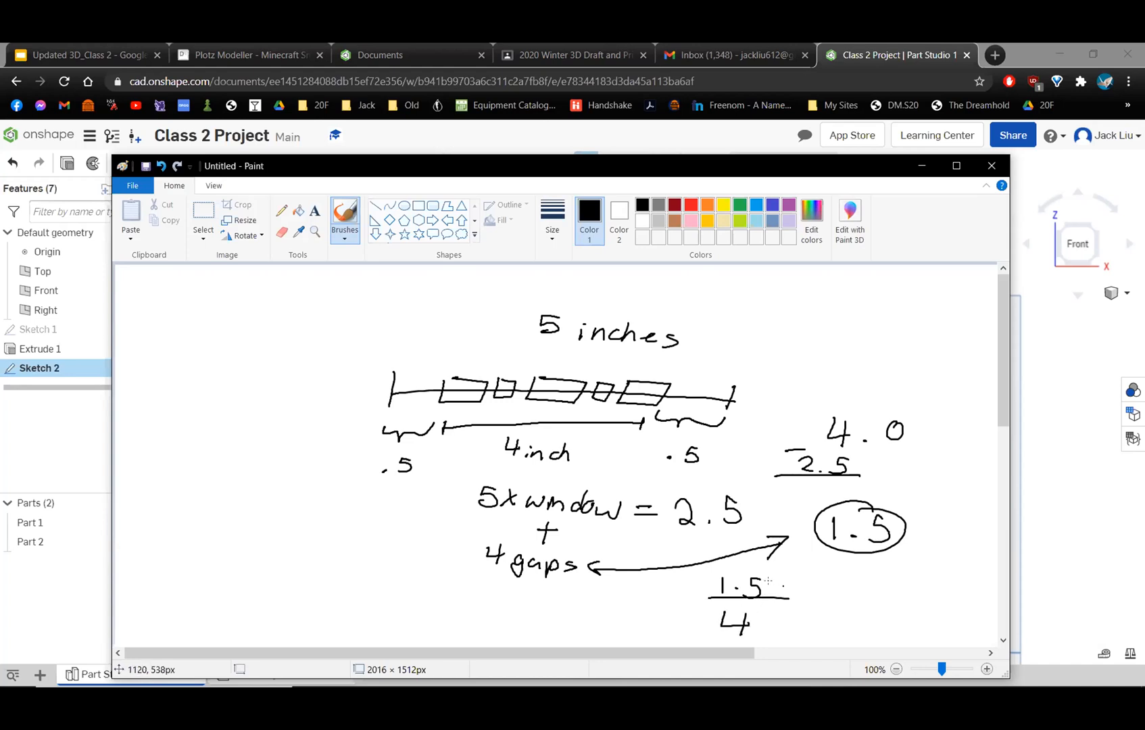
mouse_move(749, 562)
left_mouse_down()
mouse_move(687, 590)
mouse_move(743, 632)
mouse_move(817, 604)
mouse_move(743, 574)
left_mouse_up()
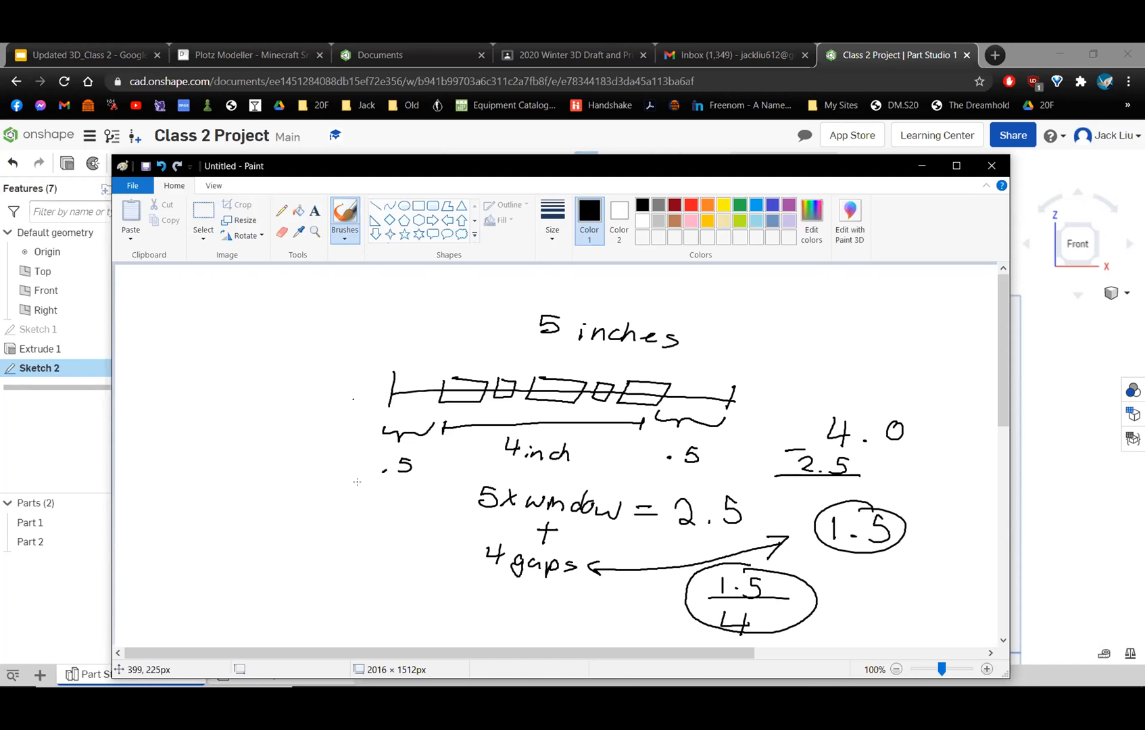
Sketch two neighbouring window boxes, labelling the first one's width ".5" and the gap between them "1.5/4".
mouse_move(325, 567)
left_mouse_down()
mouse_move(367, 588)
mouse_move(367, 563)
mouse_move(326, 568)
mouse_move(436, 591)
mouse_move(438, 581)
mouse_move(391, 562)
mouse_move(343, 562)
left_mouse_up()
left_click(338, 549)
left_click_drag(338, 513, 336, 525)
left_click_drag(338, 513, 346, 512)
left_click(365, 599)
mouse_move(365, 601)
left_mouse_down()
mouse_move(391, 599)
mouse_move(361, 629)
mouse_move(410, 631)
left_mouse_up()
left_click(370, 626)
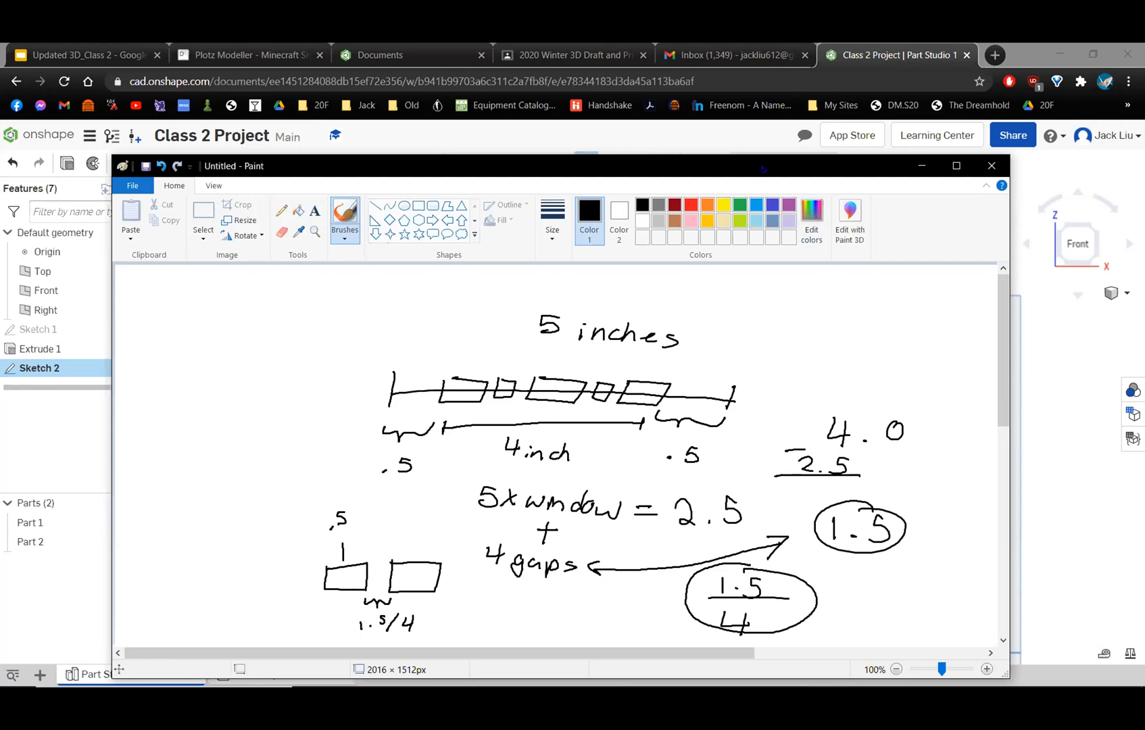
Minimize Paint and set the window pattern's horizontal spacing in Onshape to 0.5+1.5/4 in.
left_click_drag(758, 175, 630, 281)
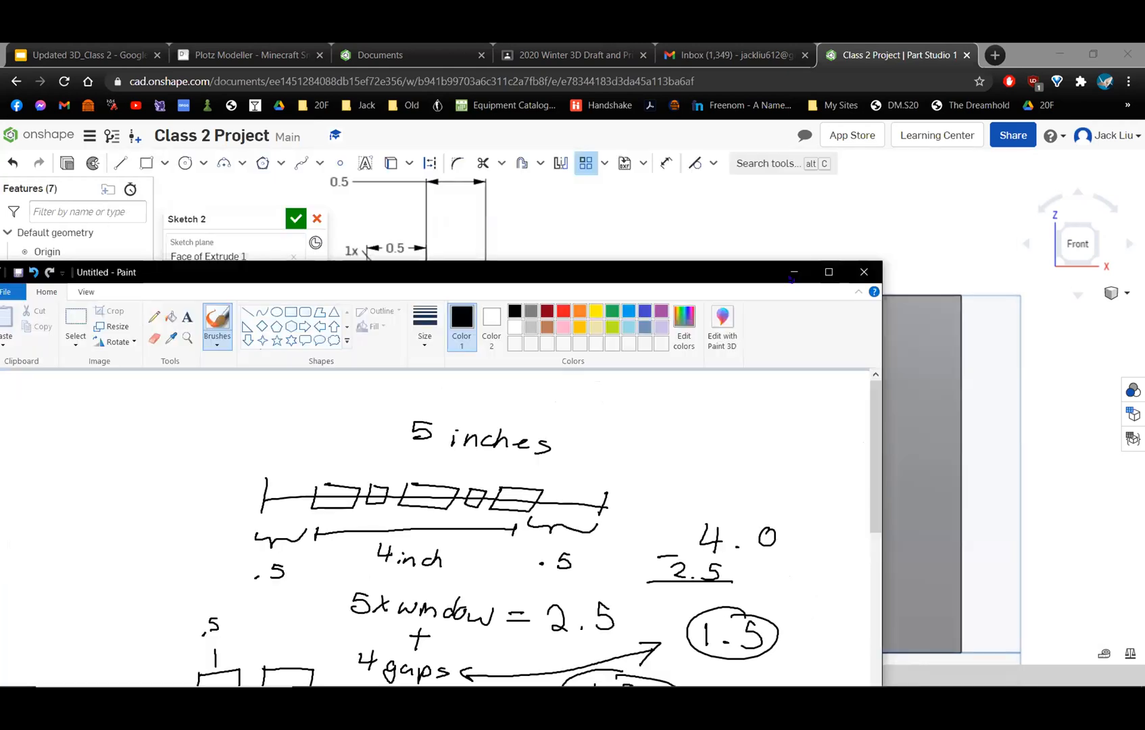
left_click(795, 272)
scroll(523, 430, "up", 5)
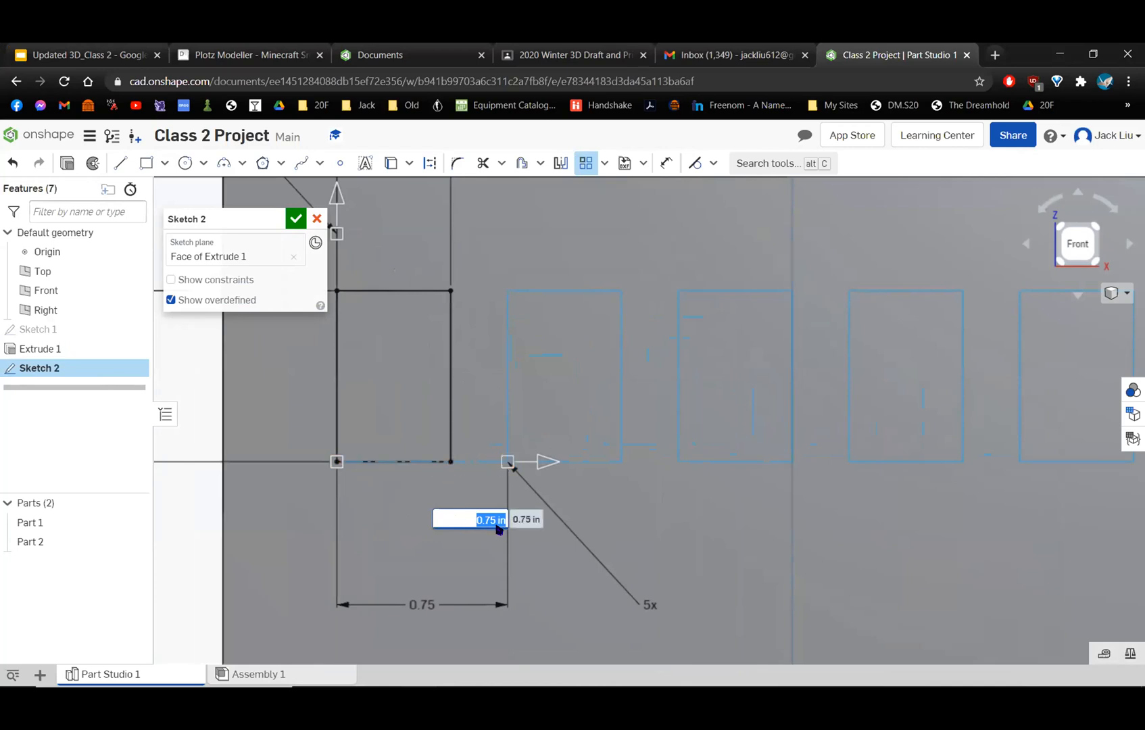
type("0.5+1.5/4")
key("Return")
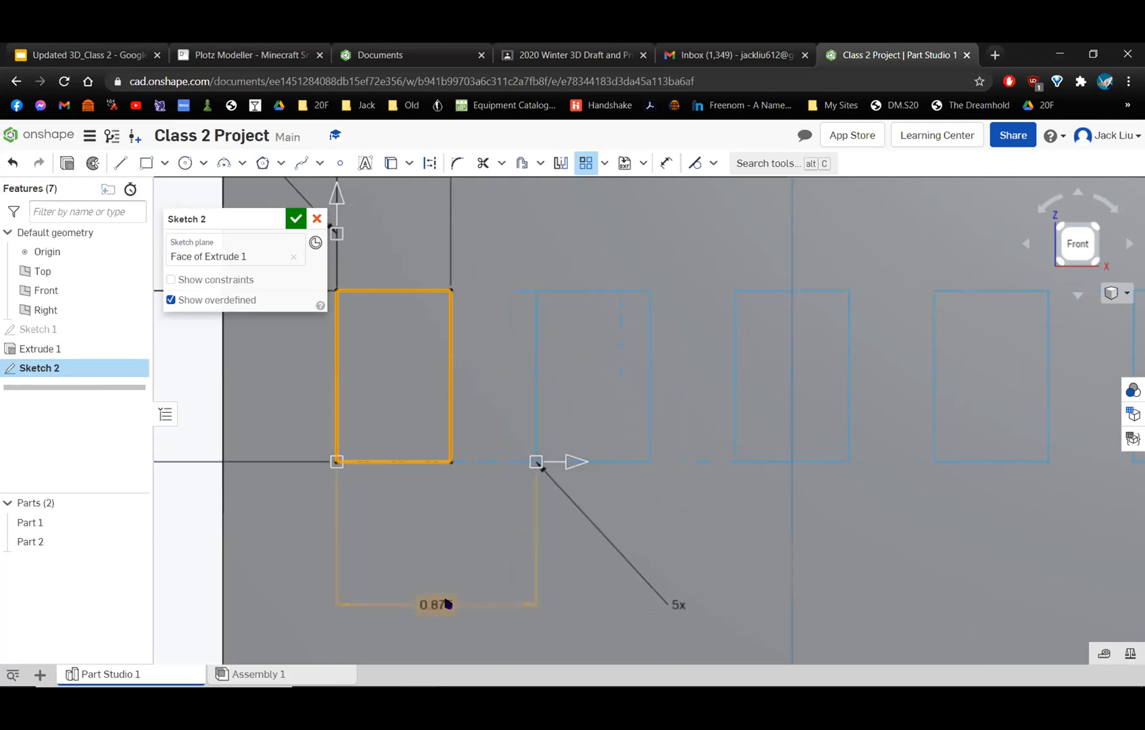
Set the window pattern's vertical instance count to 2.
scroll(696, 460, "down", 3)
scroll(744, 466, "down", 5)
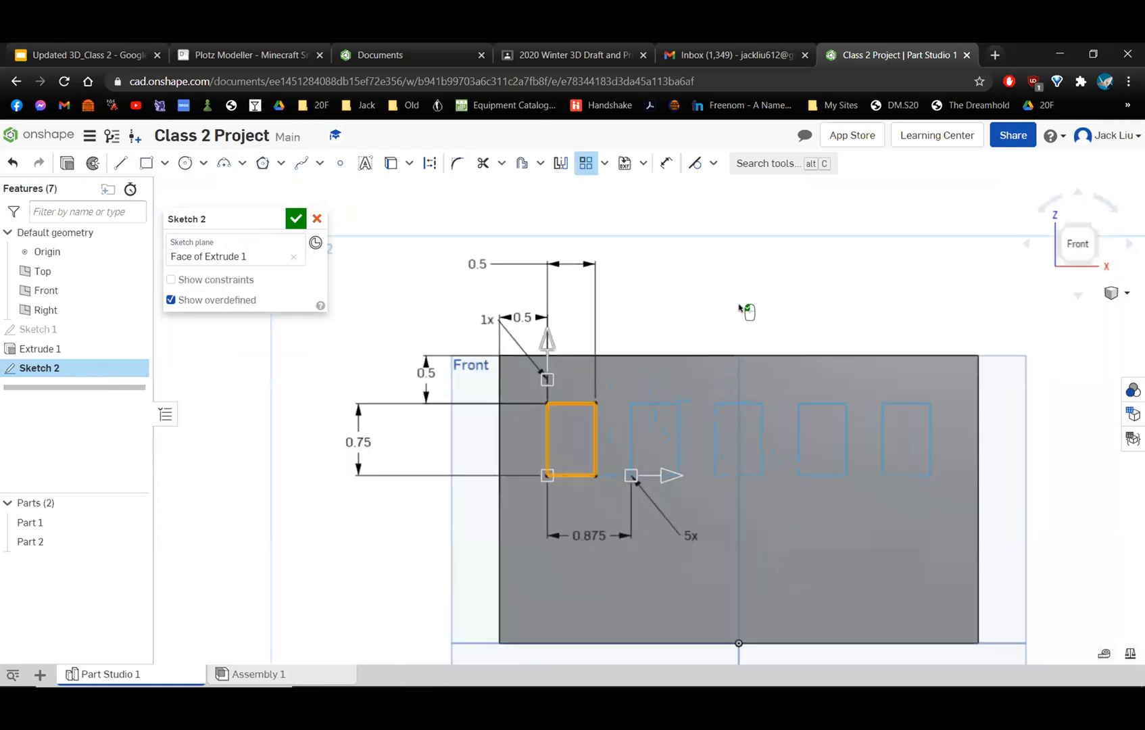
scroll(612, 399, "up", 1)
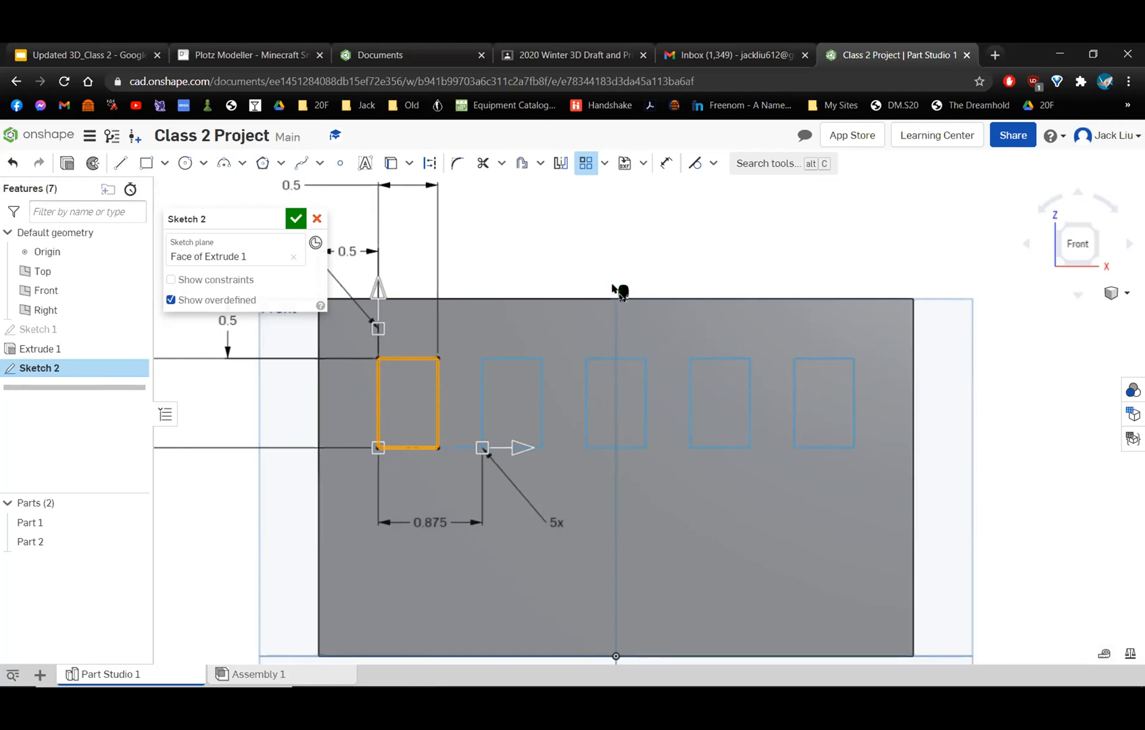
scroll(616, 289, "down", 3)
middle_click_drag(625, 270, 641, 220)
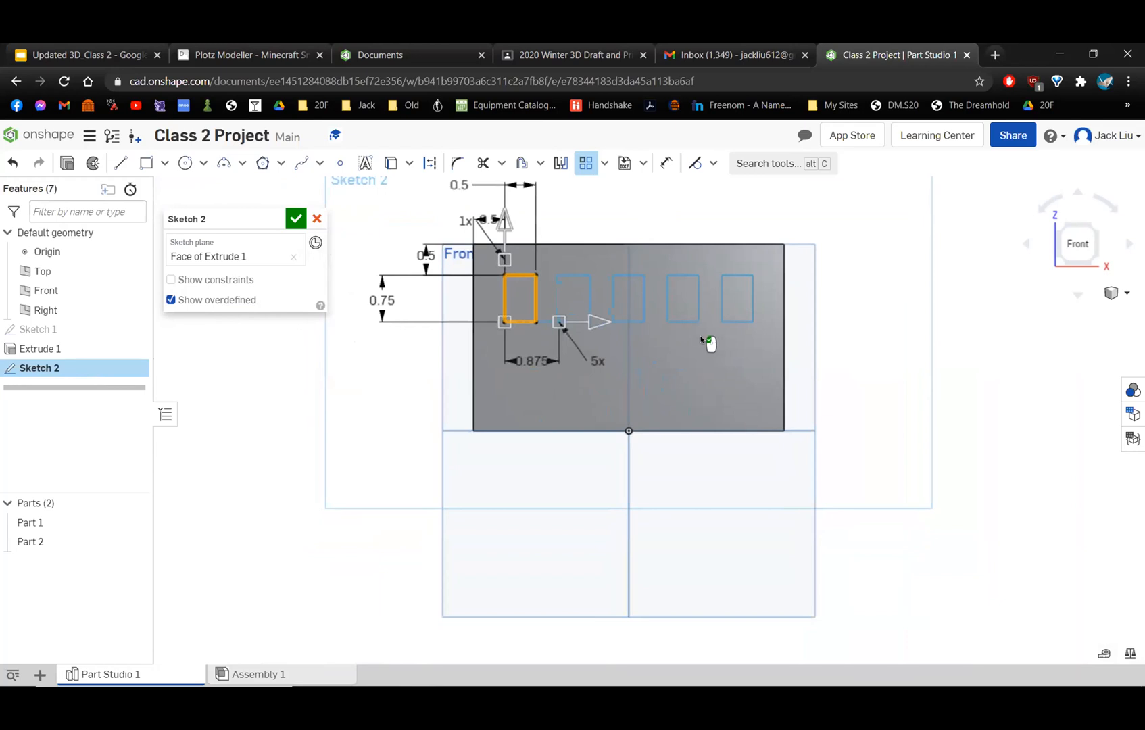
scroll(649, 465, "up", 3)
middle_click_drag(593, 373, 661, 560)
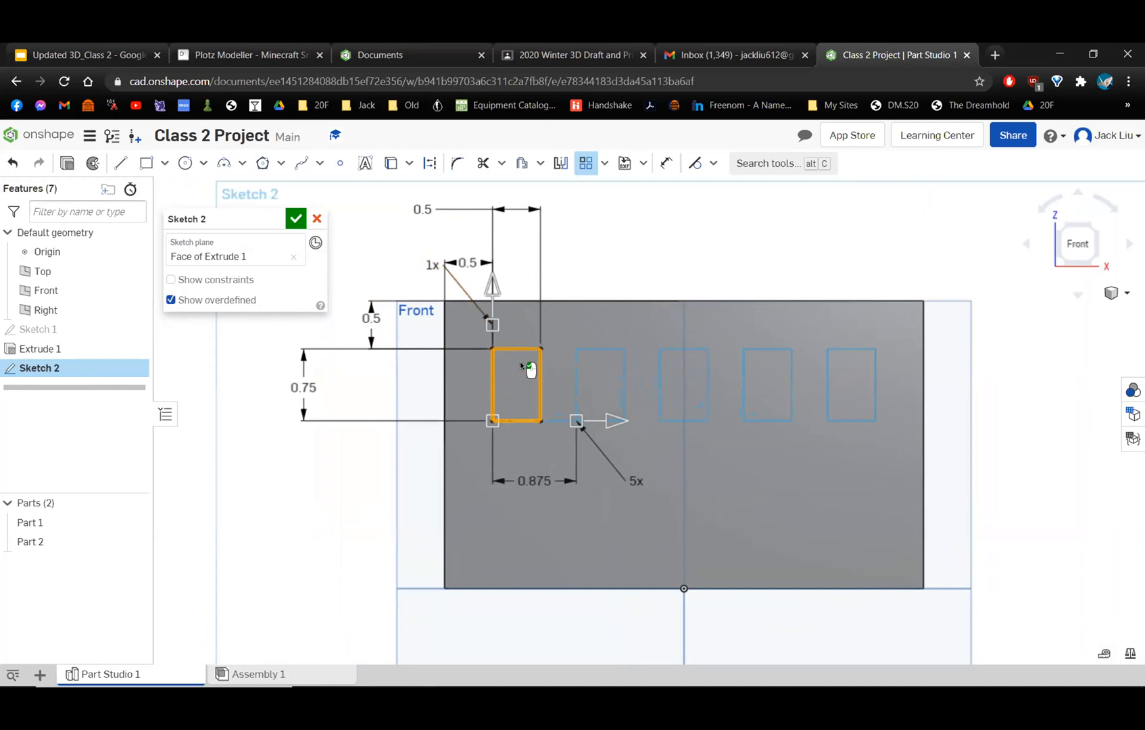
double_click(430, 265)
type("2")
key("Return")
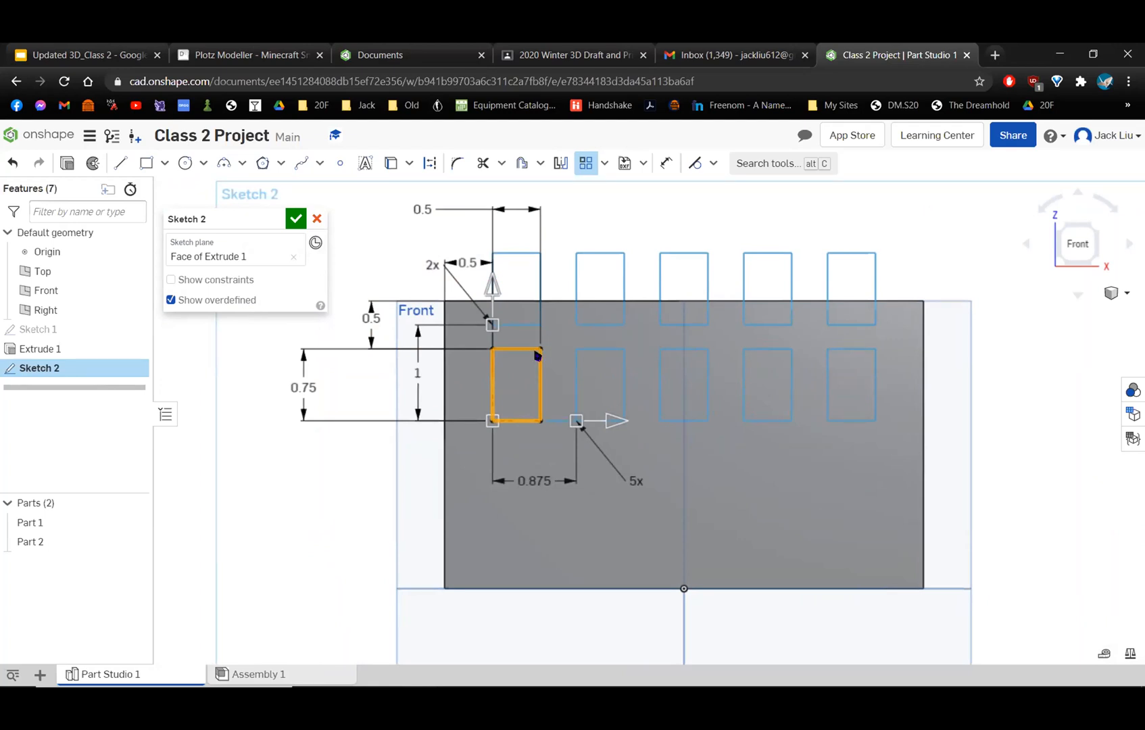
Flip the pattern's vertical direction downward, back upward, and downward again so the second window row lies on the wall.
left_click(488, 292)
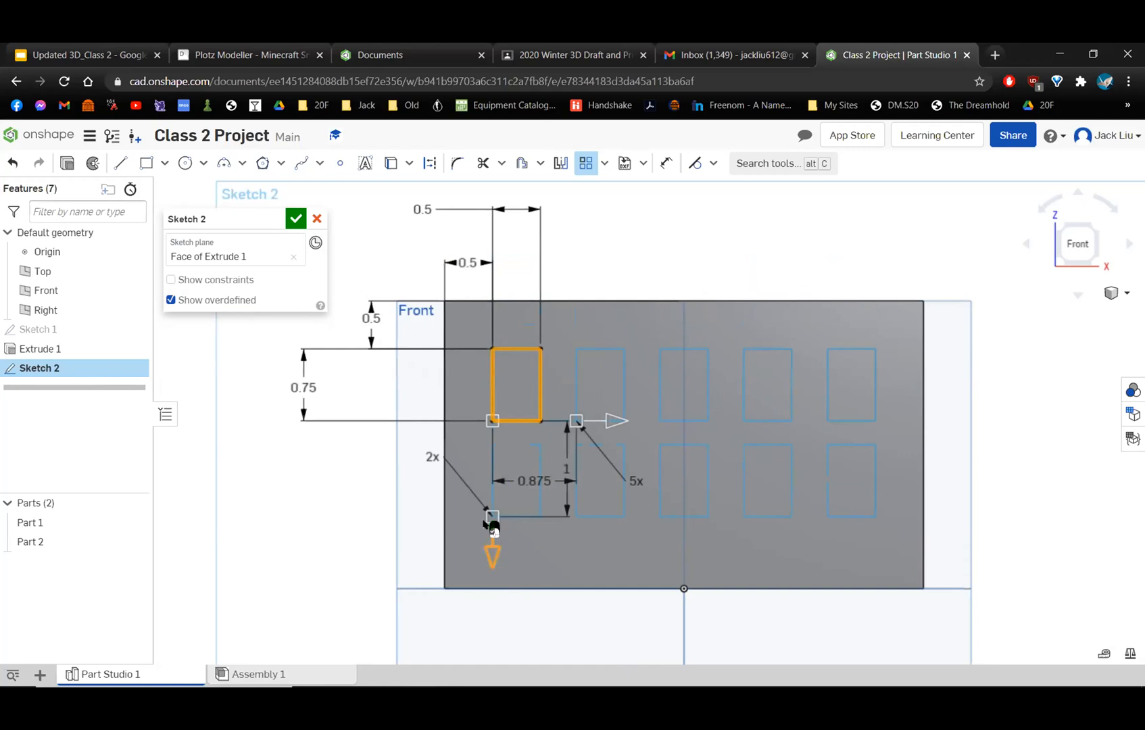
scroll(622, 487, "up", 2)
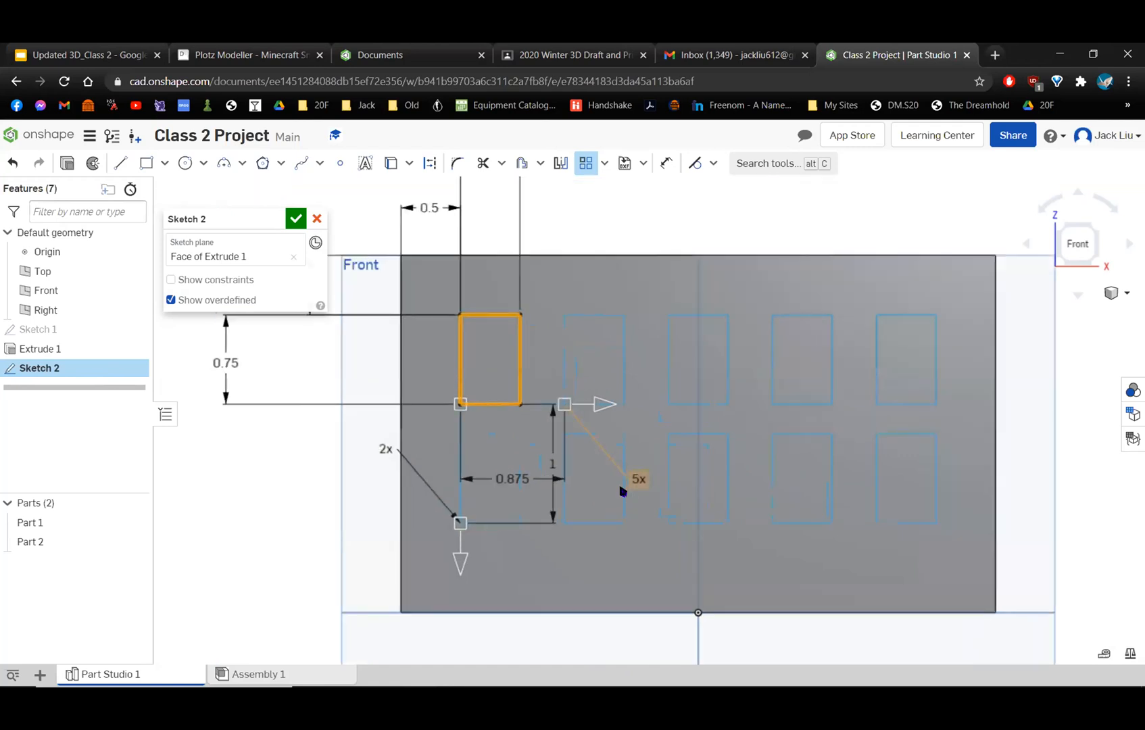
left_click(460, 563)
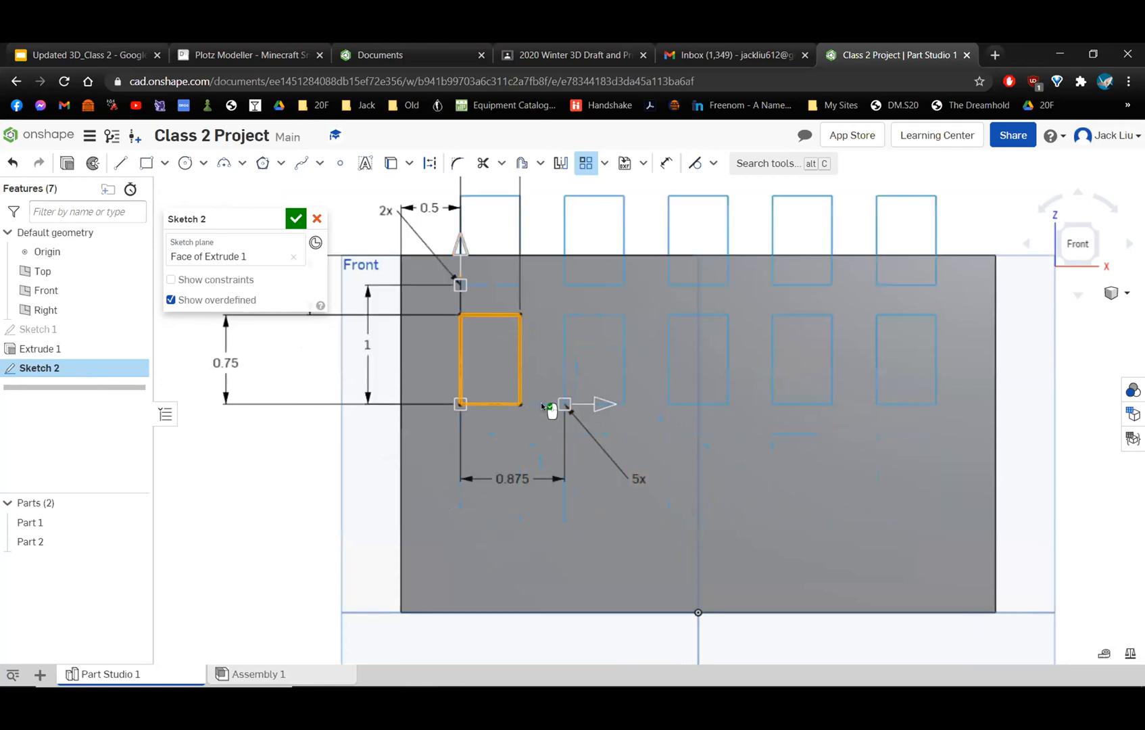
scroll(550, 404, "down", 2)
scroll(556, 406, "up", 3)
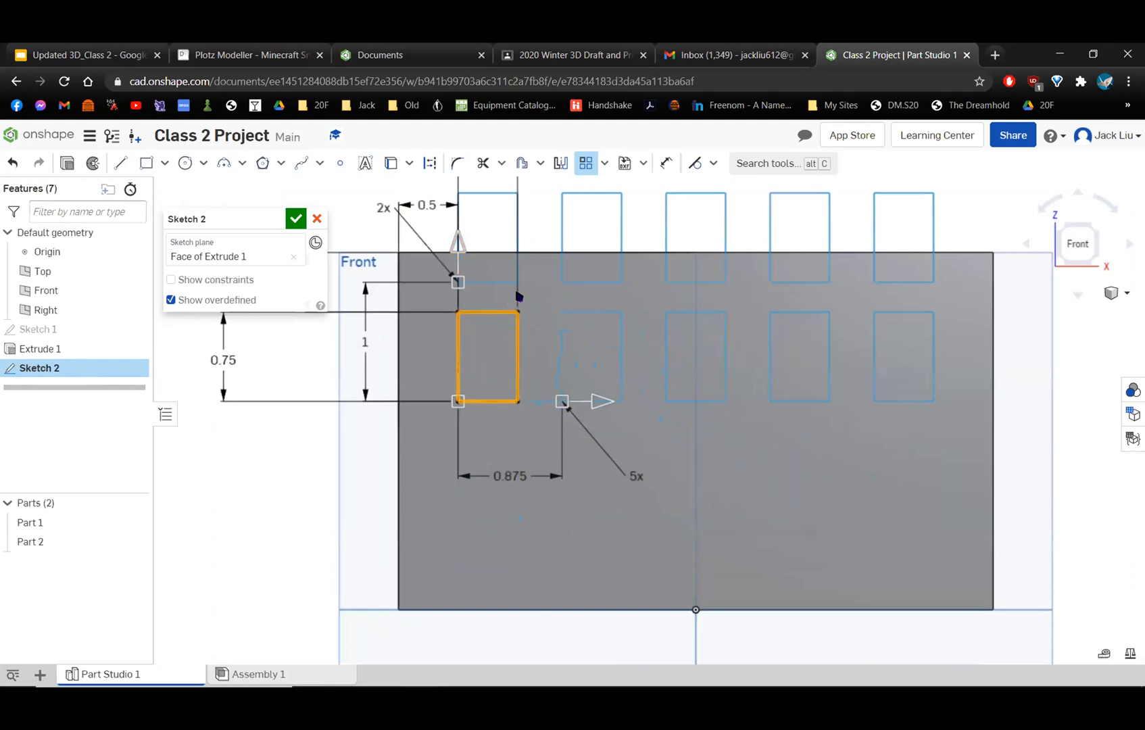
middle_click_drag(558, 321, 597, 342)
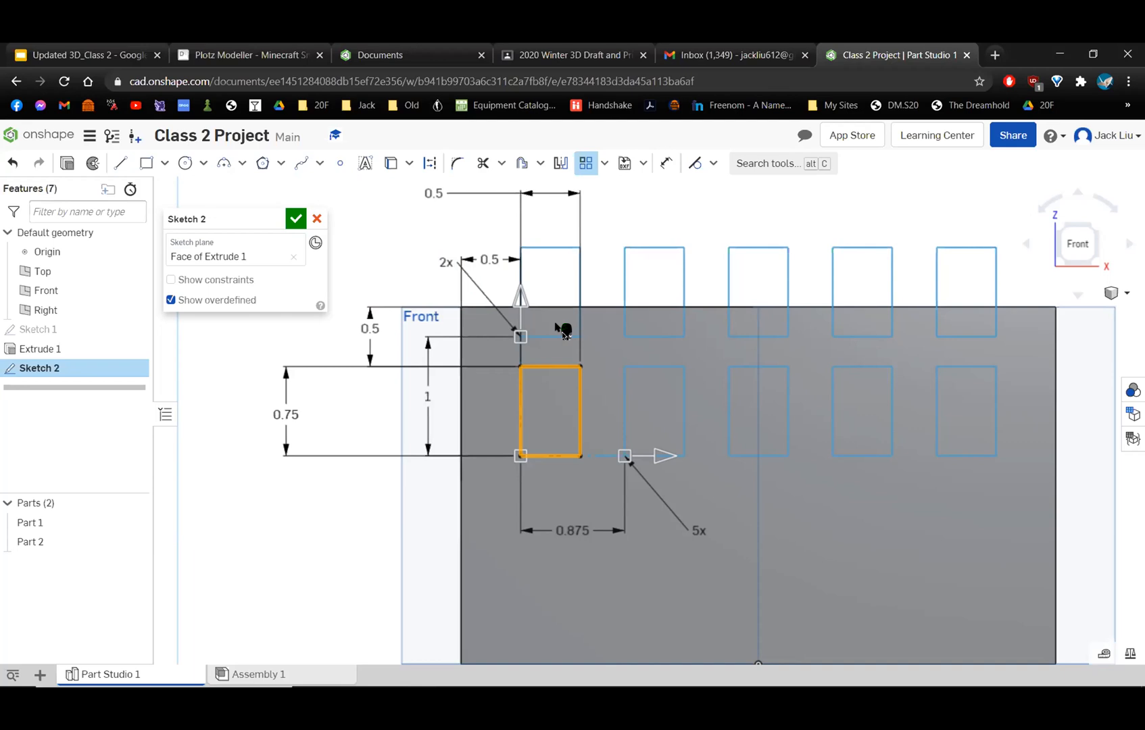
middle_click_drag(516, 300, 499, 276)
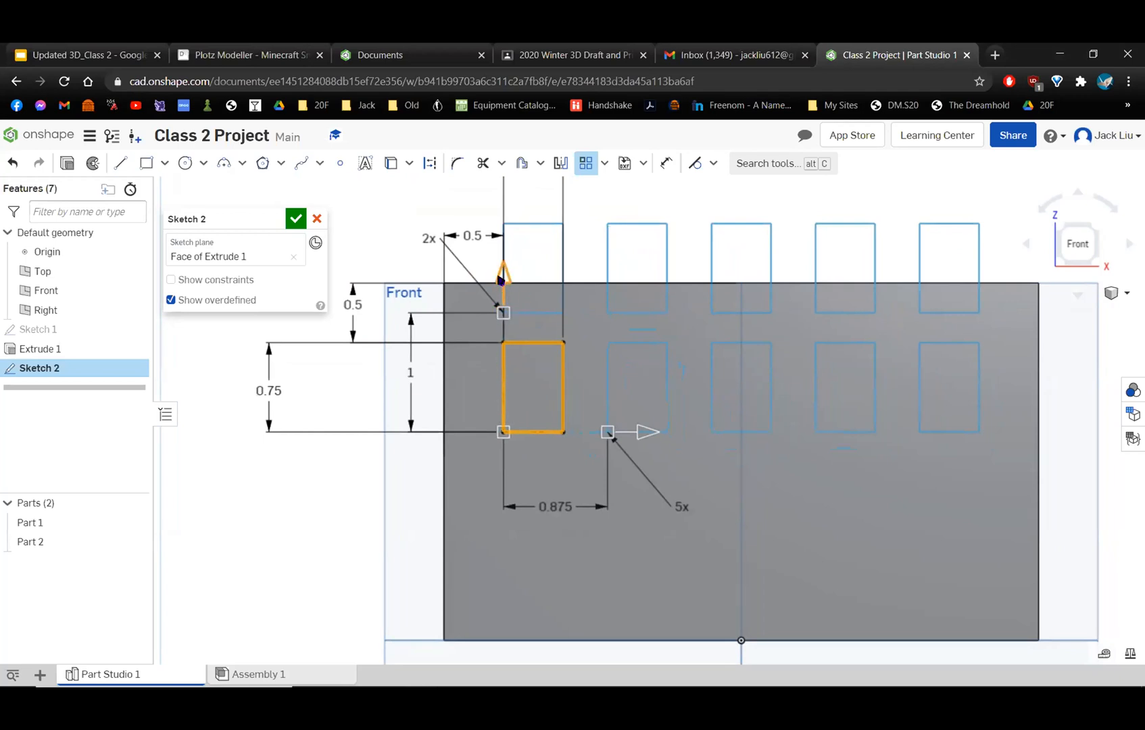
left_click(502, 277)
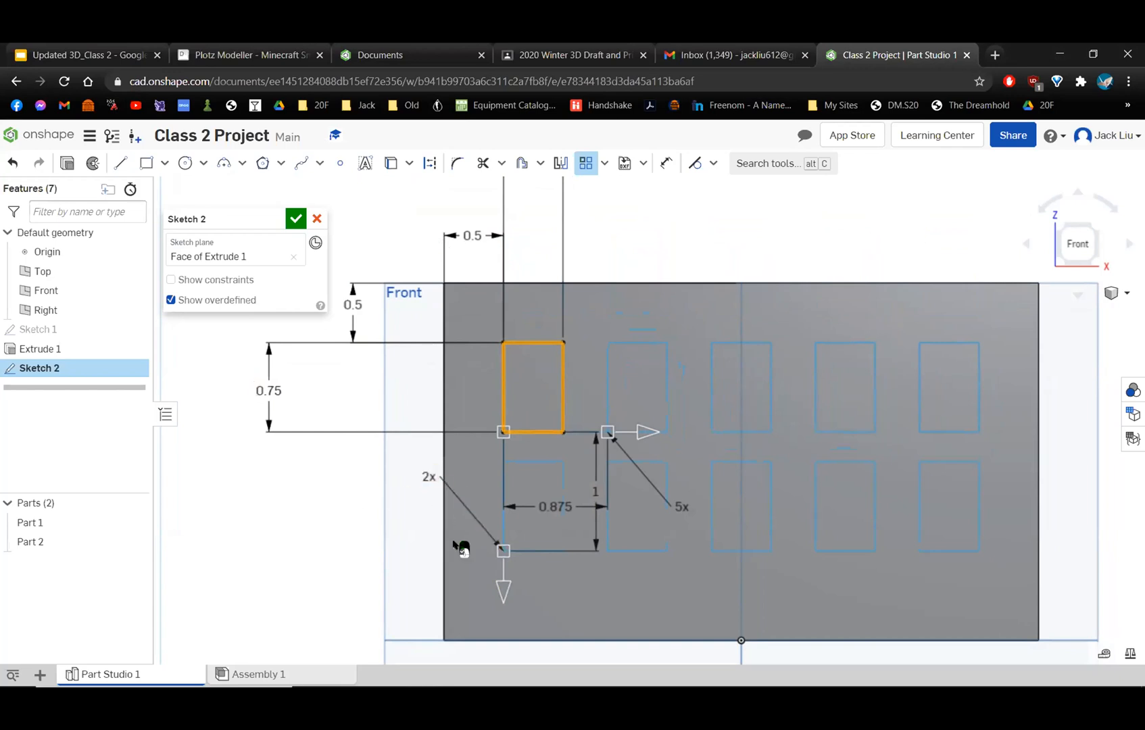
Set the window pattern's vertical instance count back to 1 and return its vertical direction to upward.
double_click(429, 477)
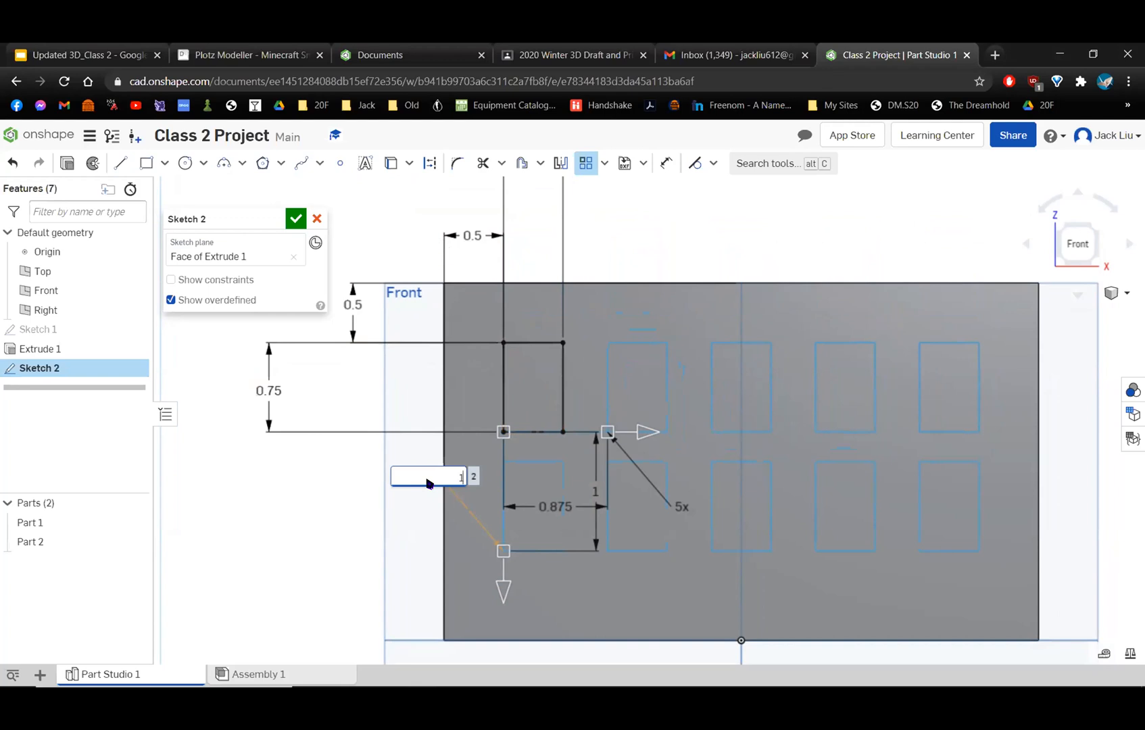
type("1")
key("Return")
left_click(504, 590)
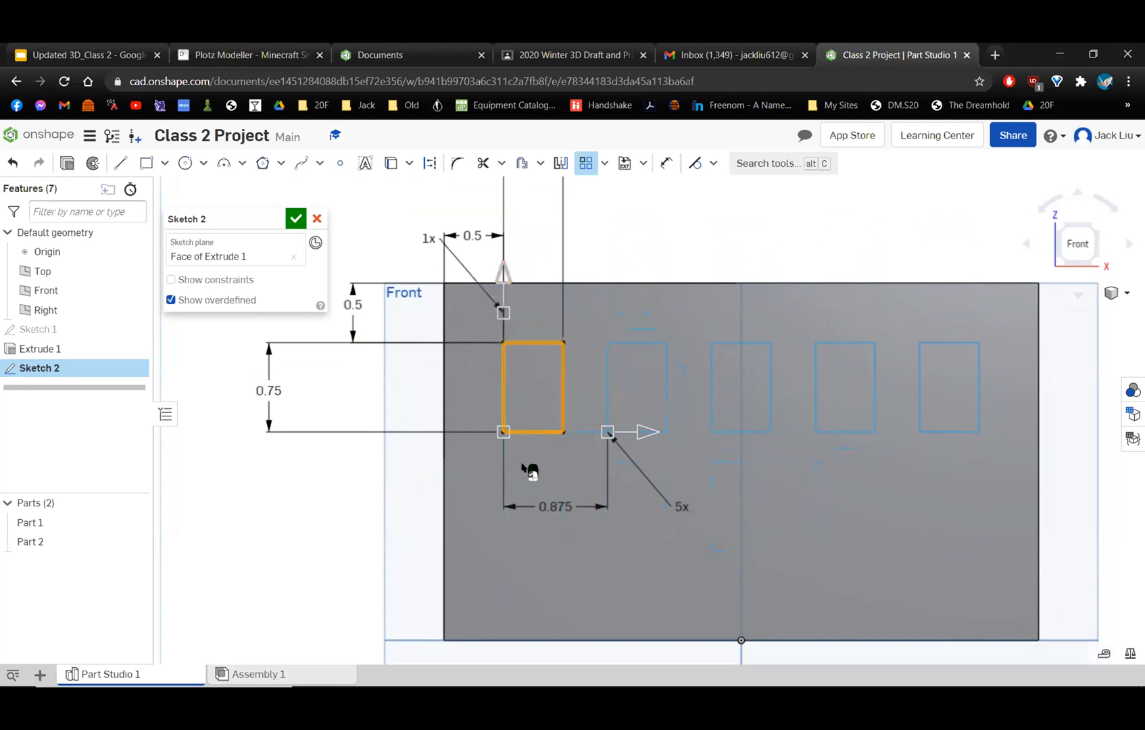
left_click(498, 278)
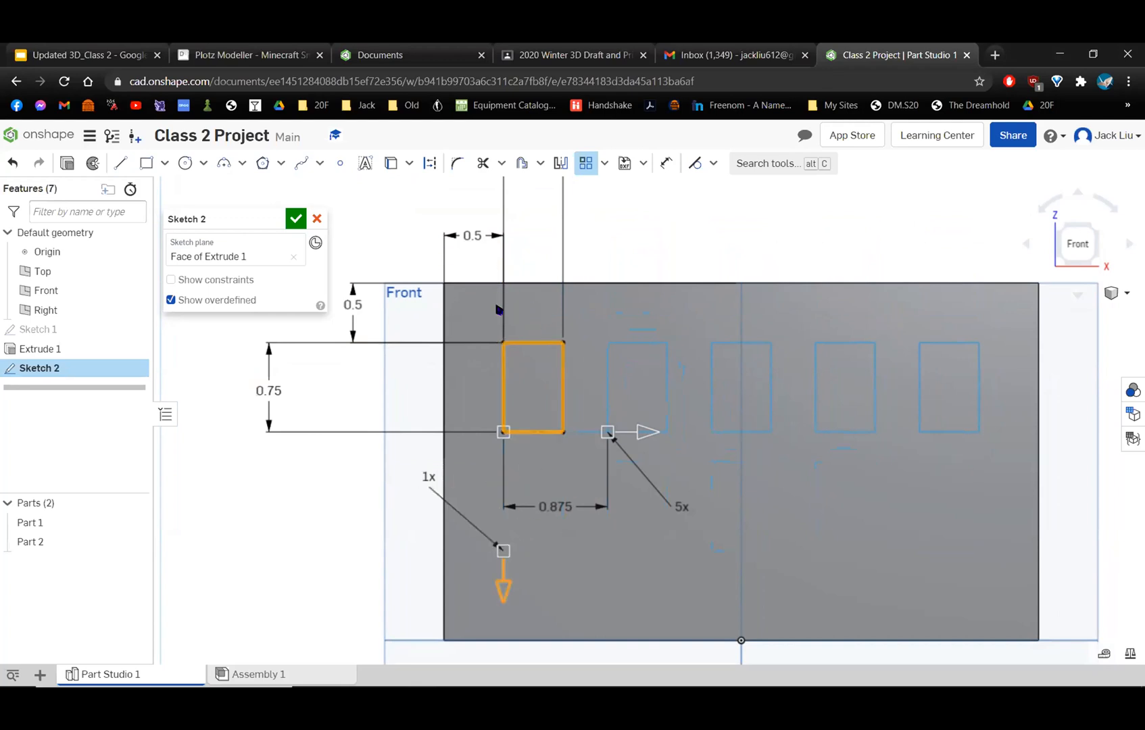
left_click(504, 586)
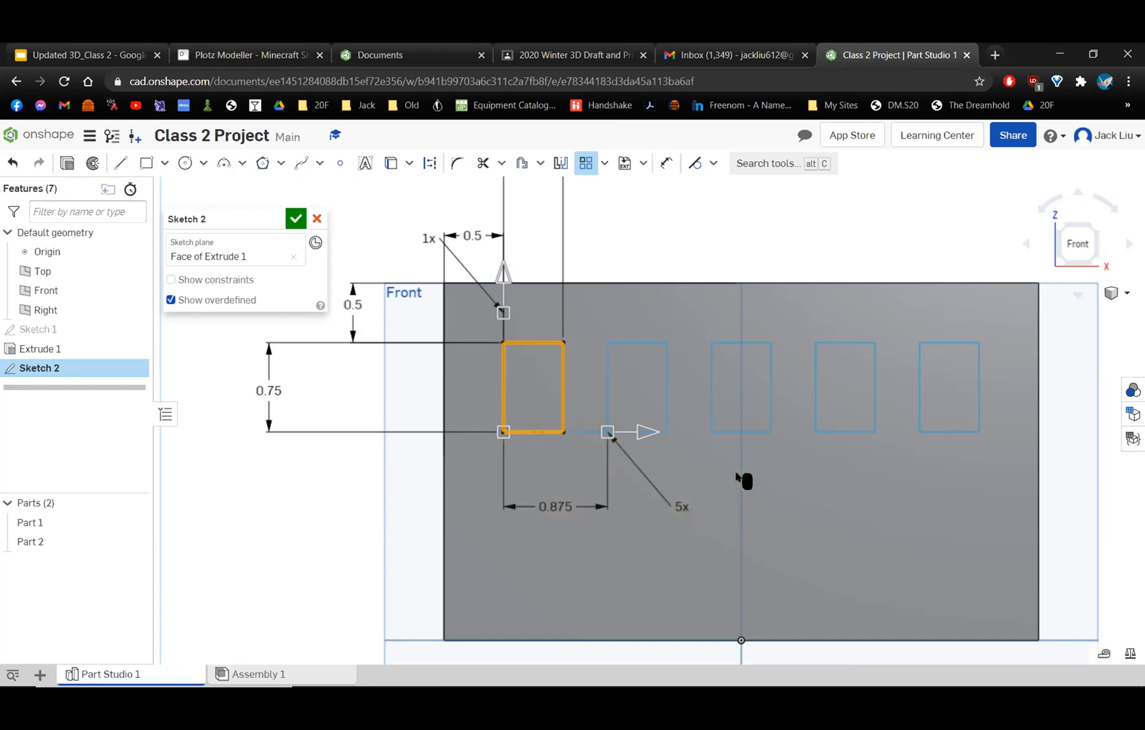
middle_click_drag(744, 478, 678, 490)
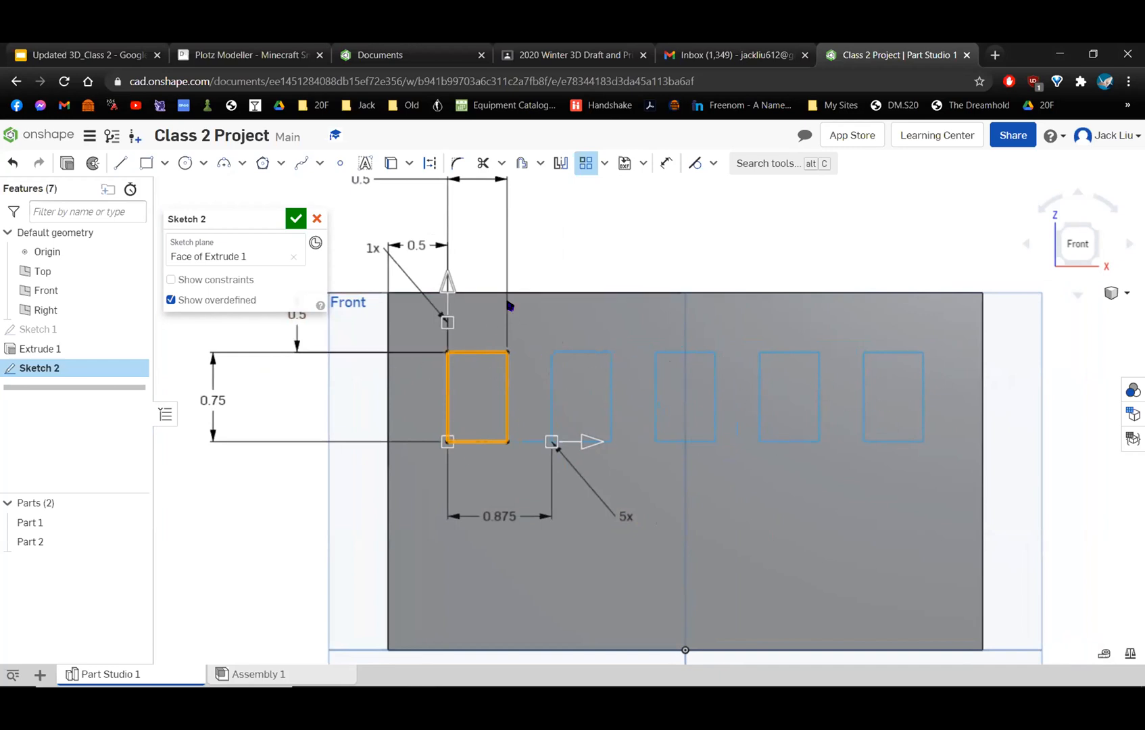
middle_click_drag(508, 307, 593, 311)
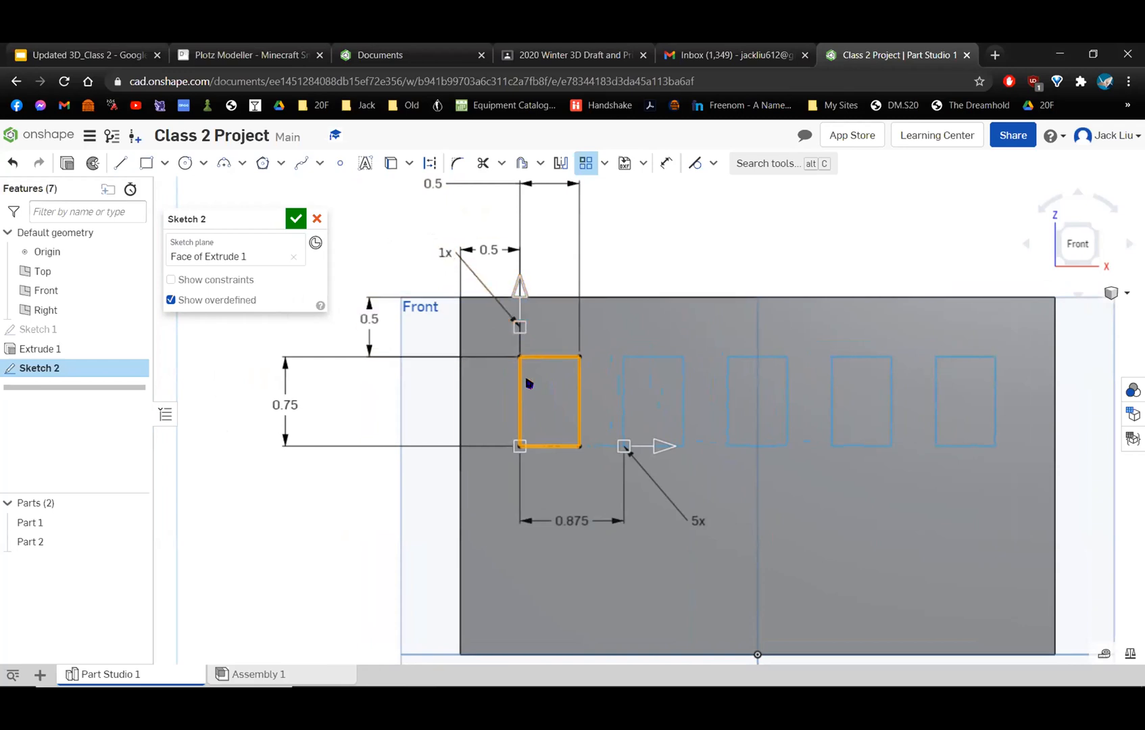
scroll(503, 317, "up", 5)
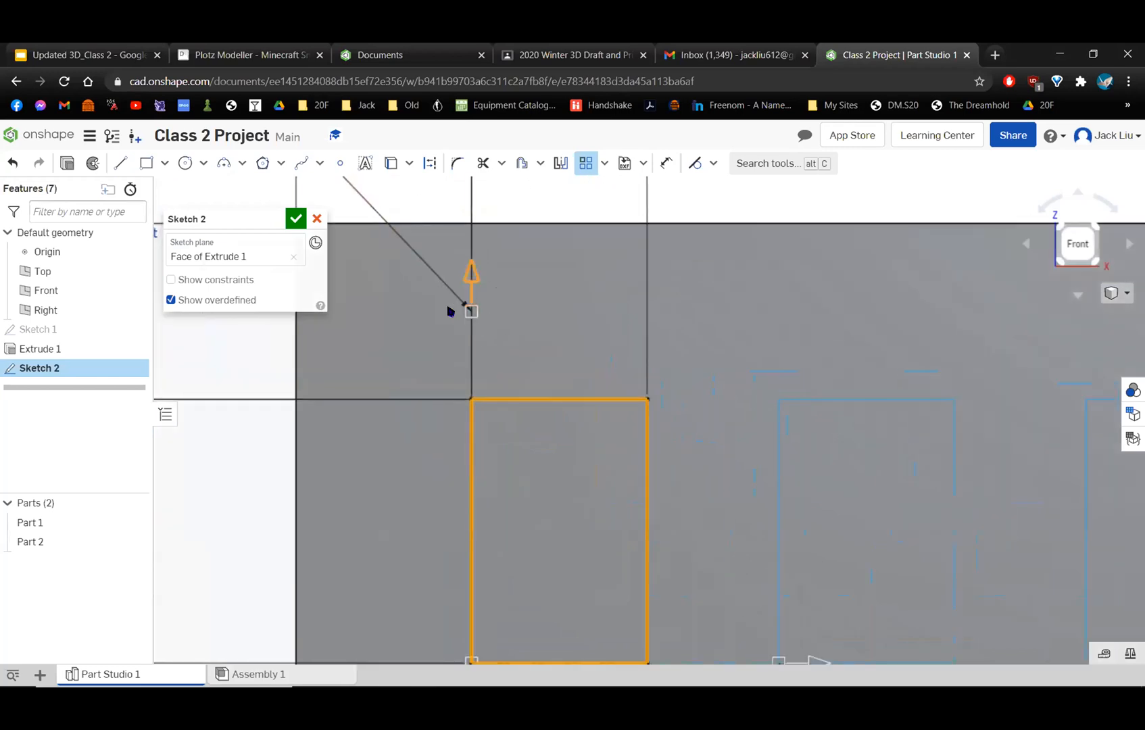
Set the window pattern's vertical instance count to 2 and flip its vertical direction downward onto the wall.
scroll(488, 402, "down", 4)
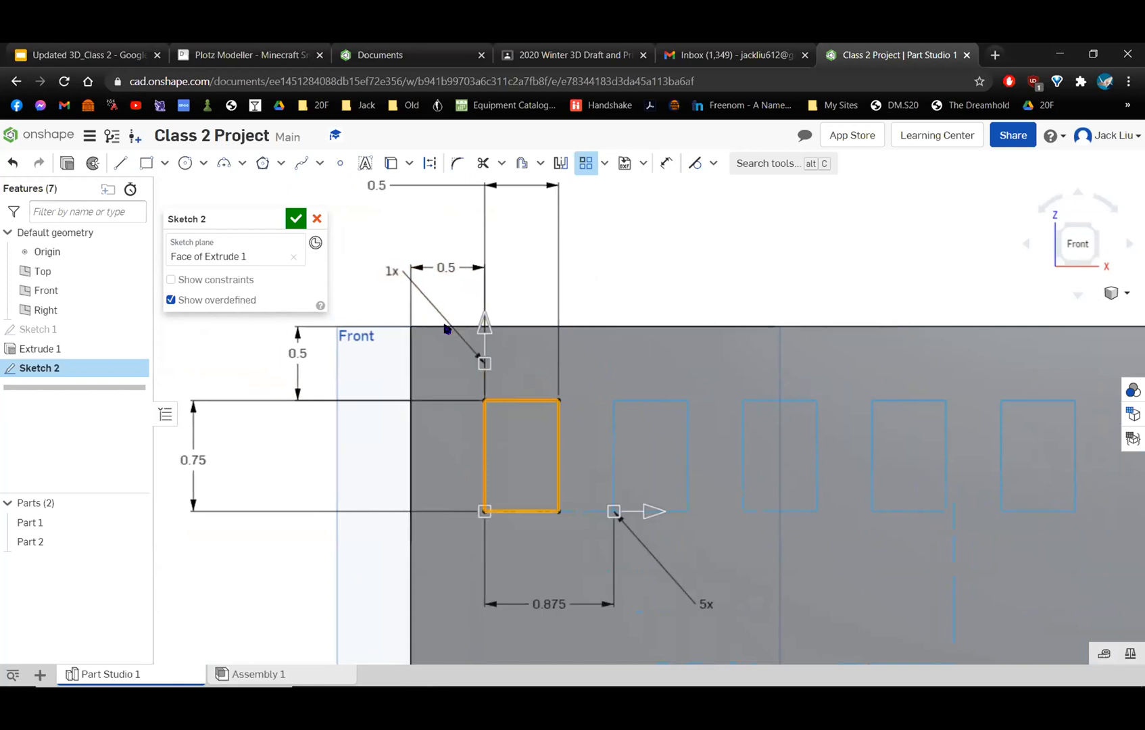
left_click_drag(391, 274, 365, 271)
double_click(365, 270)
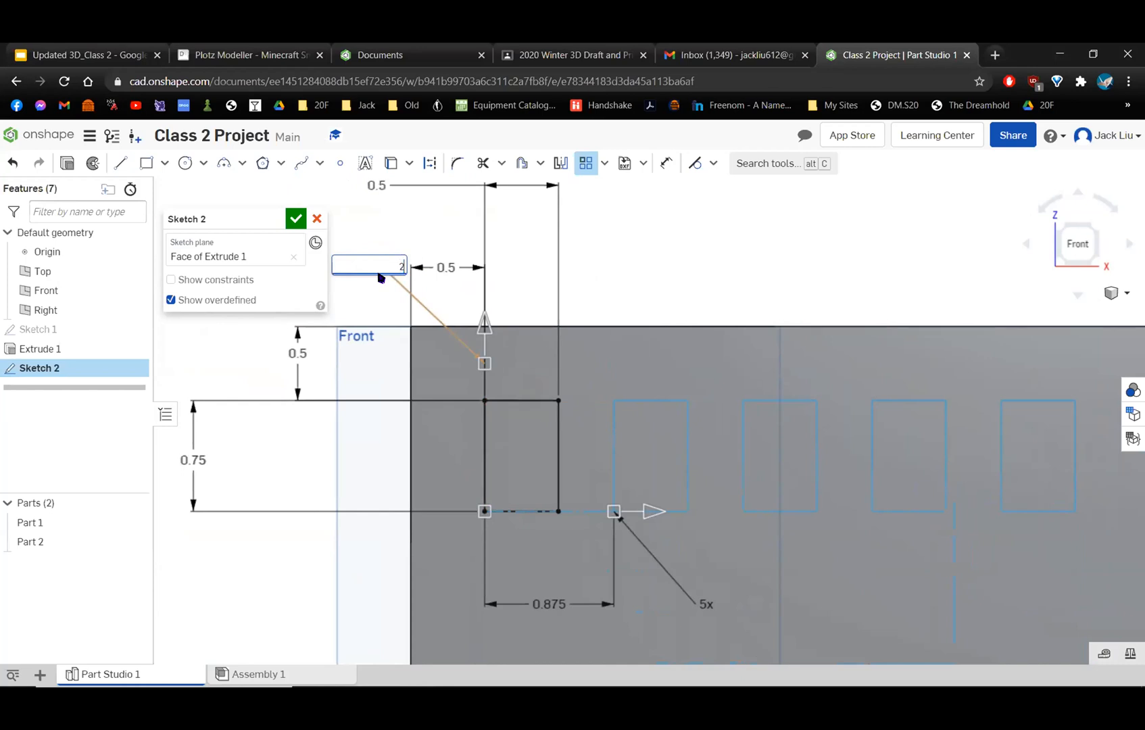
type("2")
key("Return")
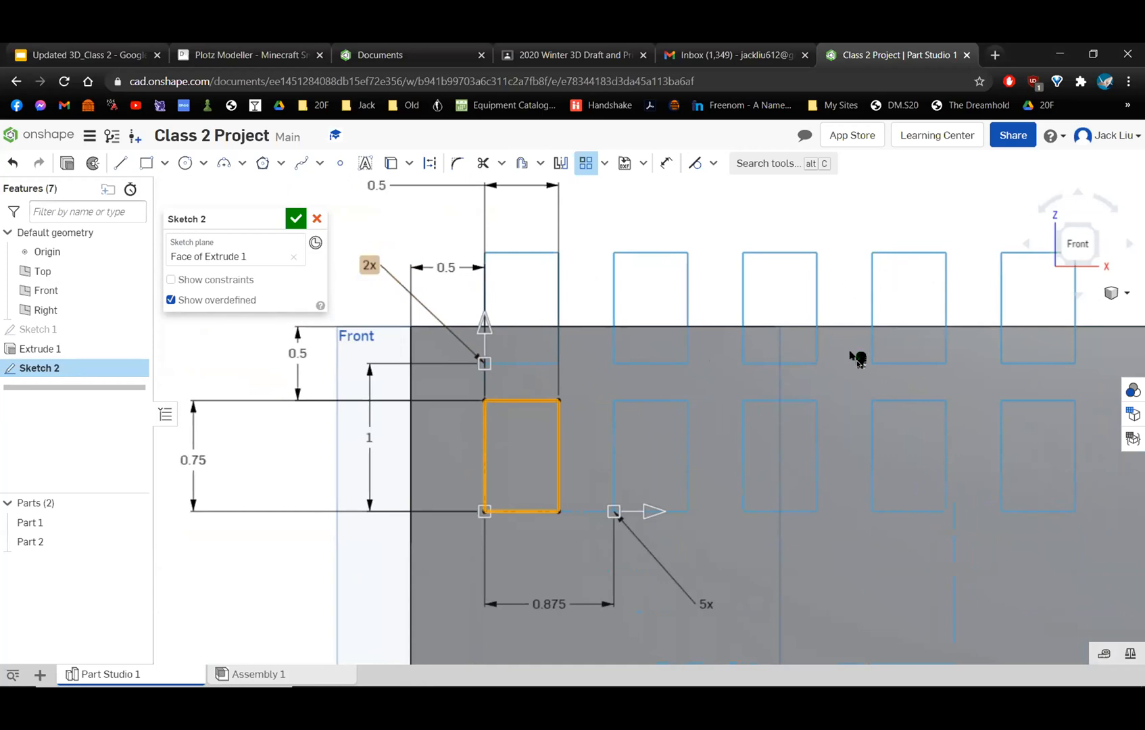
left_click(481, 328)
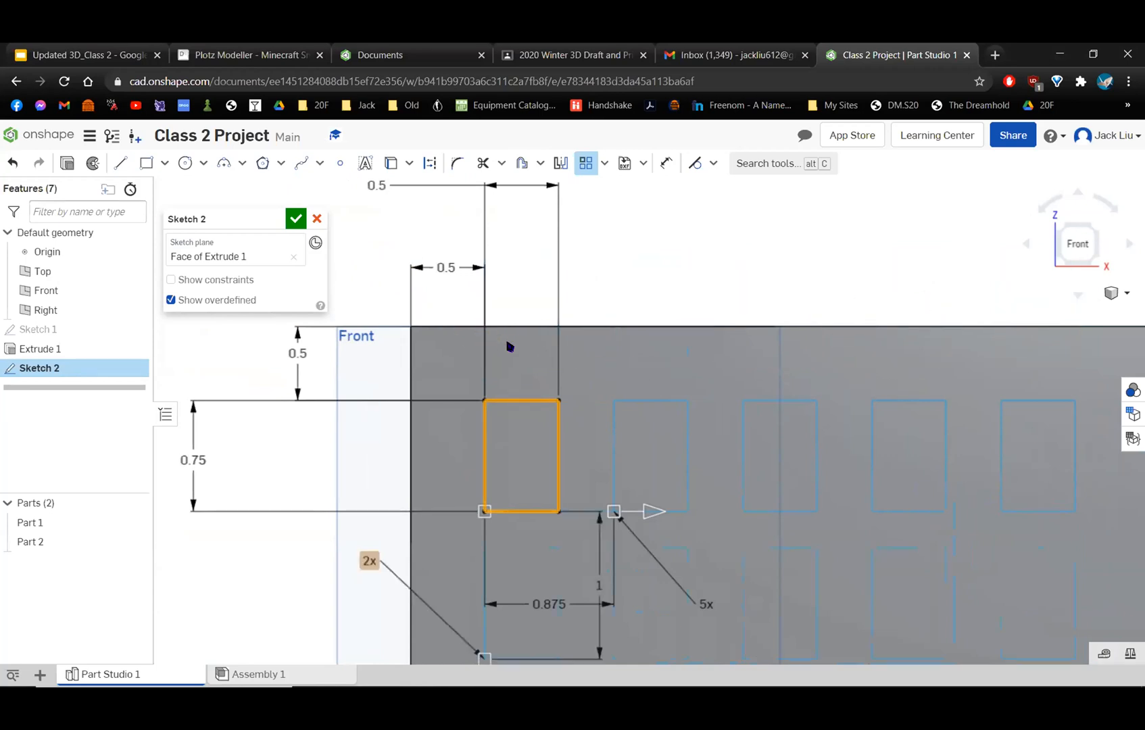
Move the pattern's spacing dimensions clear of each other and set the vertical spacing between window rows to 1.25 in.
scroll(622, 372, "down", 3)
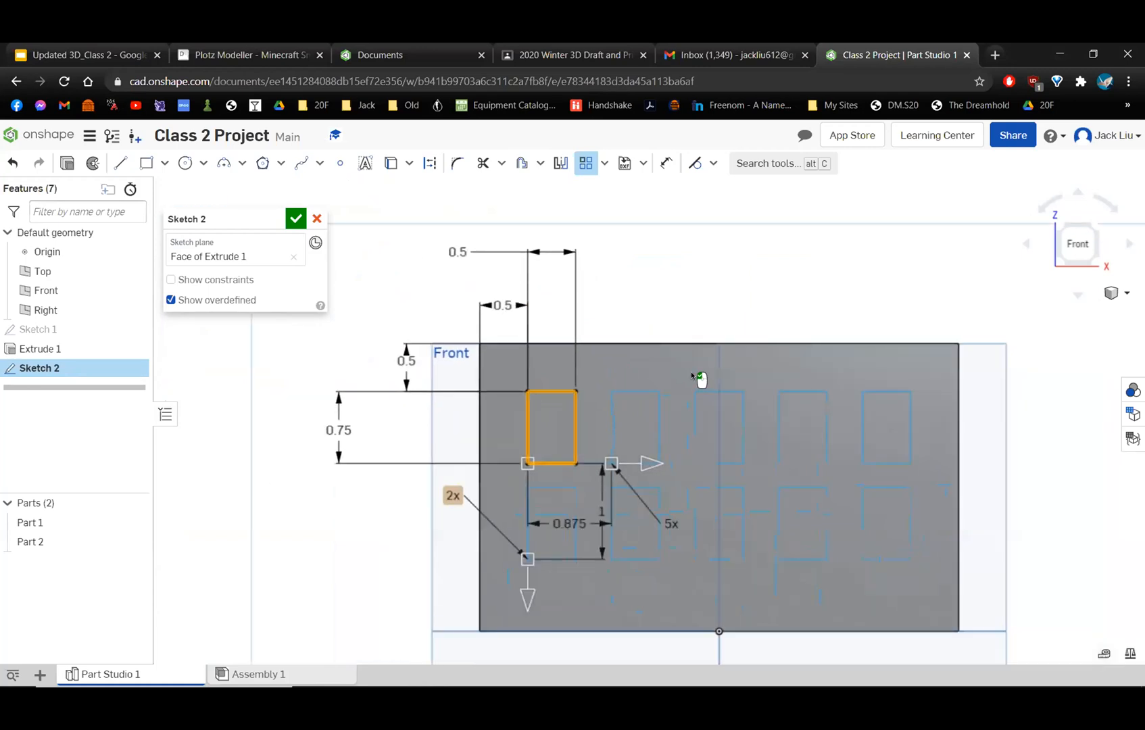
scroll(695, 365, "up", 3)
scroll(654, 325, "down", 3)
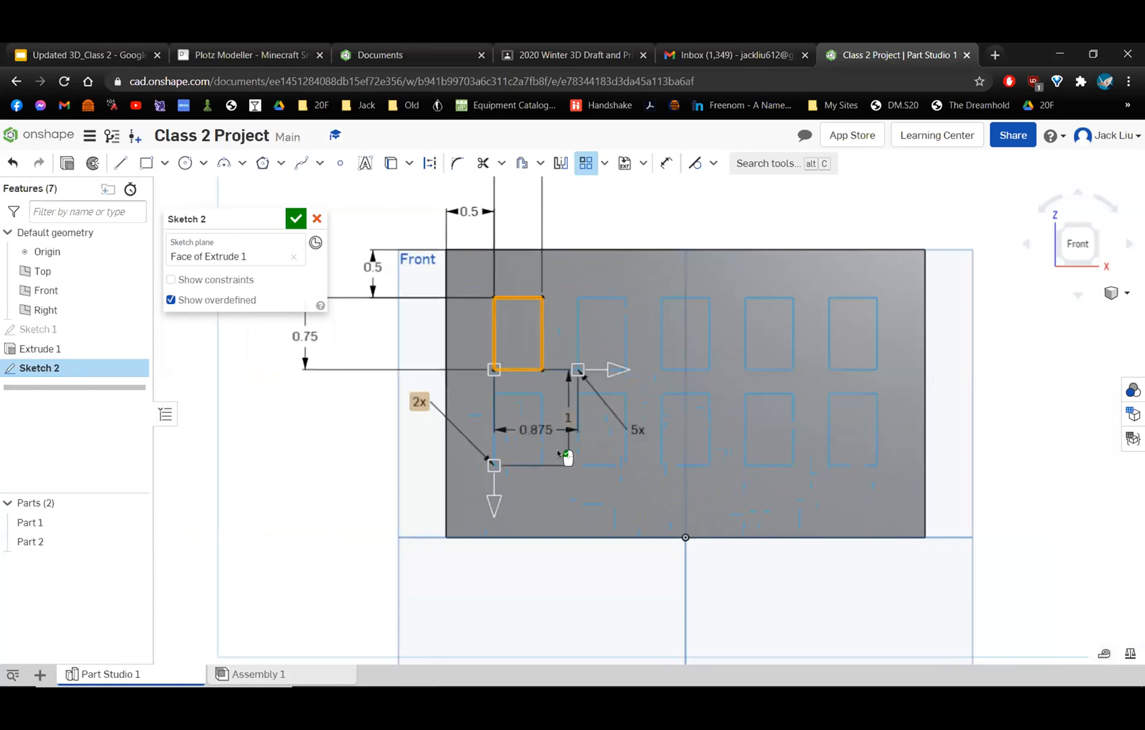
mouse_move(537, 429)
left_mouse_down()
mouse_move(476, 418)
mouse_move(526, 392)
mouse_move(536, 392)
mouse_move(457, 447)
mouse_move(395, 451)
mouse_move(373, 437)
left_mouse_up()
left_click(568, 421)
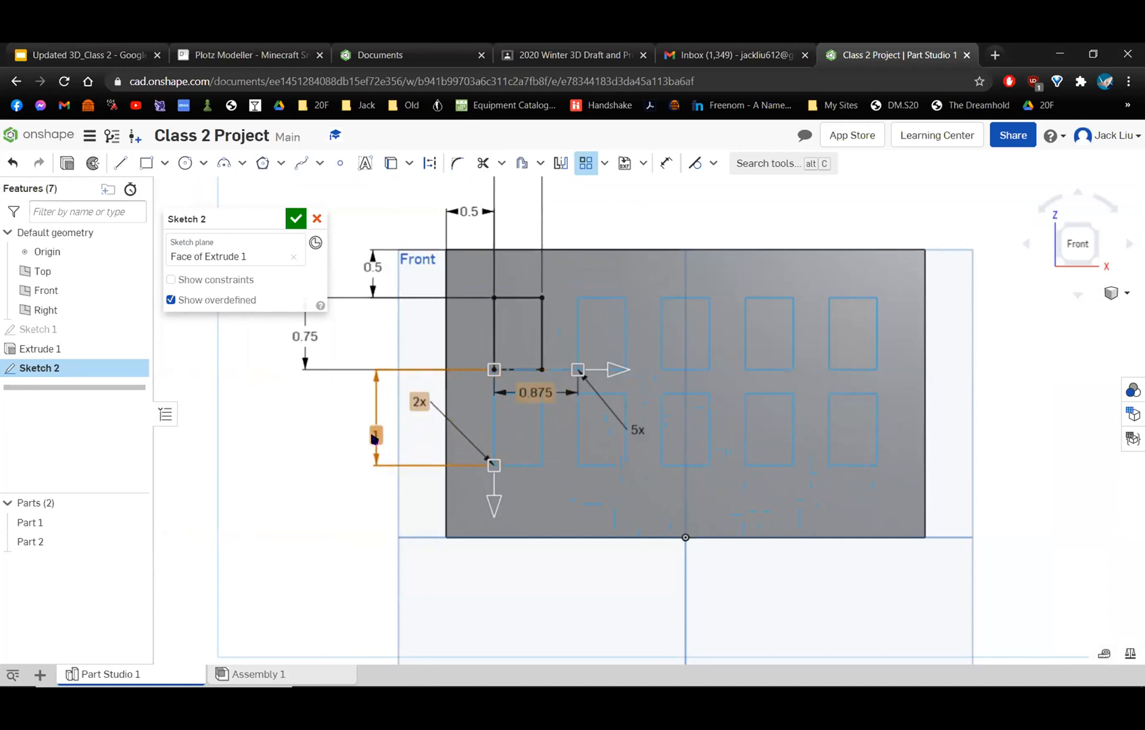
left_click(374, 437)
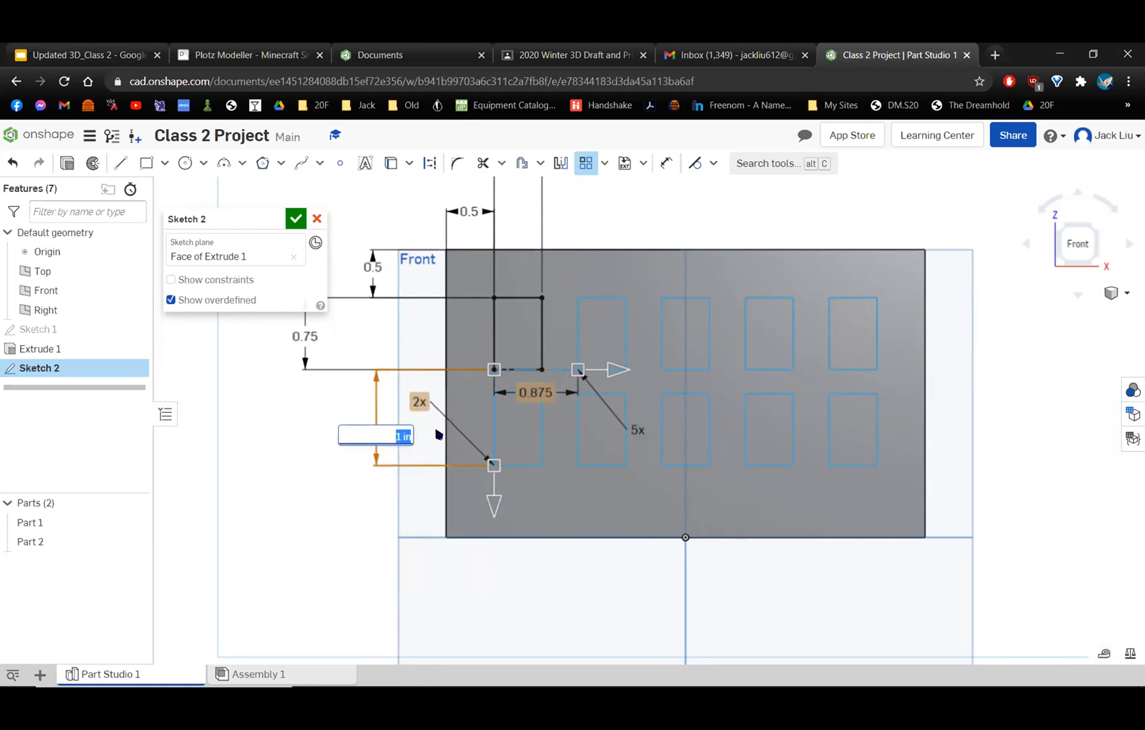
type("1.25")
key("Return")
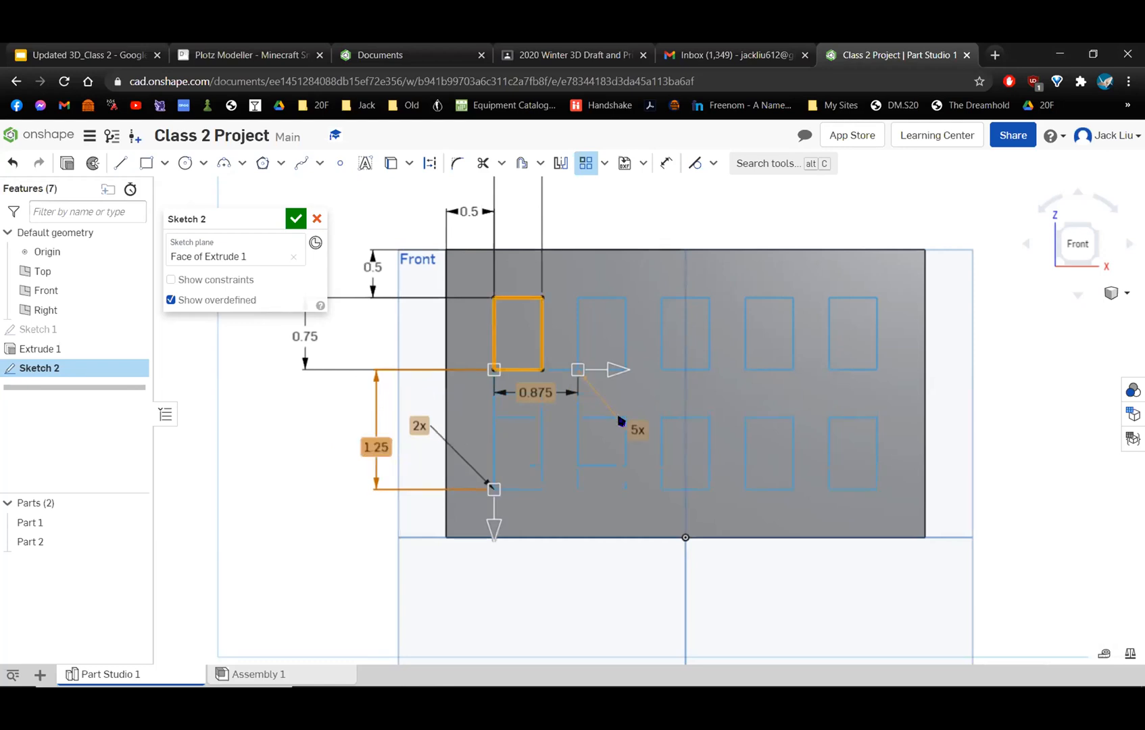
Apply the linear pattern of two rows of five windows and select all of the sketch geometry.
left_click(383, 561)
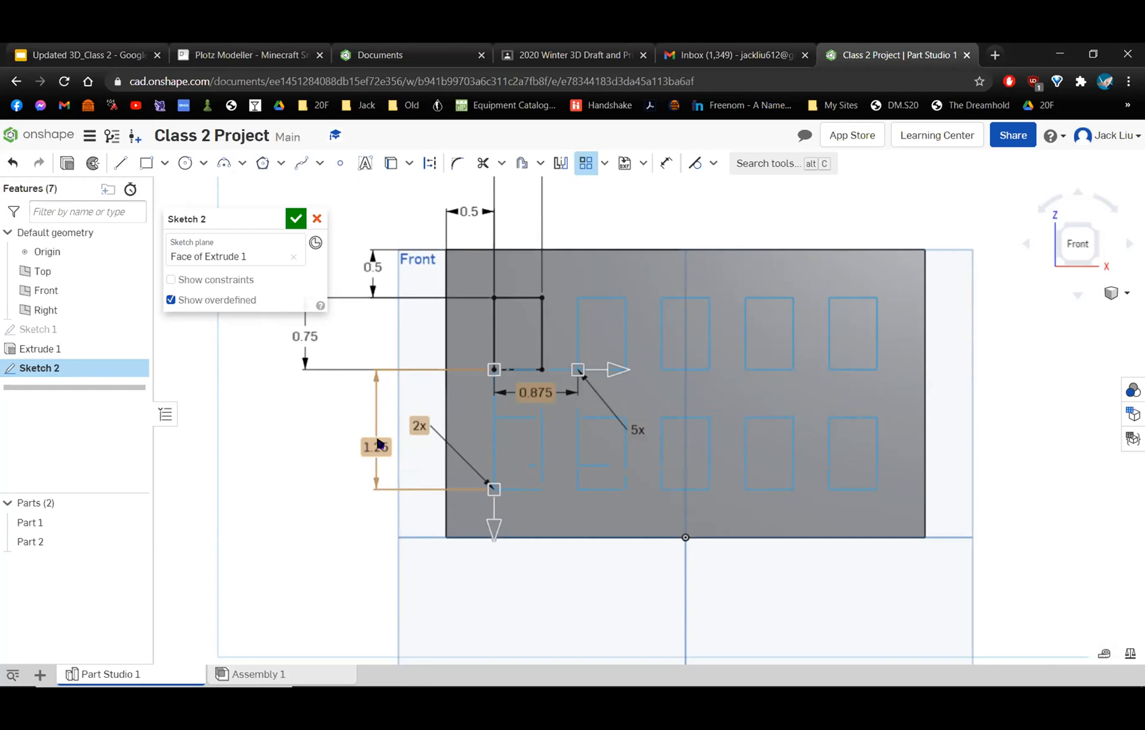
left_click_drag(359, 430, 374, 434)
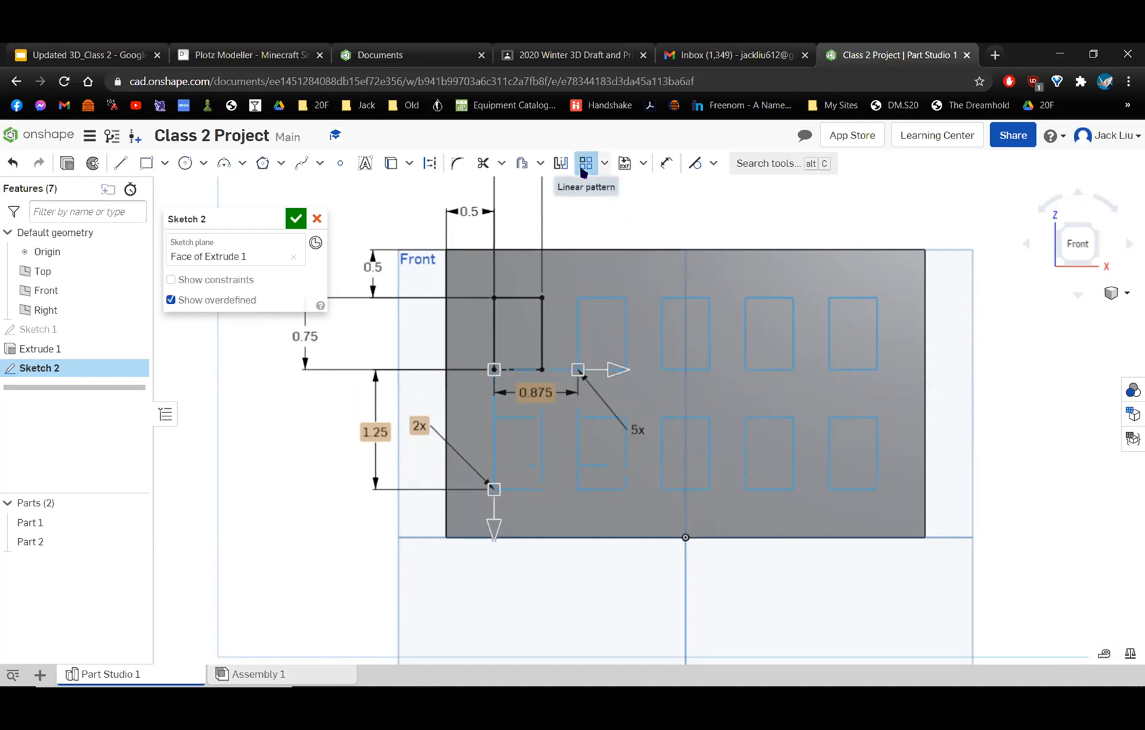
left_click(356, 403)
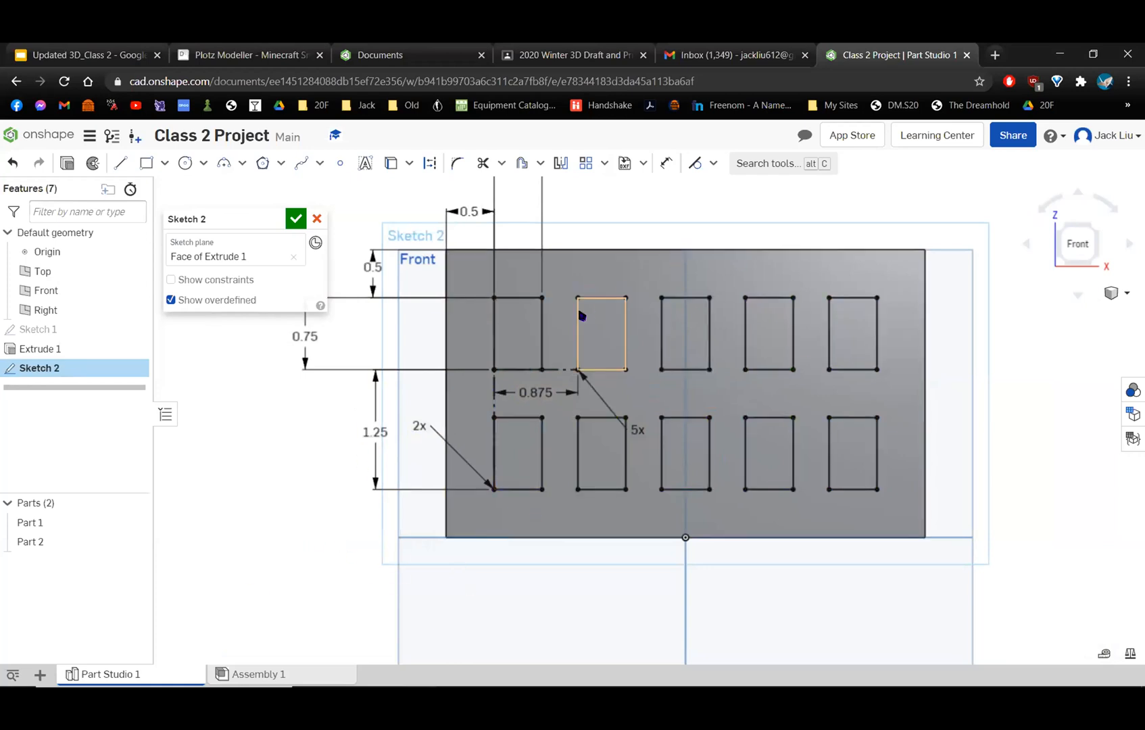
key("ctrl+a")
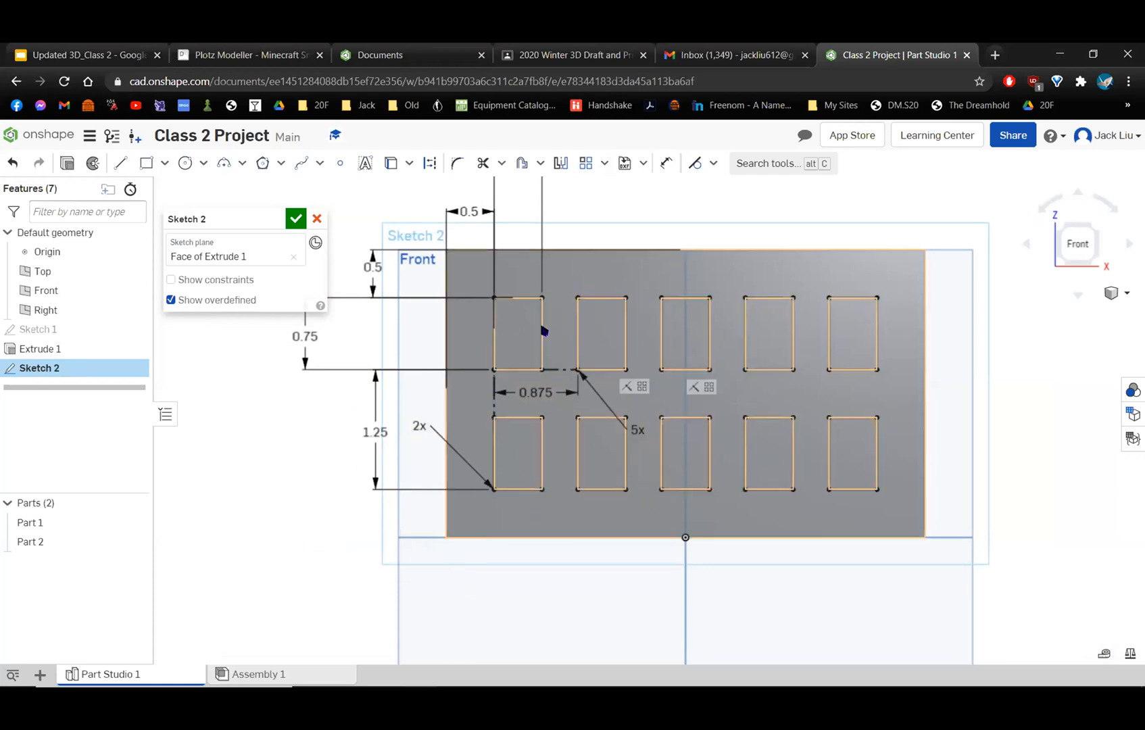
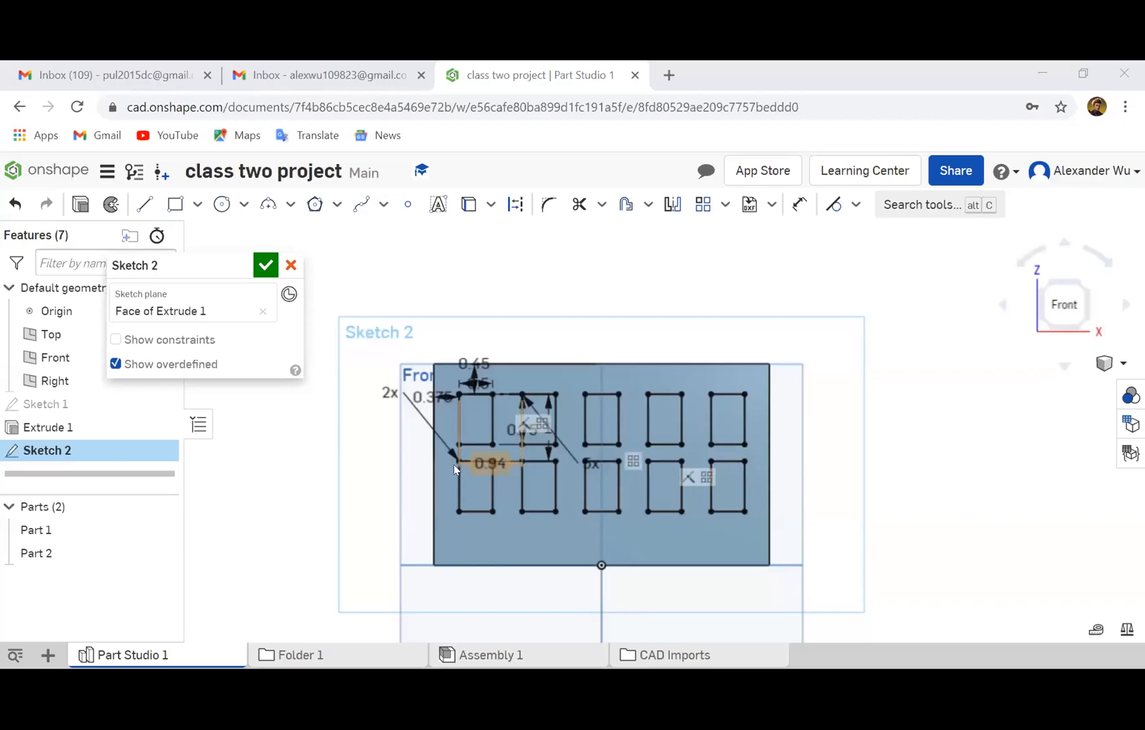
Set the vertical spacing between the two window rows to 1.25 in.
left_click(433, 474)
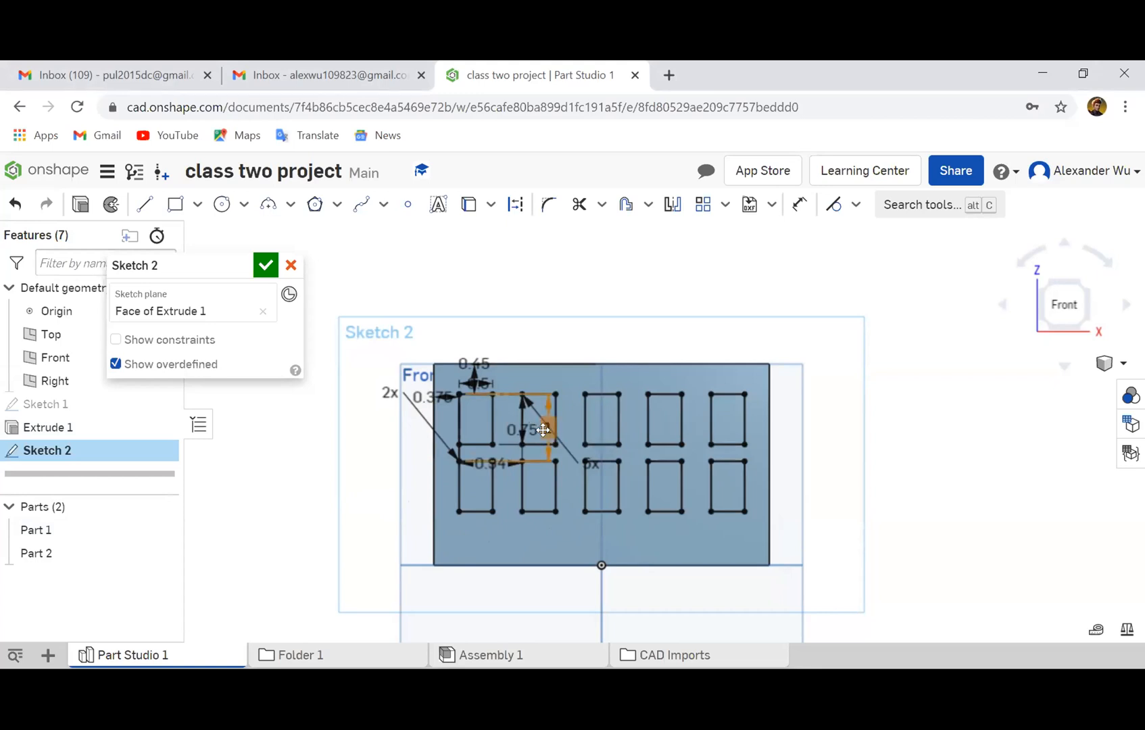
double_click(545, 428)
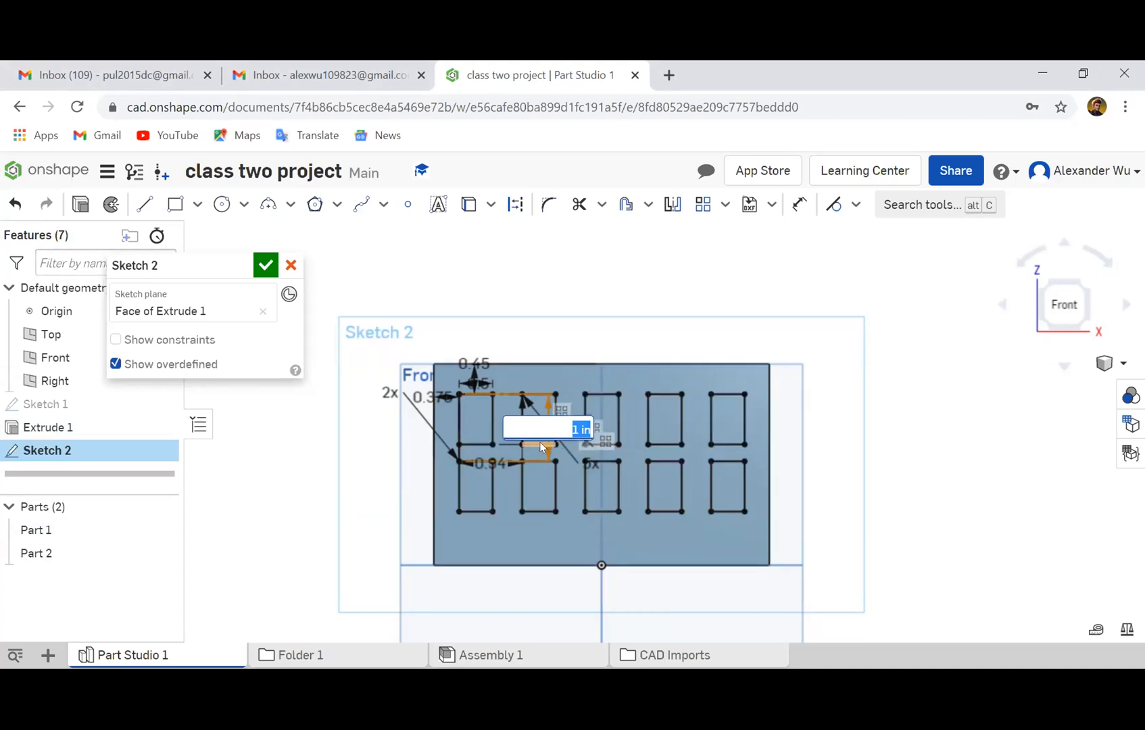
type("1.23")
key("BackSpace")
type("5")
key("Return")
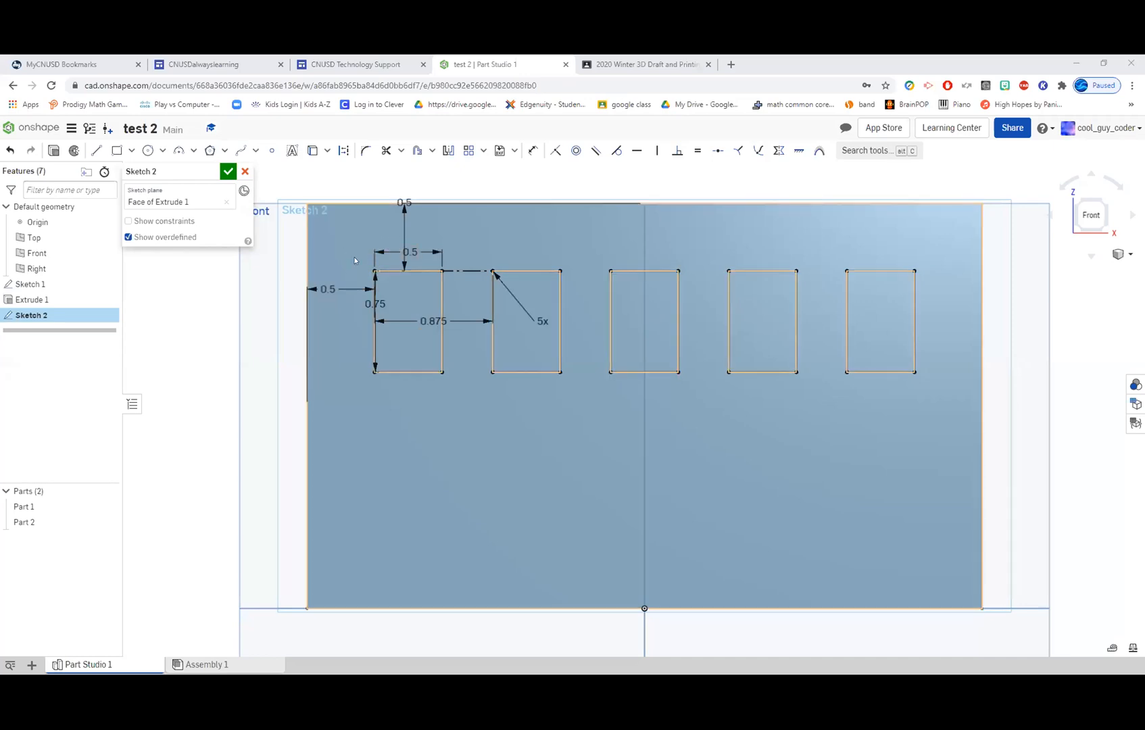
Start a linear pattern of the sketch and select the whole row of five windows as its source.
scroll(371, 275, "up", 2)
scroll(366, 272, "down", 2)
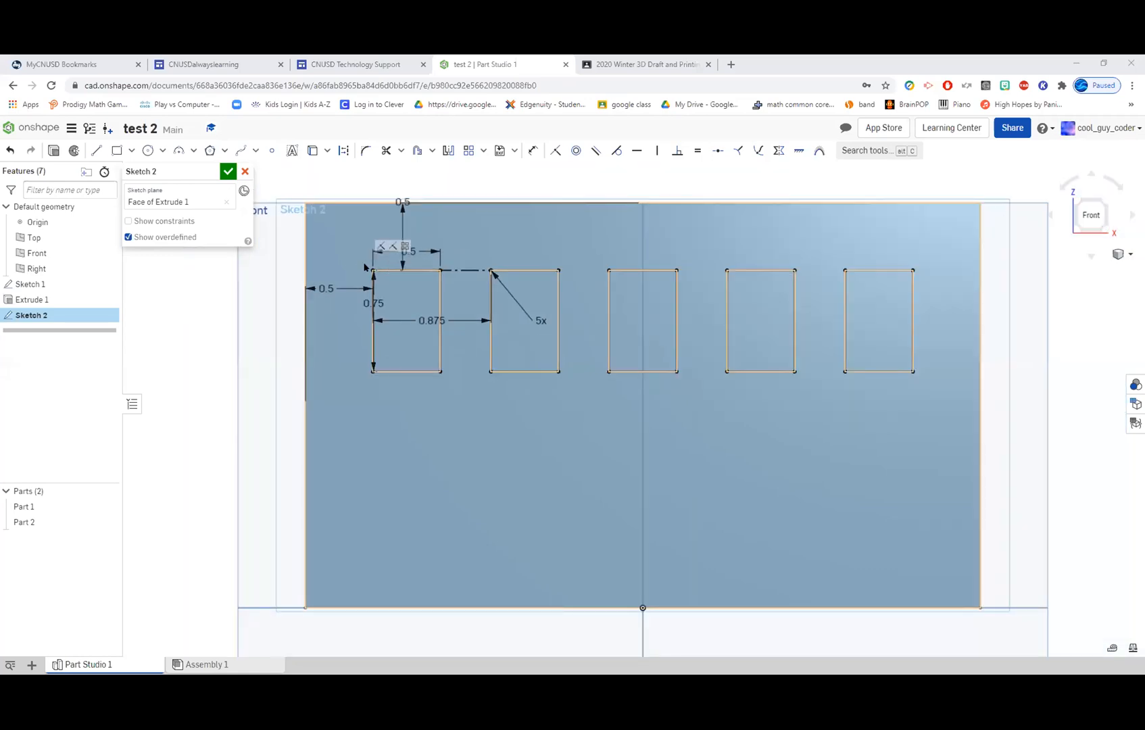
scroll(366, 267, "up", 2)
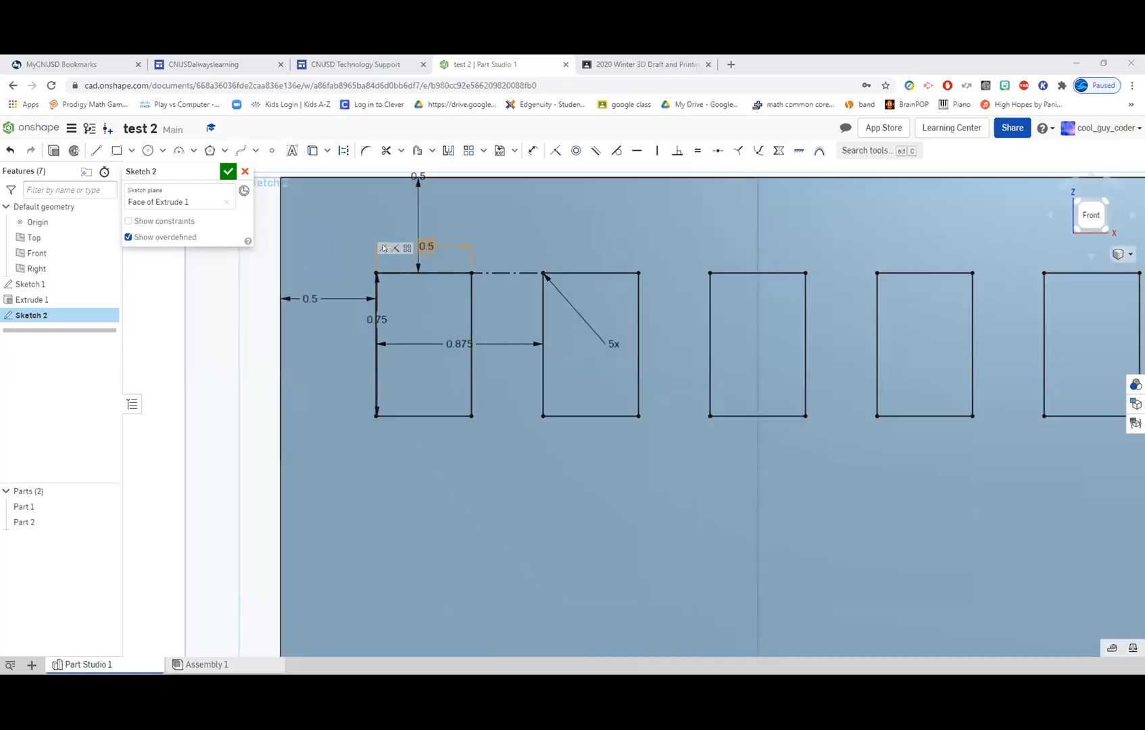
left_click(359, 281)
left_click(468, 152)
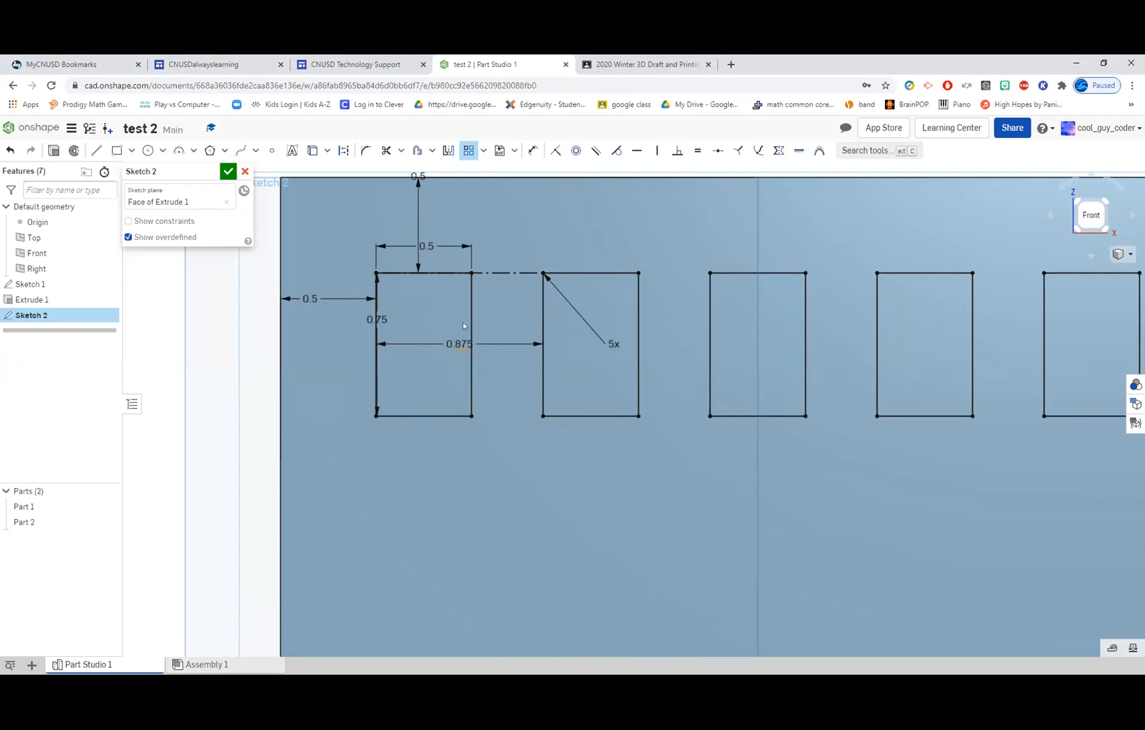
scroll(459, 276, "up", 1)
scroll(458, 276, "down", 2)
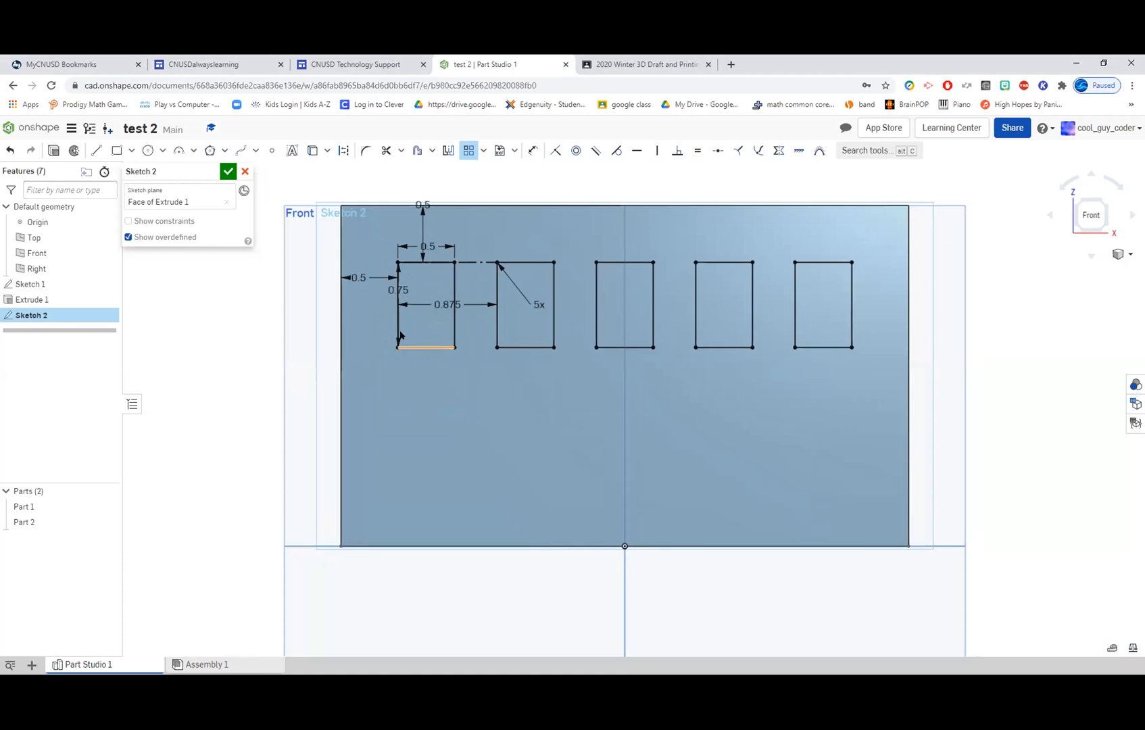
left_click_drag(367, 316, 872, 330)
mouse_move(376, 254)
left_mouse_down()
mouse_move(573, 315)
mouse_move(763, 334)
mouse_move(834, 363)
mouse_move(871, 363)
left_mouse_up()
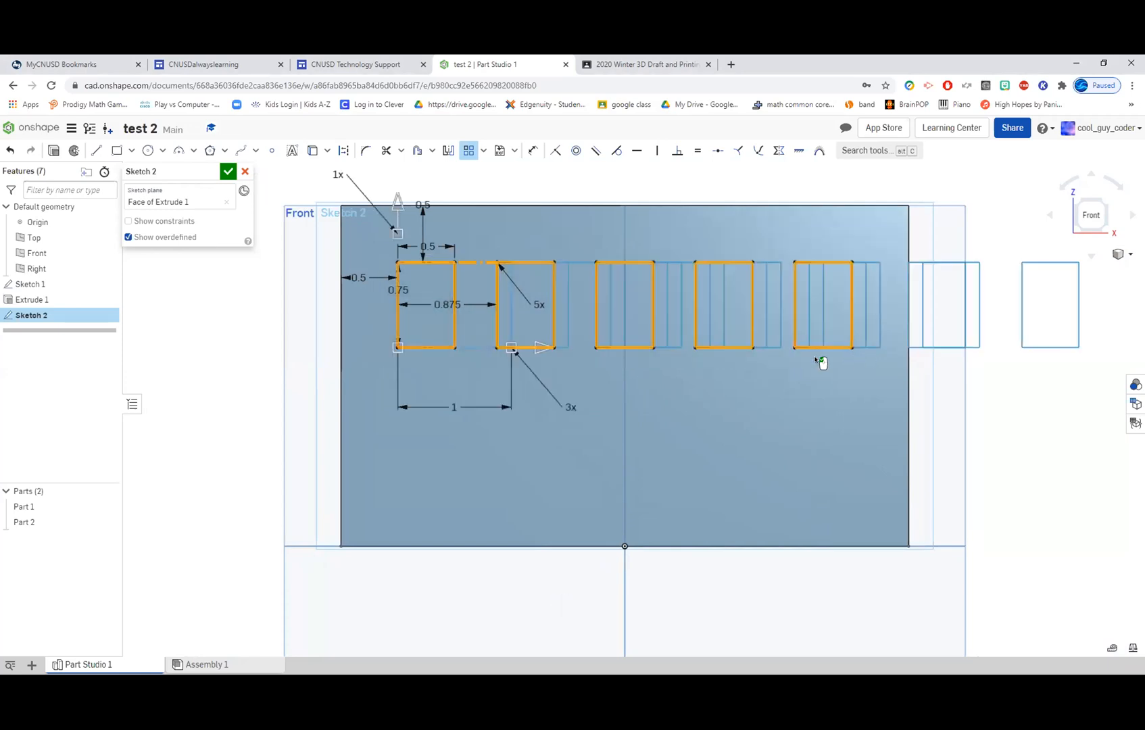
Set the window pattern's horizontal instance count to 1 and its vertical instance count to 2.
left_click(571, 405)
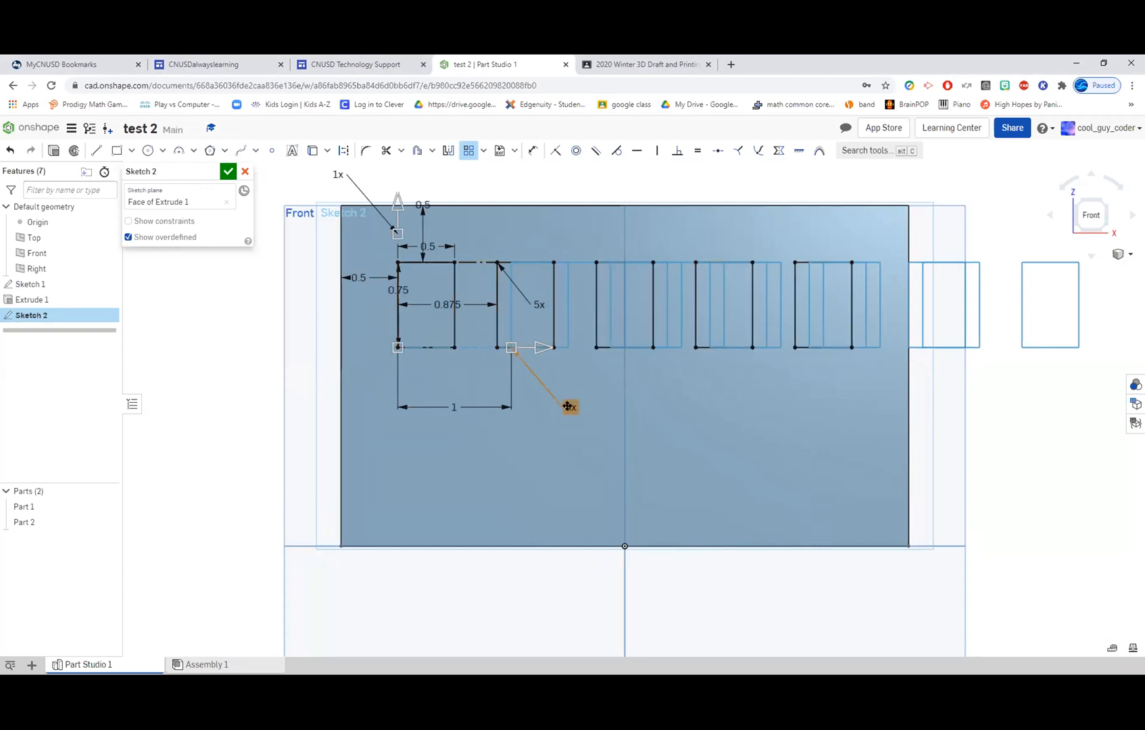
double_click(571, 404)
key("BackSpace")
type("1")
key("Return")
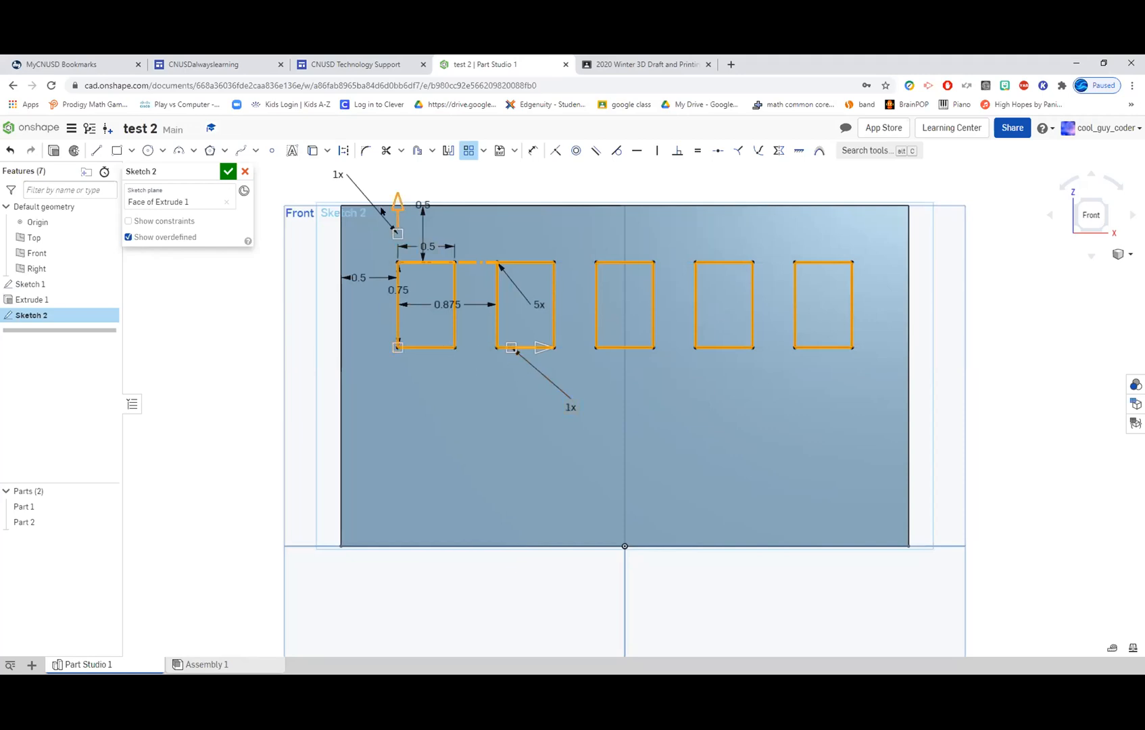
double_click(333, 174)
type("2")
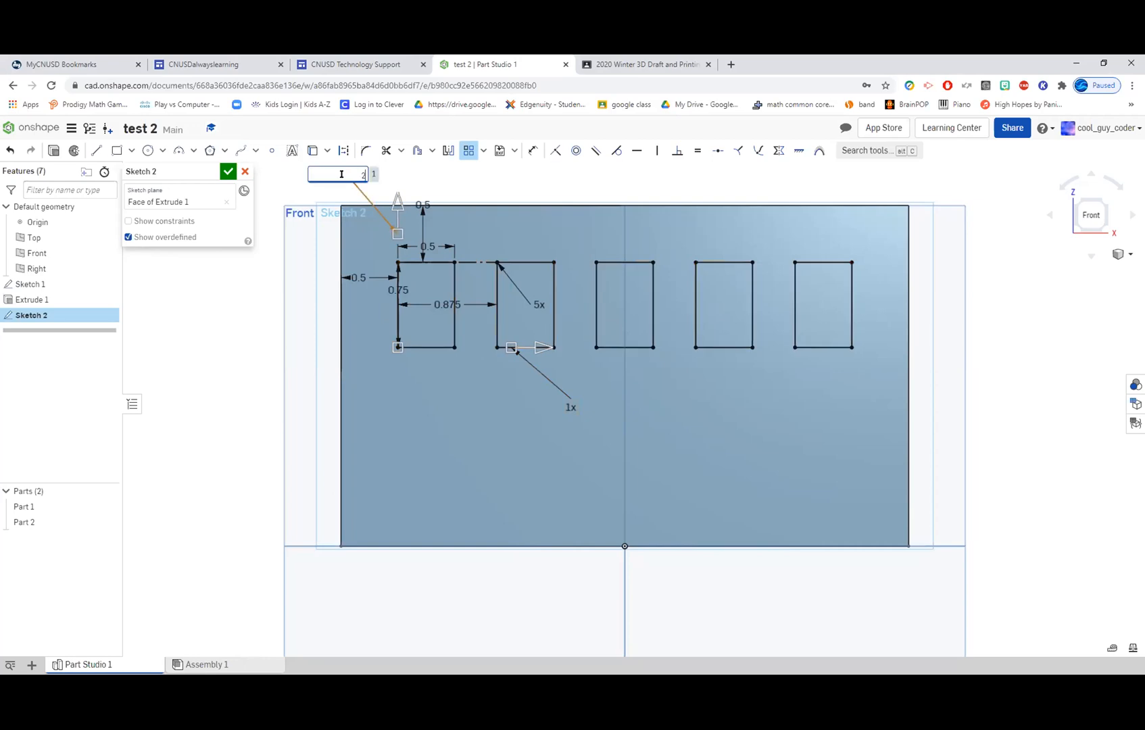
key("Return")
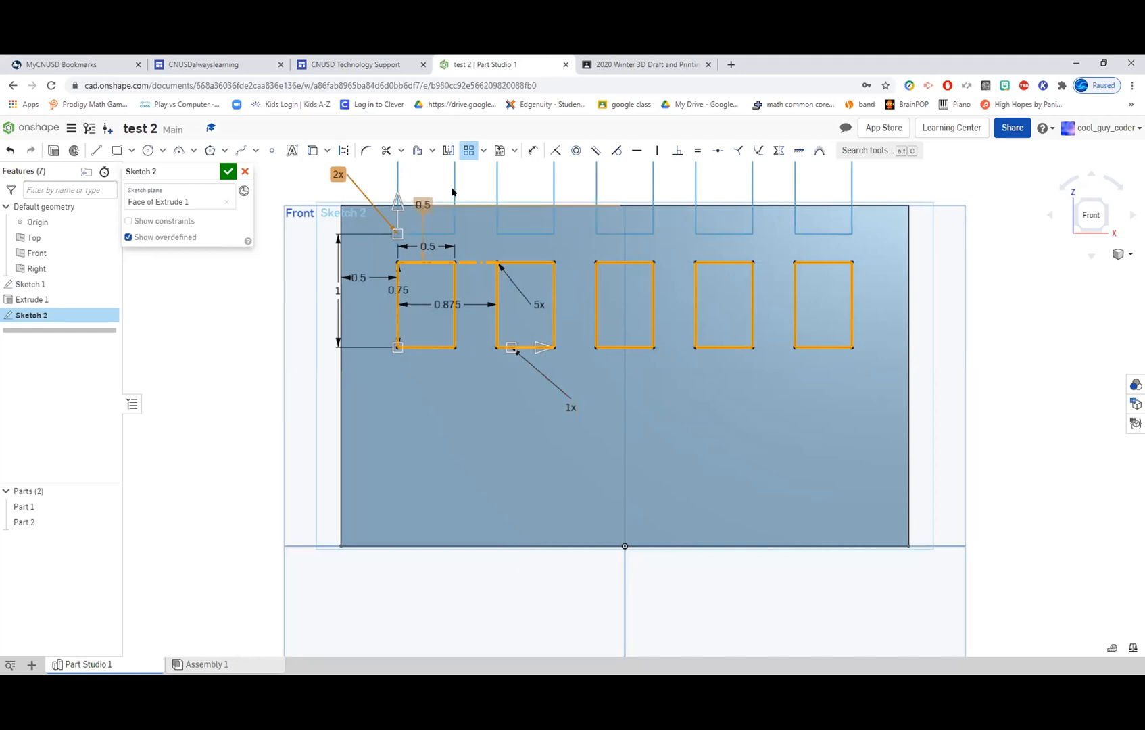
Flip the pattern's vertical direction downward, placing the second window row on the wall about 1.16 in below the first.
scroll(463, 327, "up", 1)
scroll(455, 301, "down", 2)
middle_click_drag(509, 284, 500, 325)
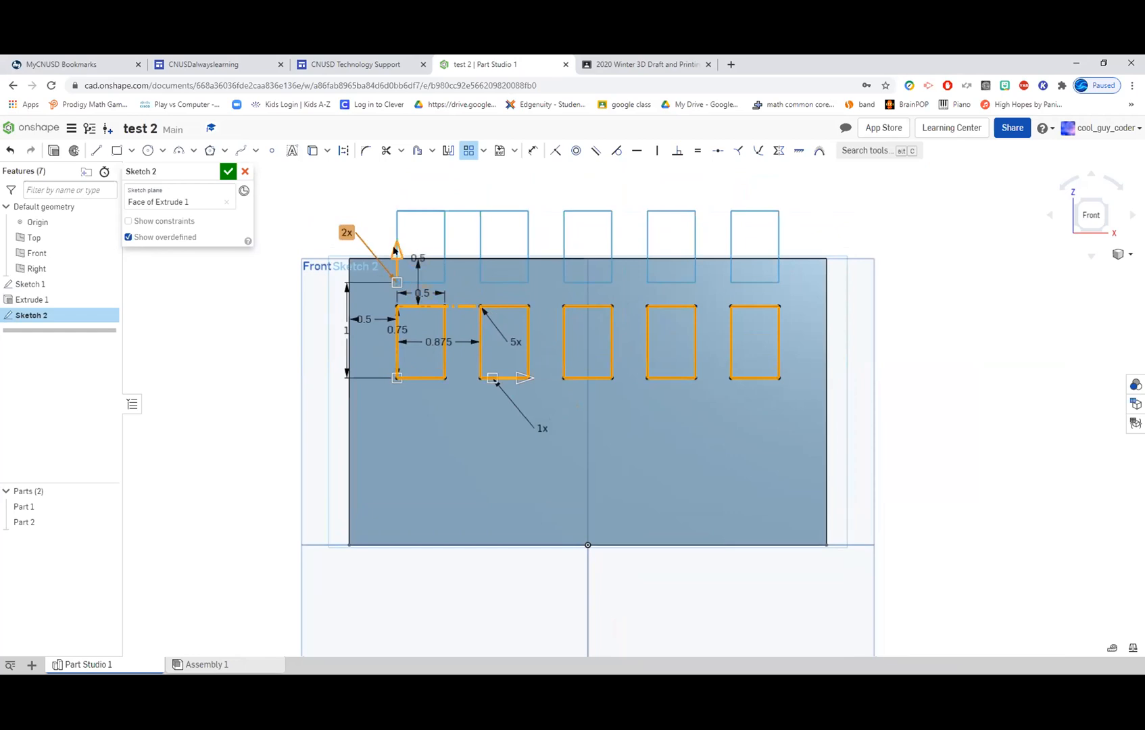
left_click_drag(393, 298, 383, 459)
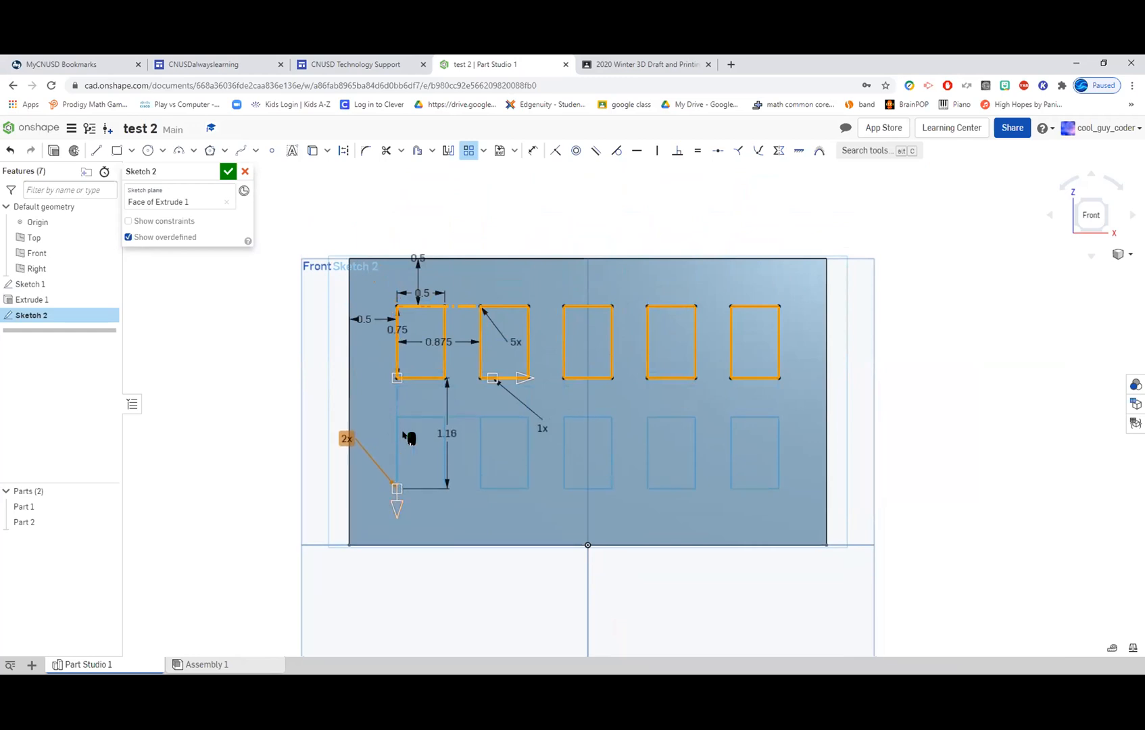
Set the downward spacing between the window rows to 1.25 in and apply the linear pattern.
double_click(443, 432)
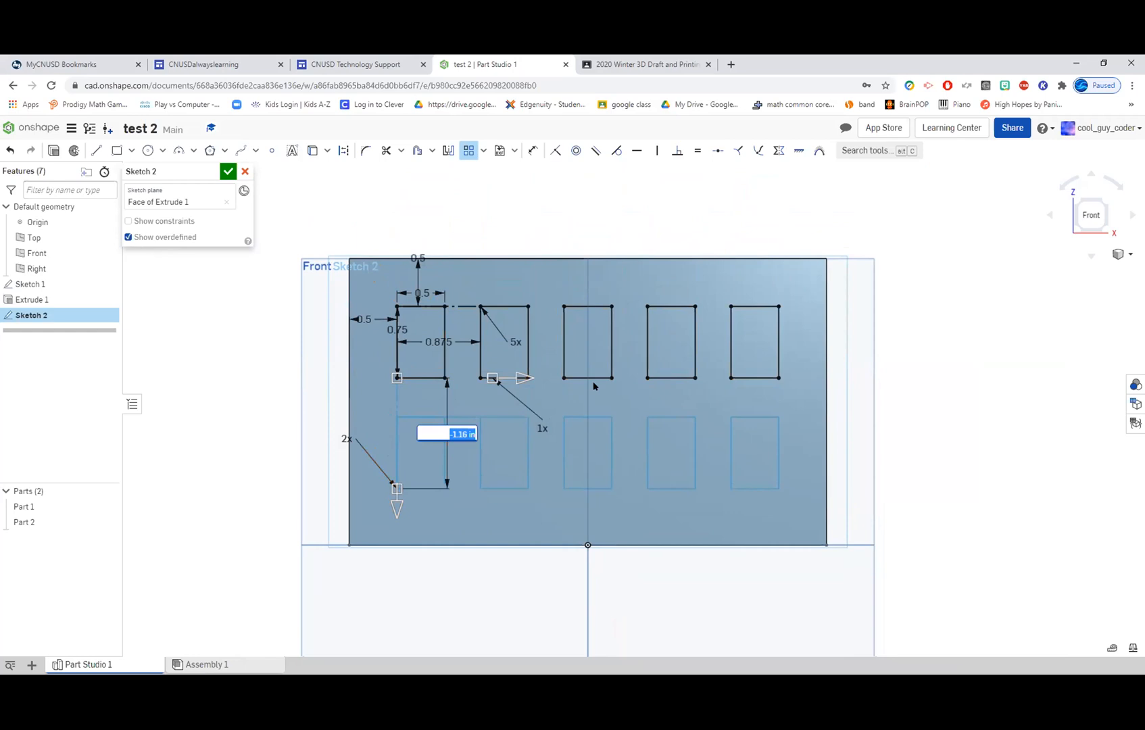
key("BackSpace")
type("-1.25")
key("Return")
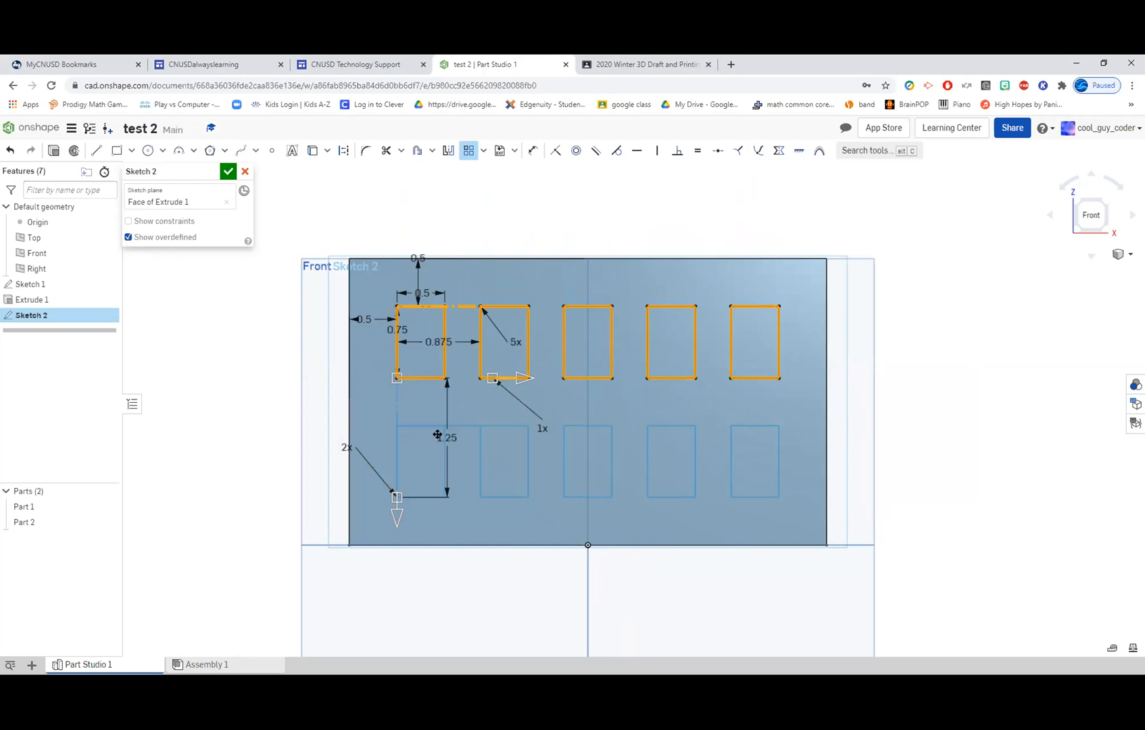
left_click(307, 422)
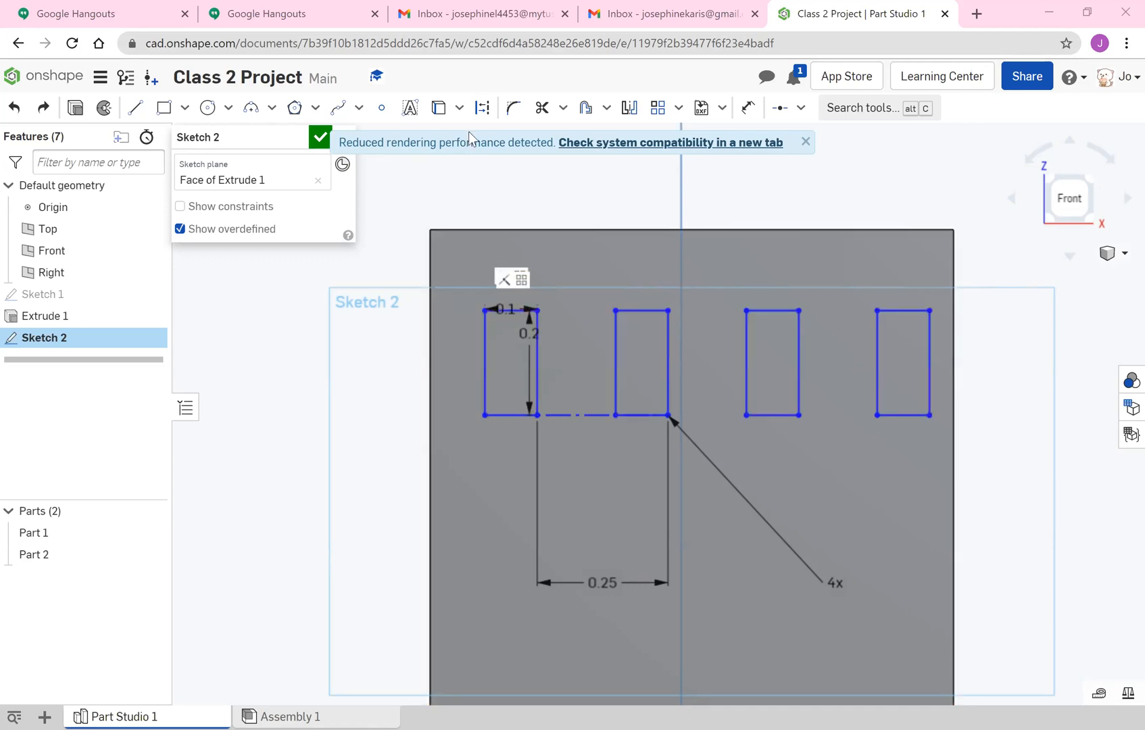
Add a vertical dimension between the first window's top edge and the wall's top edge.
left_click(747, 108)
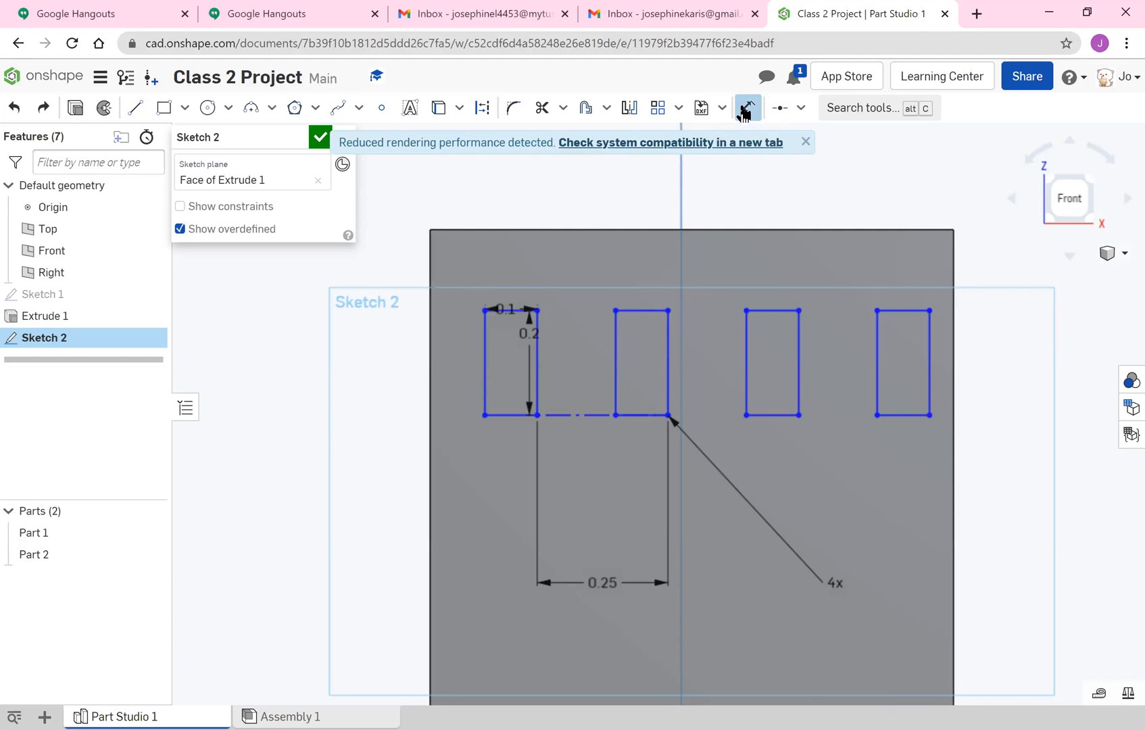
left_click(510, 309)
left_click(518, 231)
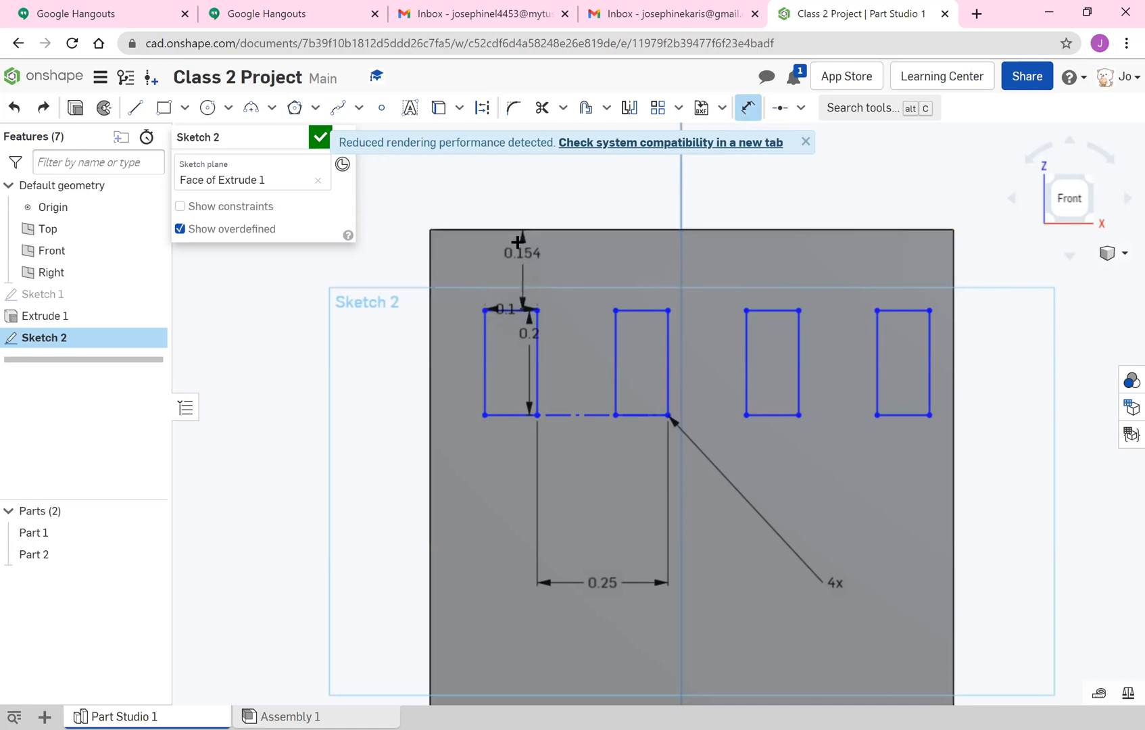
left_click(518, 258)
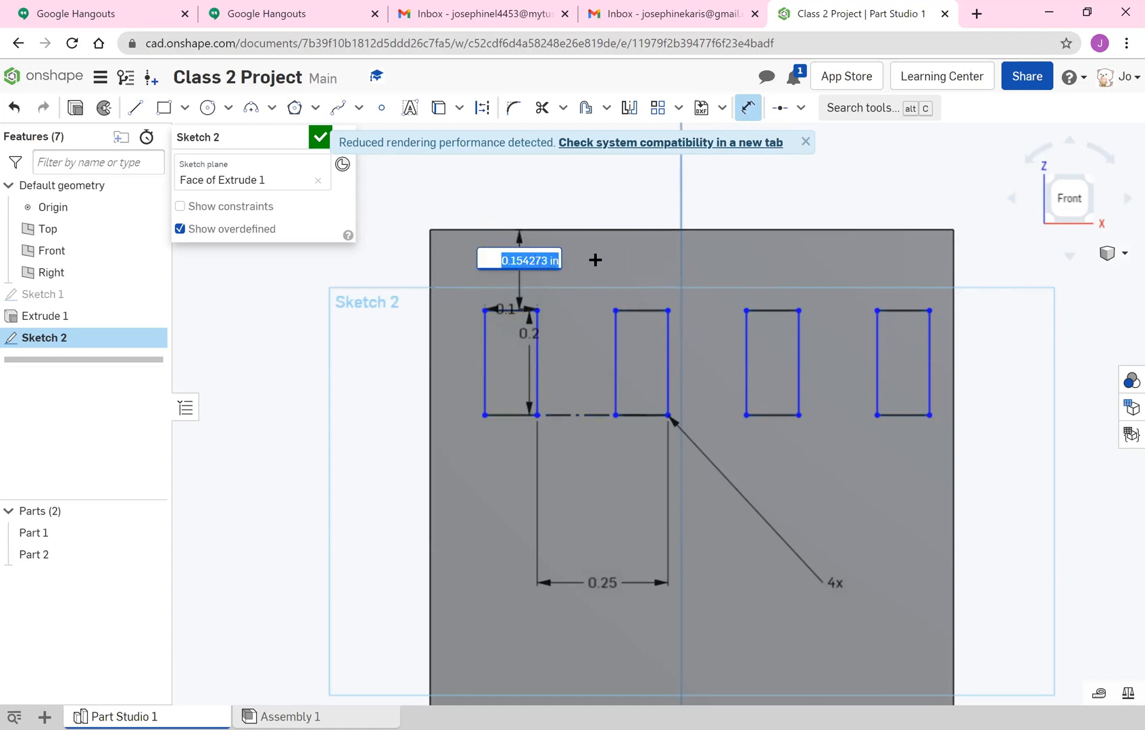
Try a distance of 1 in between the first window and the wall's top edge, and undo it.
key("BackSpace")
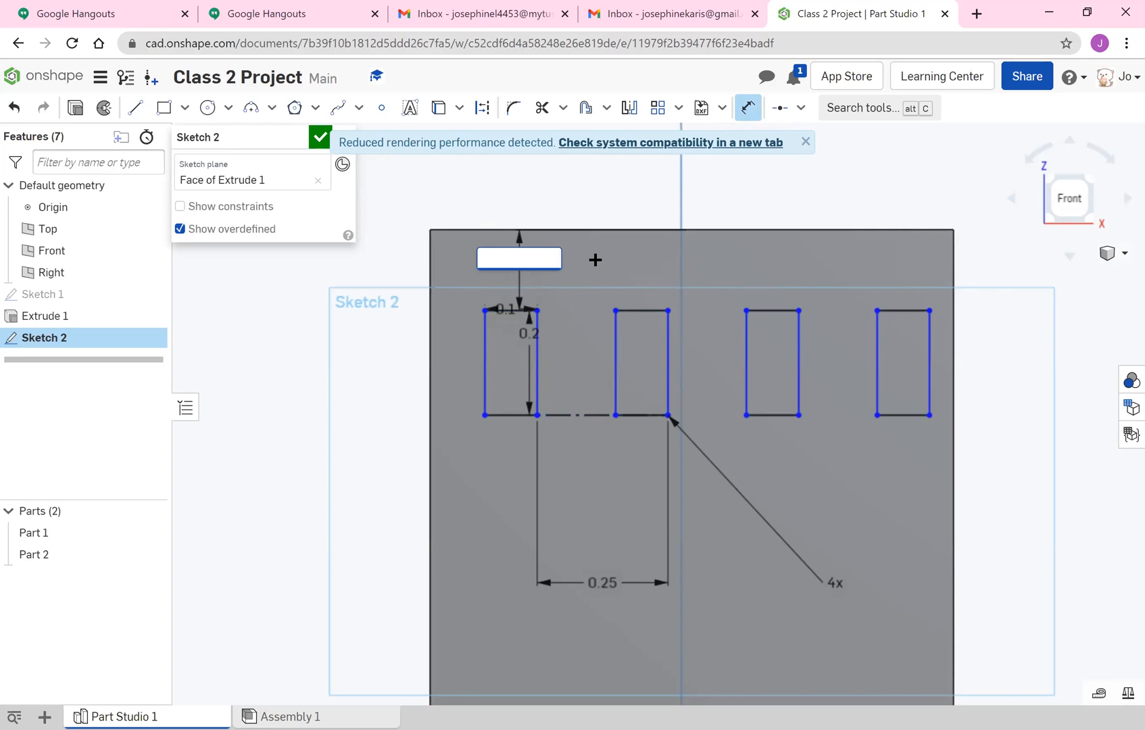
key("Return")
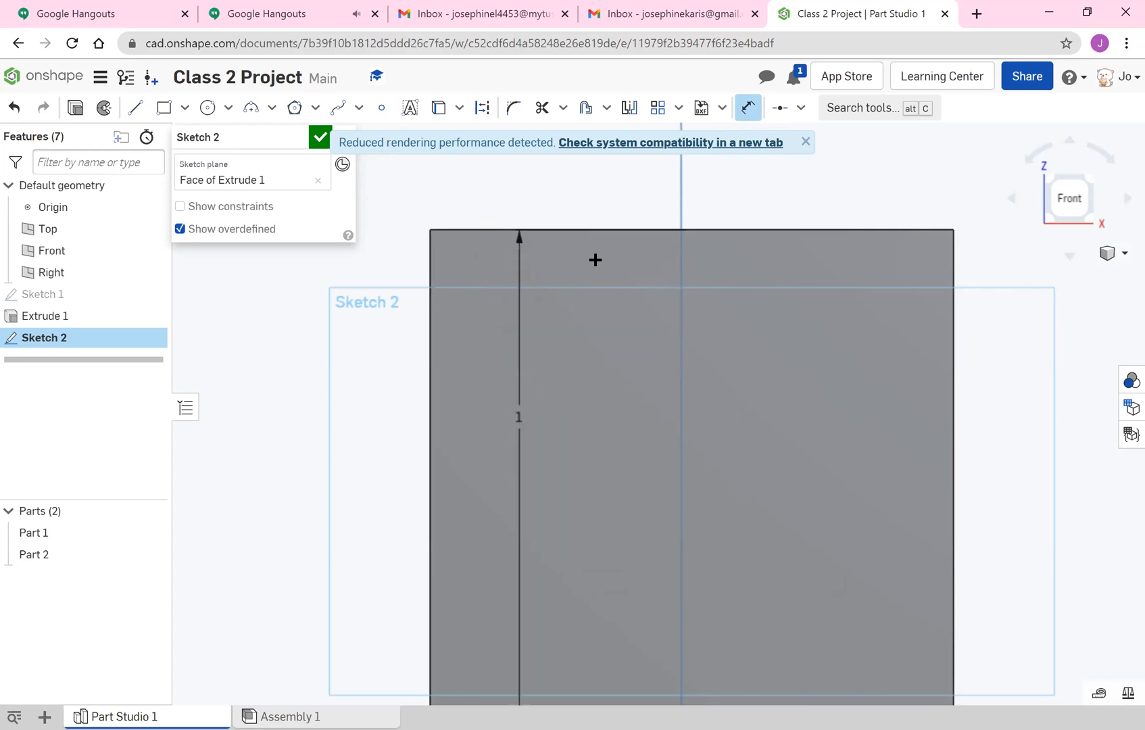
key("ctrl+z")
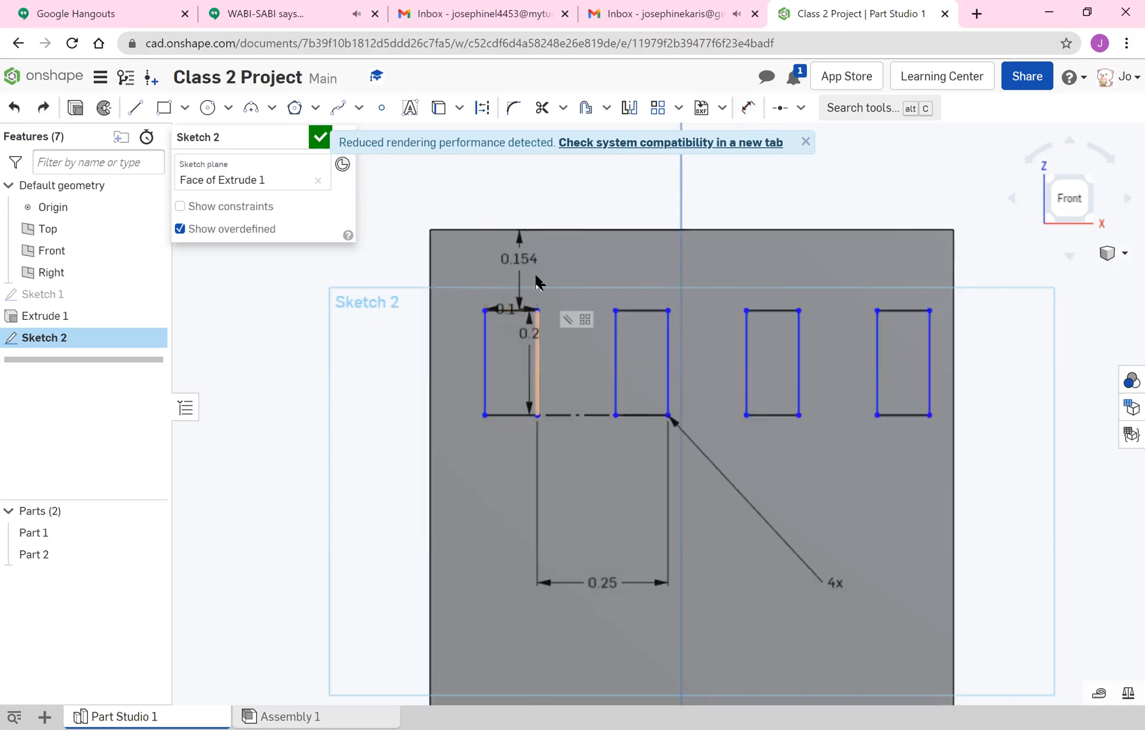
Set the distance from the wall's top edge to the first window to 0.1 in.
double_click(519, 258)
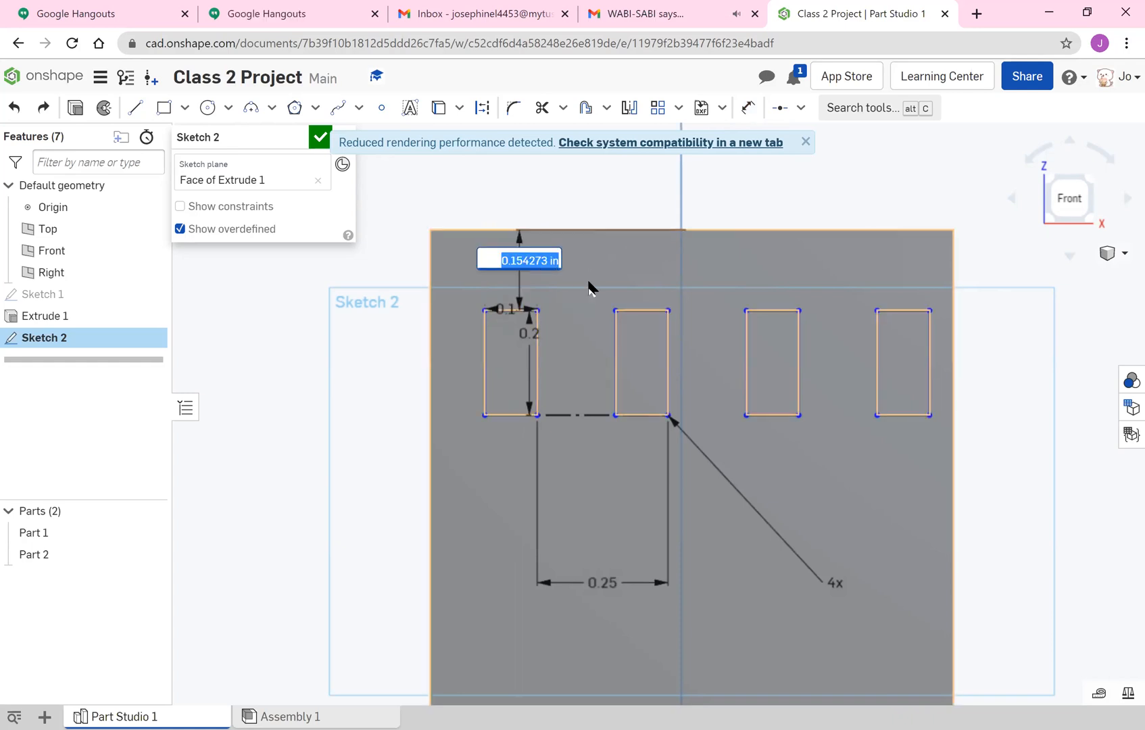
type("0.1")
key("Return")
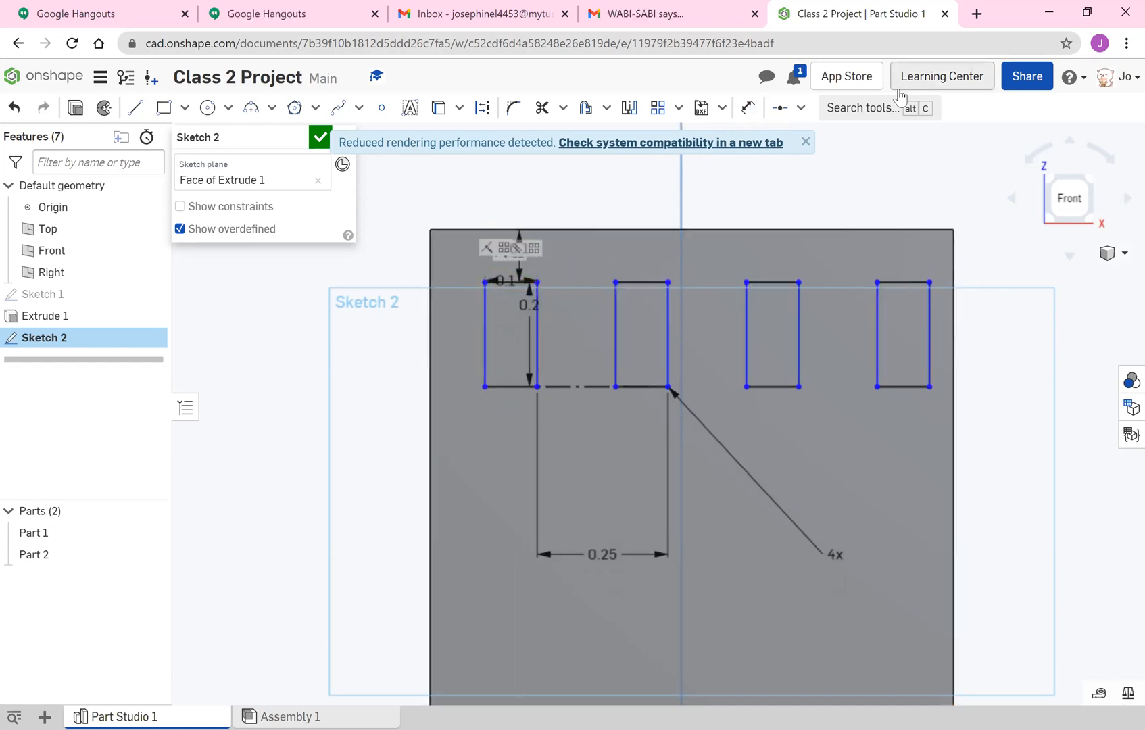
Dimension the first window's left edge 0.2 in from the wall's left edge.
left_click(746, 109)
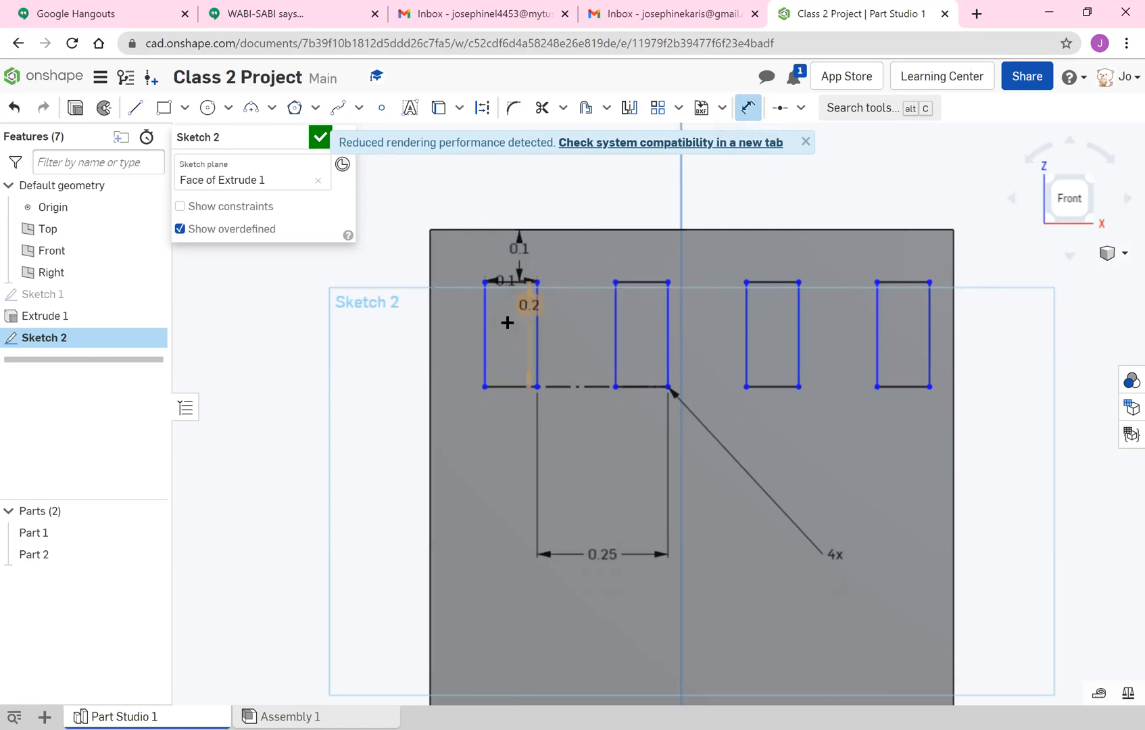
left_click(483, 339)
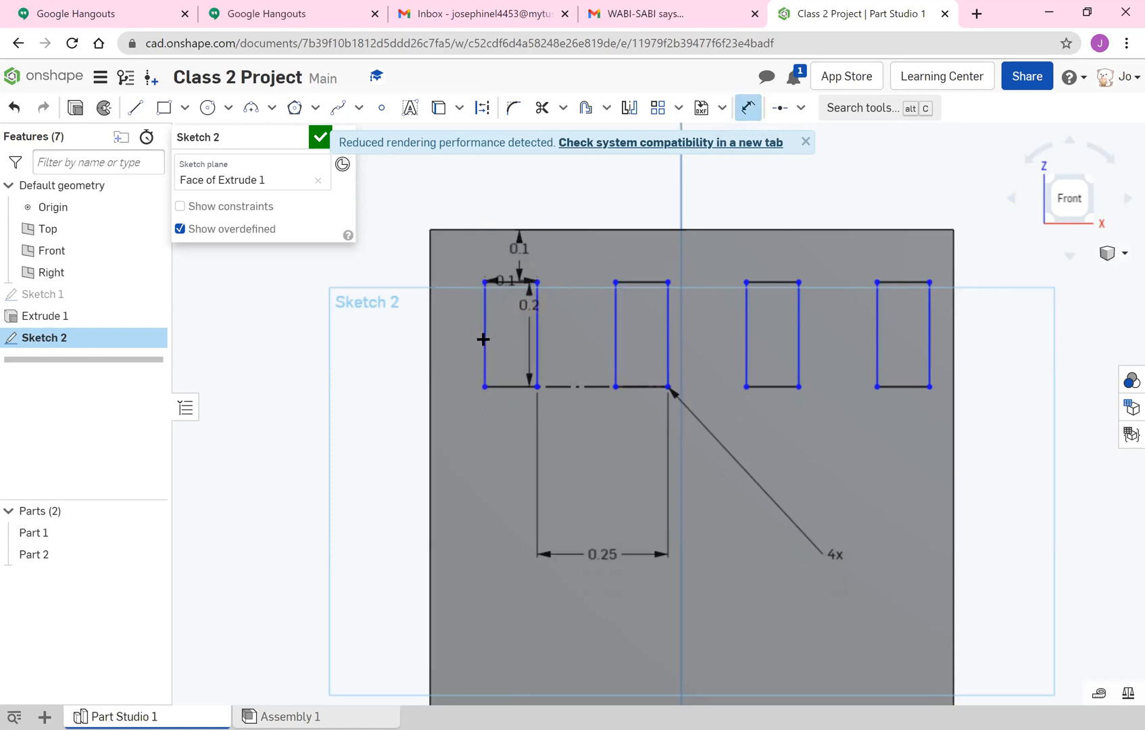
left_click(431, 324)
left_click(427, 324)
type("0")
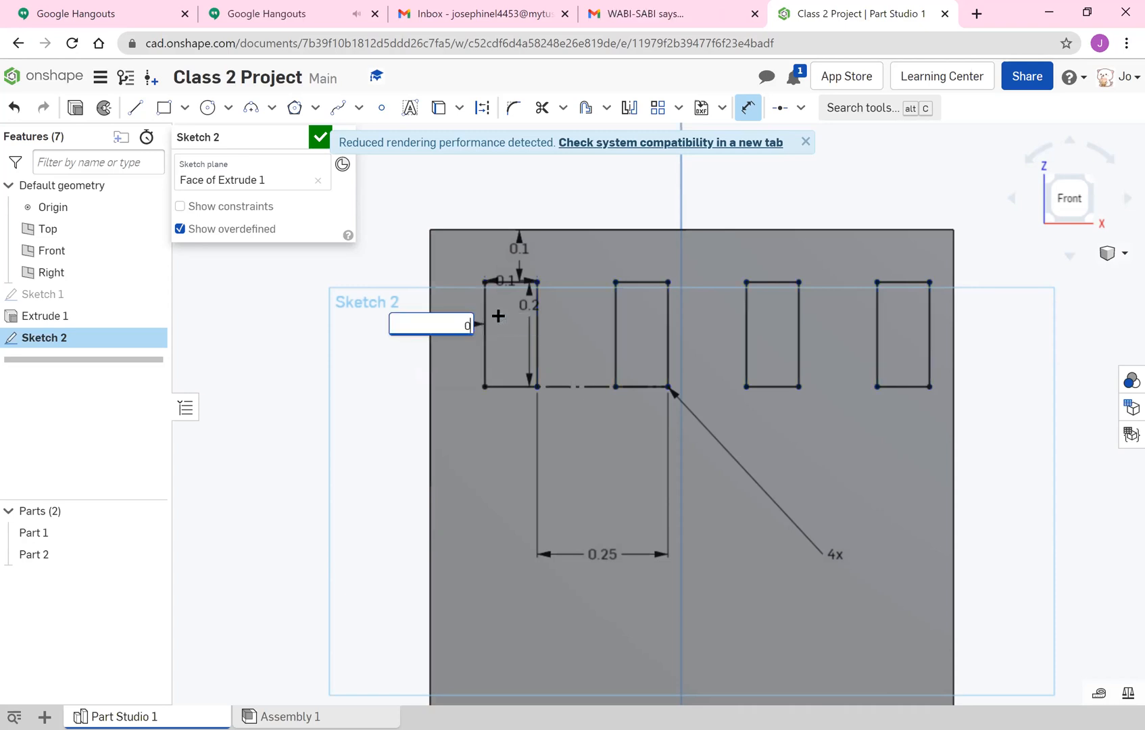
type(".2")
key("Return")
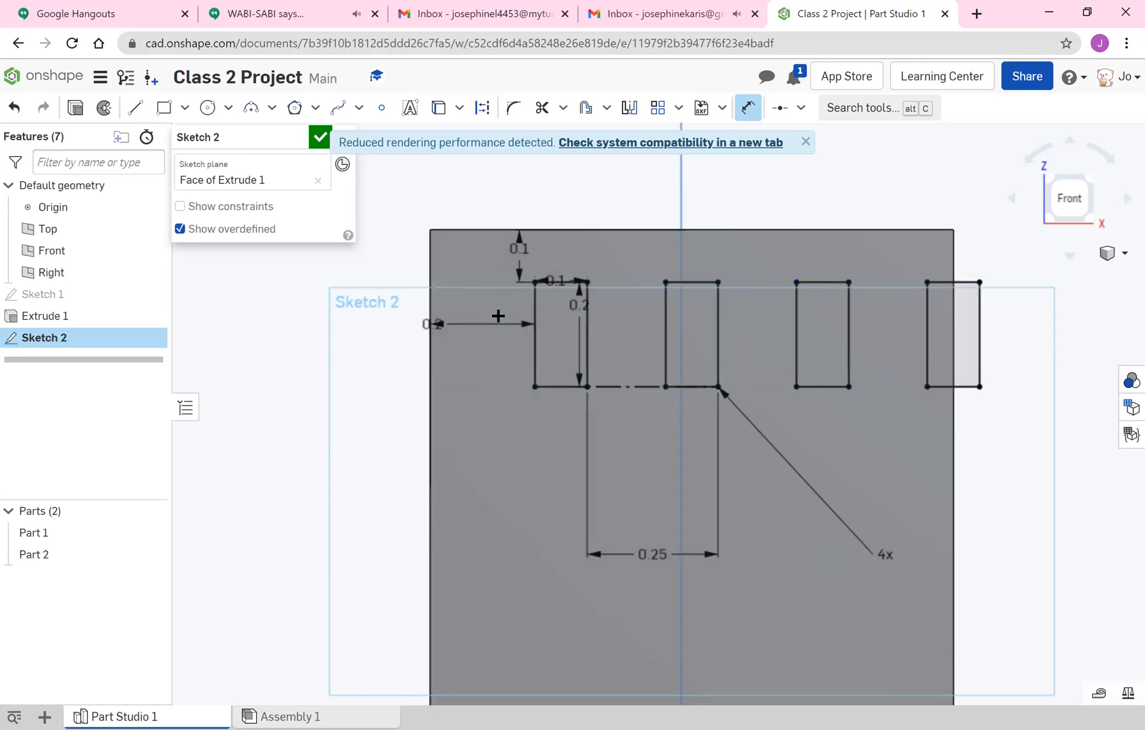
Set the distance from the wall's left edge to the first window to 0.1 in.
double_click(437, 322)
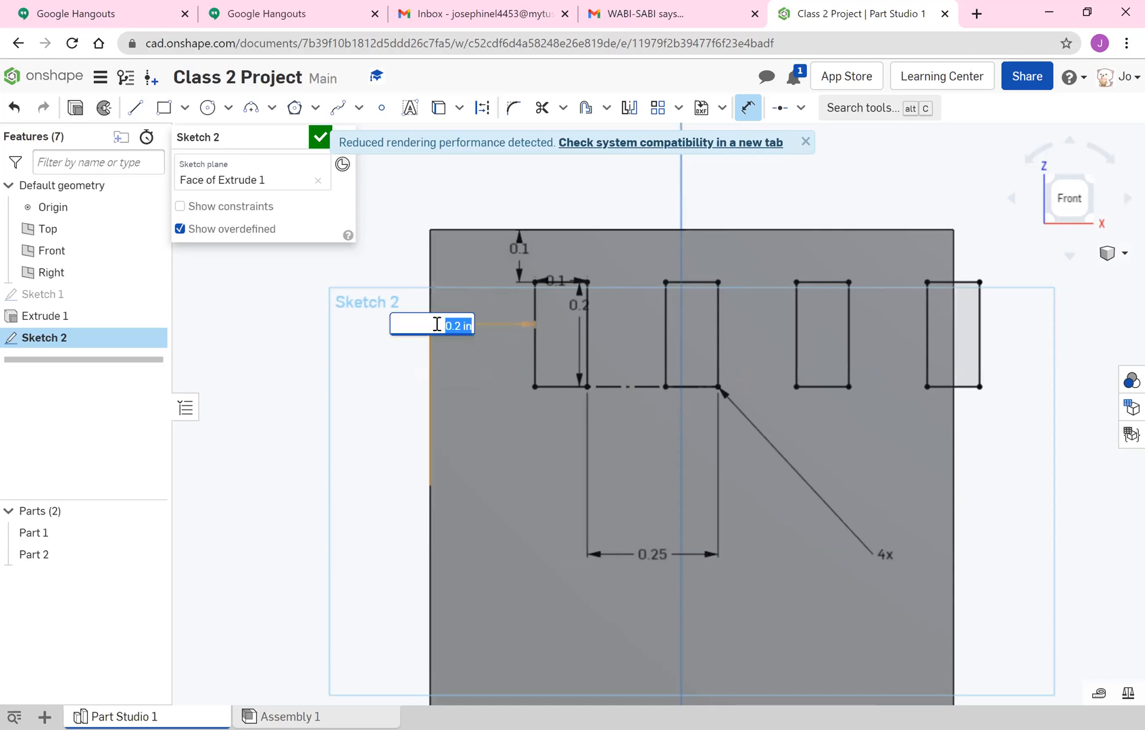
key("BackSpace")
key("BackSpace")
type(".1")
key("Return")
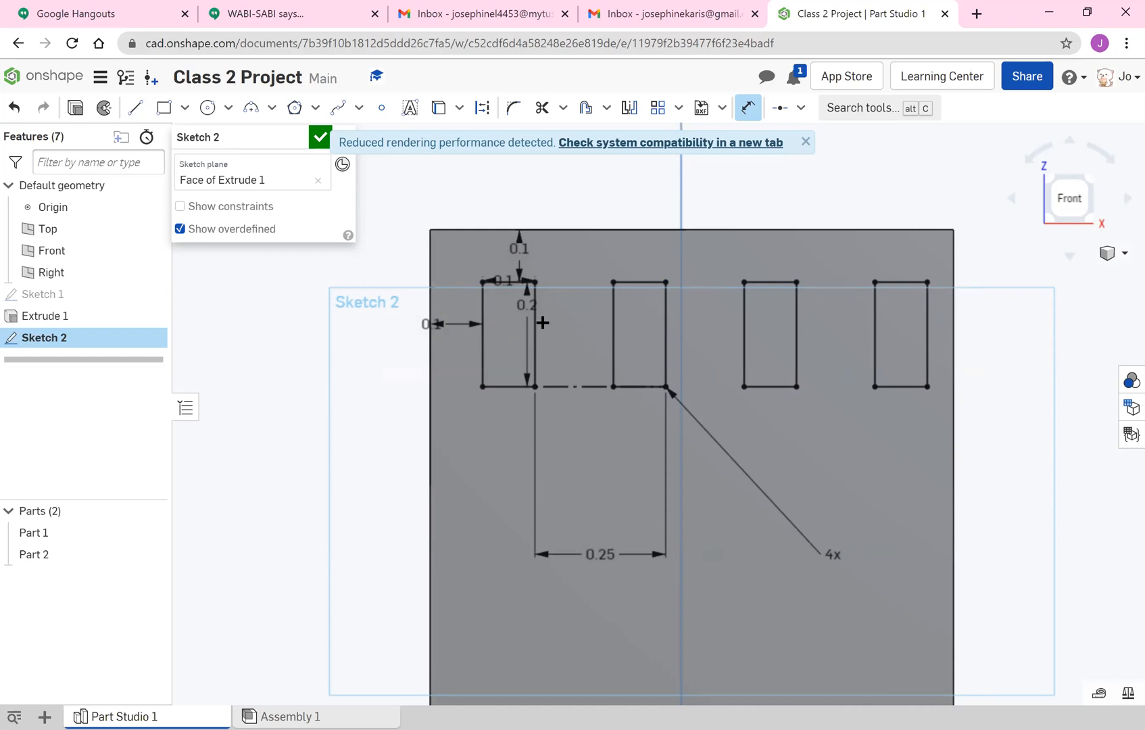
double_click(438, 325)
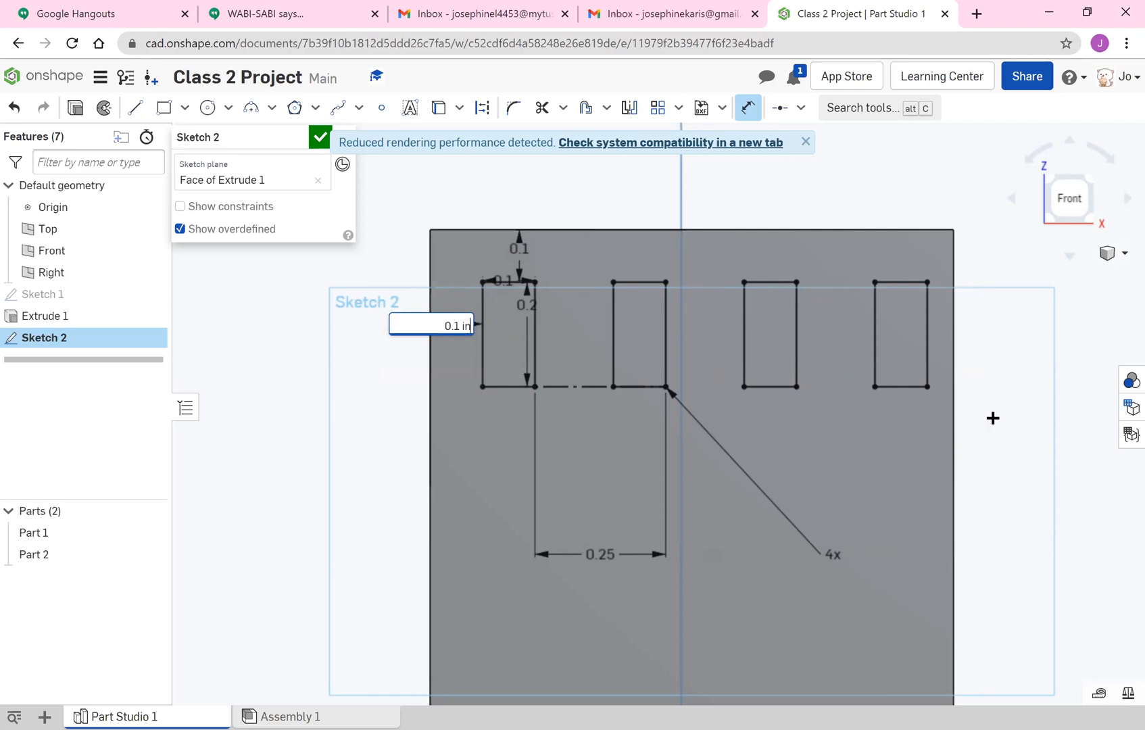
key("Return")
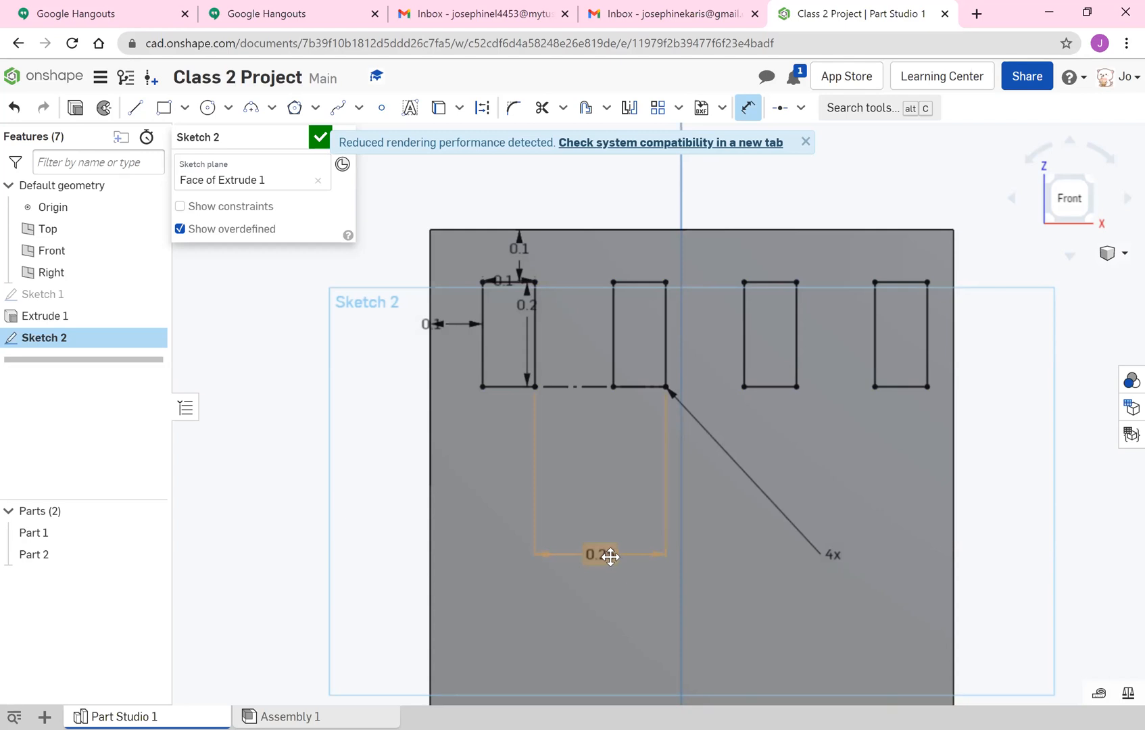
Try a spacing of 0.2 in between the patterned windows, and undo it.
double_click(610, 556)
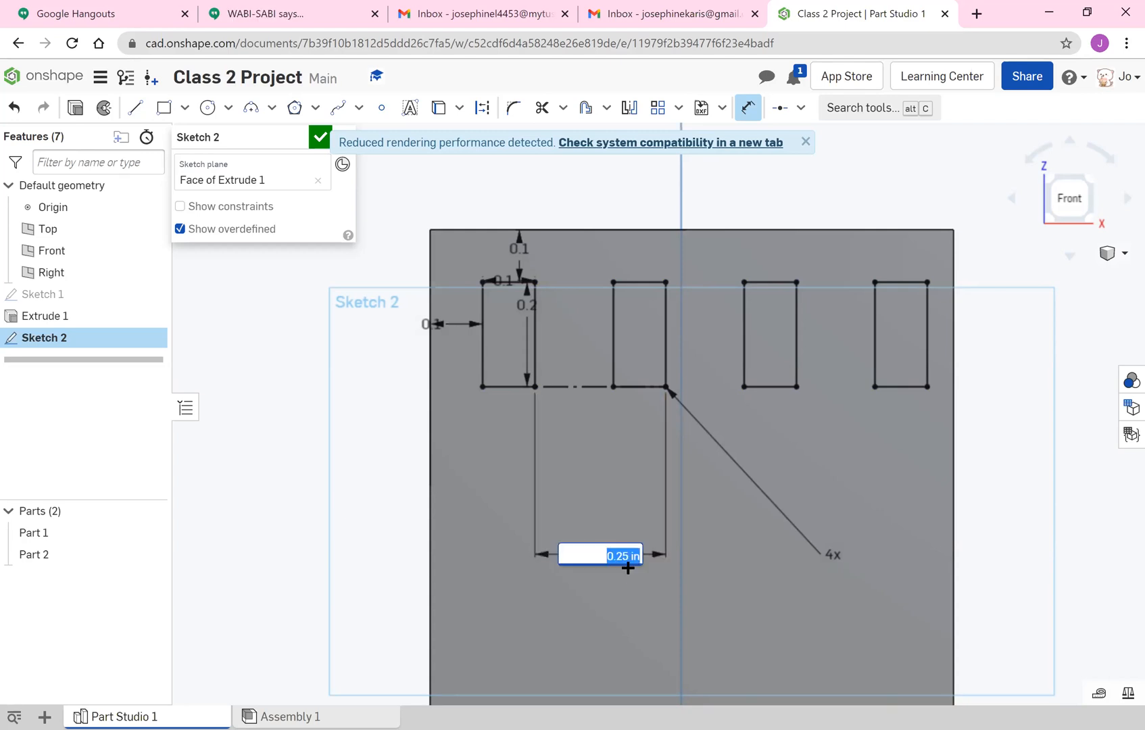
key("Right")
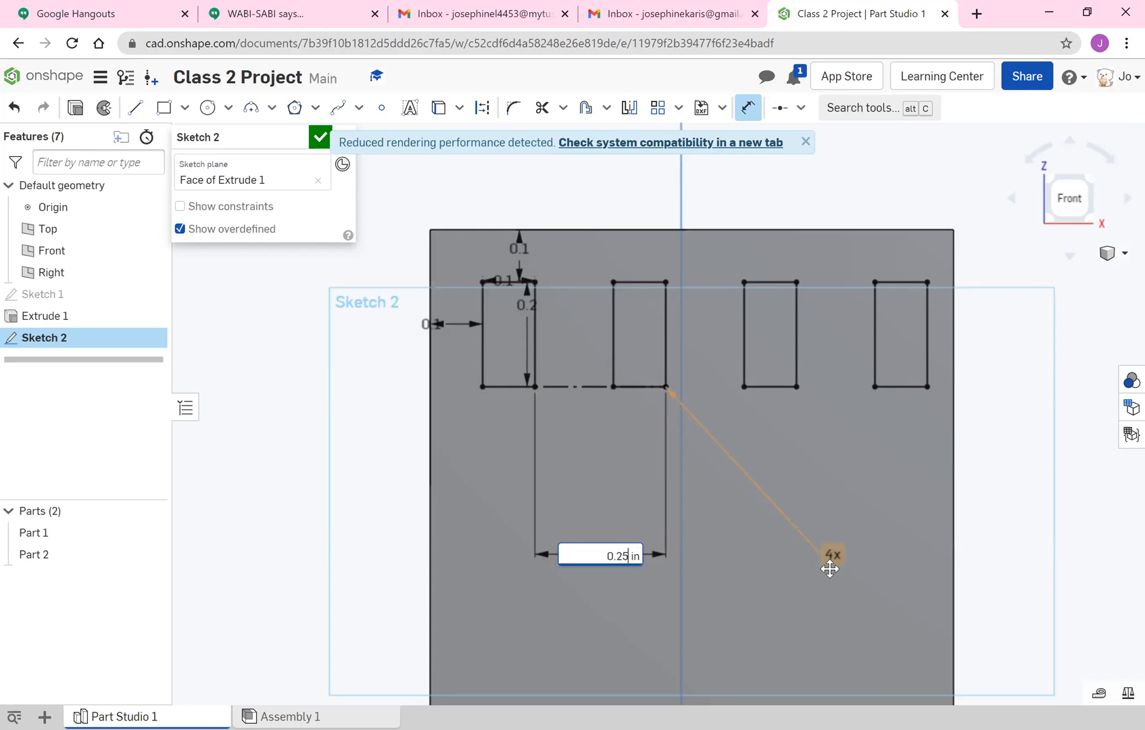
key("BackSpace")
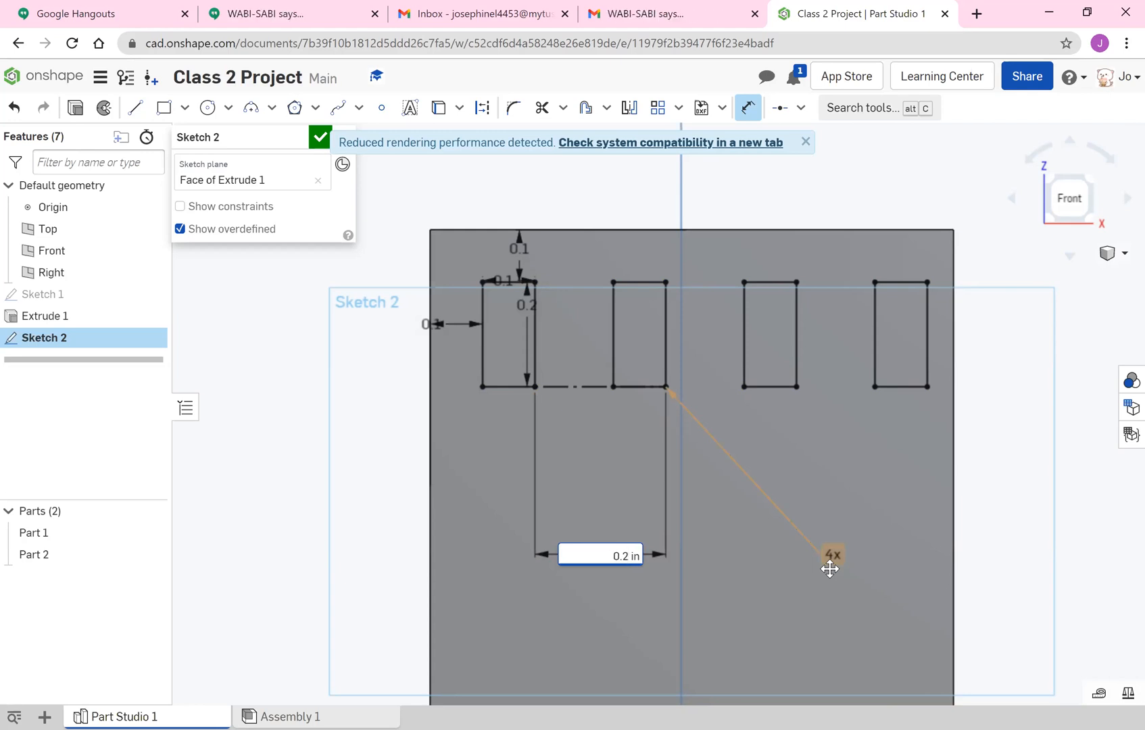
key("Return")
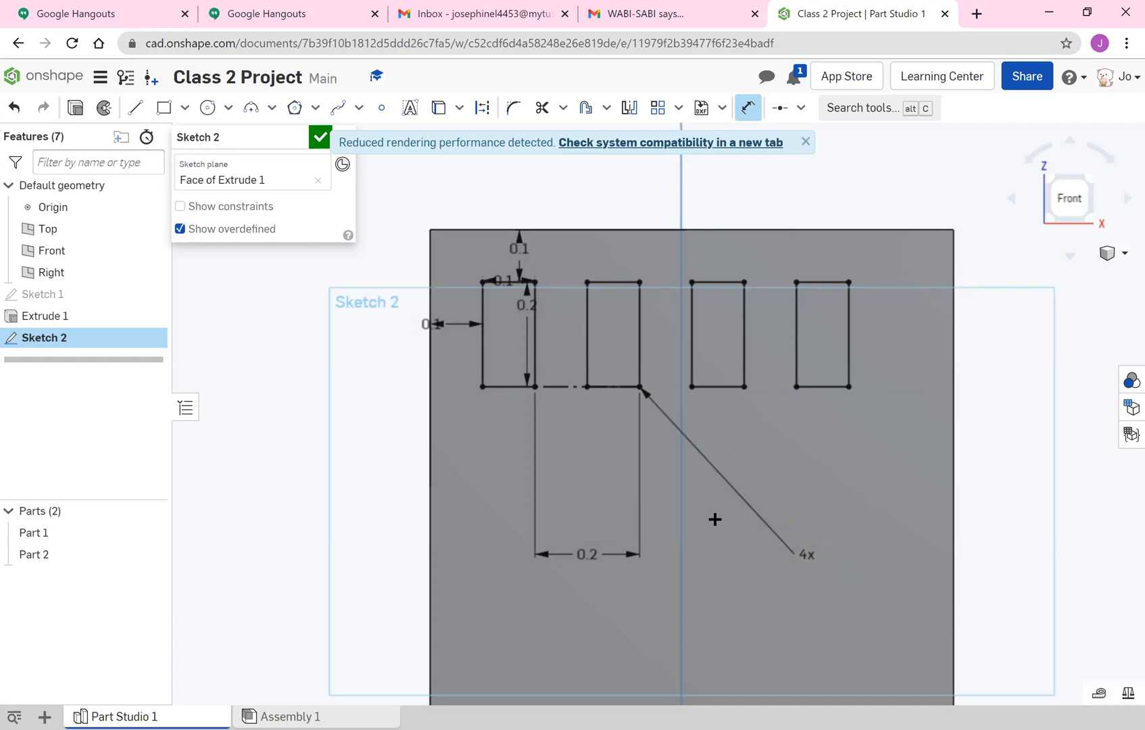
key("Escape")
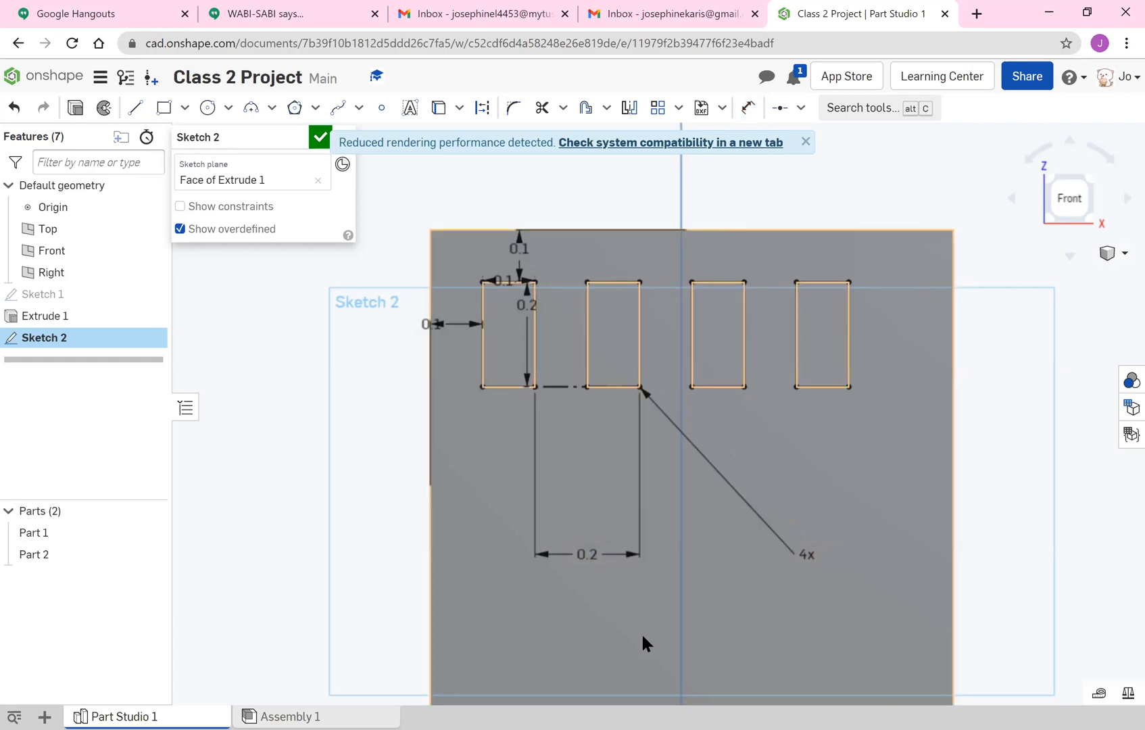
key("ctrl+z")
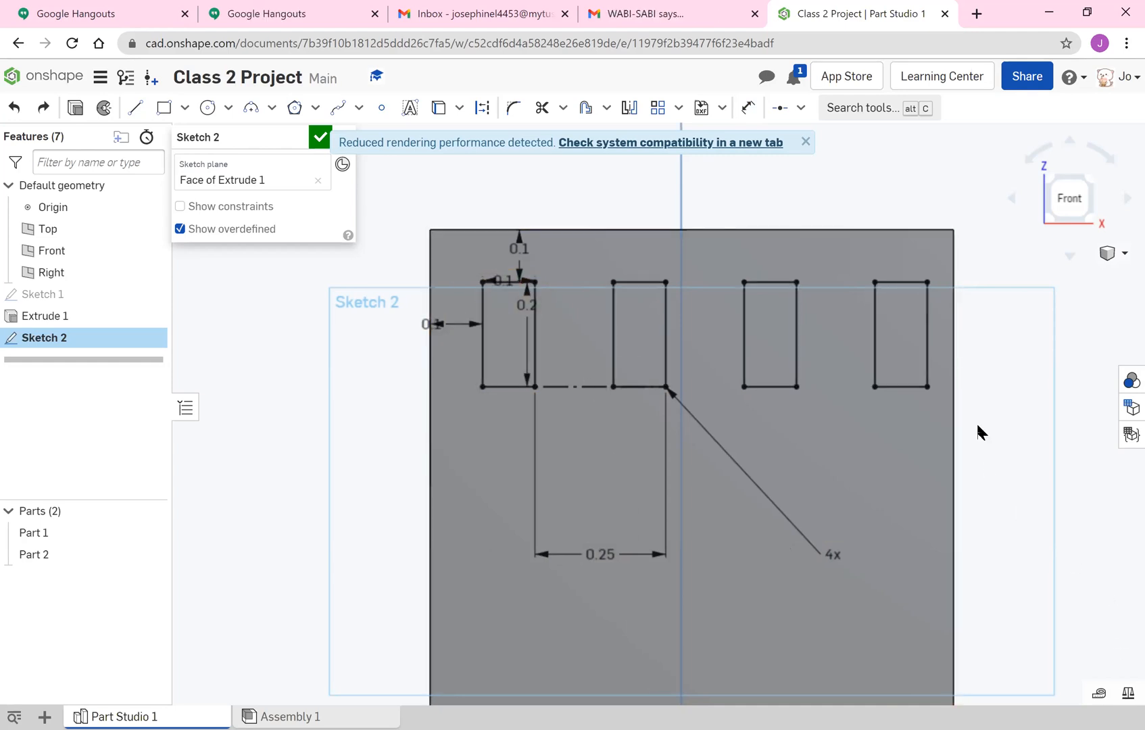
Start a linear pattern of the four-window row and set its horizontal instance count to 1.
left_click(647, 109)
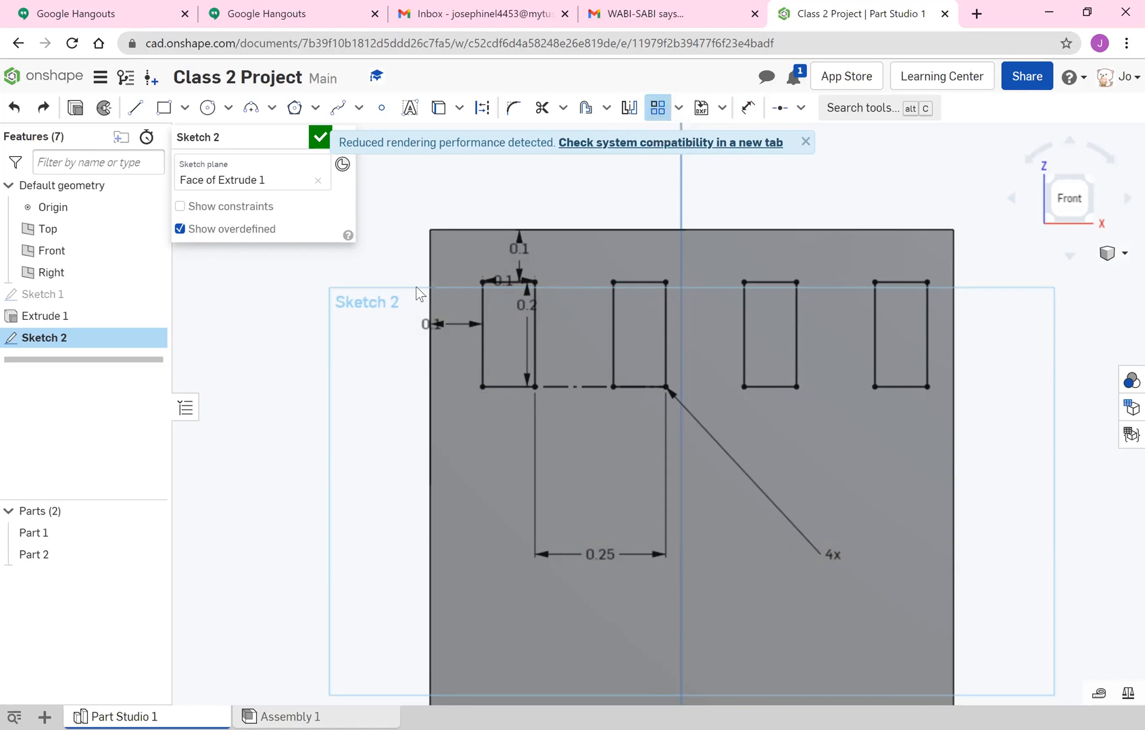
mouse_move(478, 397)
left_mouse_down()
mouse_move(841, 232)
mouse_move(901, 230)
mouse_move(938, 257)
left_mouse_up()
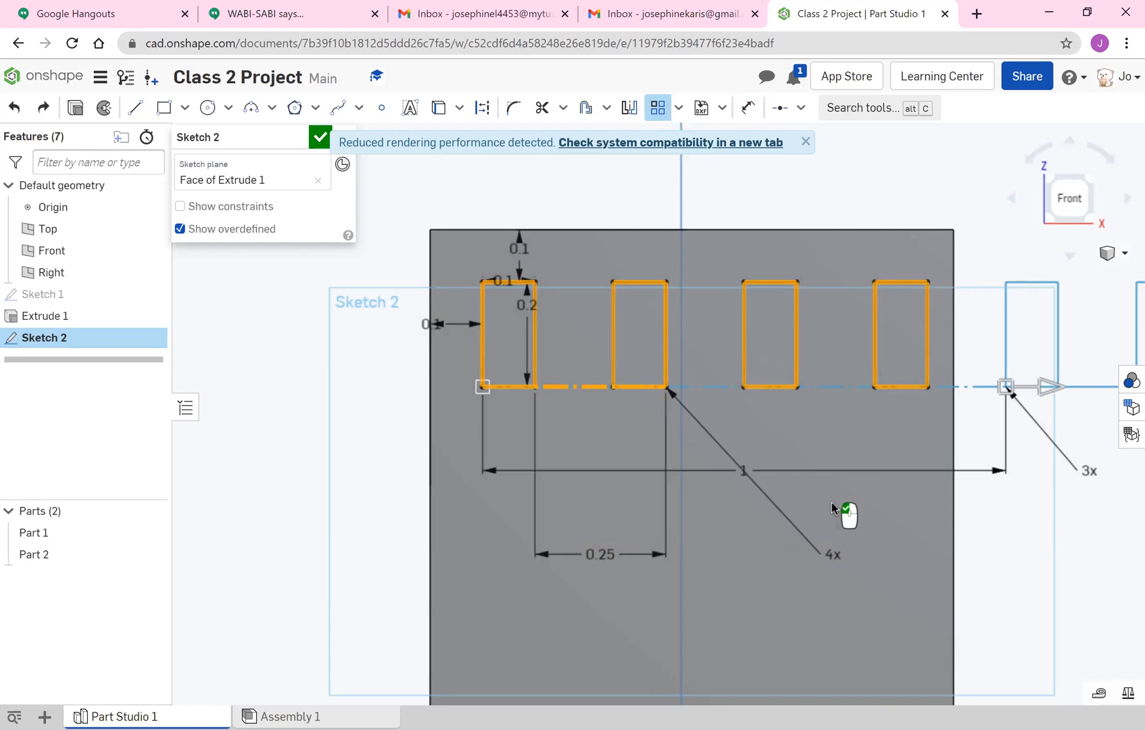
scroll(831, 502, "down", 2)
scroll(803, 488, "up", 2)
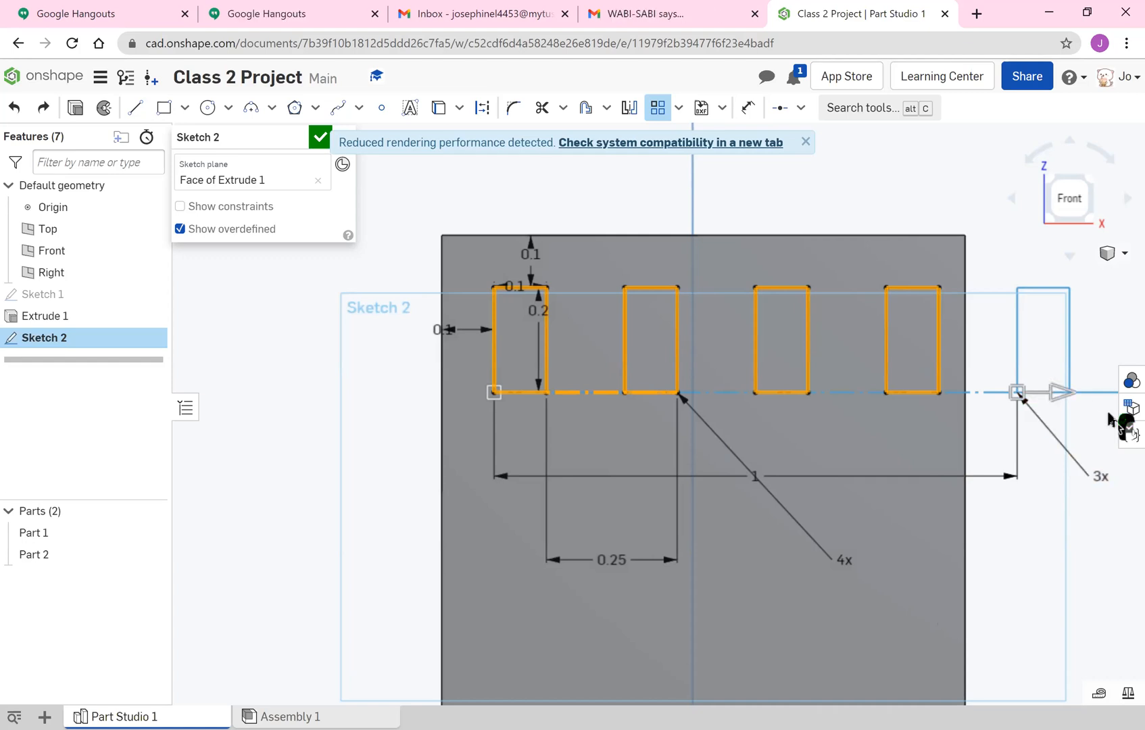
left_click(1102, 476)
type("1")
key("Return")
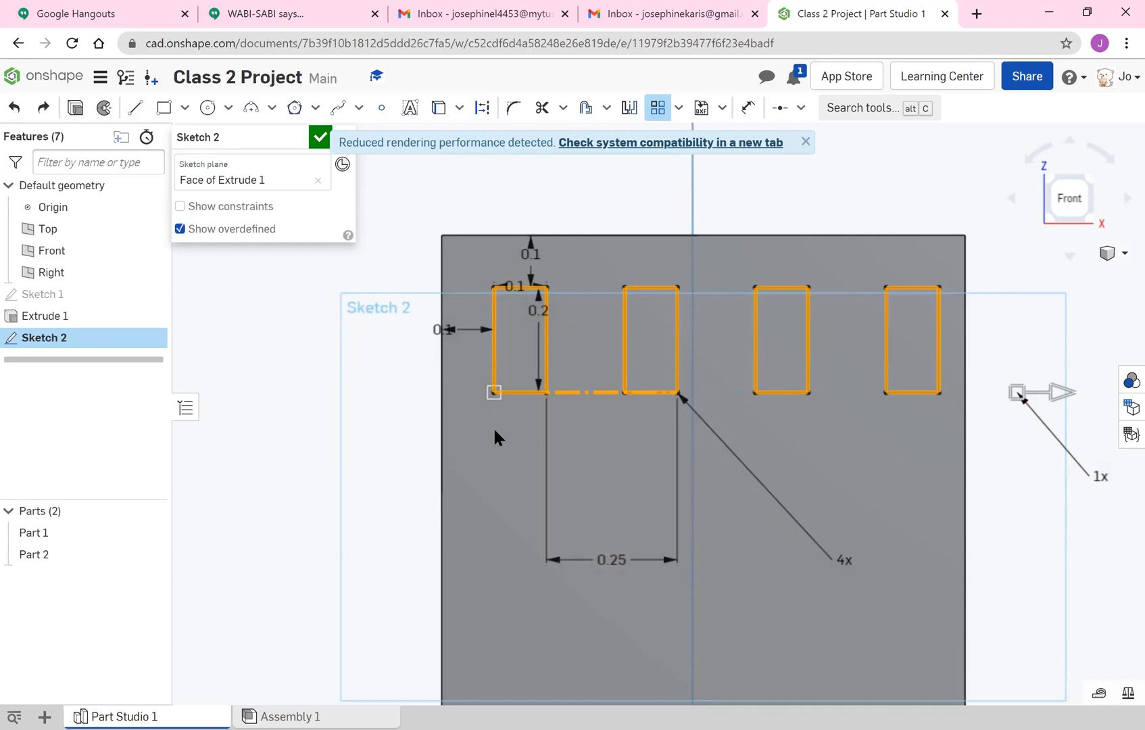
Set the pattern's vertical instance count to 2 and reverse its vertical direction to run downward.
scroll(603, 402, "down", 10)
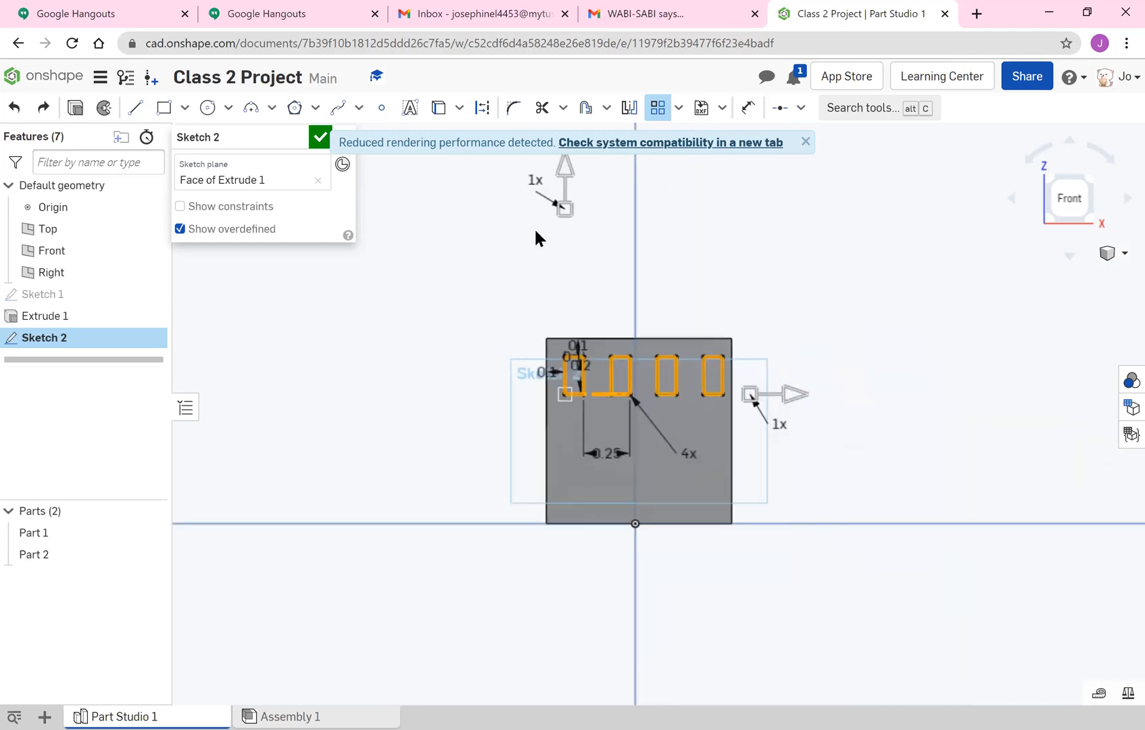
left_click(537, 182)
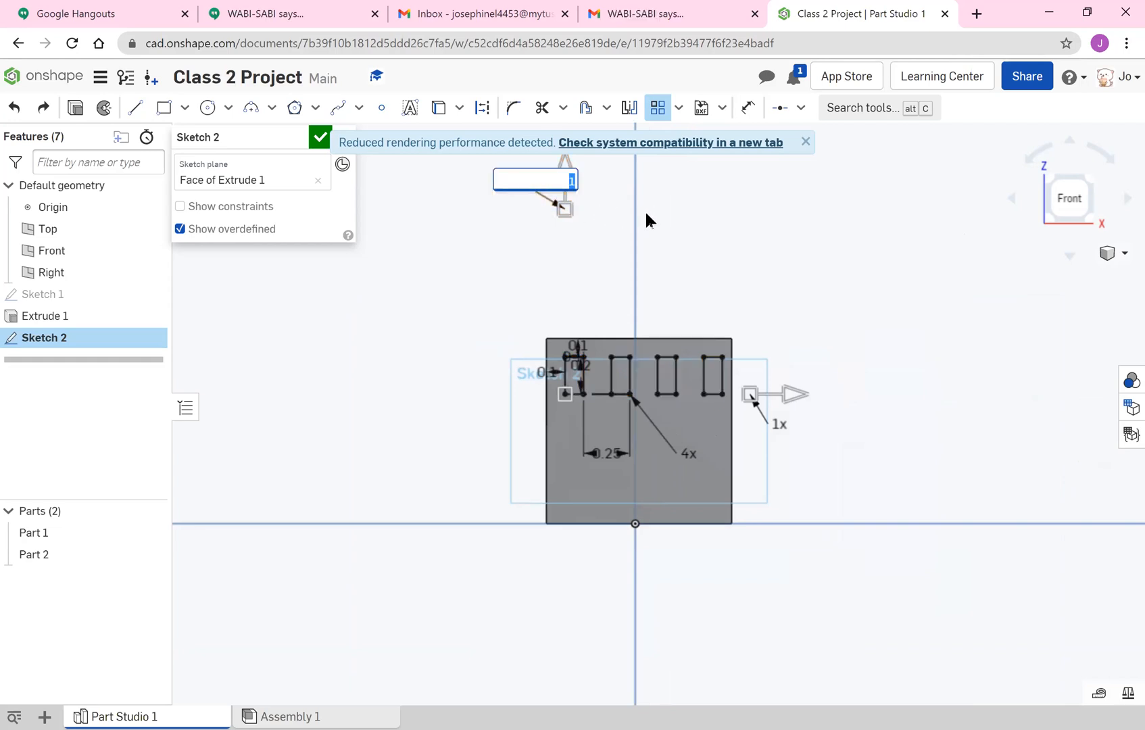
type("2")
key("Return")
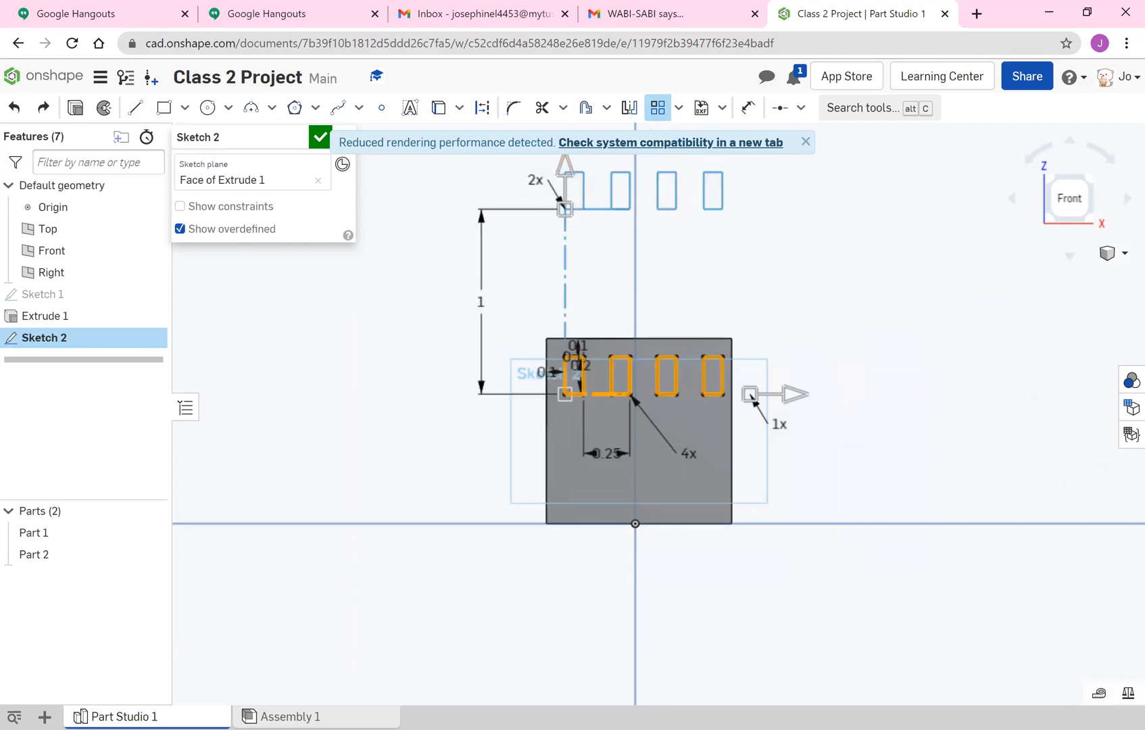
left_click(561, 175)
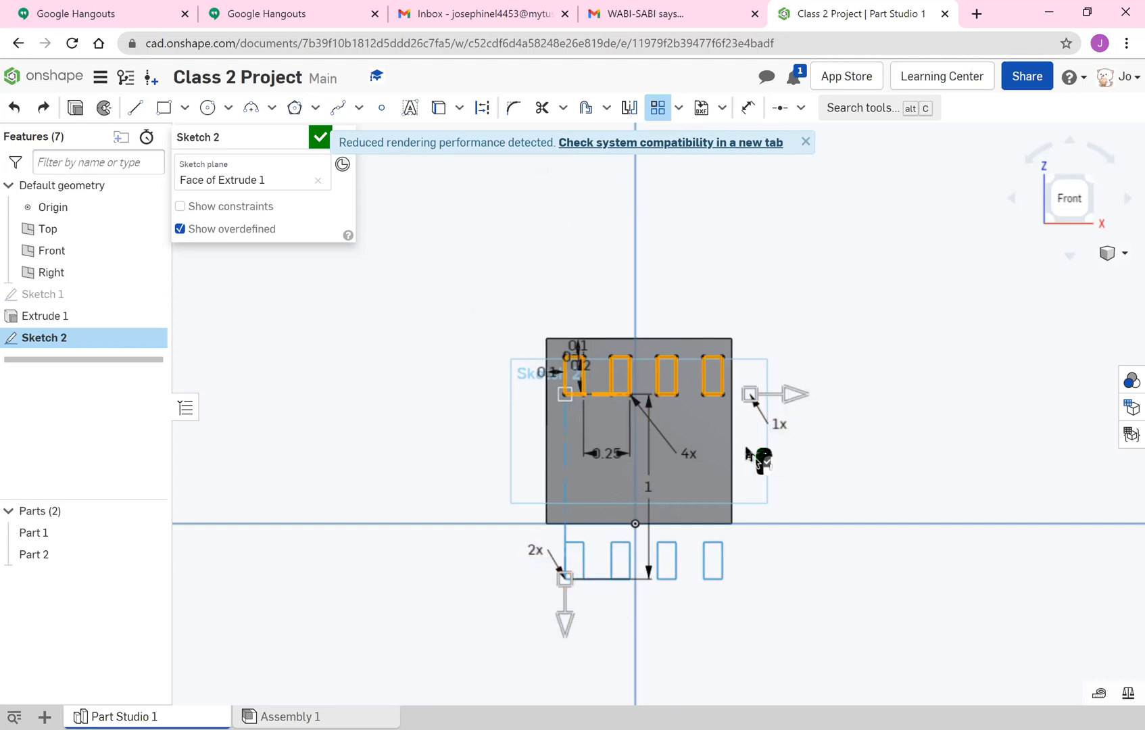
scroll(656, 477, "up", 2)
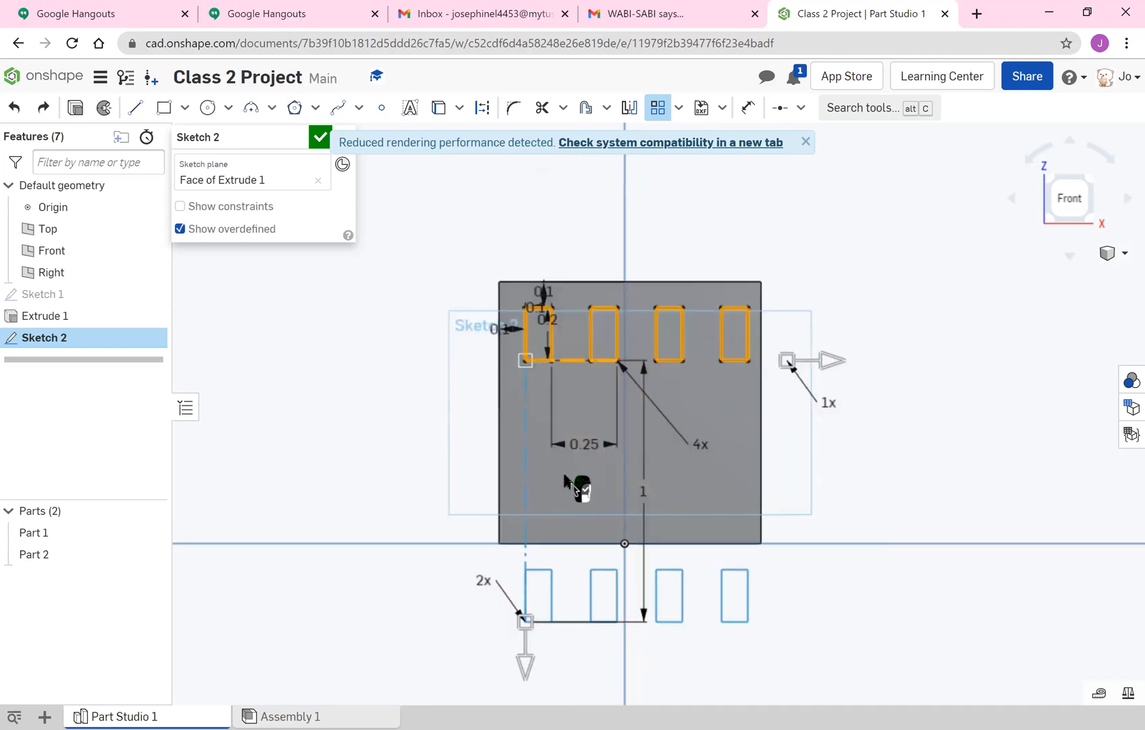
Try to change the vertical spacing between the two window rows, and undo the last change to the horizontal window spacing.
double_click(644, 496)
type("0")
key("Return")
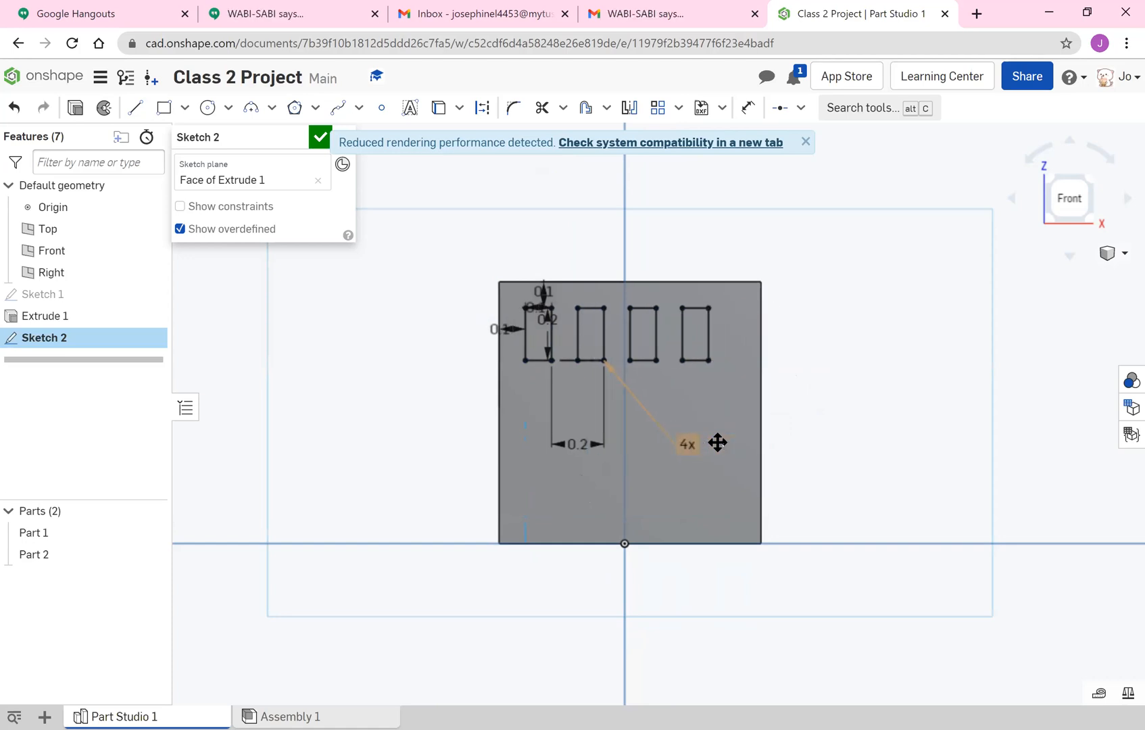
key("ctrl+z")
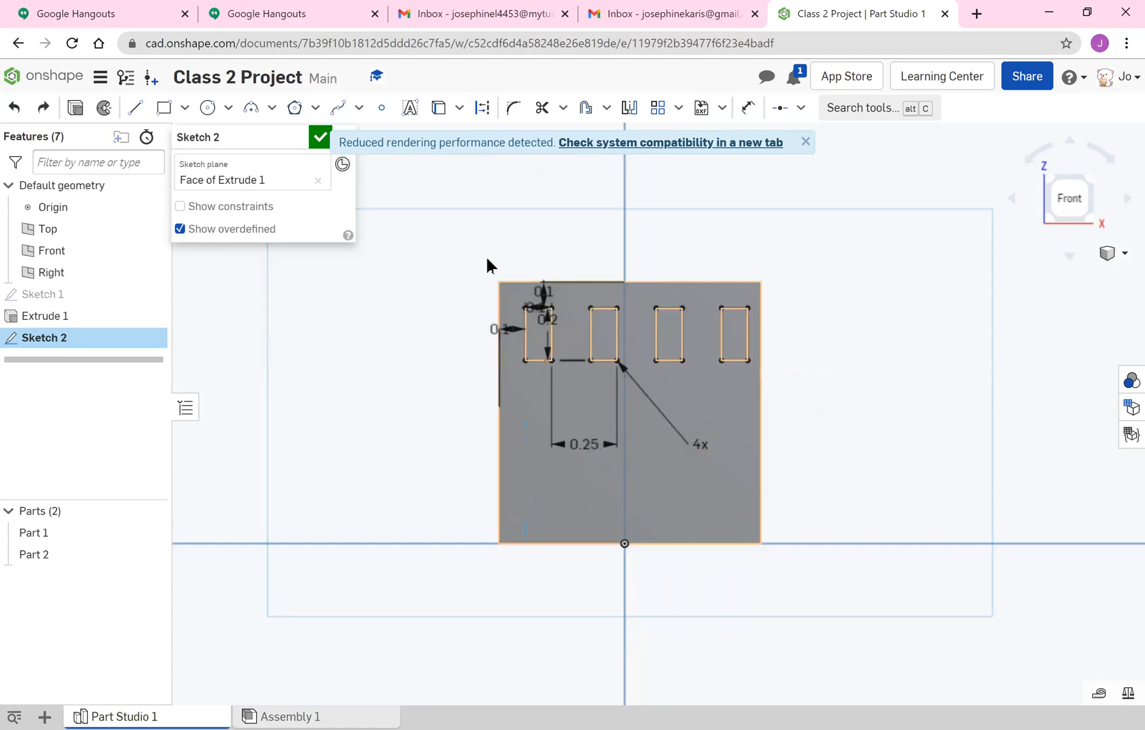
Start a linear pattern of all four windows on the front wall and reverse its vertical direction to run downward.
left_click(659, 108)
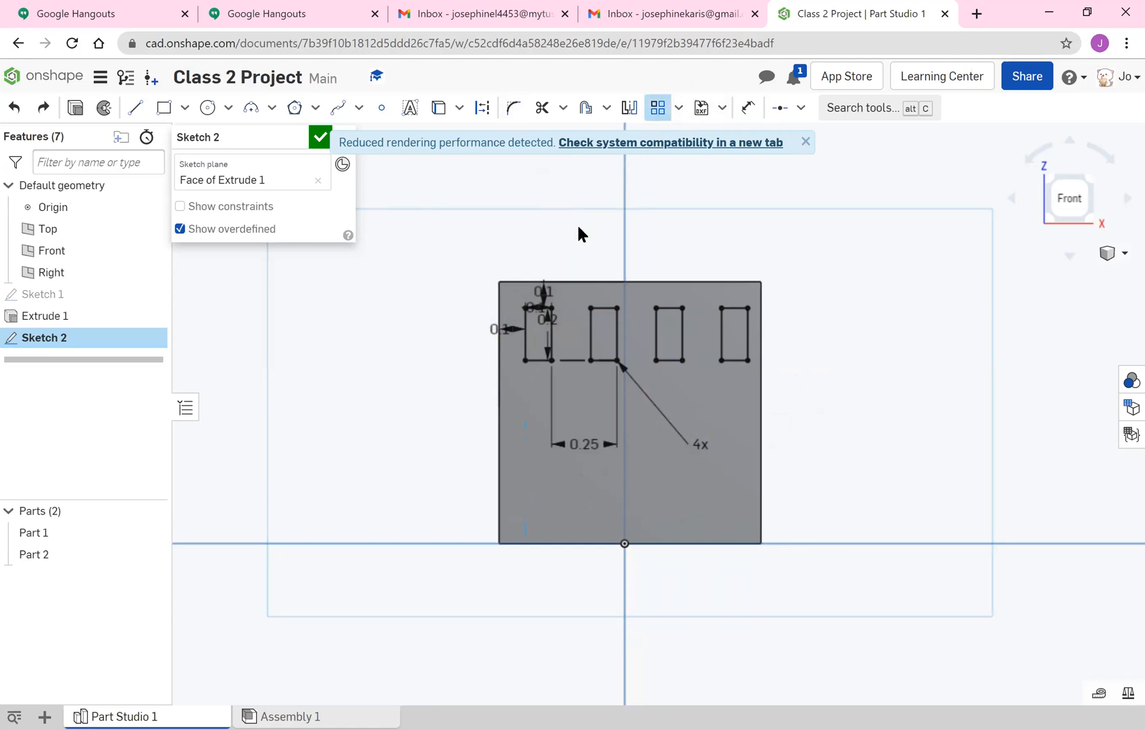
left_click_drag(536, 364, 751, 302)
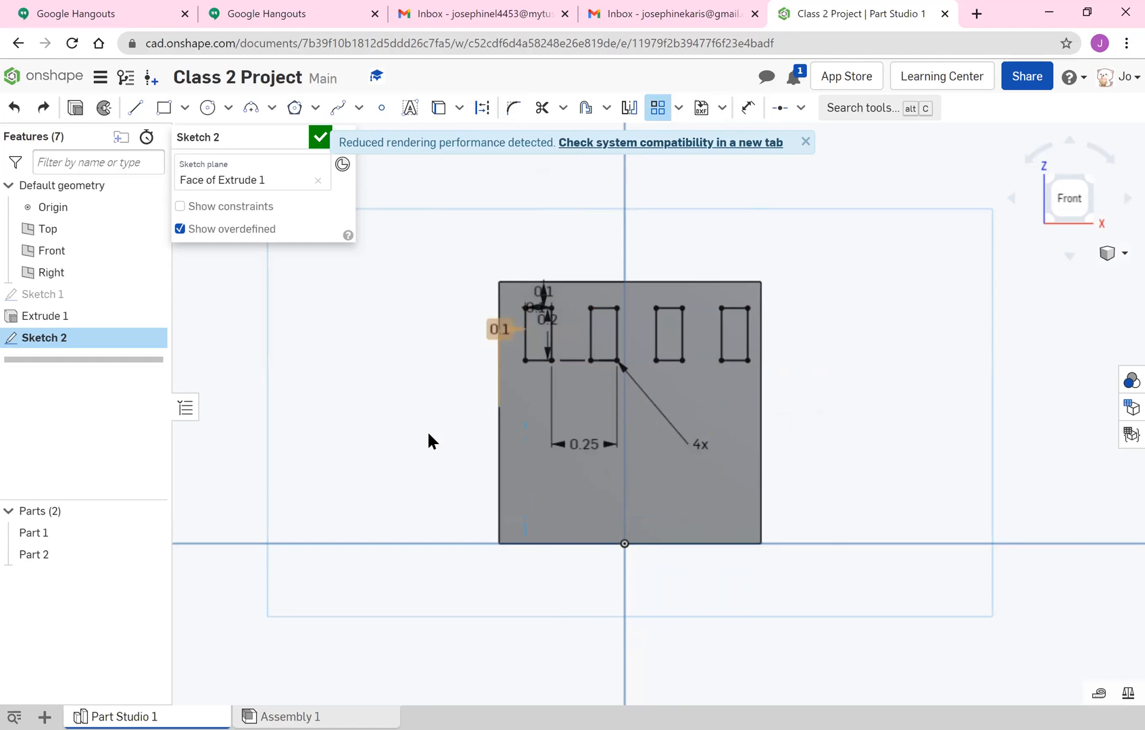
mouse_move(514, 373)
left_mouse_down()
mouse_move(689, 311)
mouse_move(754, 305)
left_mouse_up()
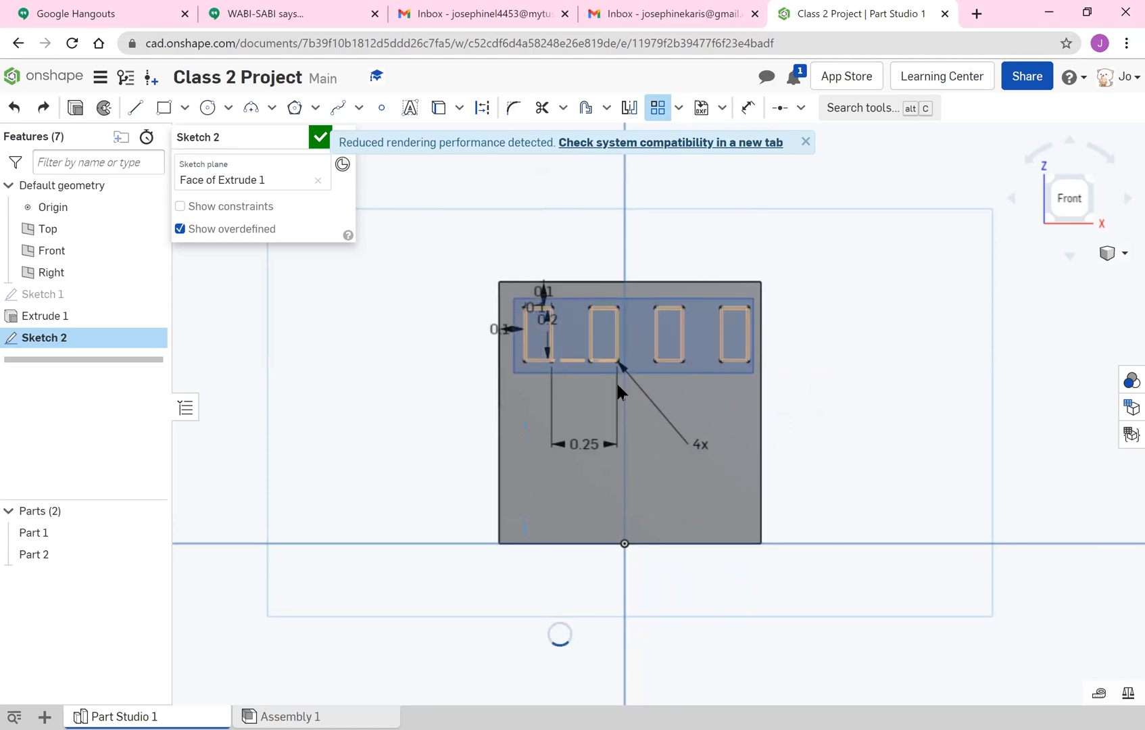
scroll(513, 237, "down", 3)
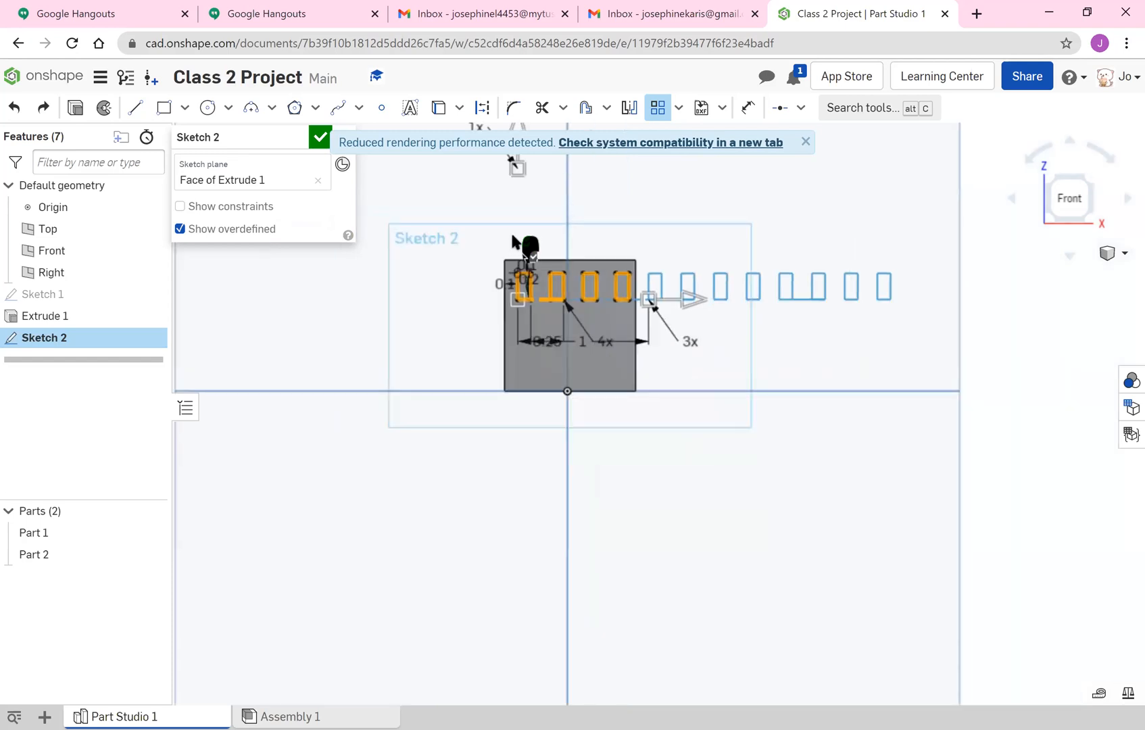
scroll(517, 172, "down", 5)
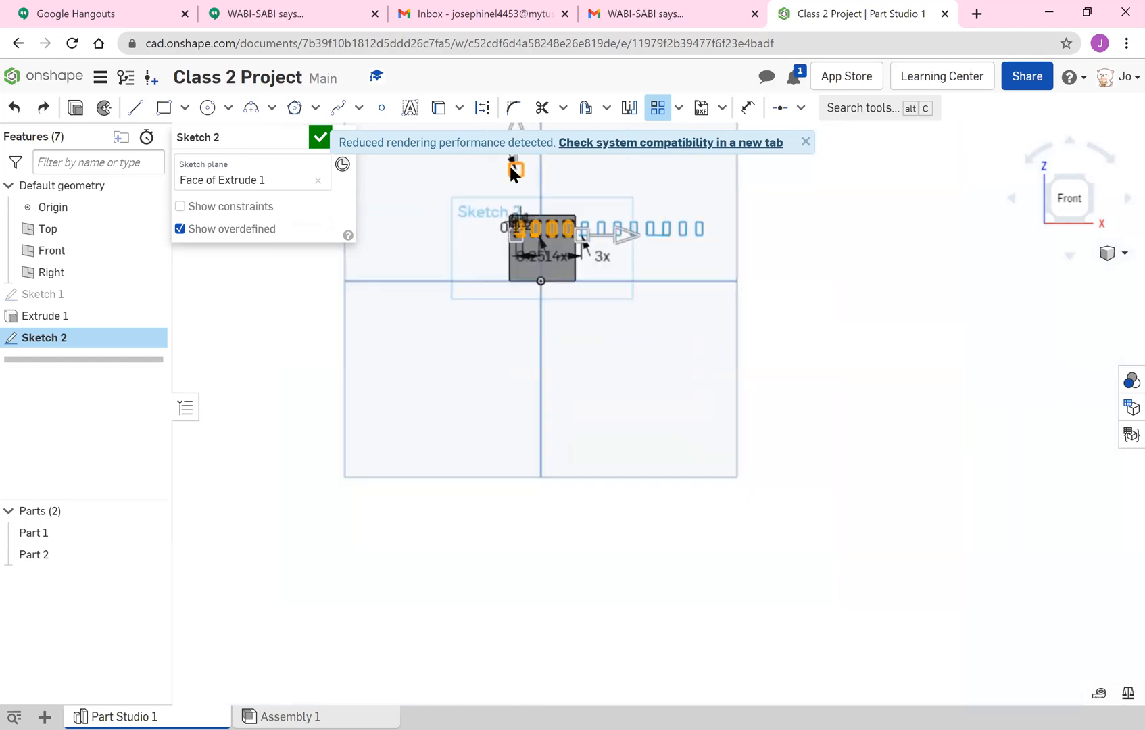
middle_click_drag(537, 192, 540, 304)
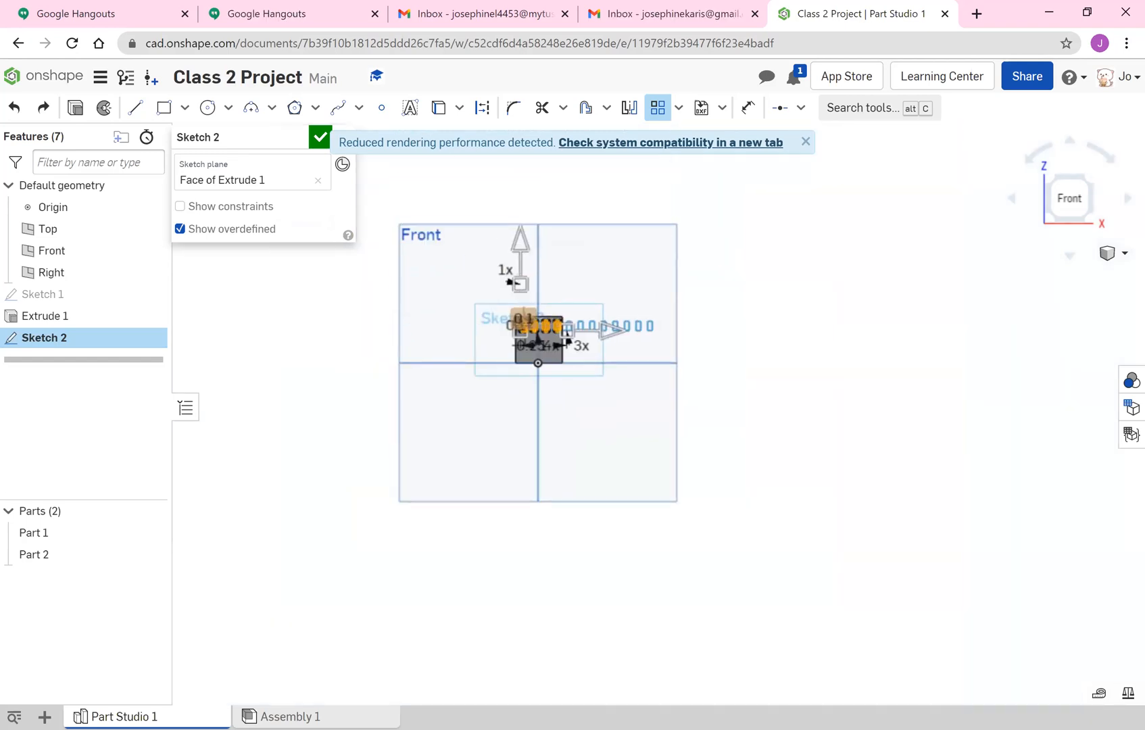
double_click(506, 269)
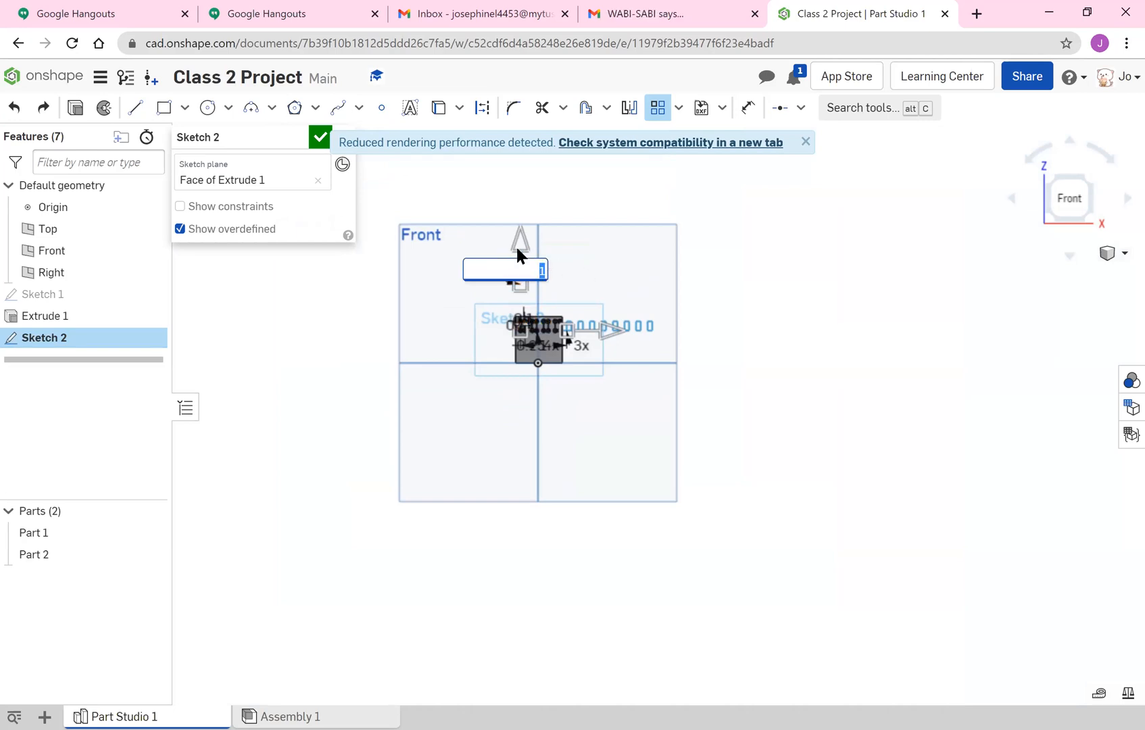
left_click(490, 361)
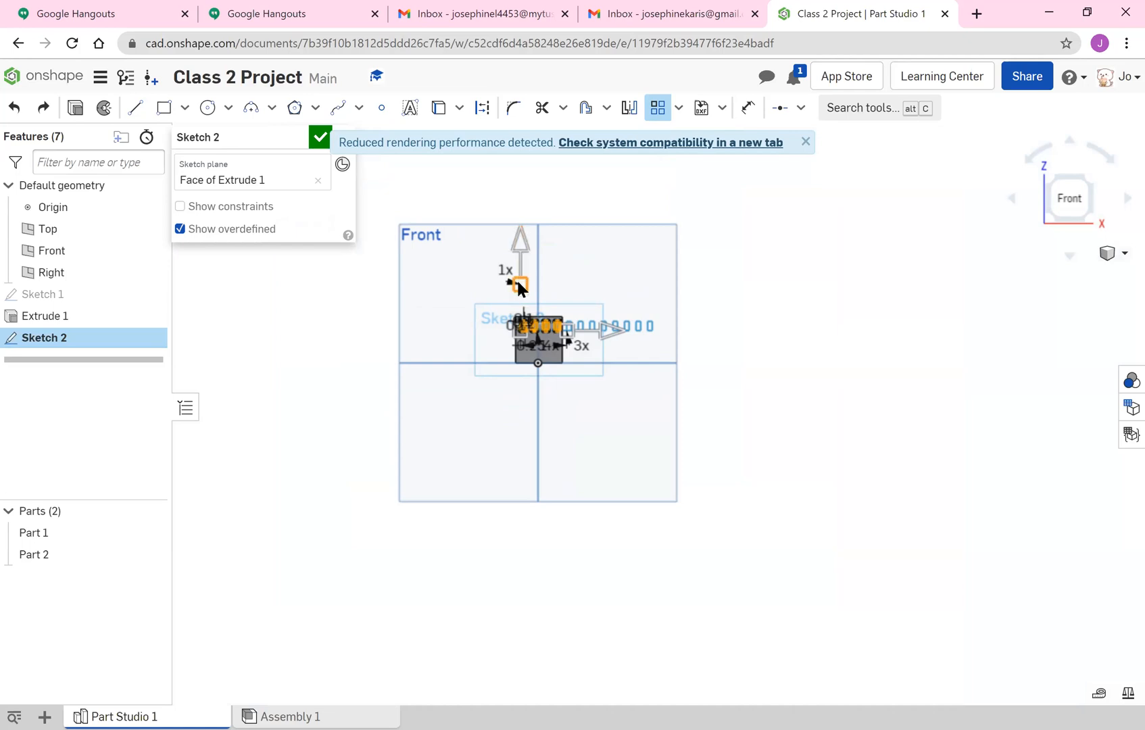
left_click(517, 253)
scroll(589, 313, "down", 1)
scroll(567, 327, "up", 3)
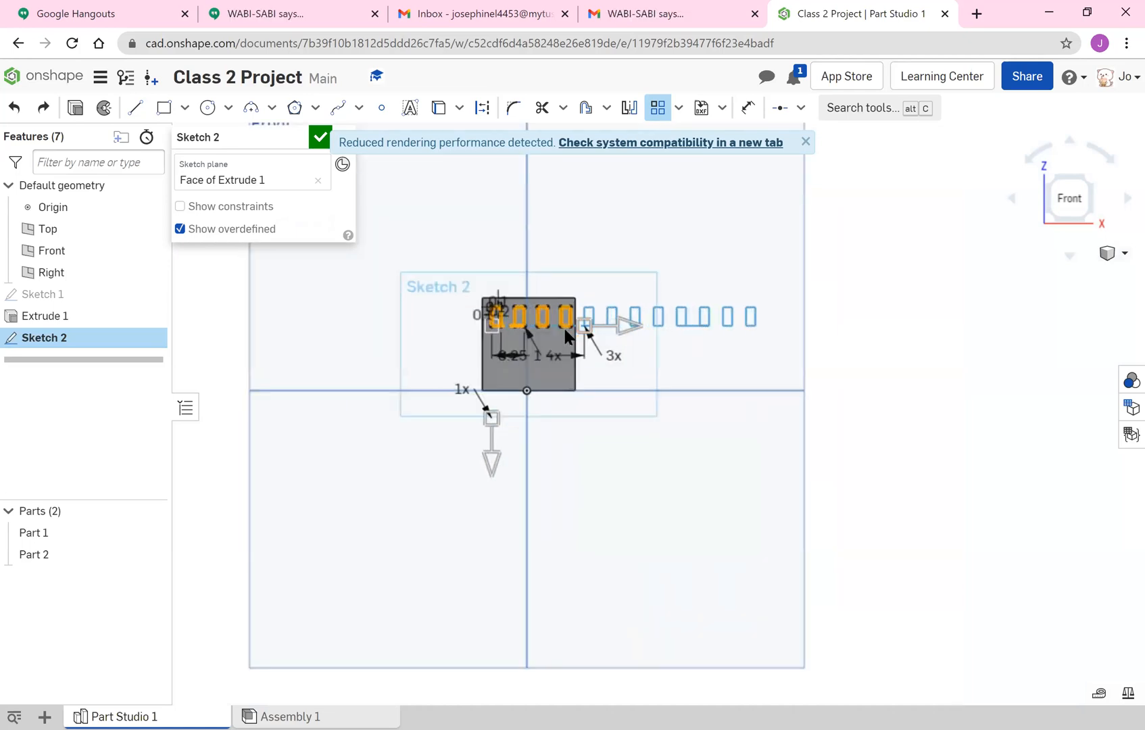
Set the window pattern's horizontal instance count to 1 and its vertical instance count to 3.
scroll(567, 336, "up", 3)
left_click(657, 373)
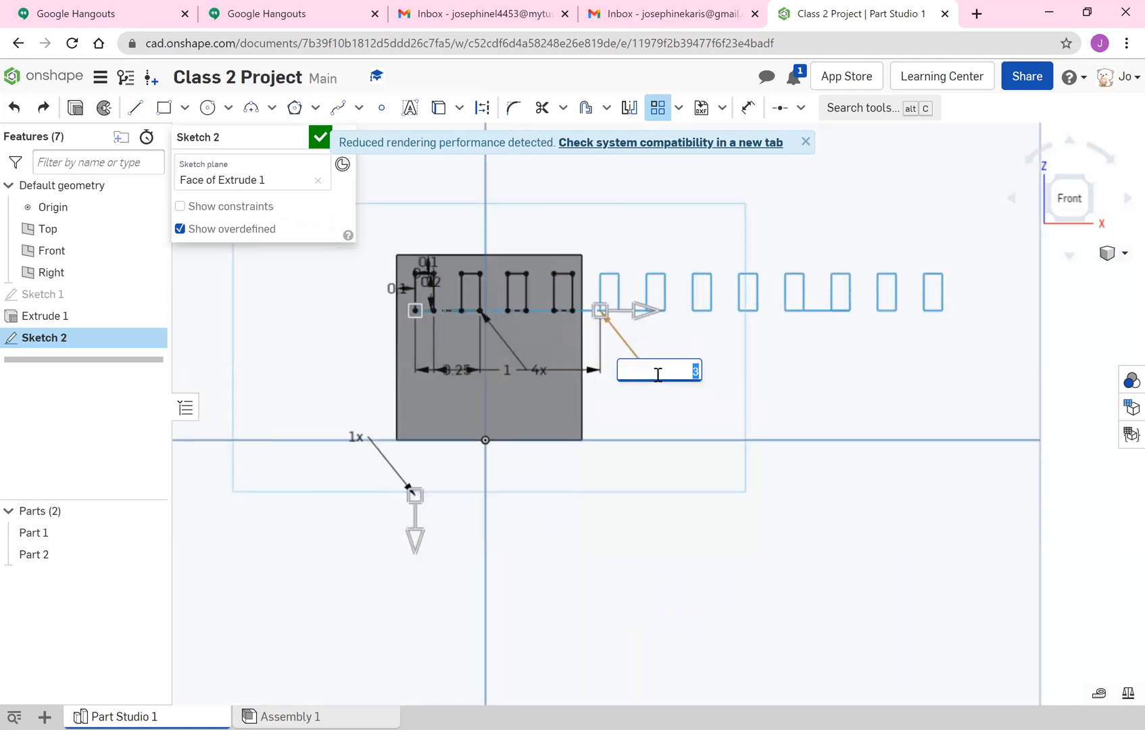
key("Return")
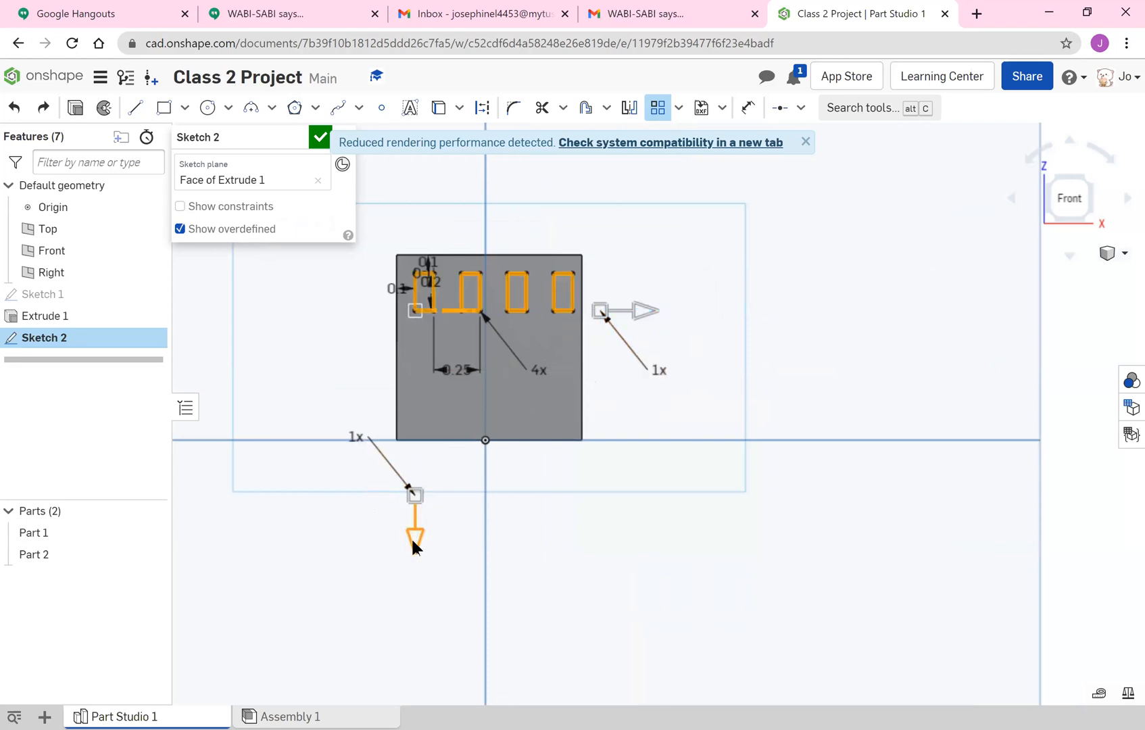
left_click(356, 436)
key("Return")
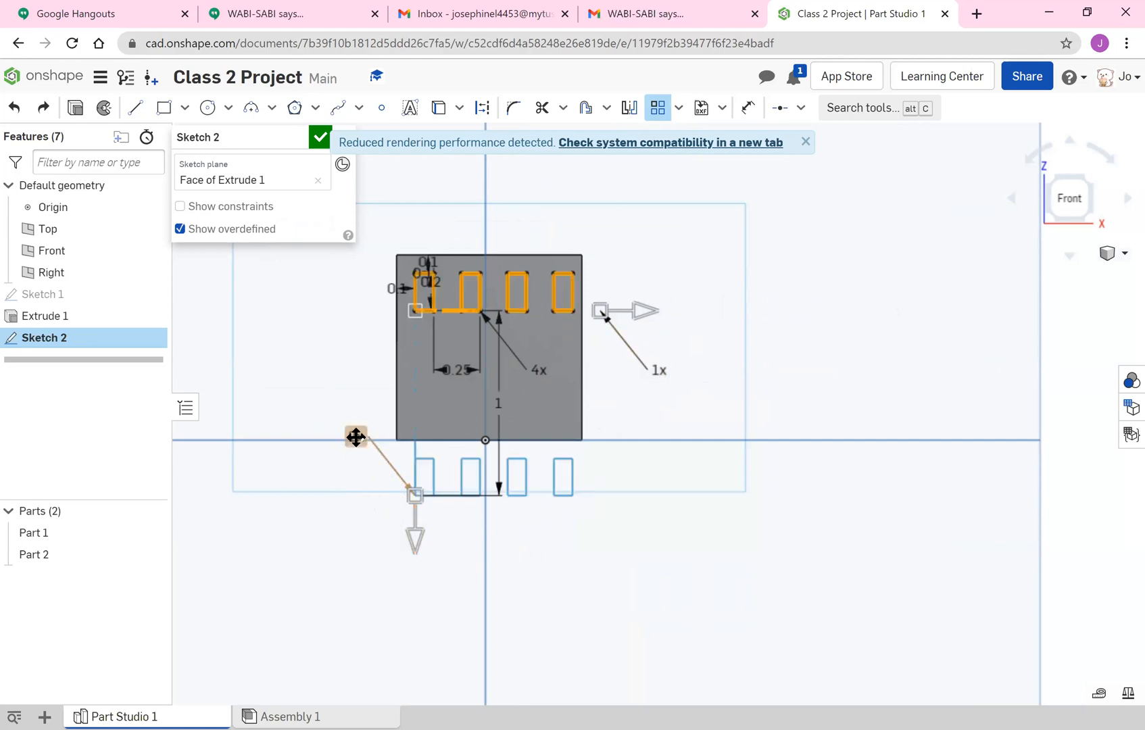
left_click(357, 438)
type("3")
key("Return")
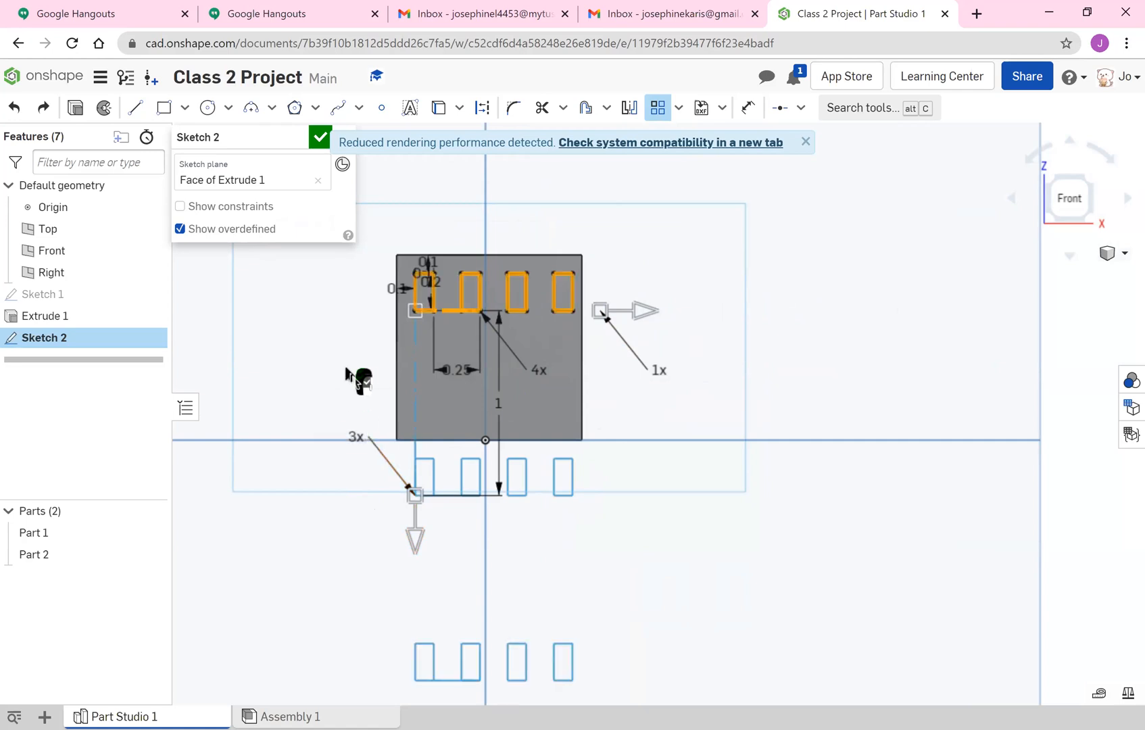
Try a vertical spacing of 0.5 in between the window rows, and set it to 0.3 in instead.
double_click(499, 404)
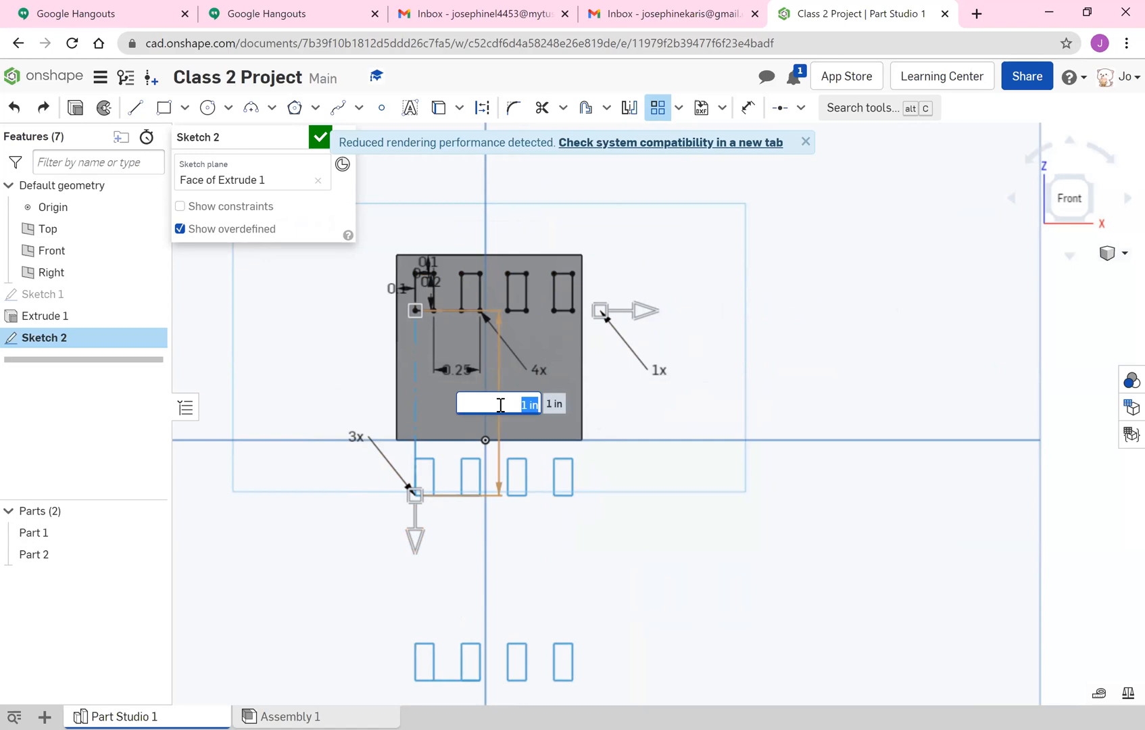
key("Return")
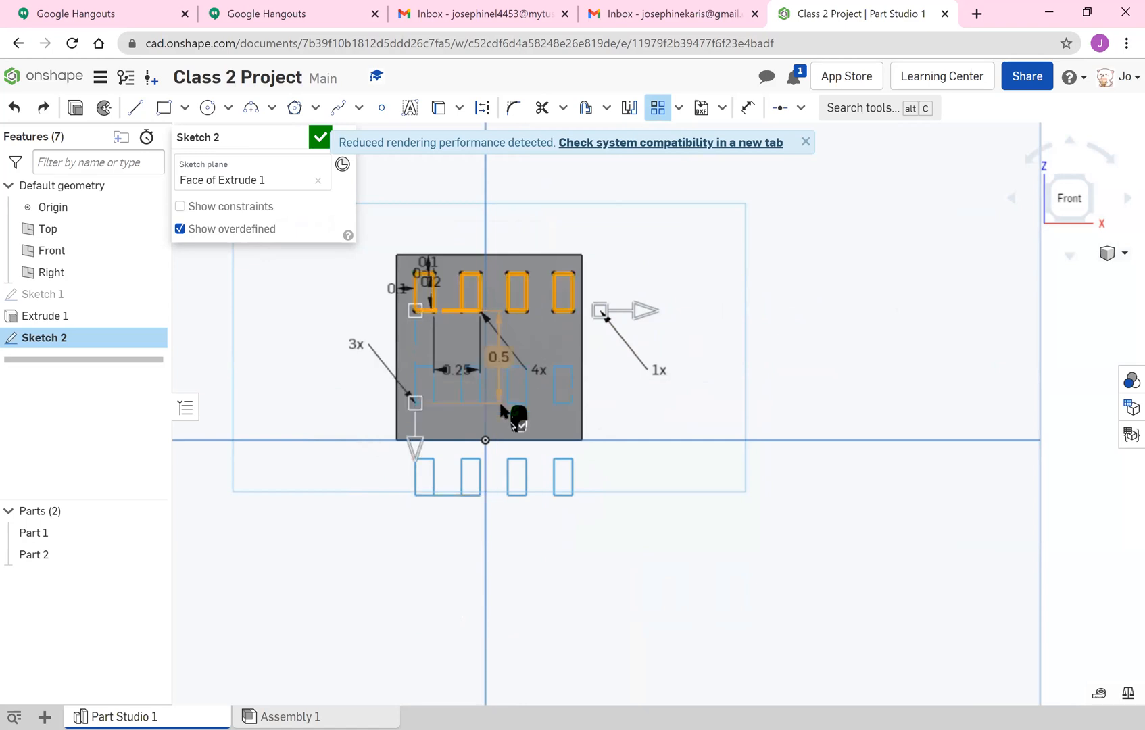
double_click(500, 357)
key("End")
key("BackSpace")
key("BackSpace")
key("BackSpace")
key("BackSpace")
key("BackSpace")
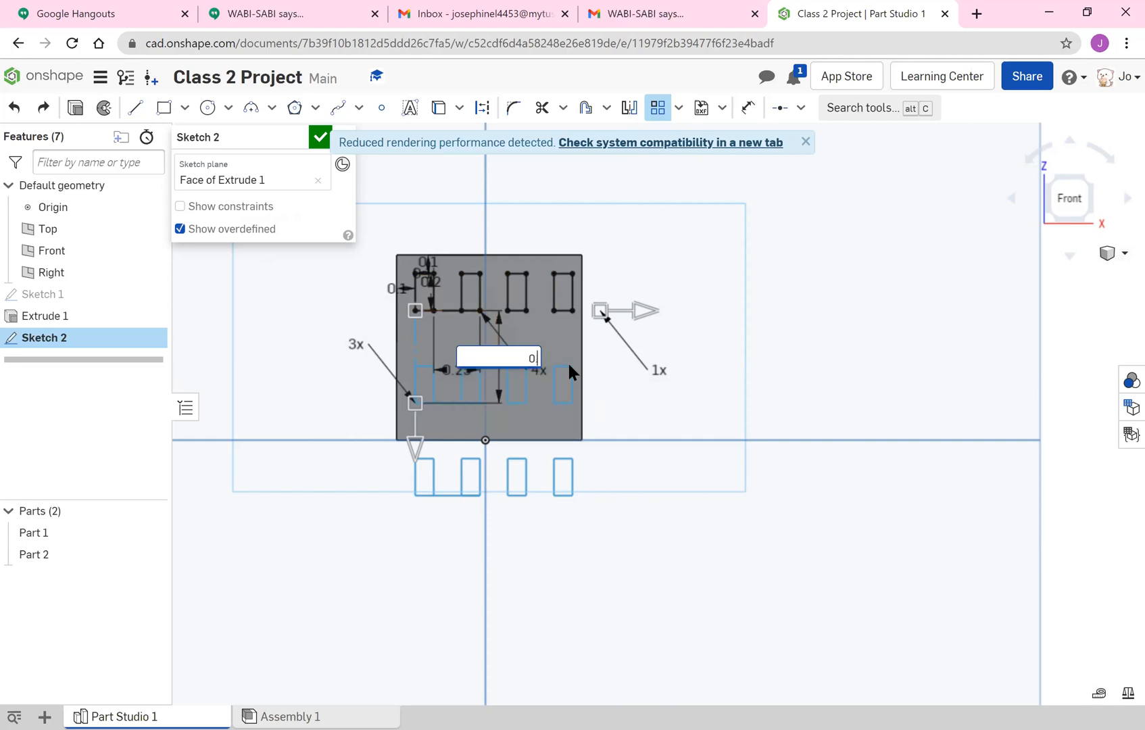
type(".3")
key("Return")
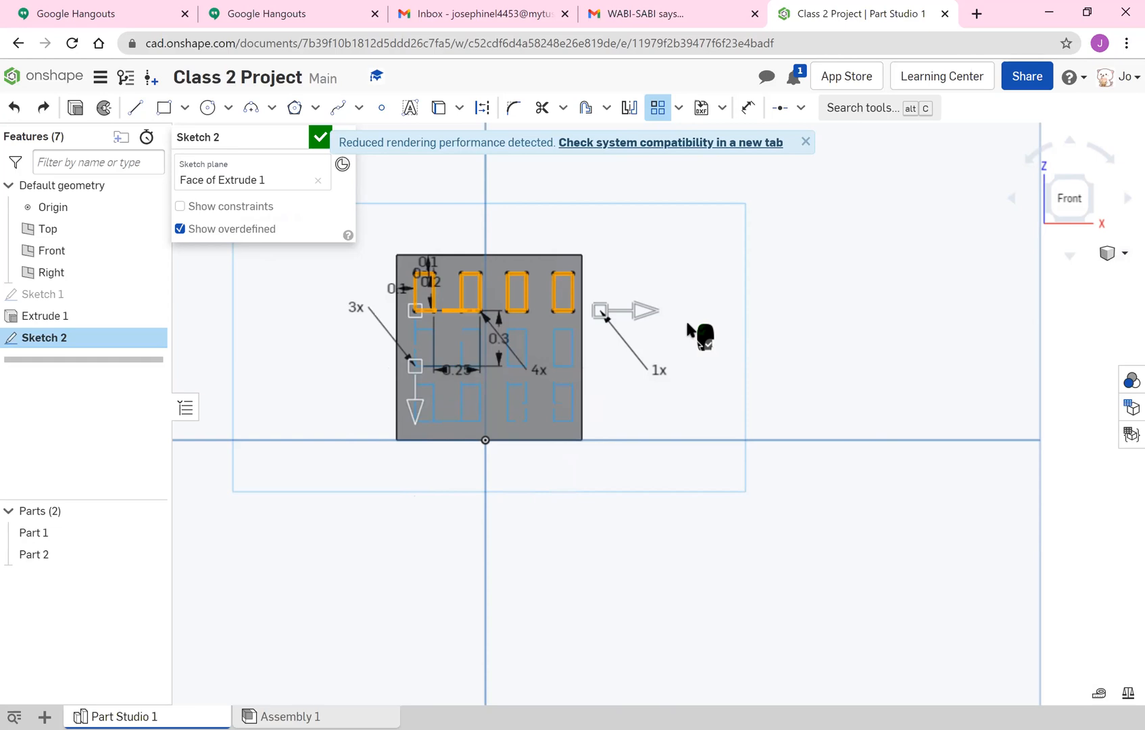
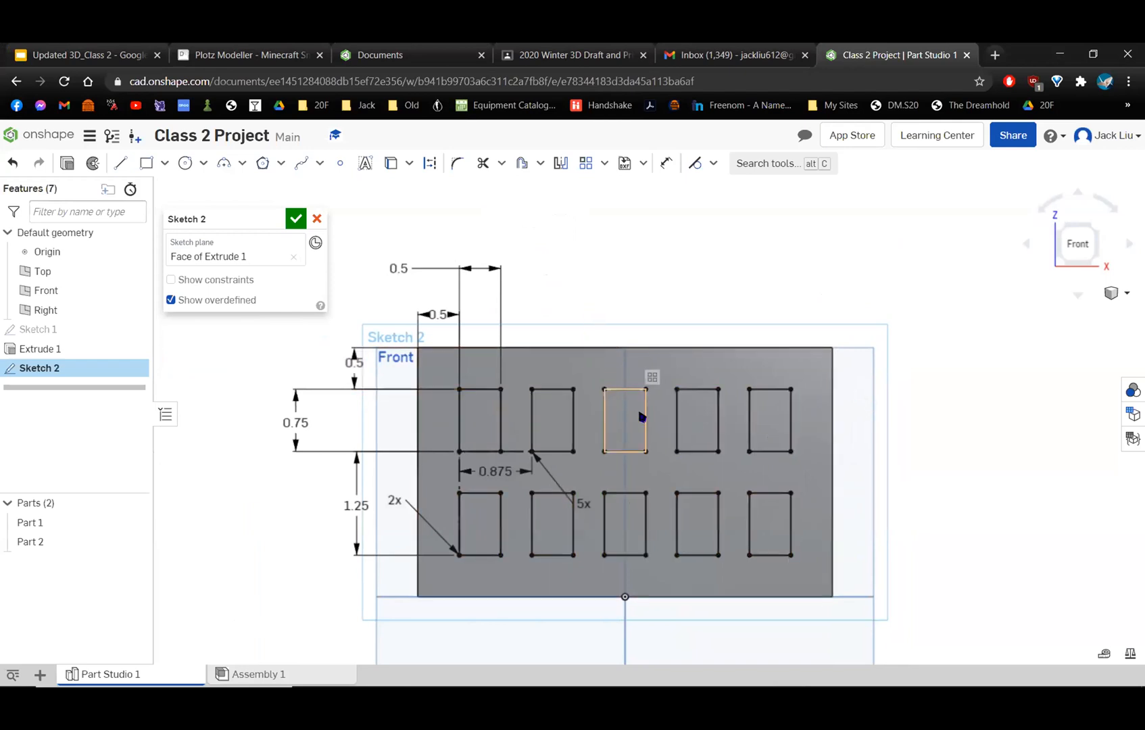
Finish the window sketch on the front wall, keeping the two rows of five windows.
right_click_drag(590, 392, 620, 412)
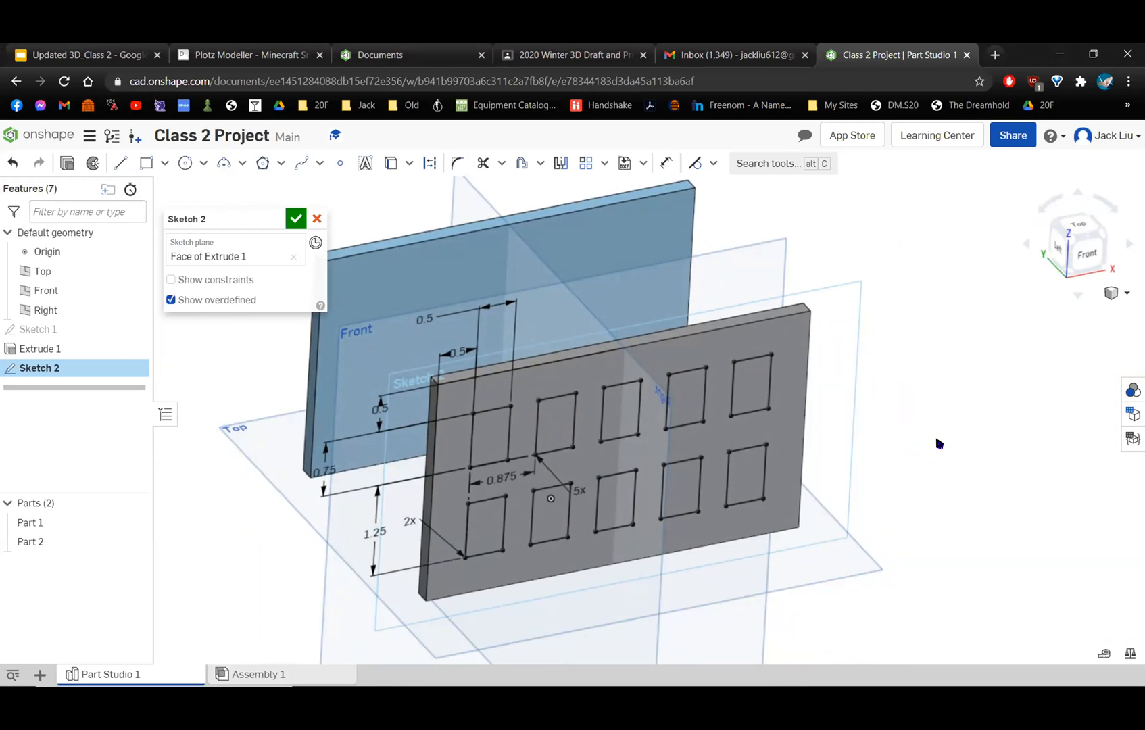
left_click(295, 219)
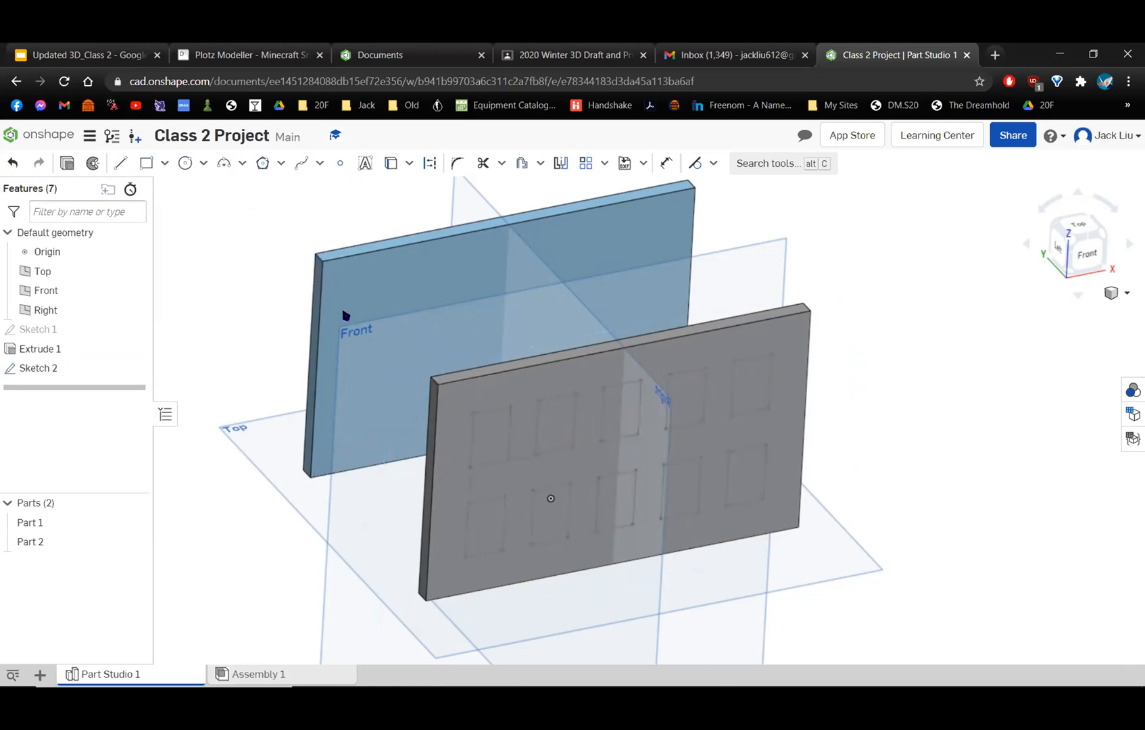
key("shift+1")
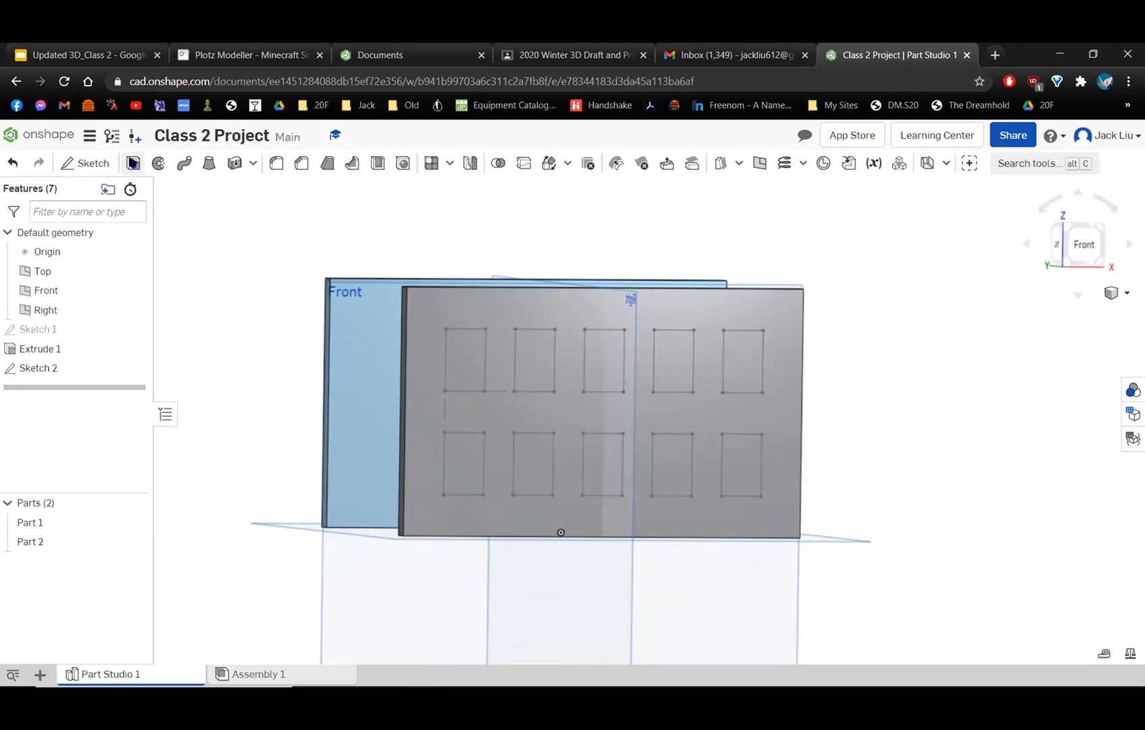
Start an extrude of all ten window regions on the front wall, and deselect the middle window in the lower row.
left_click(133, 163)
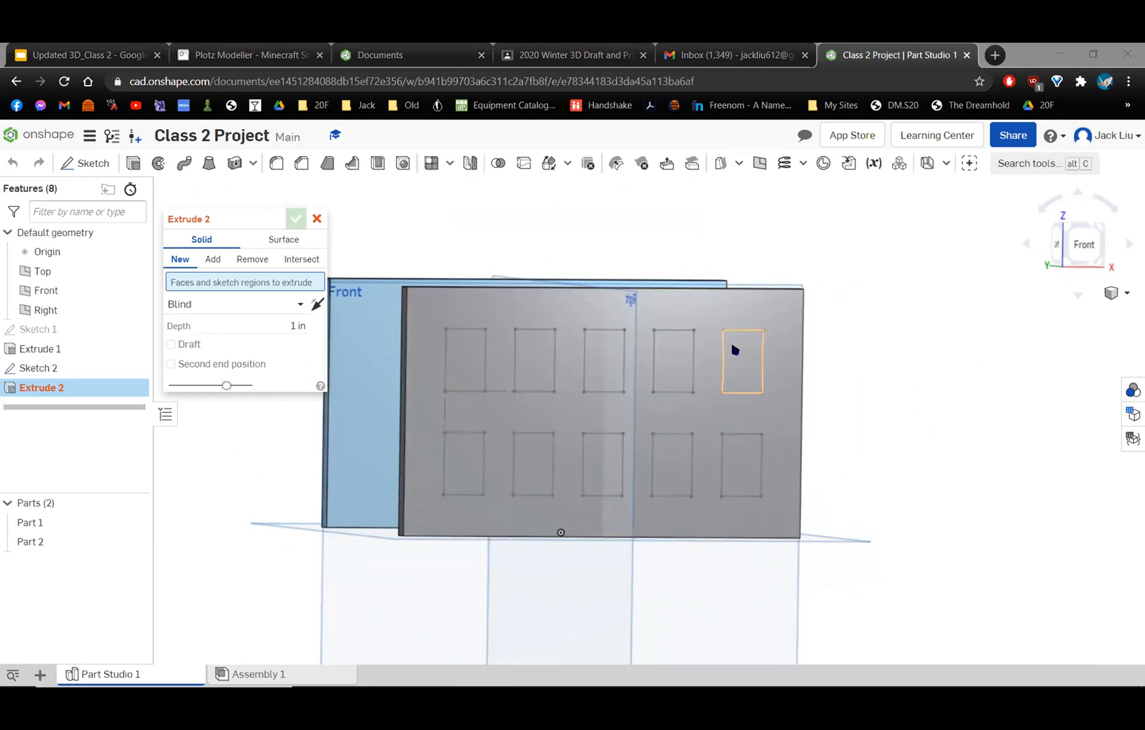
left_click_drag(420, 517, 782, 315)
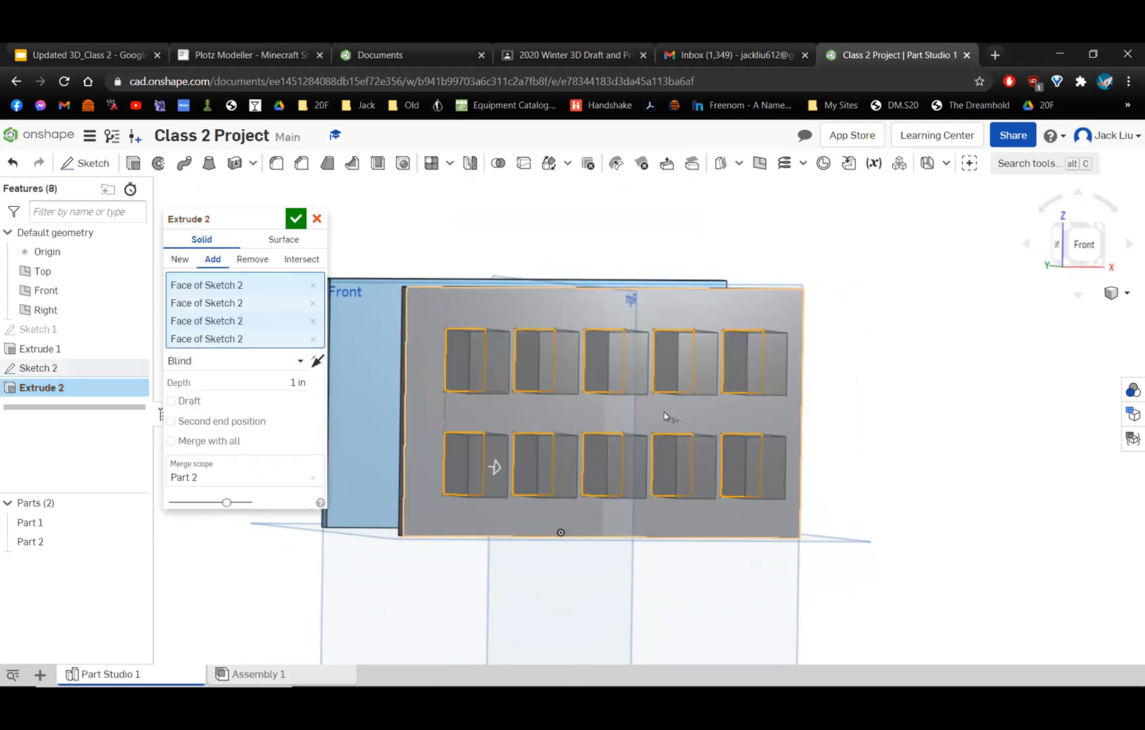
right_click_drag(661, 414, 619, 438)
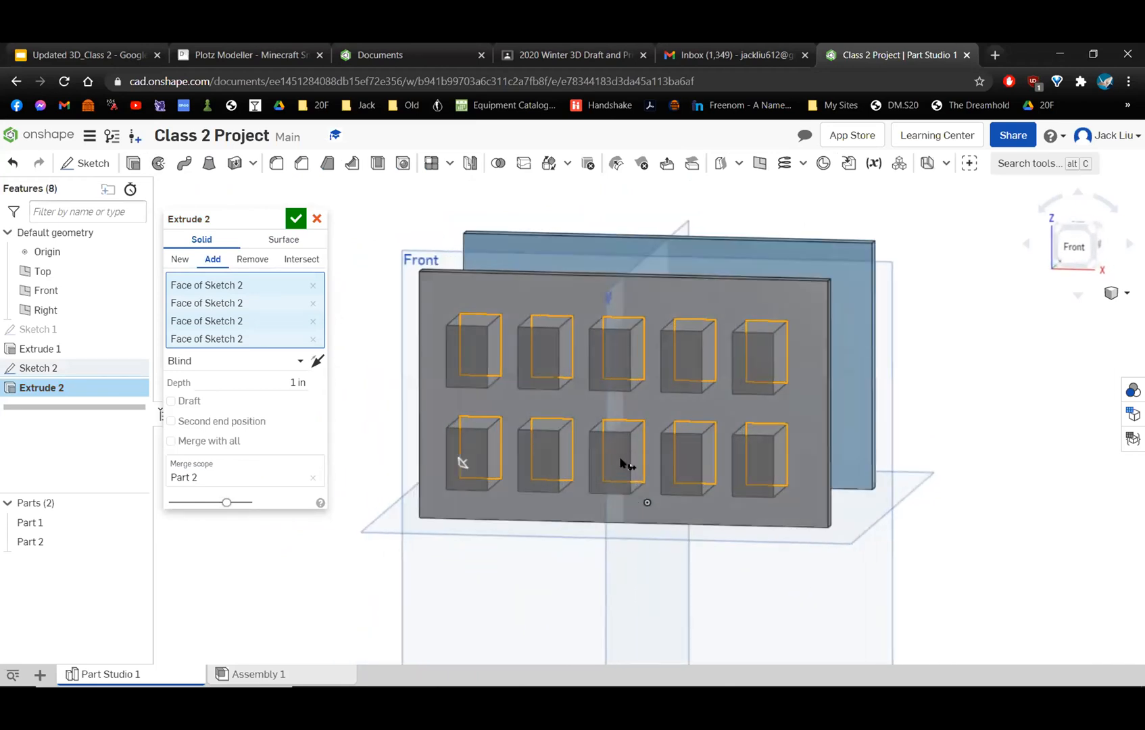
left_click(626, 452)
right_click_drag(626, 452, 672, 358)
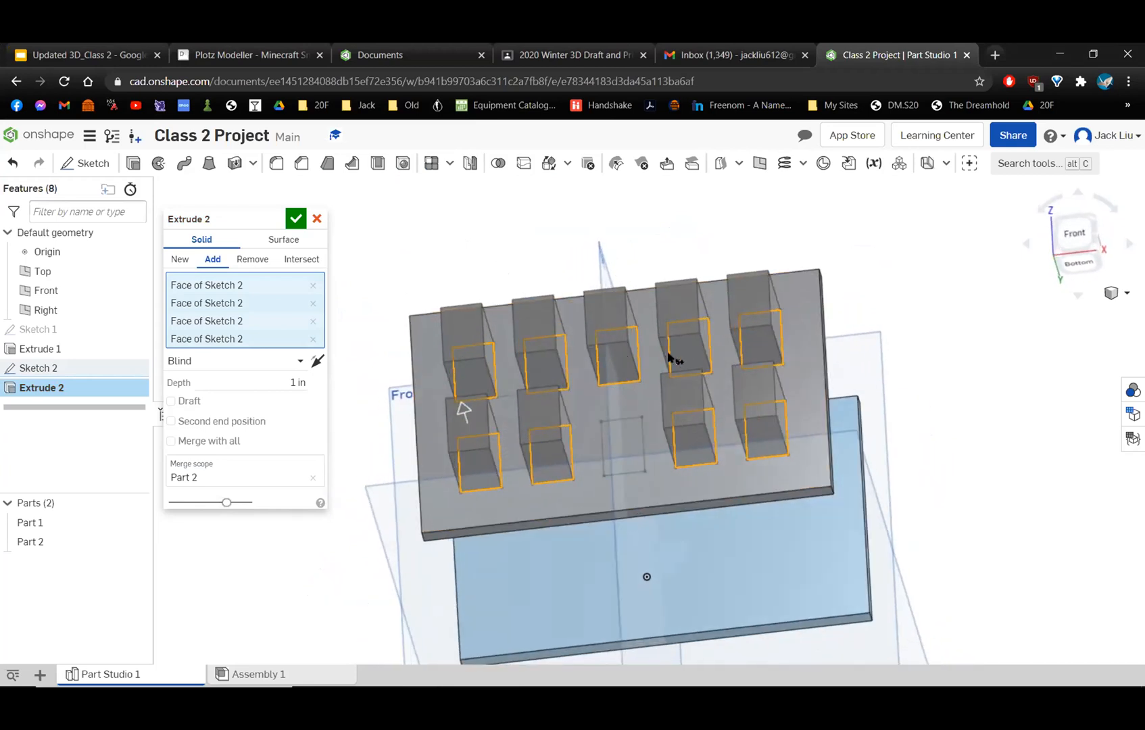
Deselect and reselect the fourth and fifth windows of the lower row and the fifth window of the upper row for the extrusion.
left_click(699, 429)
left_click(766, 424)
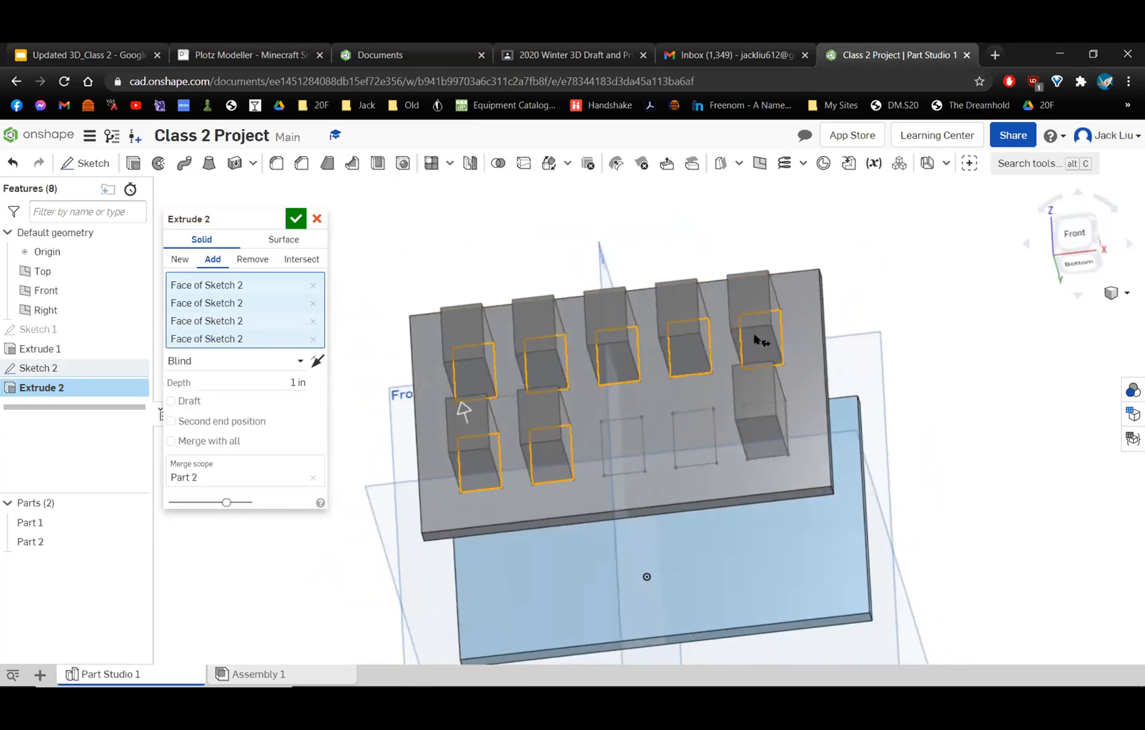
left_click(755, 338)
left_click(758, 344)
left_click(769, 427)
left_click(706, 440)
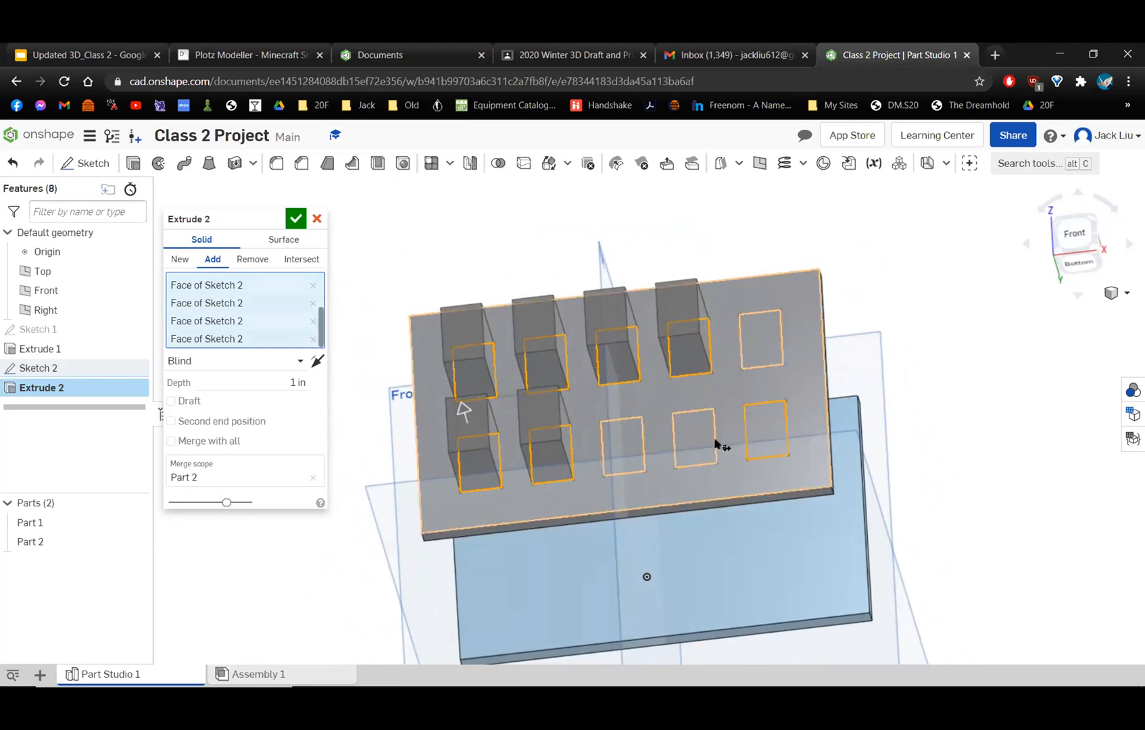
left_click(759, 336)
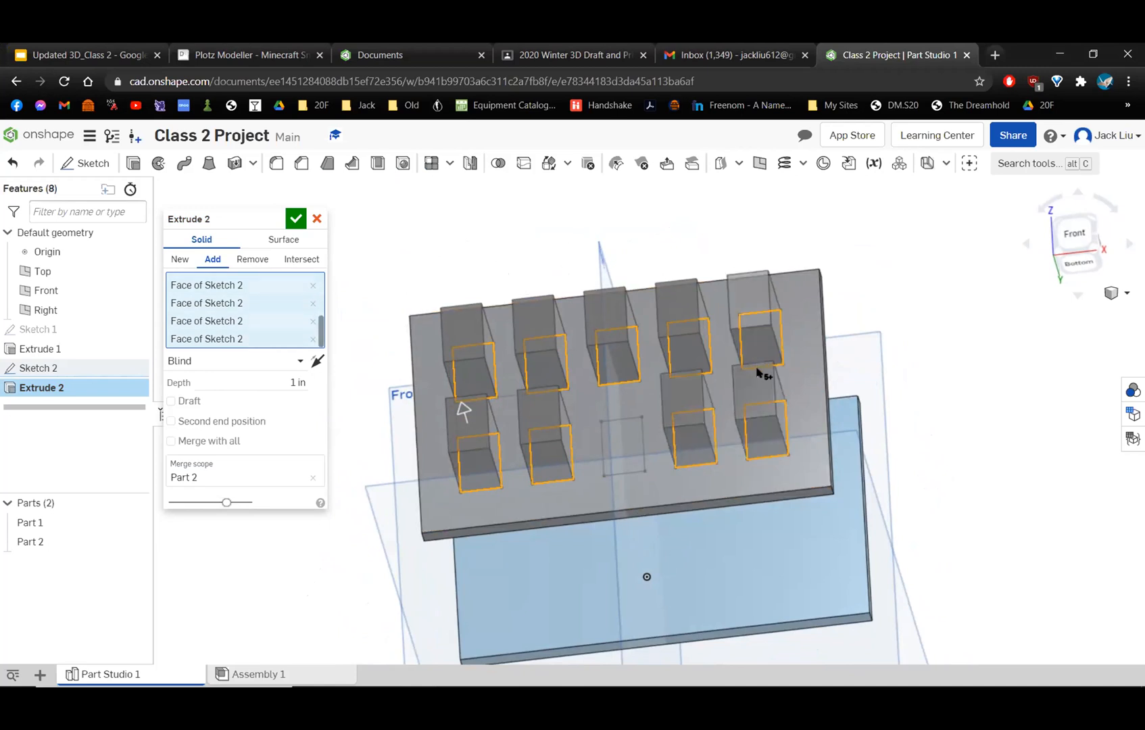
Reverse the window extrusion to run into the front wall and try creating the extrusions as new parts.
right_click_drag(820, 406, 621, 434)
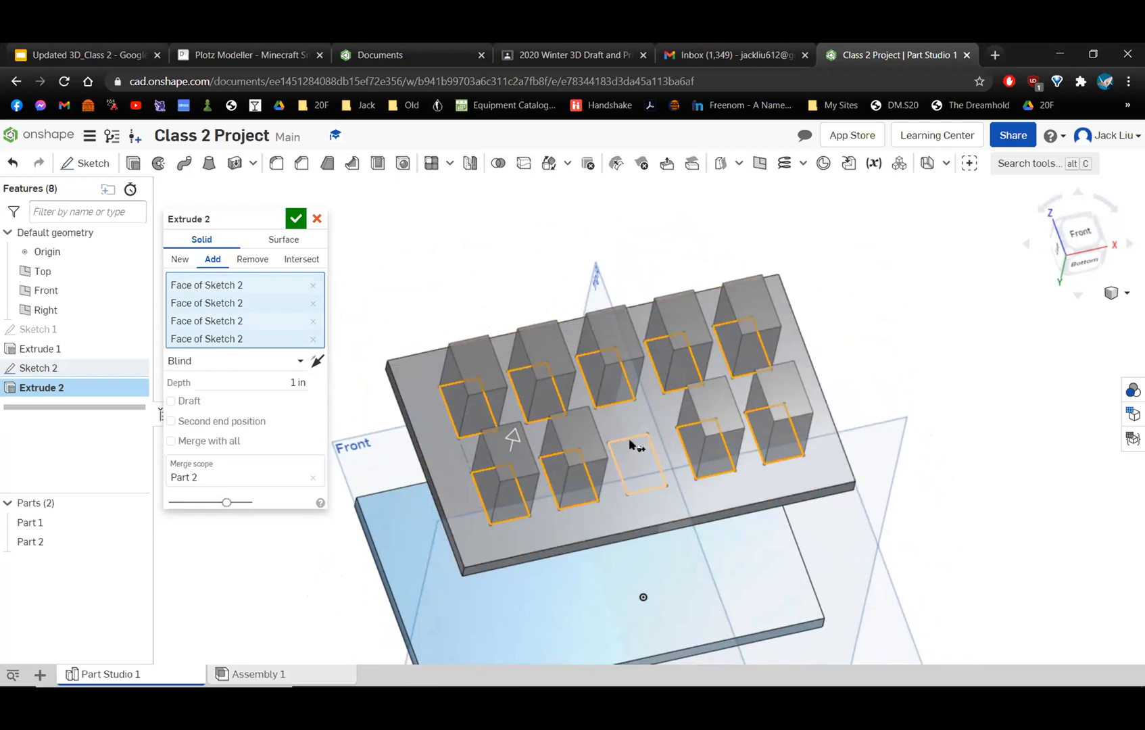
right_click_drag(631, 439, 639, 409)
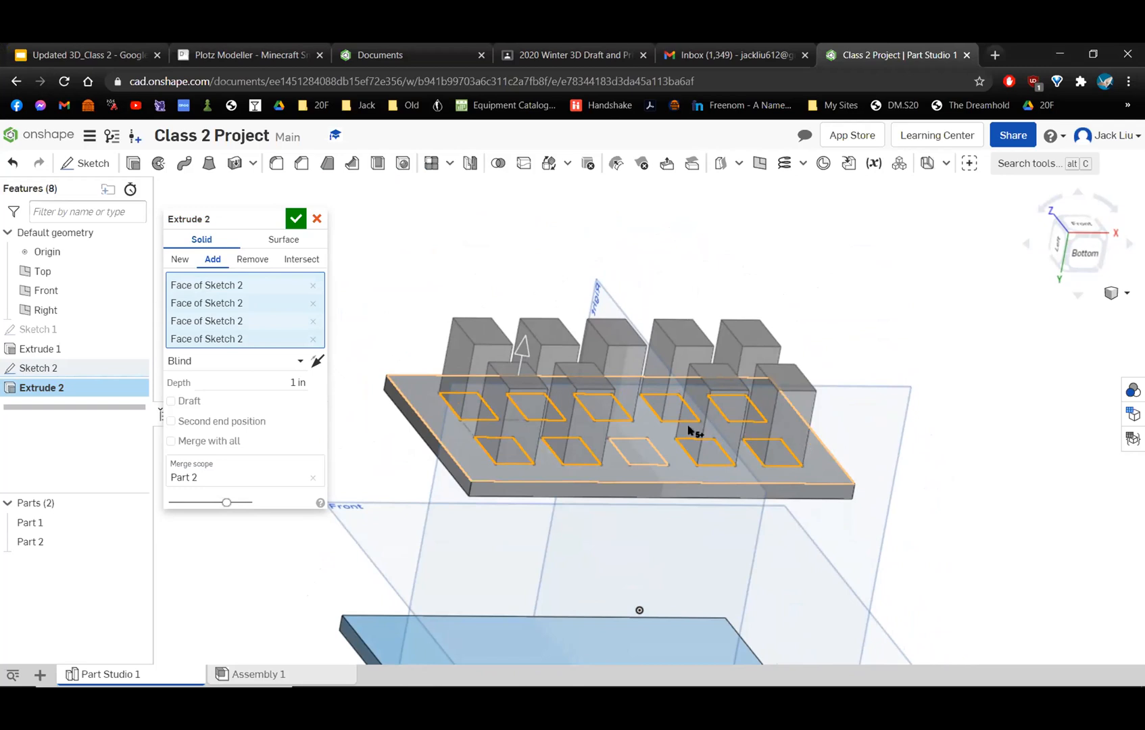
left_click(521, 353)
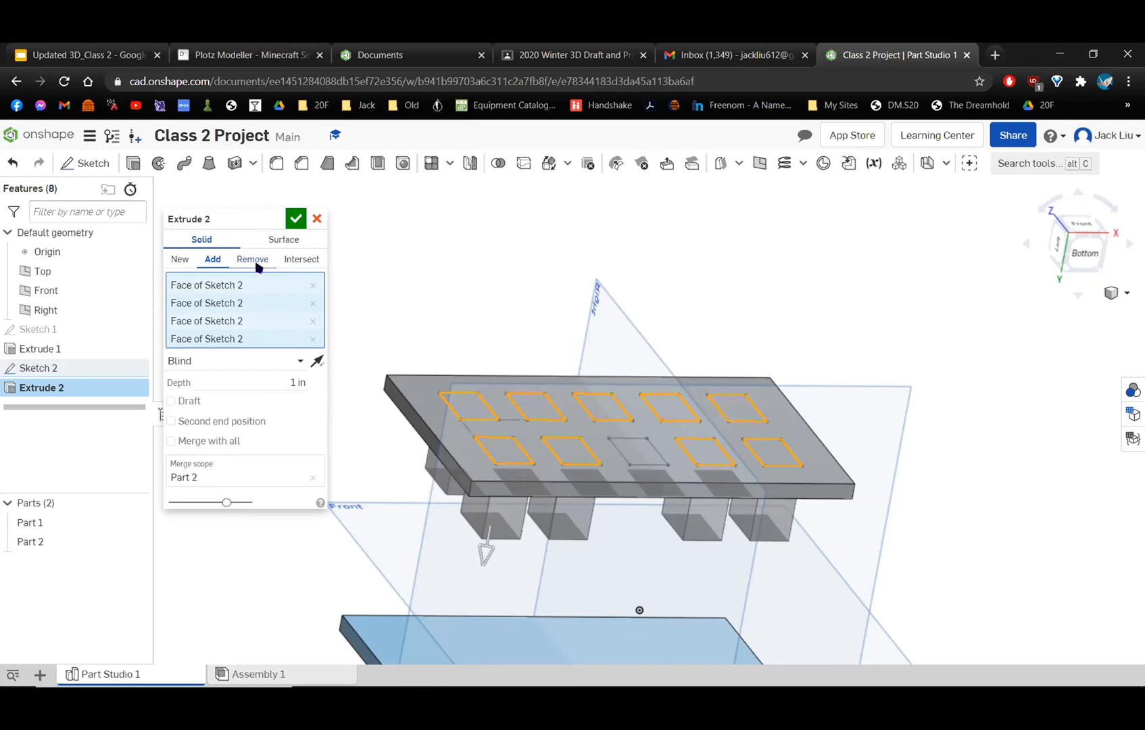
right_click_drag(642, 329, 556, 517)
left_click(180, 261)
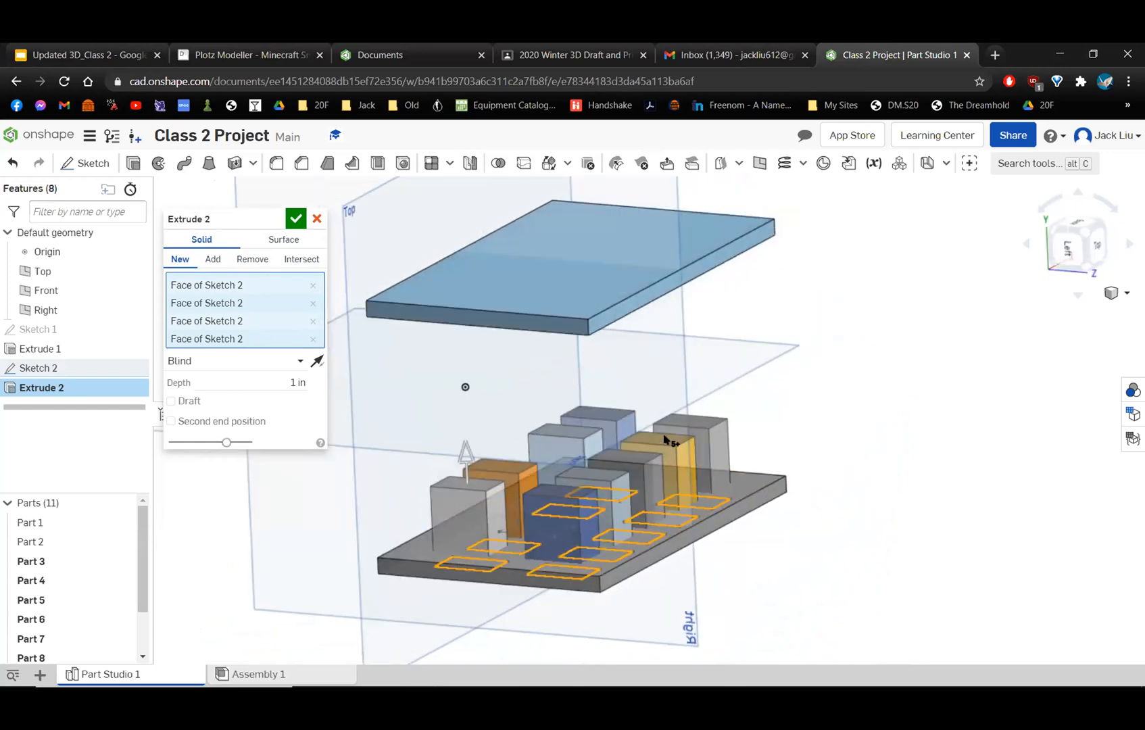
Try the Add operation for the window extrusion, and switch it to Remove to cut openings through the front wall.
left_click(212, 262)
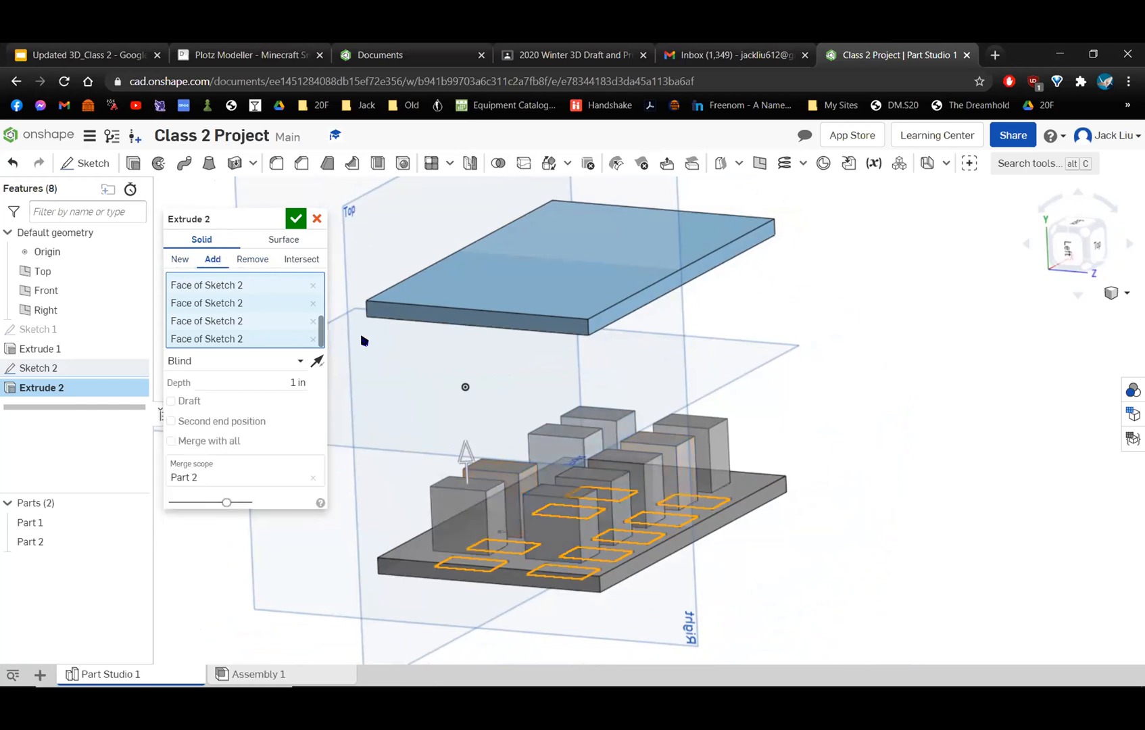
right_click_drag(540, 527, 573, 539)
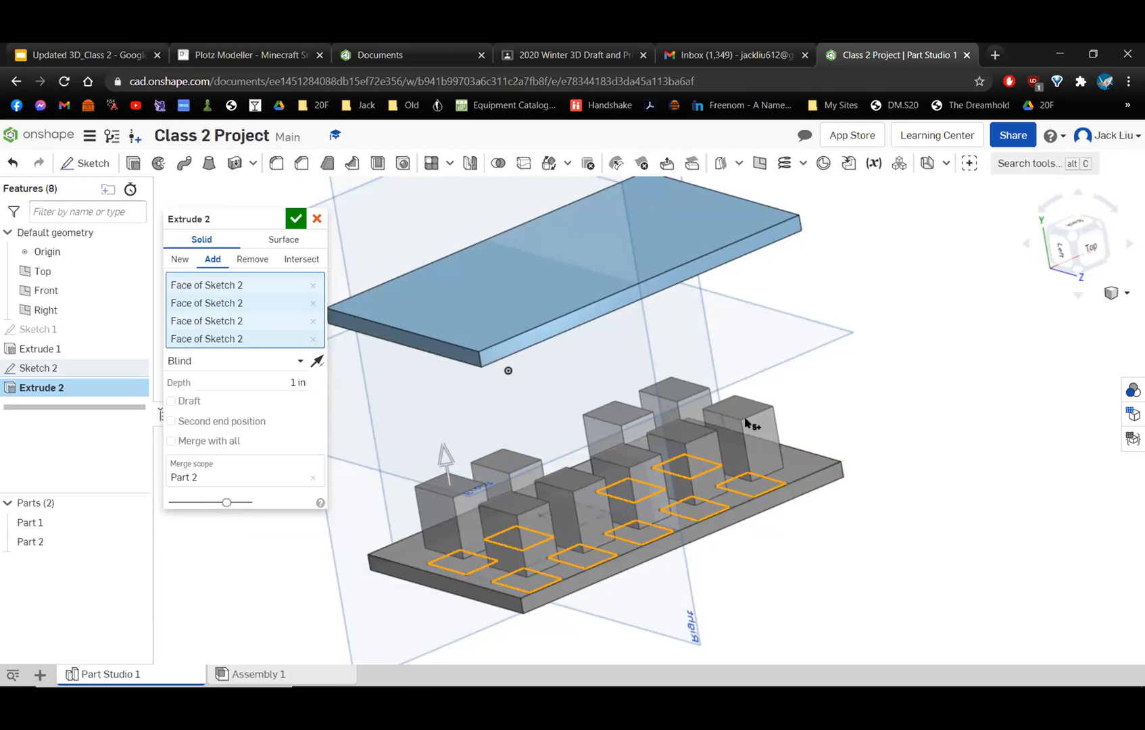
left_click(238, 261)
right_click_drag(639, 357, 673, 412)
scroll(618, 416, "up", 5)
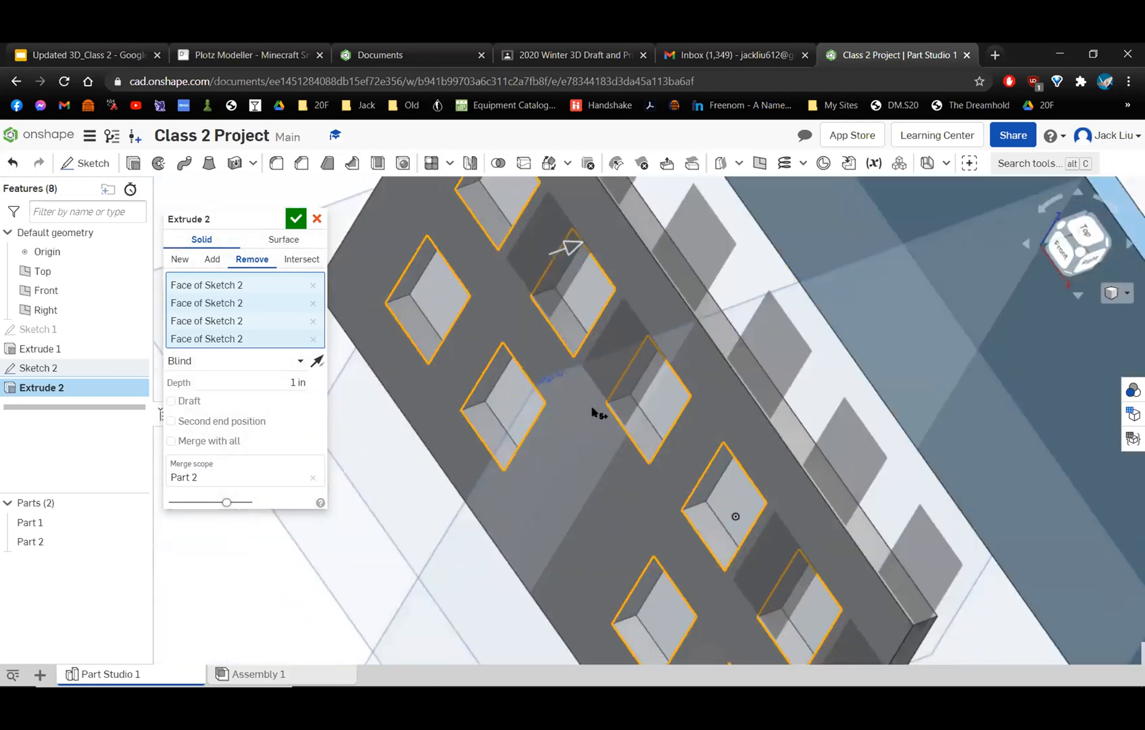
right_click_drag(593, 413, 1082, 255)
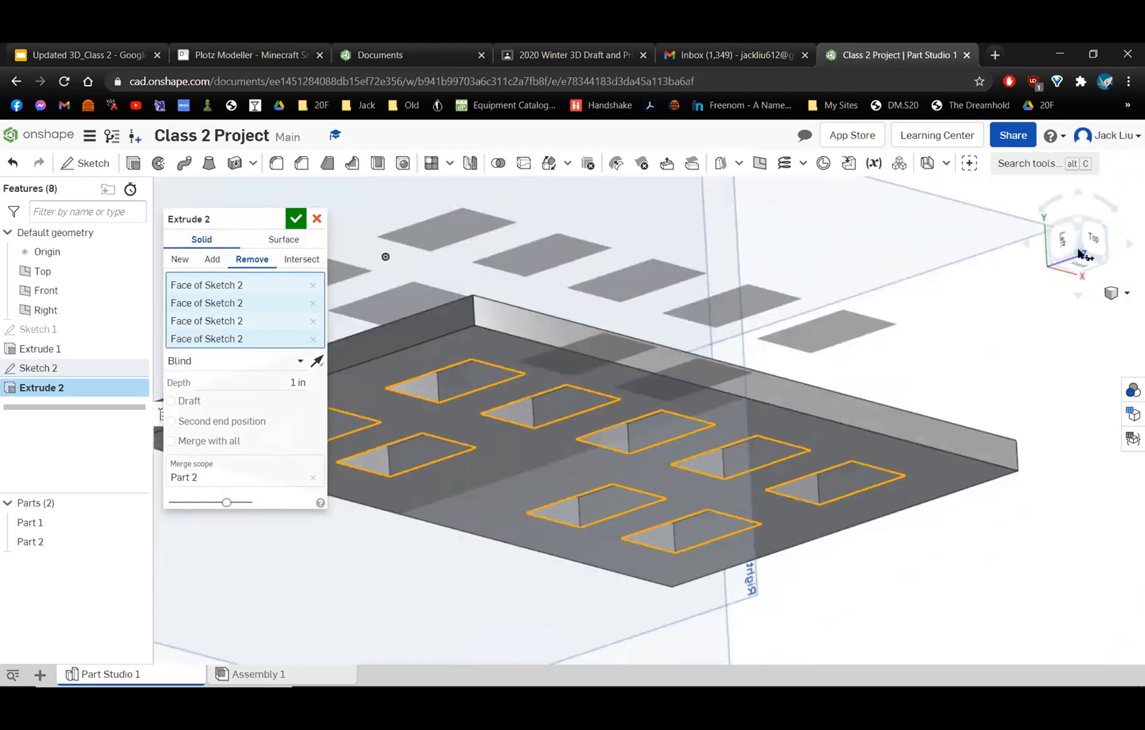
left_click(1083, 255)
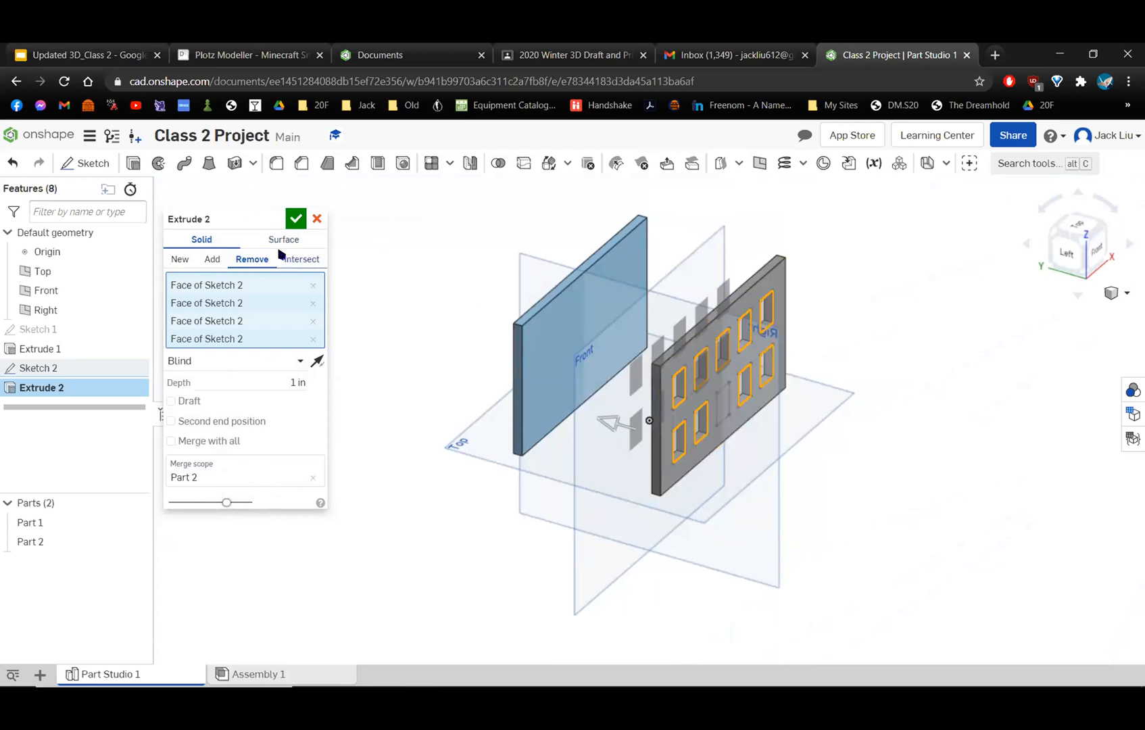
Try the Intersect operation for the window extrusion and examine the remaining window blocks up close.
left_click(298, 261)
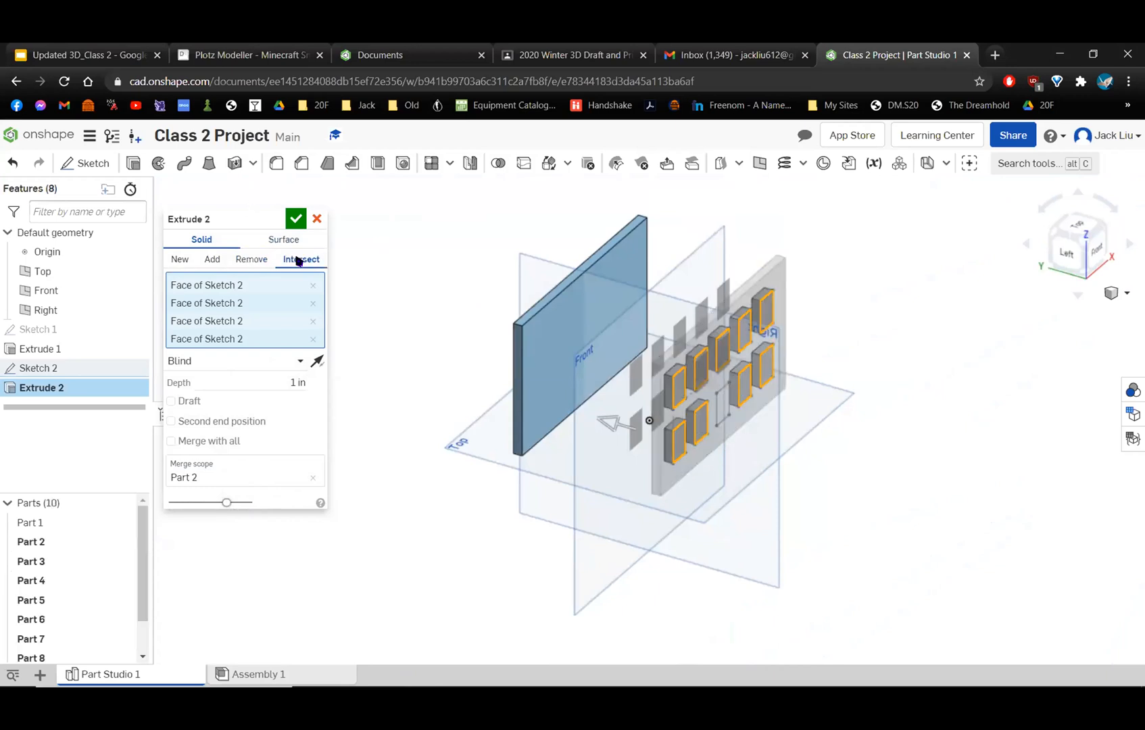
scroll(768, 407, "up", 2)
scroll(768, 406, "up", 2)
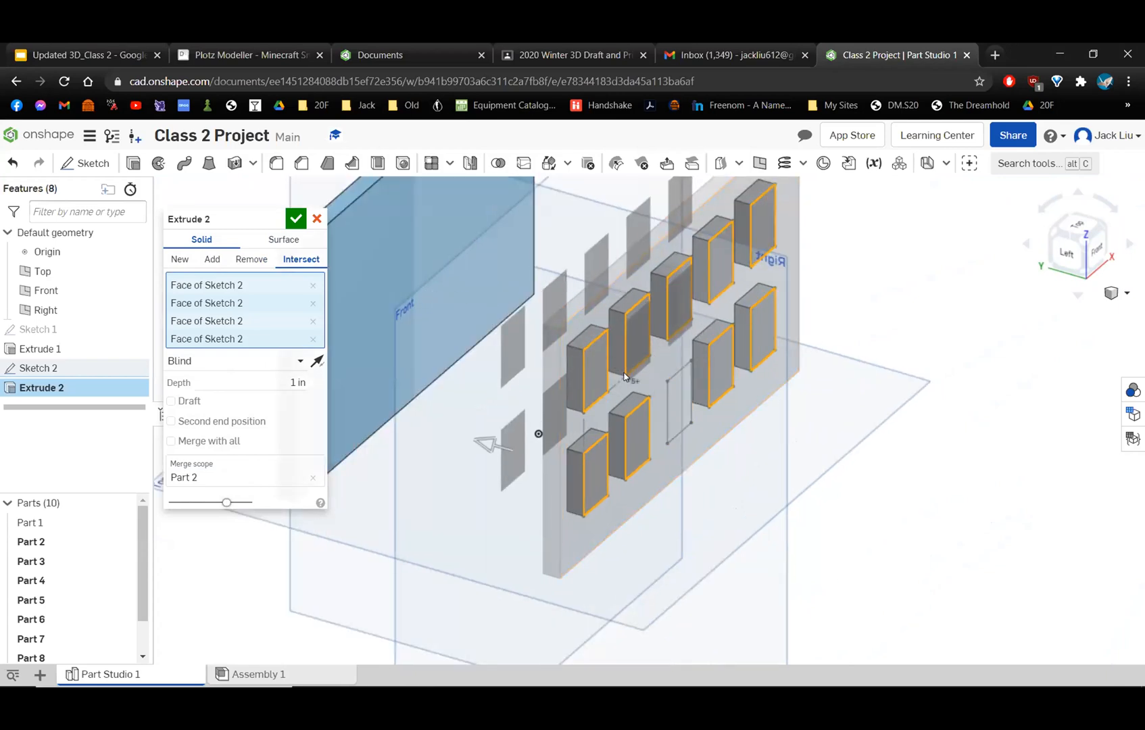
scroll(632, 382, "up", 3)
right_click_drag(585, 348, 576, 391)
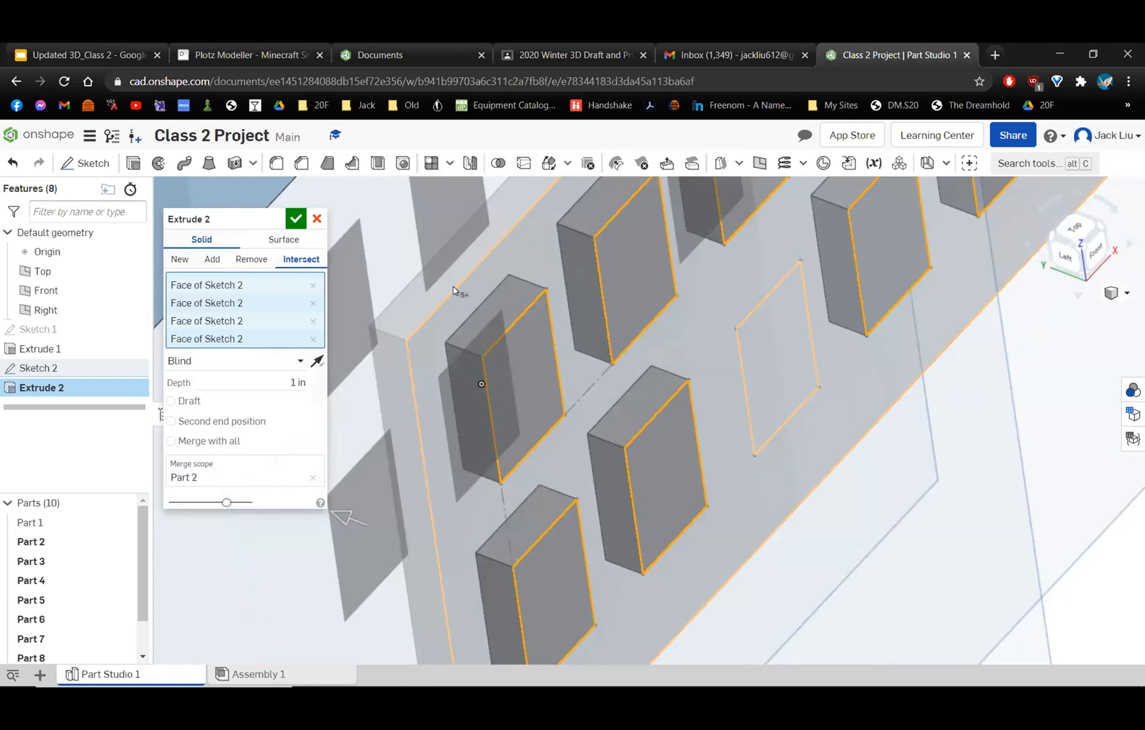
scroll(477, 298, "up", 5)
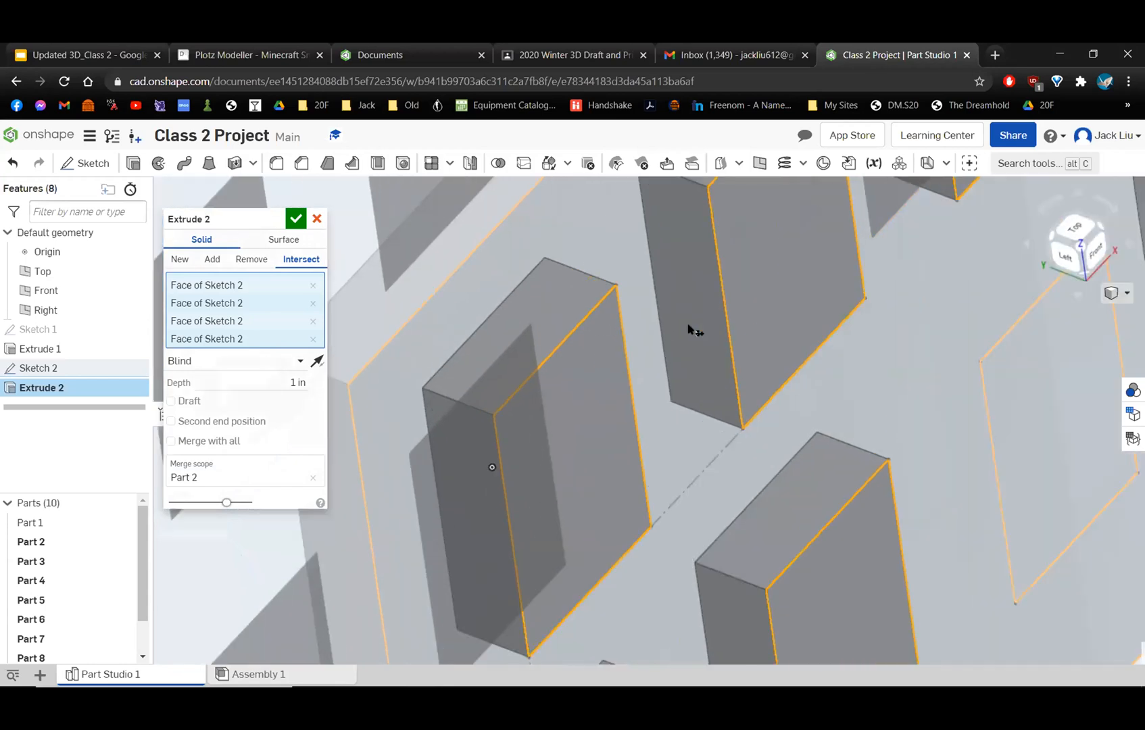
scroll(688, 325, "down", 6)
scroll(864, 392, "down", 3)
scroll(772, 297, "up", 3)
scroll(772, 297, "down", 1)
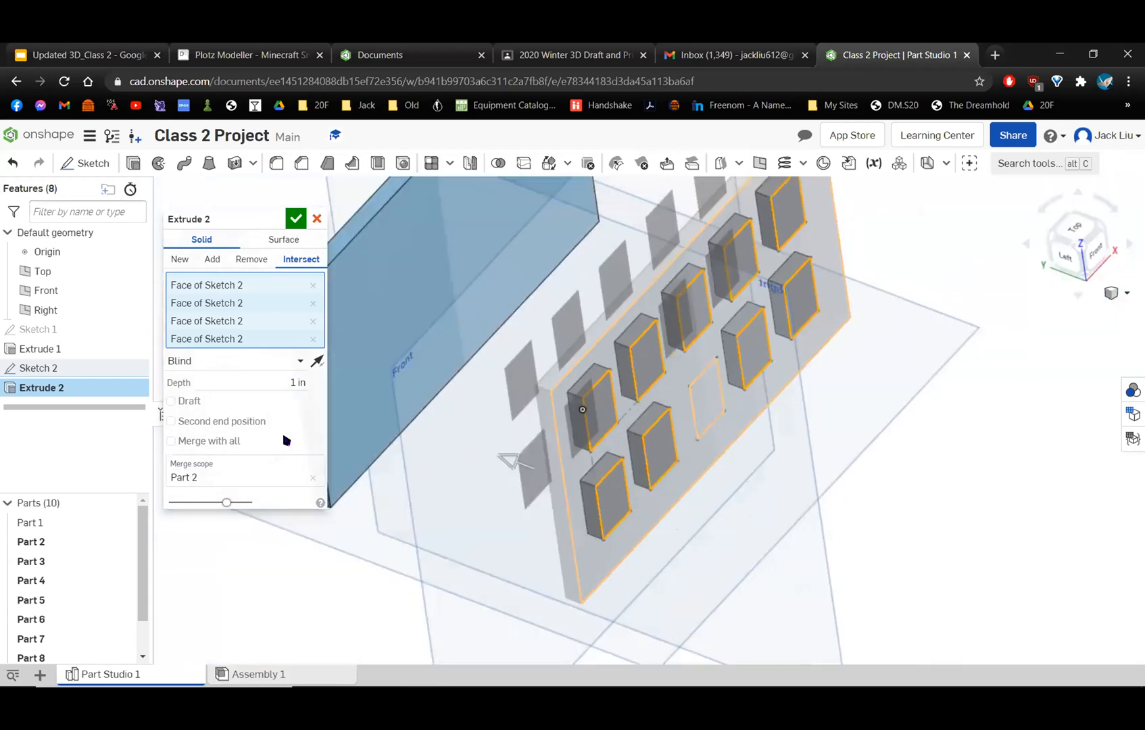
Switch the window extrusion back to Remove and extend its depth to 4.18 in, past the back wall.
left_click(245, 260)
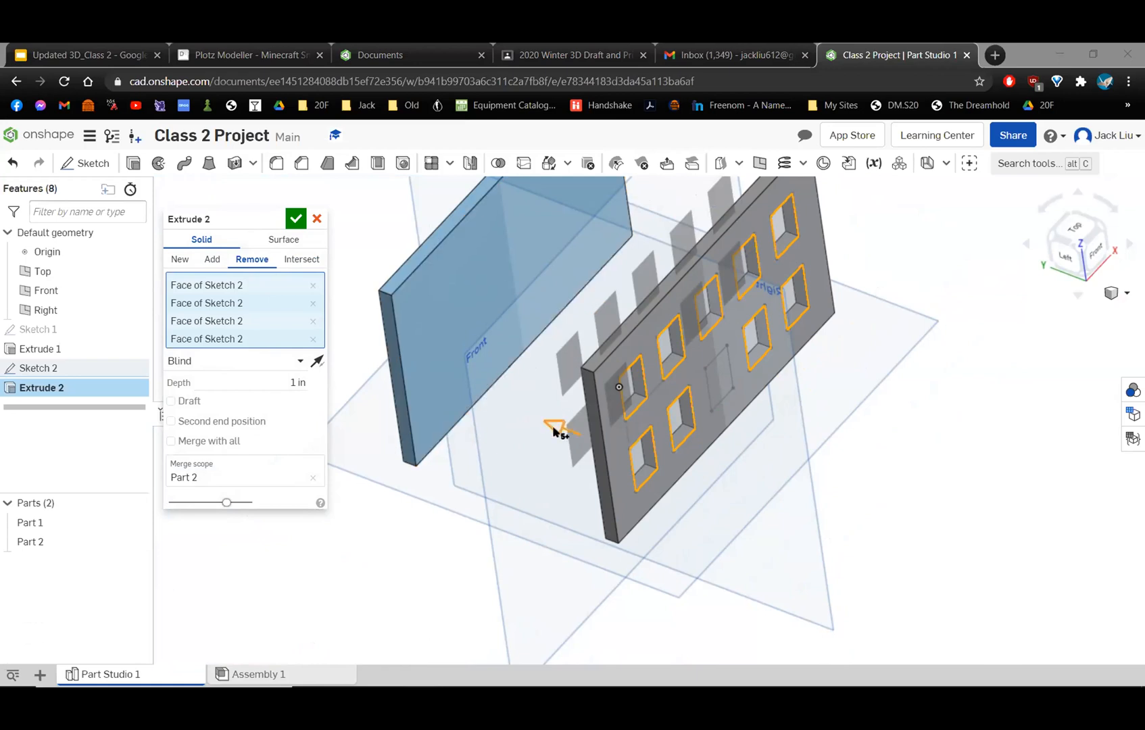
left_click_drag(505, 405, 349, 358)
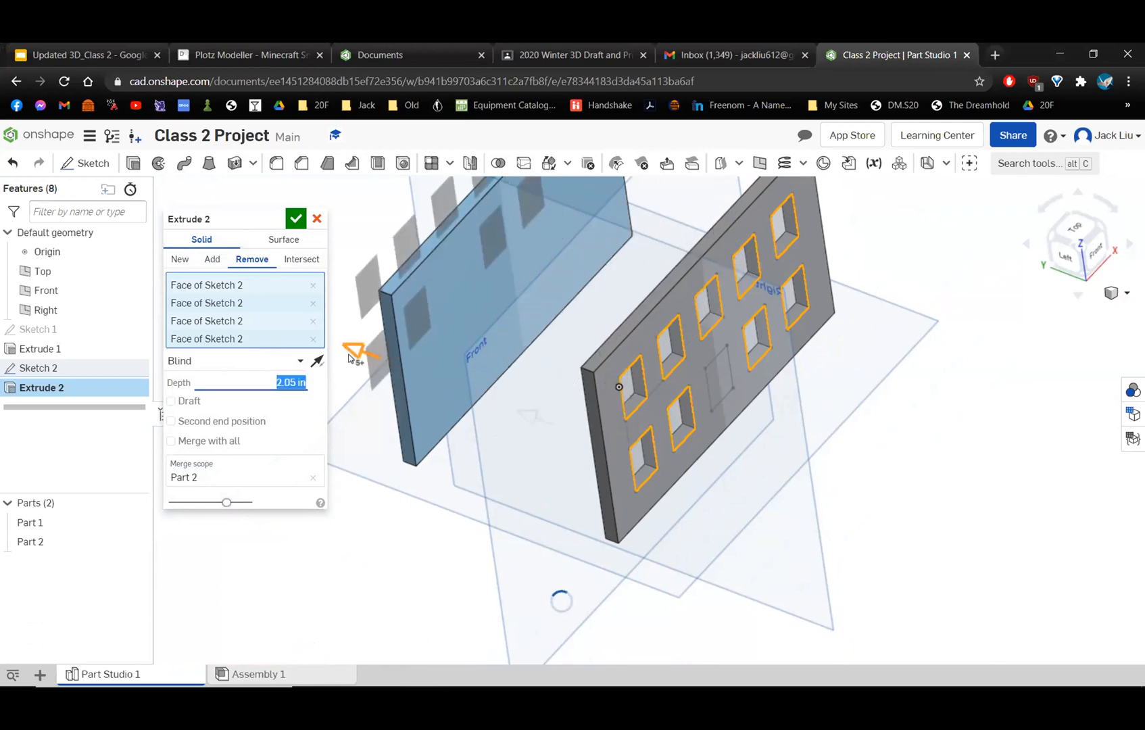
right_click_drag(595, 370, 571, 356)
middle_click_drag(638, 359, 770, 373)
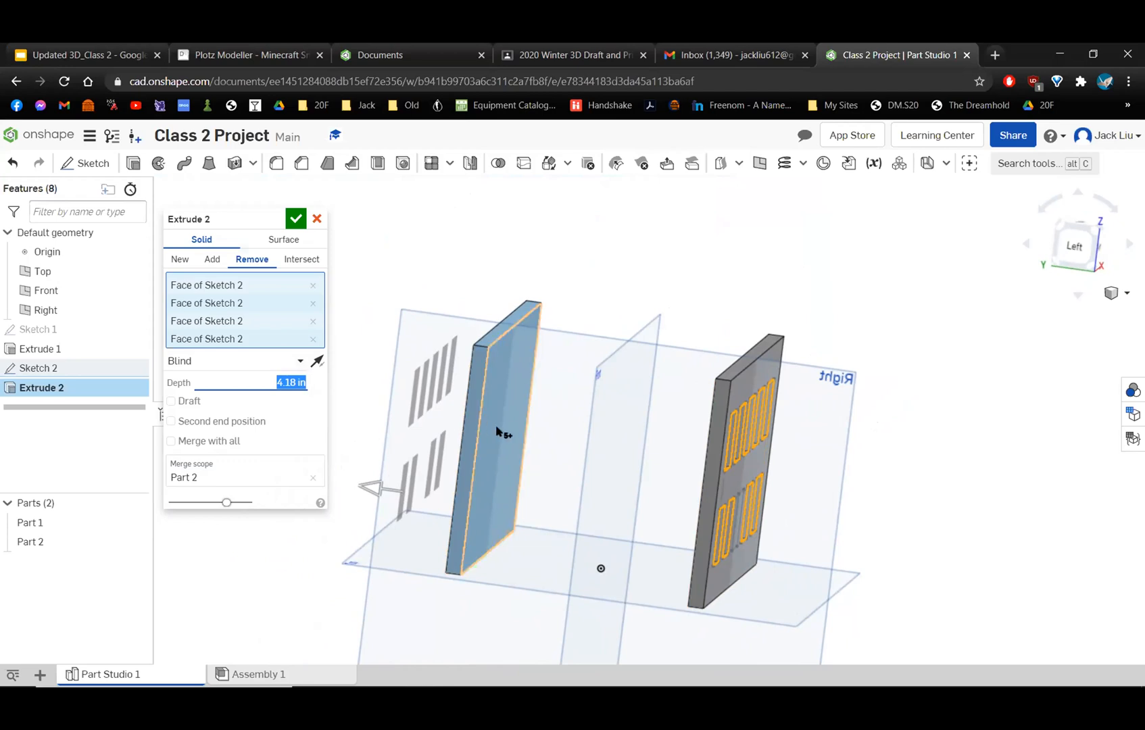
Add the back wall to the merge scope of the window cut, inspect both walls, and cancel the extrude.
left_click(307, 420)
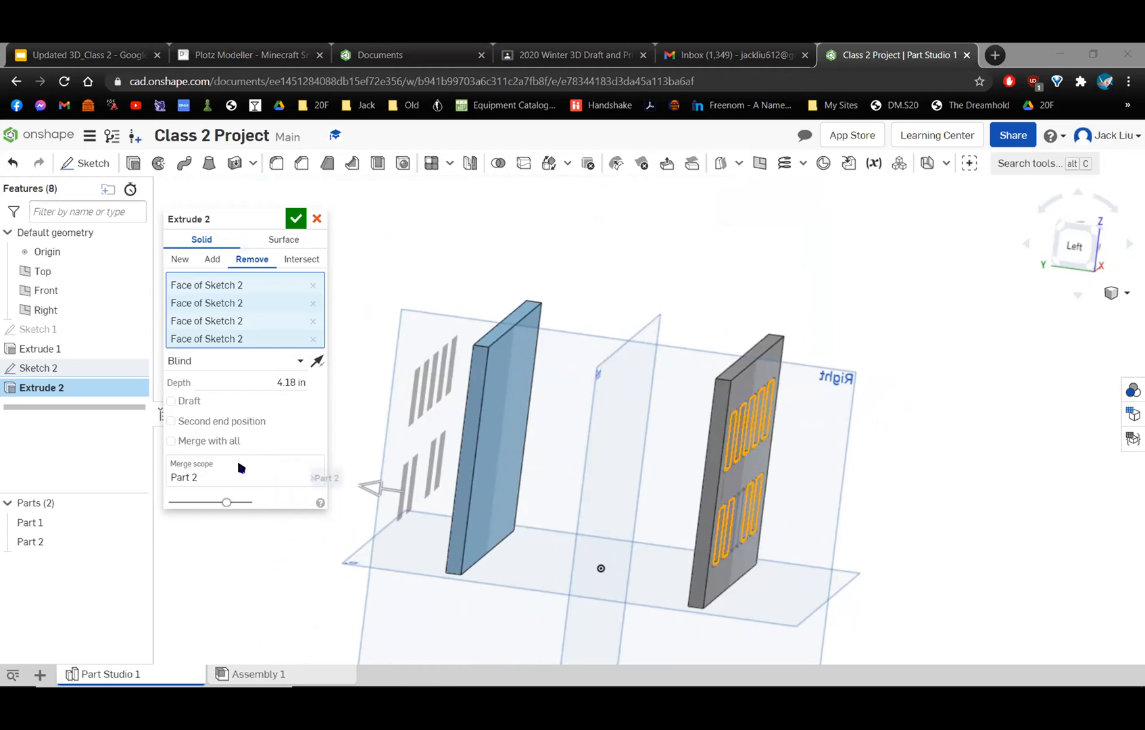
left_click(202, 473)
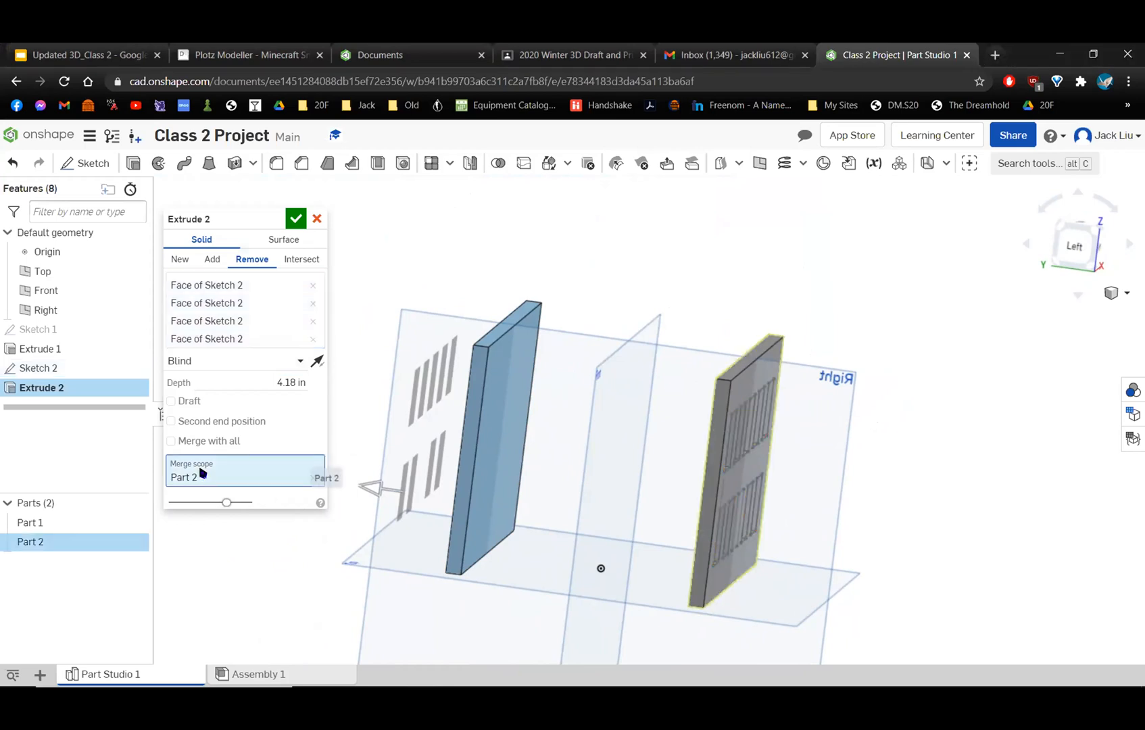
left_click(491, 439)
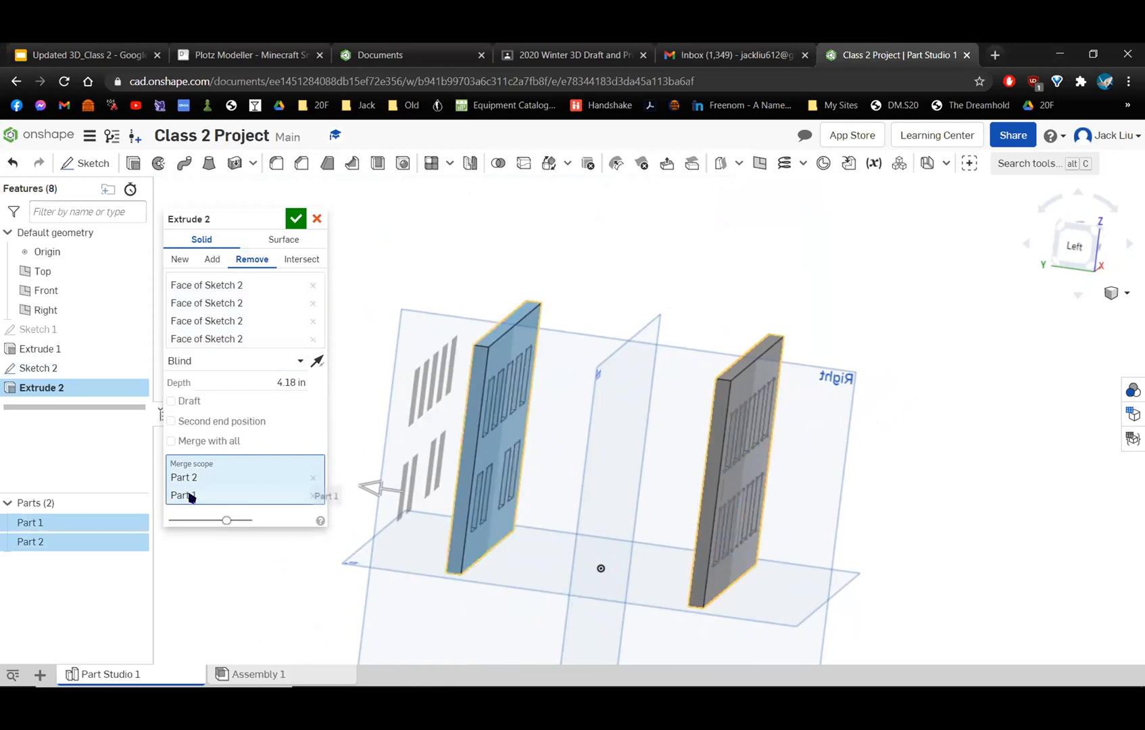
scroll(481, 488, "up", 6)
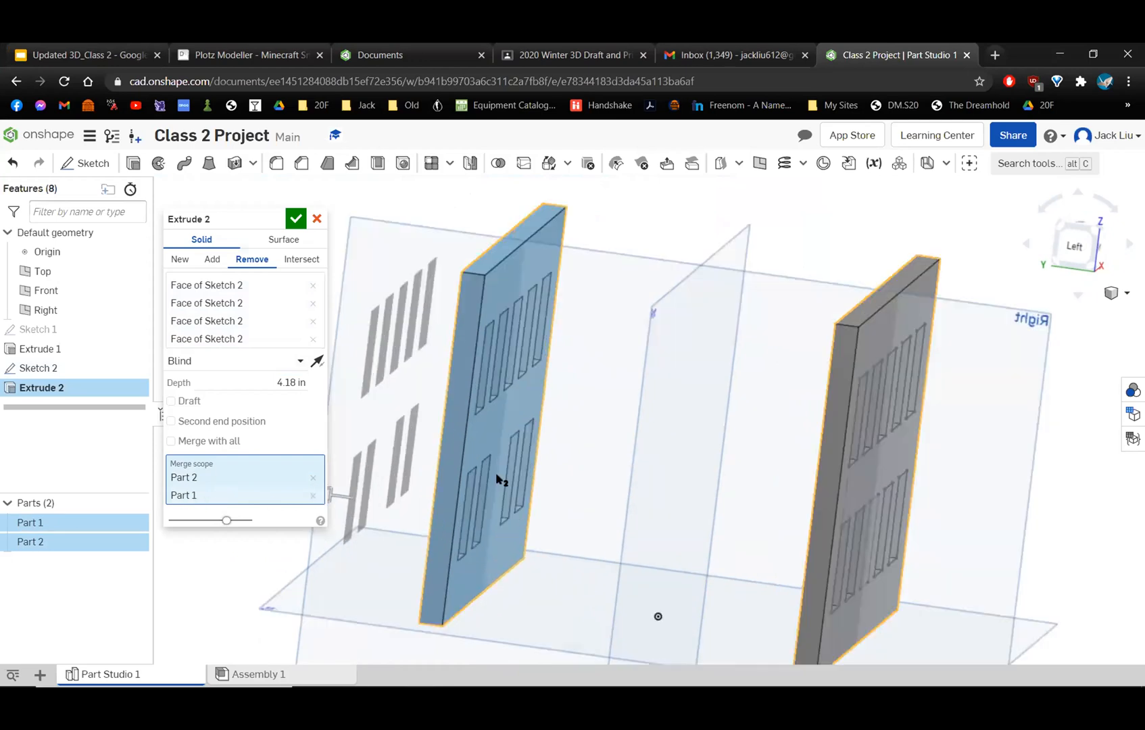
mouse_move(508, 484)
right_mouse_down()
mouse_move(529, 499)
mouse_move(555, 493)
mouse_move(498, 464)
mouse_move(491, 487)
right_mouse_up()
scroll(494, 488, "down", 6)
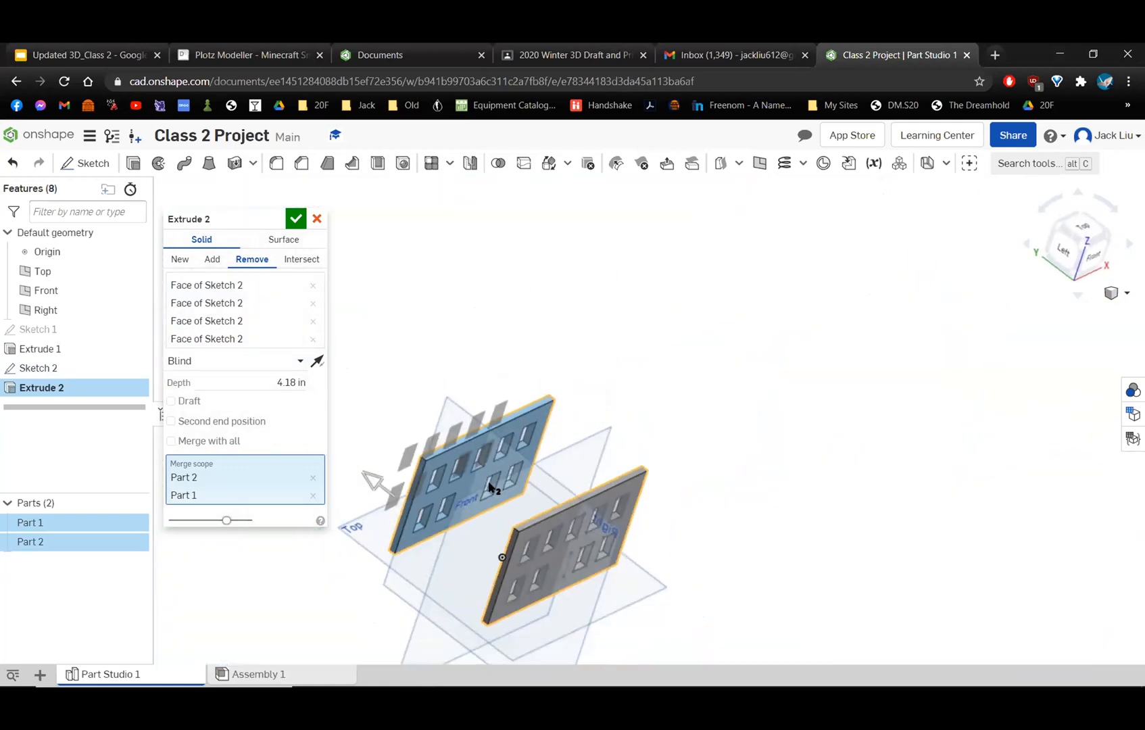
middle_click_drag(491, 488, 530, 441)
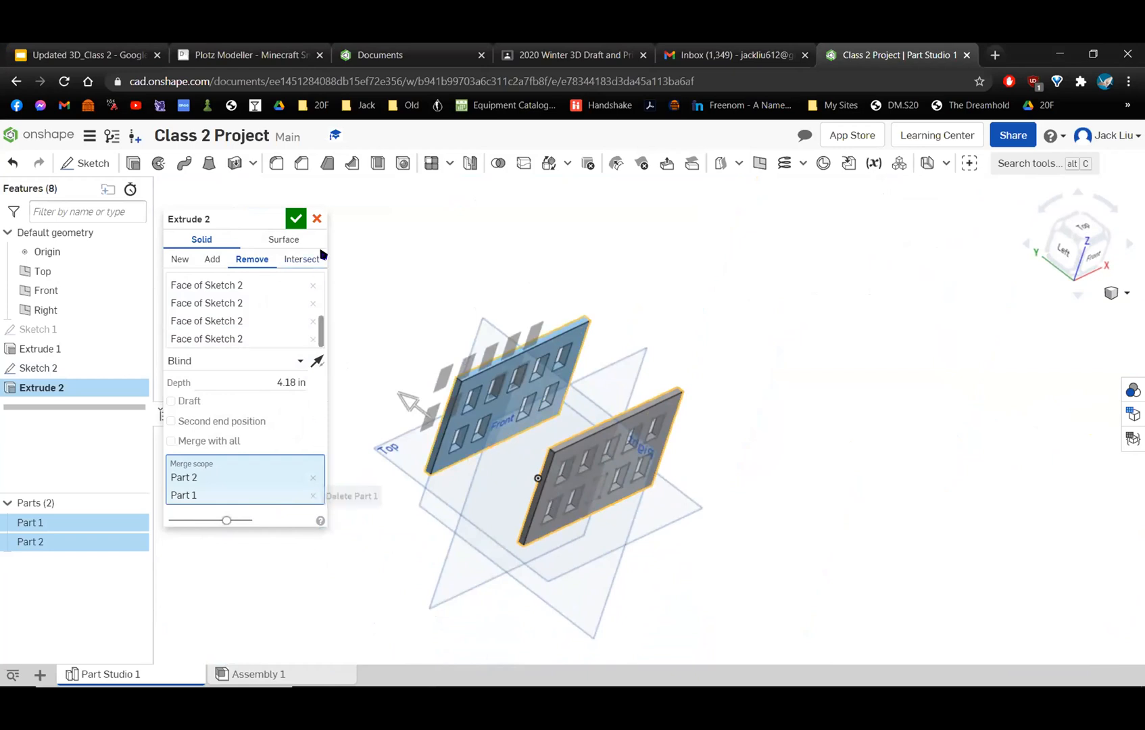
key("Escape")
scroll(676, 480, "up", 5)
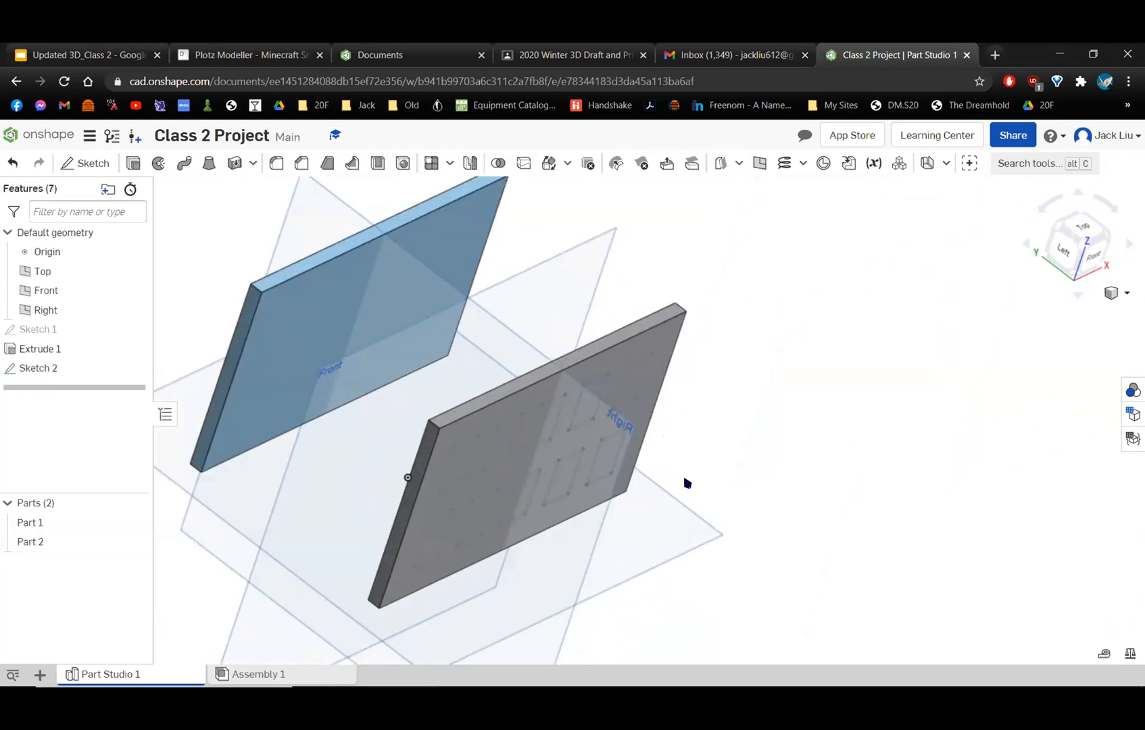
key("alt+Tab")
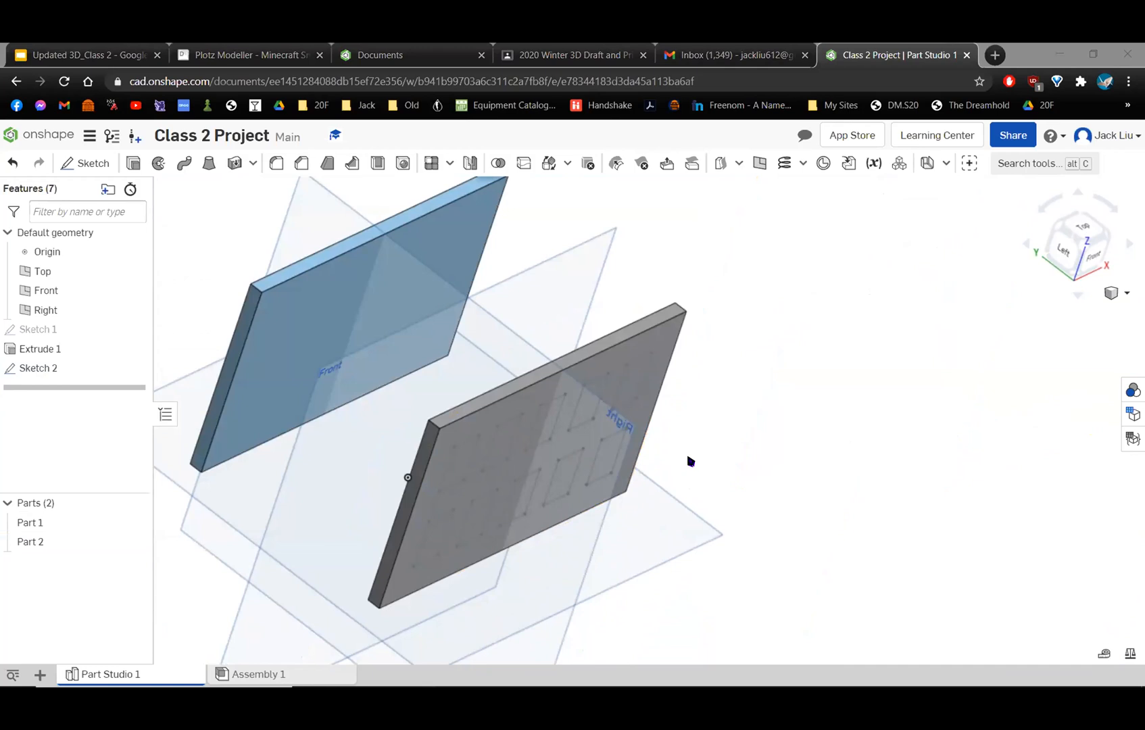
Start a new Extrude and select nine window regions on the front wall, leaving out the middle one in the lower row.
right_click_drag(628, 307, 484, 268)
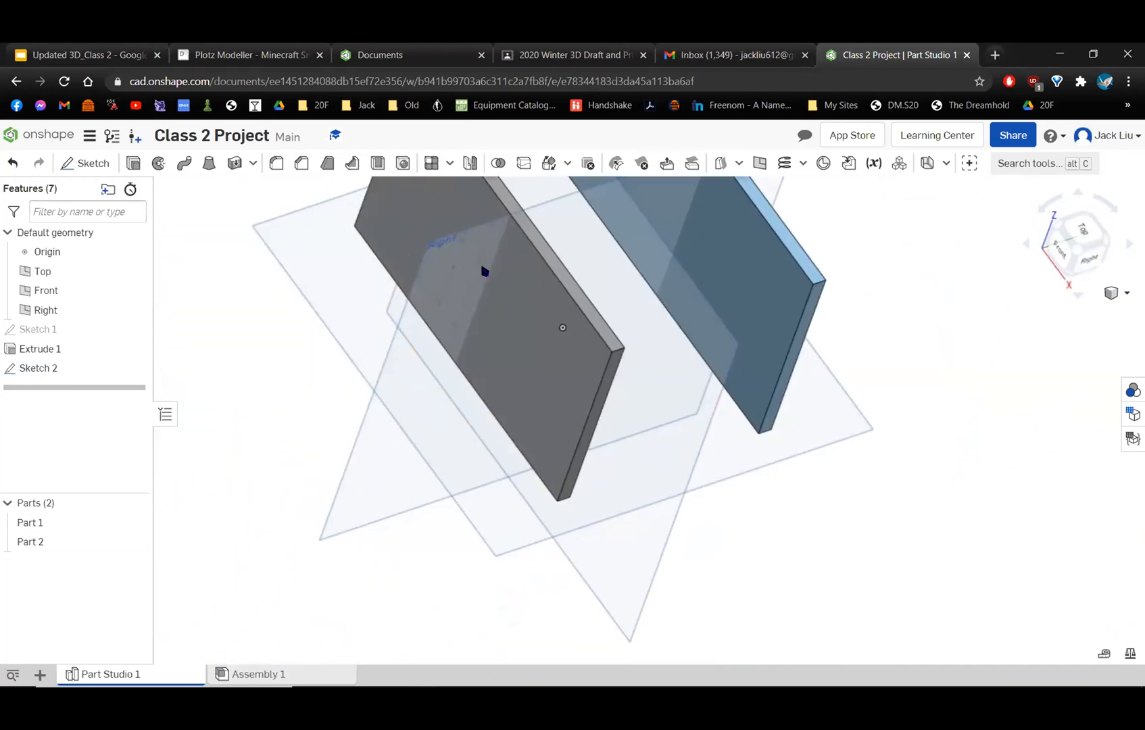
left_click(1072, 252)
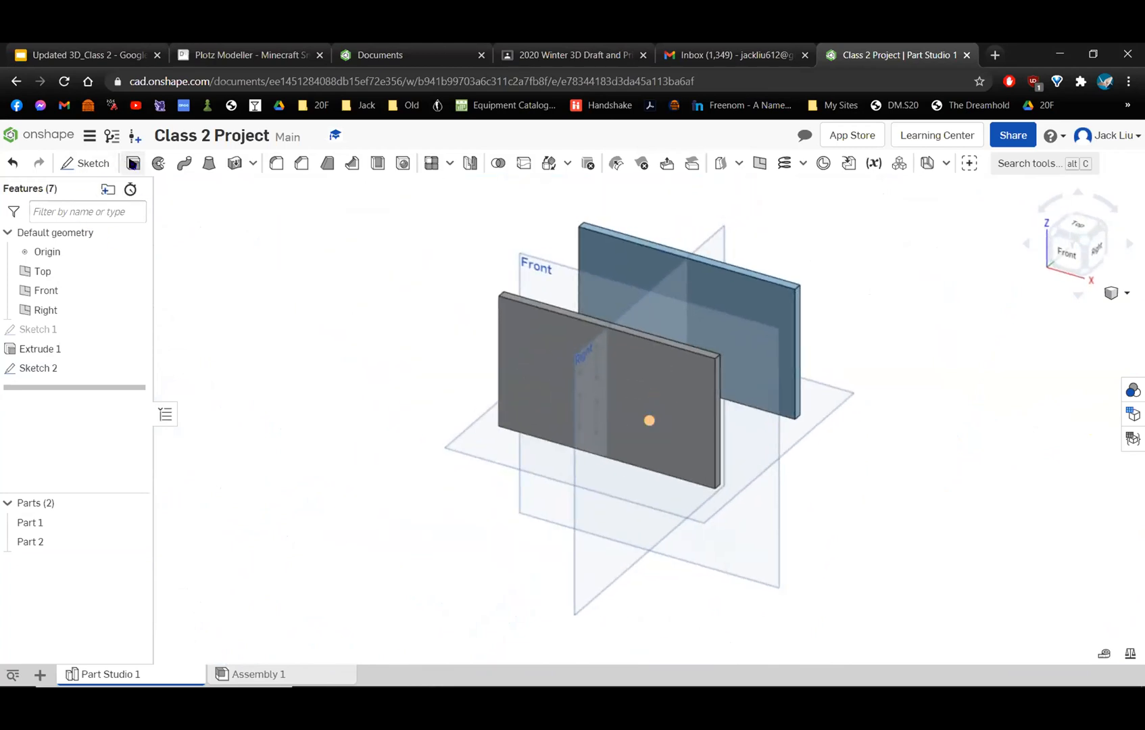
key("shift+e")
scroll(458, 345, "up", 10)
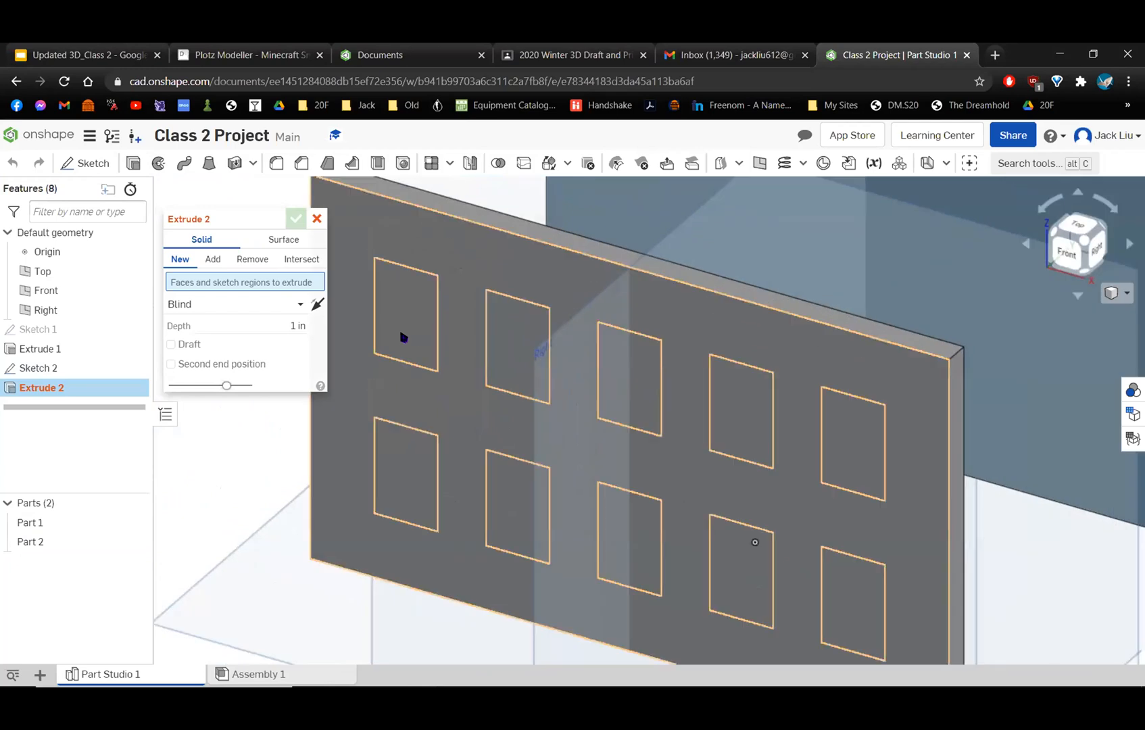
left_click(406, 491)
left_click(511, 506)
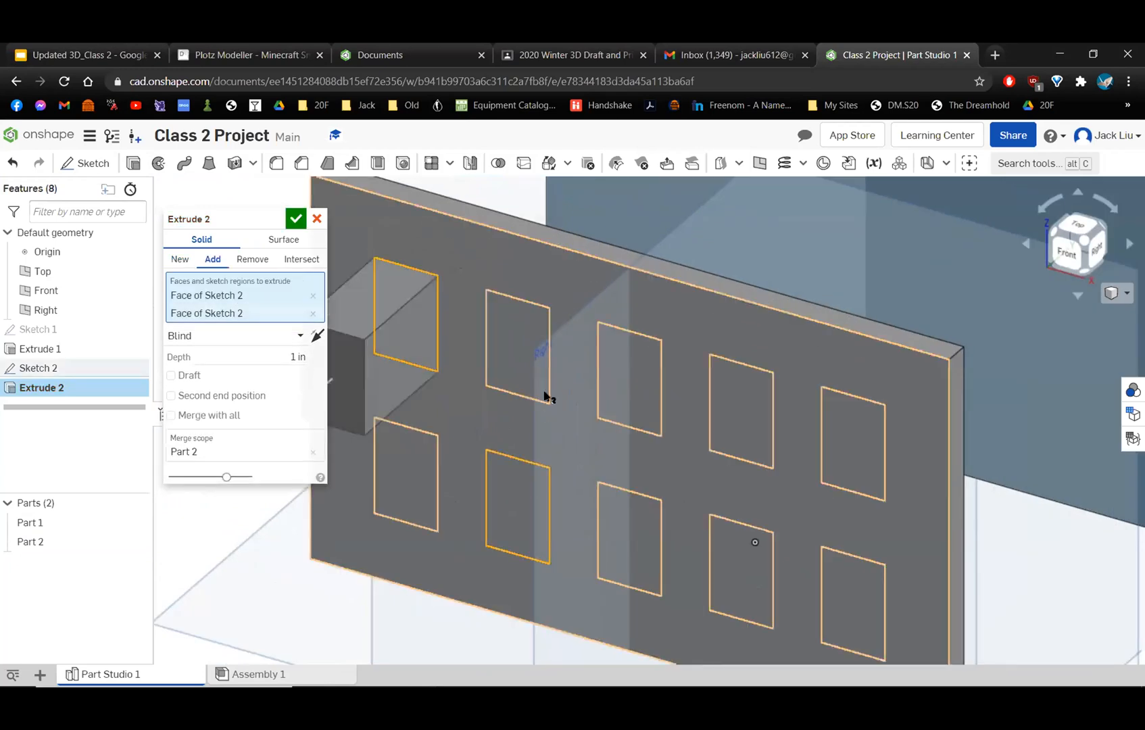
left_click(532, 364)
left_click(621, 403)
scroll(518, 327, "up", 3)
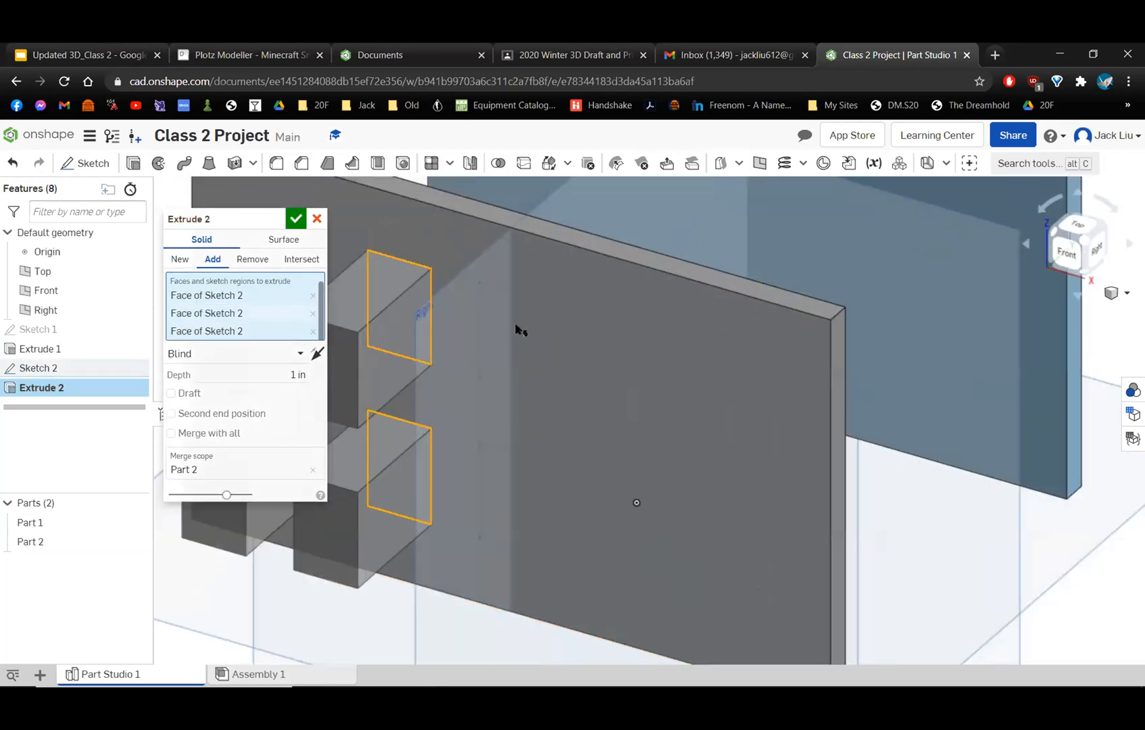
scroll(556, 328, "up", 3)
middle_click_drag(557, 329, 537, 318)
left_click(463, 318)
left_click(573, 352)
left_click(577, 518)
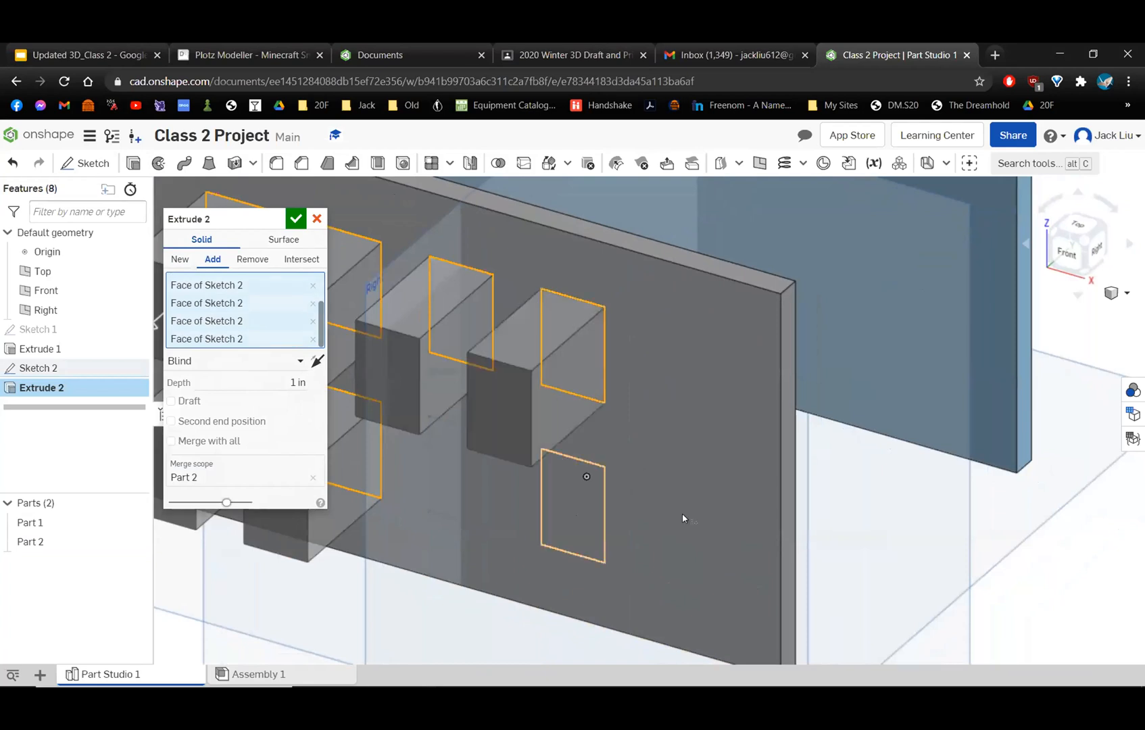
left_click(683, 382)
scroll(583, 422, "down", 4)
scroll(573, 420, "up", 2)
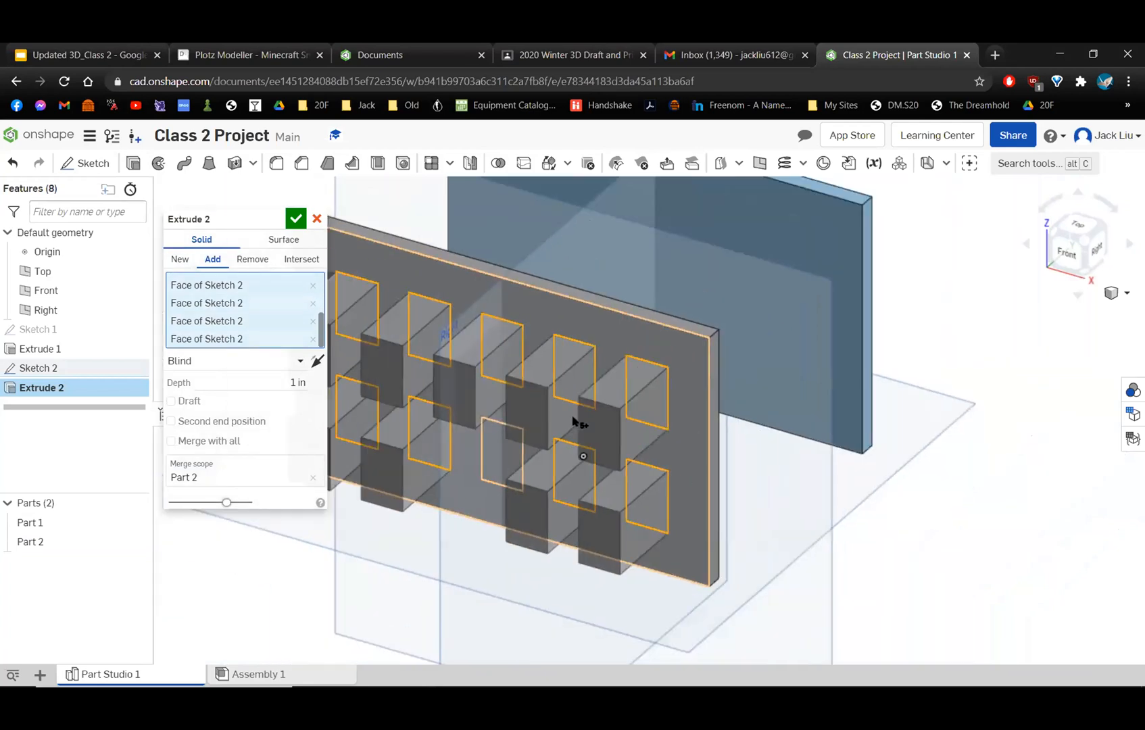
scroll(560, 414, "down", 3)
Switch the window extrusion to Remove to cut the selected openings through the front wall.
right_click_drag(541, 402, 444, 345)
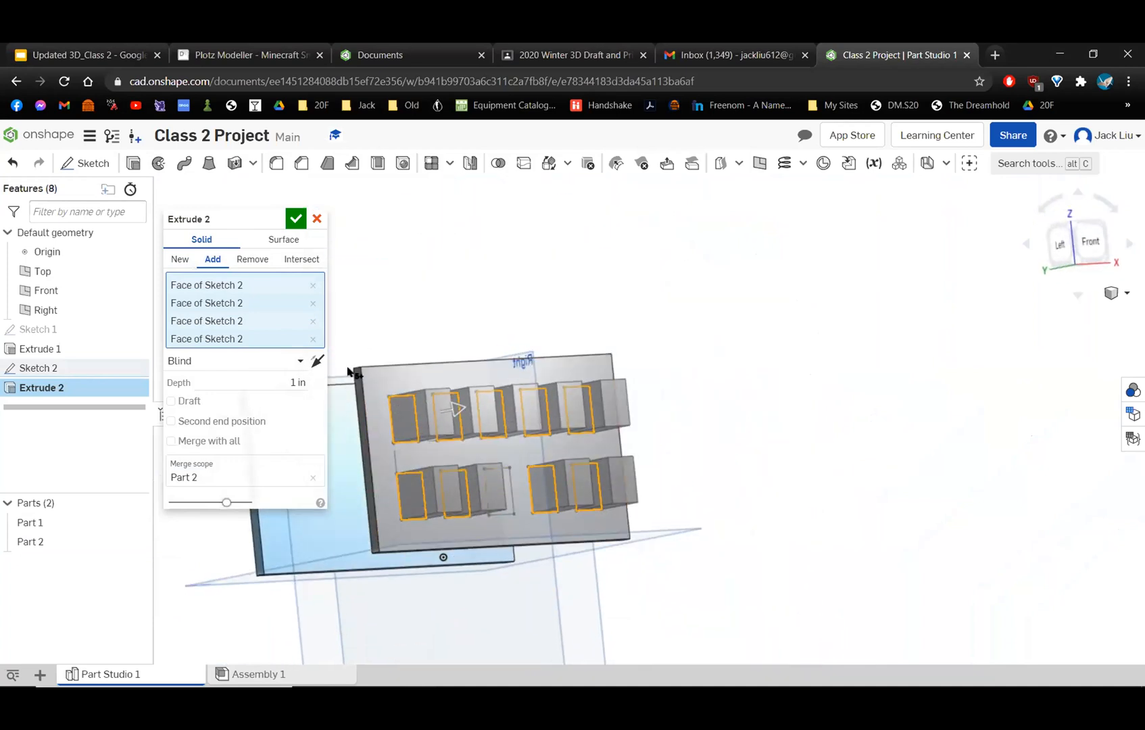
left_click(241, 260)
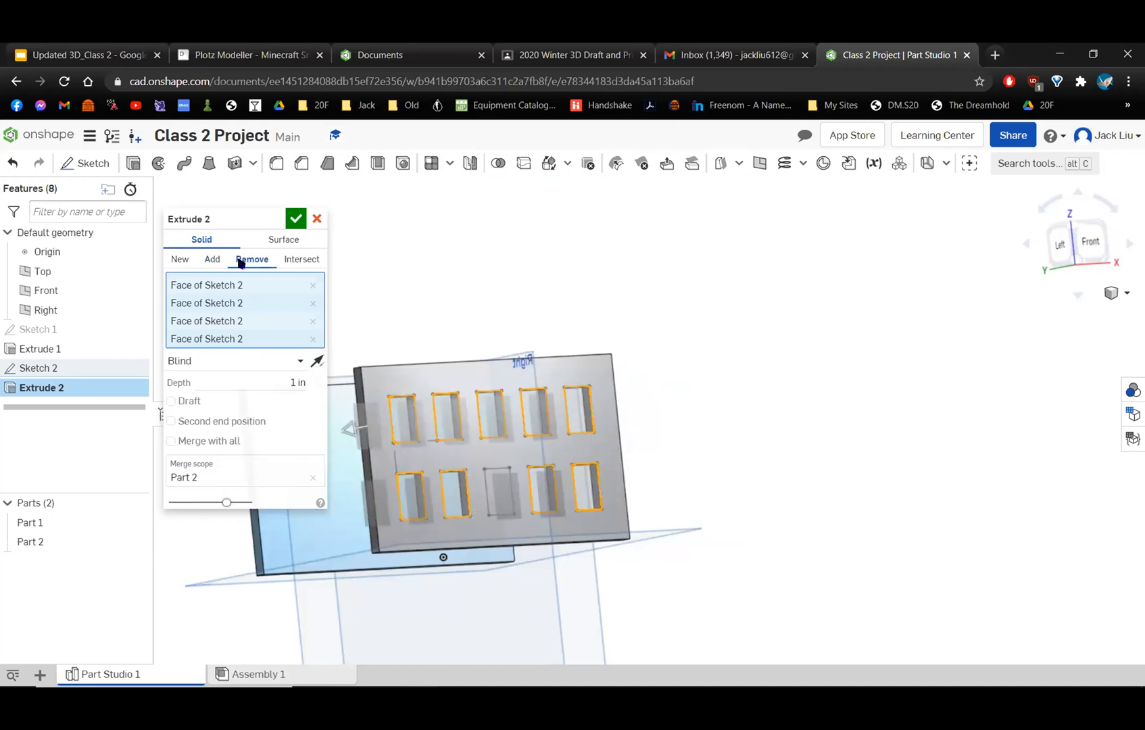
right_click_drag(481, 429, 535, 371)
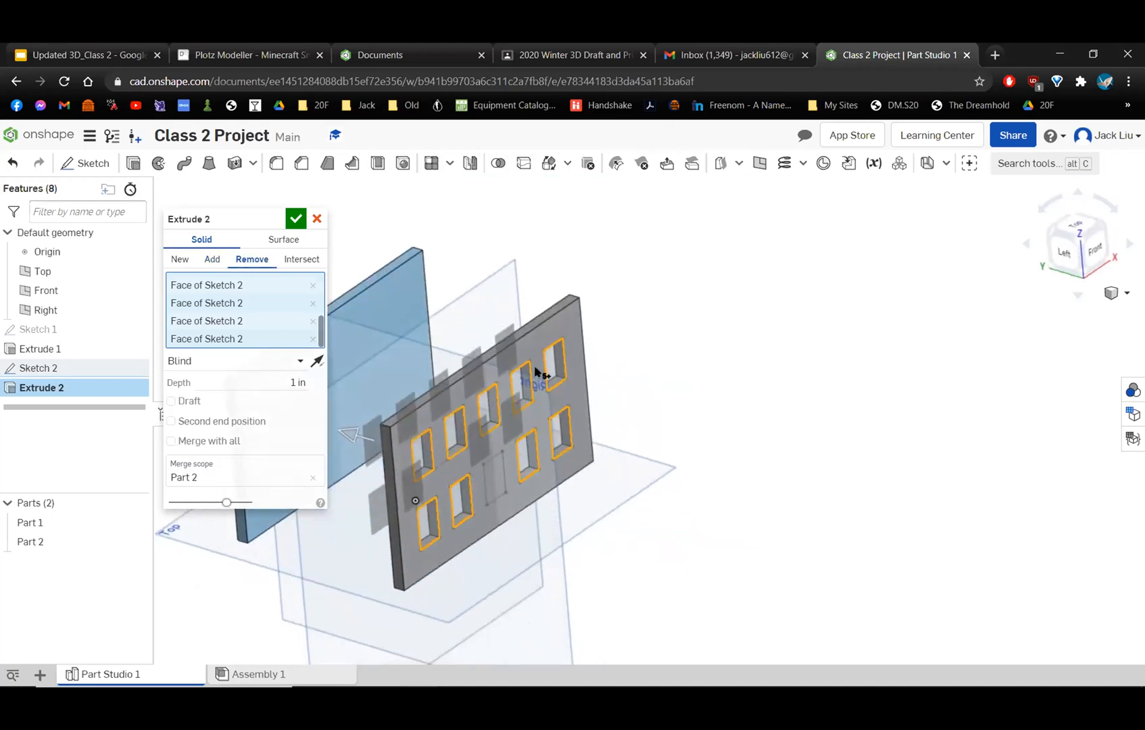
scroll(534, 490, "up", 4)
scroll(497, 540, "down", 6)
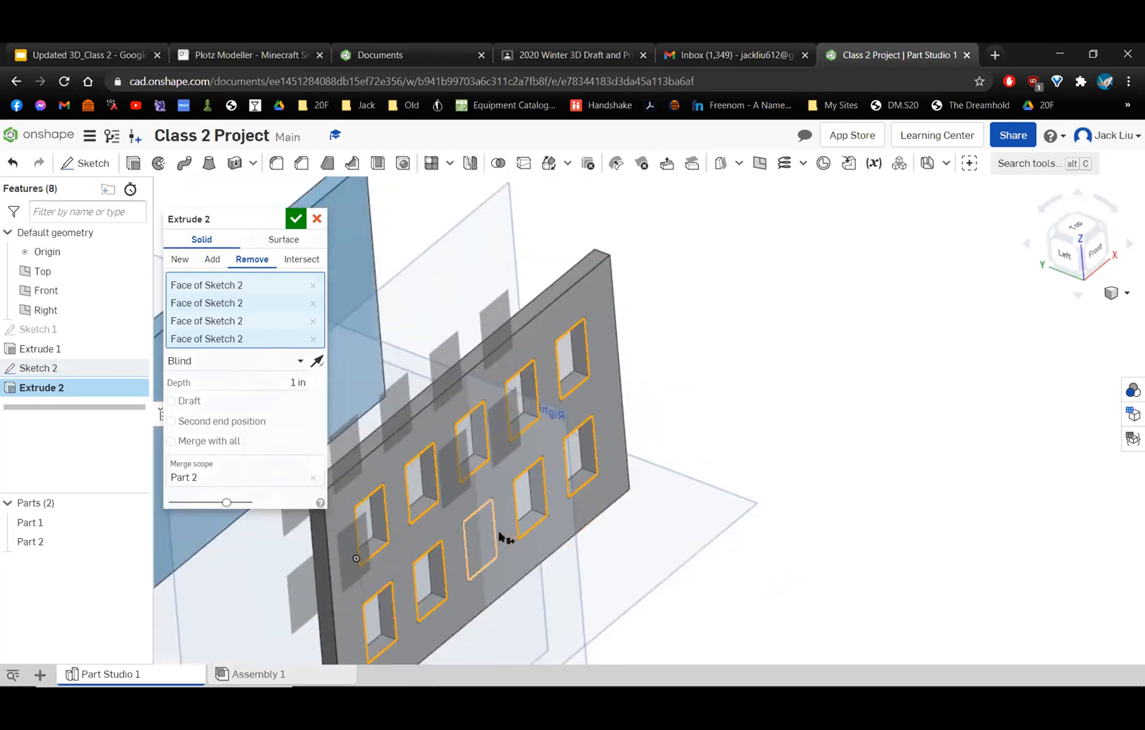
Extend the window cut's depth to 5.16 in, past the back wall.
key("f")
left_click_drag(558, 456, 406, 404)
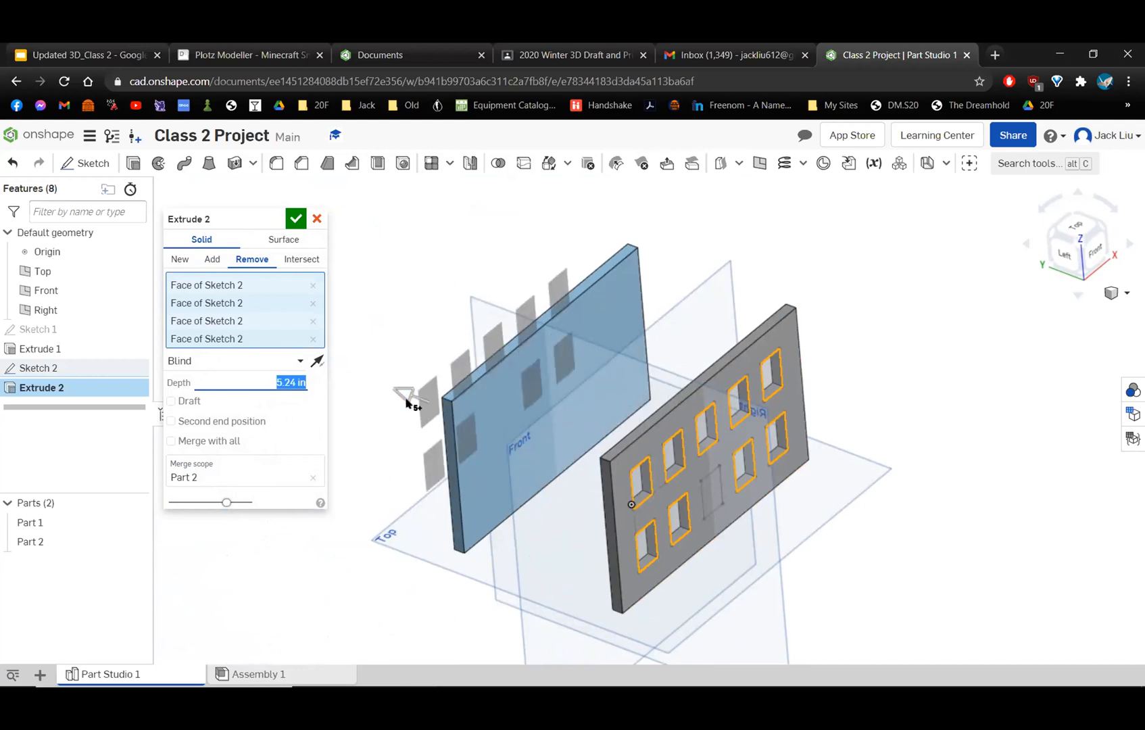
right_click_drag(470, 462, 349, 372)
left_click_drag(495, 408, 355, 351)
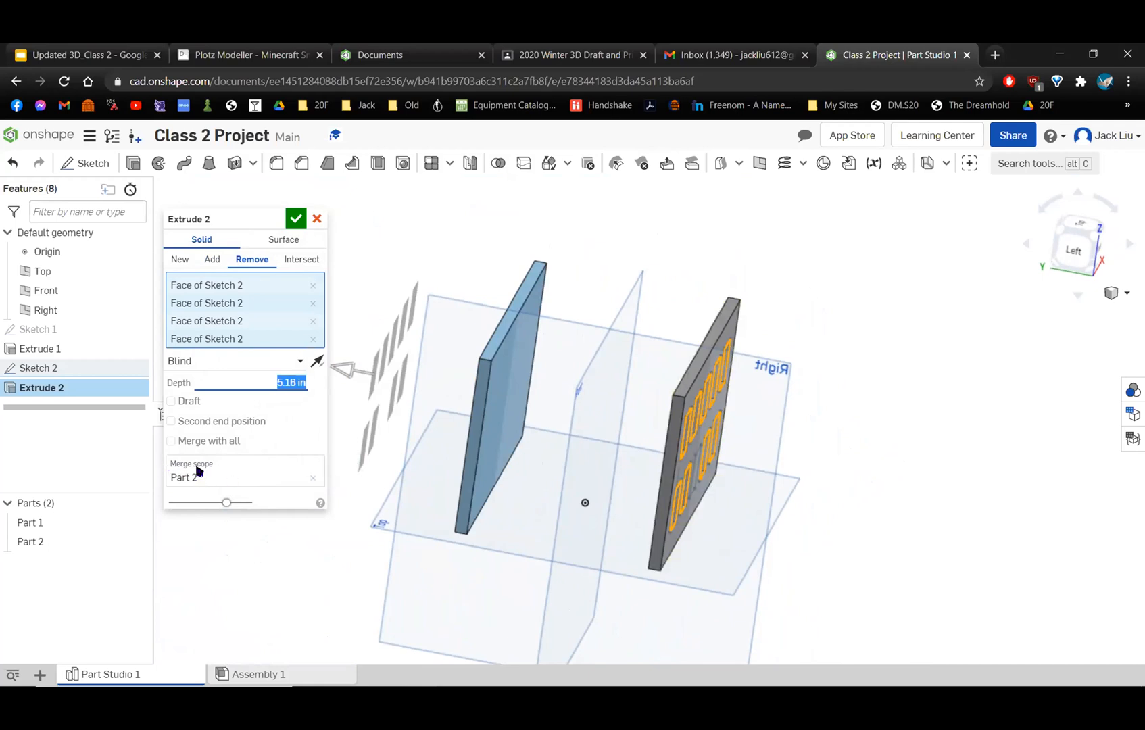
Add the back wall to the merge scope of the window cut and inspect the openings in both walls.
left_click(223, 482)
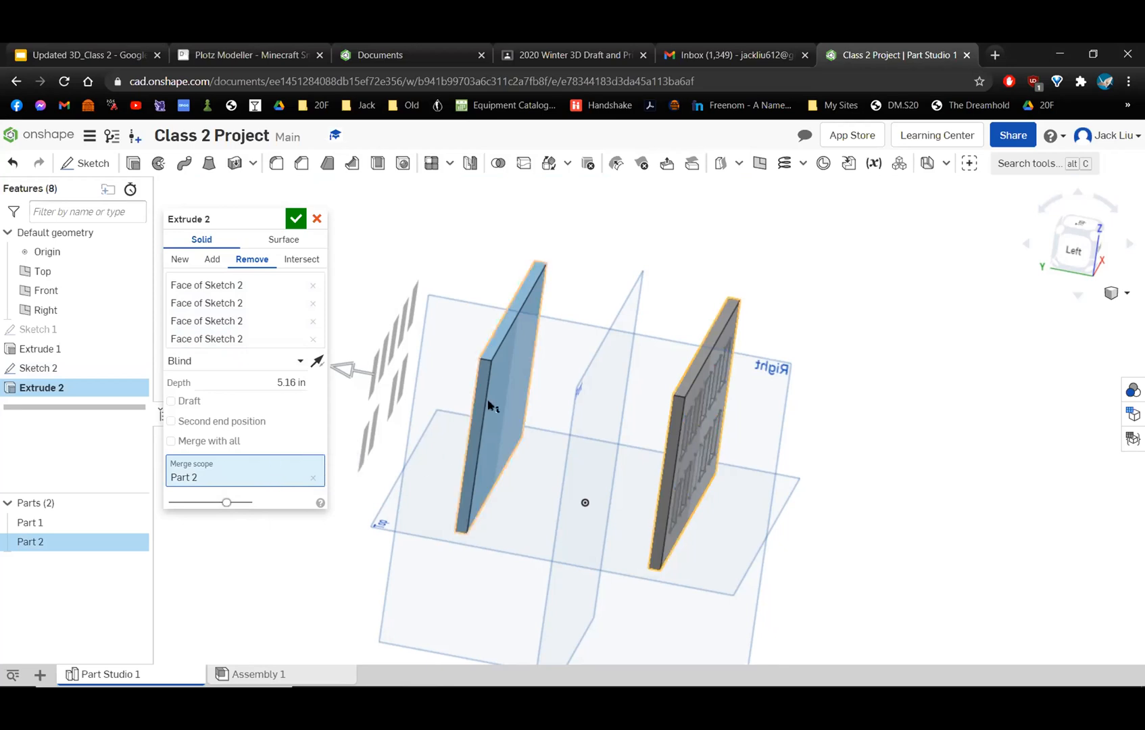
left_click(512, 367)
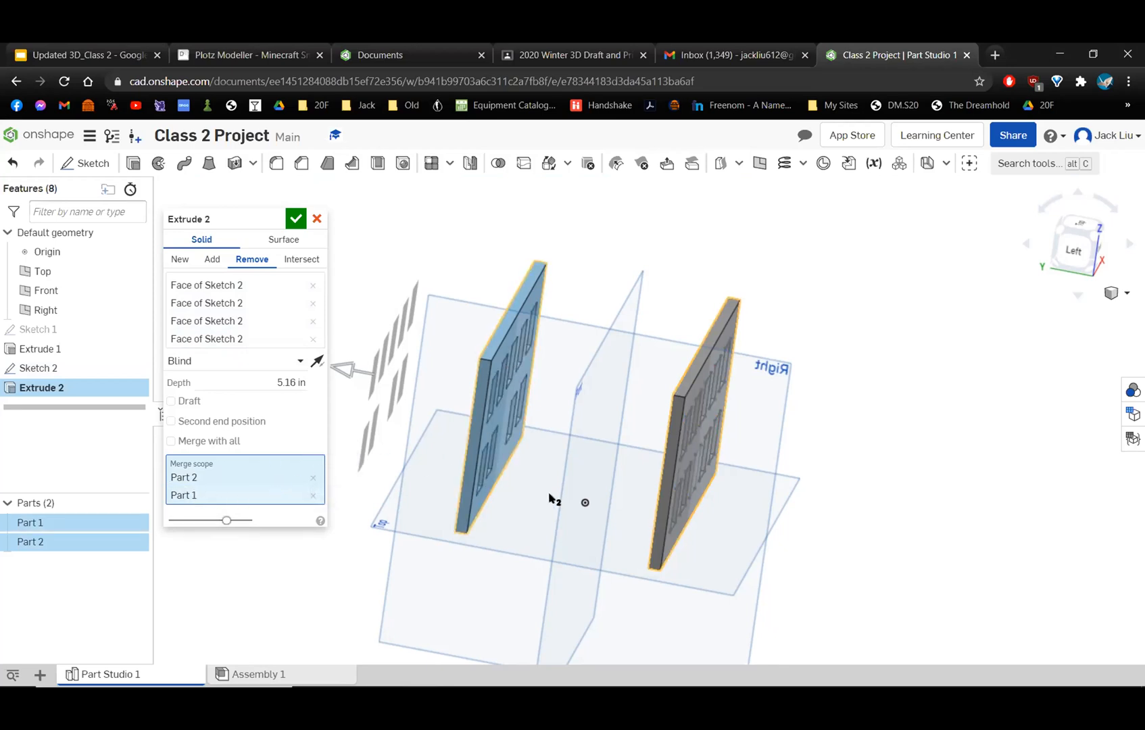
scroll(578, 453, "up", 2)
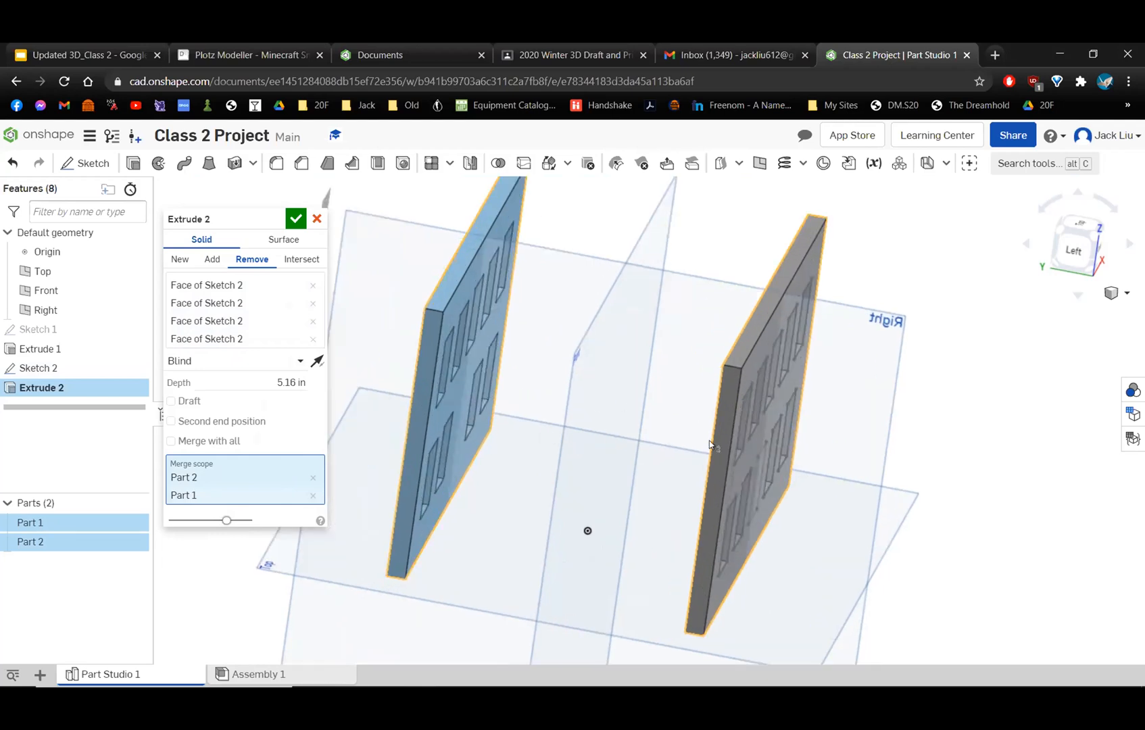
scroll(722, 506, "down", 2)
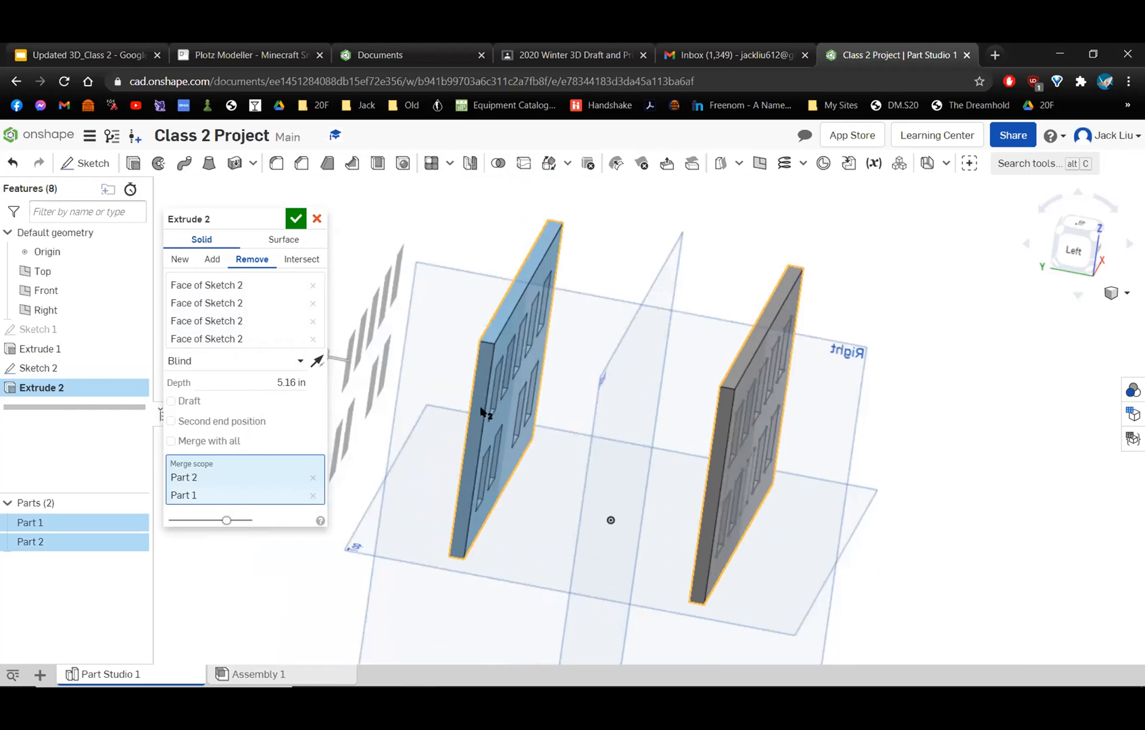
right_click_drag(554, 363, 440, 481)
right_click_drag(473, 424, 425, 460)
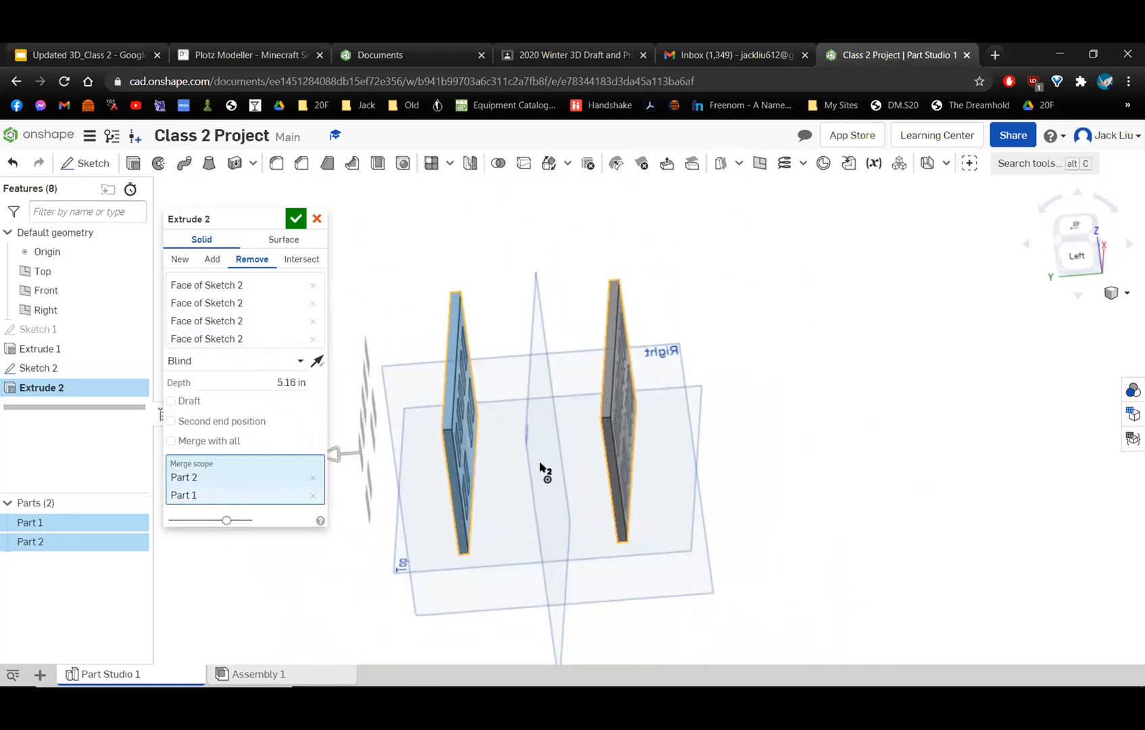
Shorten the window cut's depth to 1.62 in so it ends between the two walls.
scroll(481, 453, "up", 3)
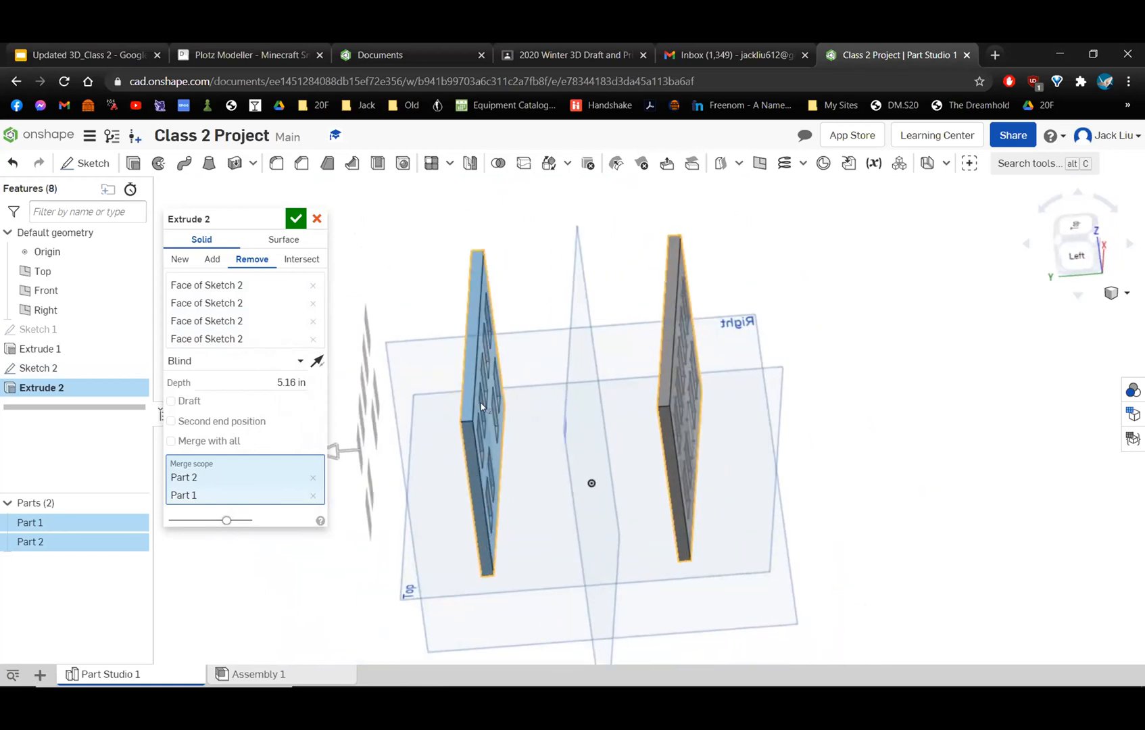
left_click_drag(357, 463, 526, 450)
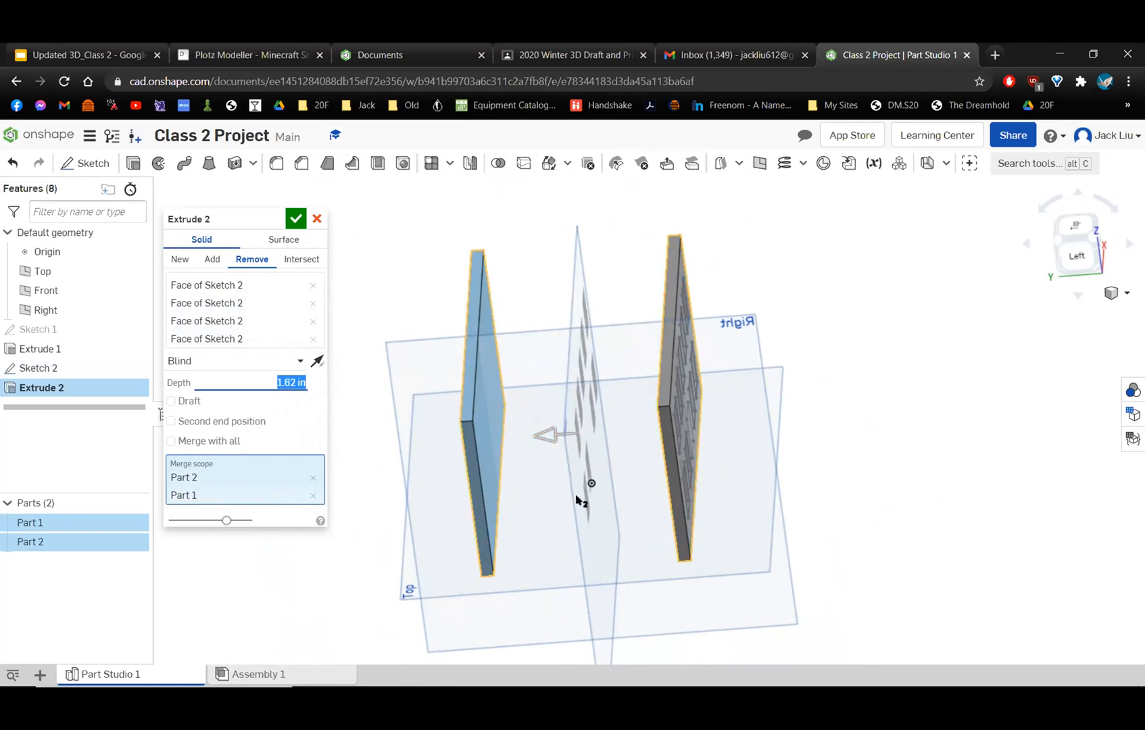
right_click_drag(590, 478, 611, 363)
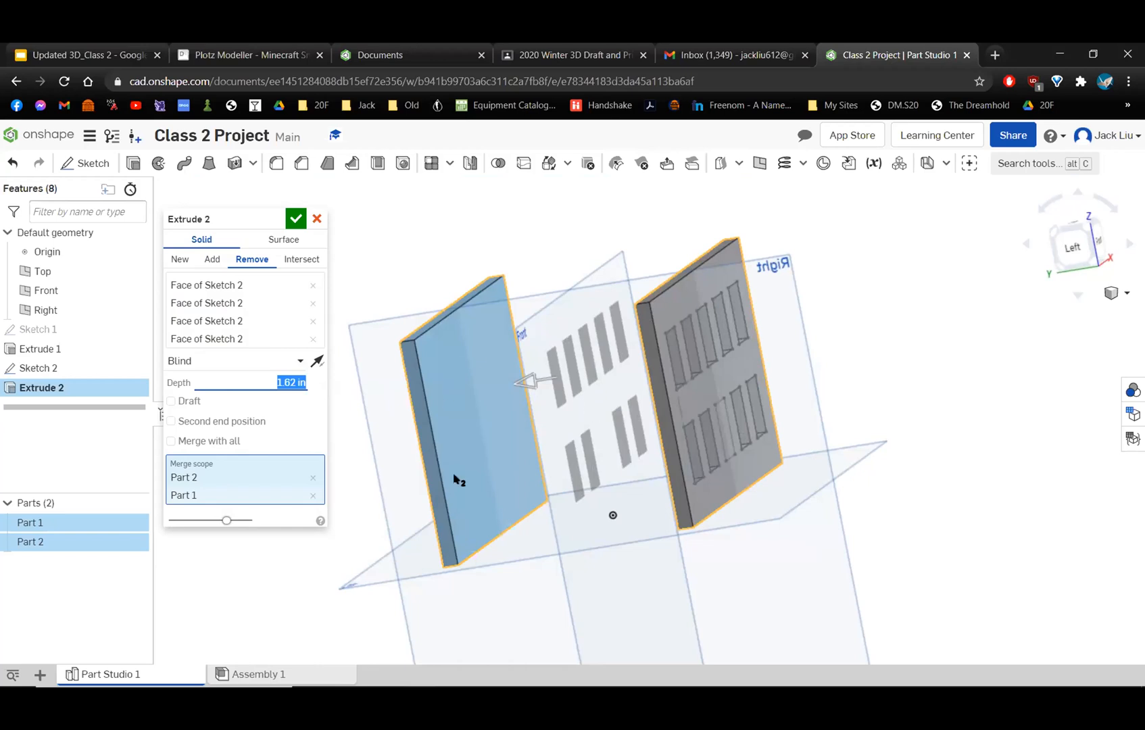
Set the window cut's depth to 3.55 in so it reaches through the back wall, and accept the extrude.
left_click_drag(517, 380, 391, 405)
left_click_drag(489, 388, 403, 437)
right_click_drag(562, 473, 524, 470)
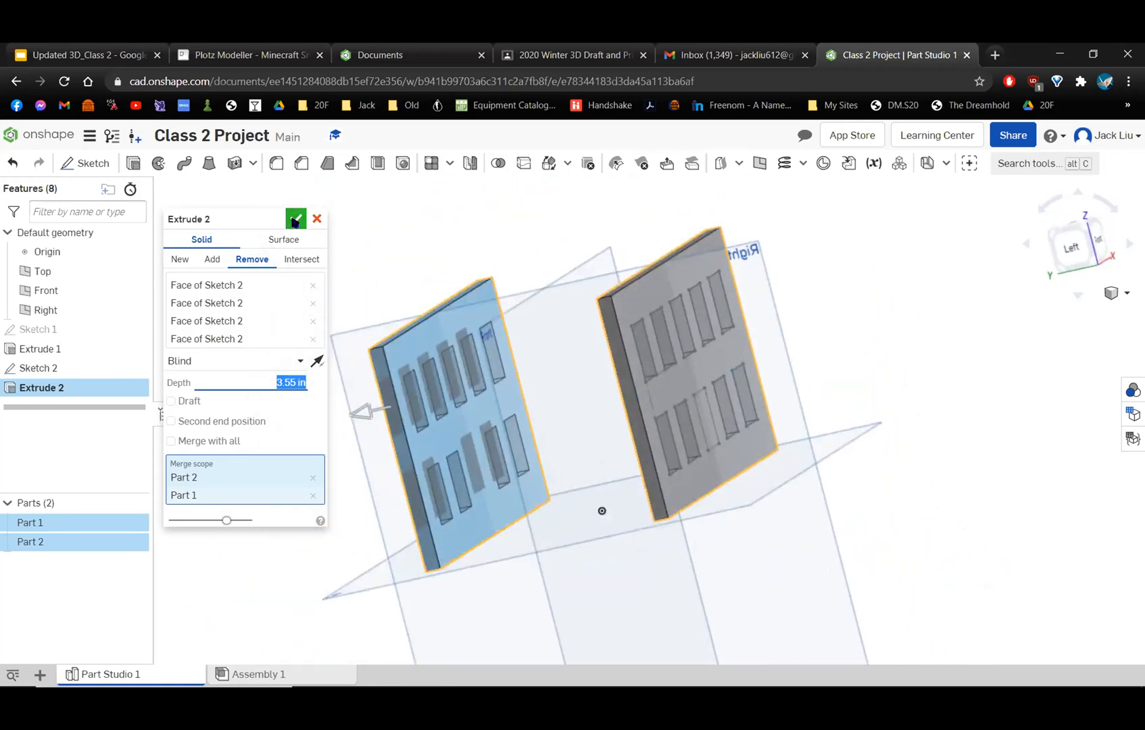
left_click(295, 220)
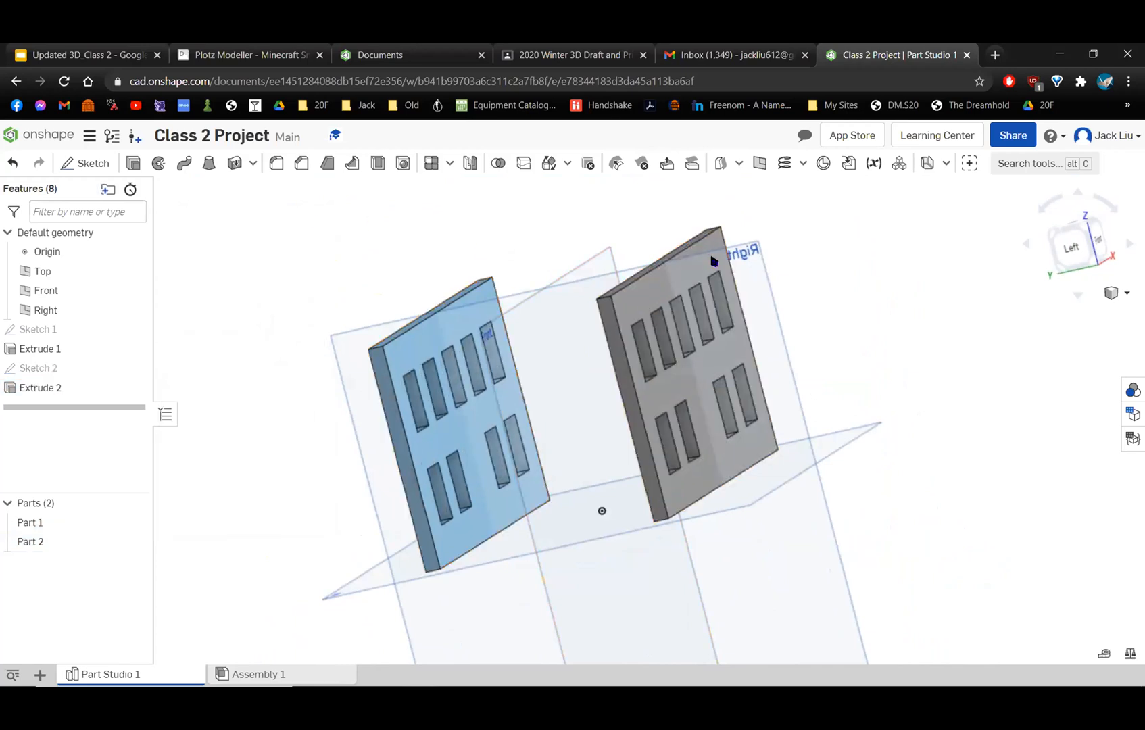
Examine the window openings in both walls from behind, from above and at an angle from the front.
left_click(1077, 223)
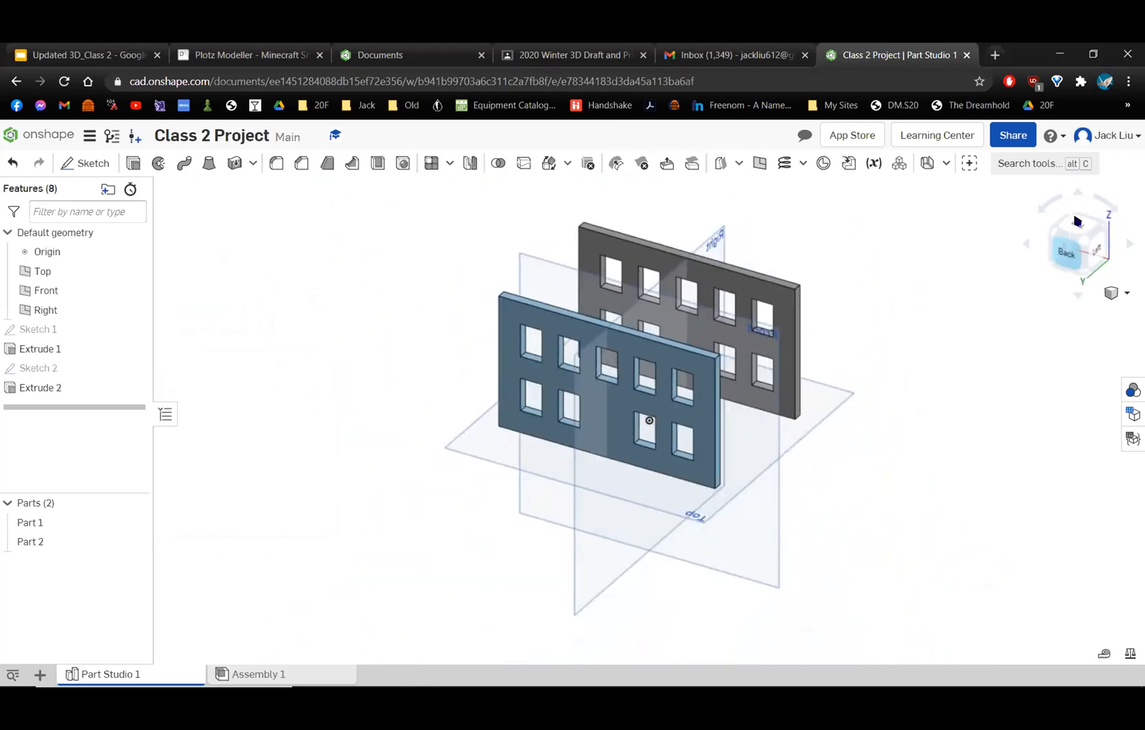
left_click(1077, 223)
left_click(1115, 293)
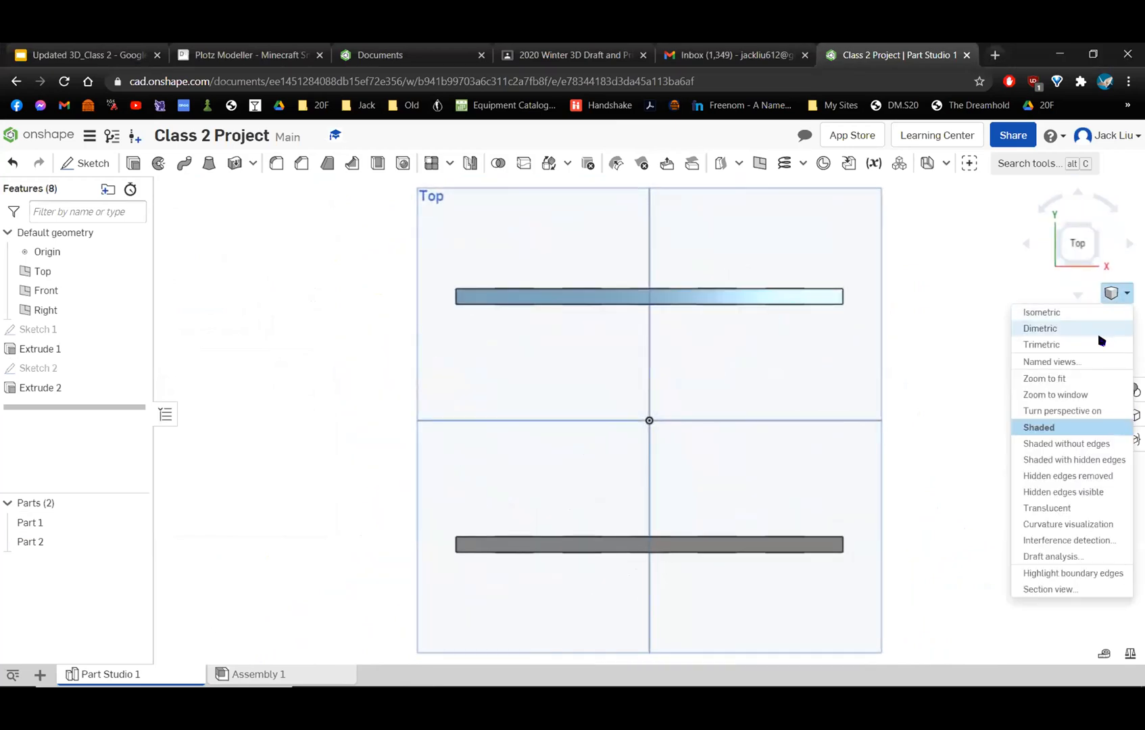
left_click(1101, 344)
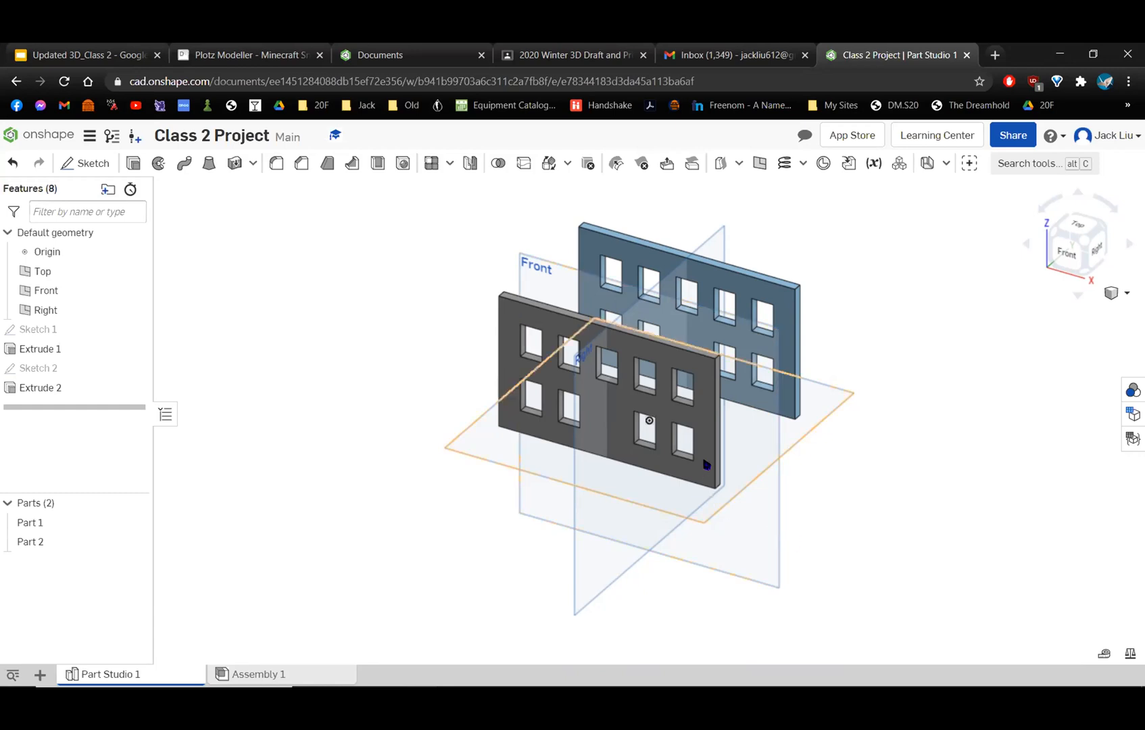
scroll(709, 463, "up", 2)
scroll(709, 461, "down", 3)
scroll(713, 441, "up", 3)
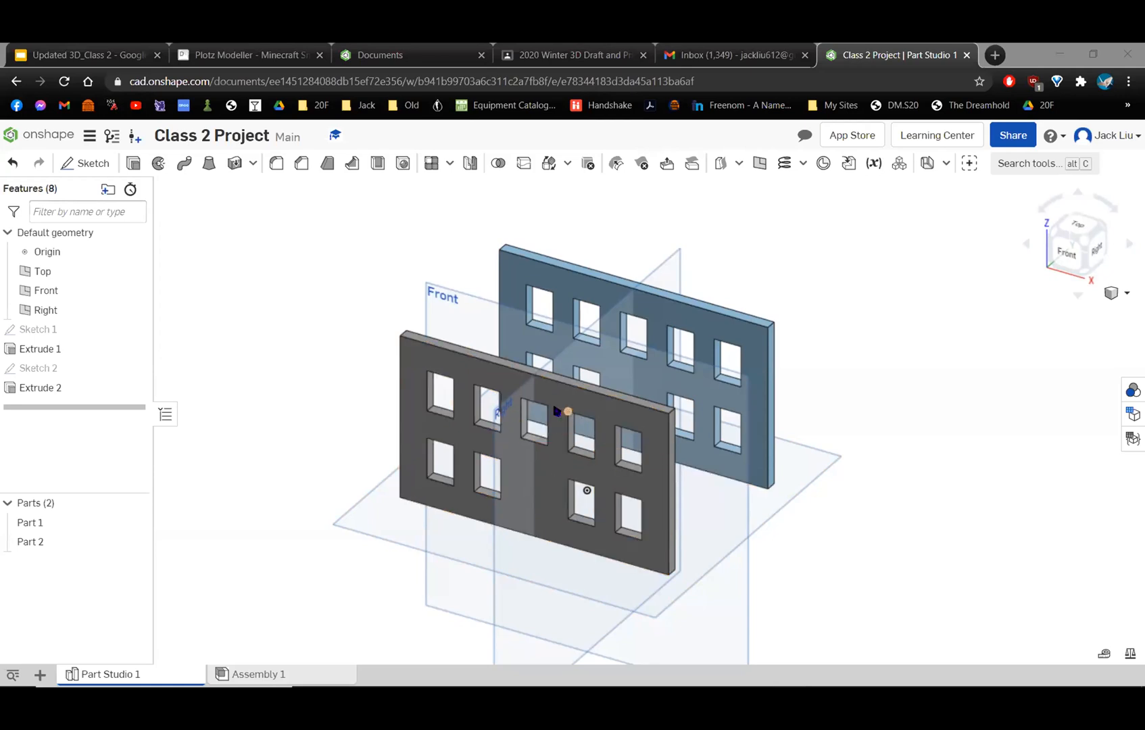
right_click_drag(626, 442, 594, 426)
right_click_drag(744, 460, 757, 498)
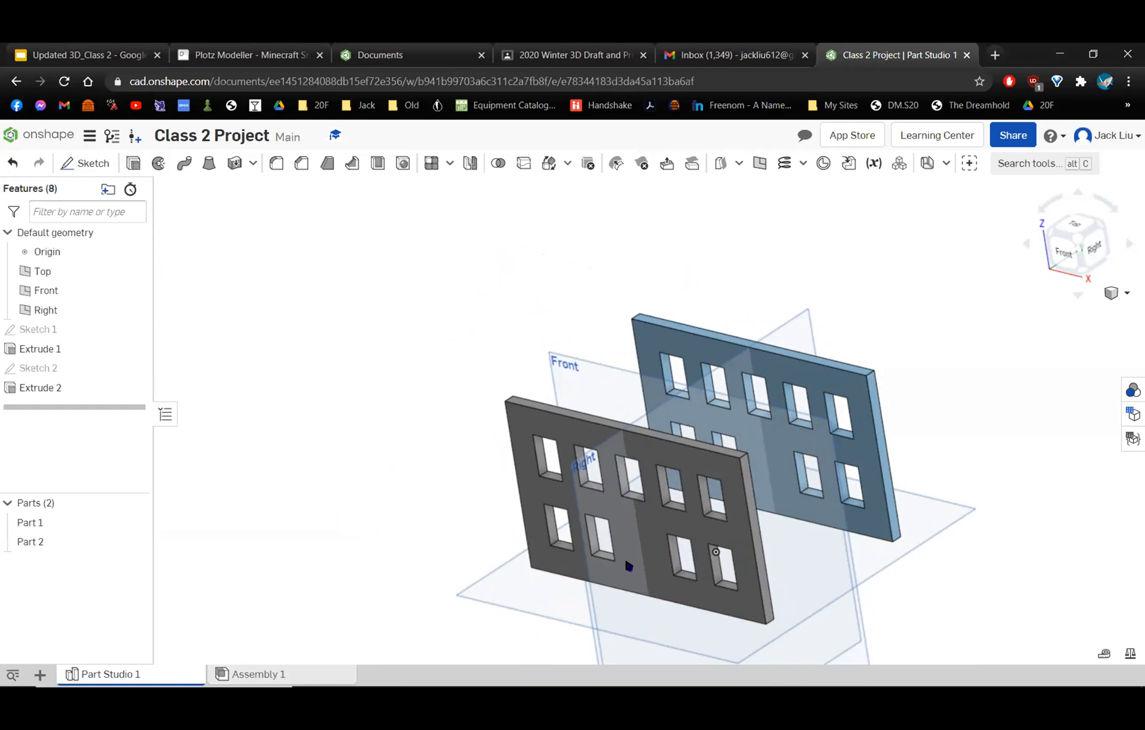
Cut the remaining middle window of Sketch 2's lower row 1 in deep through the front wall with Extrude Remove, and inspect both walls.
right_click_drag(697, 481, 724, 473)
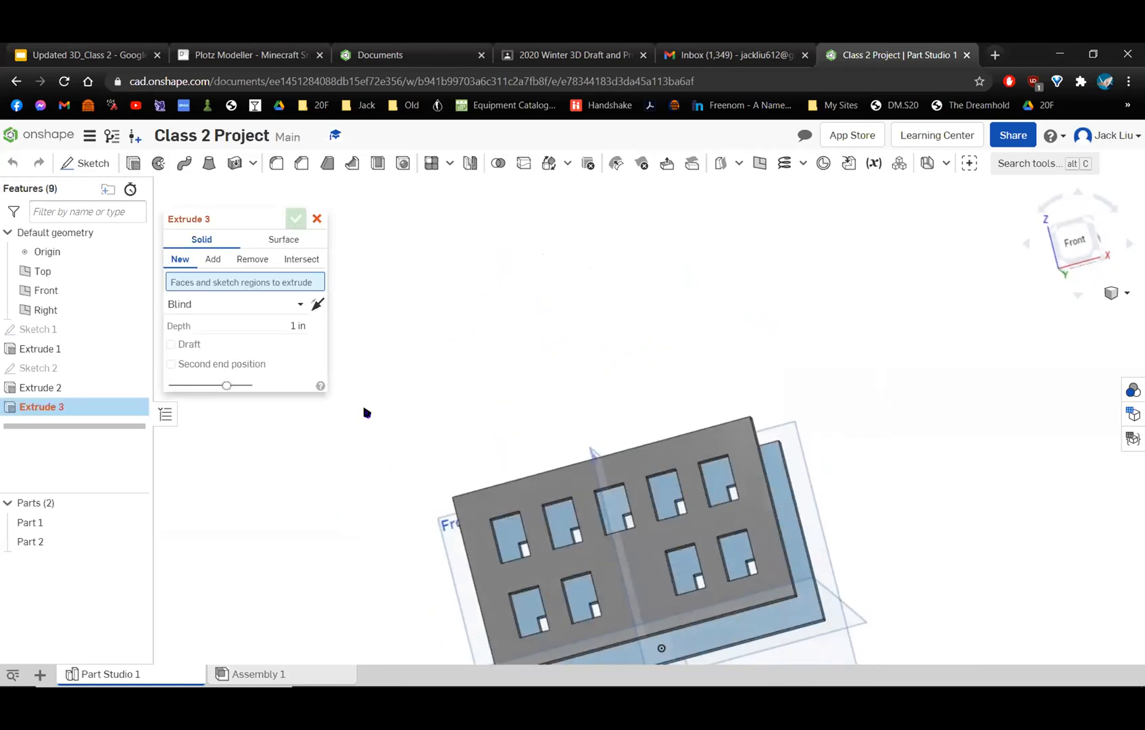
left_click(134, 369)
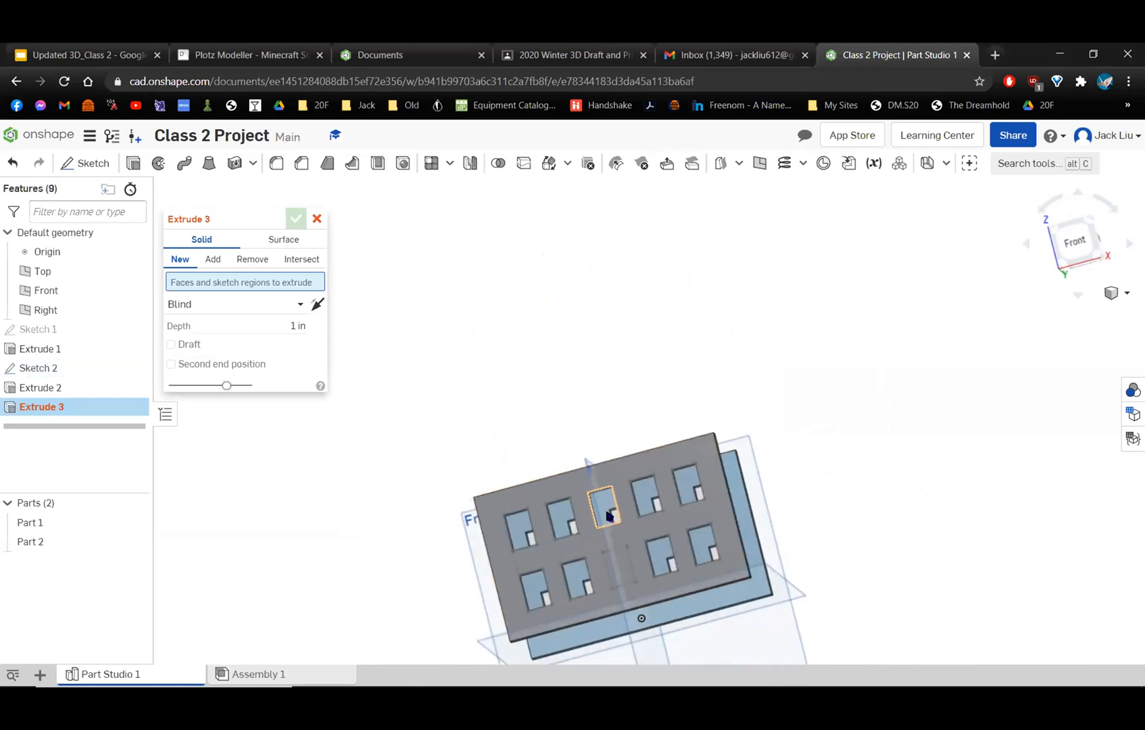
scroll(613, 511, "up", 3)
mouse_move(647, 544)
right_mouse_down()
mouse_move(639, 395)
mouse_move(649, 560)
mouse_move(660, 534)
mouse_move(649, 365)
mouse_move(622, 425)
right_mouse_up()
left_click(616, 425)
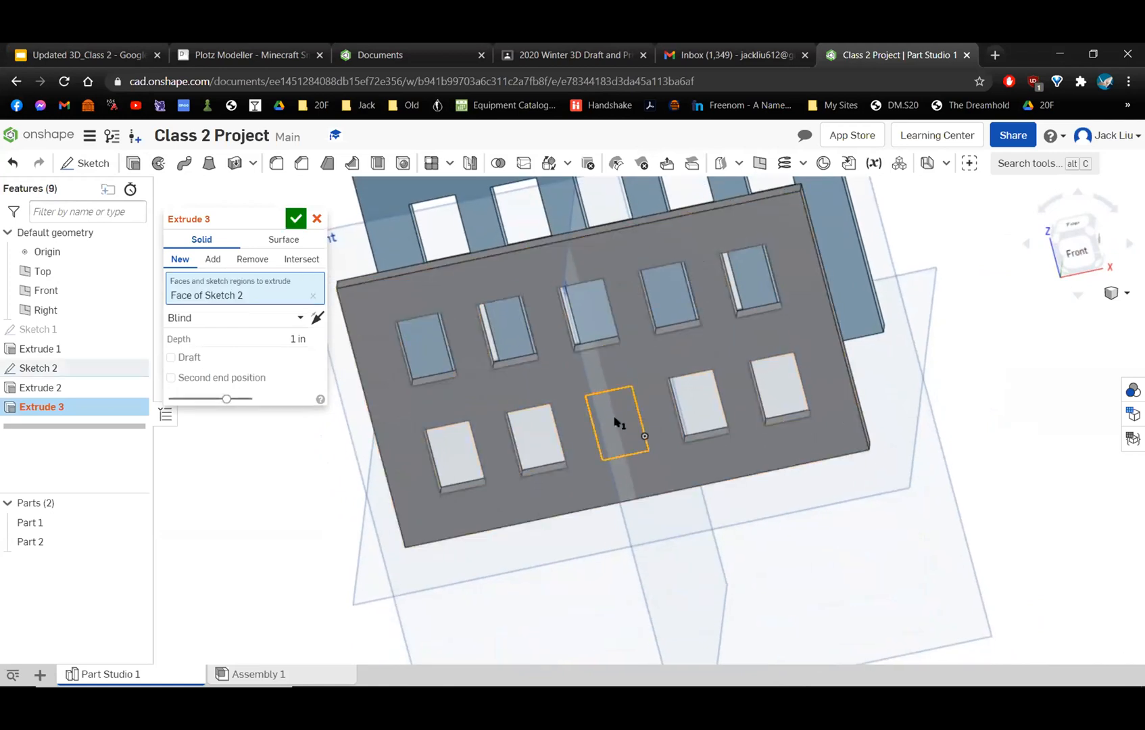
left_click(257, 259)
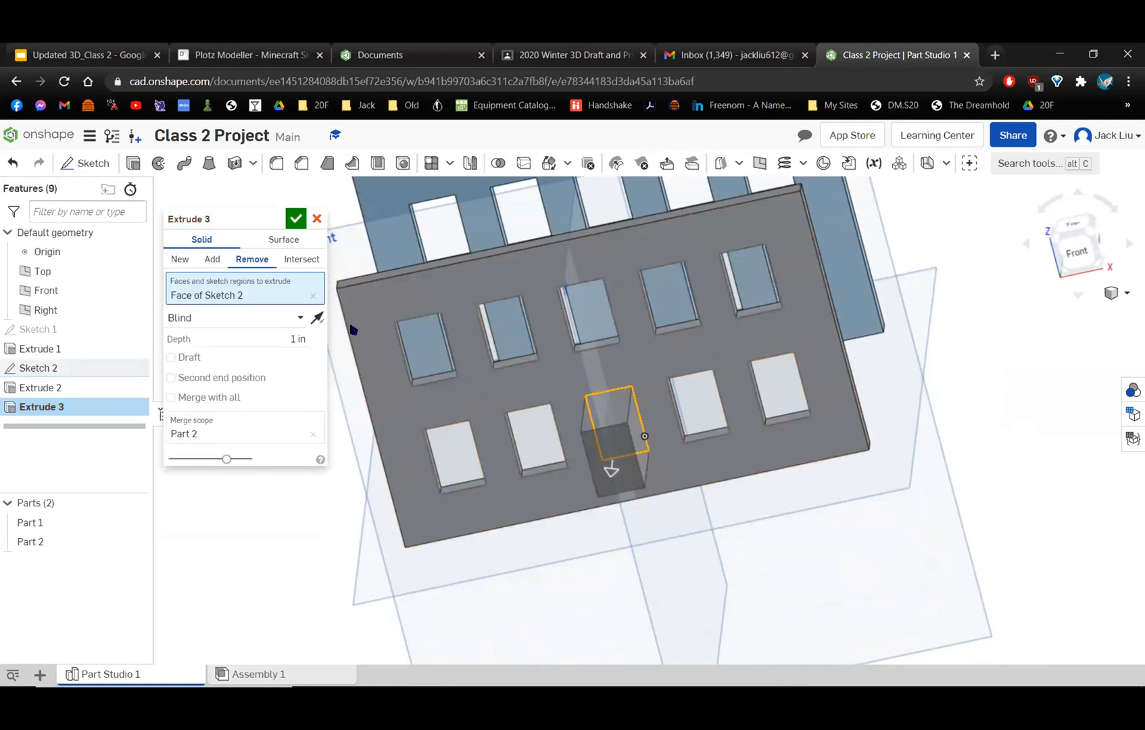
left_click(296, 218)
right_click_drag(751, 338, 764, 440)
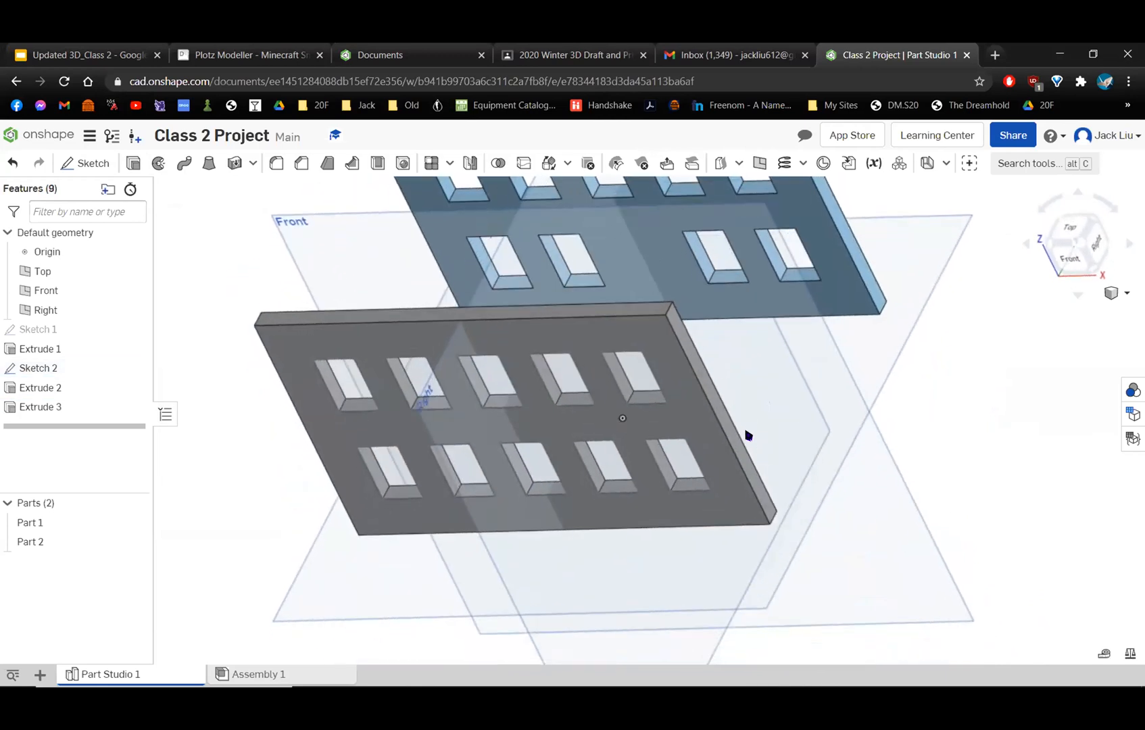
right_click_drag(667, 435, 601, 445)
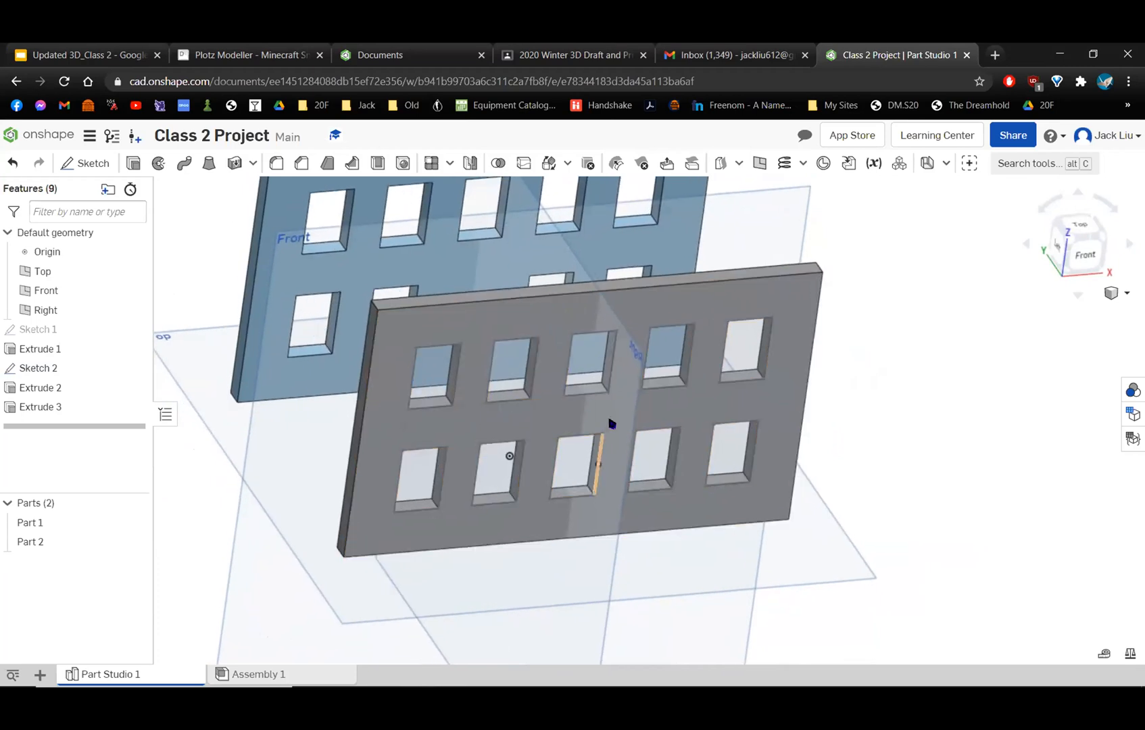
middle_click_drag(610, 427, 664, 468)
right_click_drag(568, 404, 589, 354)
middle_click_drag(455, 317, 601, 328)
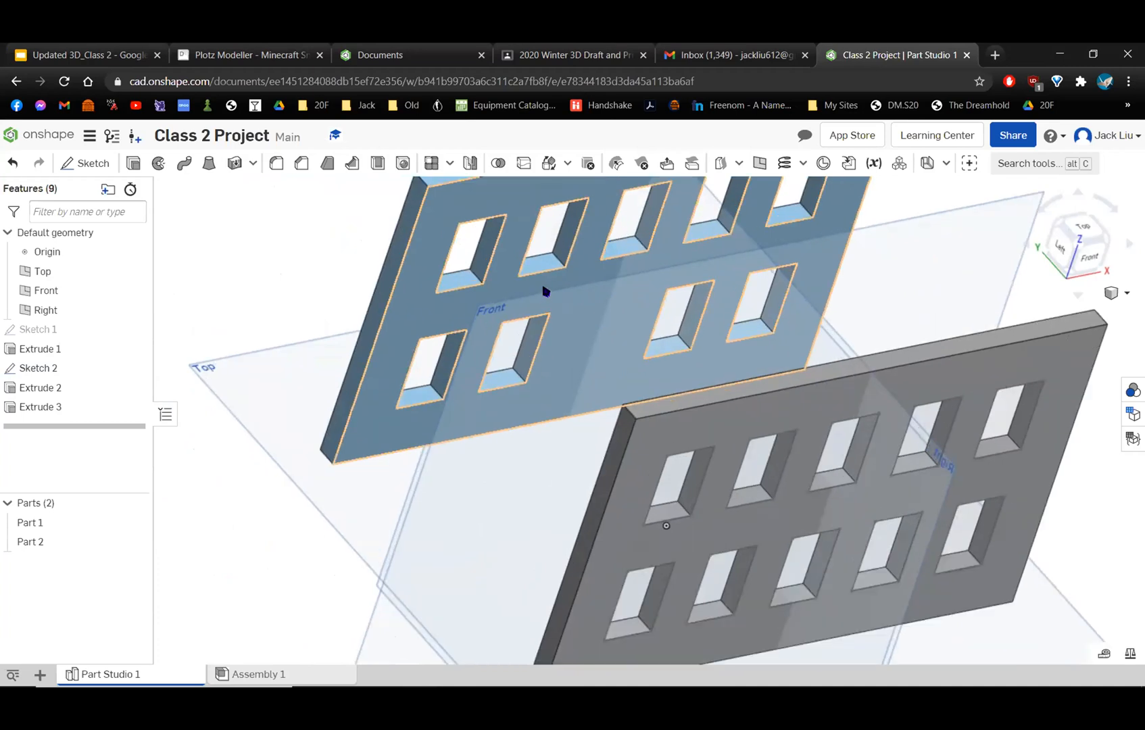
Toggle the visibility of Sketch 2 and leave it hidden so only the solid walls are displayed.
scroll(834, 455, "up", 3)
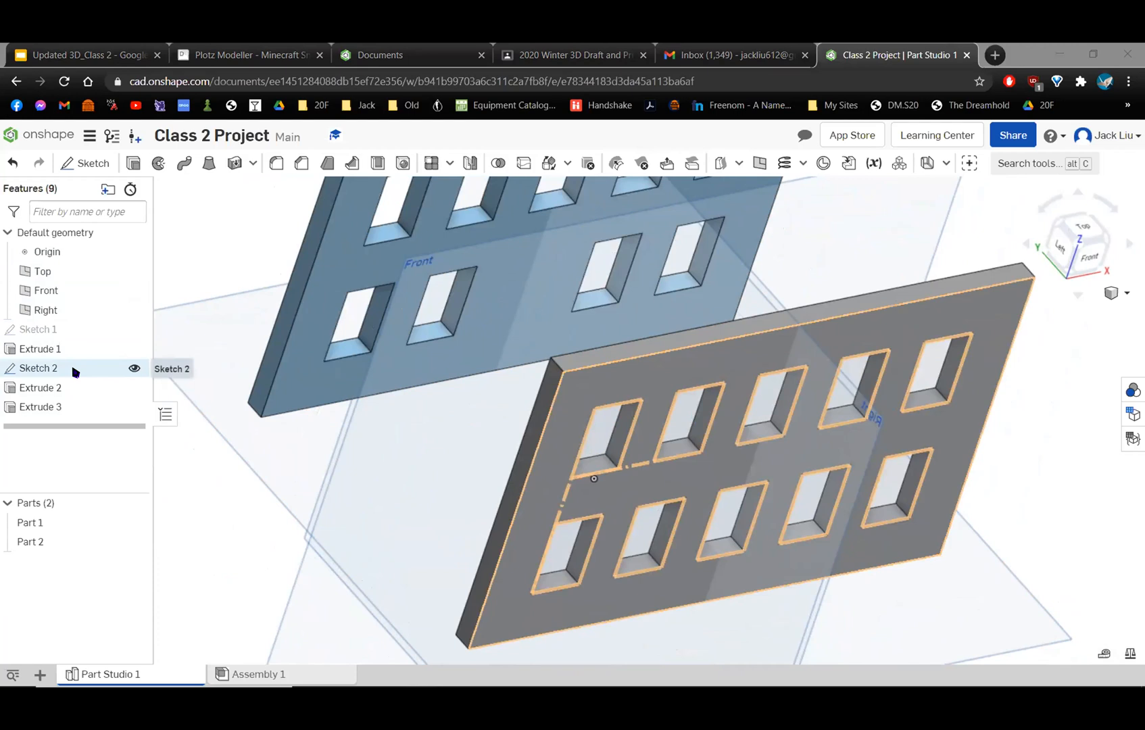
left_click(134, 370)
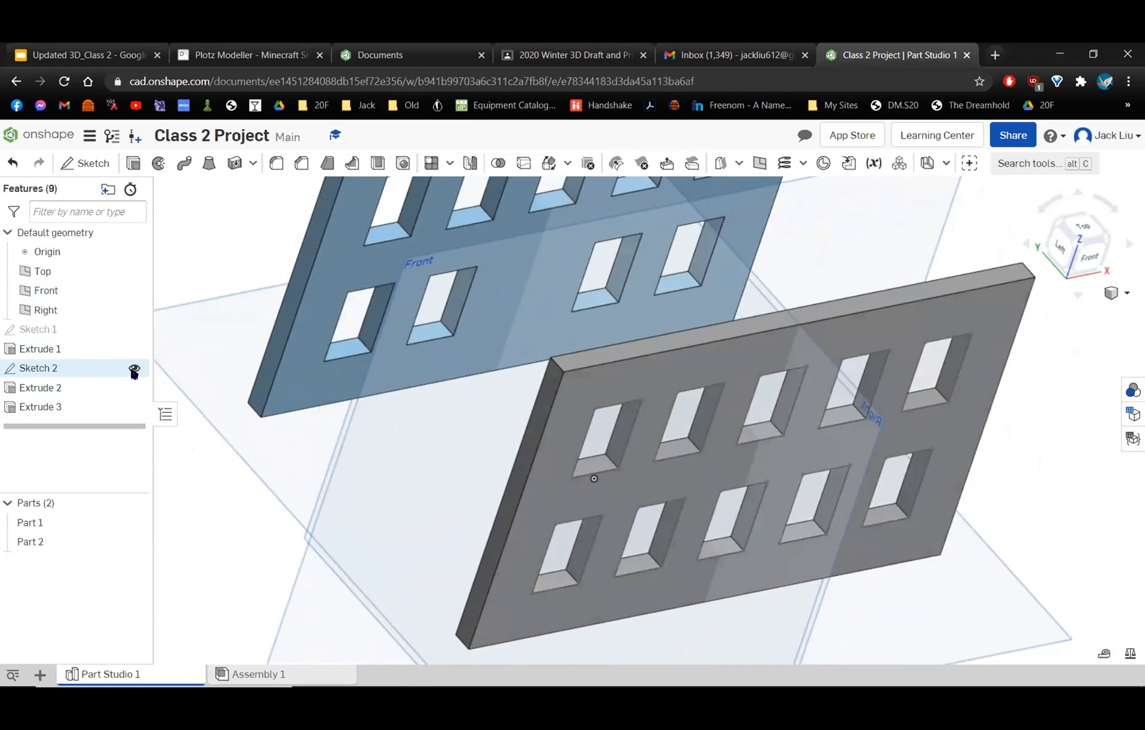
left_click(134, 370)
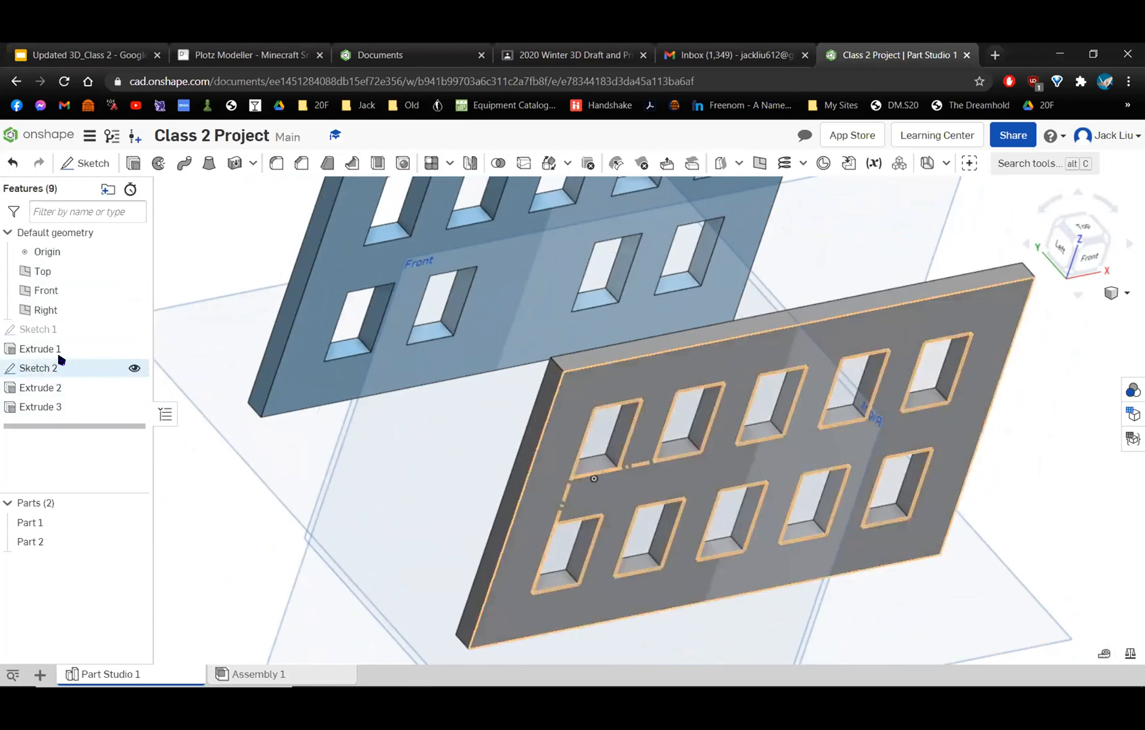
left_click(132, 369)
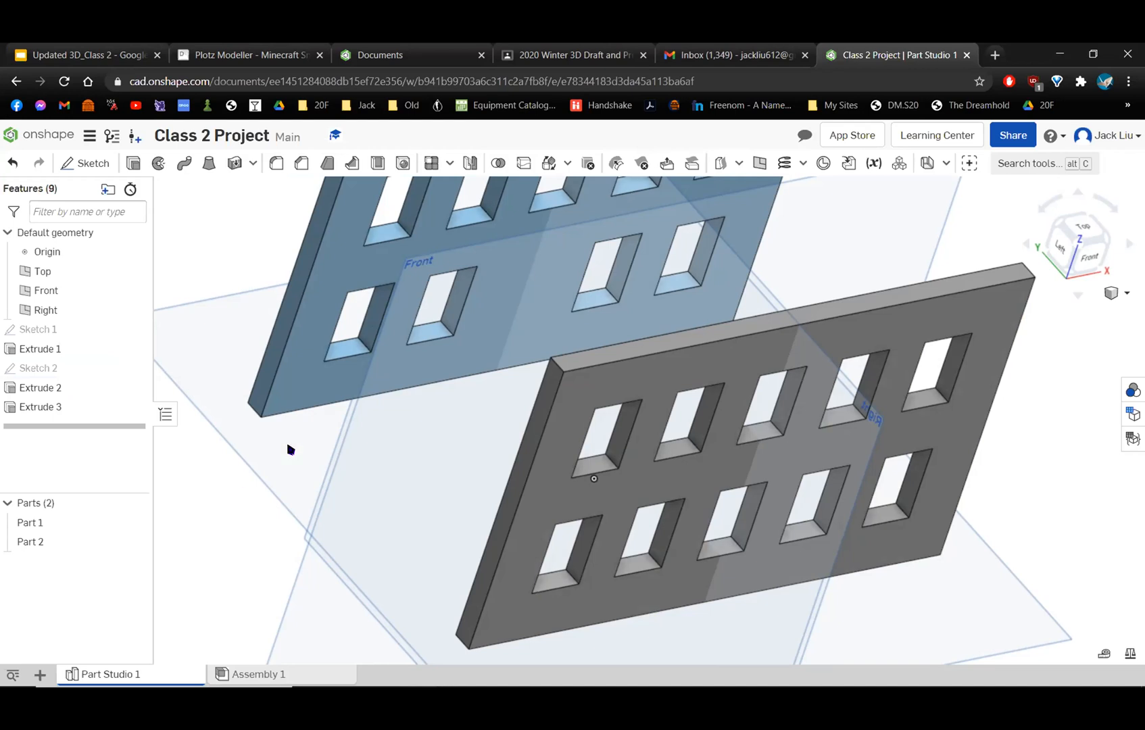
Examine the window openings in both walls from the front, the back and the side.
right_click_drag(573, 231, 583, 234)
right_click_drag(747, 280, 741, 343)
right_click_drag(667, 299, 705, 455)
right_click_drag(631, 476, 531, 369)
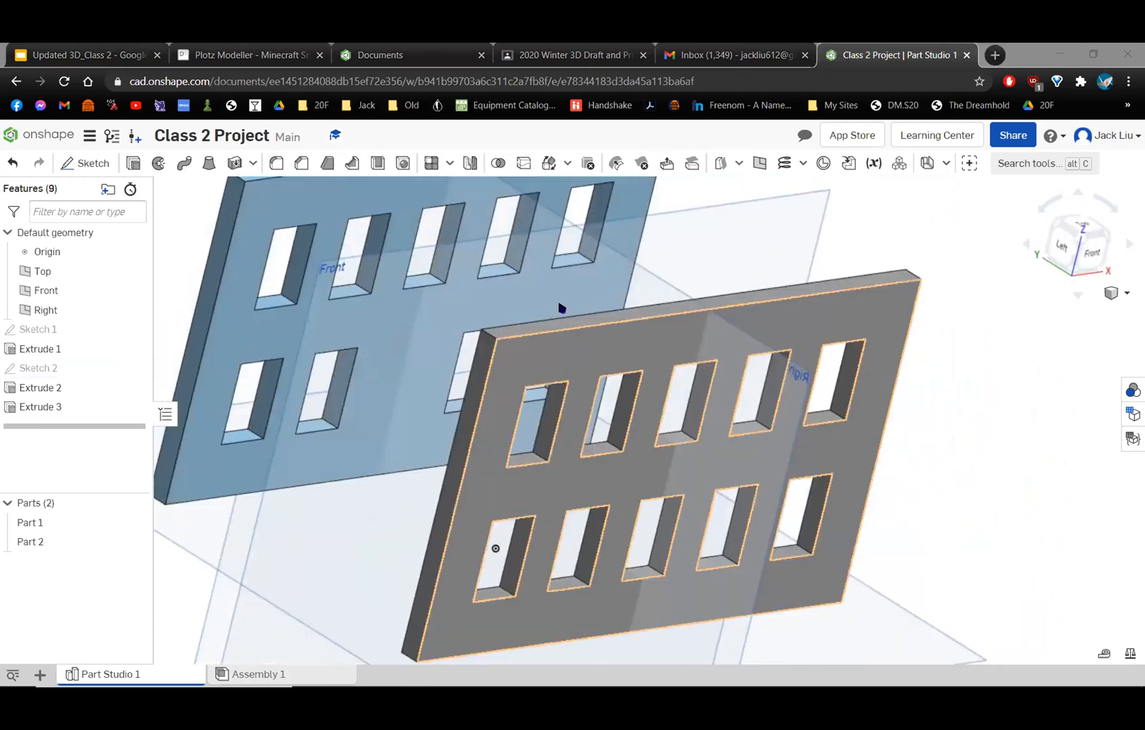
middle_click_drag(560, 307, 721, 345)
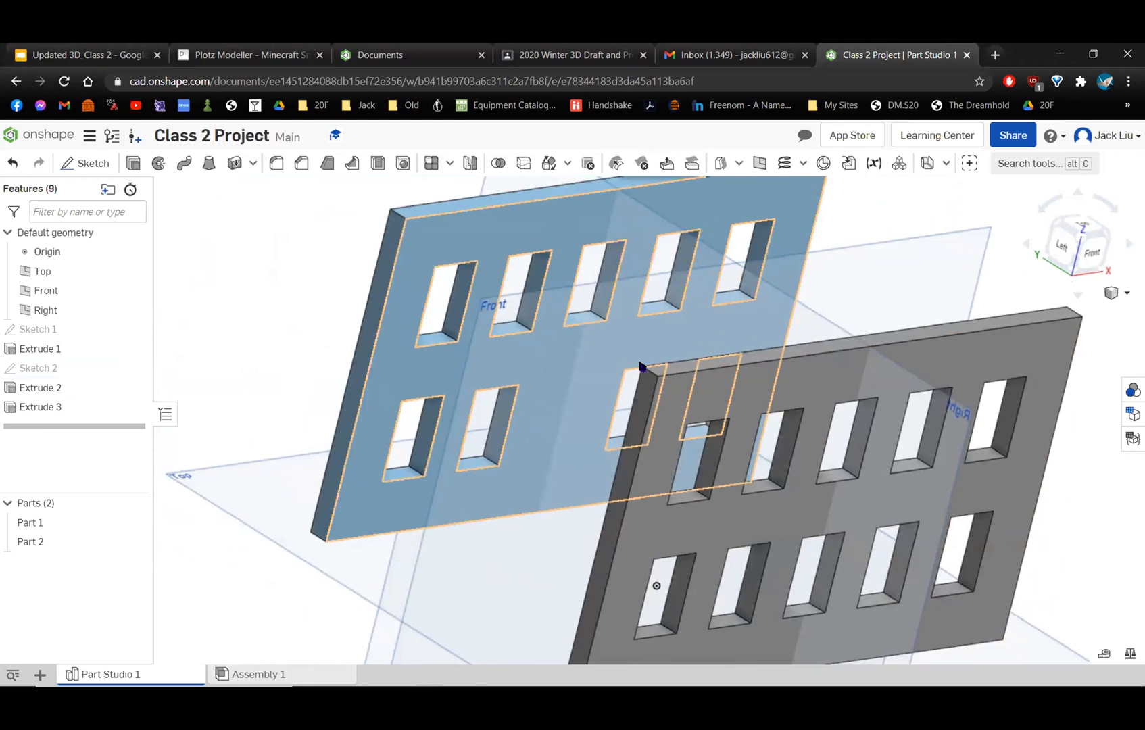
mouse_move(559, 427)
right_mouse_down()
mouse_move(542, 421)
mouse_move(545, 452)
mouse_move(593, 500)
mouse_move(582, 535)
mouse_move(426, 248)
mouse_move(488, 411)
mouse_move(508, 414)
mouse_move(582, 373)
mouse_move(754, 332)
mouse_move(685, 249)
mouse_move(1088, 213)
right_mouse_up()
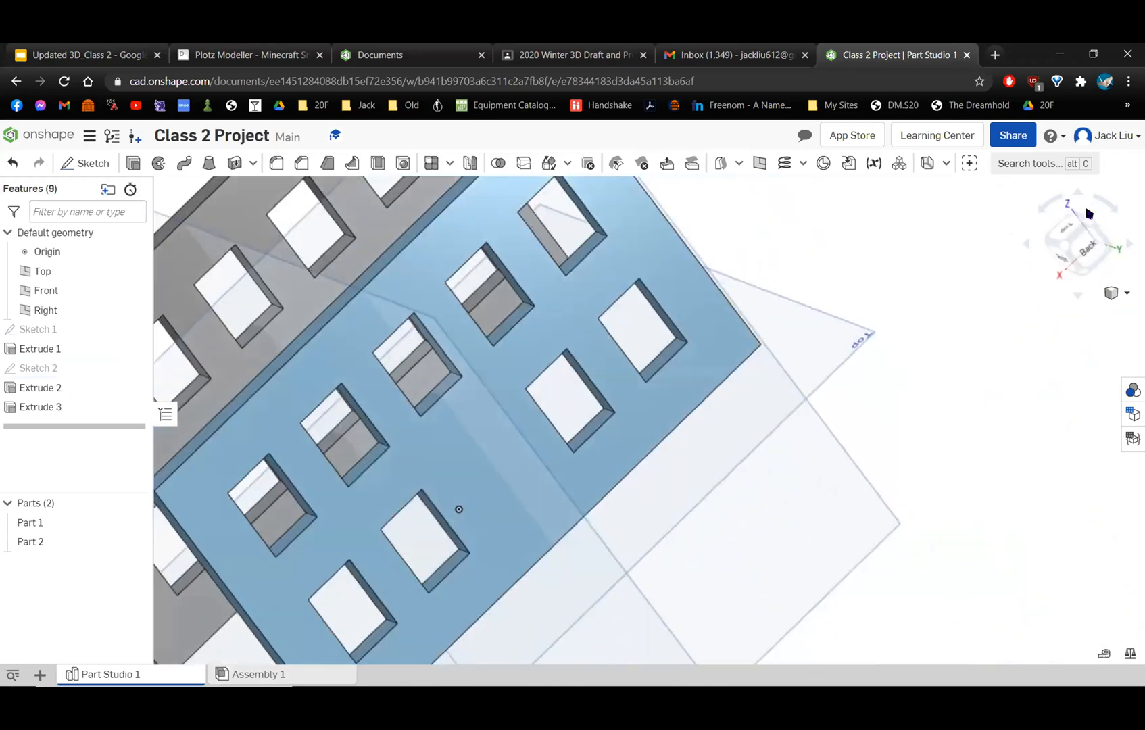
right_click_drag(459, 509, 454, 485)
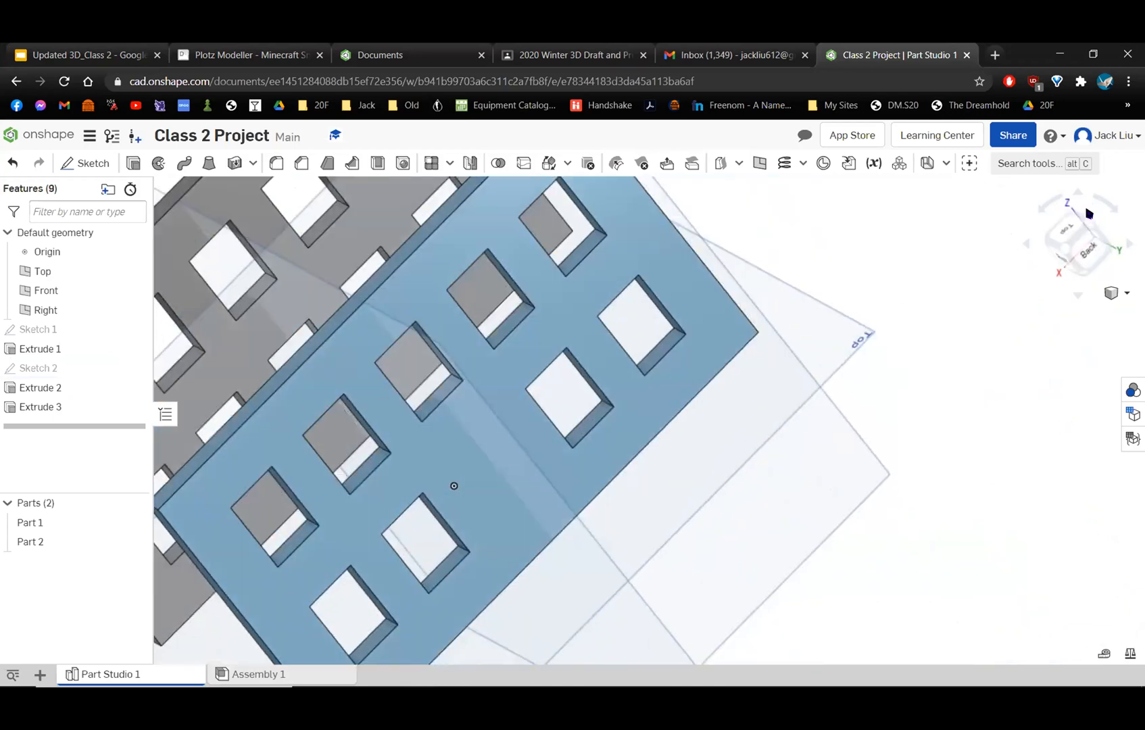
left_click(1122, 292)
left_click(1092, 343)
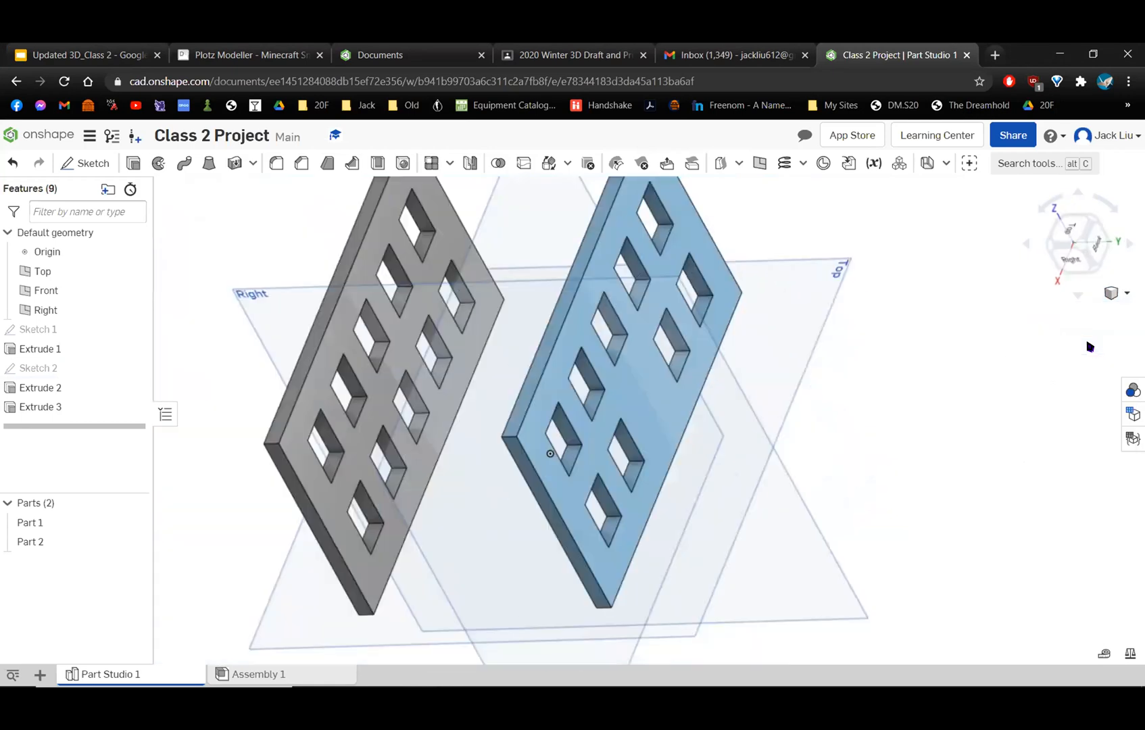
left_click(1097, 253)
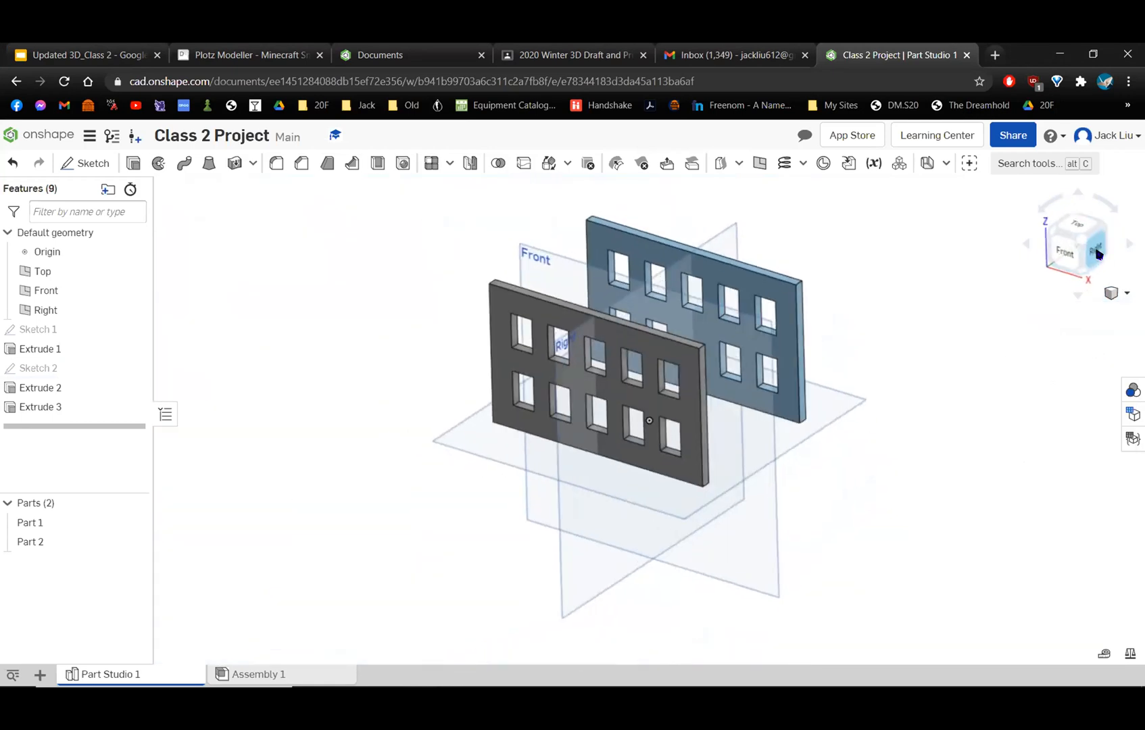
left_click(1099, 251)
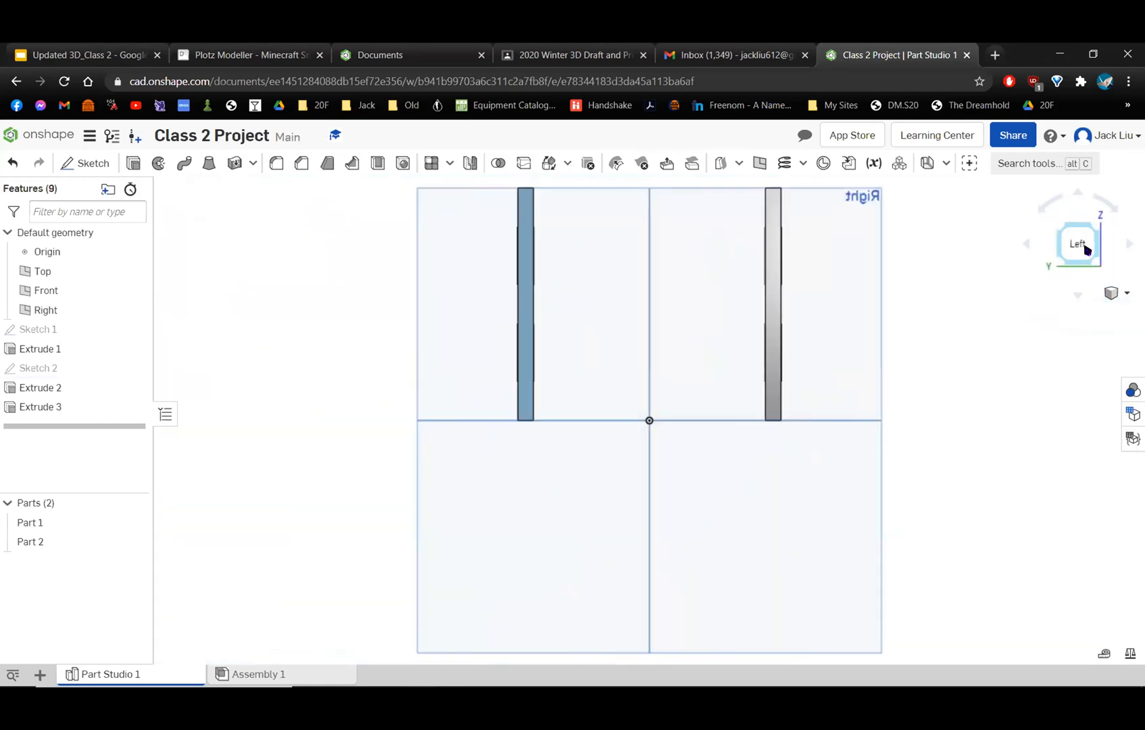
right_click_drag(1022, 281, 1071, 283)
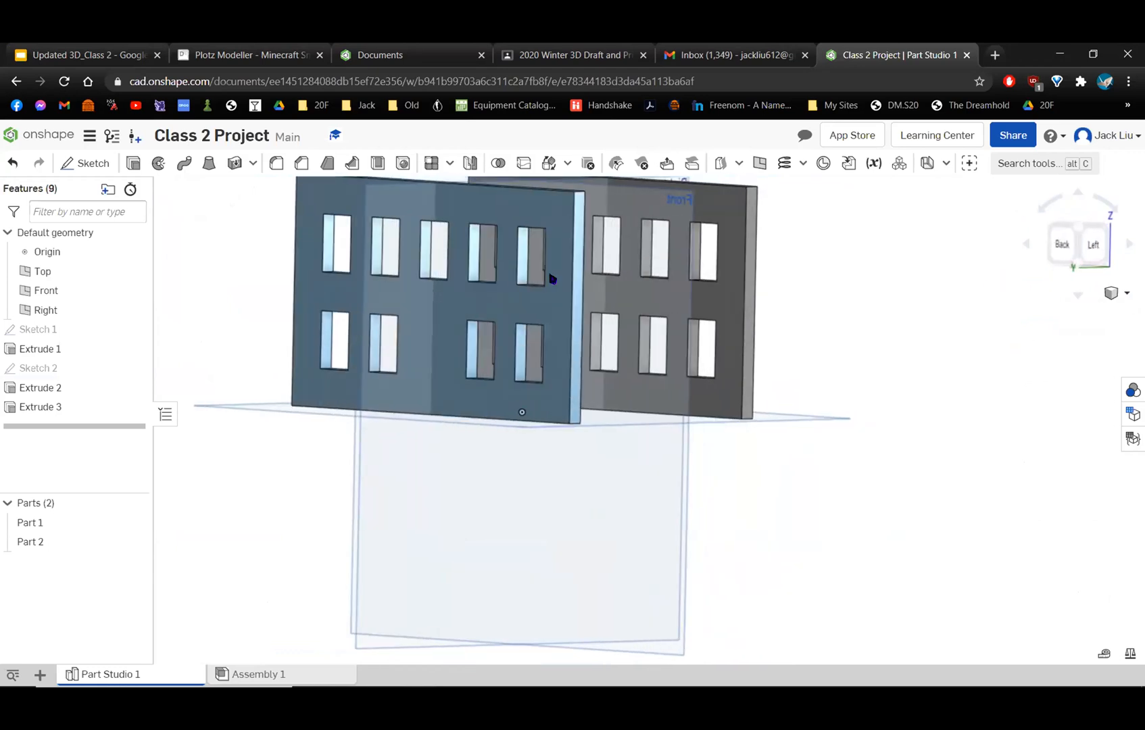
left_click(1064, 244)
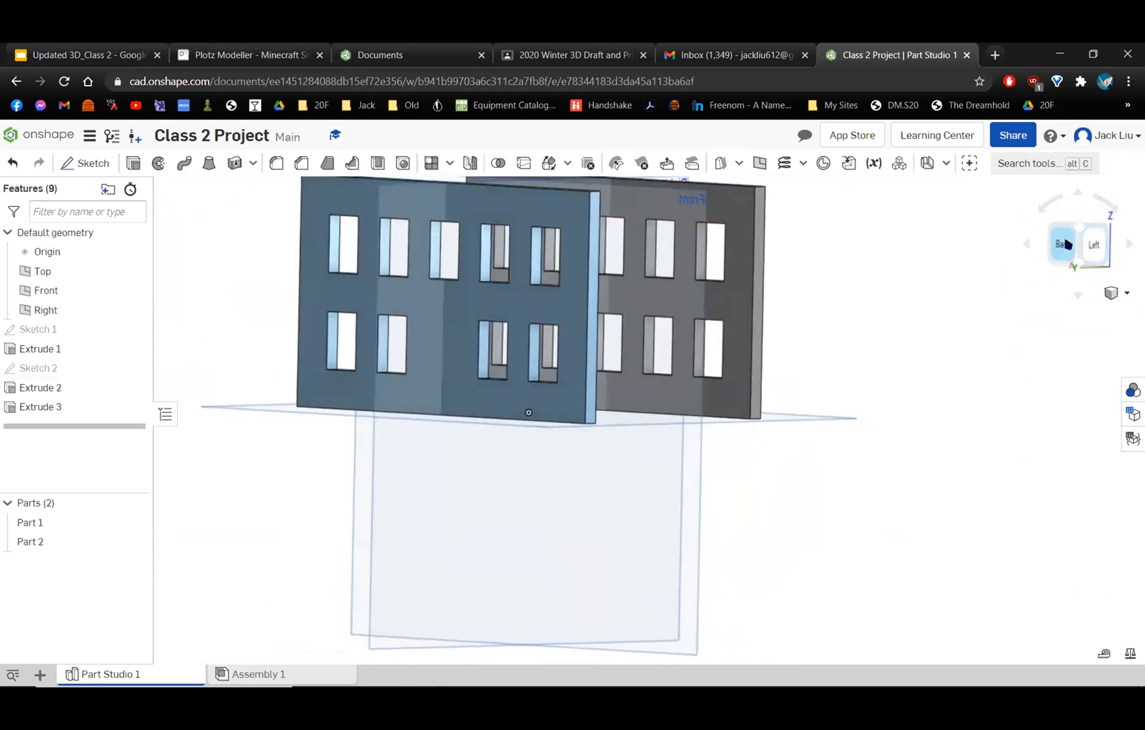
right_click_drag(673, 296, 554, 232)
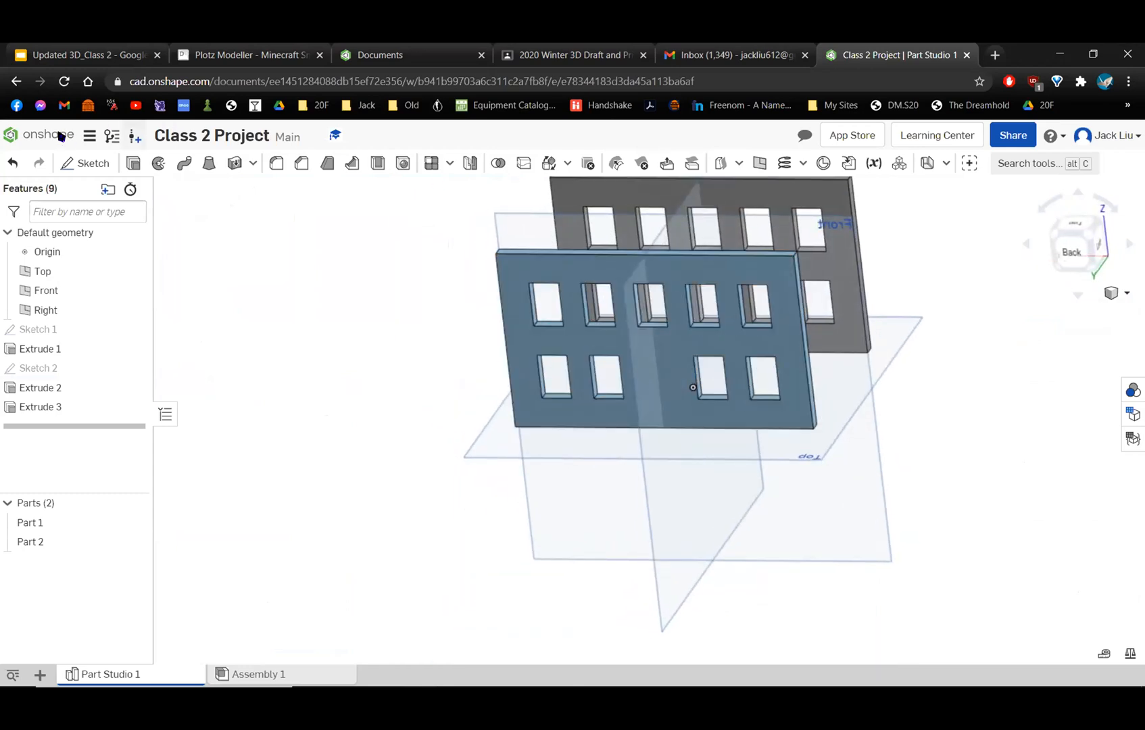
Start a new sketch on the outer face of the back wall and view it normal to the sketch plane.
key("shift+s")
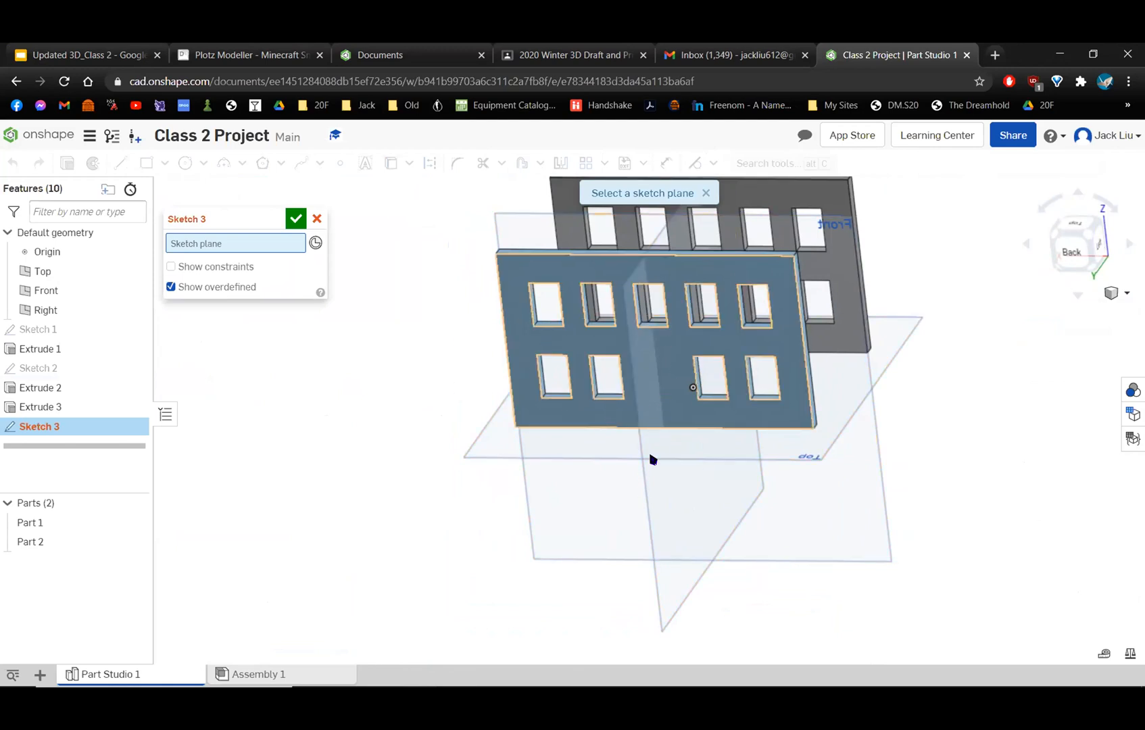
left_click(665, 403)
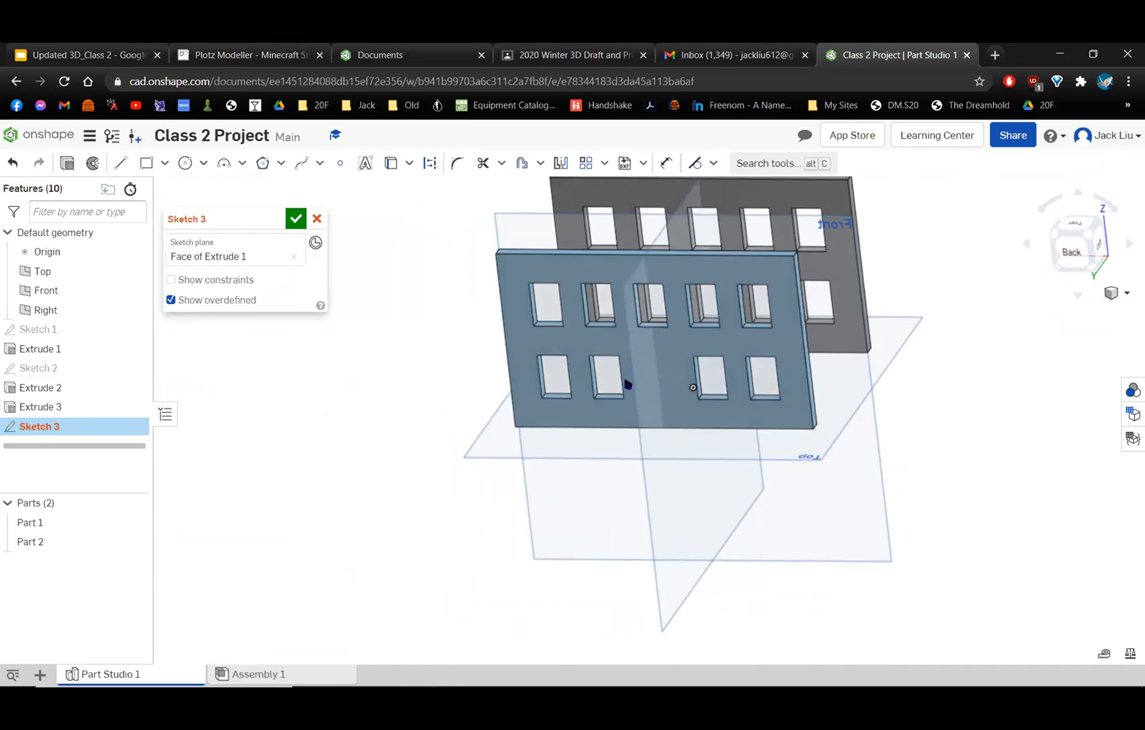
right_click_drag(386, 242, 580, 271)
right_click_drag(544, 309, 593, 440)
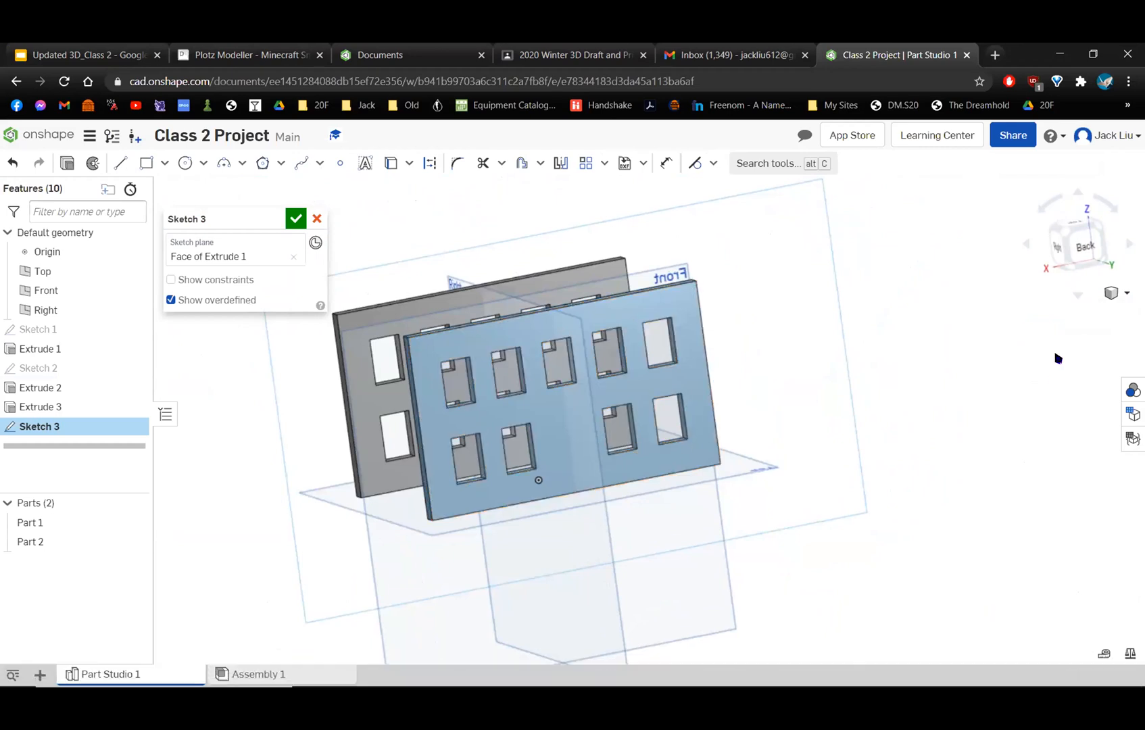
left_click(1086, 245)
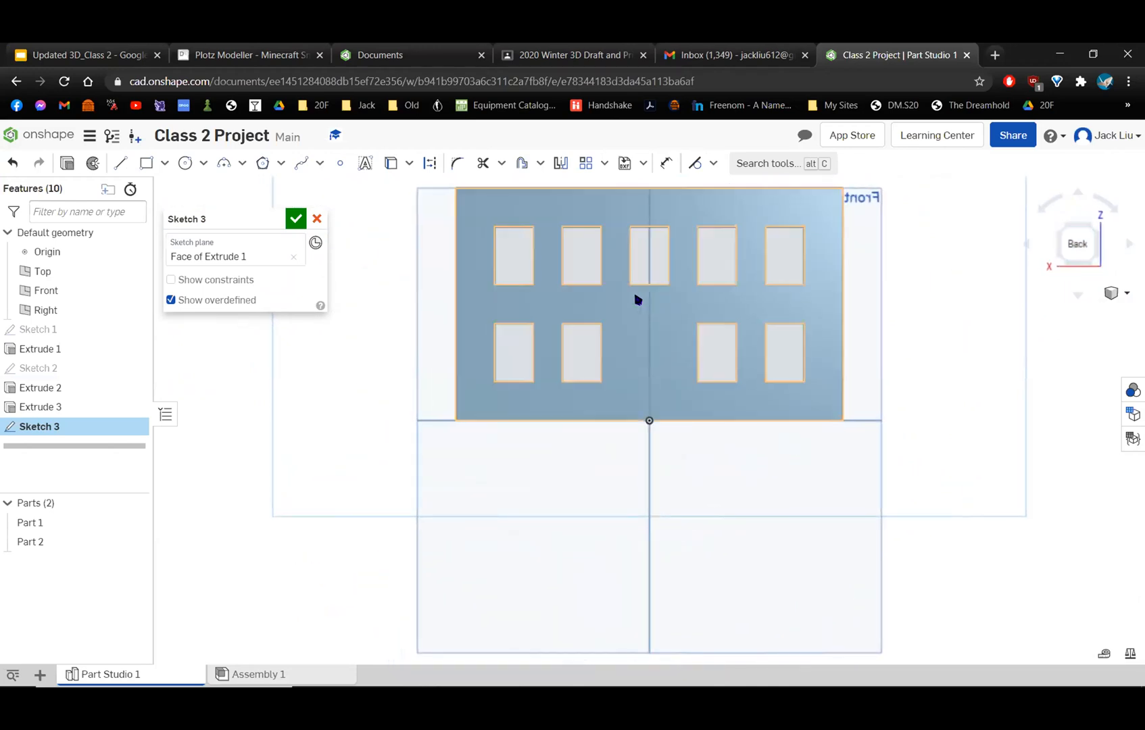
right_click(340, 334)
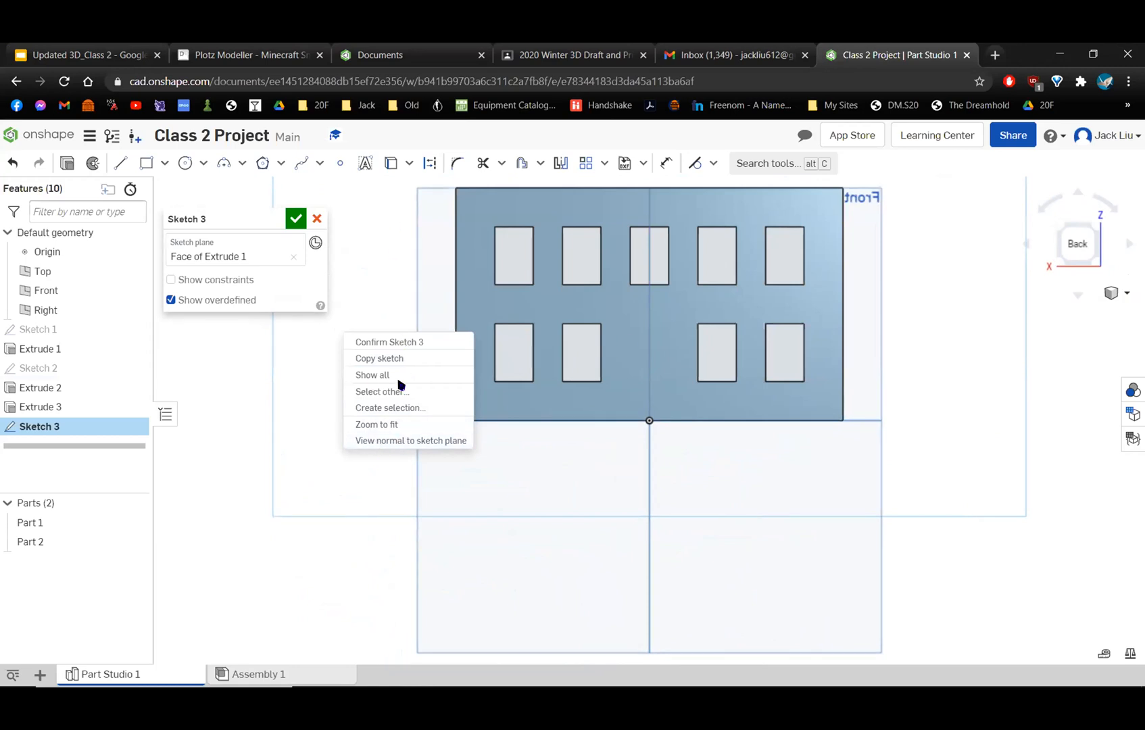
left_click(390, 441)
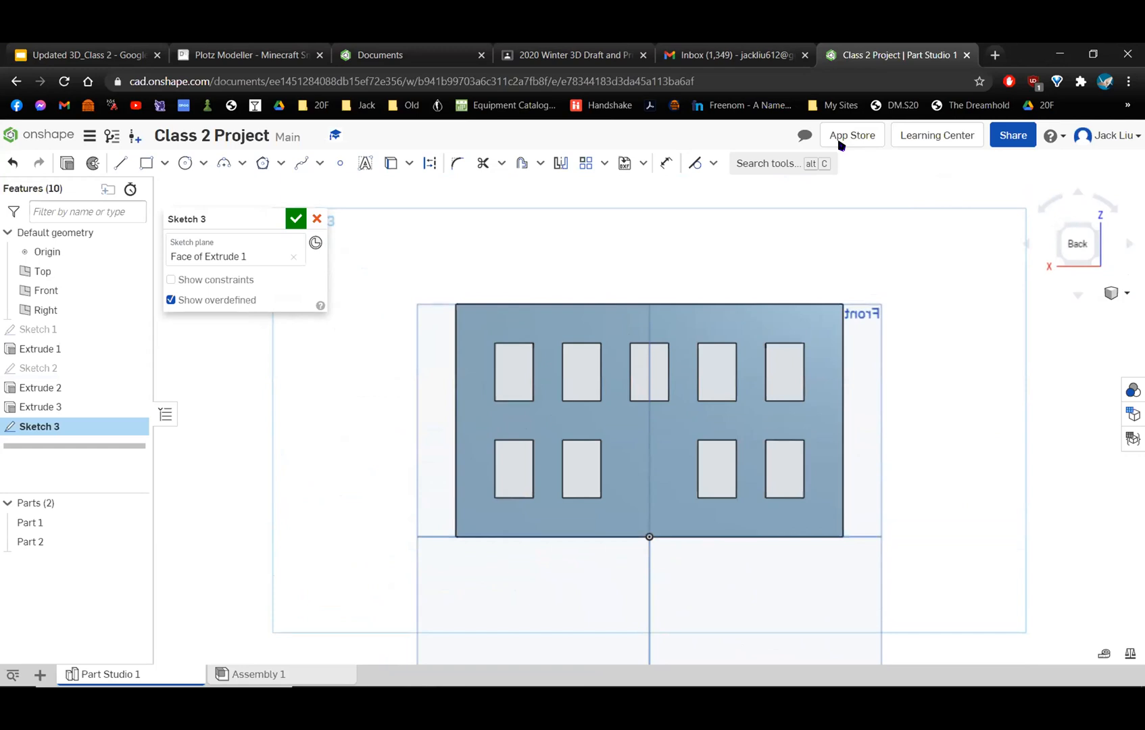
Sketch a vertical construction line about 3.8 in long through the origin, from just below the back wall to above its upper edge.
scroll(813, 317, "down", 3)
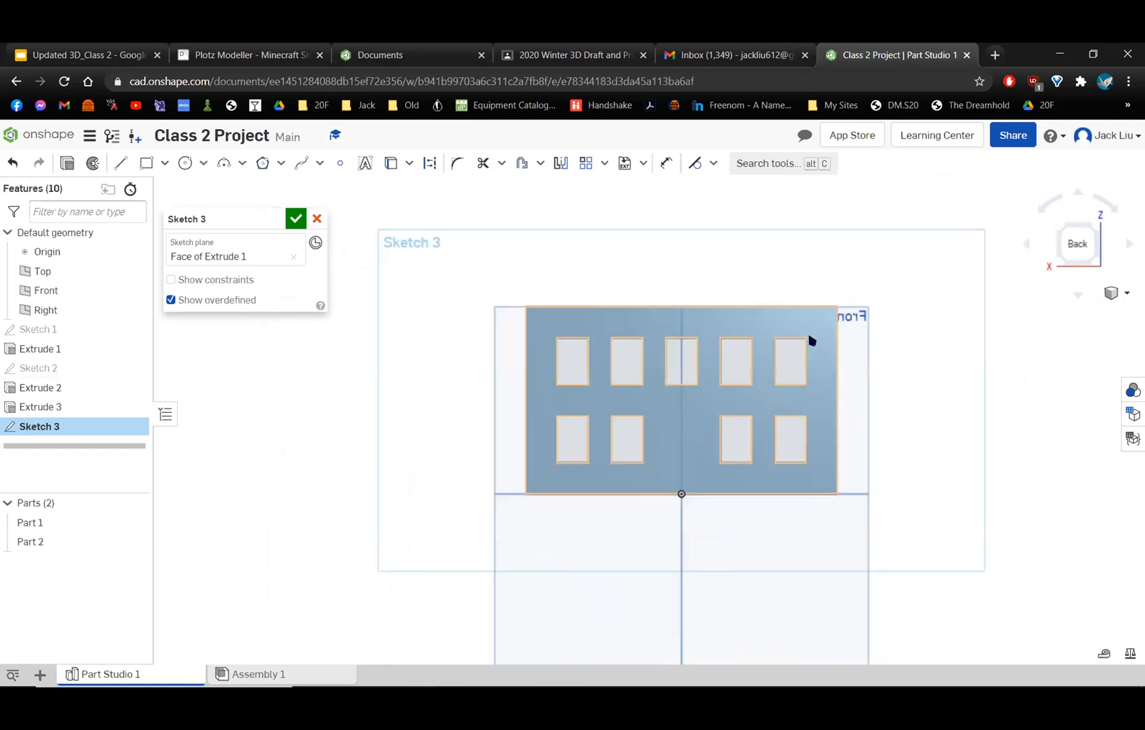
scroll(805, 352, "up", 3)
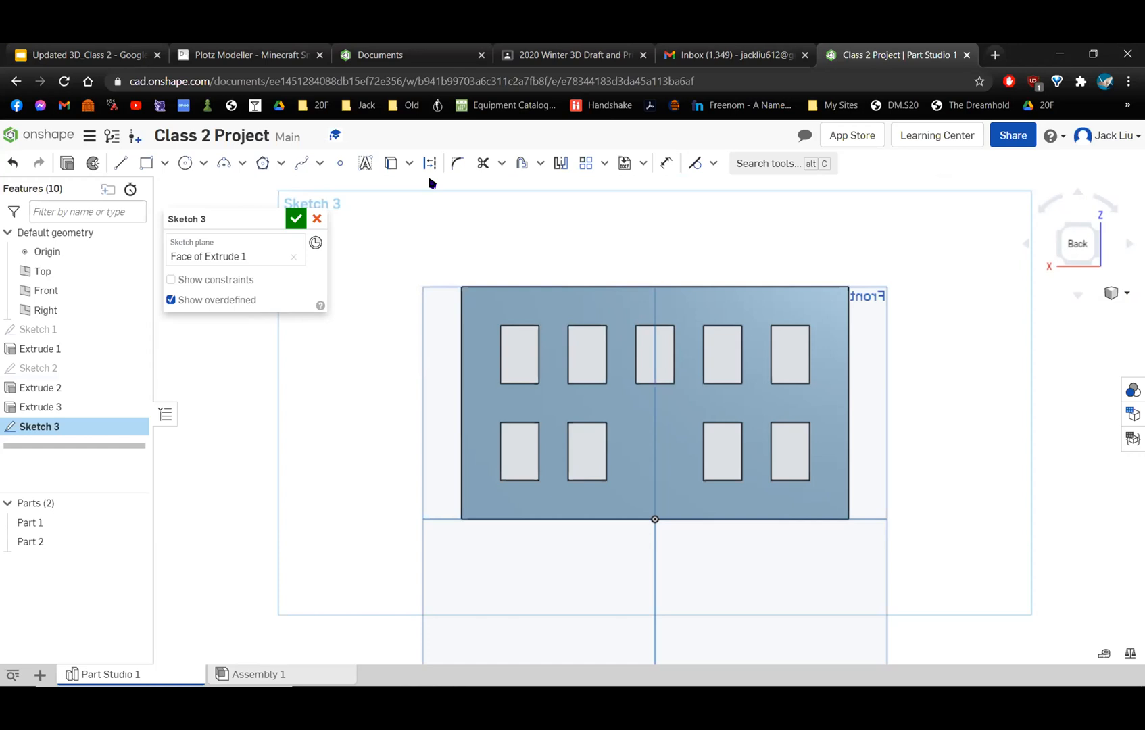
scroll(592, 345, "up", 2)
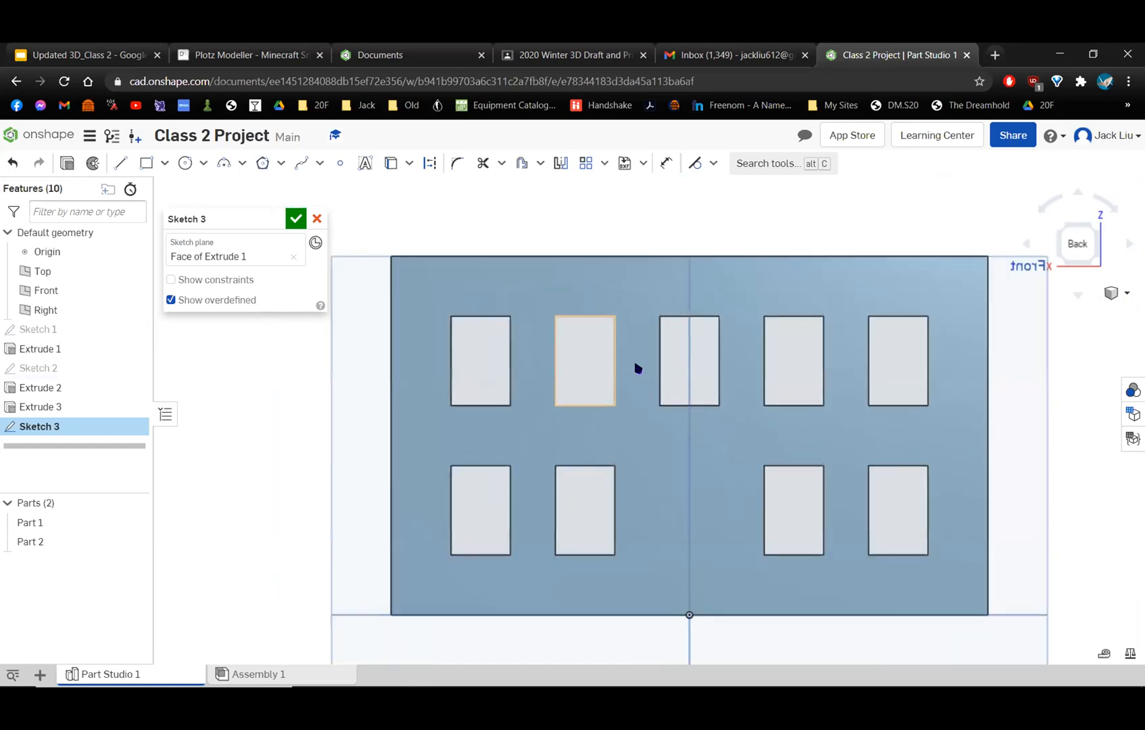
middle_click_drag(603, 307, 575, 276)
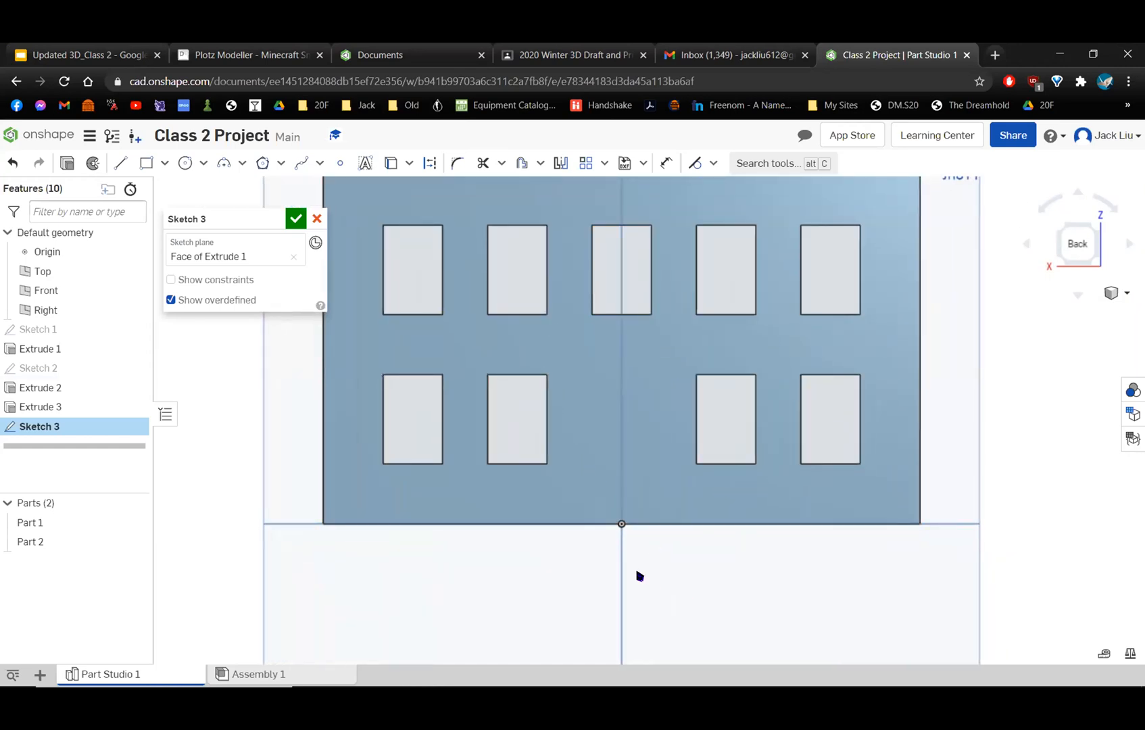
scroll(638, 576, "down", 2)
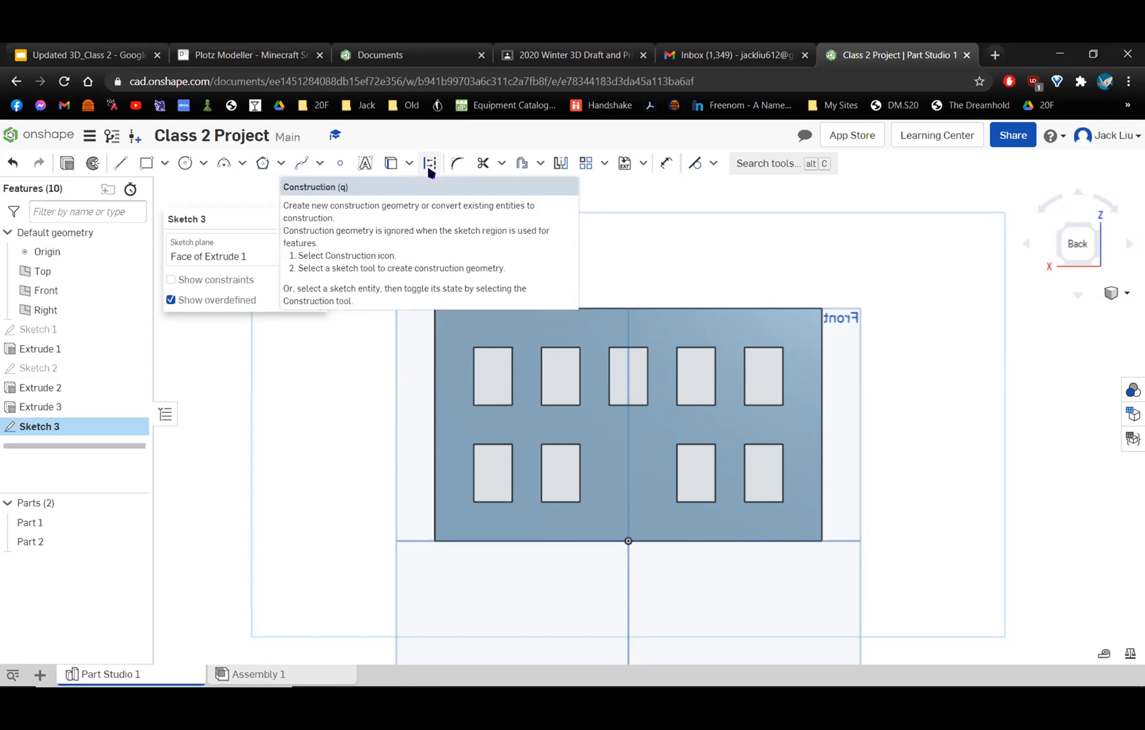
left_click(430, 170)
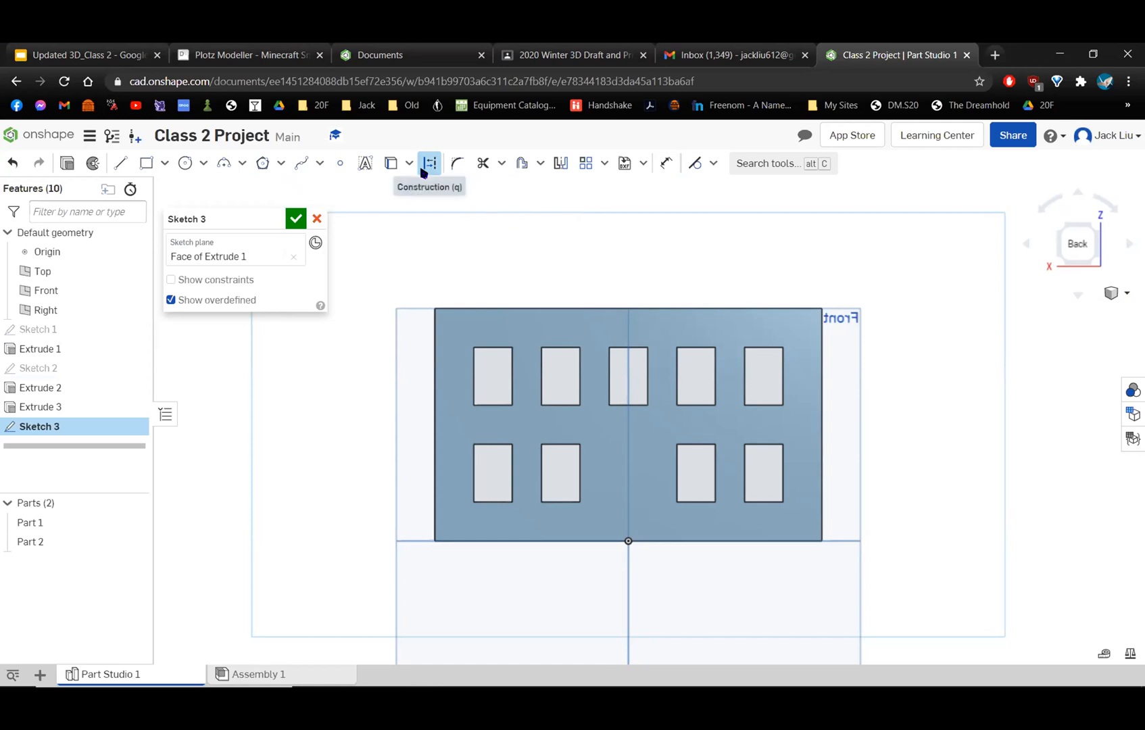
left_click(119, 164)
scroll(654, 567, "up", 4)
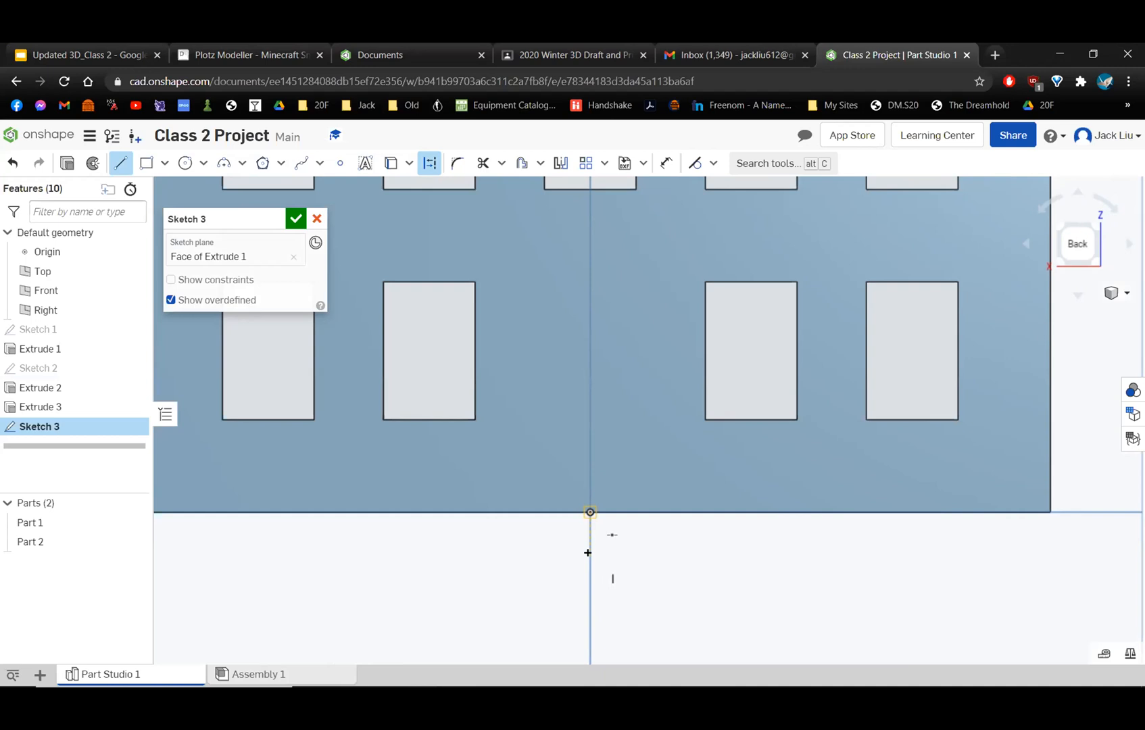
scroll(578, 366, "down", 5)
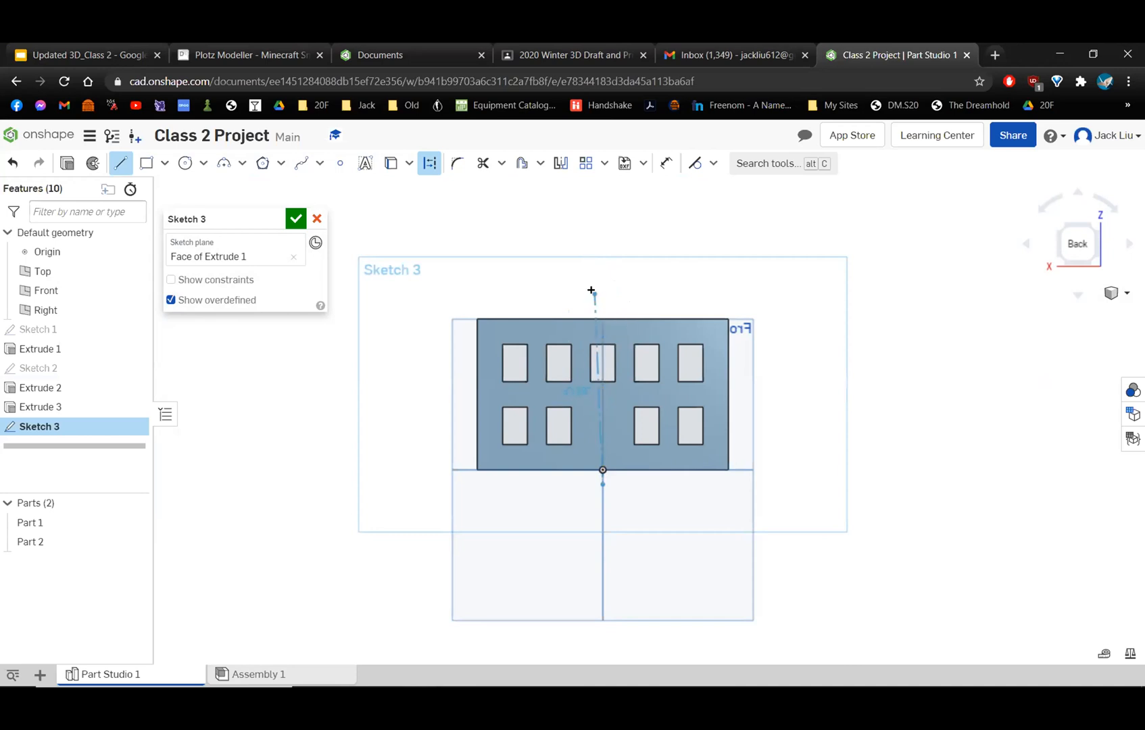
left_click(597, 290)
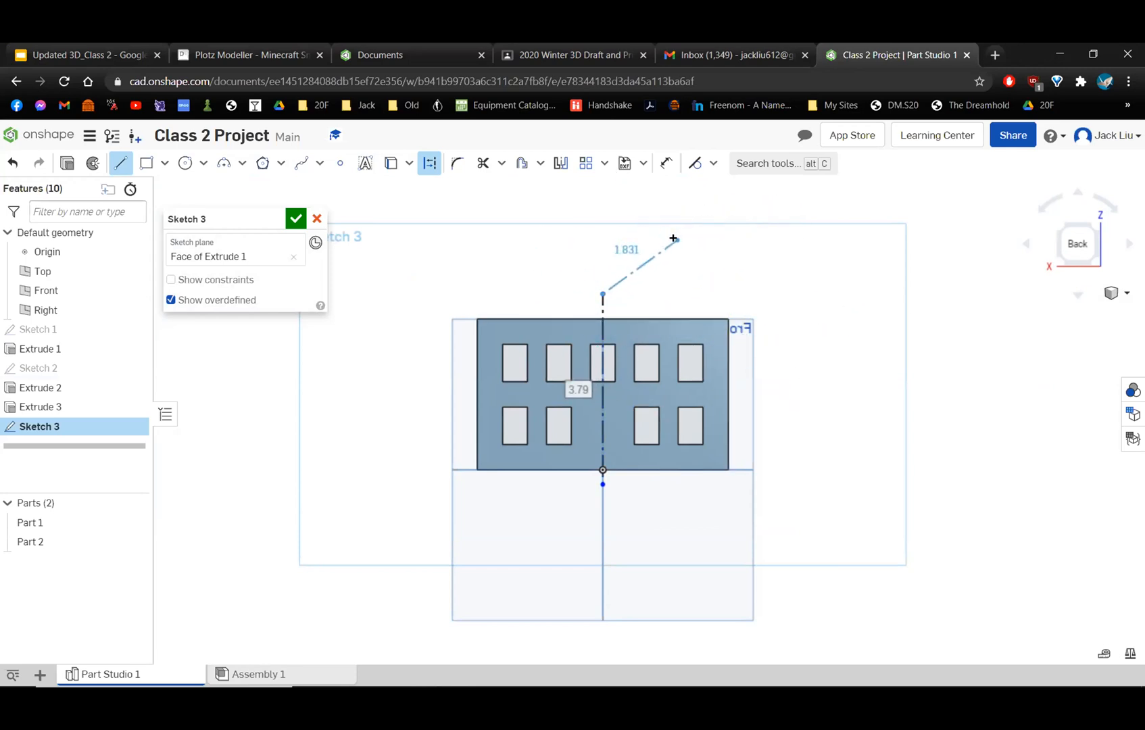
key("Escape")
scroll(649, 292, "up", 3)
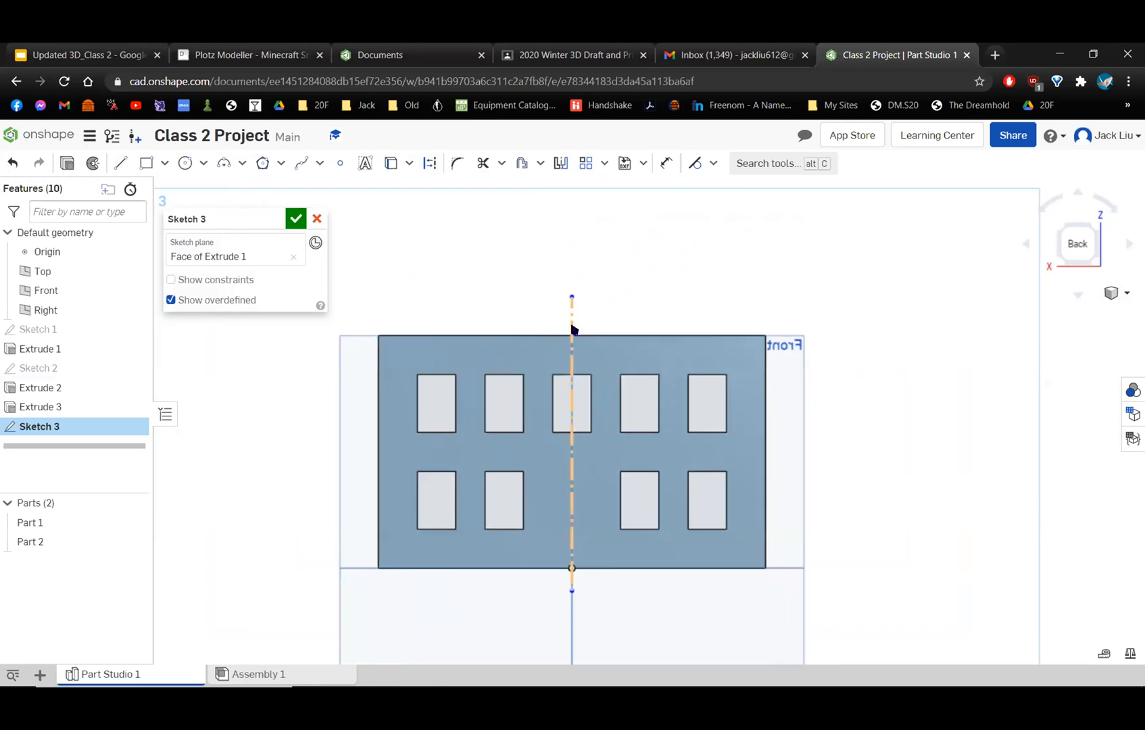
Sketch half an opening beside the centerline: a vertical line about 0.75 in up from the wall's base and a horizontal one about 0.39 in to the centerline.
middle_click_drag(636, 291, 666, 221)
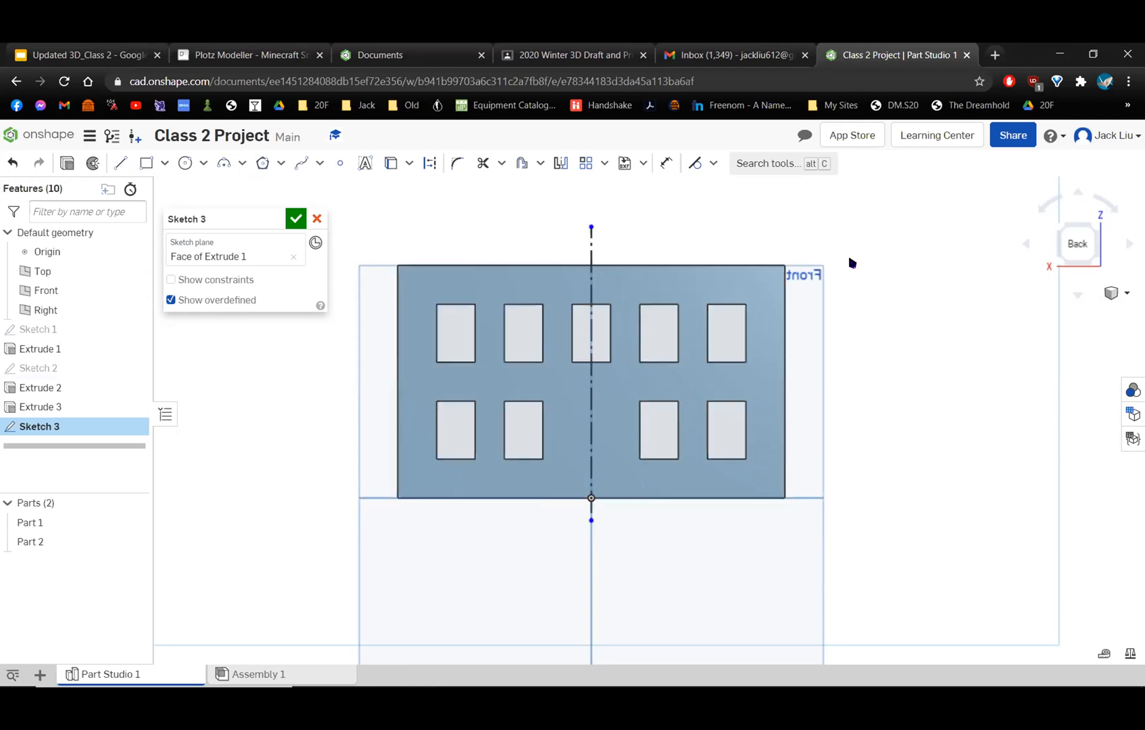
scroll(649, 244, "up", 2)
scroll(649, 245, "up", 2)
middle_click_drag(631, 271, 841, 139)
middle_click_drag(782, 325, 736, 199)
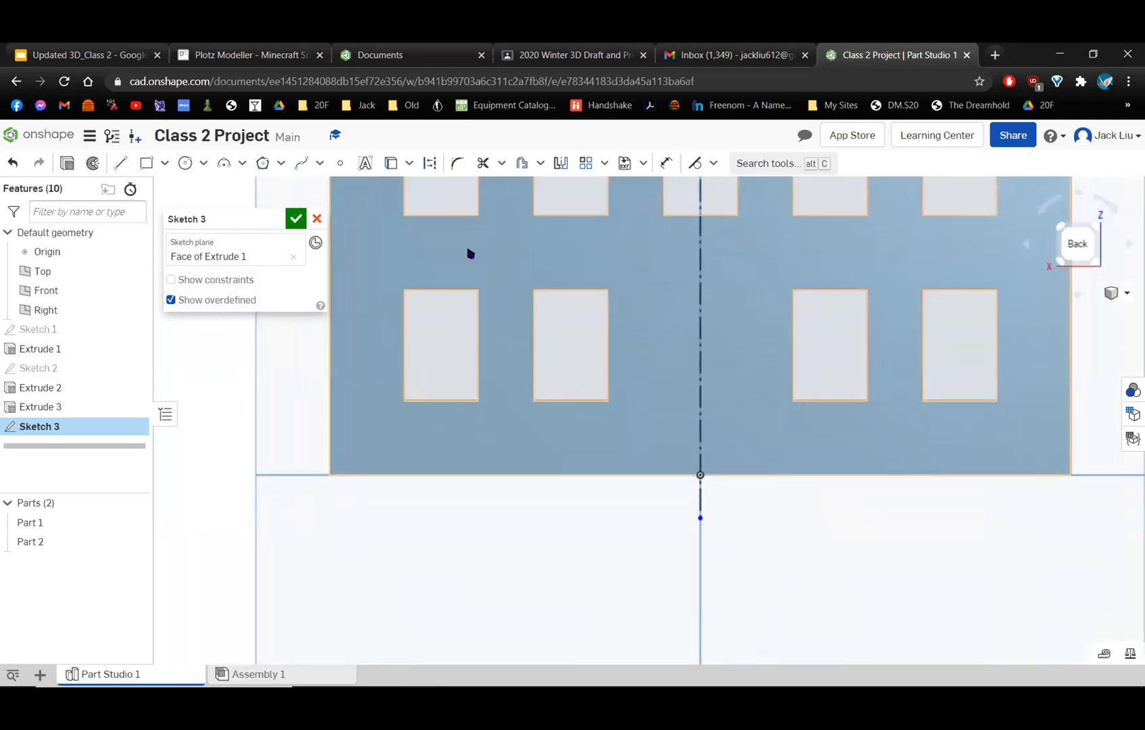
left_click(122, 163)
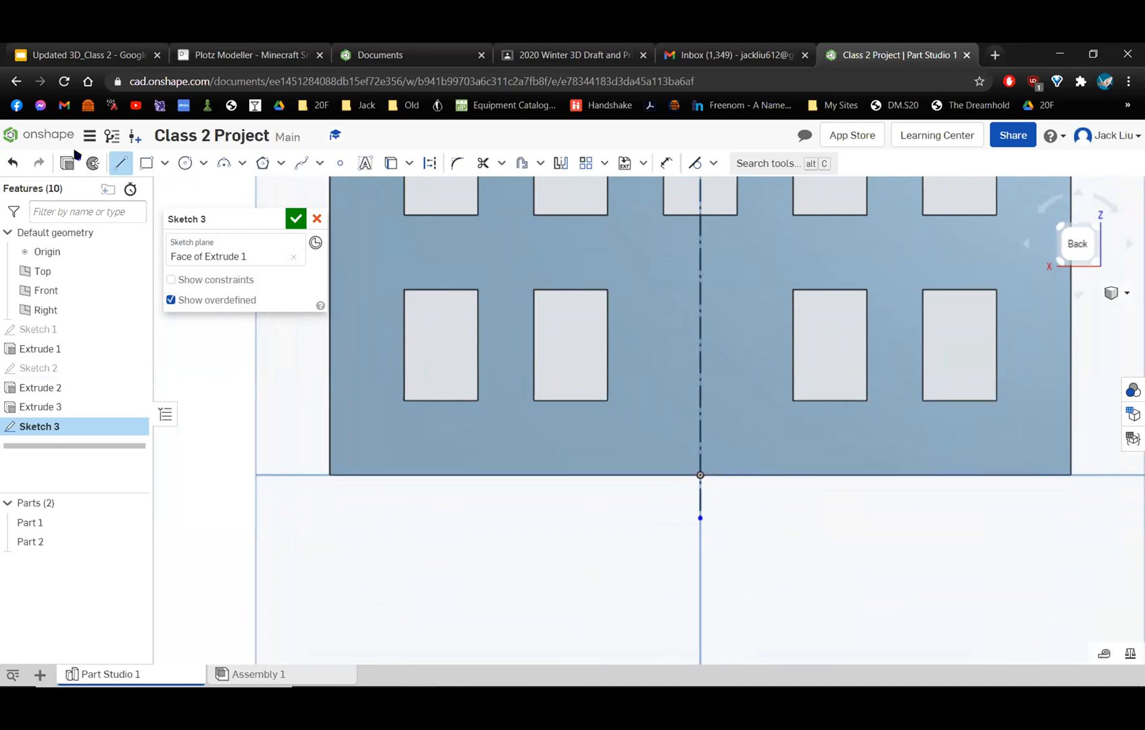
left_click(643, 475)
left_click(642, 363)
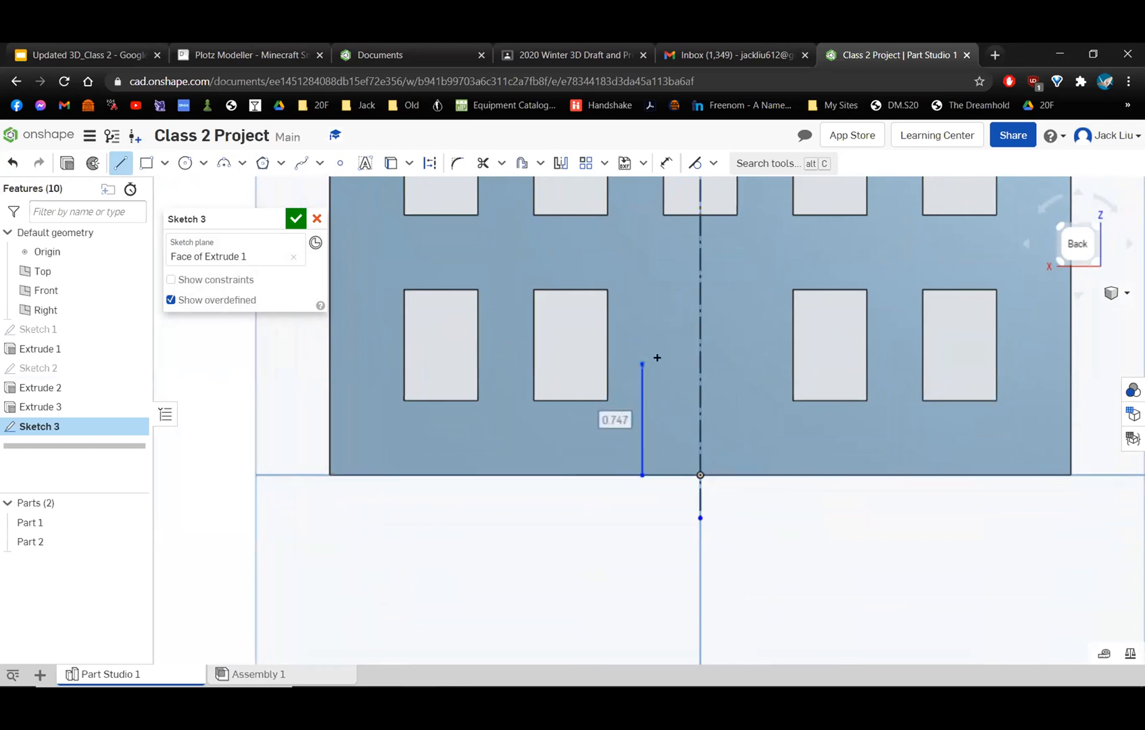
left_click(699, 363)
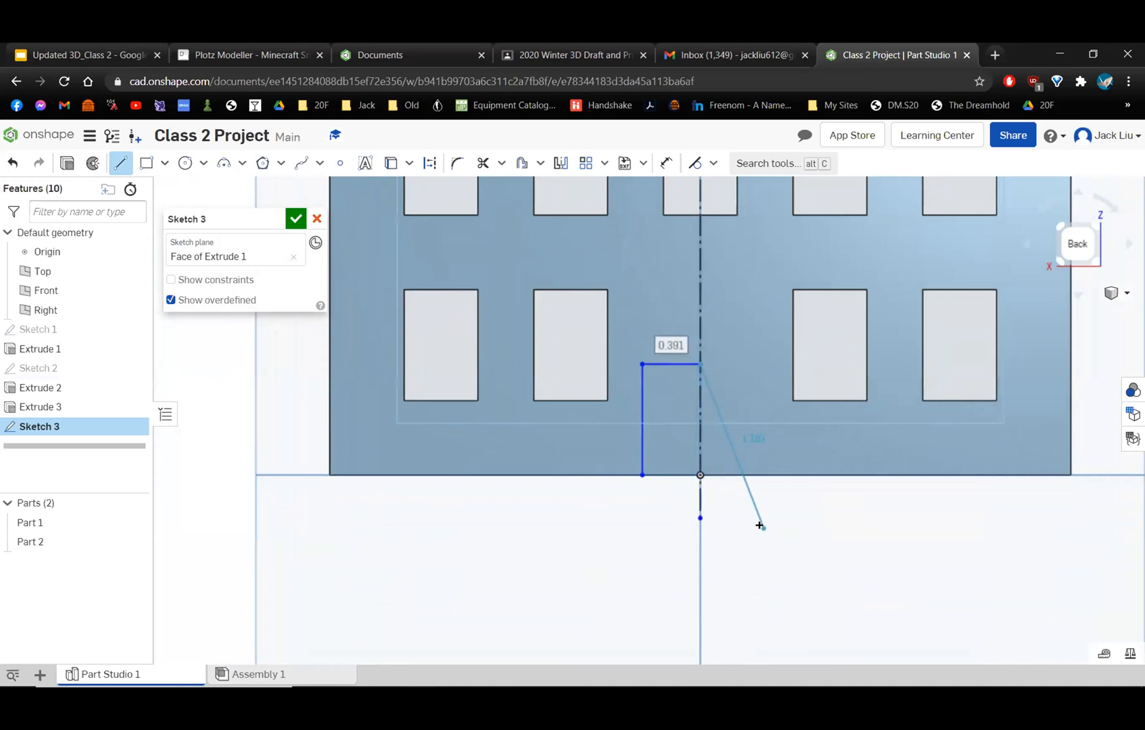
Delete the half opening's vertical and horizontal lines beside the centerline.
key("Escape")
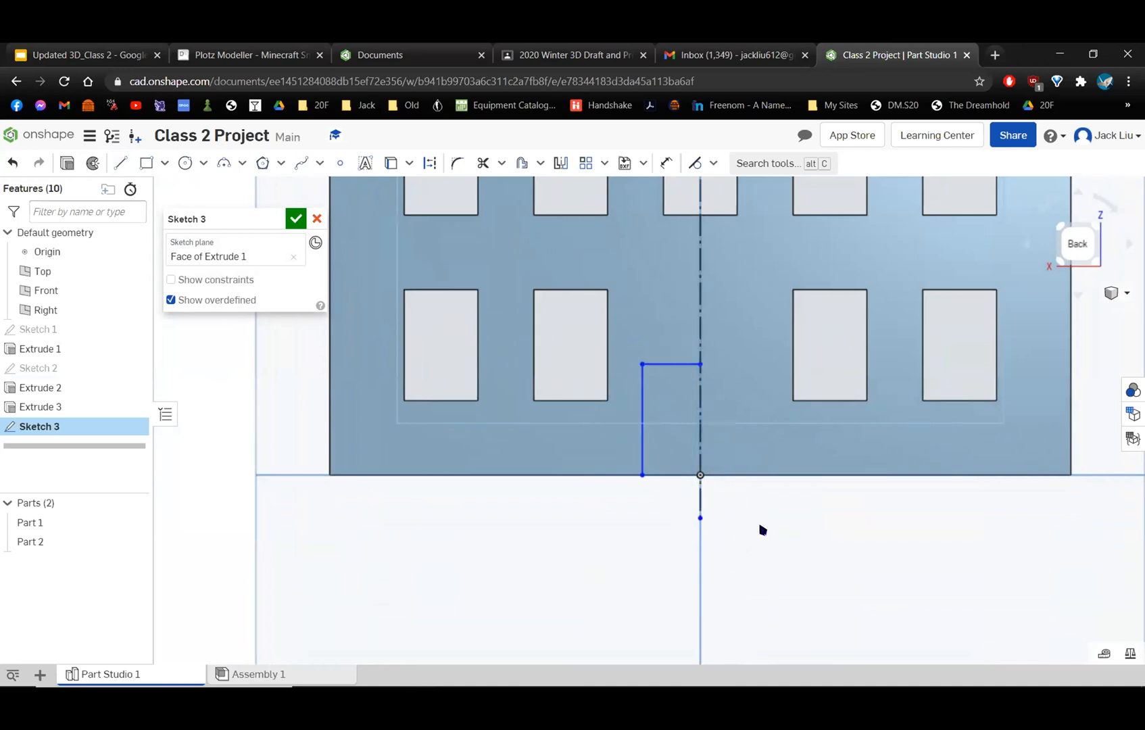
left_click(642, 392)
key("Delete")
left_click(660, 365)
key("Delete")
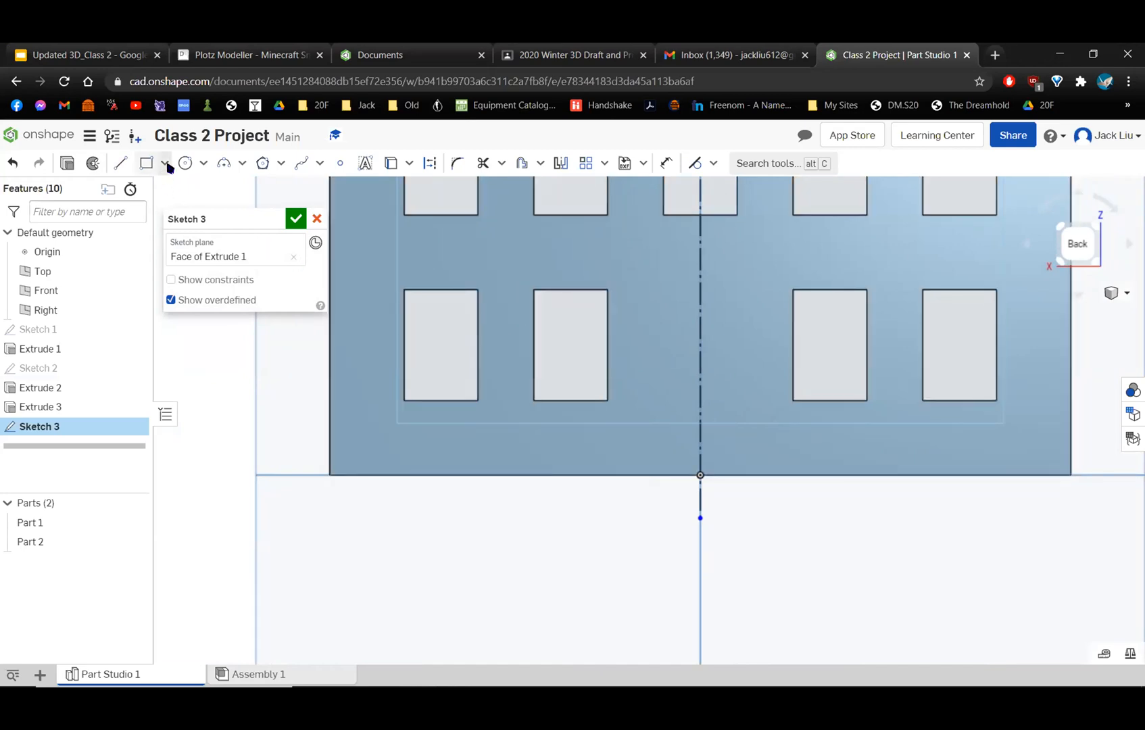
Sketch a vertical line about 0.62 in long up from the wall's base, beside the construction centerline.
left_click(122, 163)
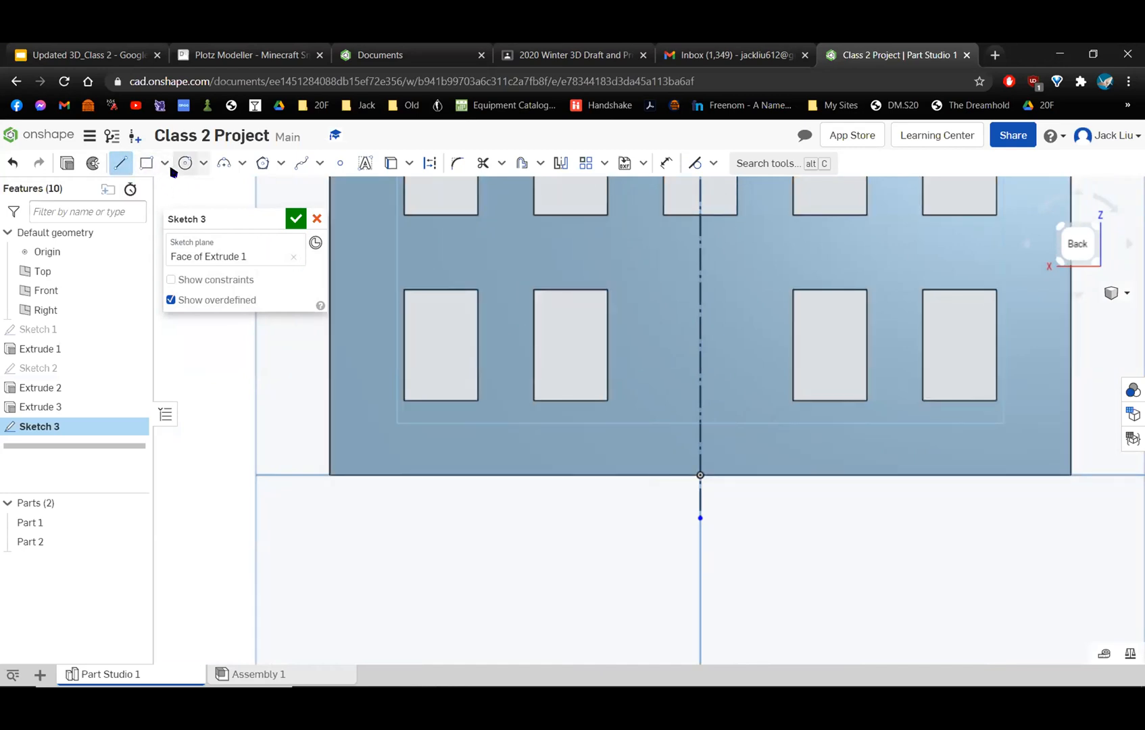
left_click(643, 475)
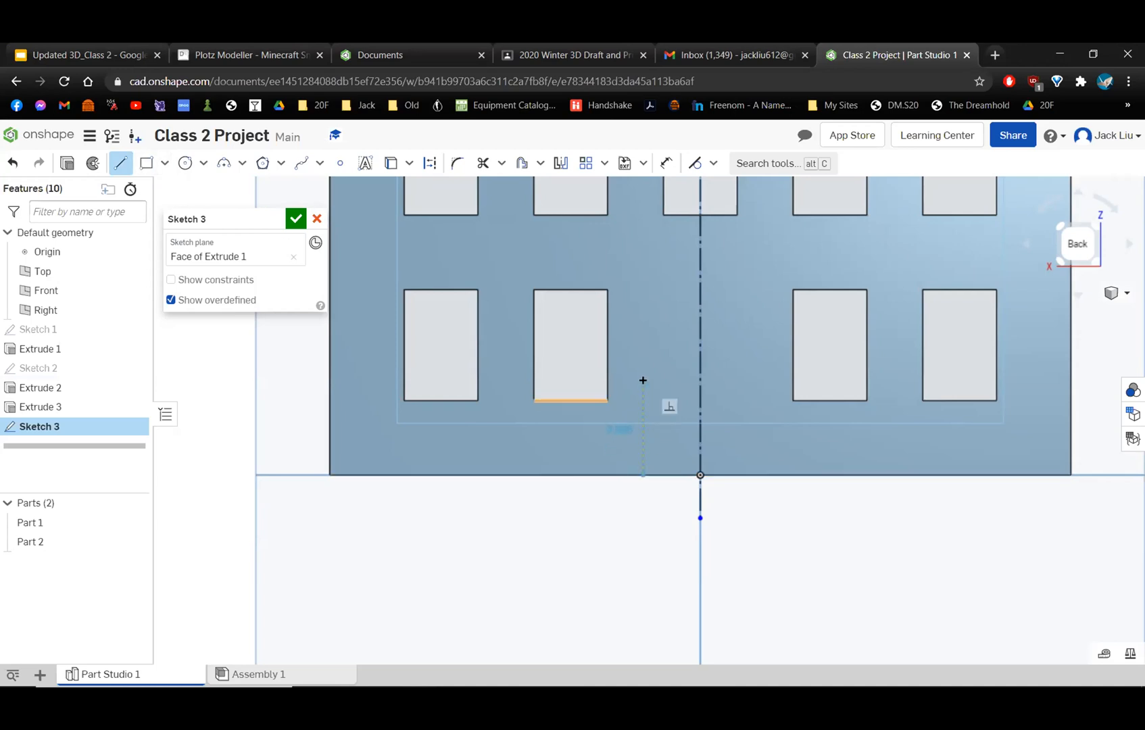
left_click(643, 382)
key("Escape")
Try a circle about 0.77 in in diameter, centered on the centerline and touching the vertical line's upper end, and delete it.
left_click(186, 163)
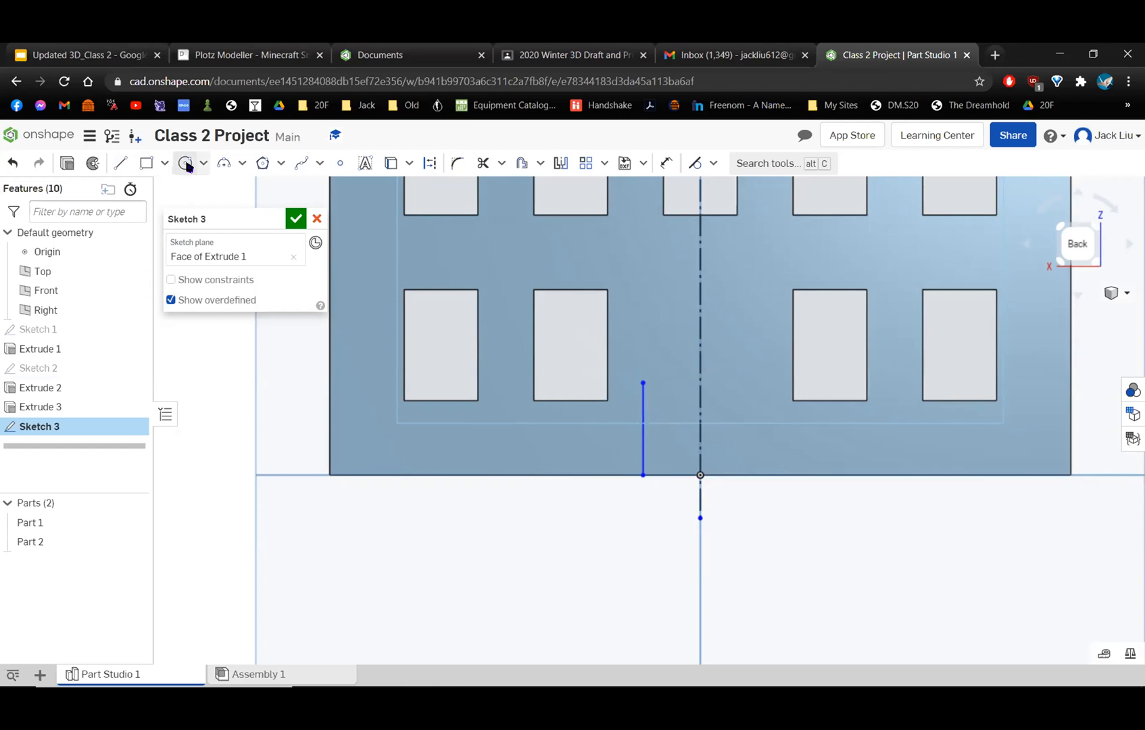
left_click(700, 383)
left_click(644, 383)
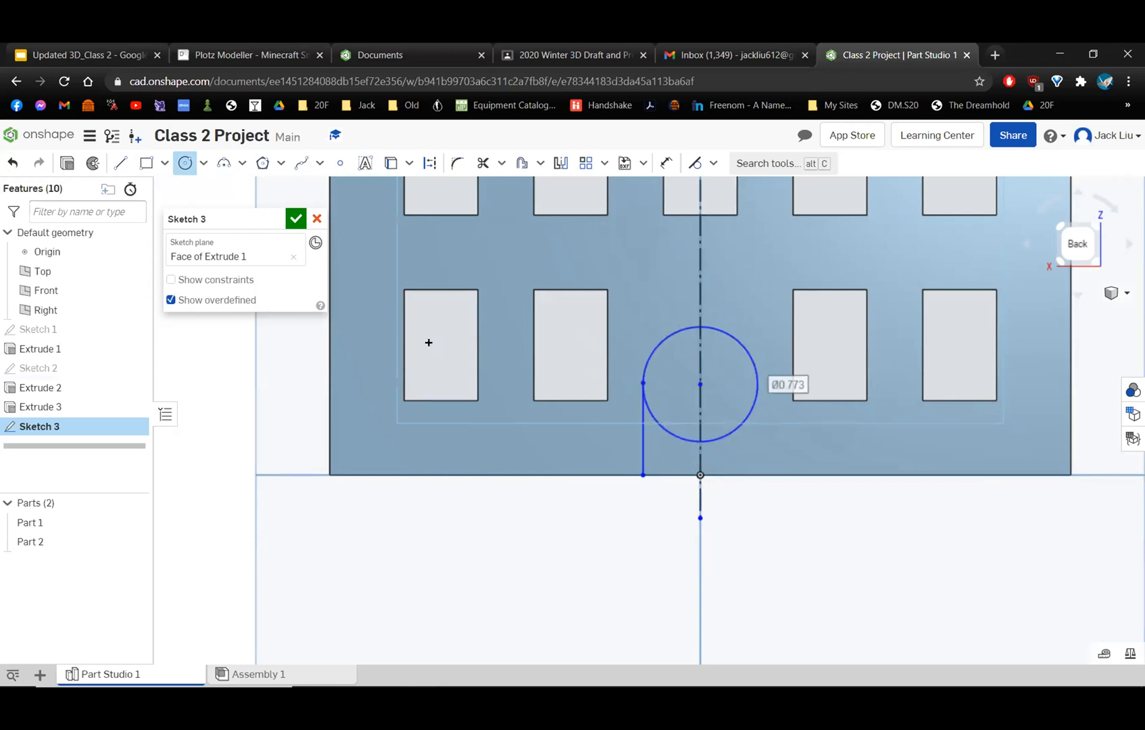
key("Escape")
left_click(663, 431)
key("Delete")
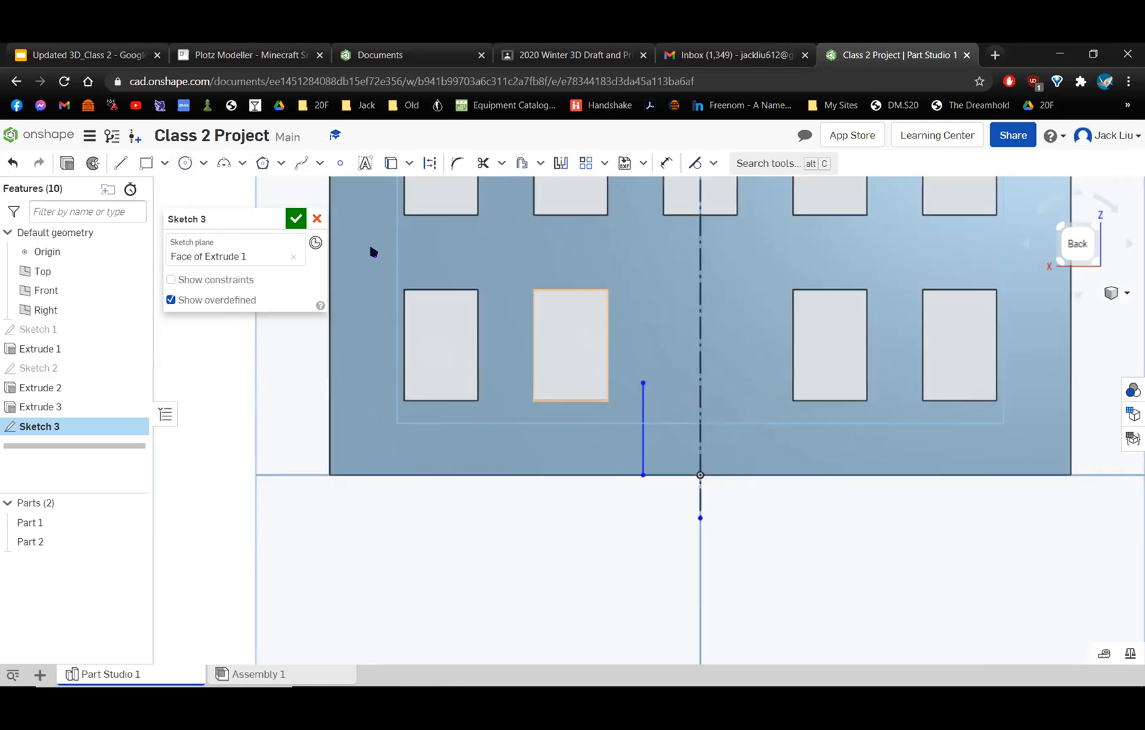
Sketch a horizontal line about 0.39 in long from the vertical line's upper end to the centerline.
left_click(121, 163)
left_click(645, 381)
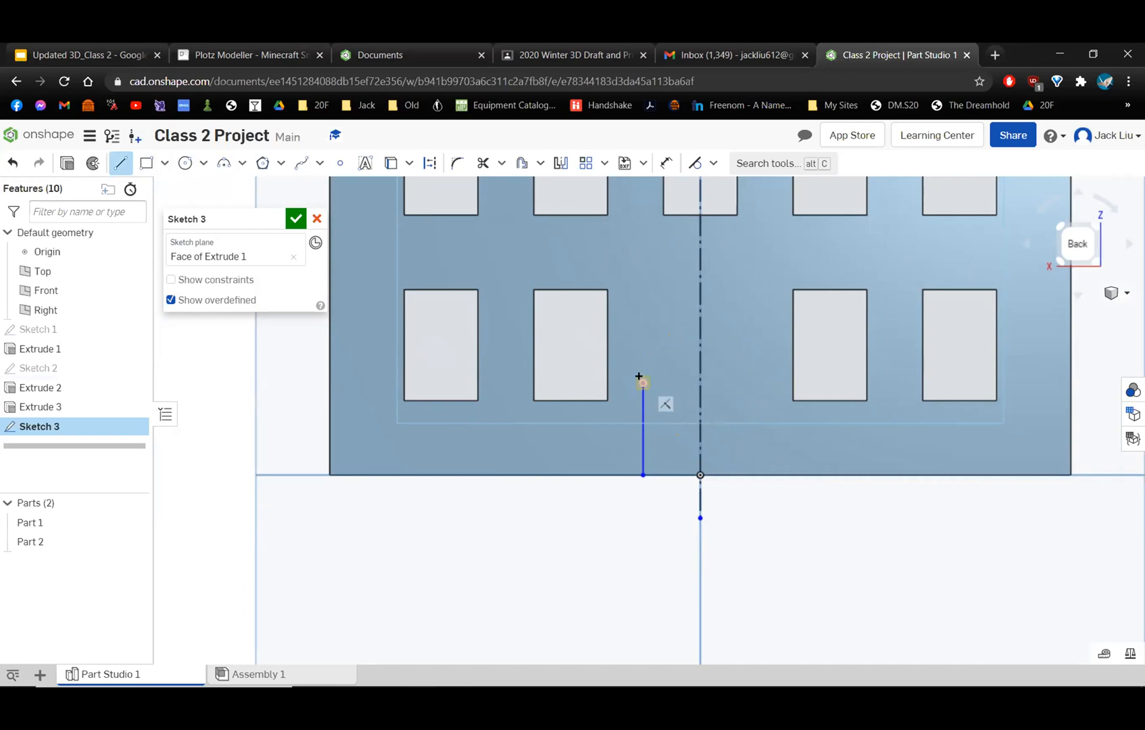
left_click(695, 381)
key("Escape")
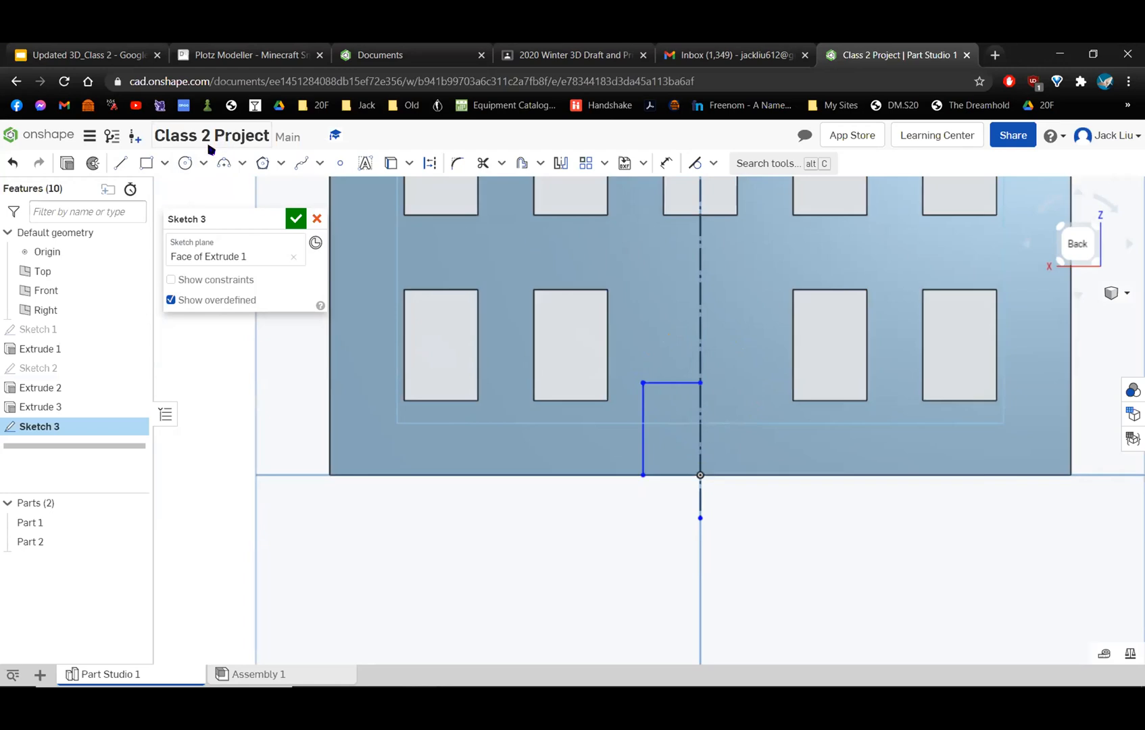
Dimension the vertical line of the half opening to a length of 1 in.
left_click(665, 163)
left_click(639, 441)
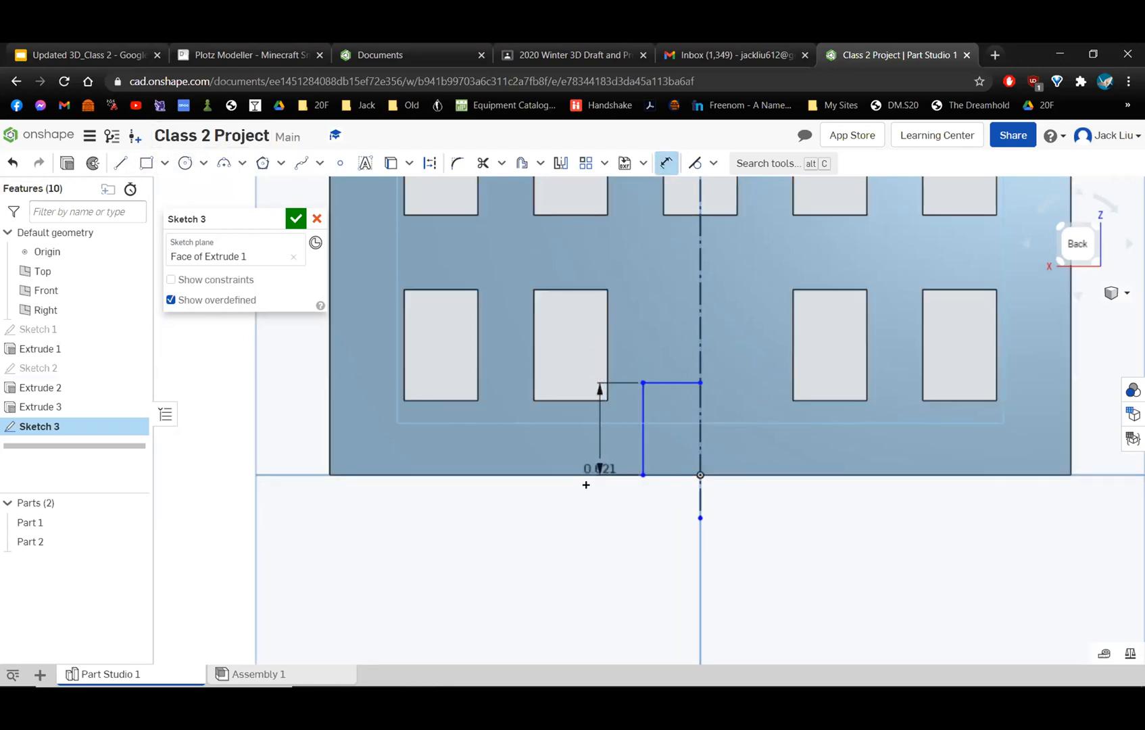
left_click(582, 530)
type("1")
key("Return")
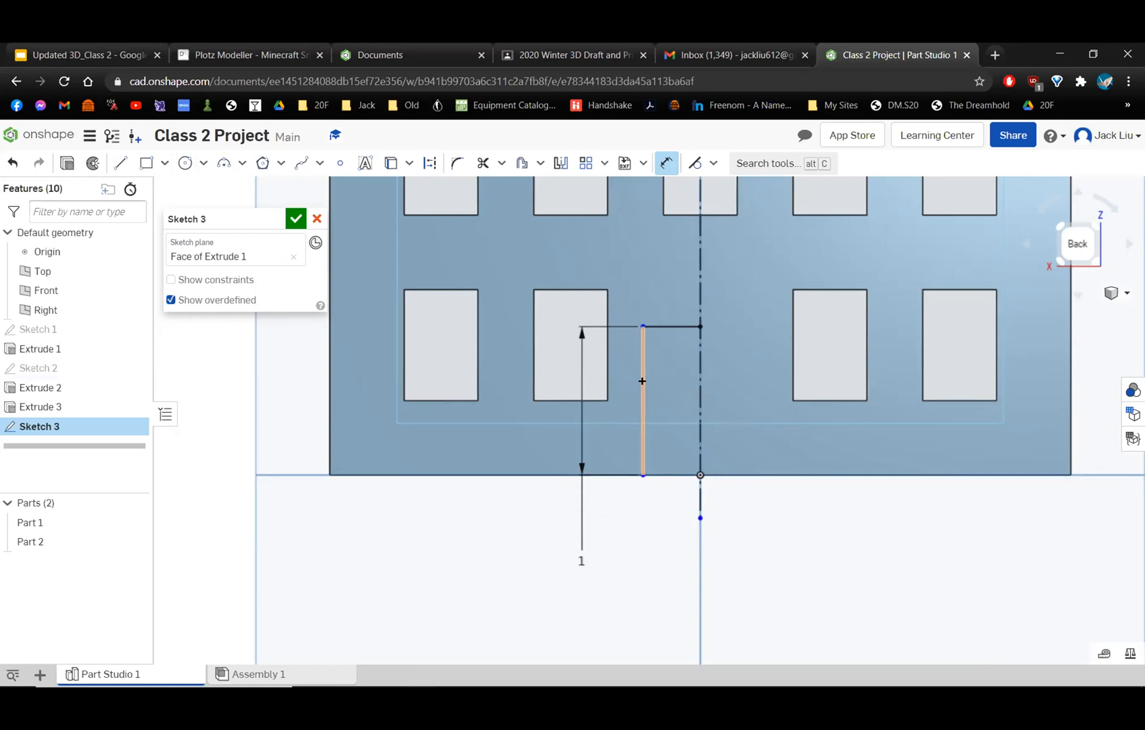
Dimension the distance from the vertical line to the centerline as 0.25 in and place the dimension closer to the wall's base.
left_click(643, 381)
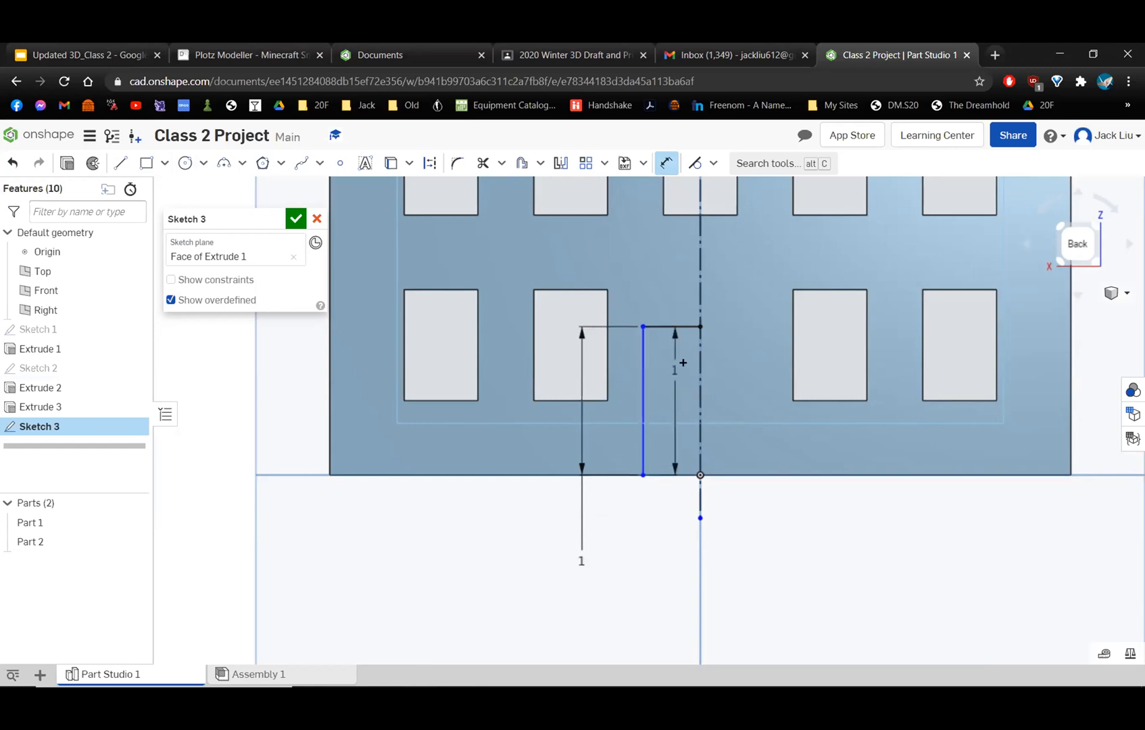
left_click(699, 365)
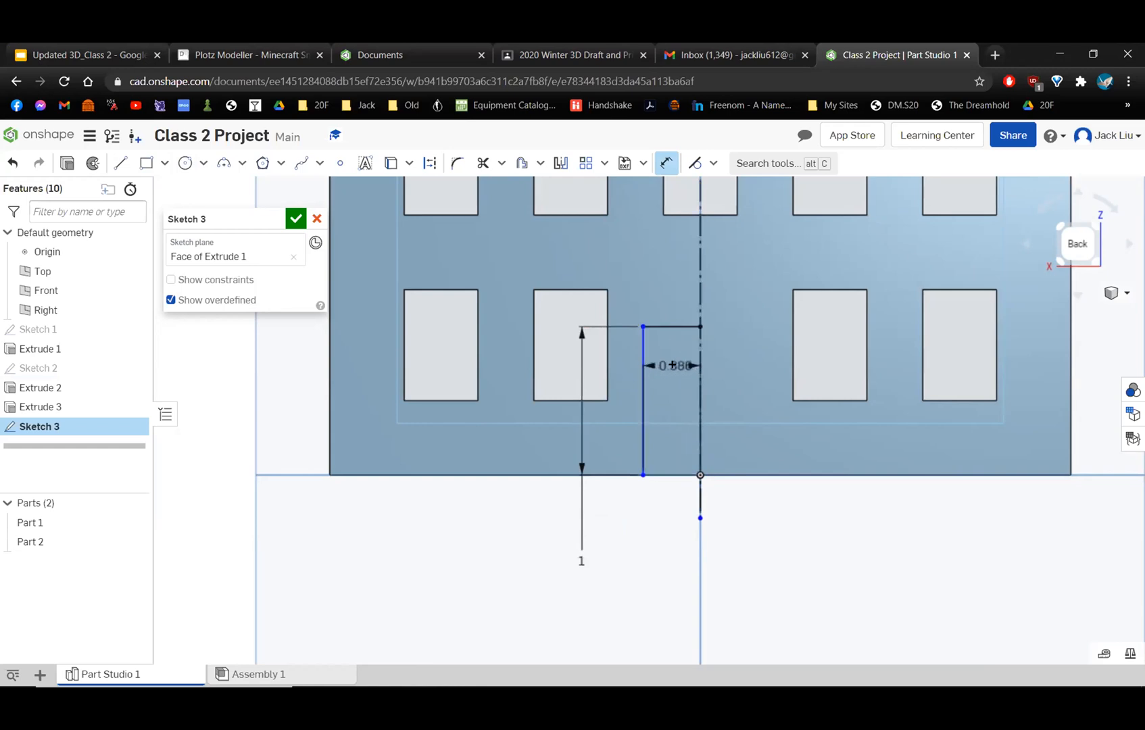
left_click(673, 559)
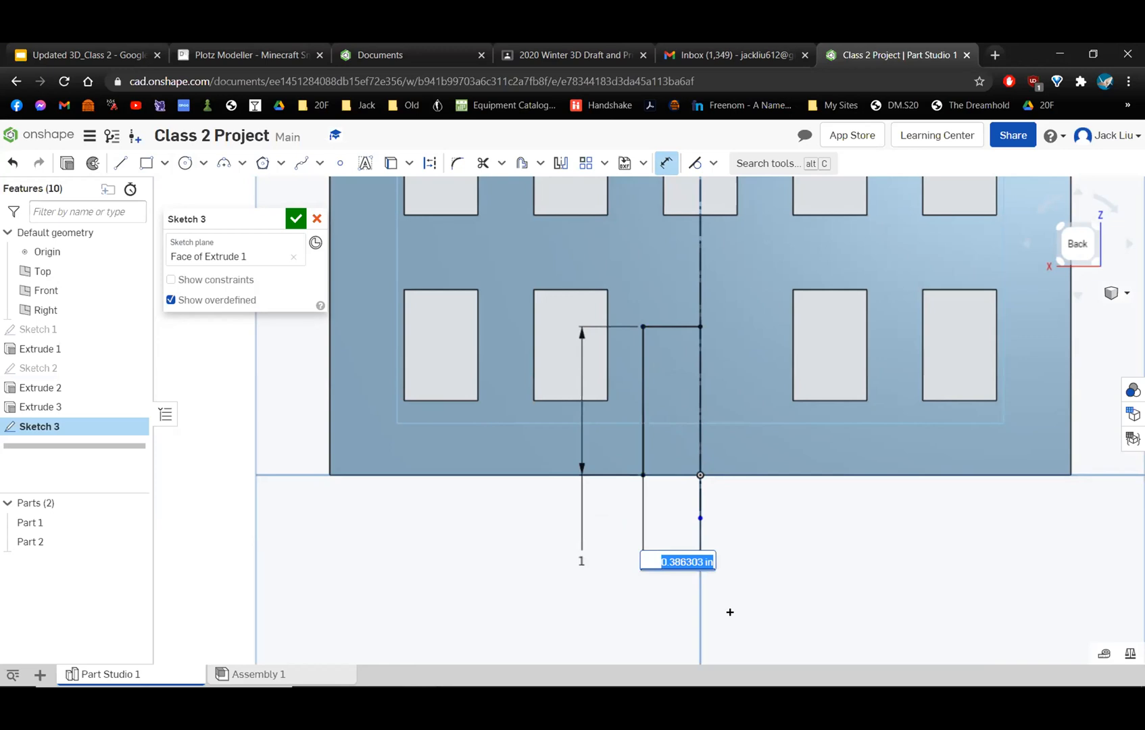
type("0.25")
key("Return")
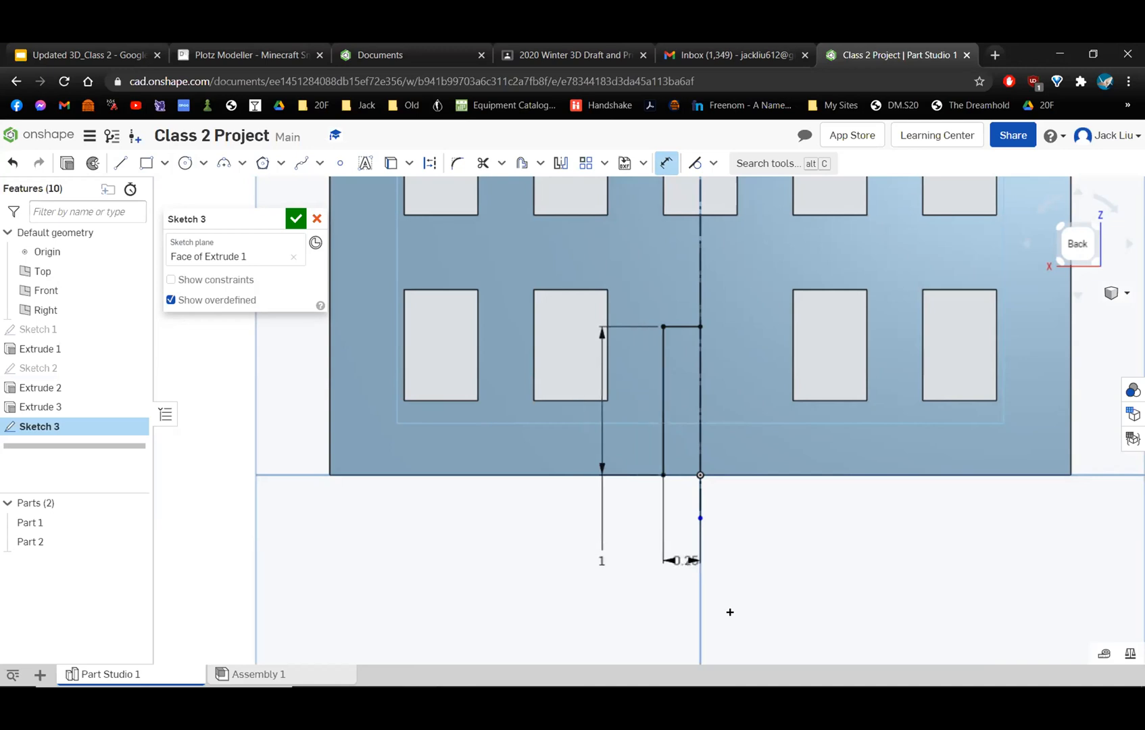
scroll(713, 564, "up", 2)
left_click_drag(649, 559, 647, 518)
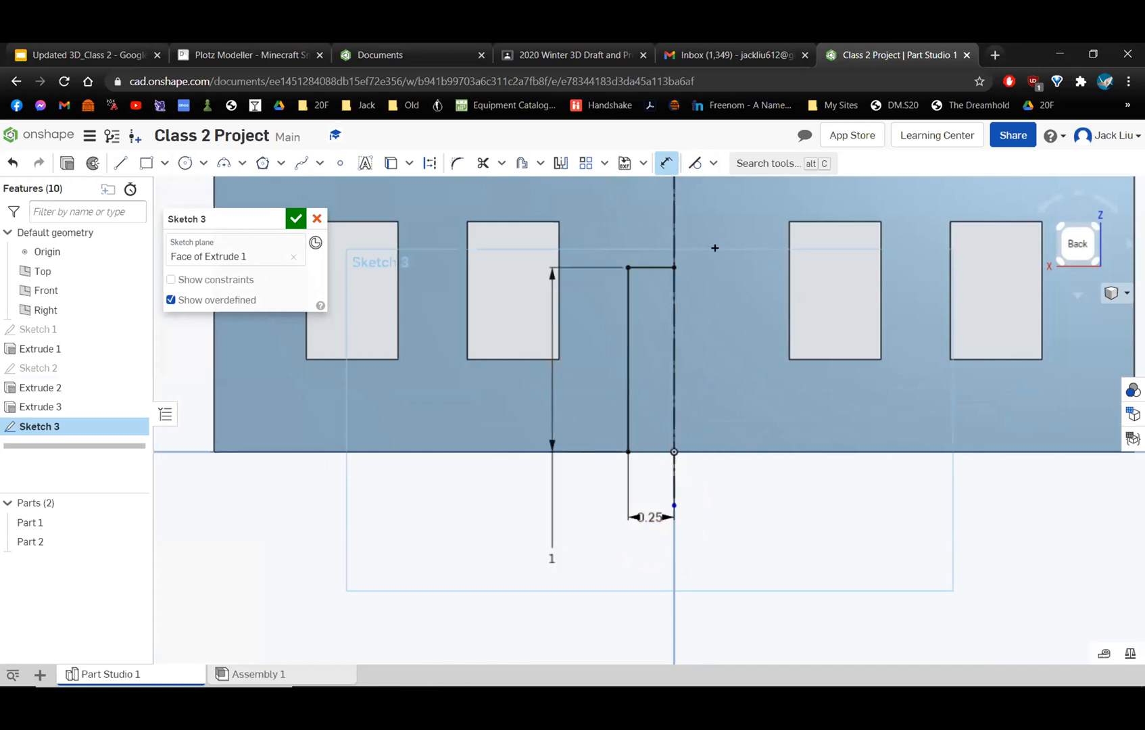
Mirror the half opening's horizontal and vertical lines about the construction centerline.
scroll(732, 347, "up", 2)
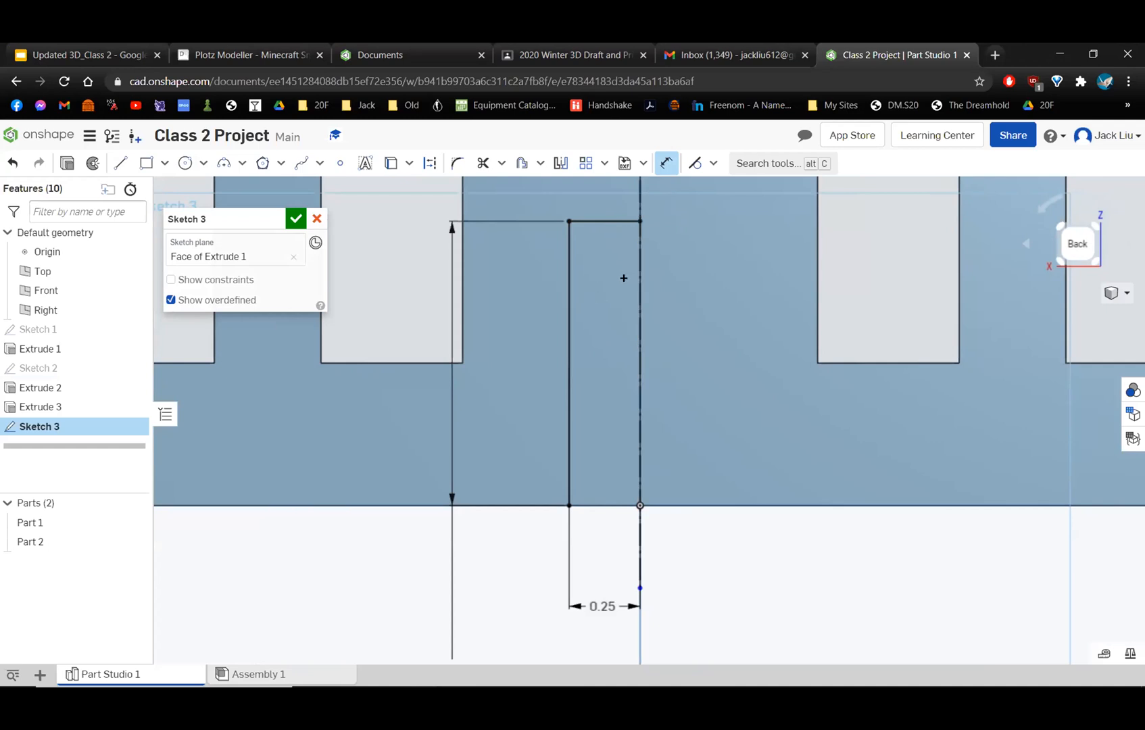
scroll(605, 517, "down", 3)
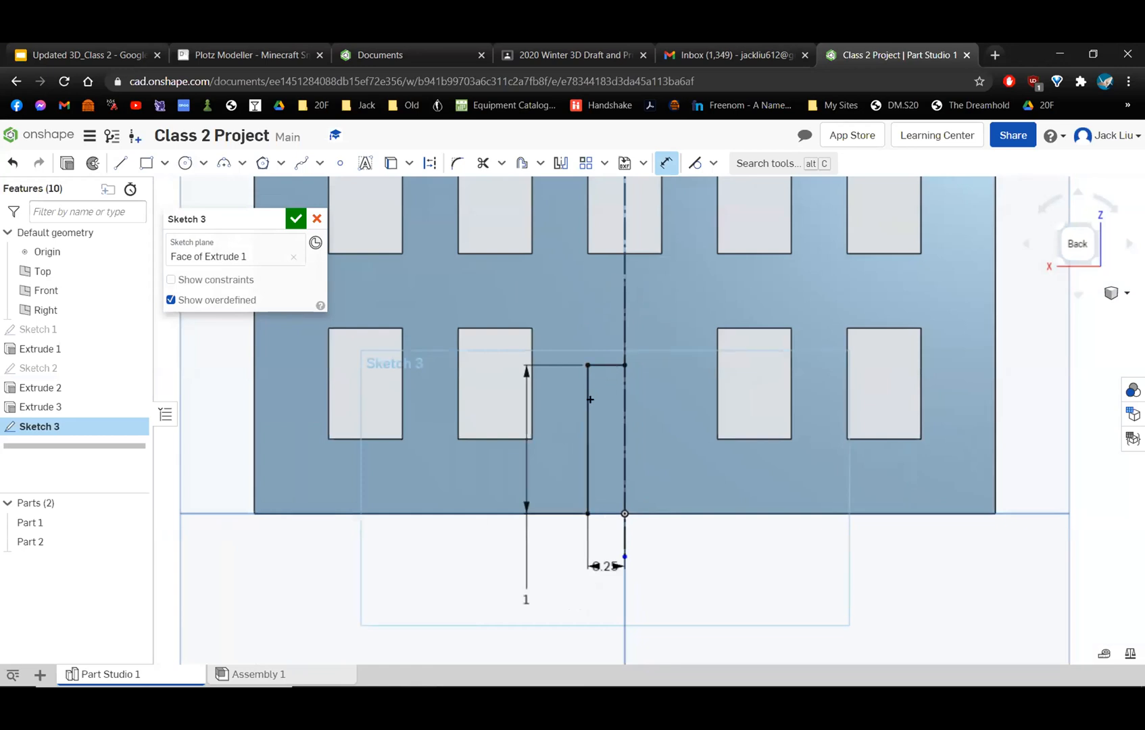
scroll(590, 399, "up", 3)
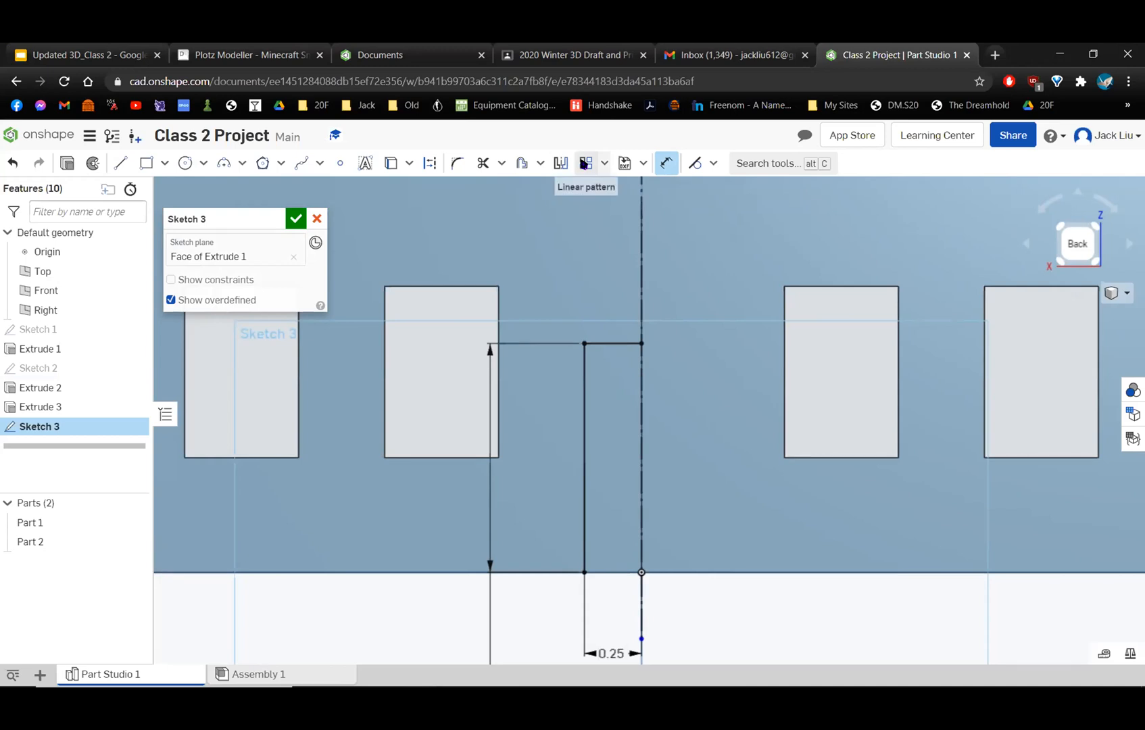
left_click(665, 163)
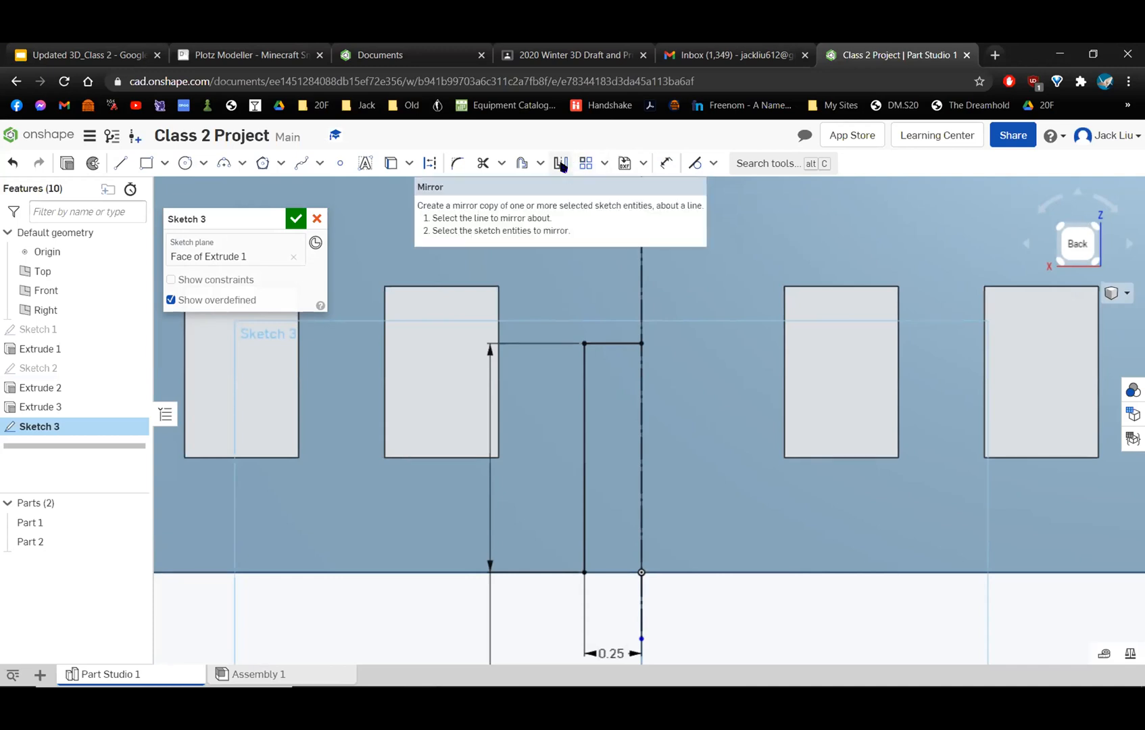
left_click(561, 165)
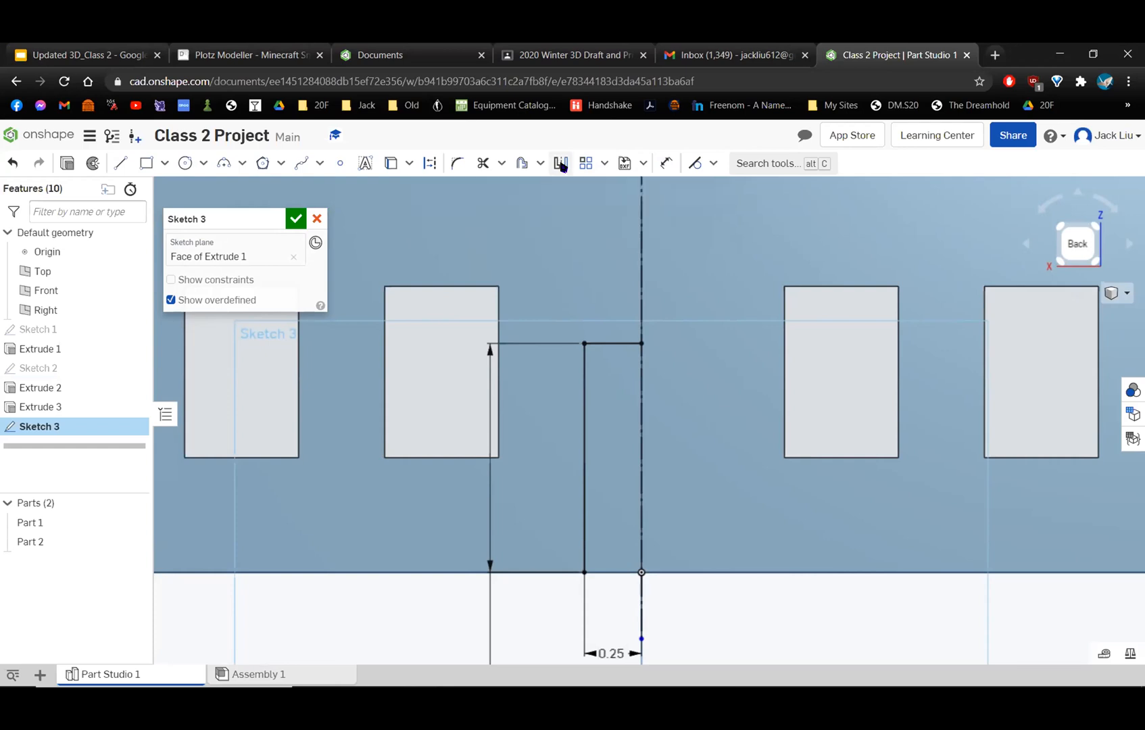
left_click(561, 166)
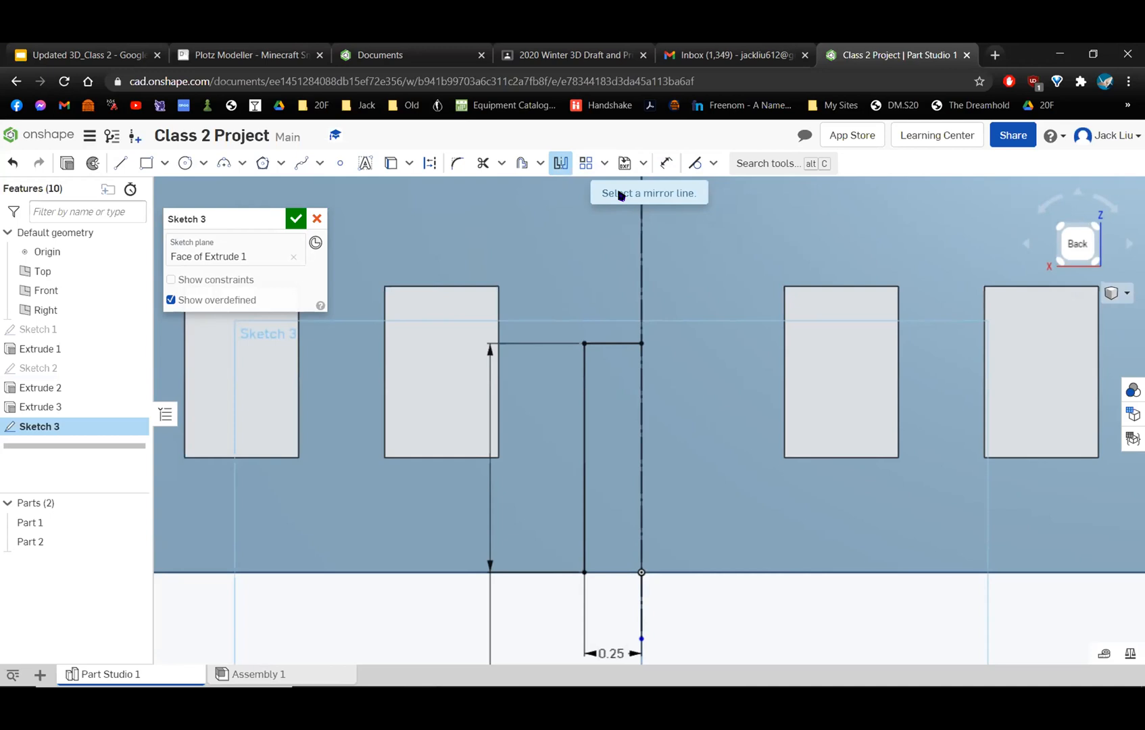
left_click(640, 239)
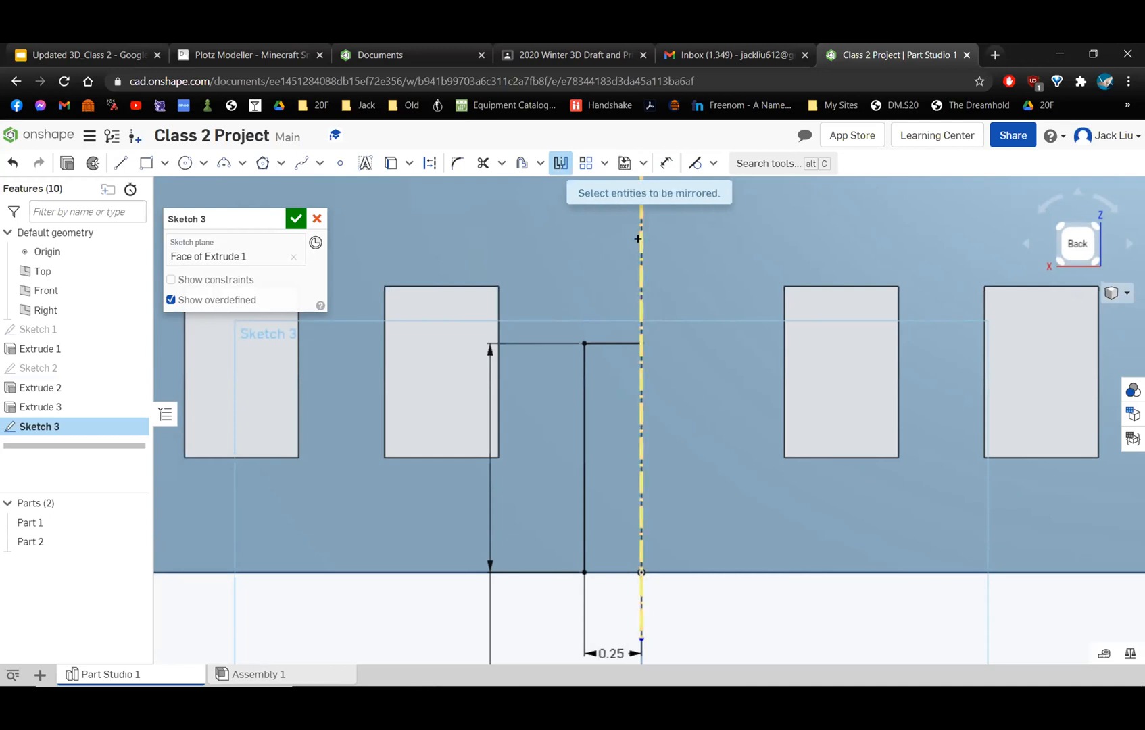
left_click(607, 342)
left_click(582, 372)
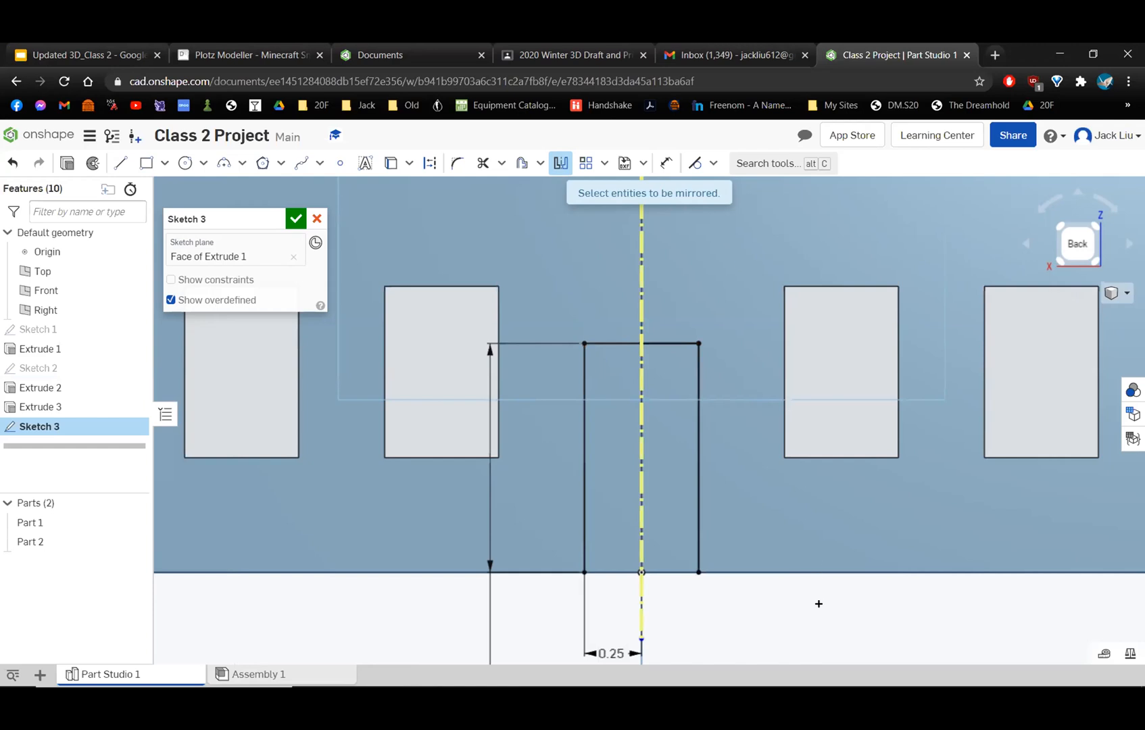
key("Escape")
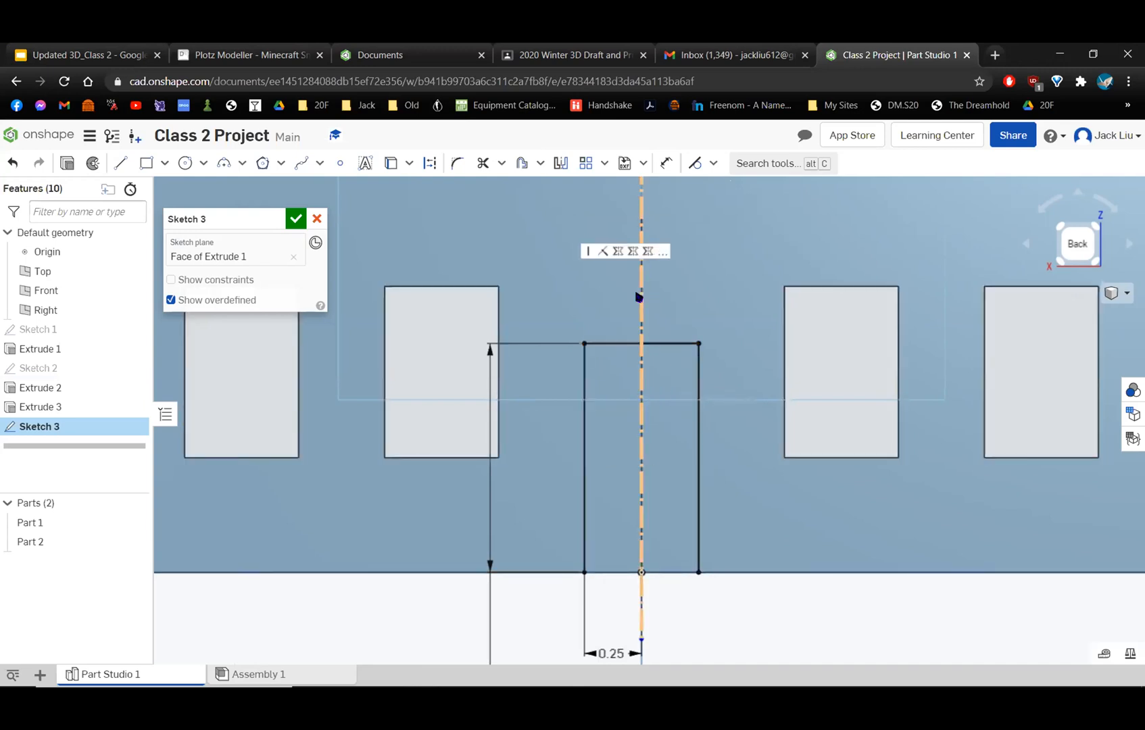
Try a height of 0.6 in for the mirrored opening and restore it to 1 in.
scroll(642, 460, "down", 3)
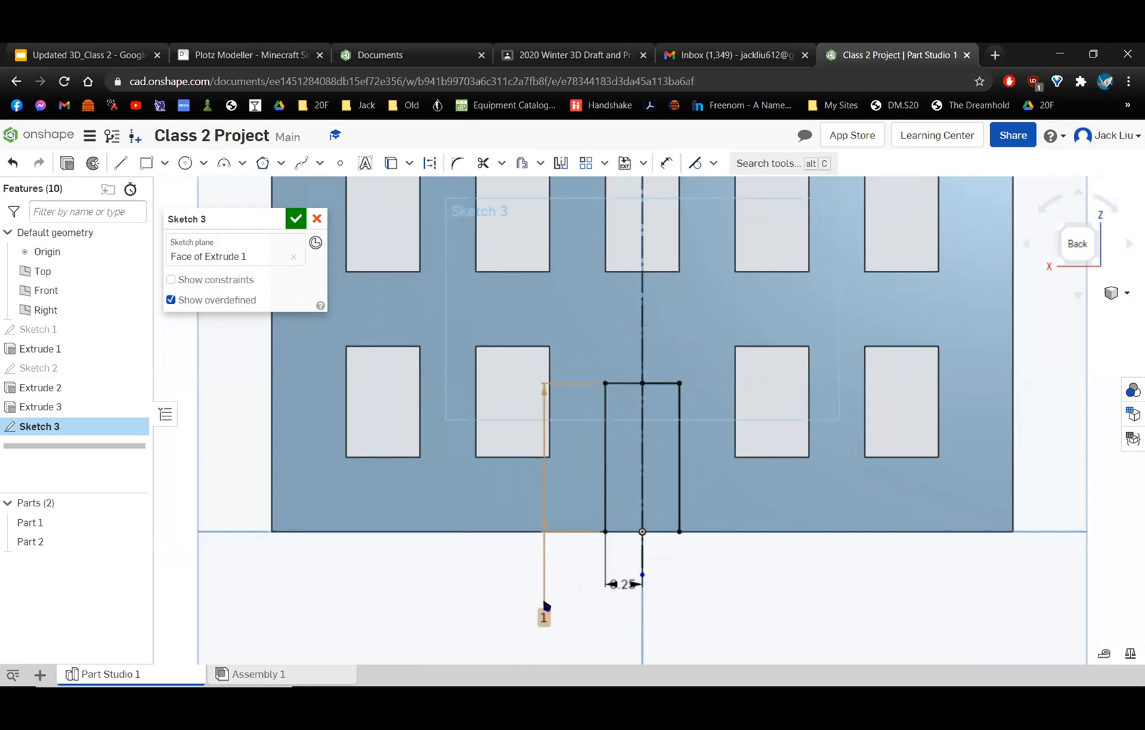
double_click(536, 615)
type("6")
key("Return")
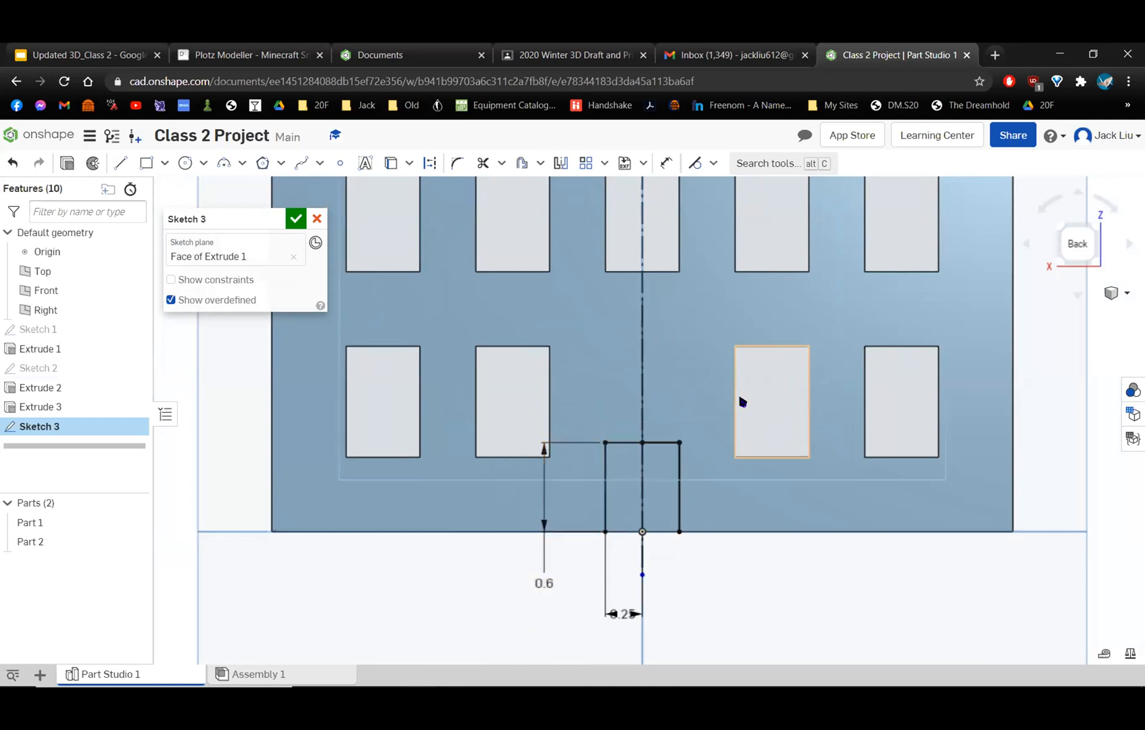
double_click(547, 584)
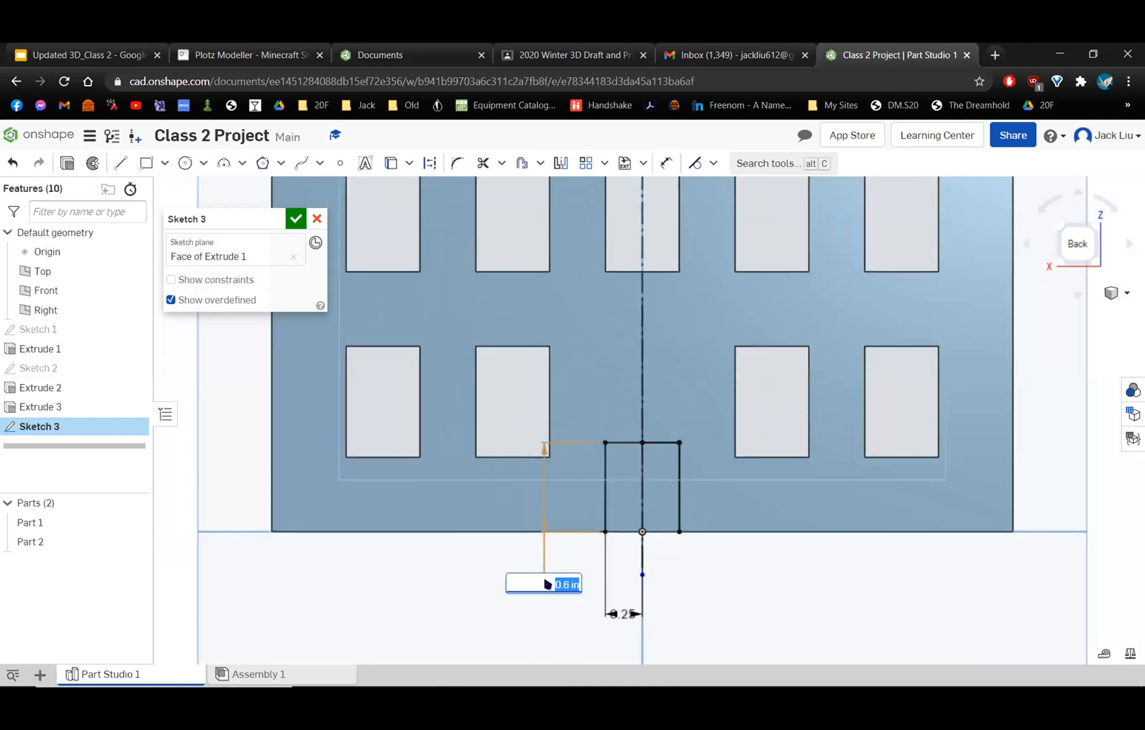
key("Return")
Try a half-width of 0.7 in for the mirrored opening and set it back to 0.25 in.
scroll(547, 584, "up", 2)
double_click(647, 586)
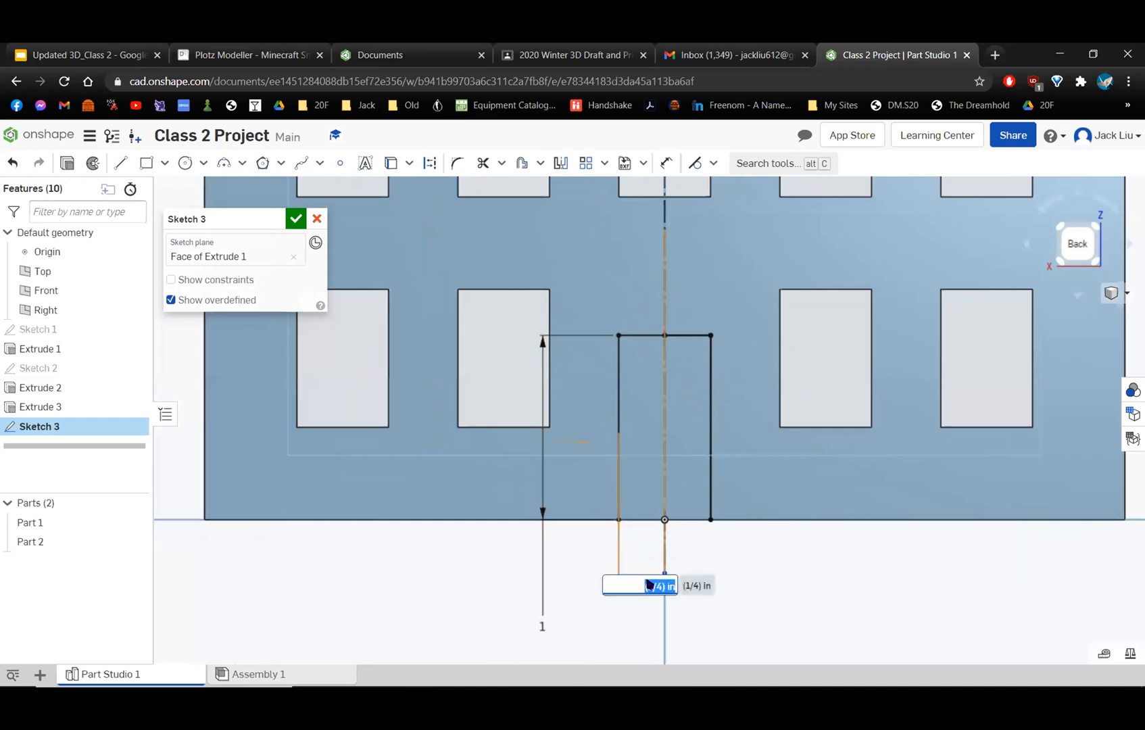
type("0.7")
key("Return")
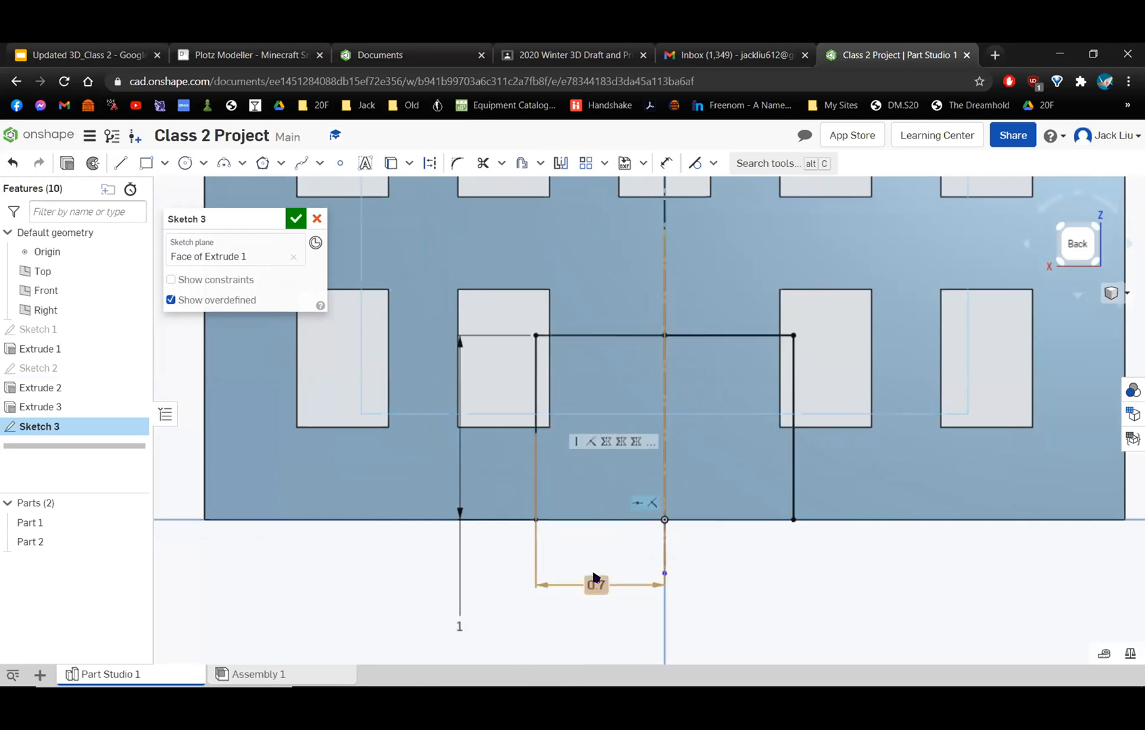
double_click(594, 584)
type("0.25")
key("Return")
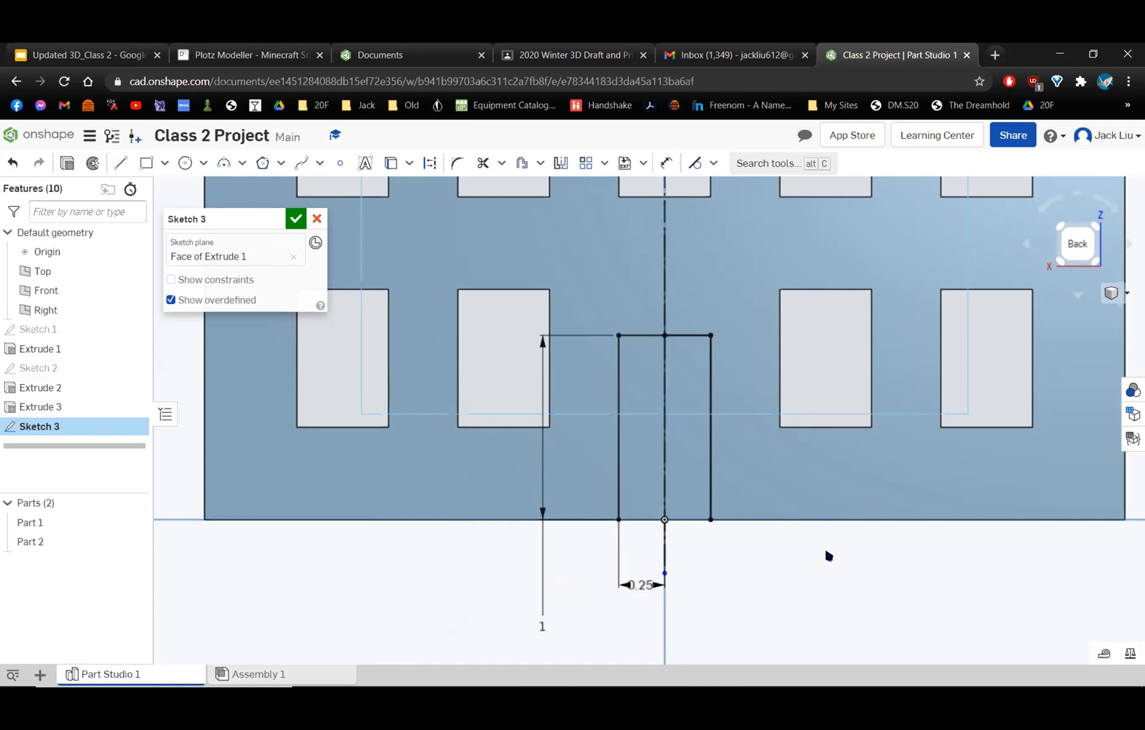
Delete the mirrored half of the opening's outline.
scroll(845, 557, "down", 4)
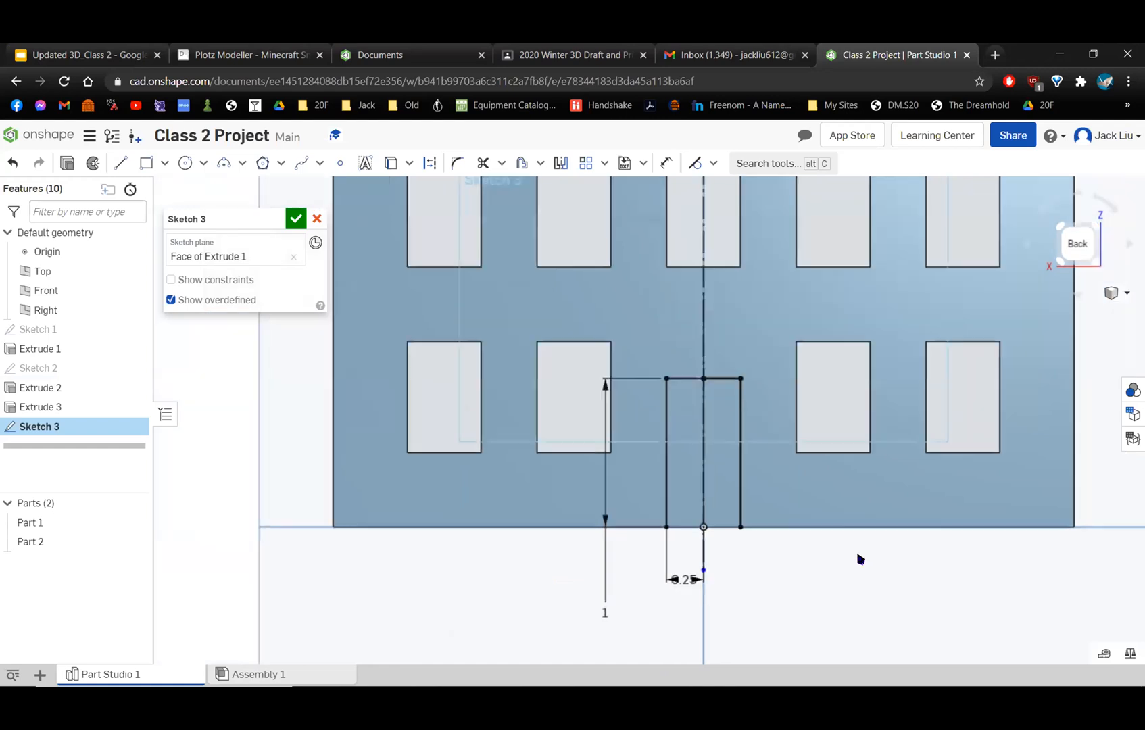
scroll(717, 405, "up", 4)
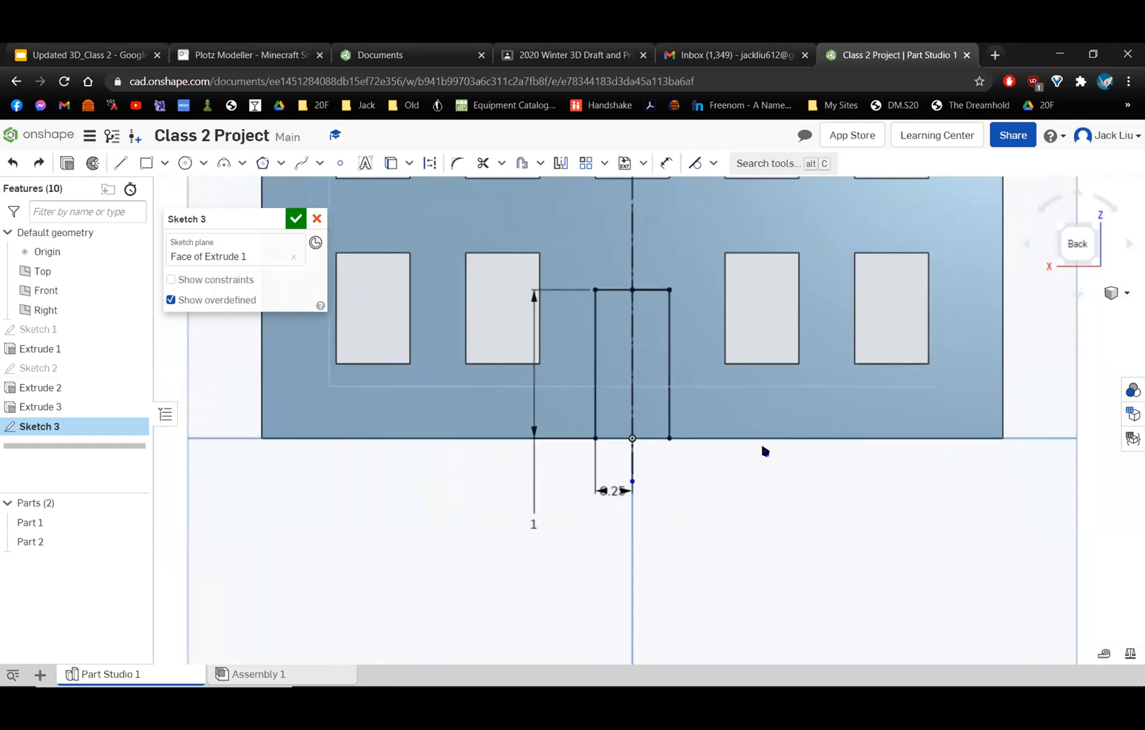
key("Delete")
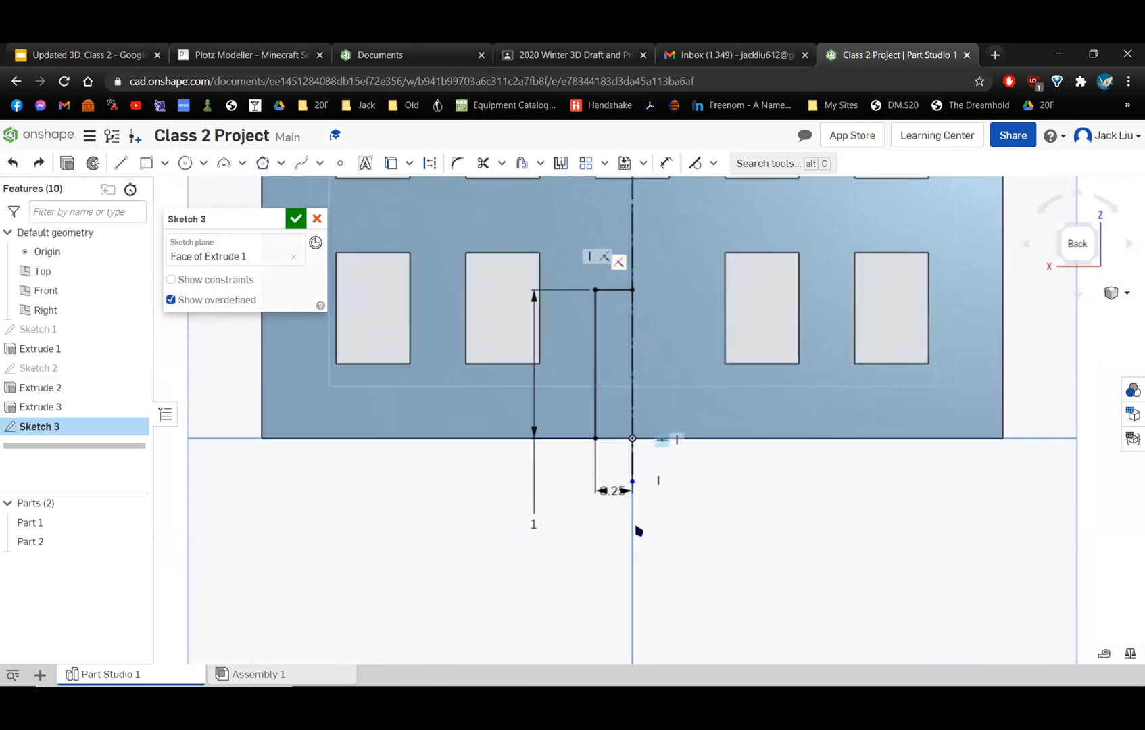
Extend the lower end of the construction centerline slightly further below the wall's base.
scroll(728, 519, "up", 2)
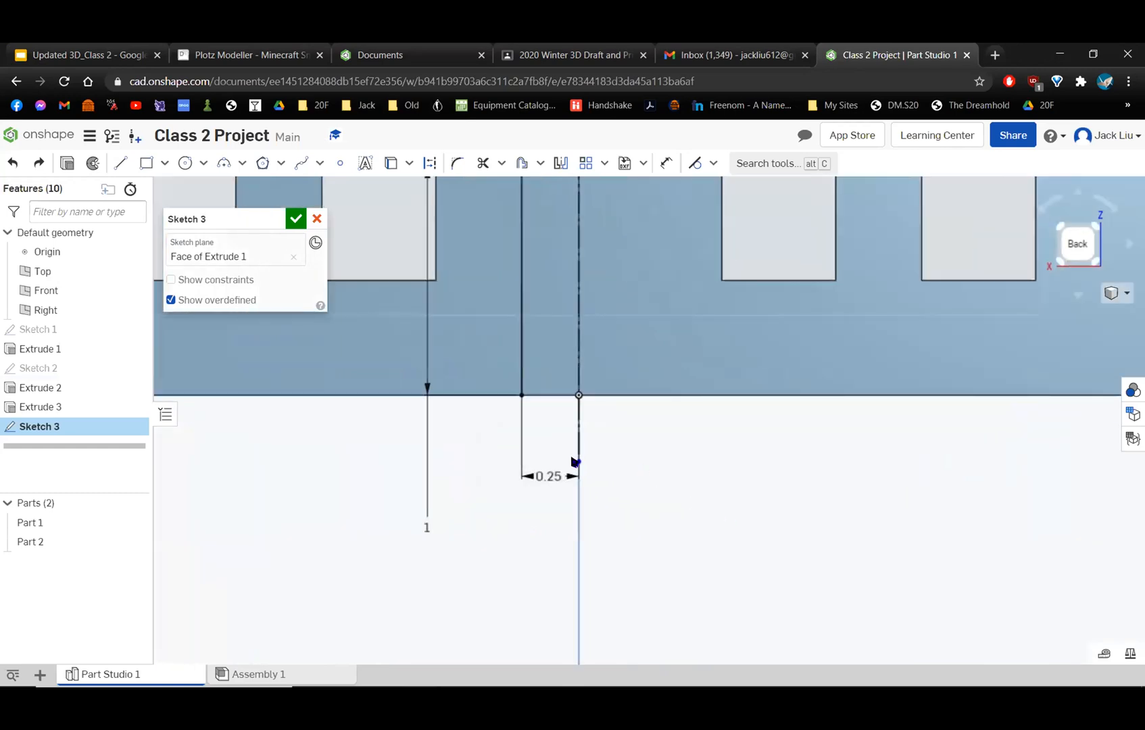
mouse_move(577, 462)
left_mouse_down()
mouse_move(582, 509)
mouse_move(576, 427)
mouse_move(584, 542)
mouse_move(595, 486)
left_mouse_up()
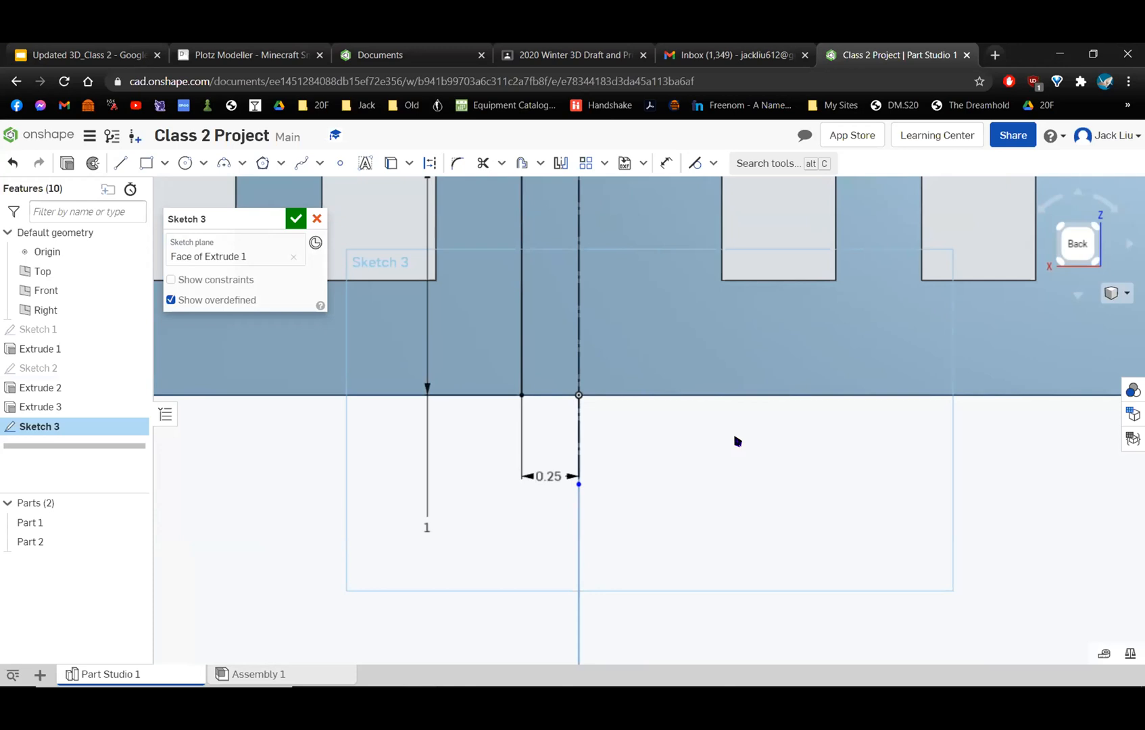
Mirror the half outline of the door opening about the vertical construction centerline.
scroll(734, 441, "down", 3)
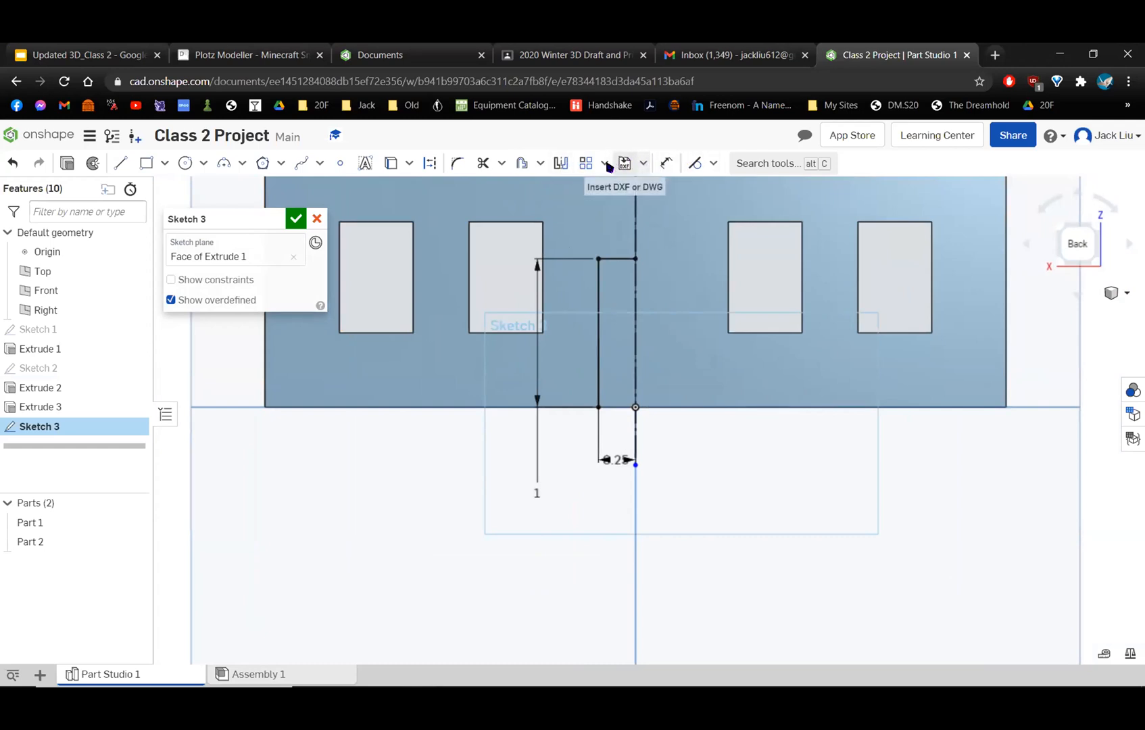
left_click(558, 163)
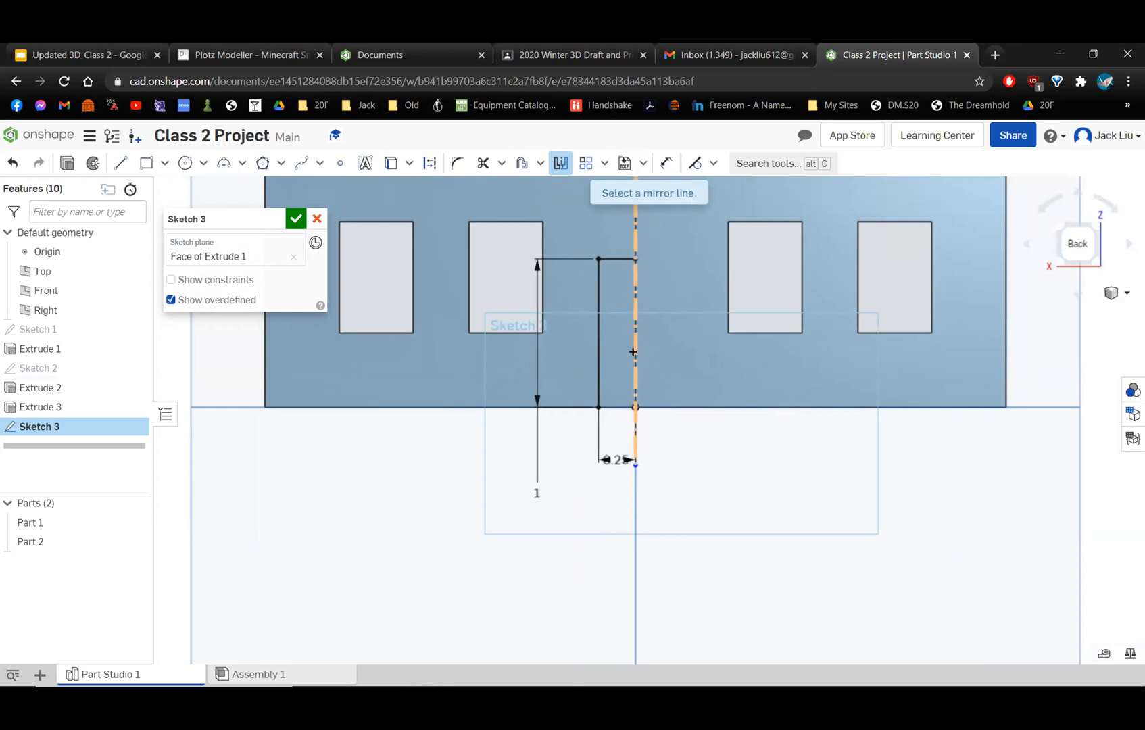
left_click(634, 299)
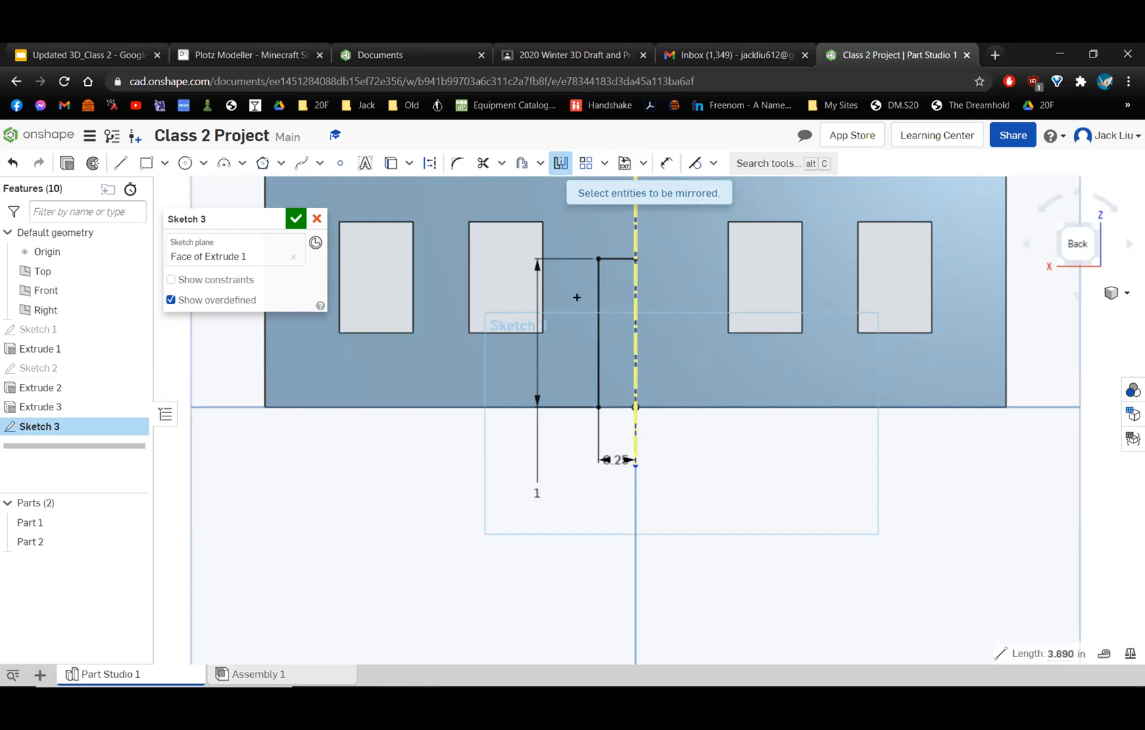
scroll(597, 280, "up", 2)
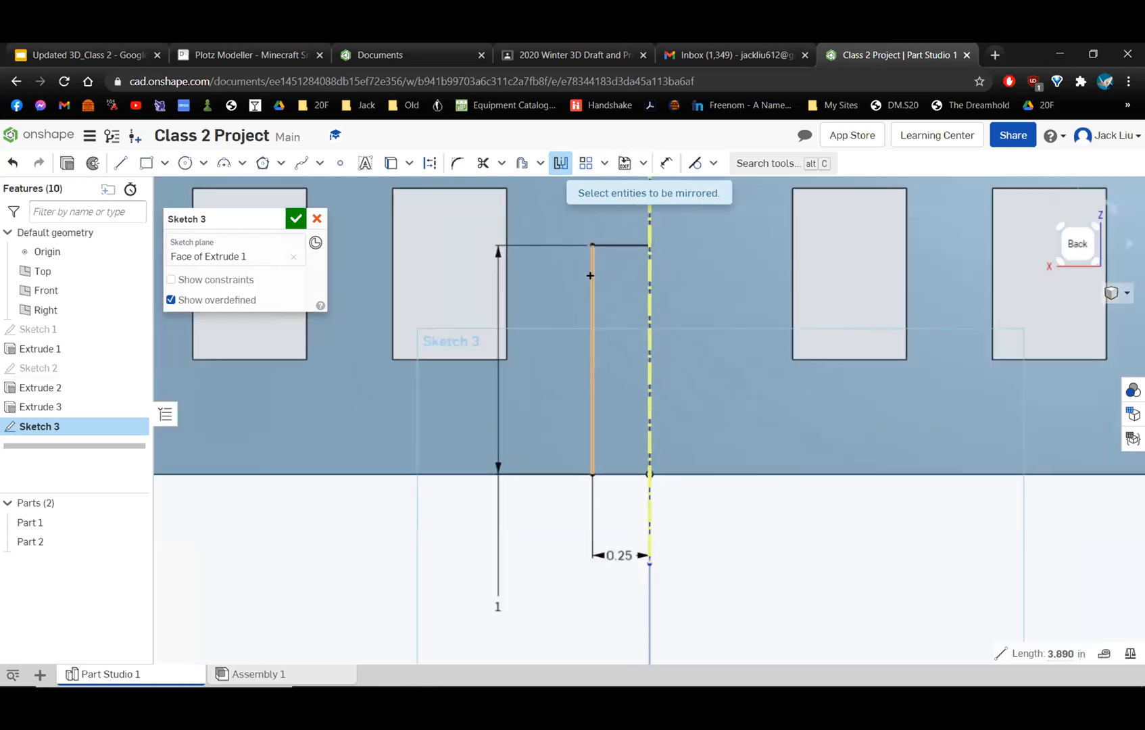
left_click(620, 242)
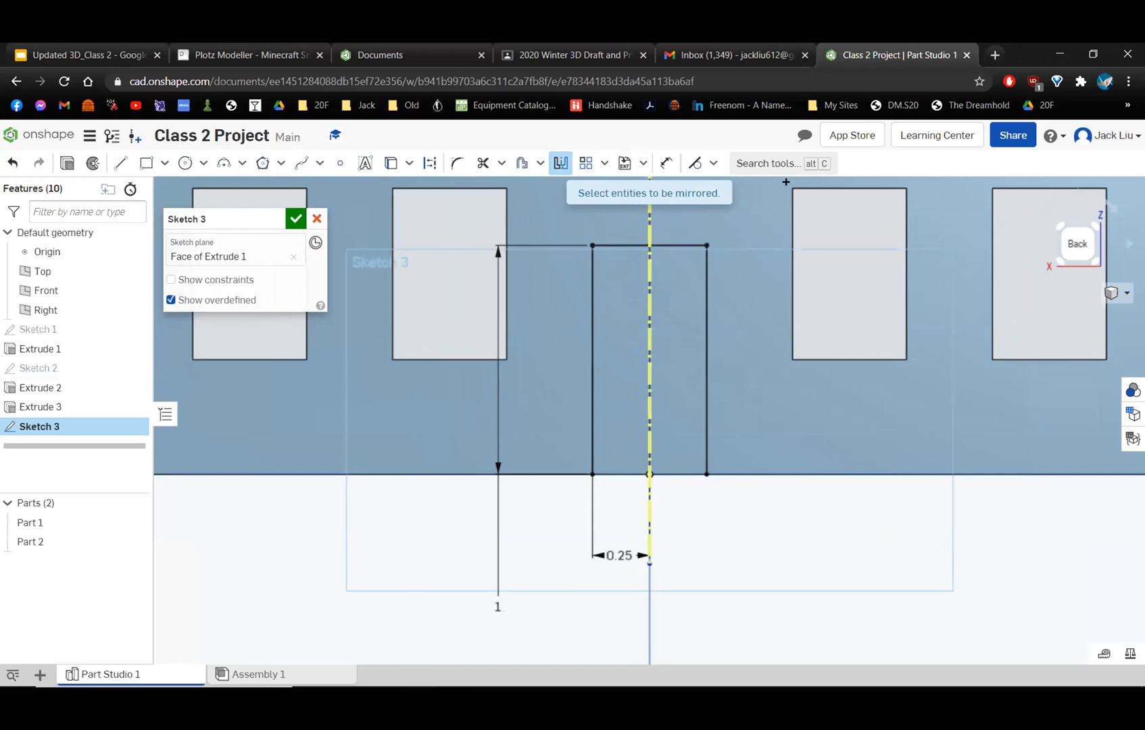
key("Escape")
Finish the sketch and cut the full door outline out of the back wall with a 1 in blind Remove extrude.
scroll(793, 404, "down", 5)
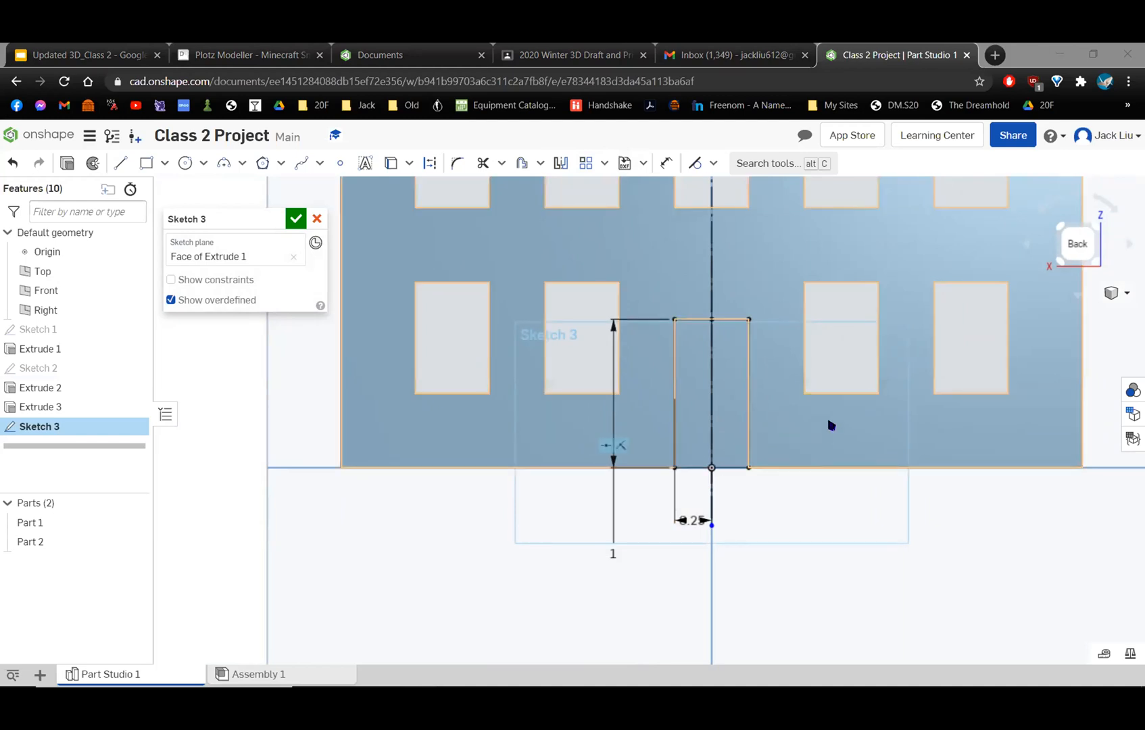
right_click_drag(832, 480, 651, 436)
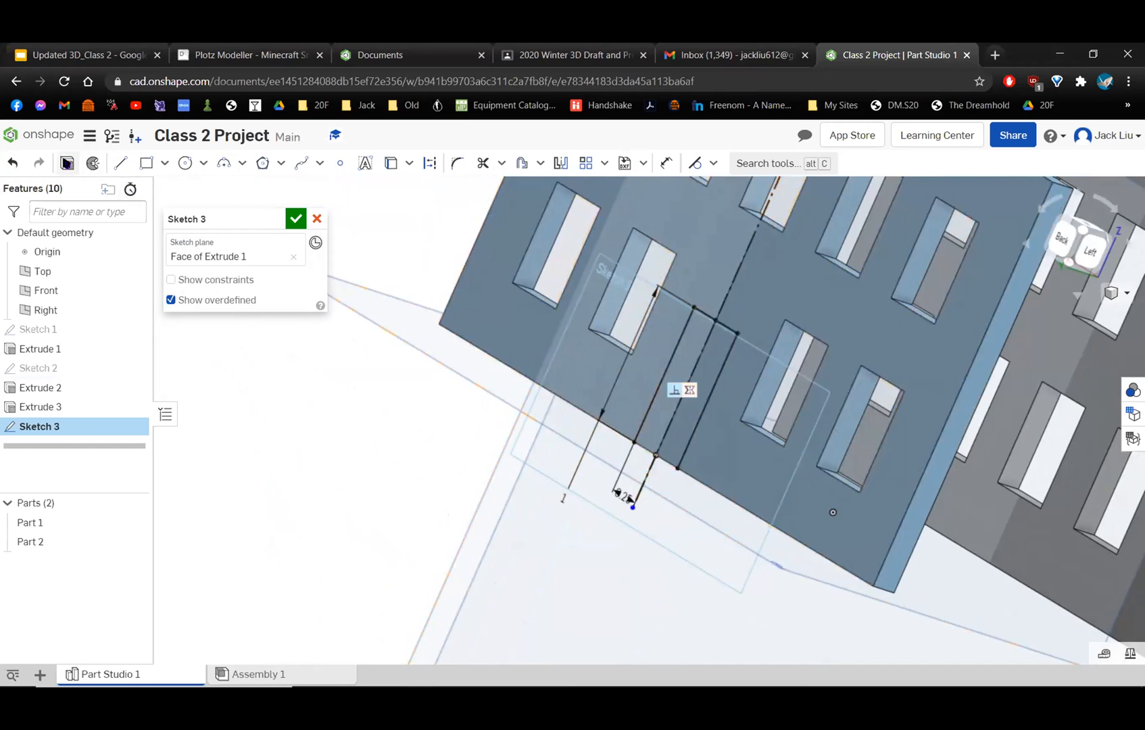
left_click(296, 219)
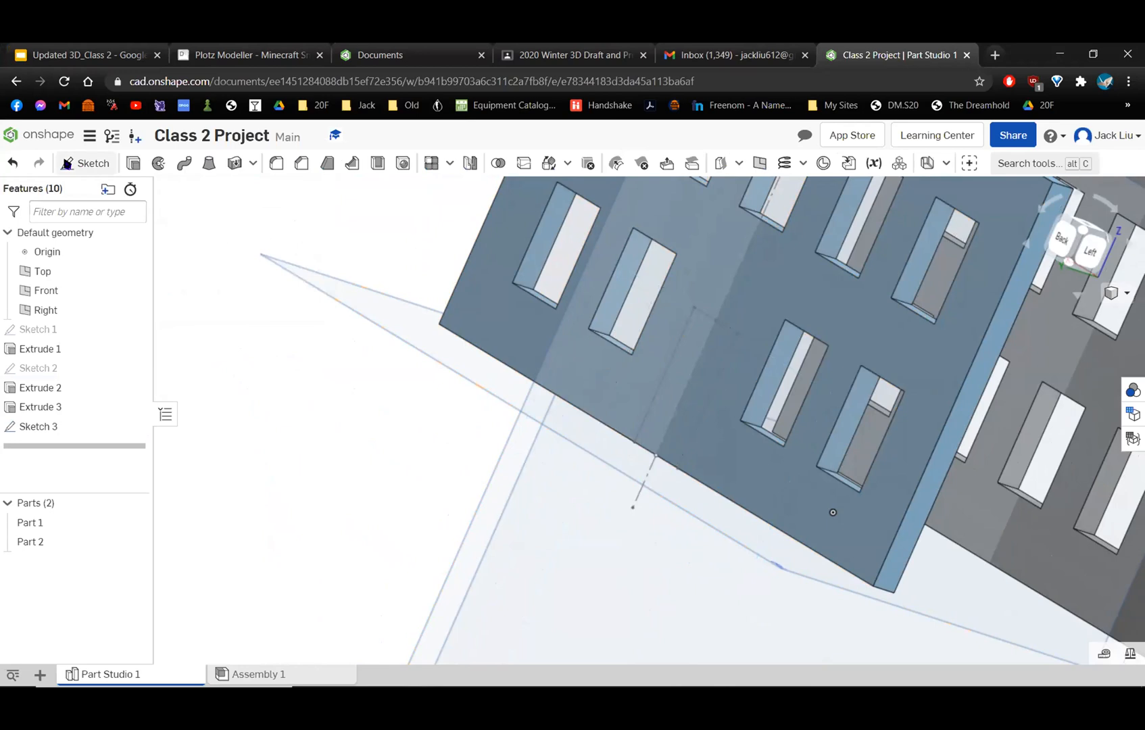
left_click(132, 163)
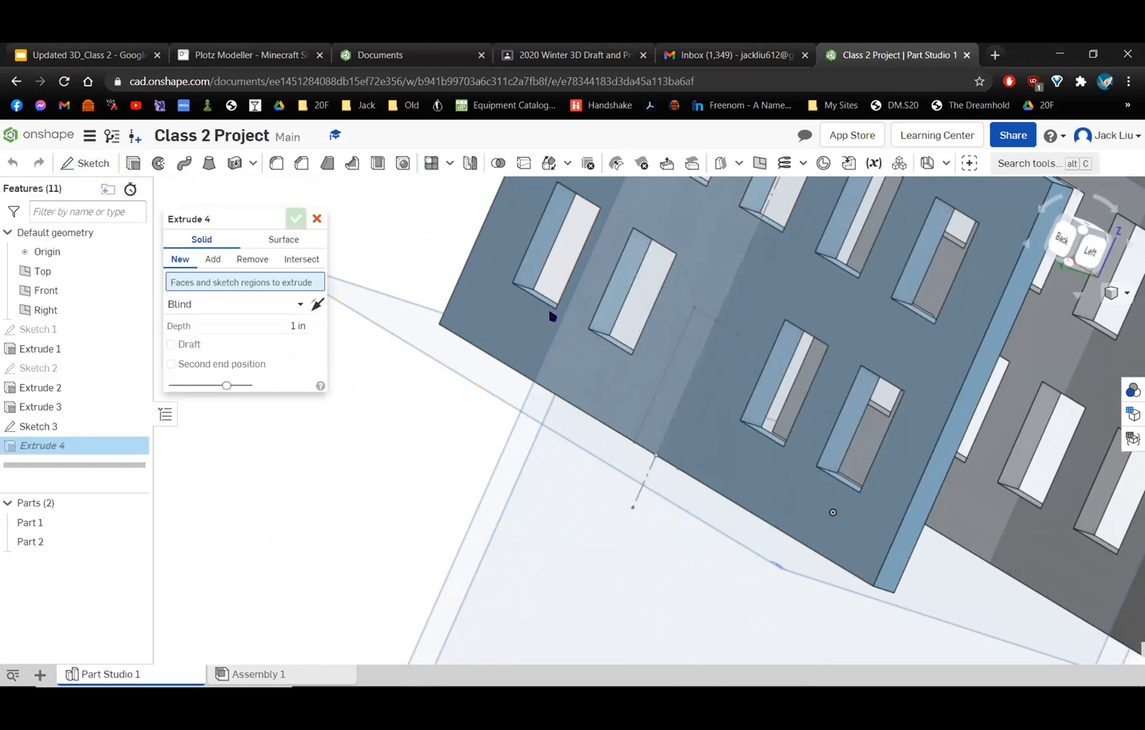
left_click(683, 383)
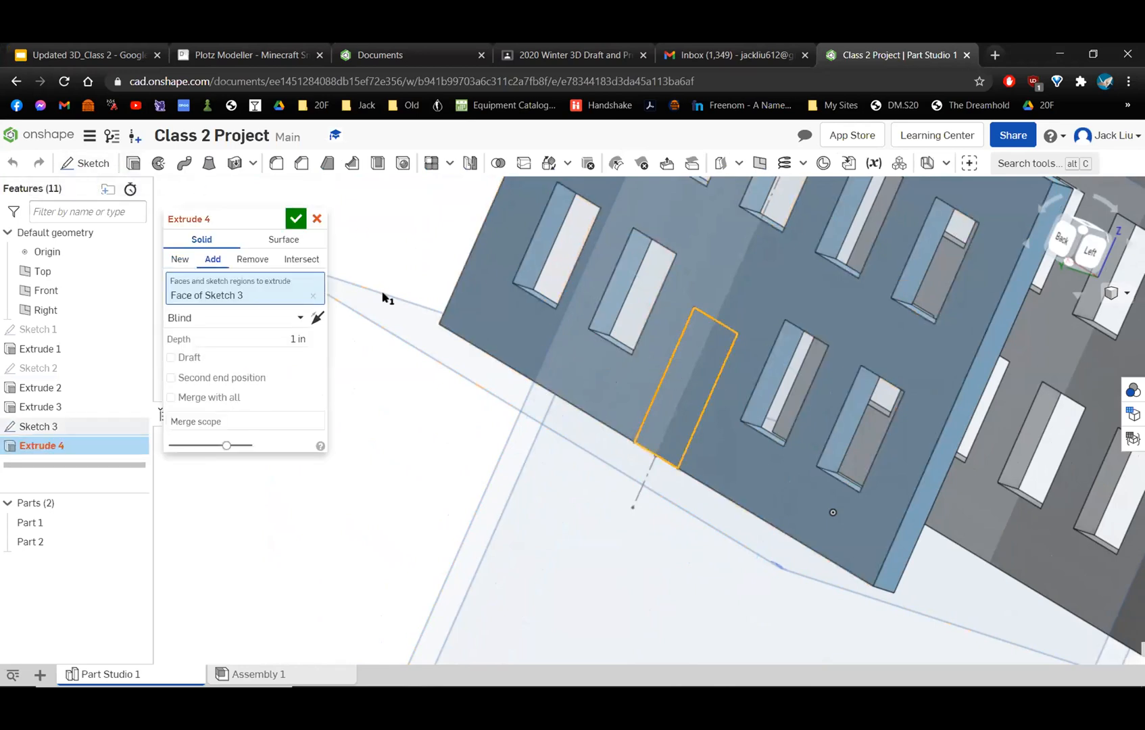
left_click(249, 259)
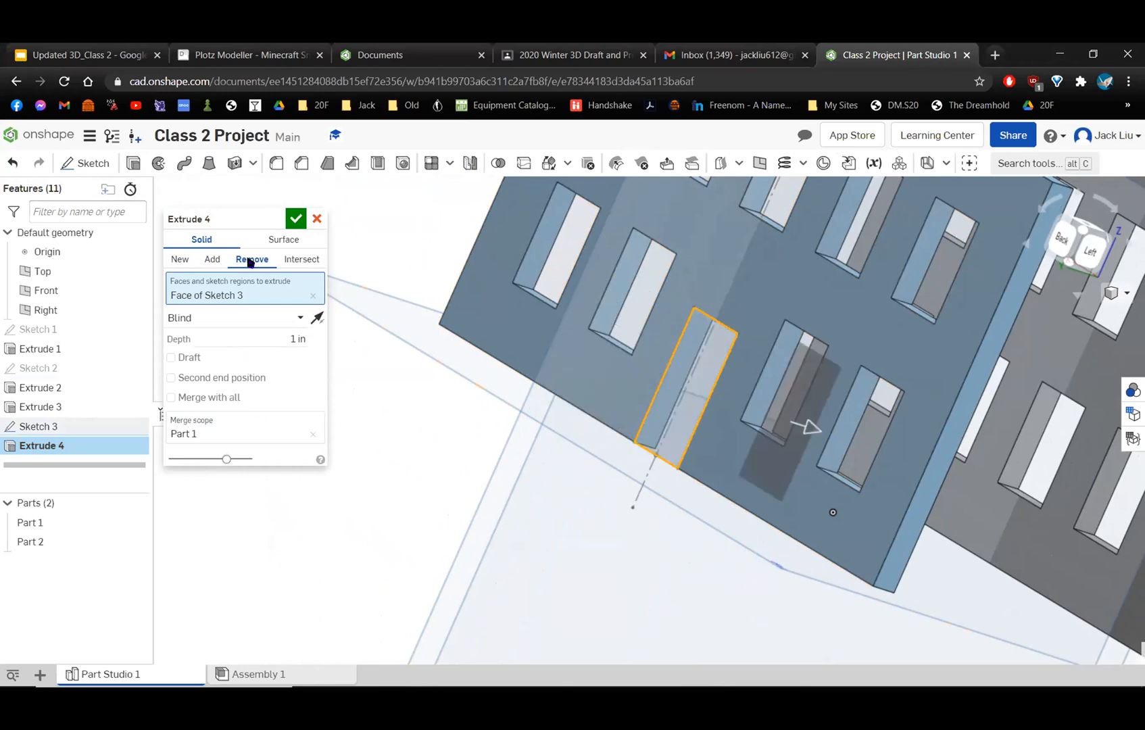
left_click(288, 221)
Examine the door cutout and both walls in the trimetric view and from several other angles.
mouse_move(584, 388)
right_mouse_down()
mouse_move(619, 422)
mouse_move(626, 358)
mouse_move(615, 395)
mouse_move(647, 326)
mouse_move(1077, 106)
right_mouse_up()
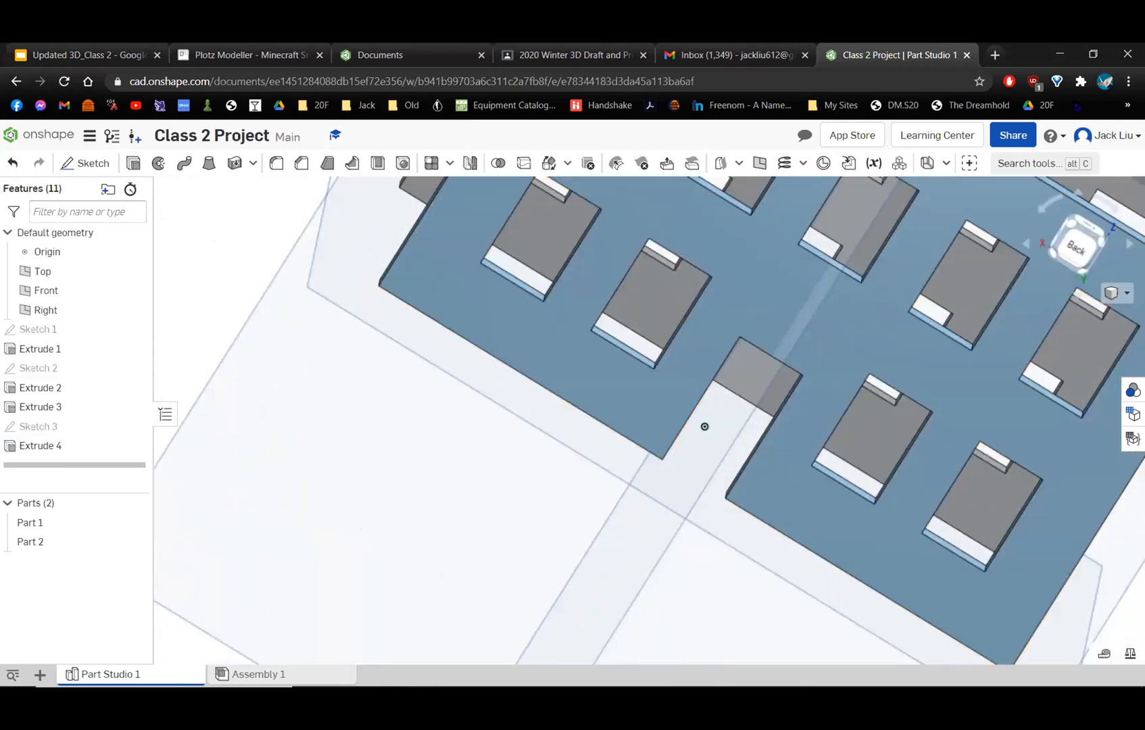
left_click(1075, 240)
right_click_drag(601, 340, 488, 380)
left_click(1118, 294)
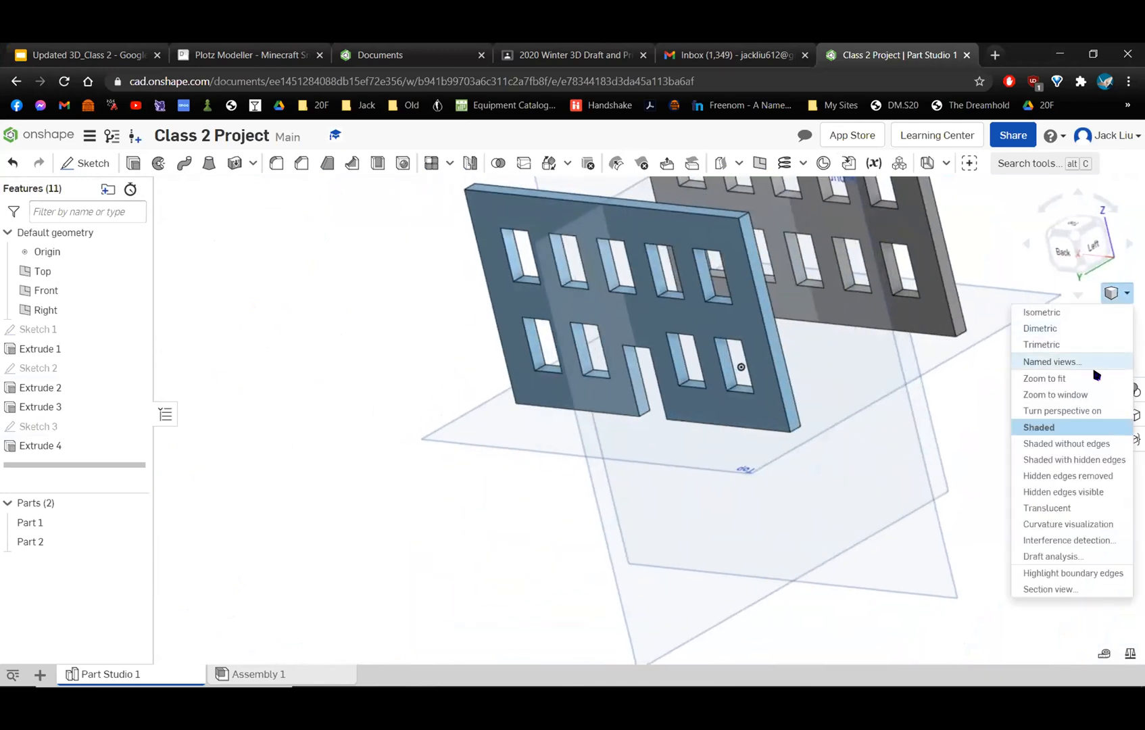
left_click(1078, 347)
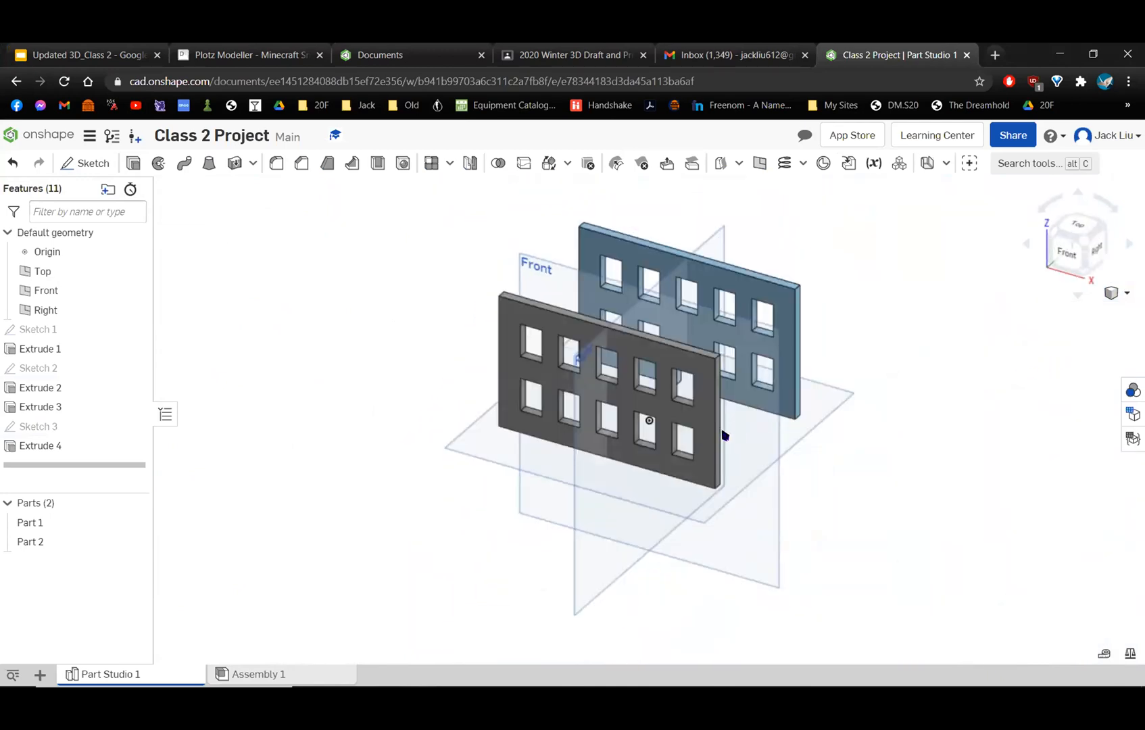
right_click_drag(718, 436, 537, 488)
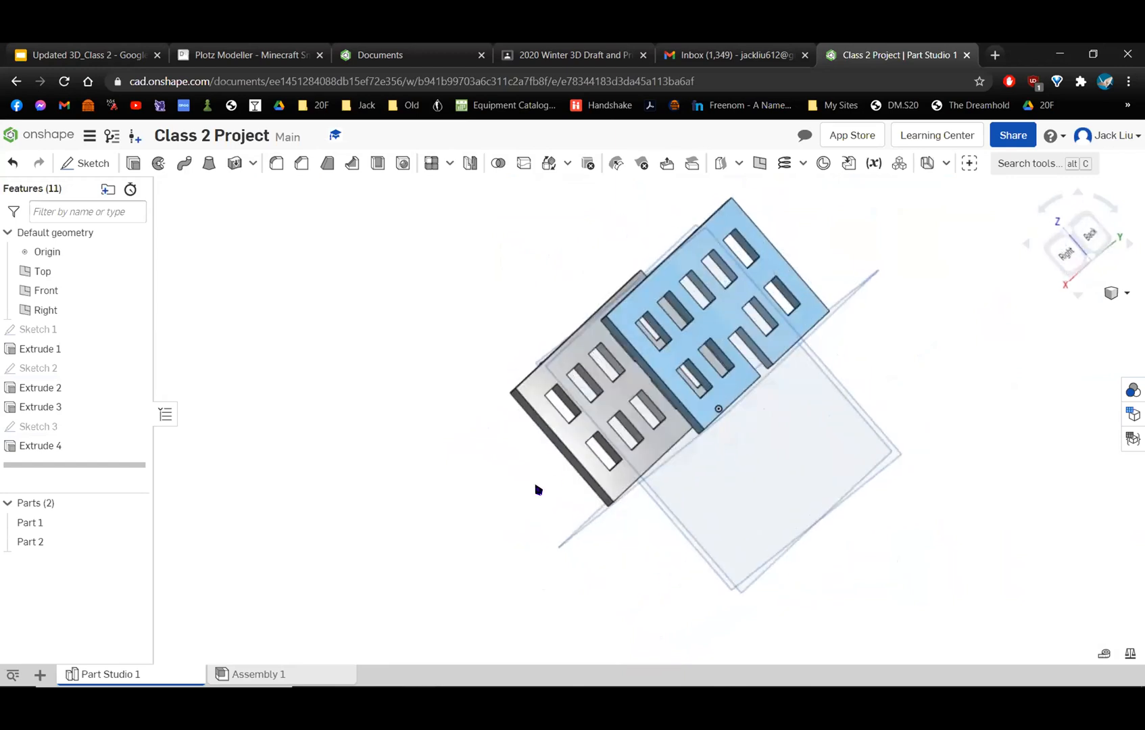
left_click_drag(1096, 250, 992, 230)
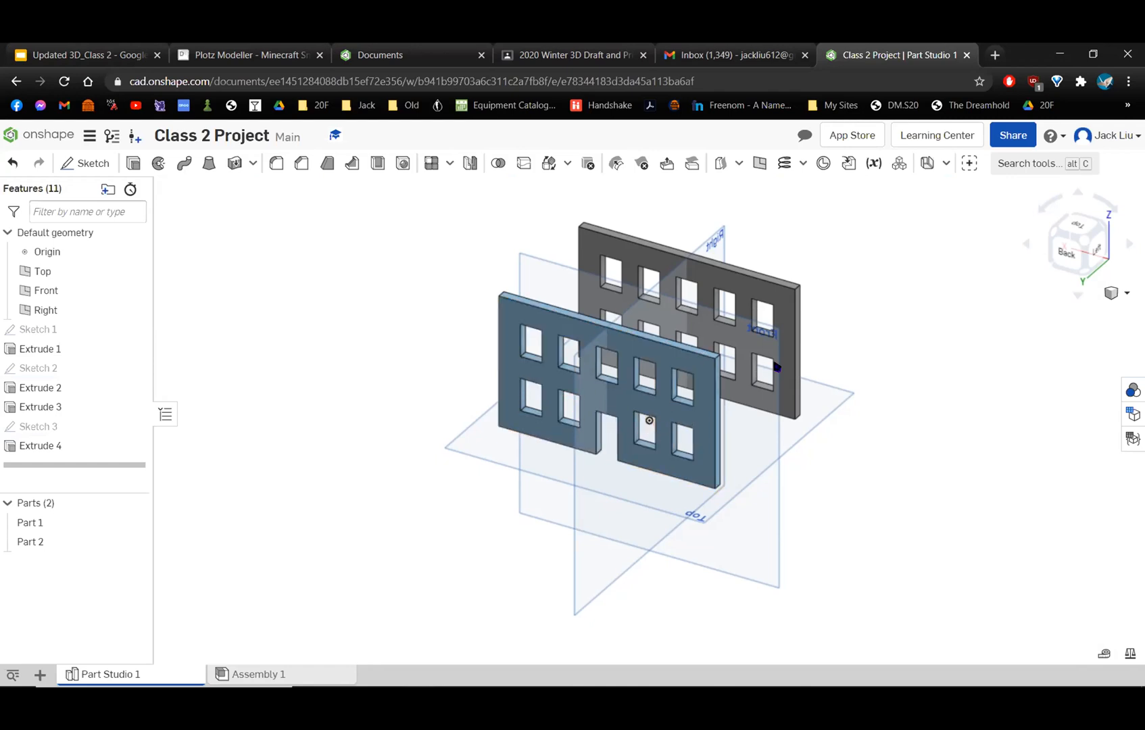
right_click_drag(753, 439, 674, 424)
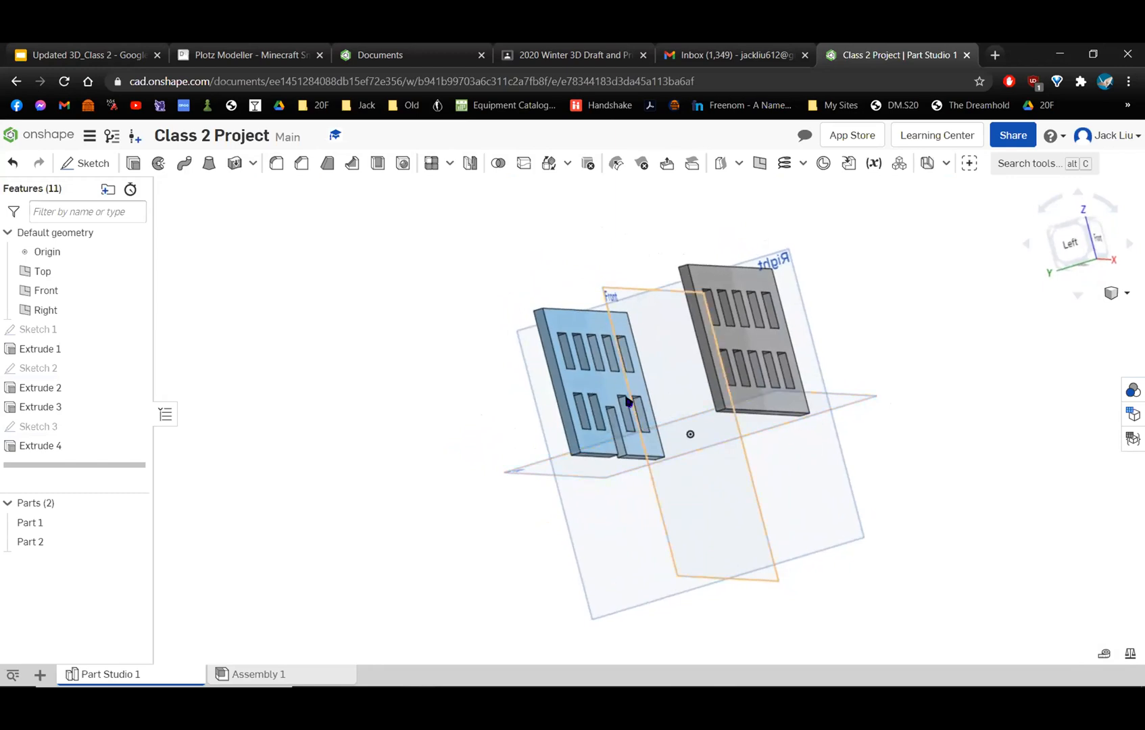
Start a new sketch on the narrow left end face of the back wall, viewed normal to the sketch plane.
scroll(532, 355, "up", 5)
right_click_drag(437, 366, 448, 393)
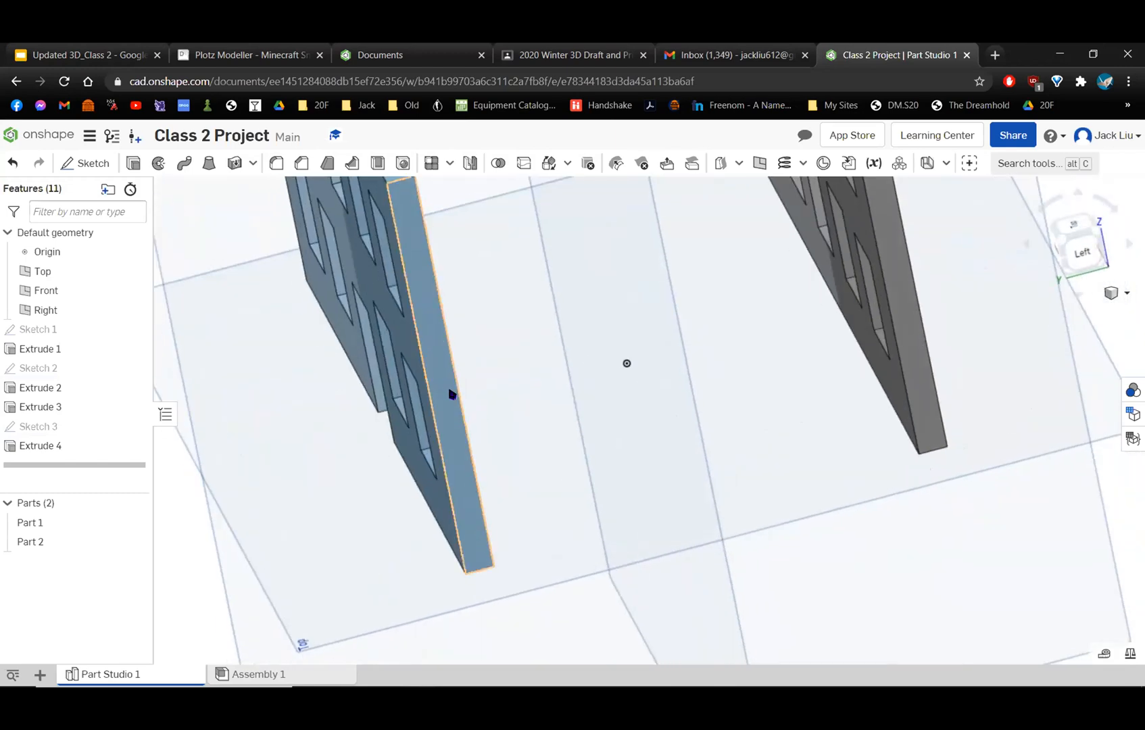
scroll(452, 394, "up", 2)
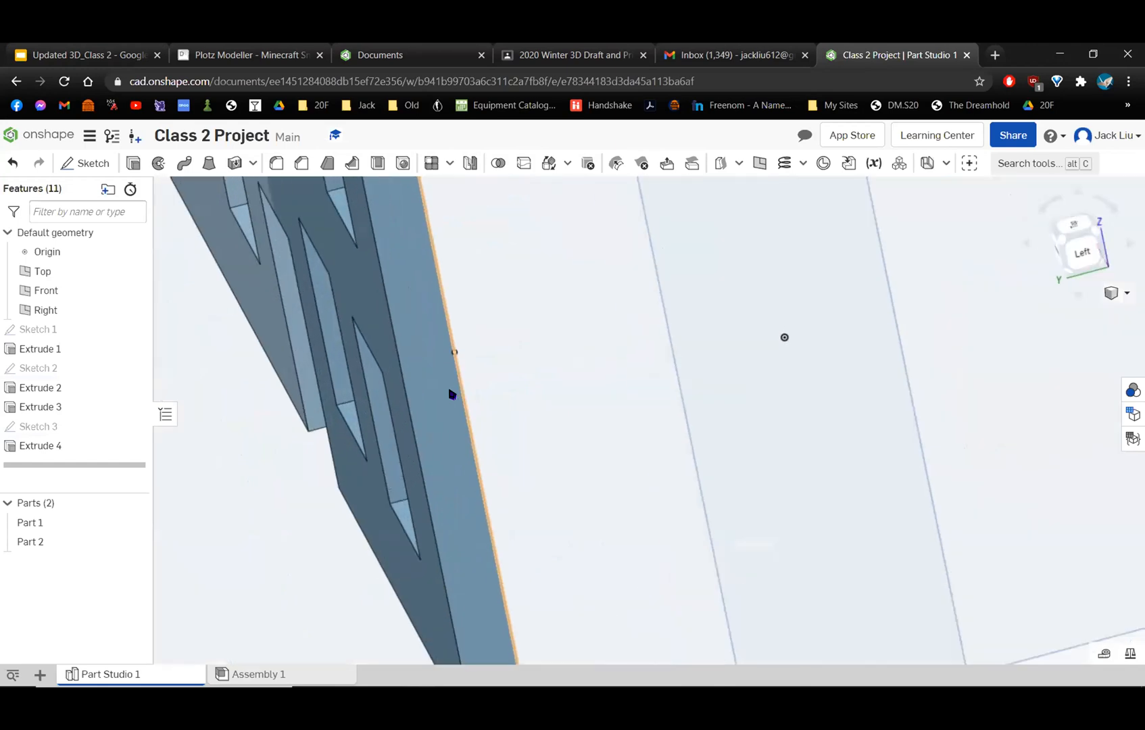
scroll(452, 393, "down", 4)
scroll(452, 393, "down", 2)
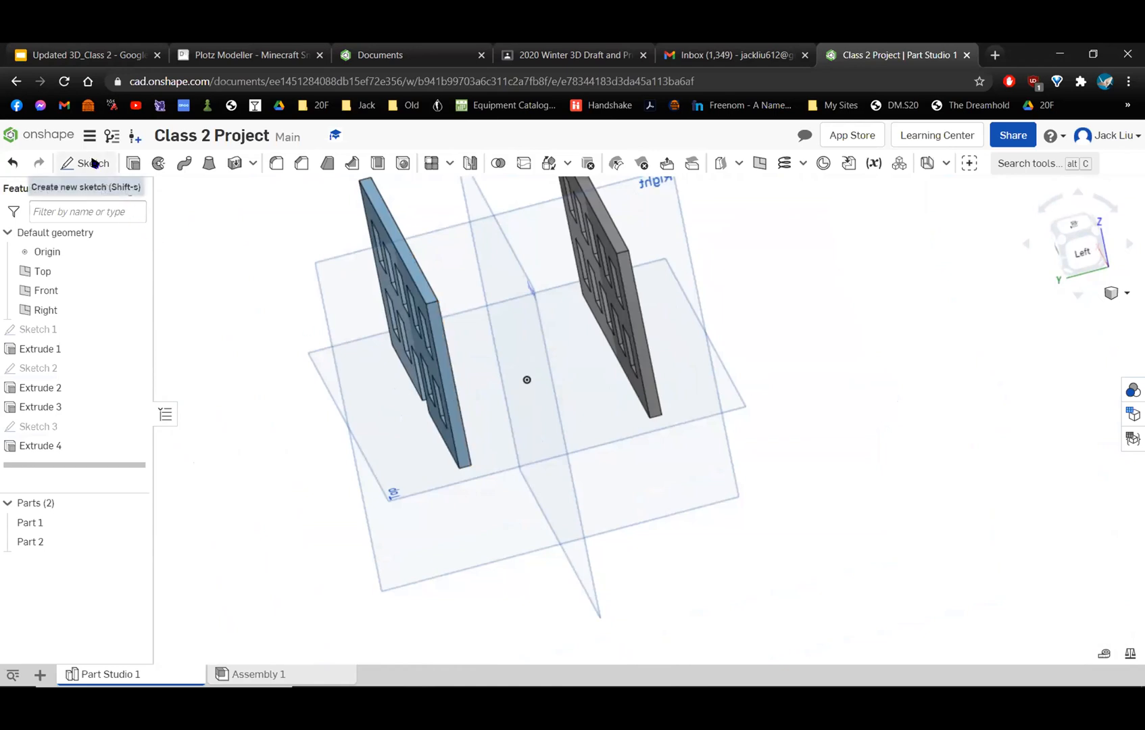
key("shift+s")
scroll(439, 378, "up", 6)
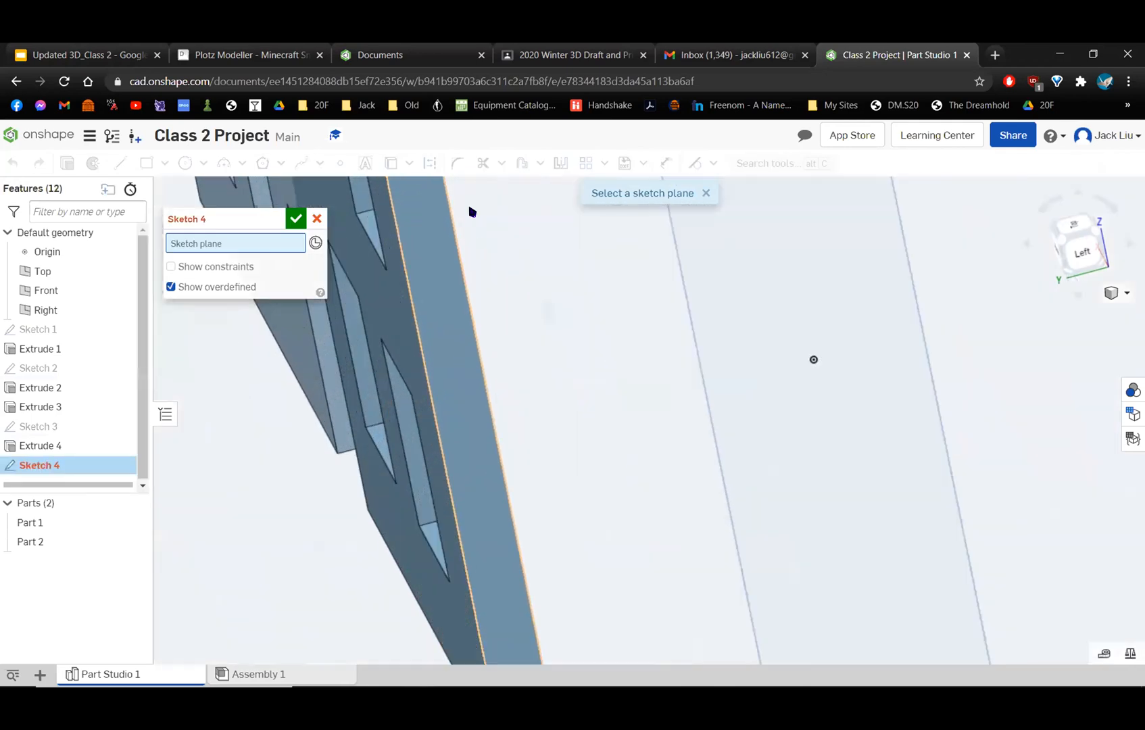
scroll(494, 446, "down", 4)
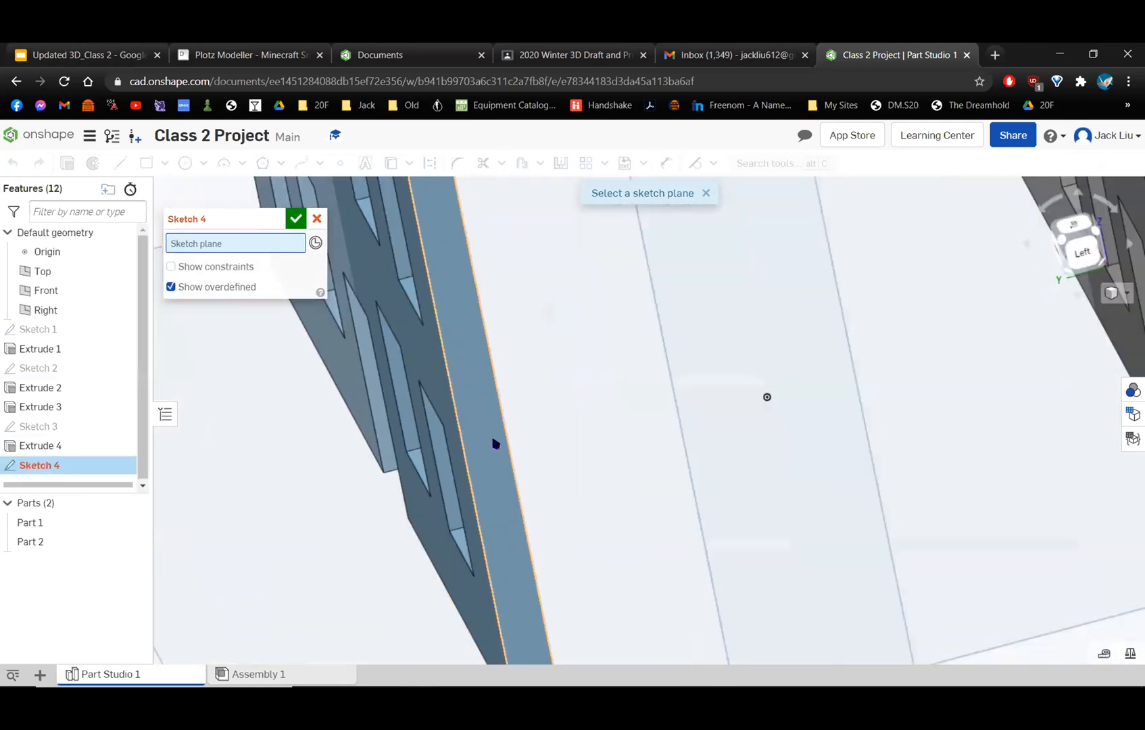
left_click(453, 325)
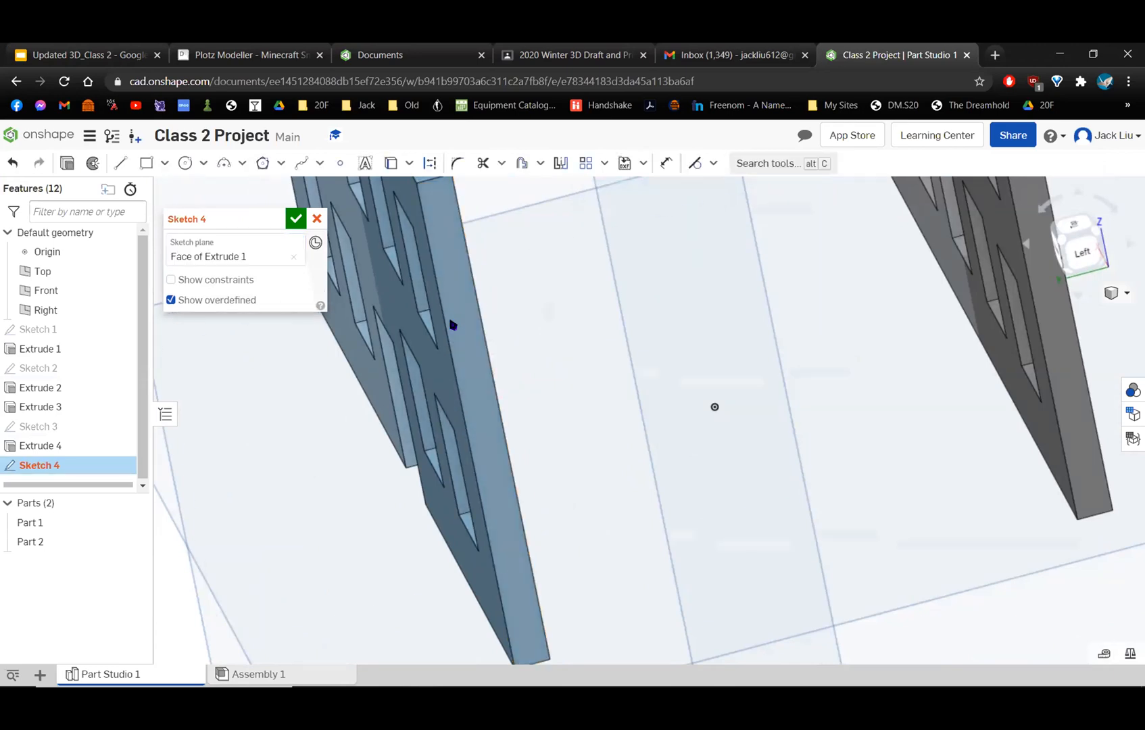
key("f")
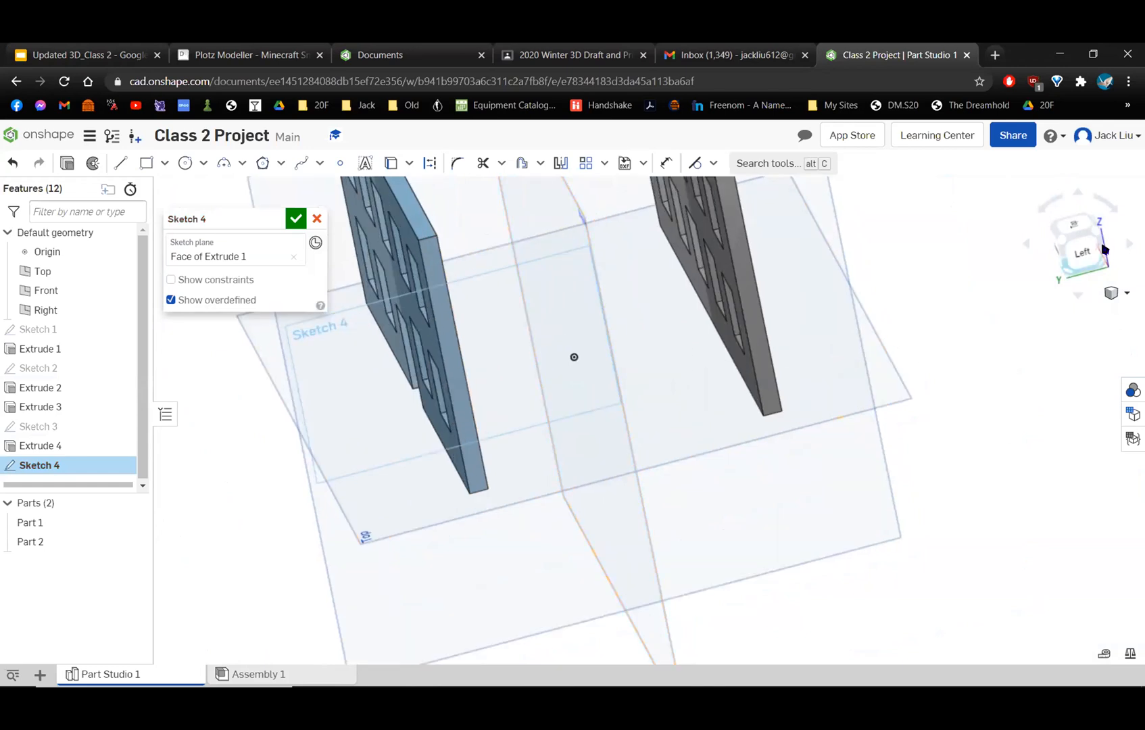
right_click(440, 572)
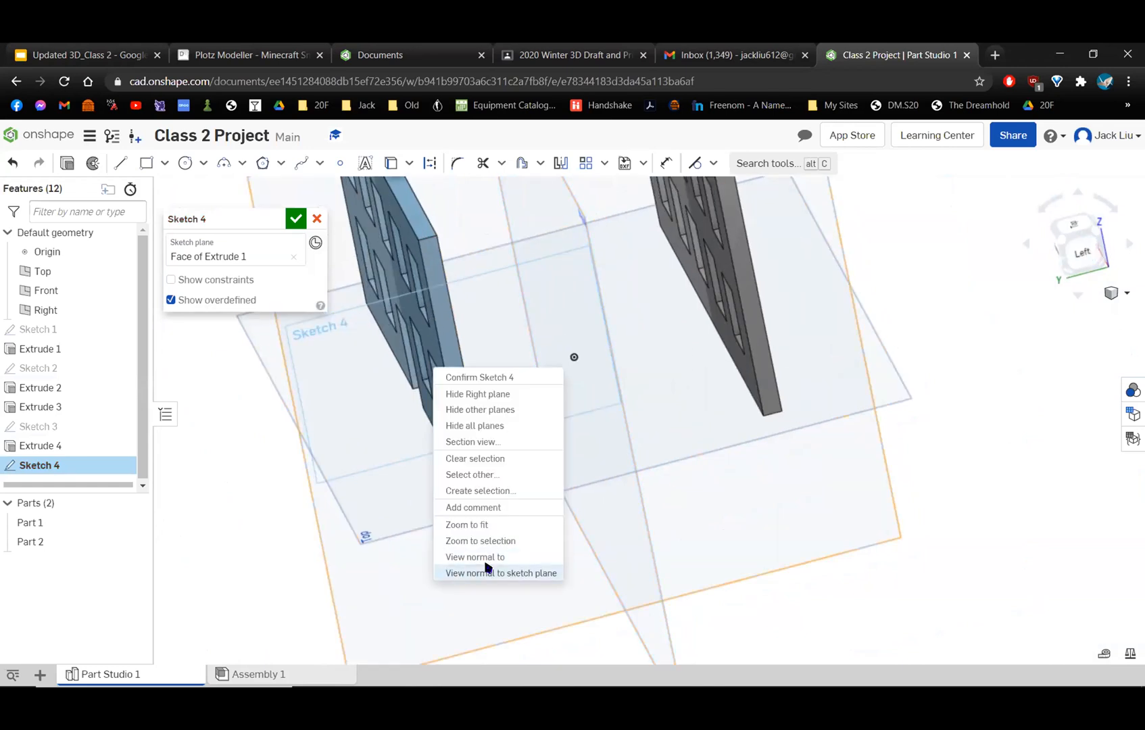
left_click(486, 571)
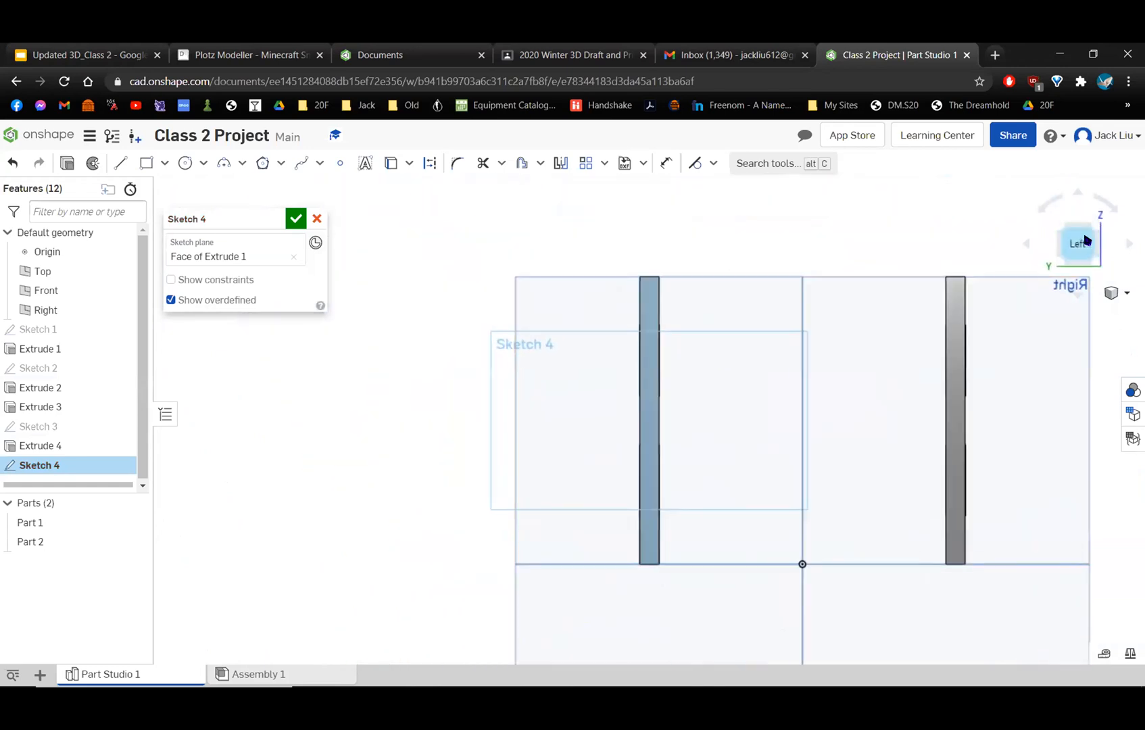
middle_click_drag(789, 301, 602, 276)
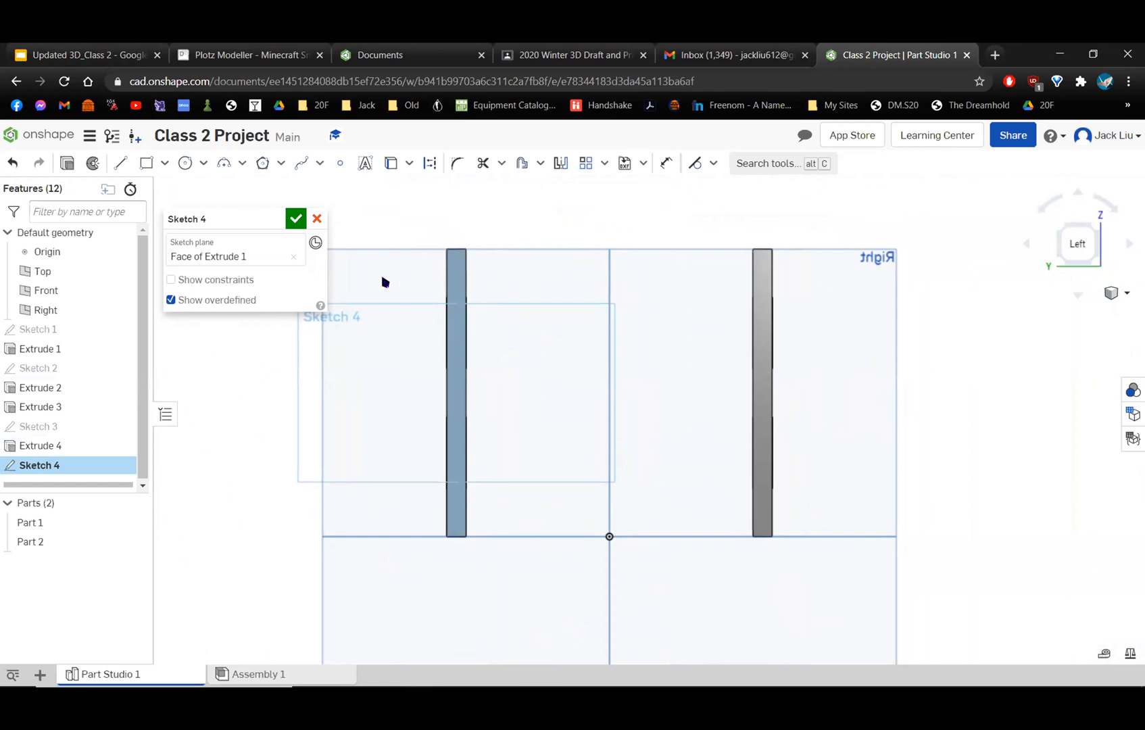
Clear the sketch plane and reselect the back wall's left end face, viewed straight from the left.
left_click(291, 257)
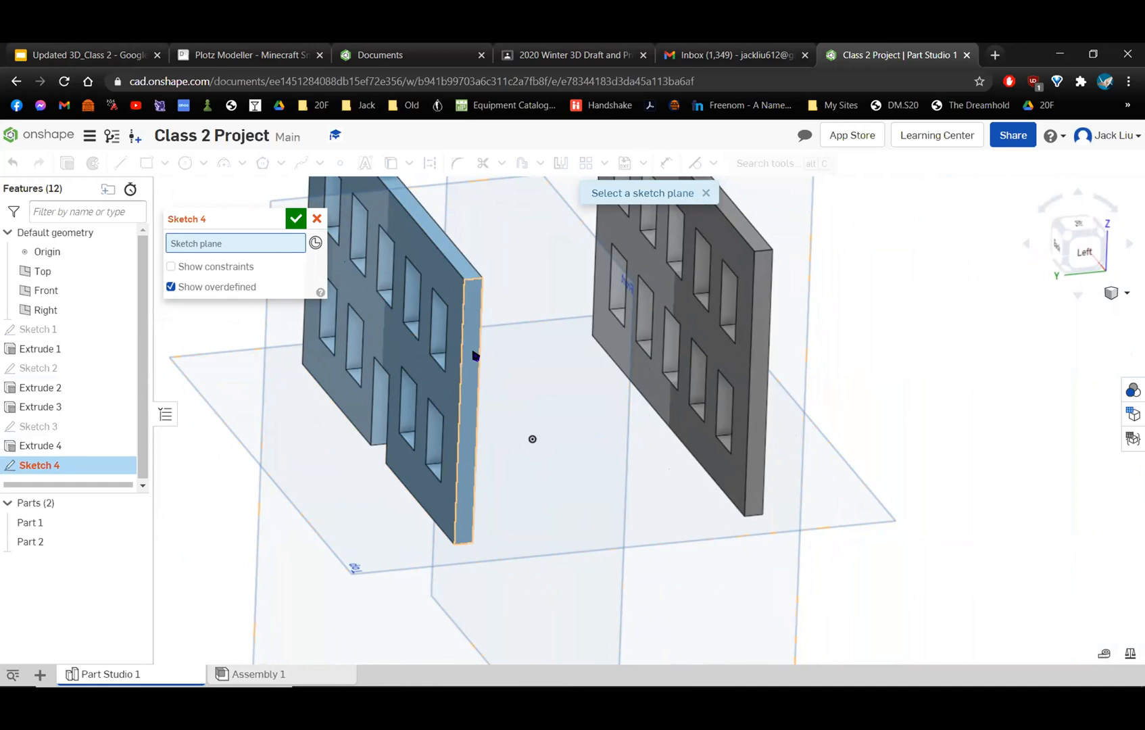
left_click(476, 355)
mouse_move(476, 355)
right_mouse_down()
mouse_move(435, 335)
mouse_move(414, 374)
mouse_move(438, 414)
mouse_move(426, 406)
mouse_move(380, 279)
mouse_move(374, 298)
mouse_move(393, 278)
mouse_move(426, 335)
mouse_move(448, 321)
mouse_move(485, 336)
mouse_move(511, 274)
mouse_move(537, 301)
mouse_move(527, 305)
mouse_move(879, 309)
mouse_move(940, 298)
right_mouse_up()
left_click(1087, 261)
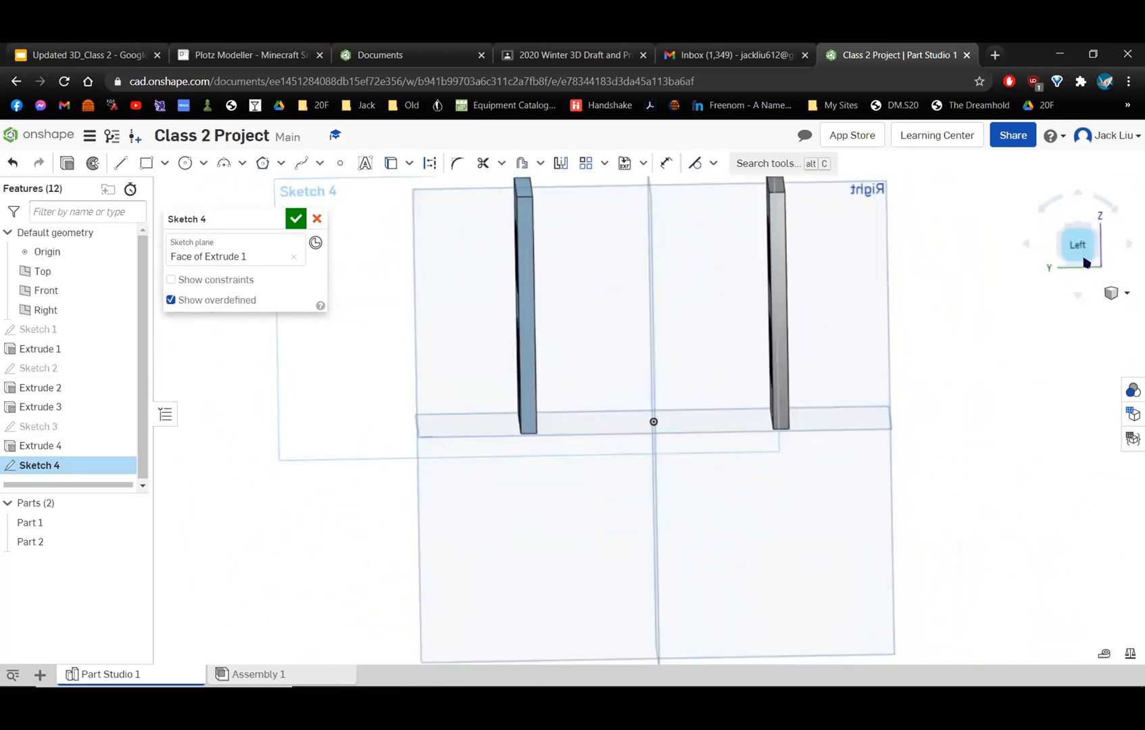
scroll(808, 375, "up", 3)
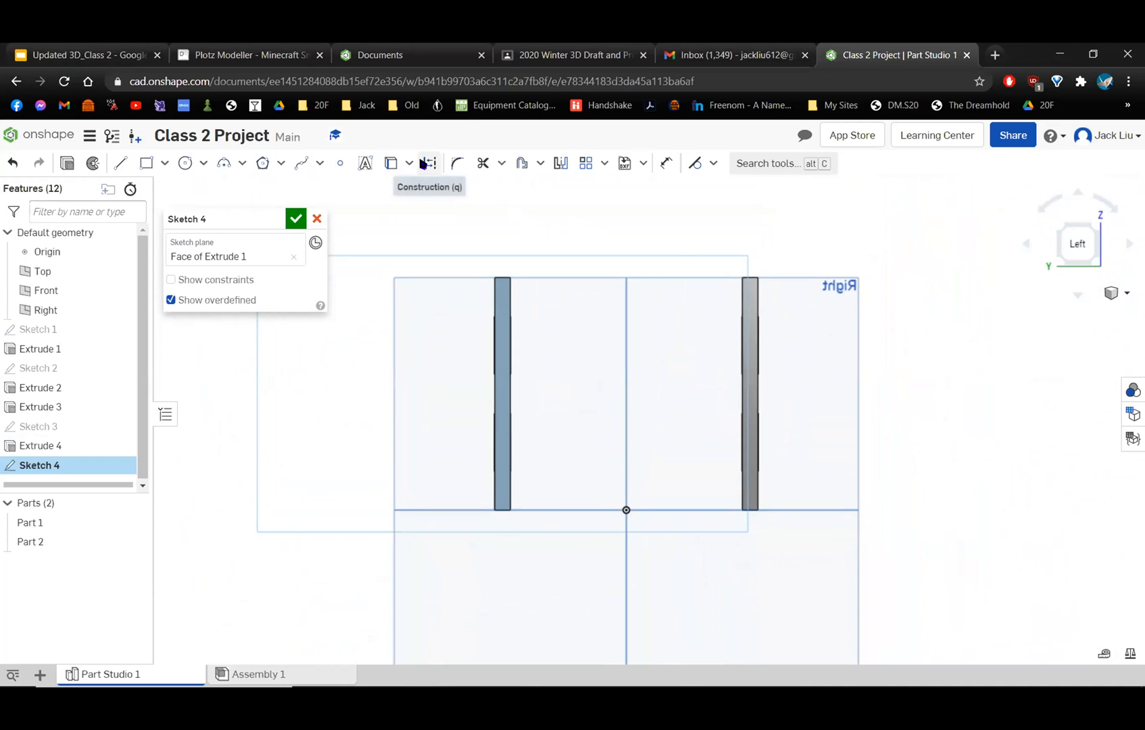
Draw a vertical construction line about 6.57 in long through the origin, from just below the base to well above the walls.
left_click(428, 163)
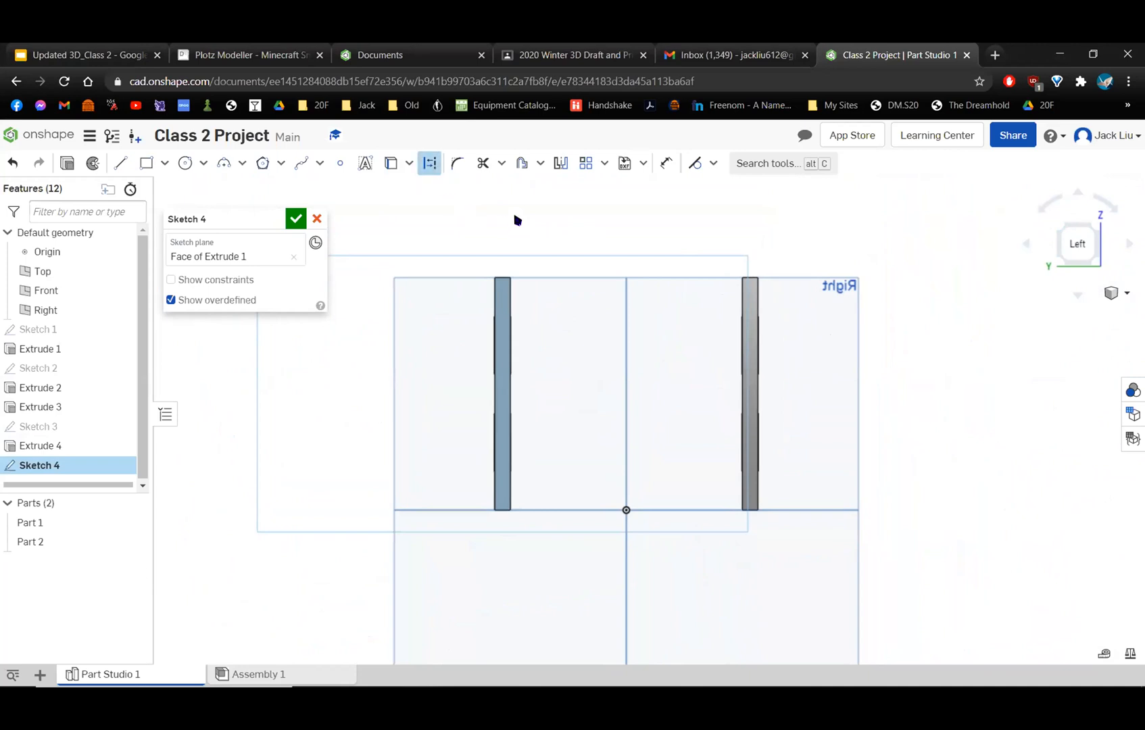
left_click(121, 163)
left_click(619, 501)
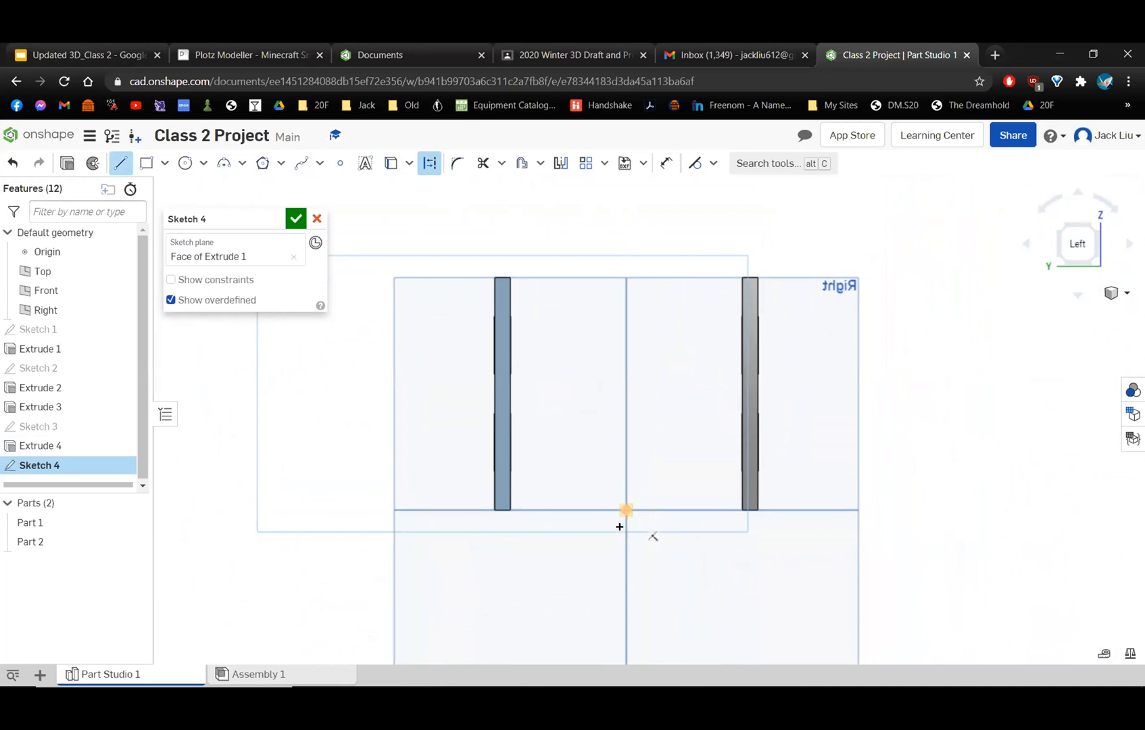
left_click(626, 510)
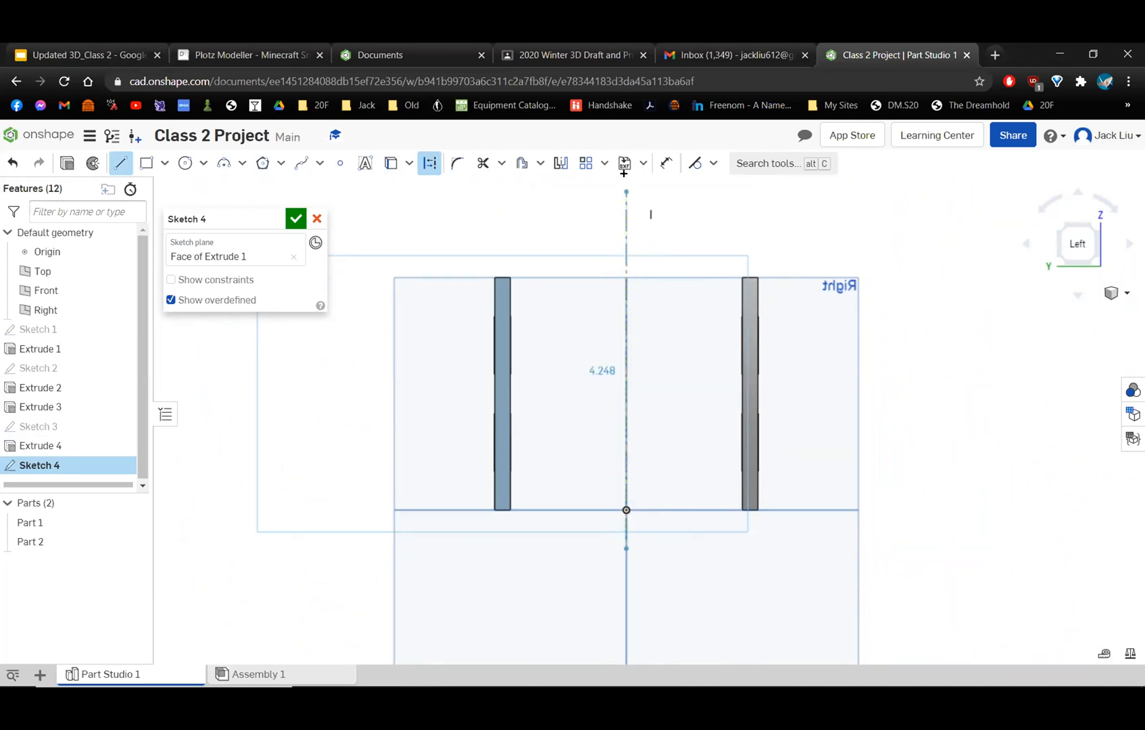
scroll(624, 175, "down", 2)
scroll(626, 178, "up", 3)
middle_click_drag(638, 212, 619, 401)
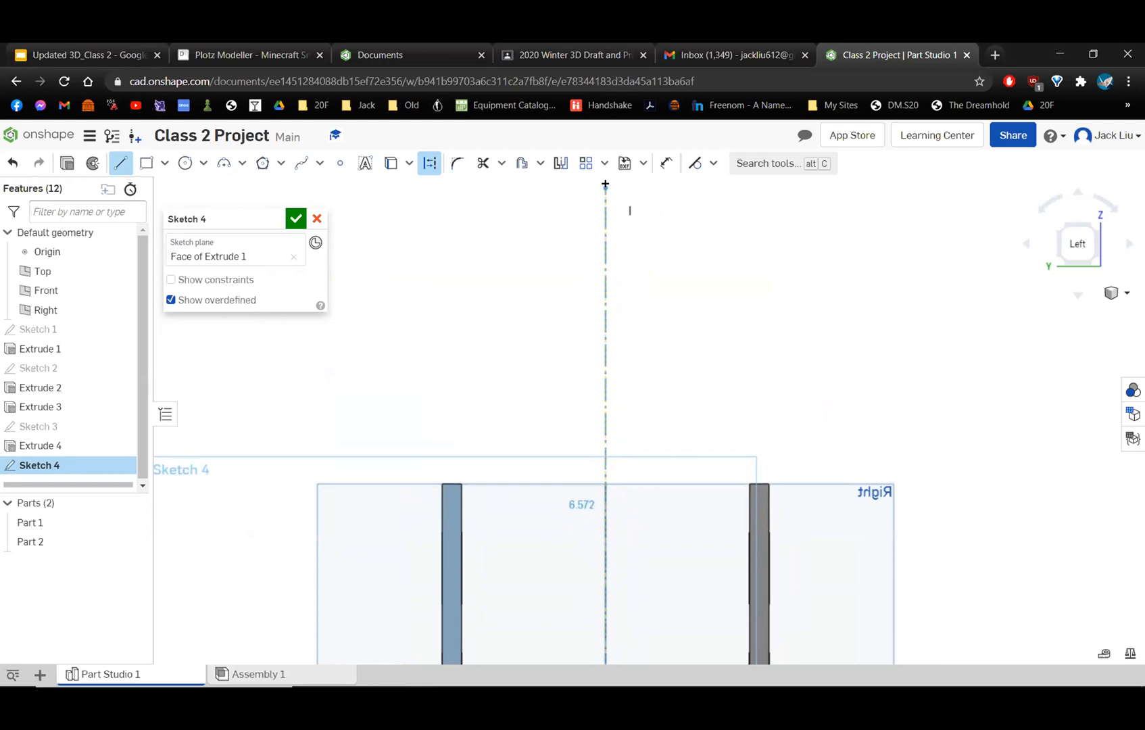
left_click(605, 186)
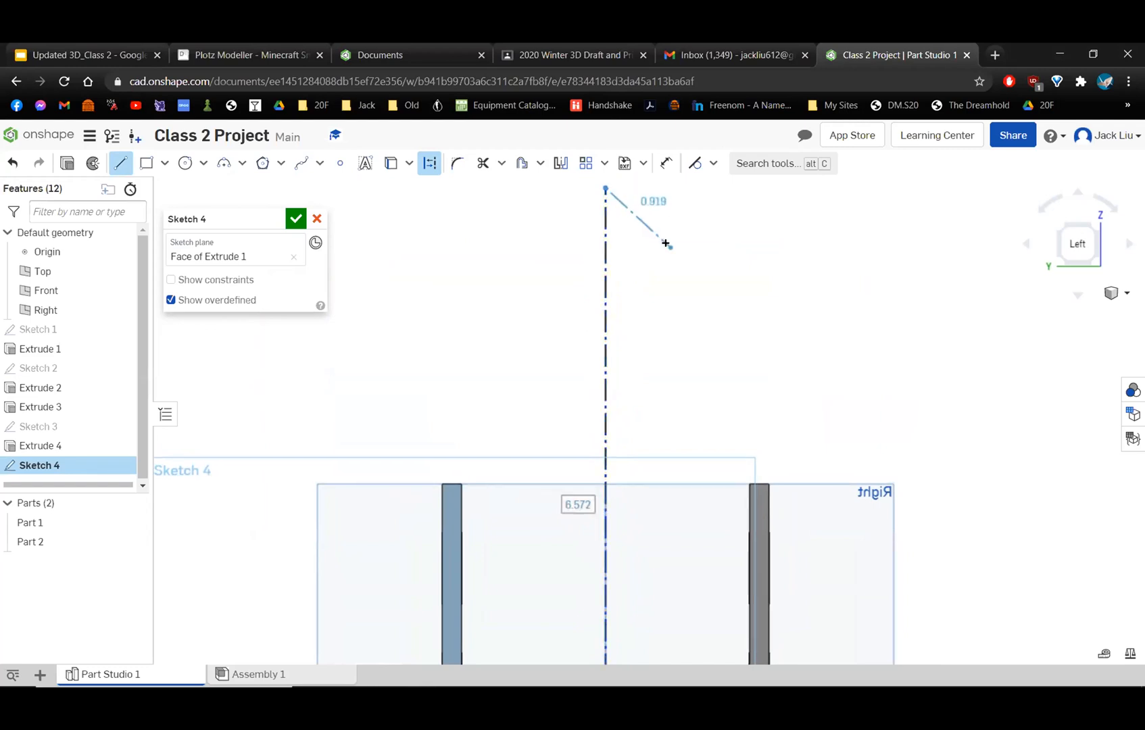
End the construction line chain, check the house picture on the Project Choices slide in Google Slides, and return to the Class 2 Project part studio.
key("Escape")
scroll(800, 327, "down", 3)
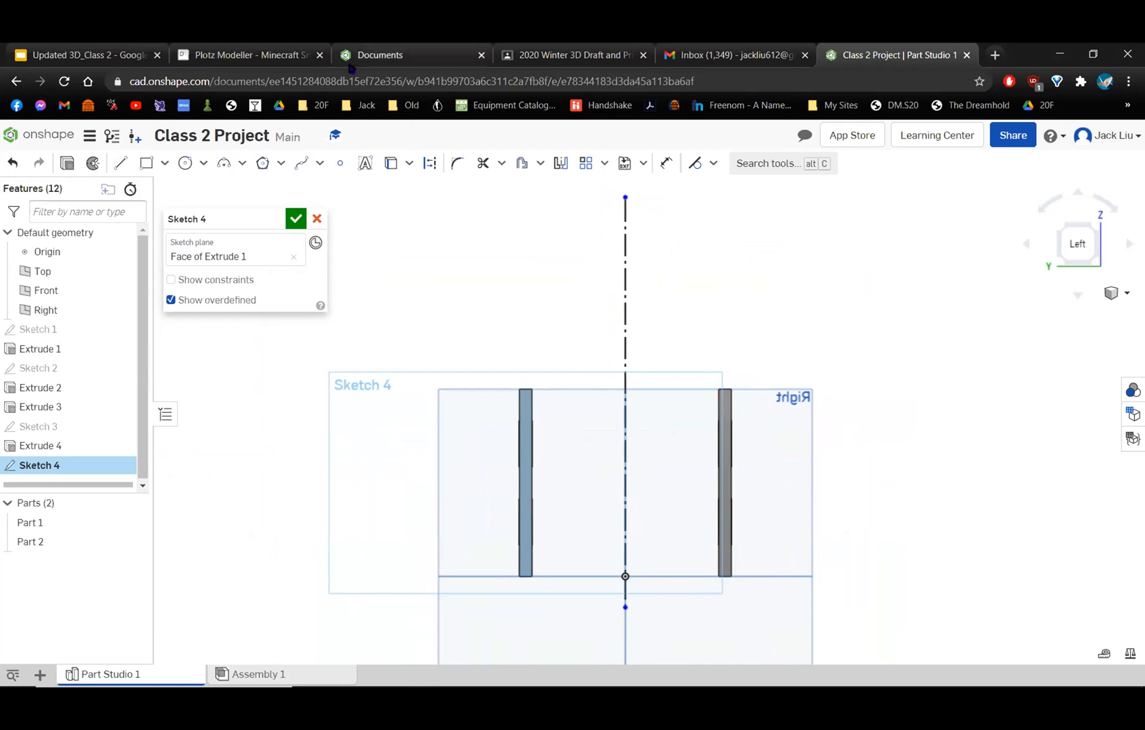
left_click(84, 53)
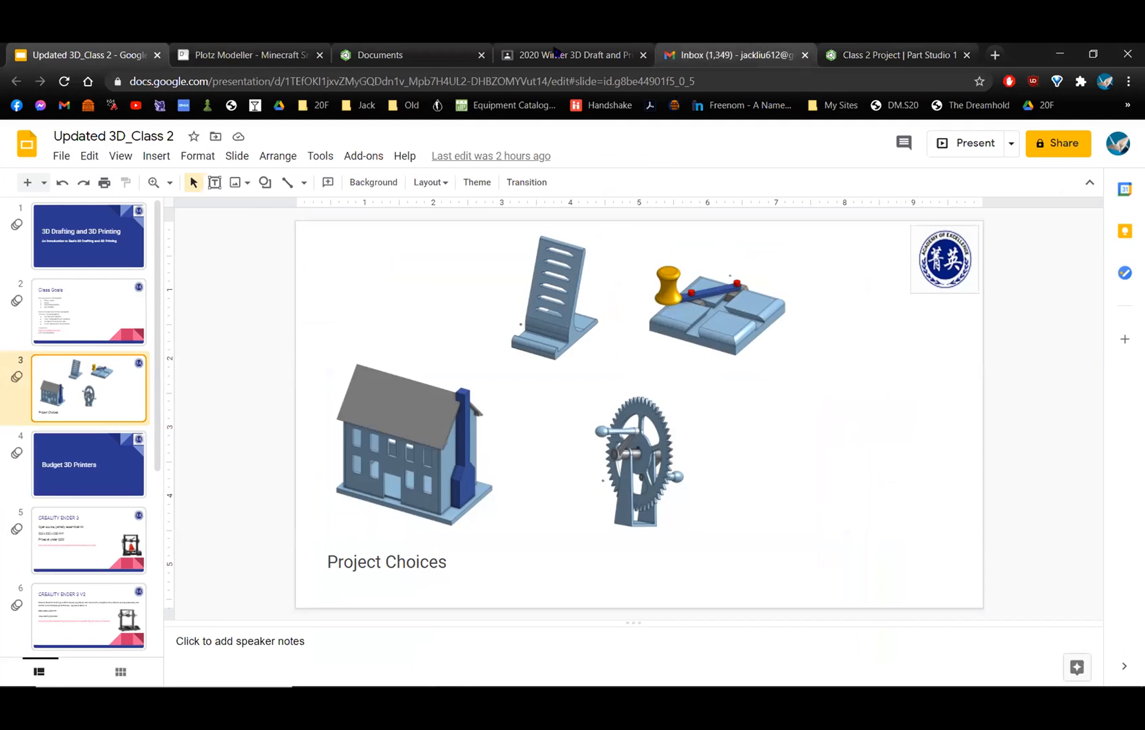
left_click(459, 55)
left_click(889, 52)
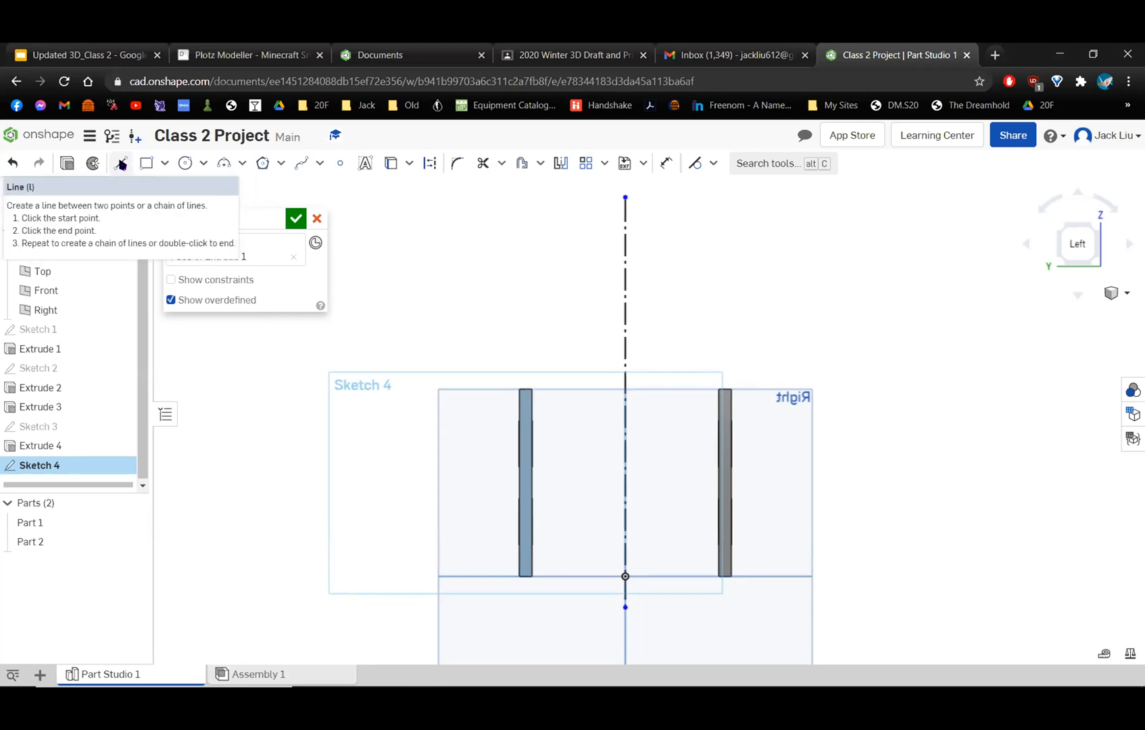
left_click(121, 164)
scroll(587, 358, "up", 2)
scroll(588, 357, "down", 2)
middle_click_drag(589, 377, 588, 246)
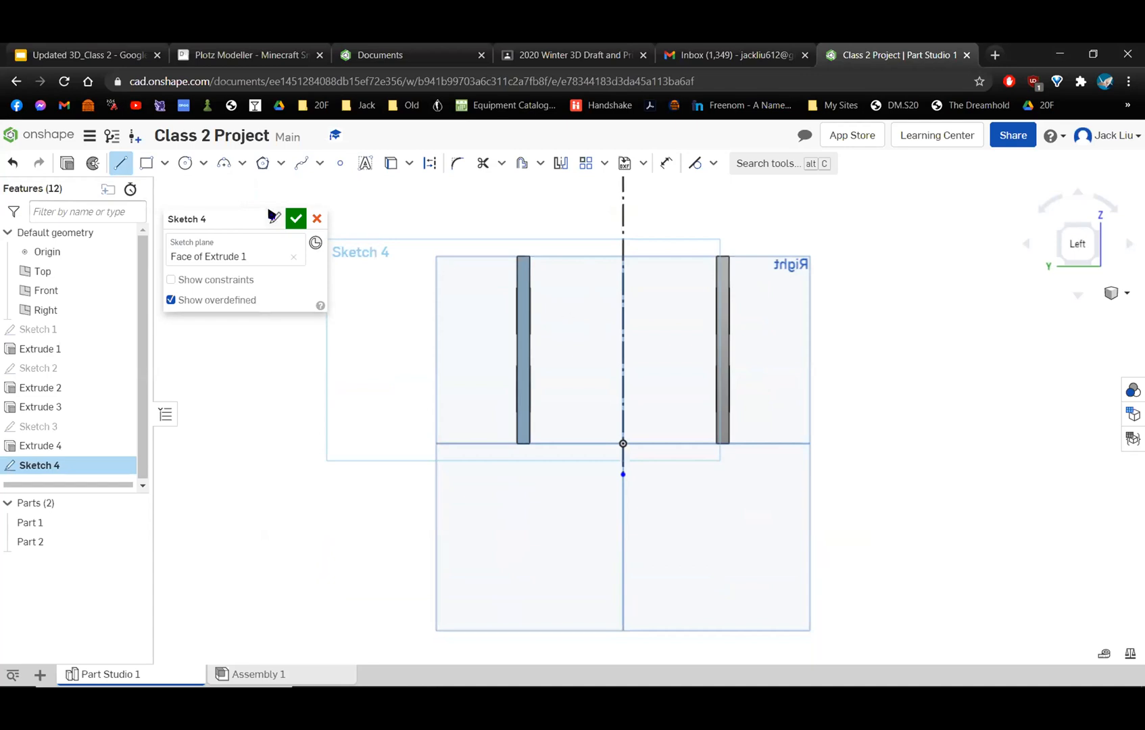
left_click(121, 164)
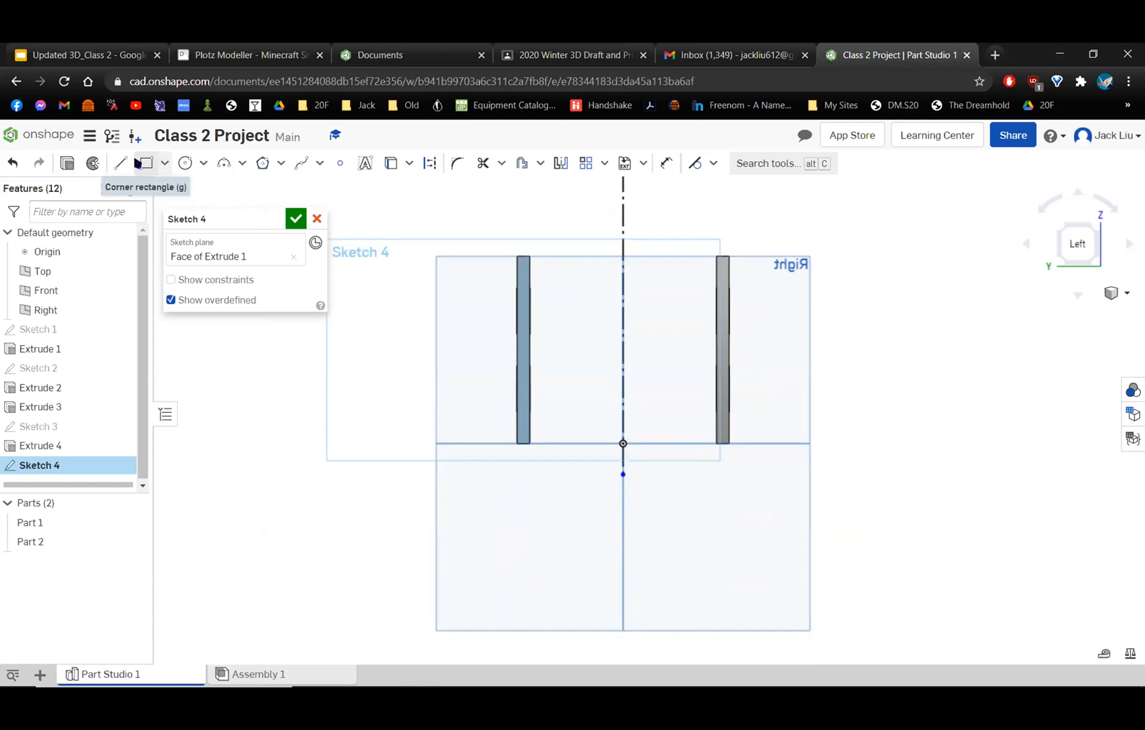
Draw a 3.4 by 3 in corner rectangle from the back wall's outer bottom corner to the front wall's outer top corner.
left_click(144, 163)
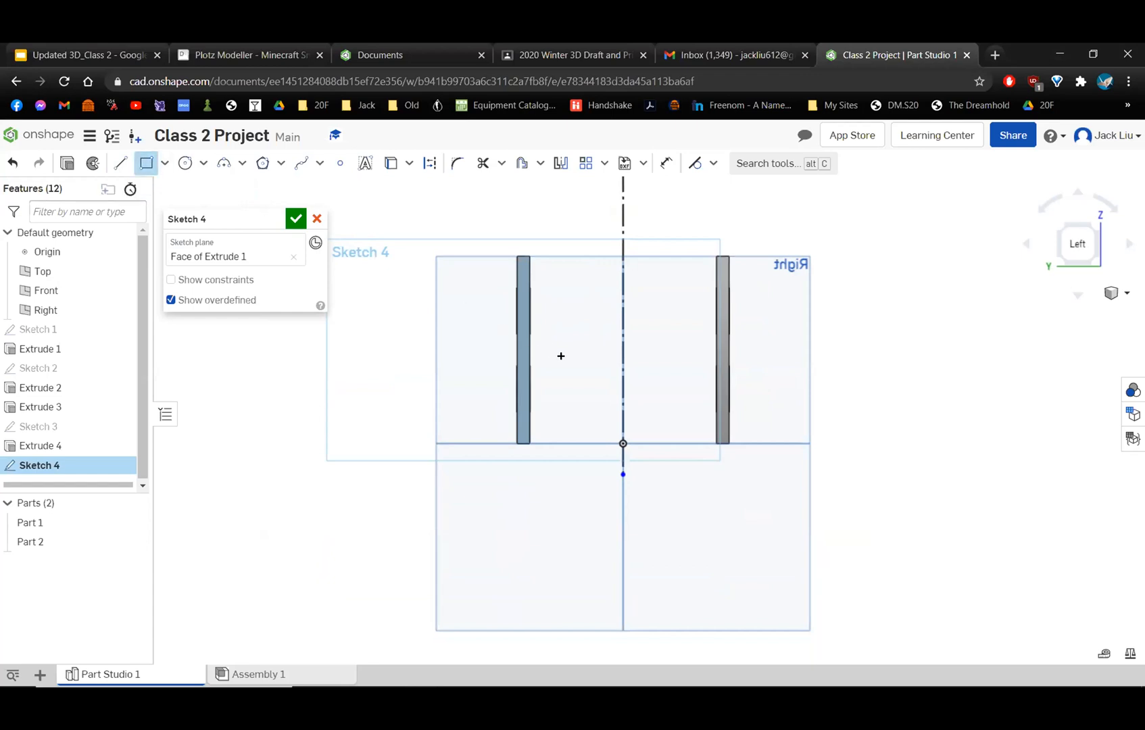
scroll(560, 356, "up", 3)
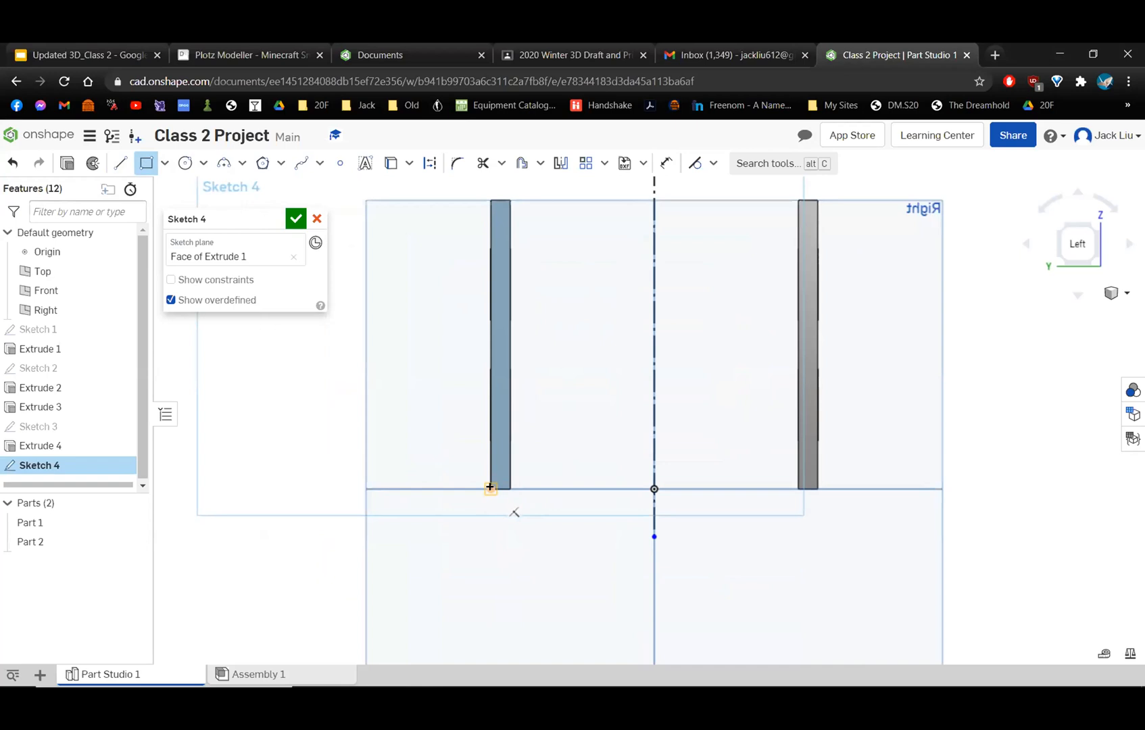
middle_click_drag(590, 404, 482, 501)
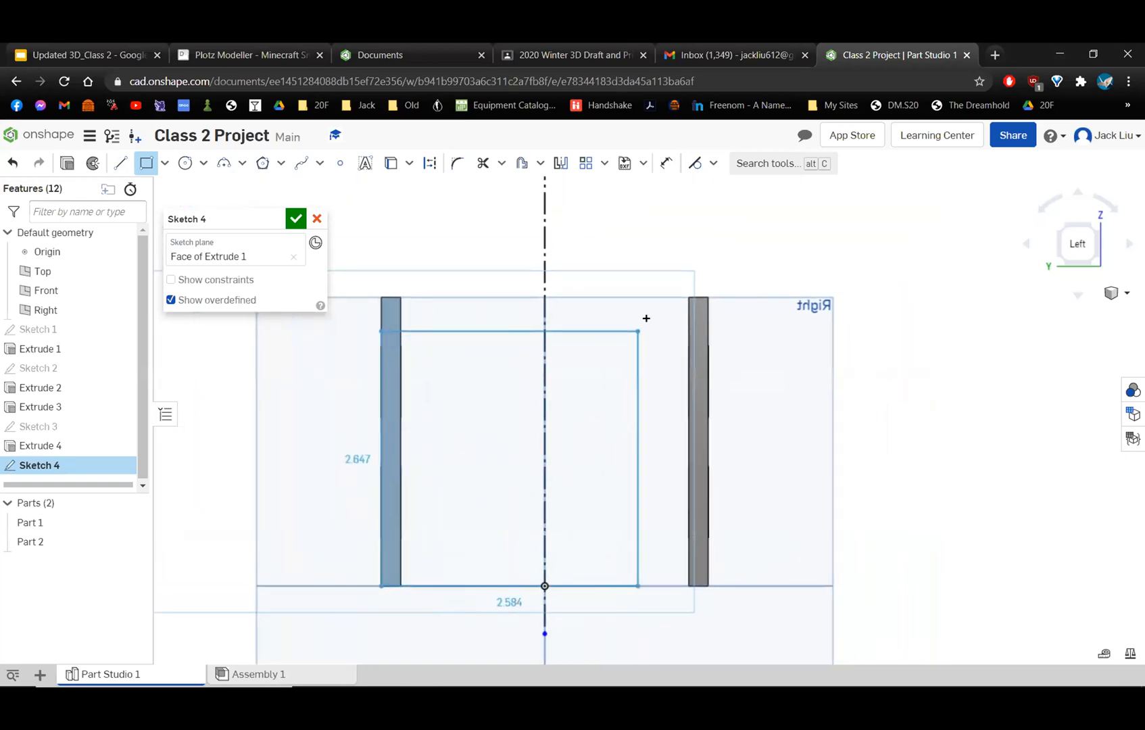
left_click(704, 297)
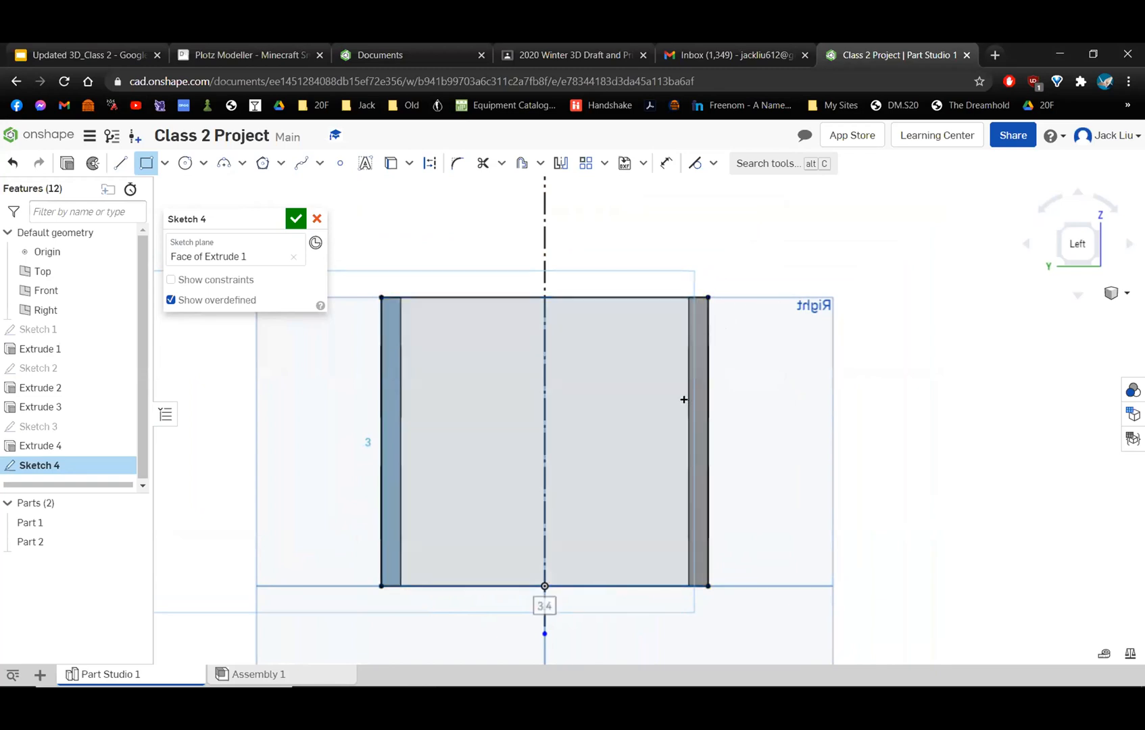
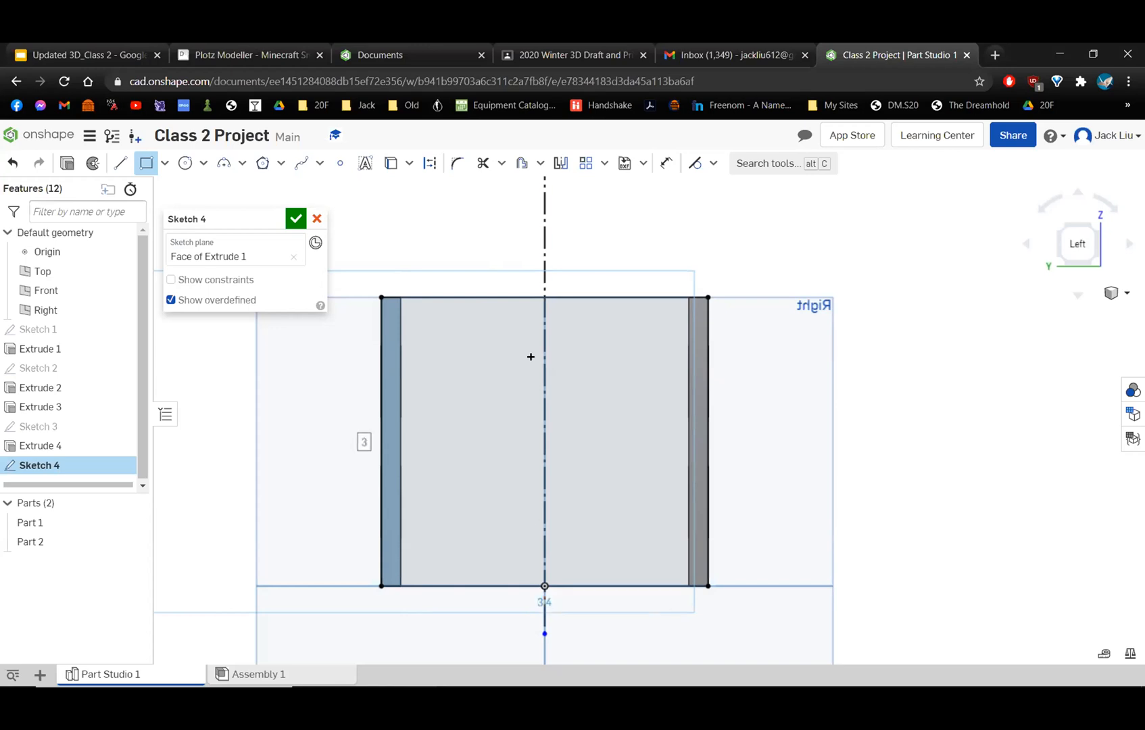
Undo the wall rectangle and redraw it 3.4 by 3 in, from the back wall's outer bottom corner to the front wall's outer top corner.
key("ctrl+z")
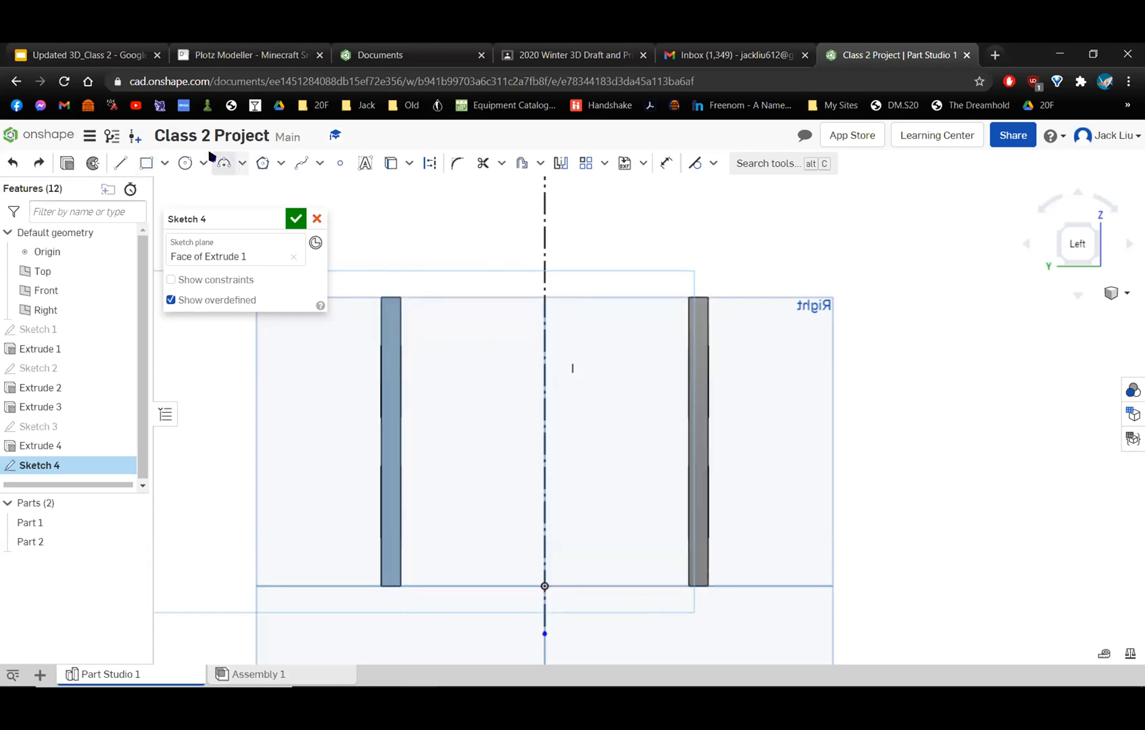
left_click(146, 163)
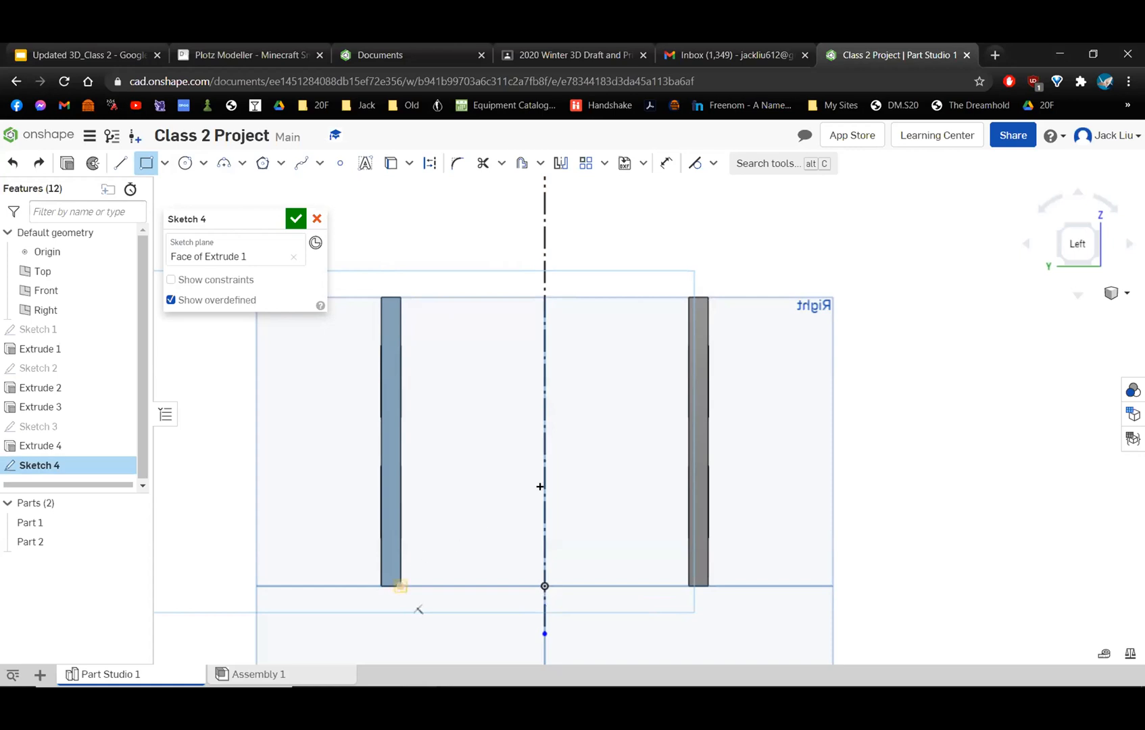
scroll(402, 587, "up", 5)
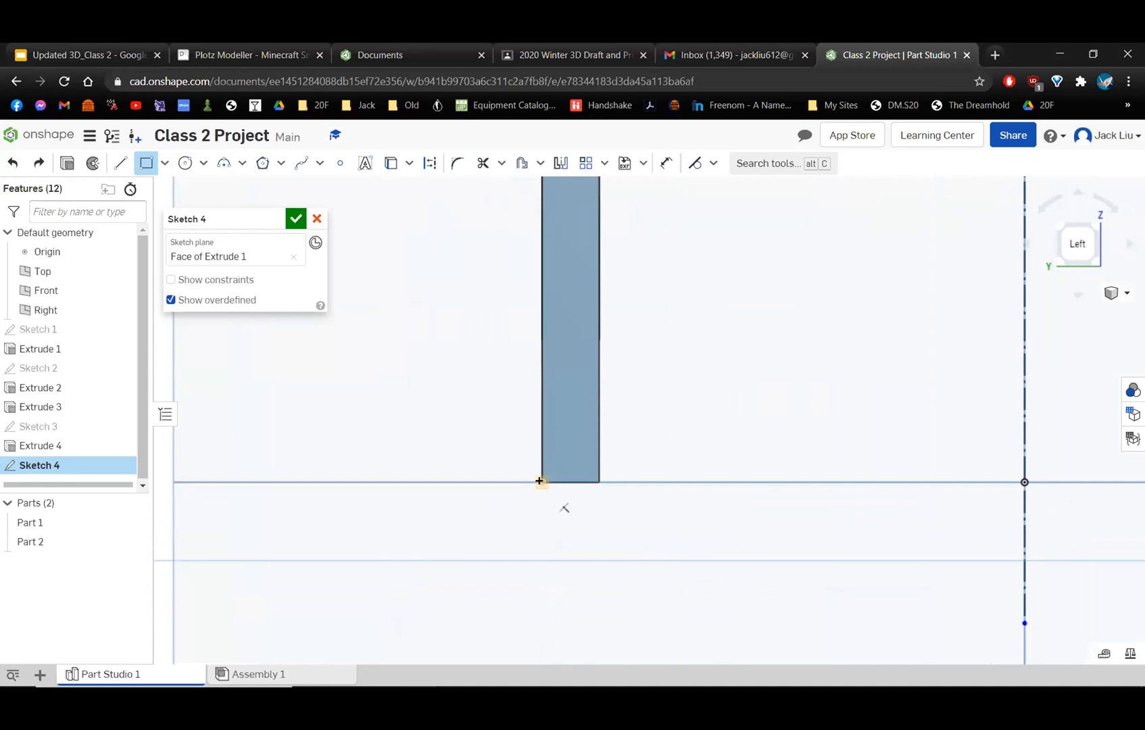
left_click(538, 481)
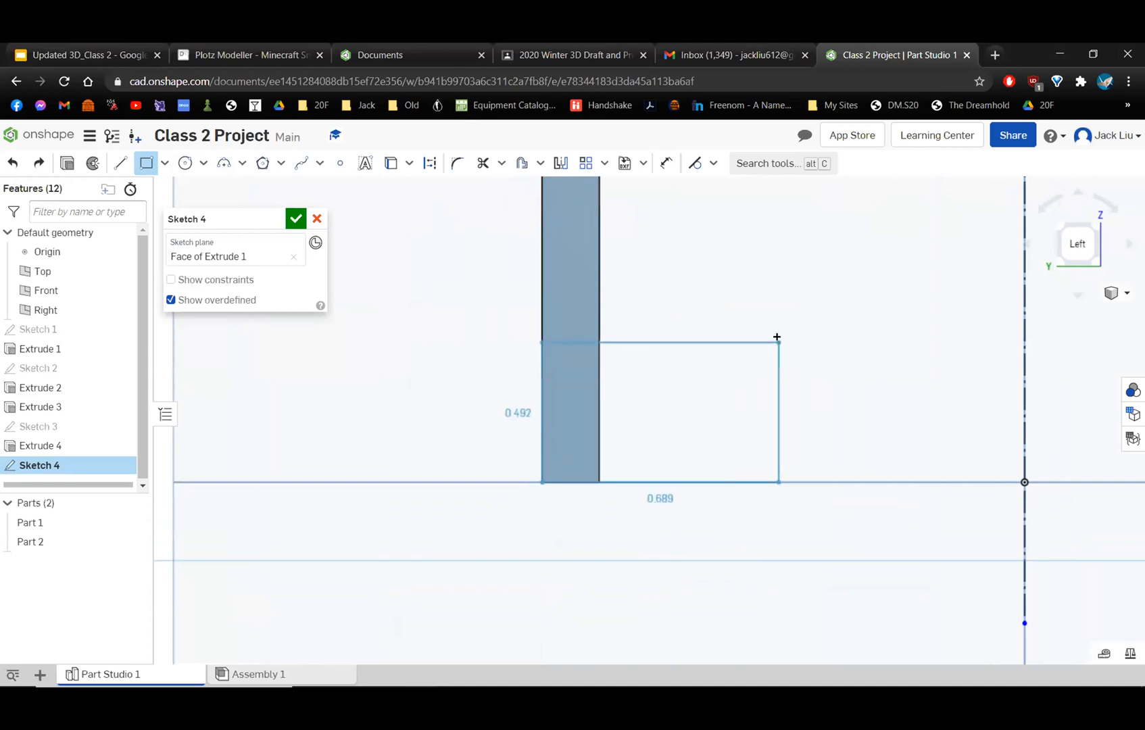
scroll(799, 296, "down", 5)
middle_click_drag(375, 534, 432, 474)
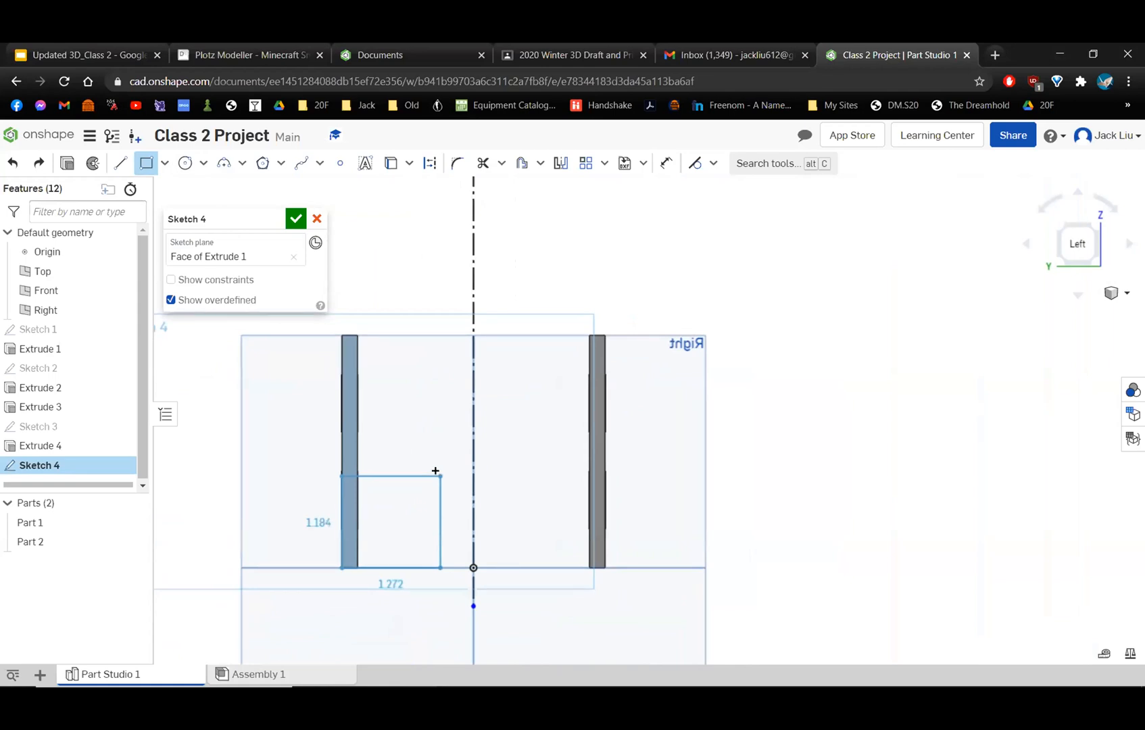
scroll(613, 325, "up", 5)
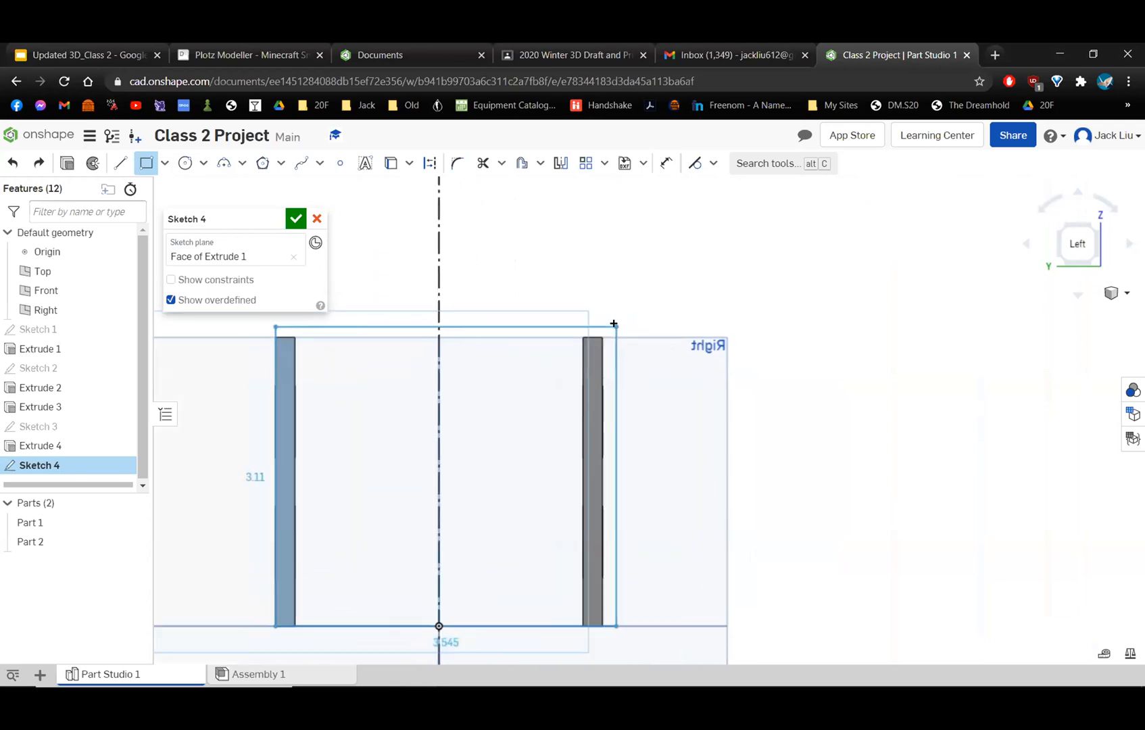
scroll(613, 324, "up", 3)
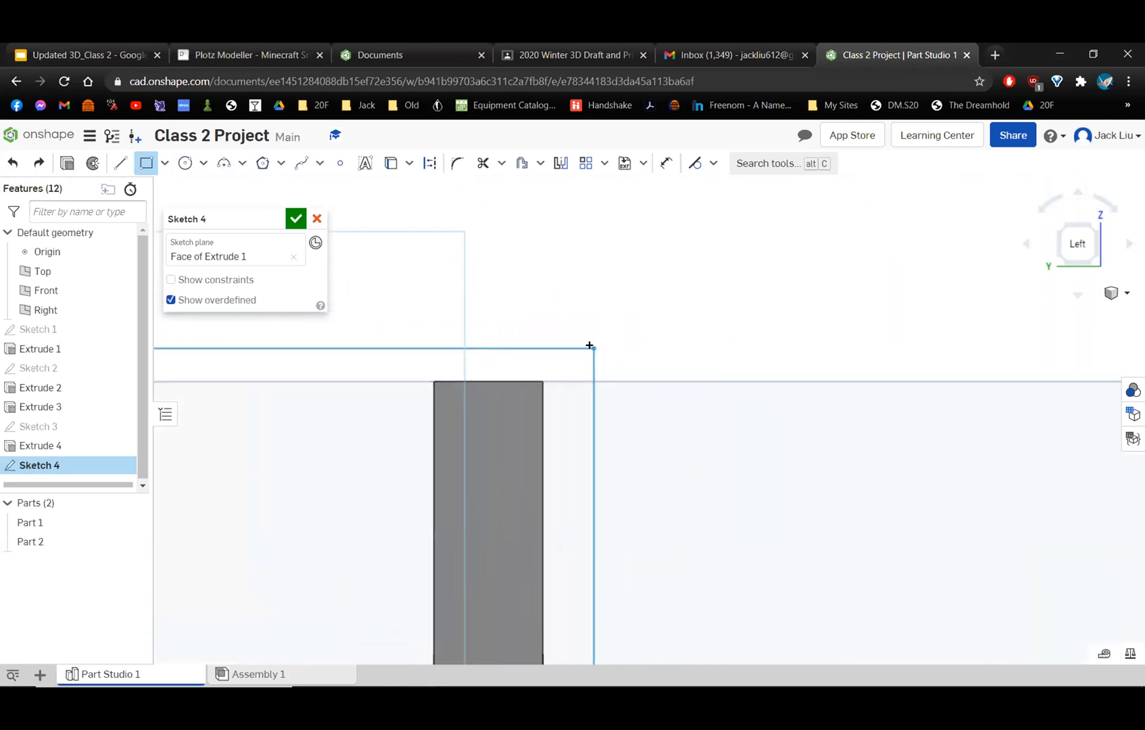
left_click(543, 381)
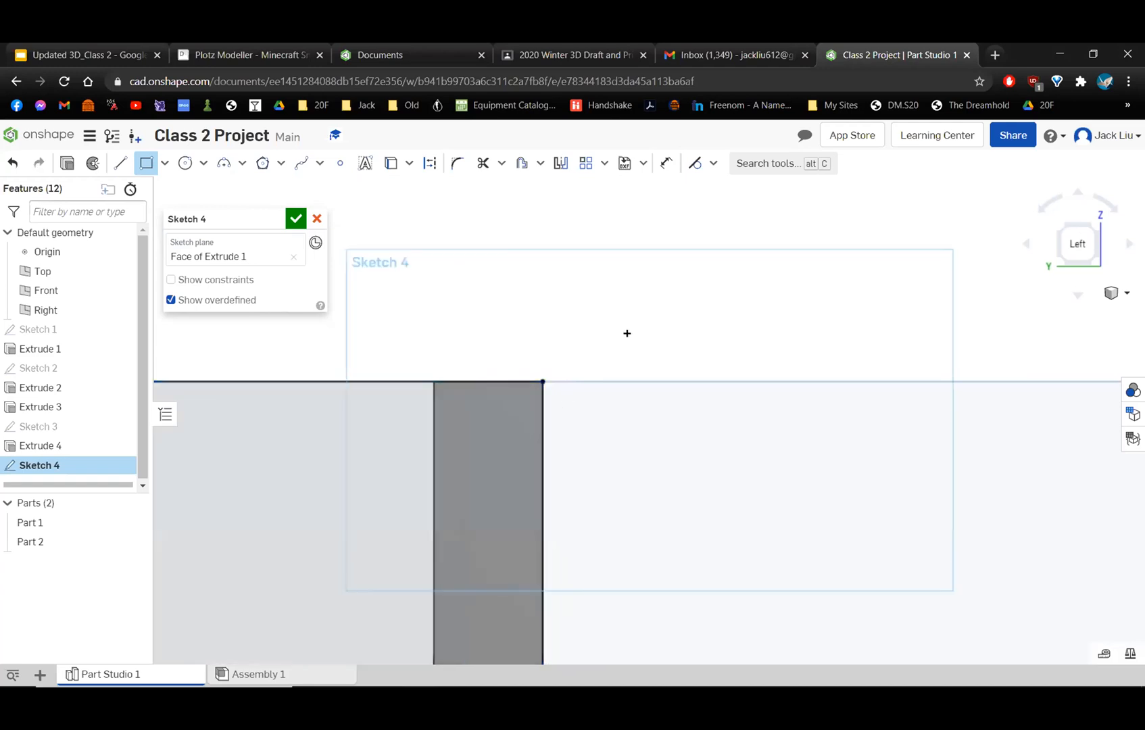
scroll(628, 333, "down", 10)
middle_click_drag(656, 346, 718, 319)
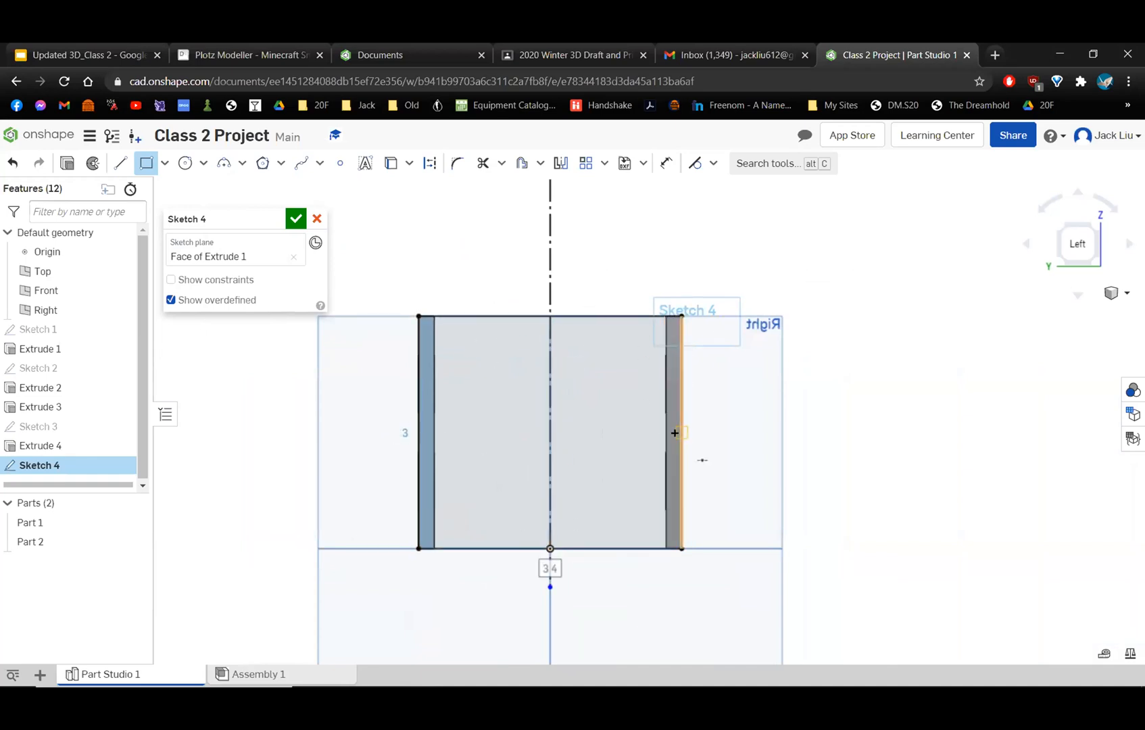
Draw two gable lines about 2.58 in long, from the back wall's outer top corner to the centerline and down to the front wall's outer top corner.
middle_click_drag(557, 283, 561, 394)
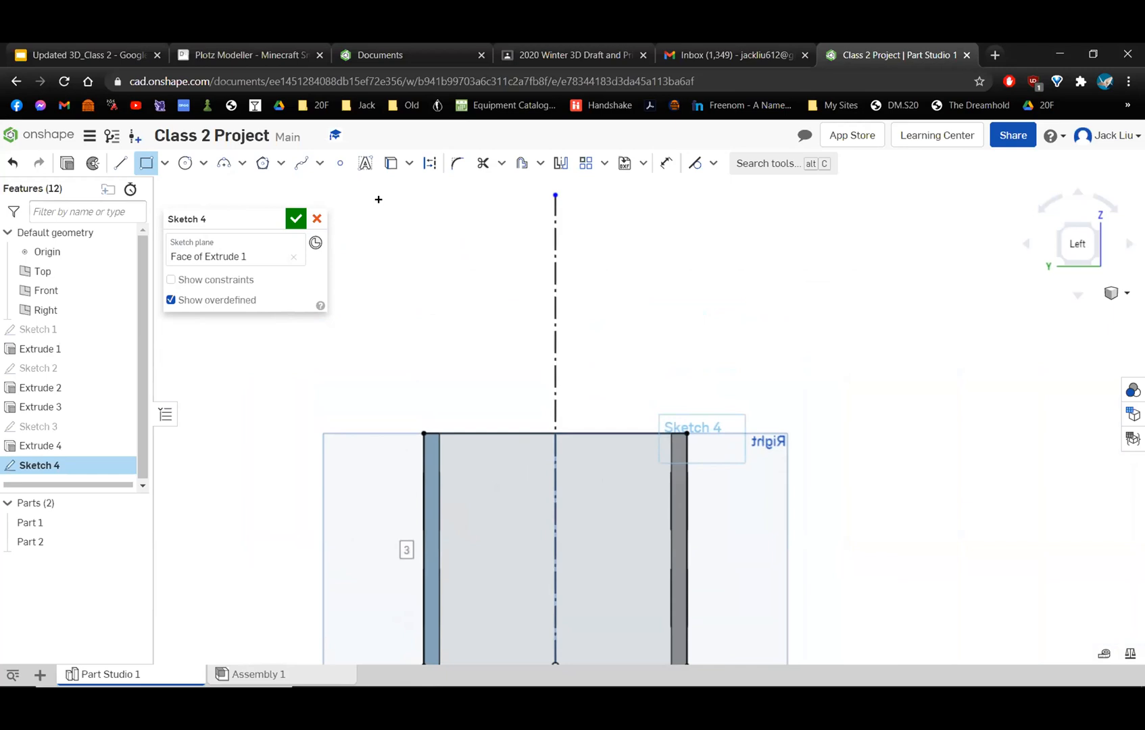
left_click(120, 163)
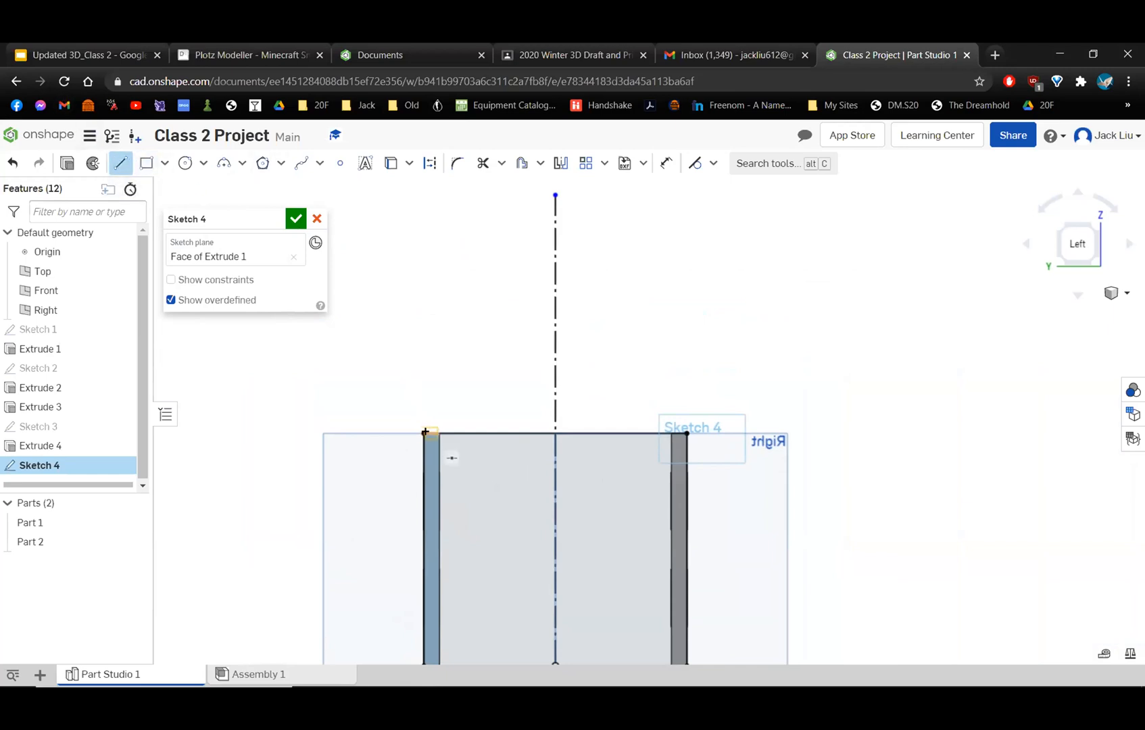
scroll(419, 421, "up", 3)
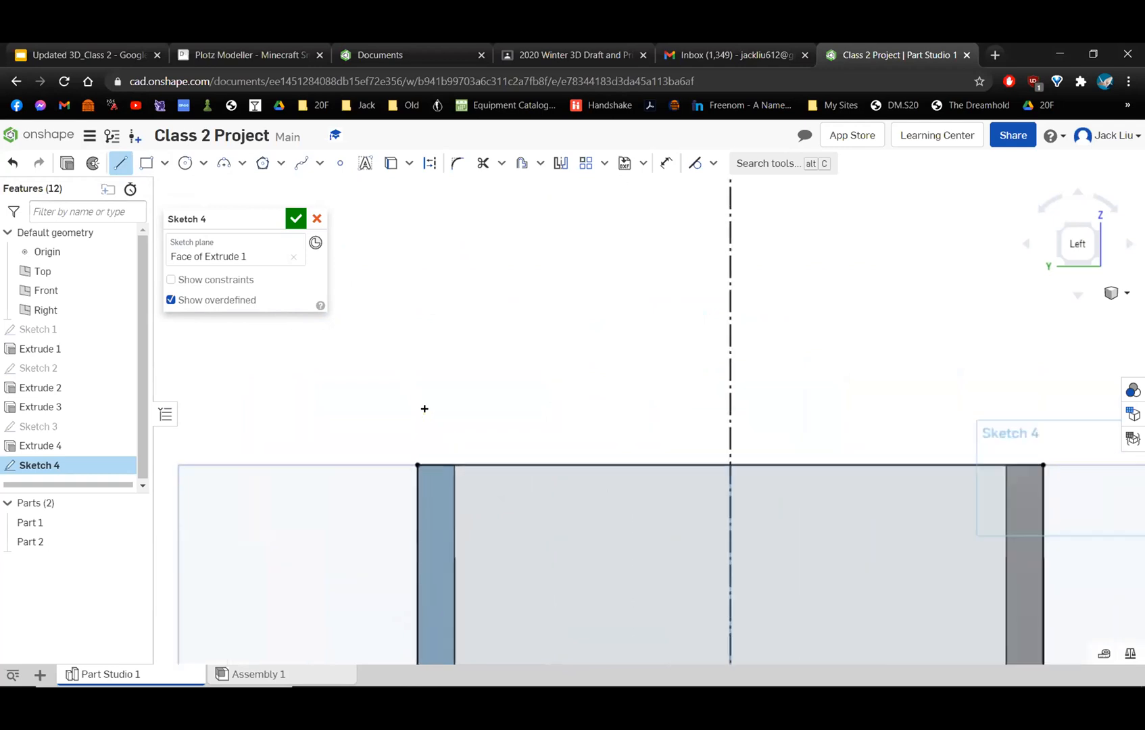
left_click(416, 465)
scroll(585, 311, "down", 2)
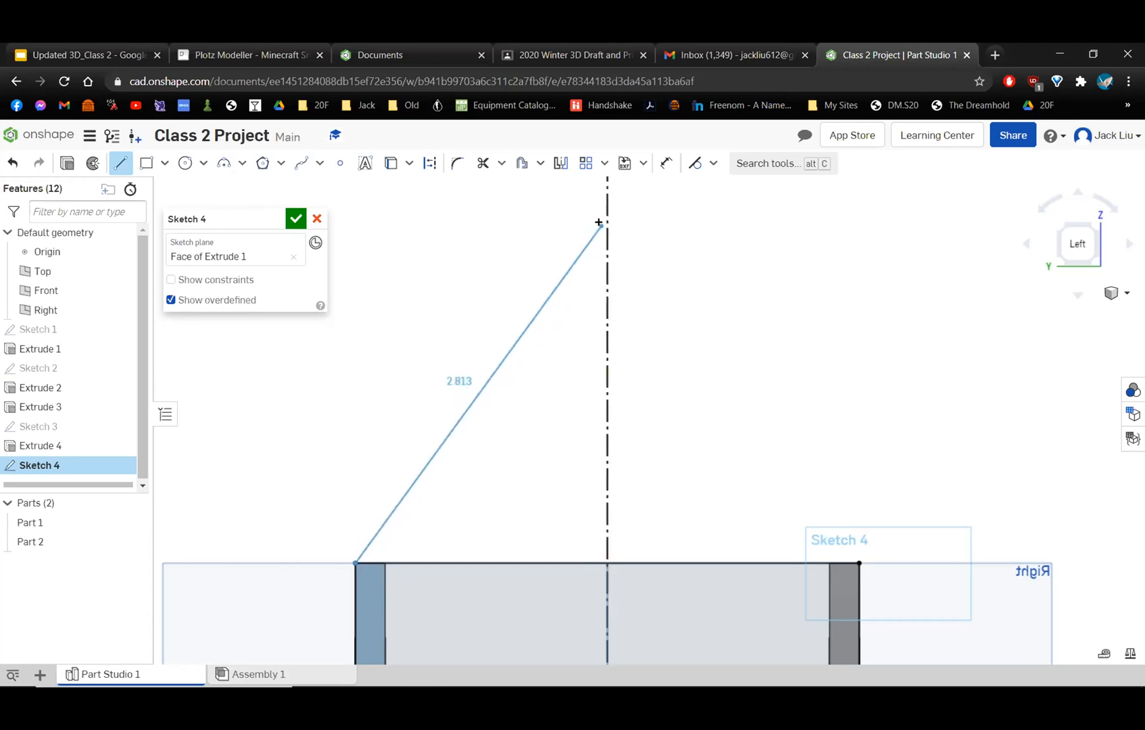
left_click(600, 272)
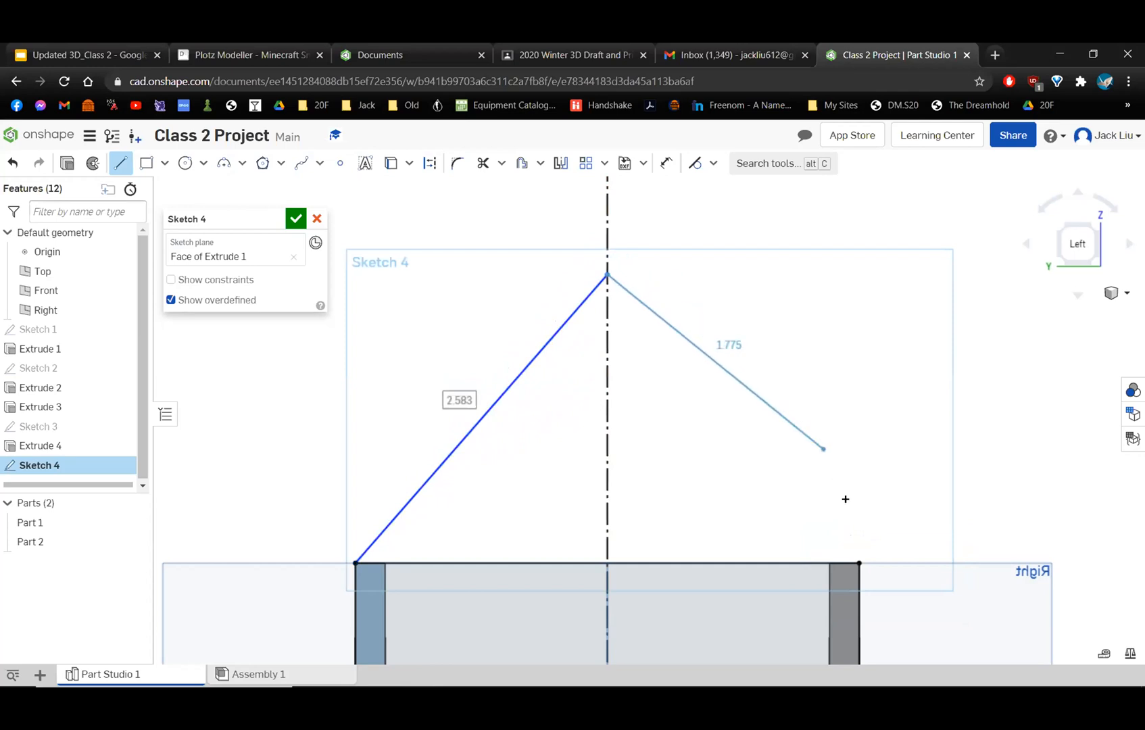
scroll(860, 560, "up", 2)
scroll(862, 555, "up", 3)
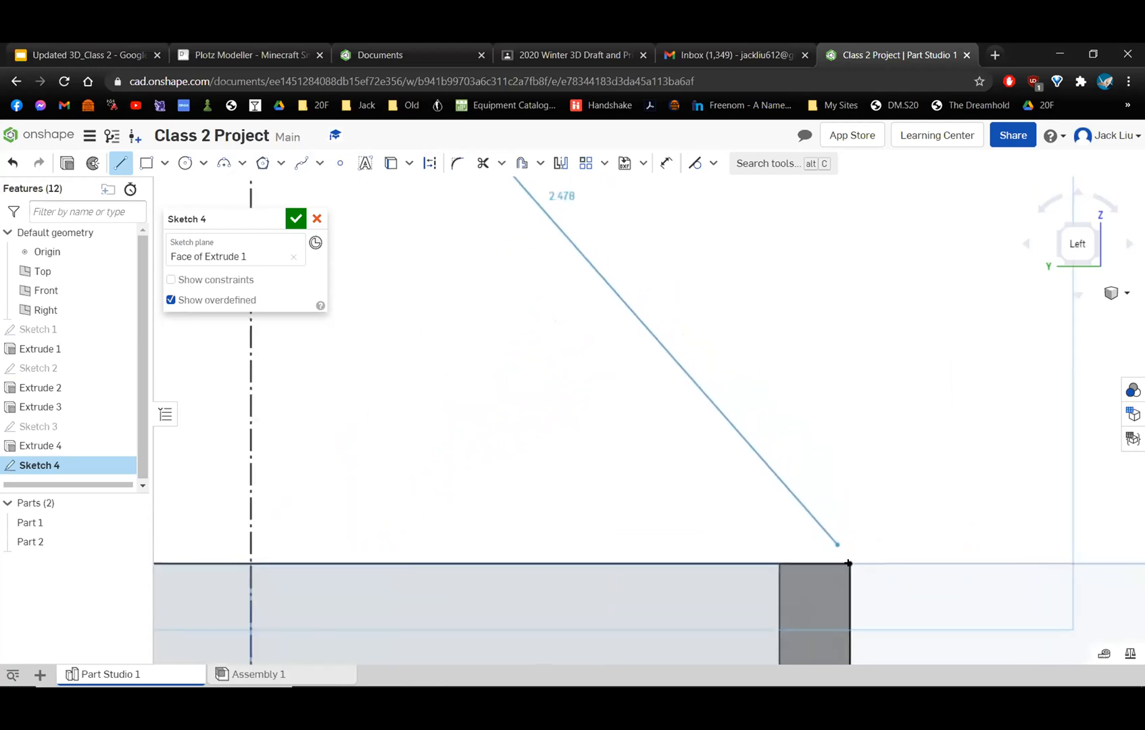
left_click(849, 564)
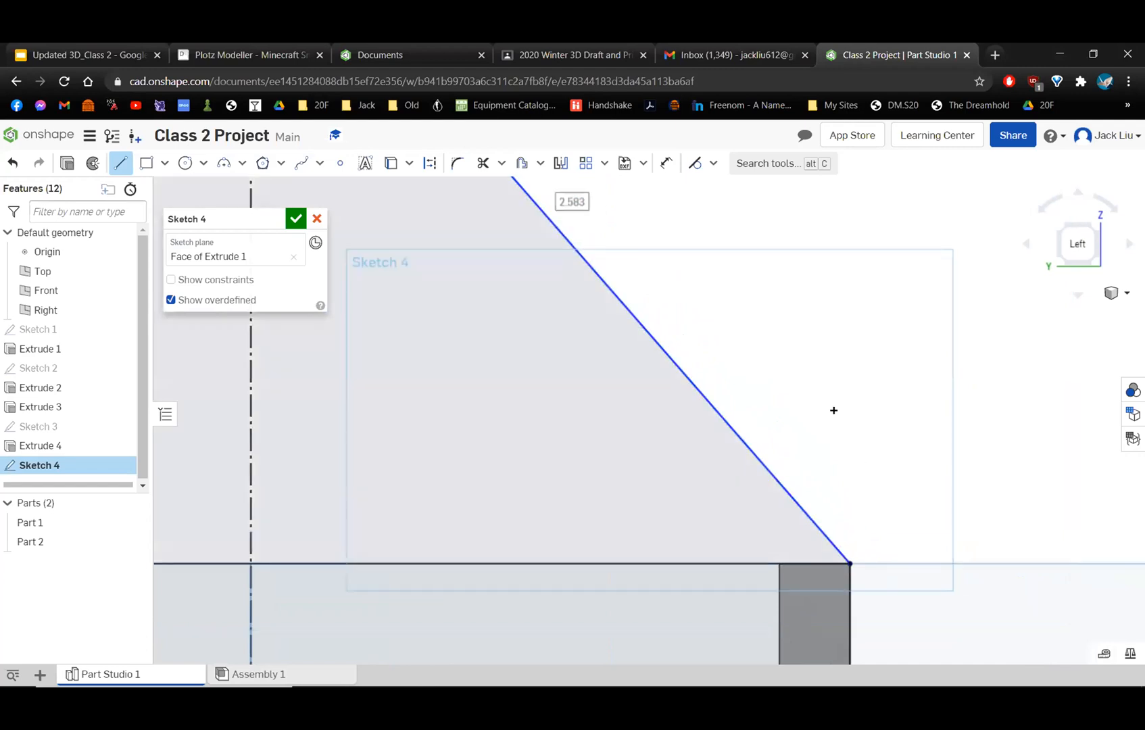
scroll(833, 409, "down", 5)
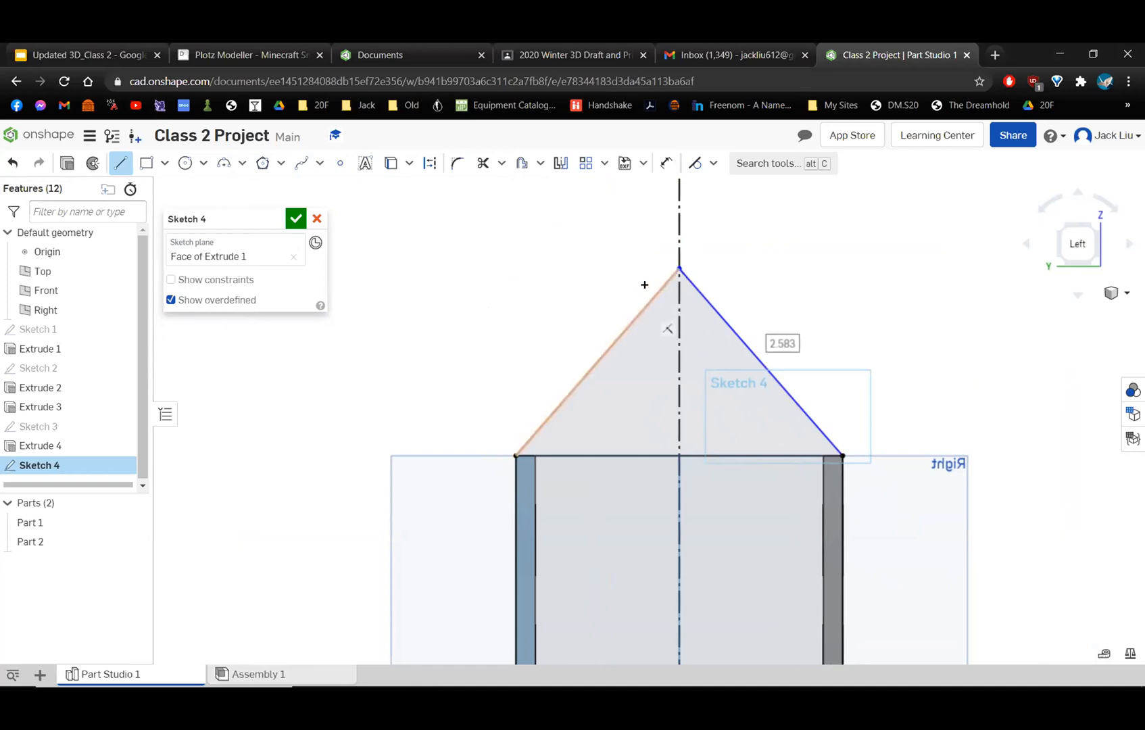
Dimension the gable line above the back wall at 2 in and delete that dimension again.
left_click(666, 163)
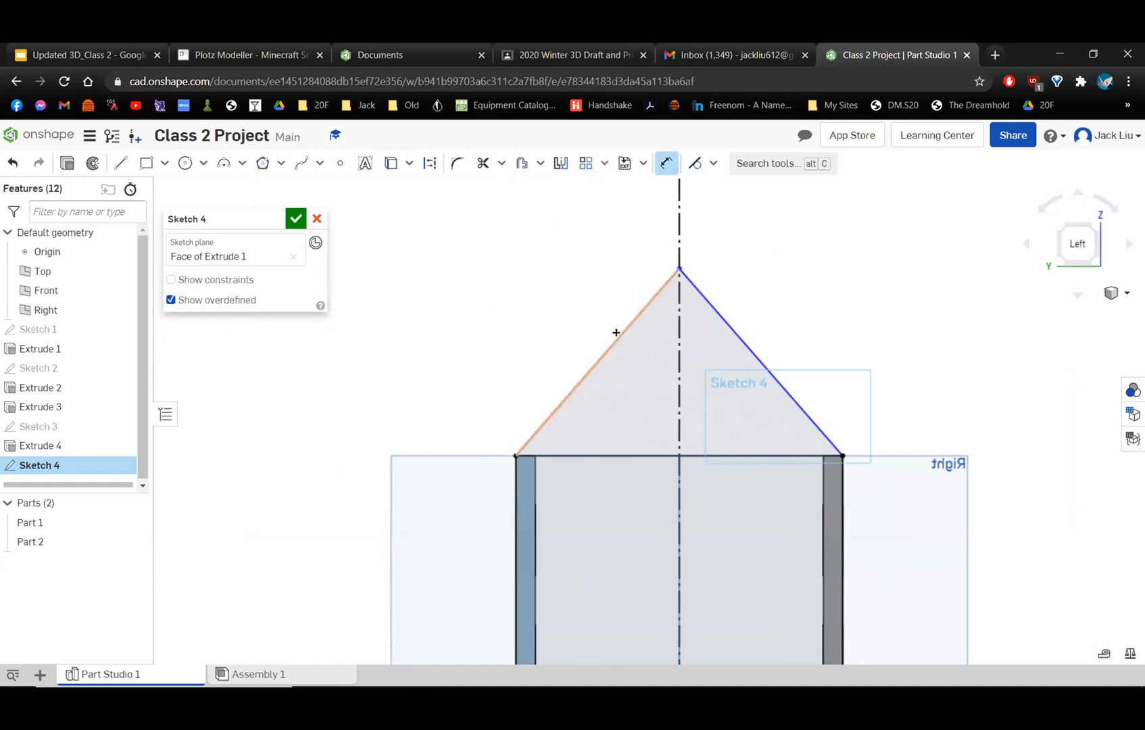
left_click(595, 365)
left_click(558, 317)
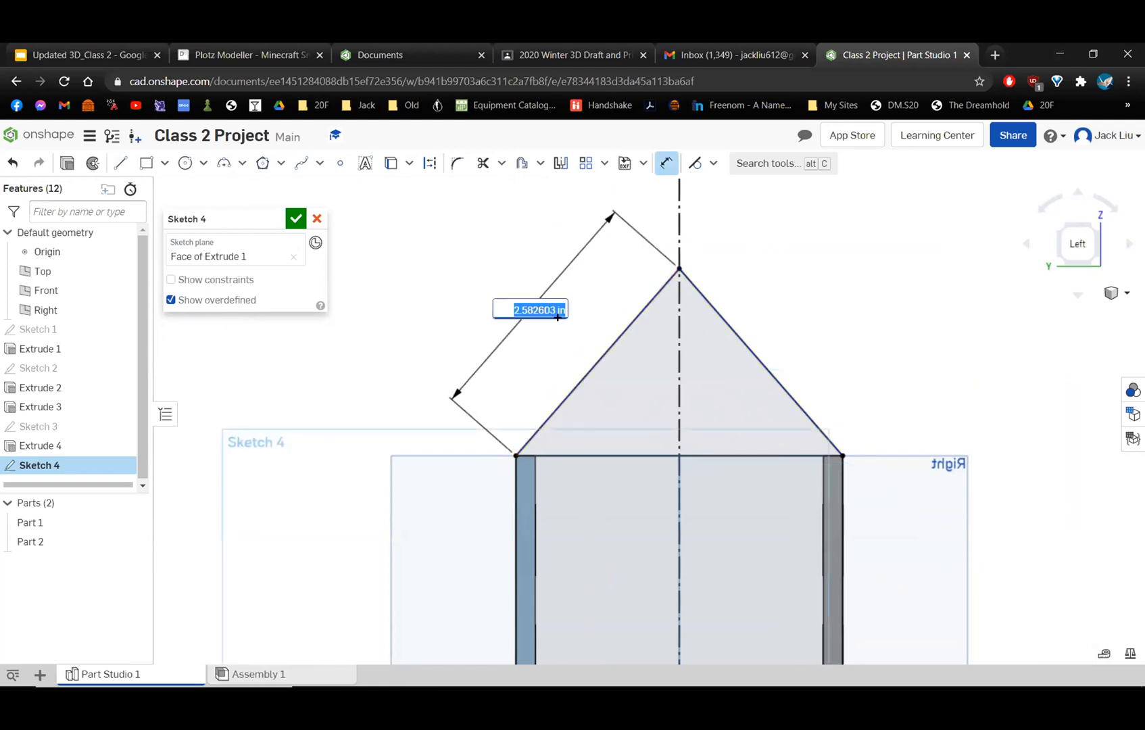
type("2")
key("Return")
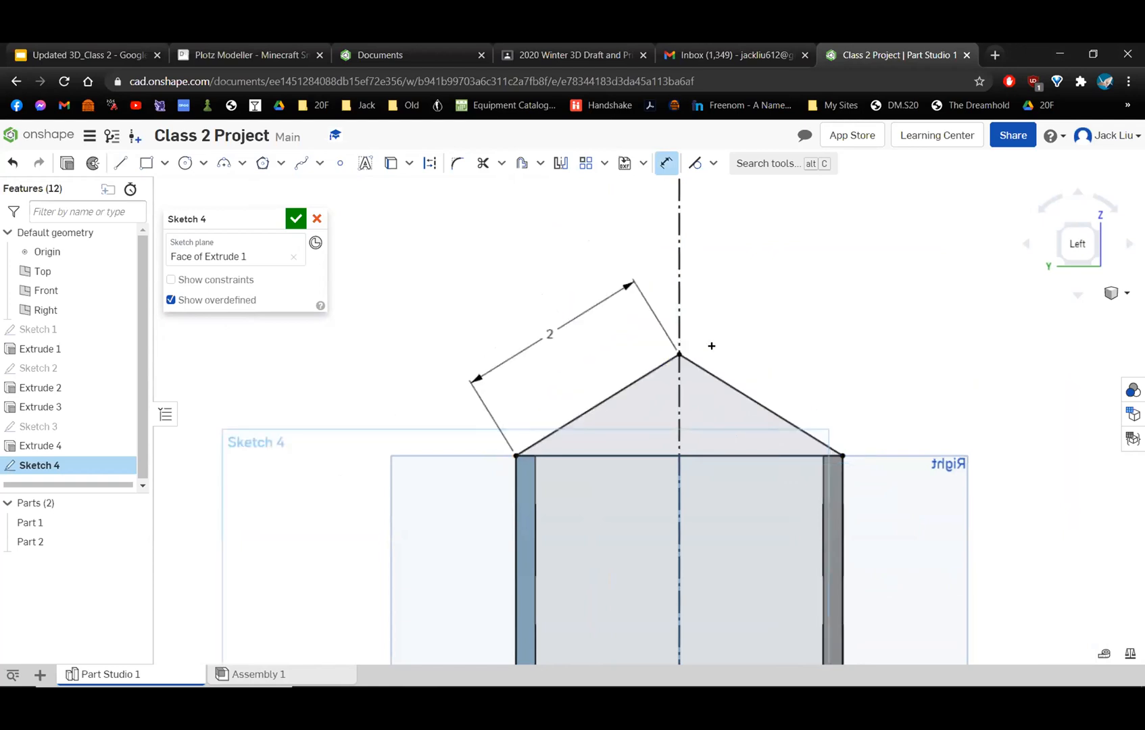
left_click(548, 336)
key("Delete")
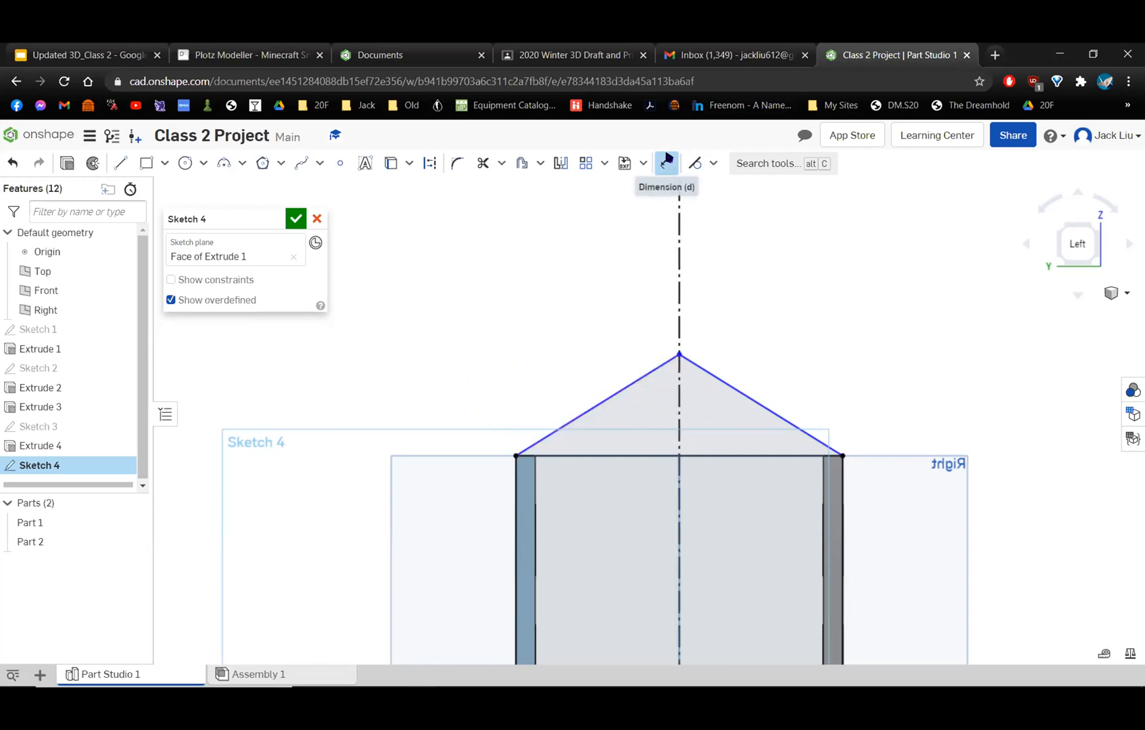
Dimension the angle between the two gable lines at 90°, shift its label off the centerline, and finish the sketch.
left_click(614, 391)
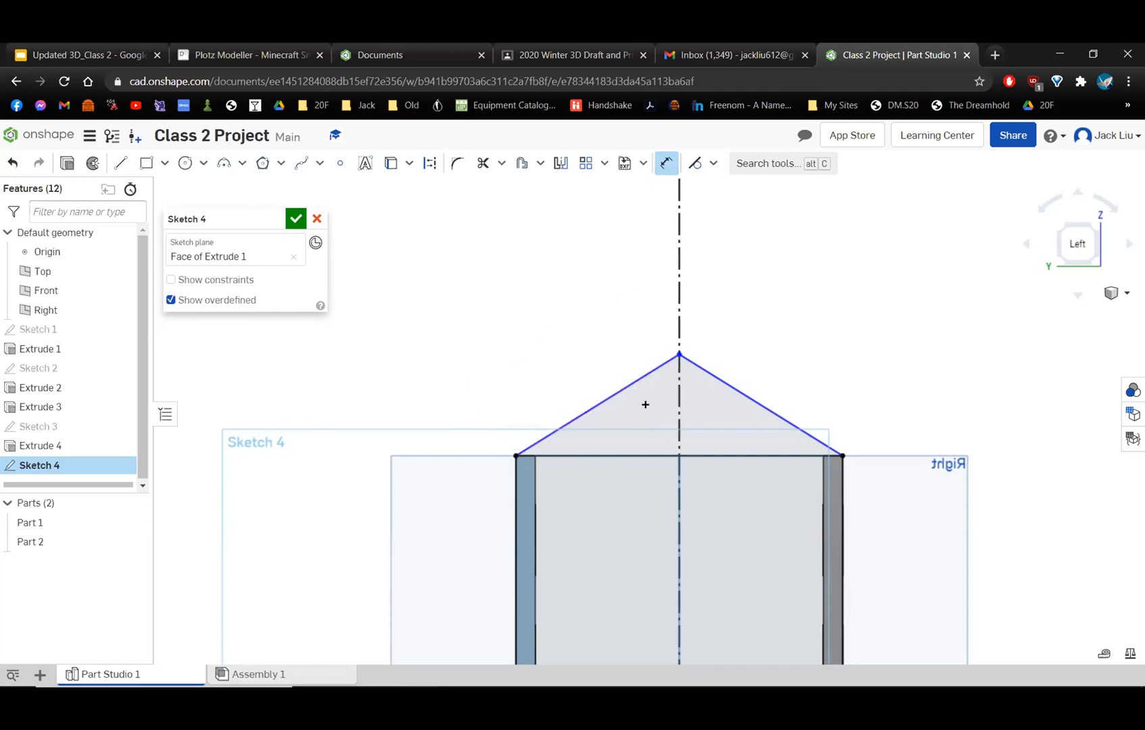
left_click(778, 410)
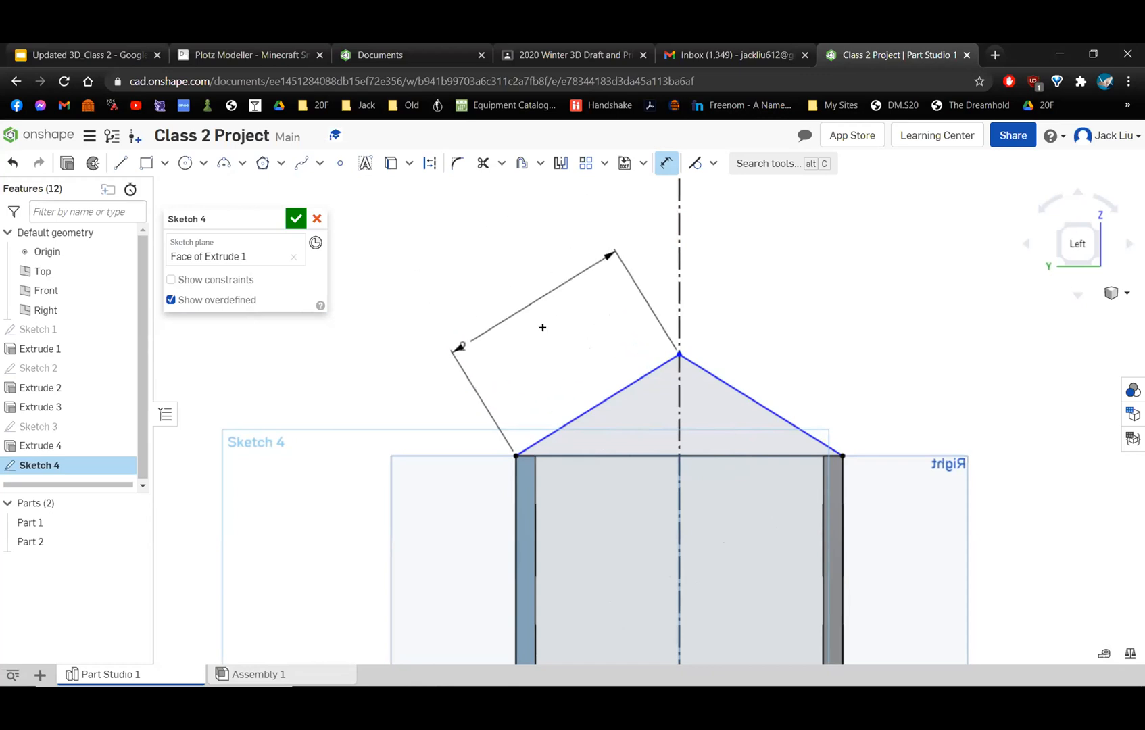
left_click(751, 398)
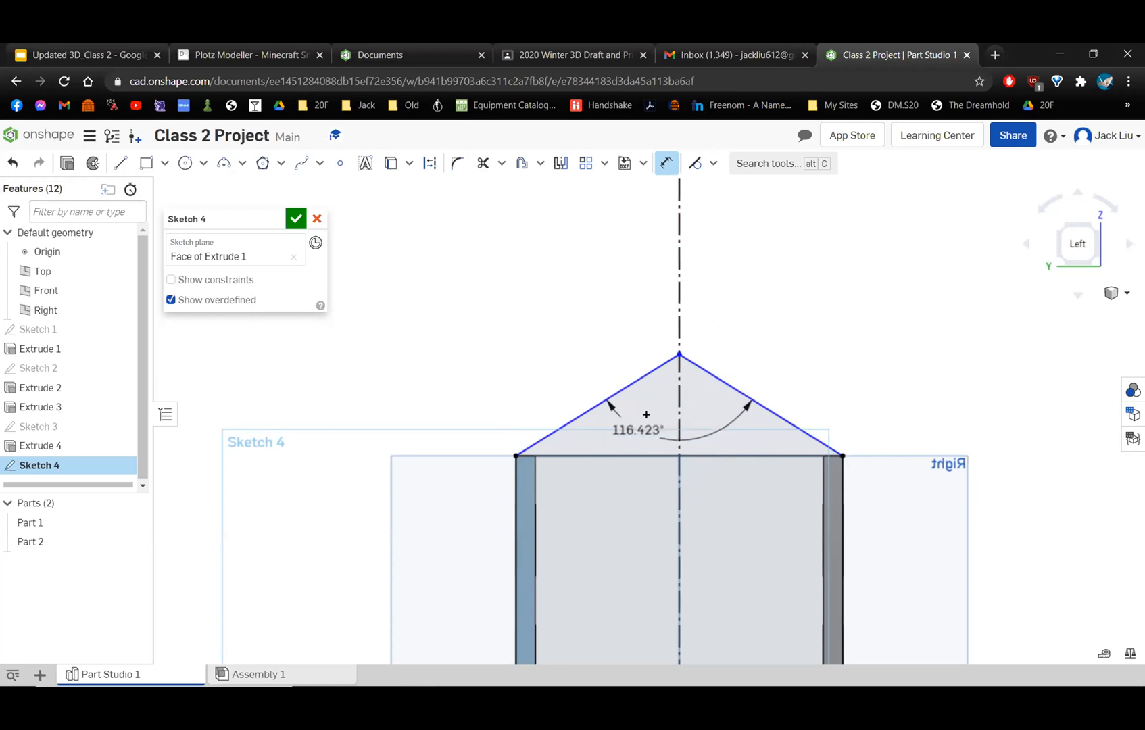
left_click(639, 430)
type("90")
key("Return")
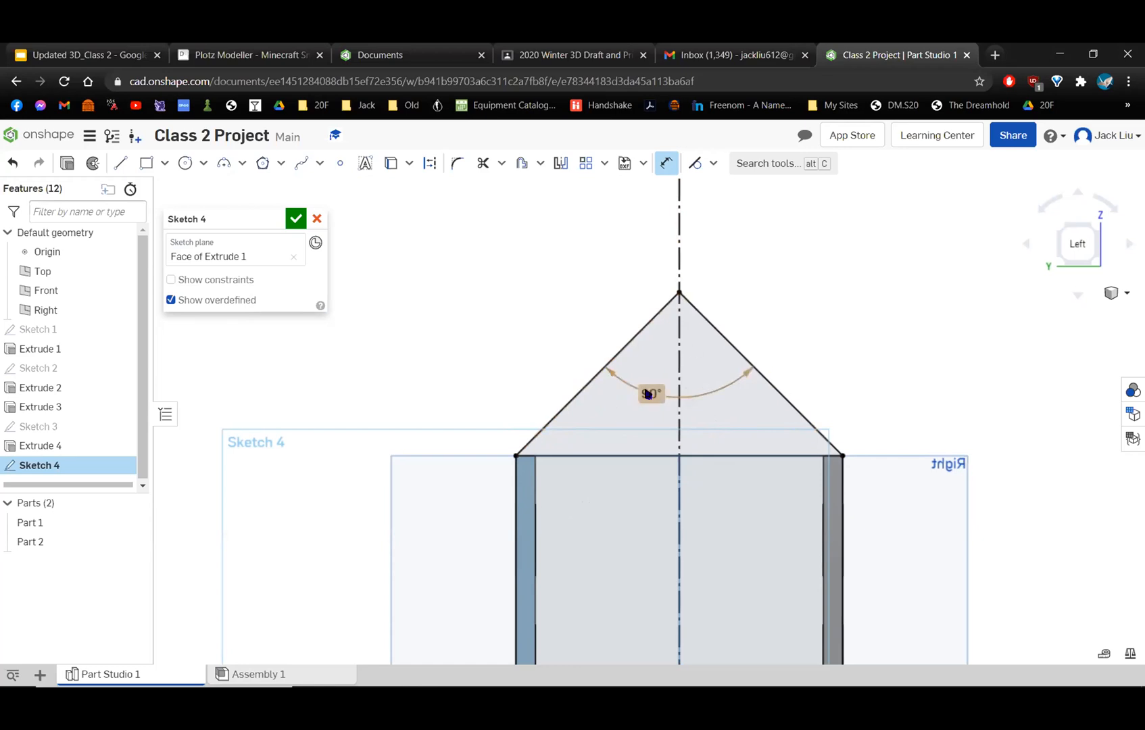
left_click_drag(661, 394, 711, 396)
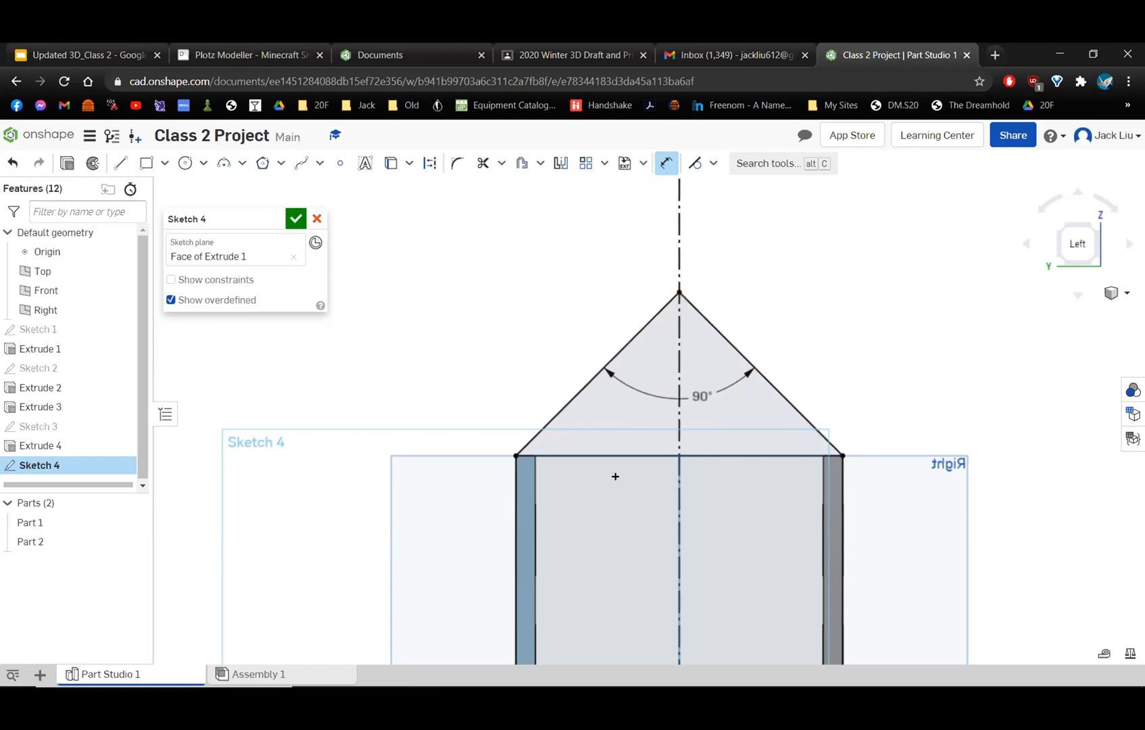
mouse_move(528, 391)
right_mouse_down()
mouse_move(580, 430)
mouse_move(569, 515)
mouse_move(612, 595)
mouse_move(659, 573)
mouse_move(605, 507)
mouse_move(573, 507)
mouse_move(457, 431)
mouse_move(540, 442)
mouse_move(550, 393)
mouse_move(770, 395)
right_mouse_up()
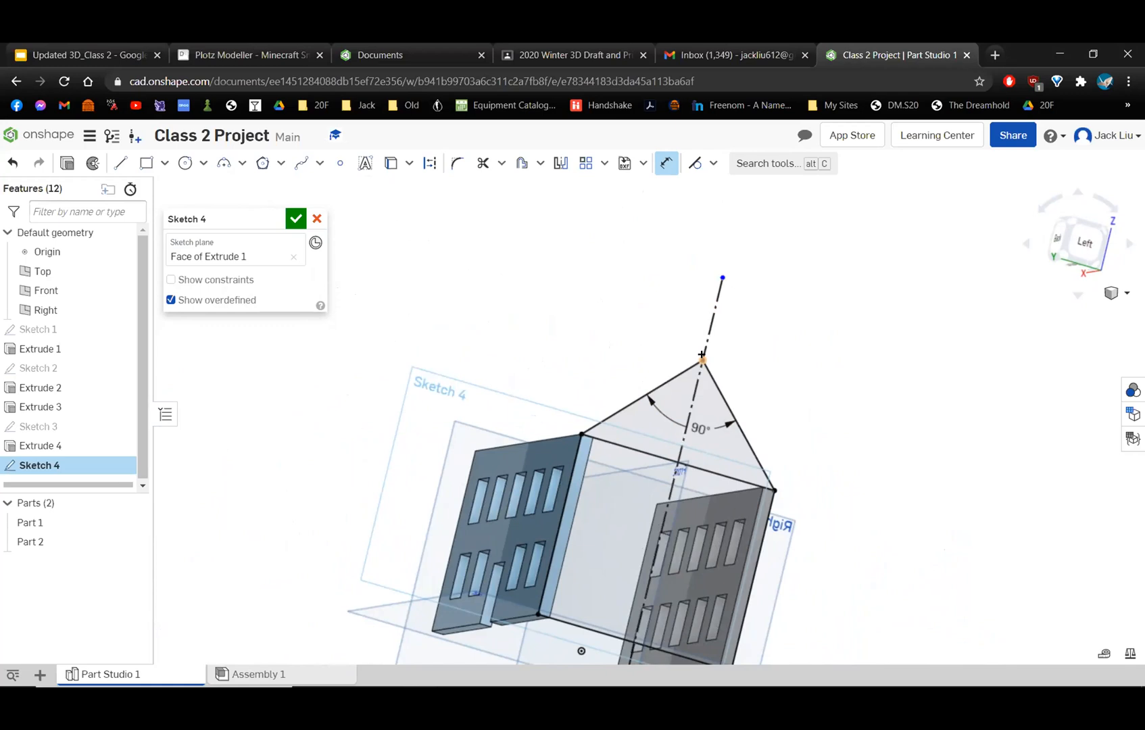
scroll(703, 355, "down", 4)
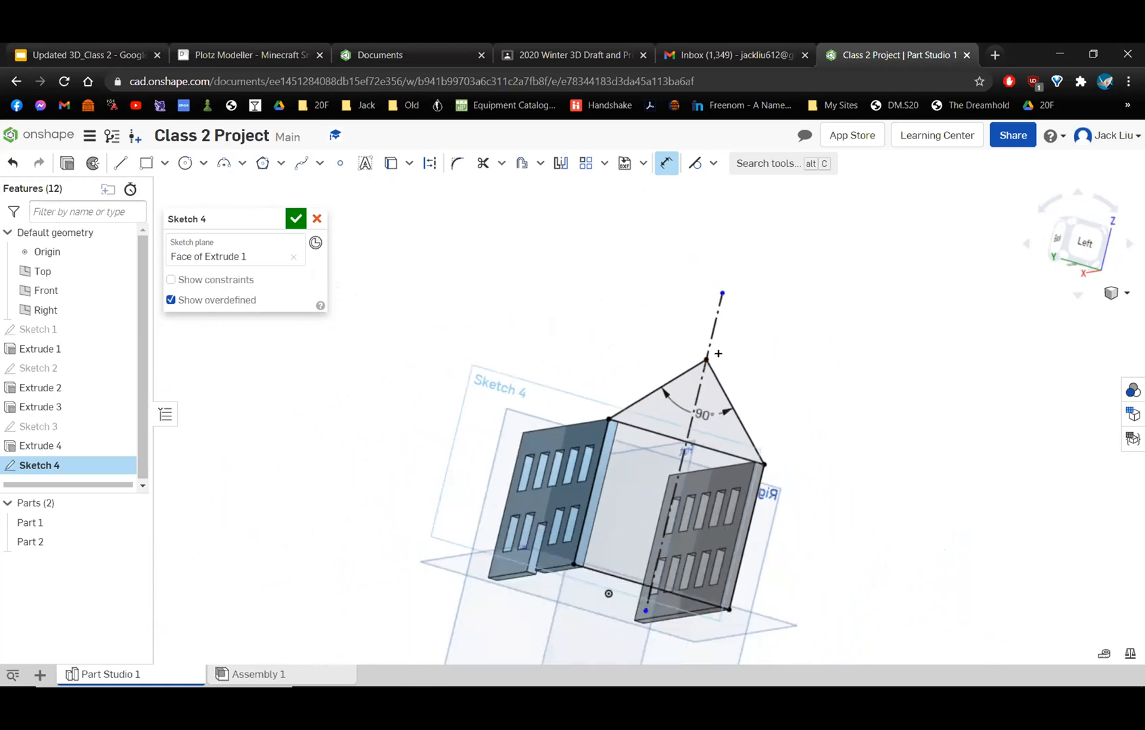
right_click_drag(732, 347, 729, 384)
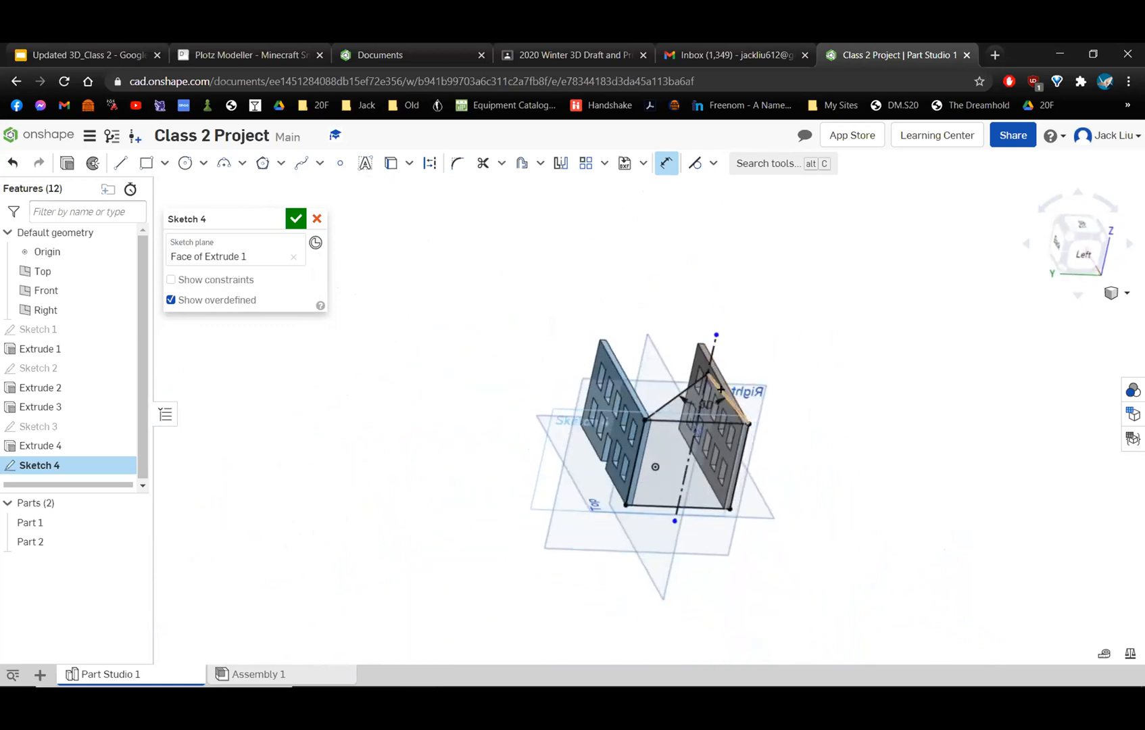
left_click(295, 219)
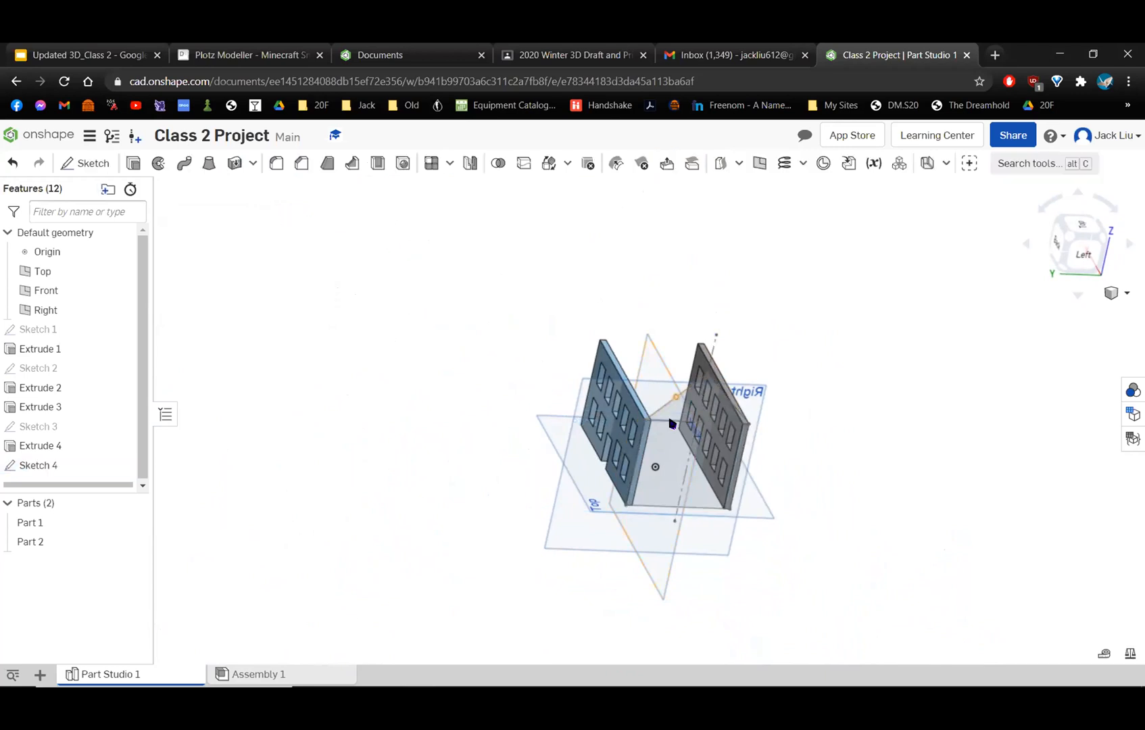
Start an extrusion using the gable triangle and the main wall rectangle of the side wall profile sketch.
scroll(791, 356, "up", 2)
scroll(788, 351, "up", 2)
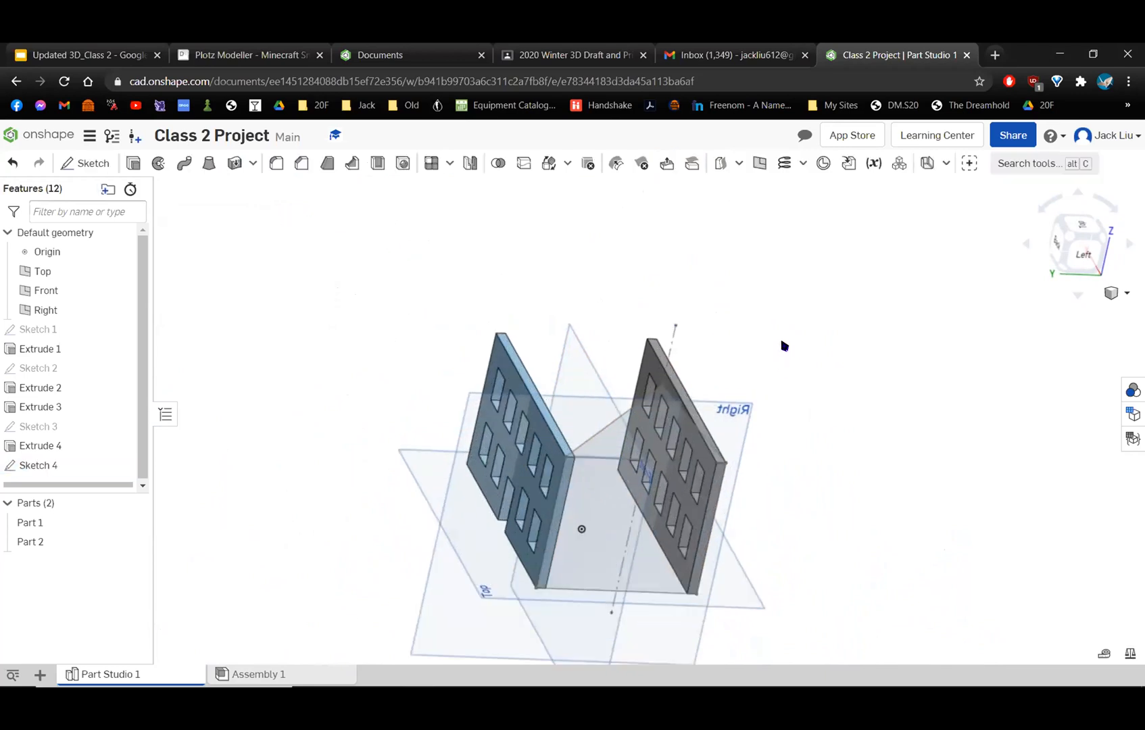
left_click(130, 164)
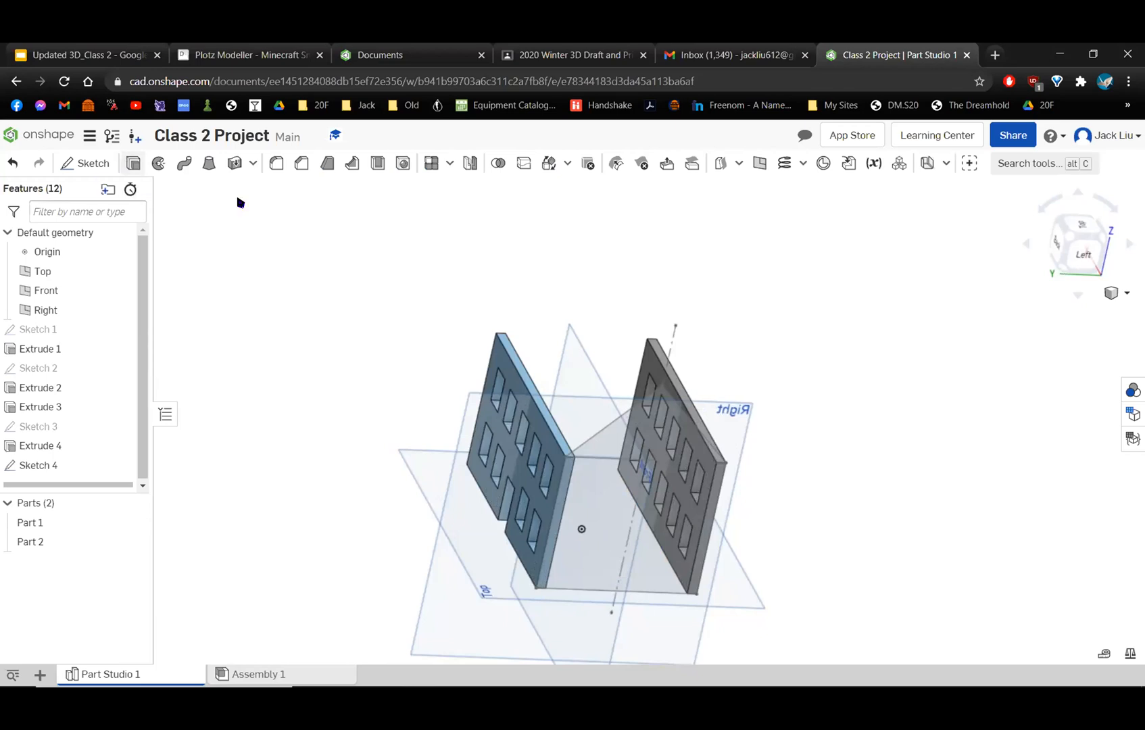
left_click(623, 434)
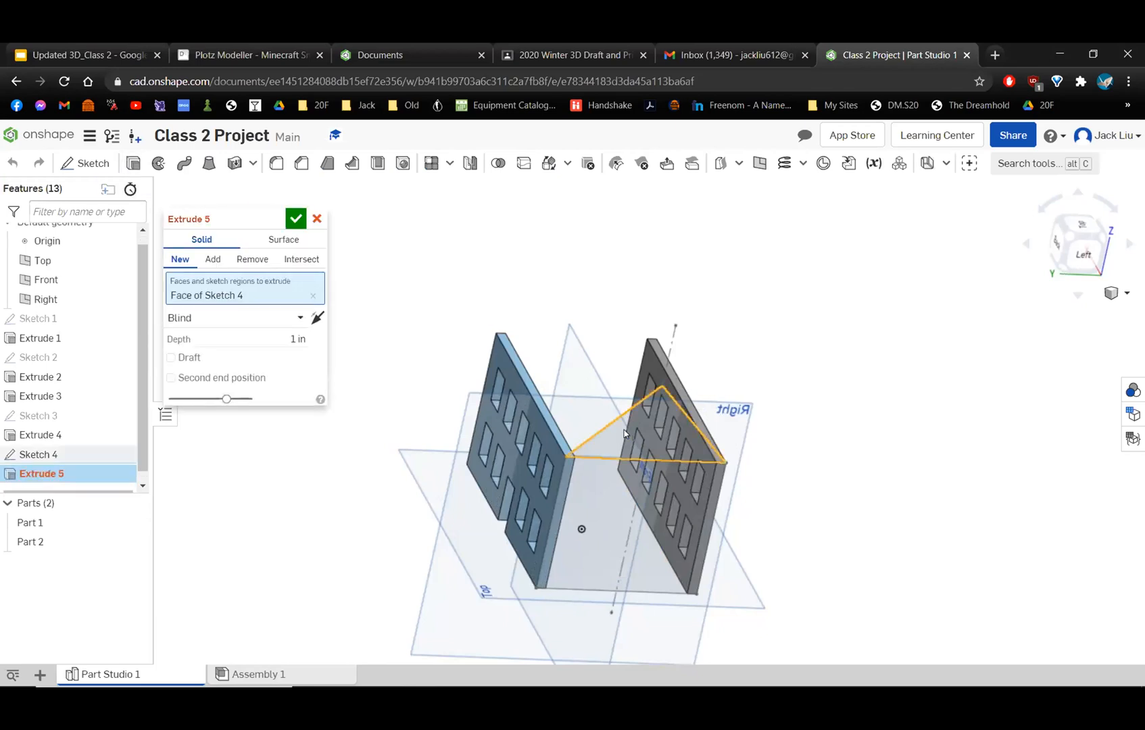
left_click(607, 511)
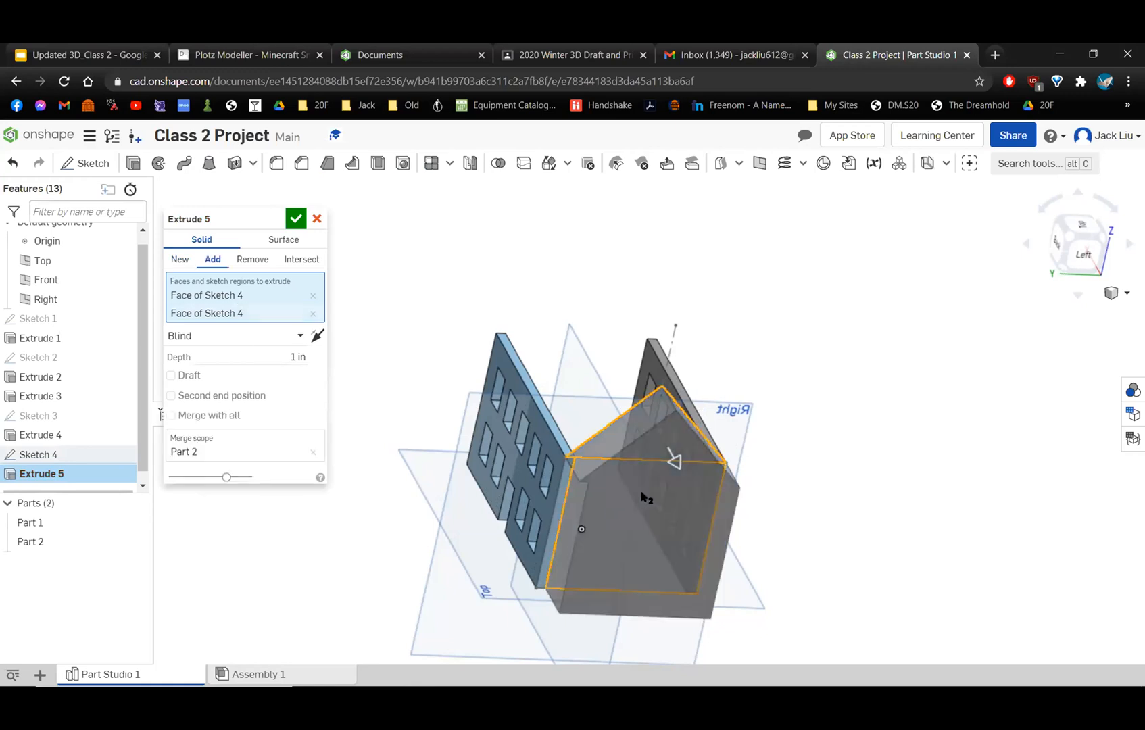
right_click_drag(649, 488, 641, 529)
scroll(699, 514, "up", 3)
right_click_drag(700, 507, 688, 492)
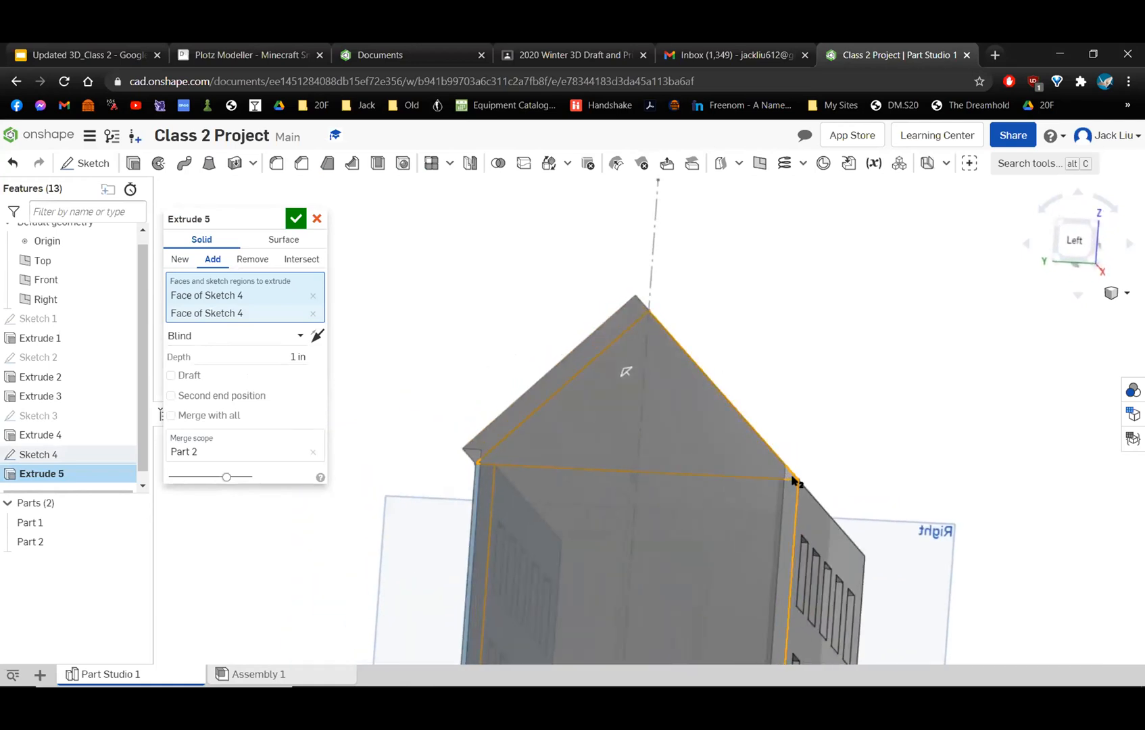
Add the narrow sketch strip covering the back wall's end face to the side wall extrusion.
right_click_drag(589, 490, 435, 435)
scroll(477, 473, "up", 5)
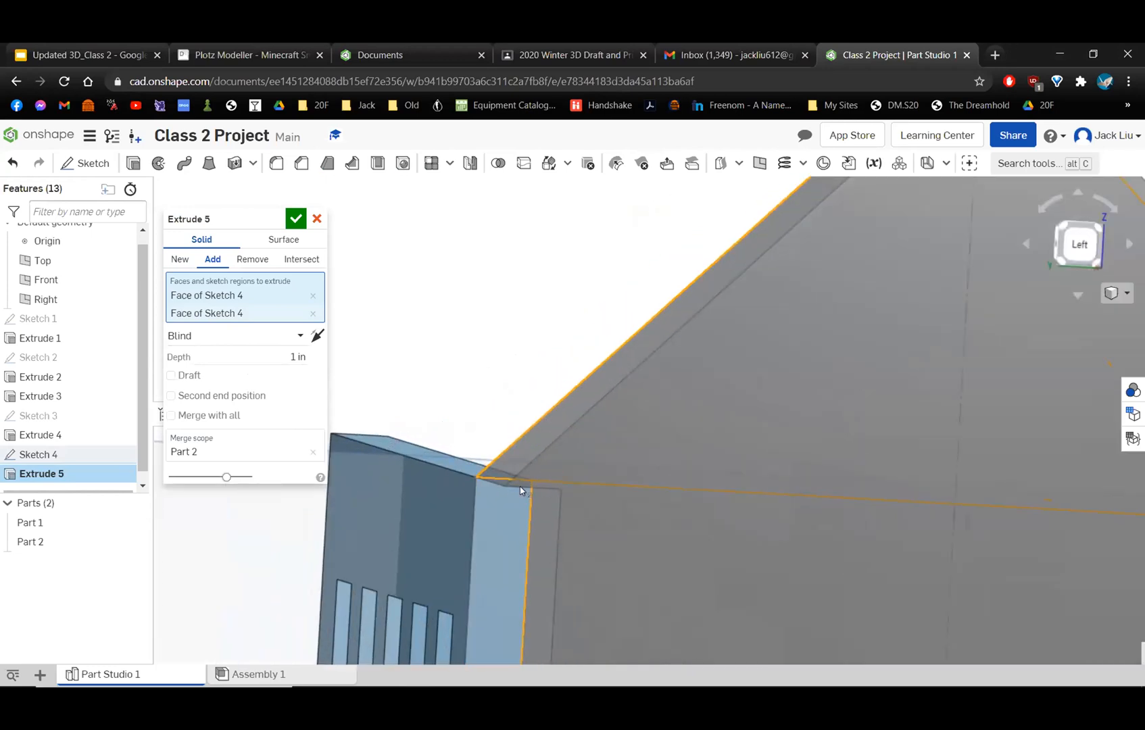
scroll(563, 243, "down", 3)
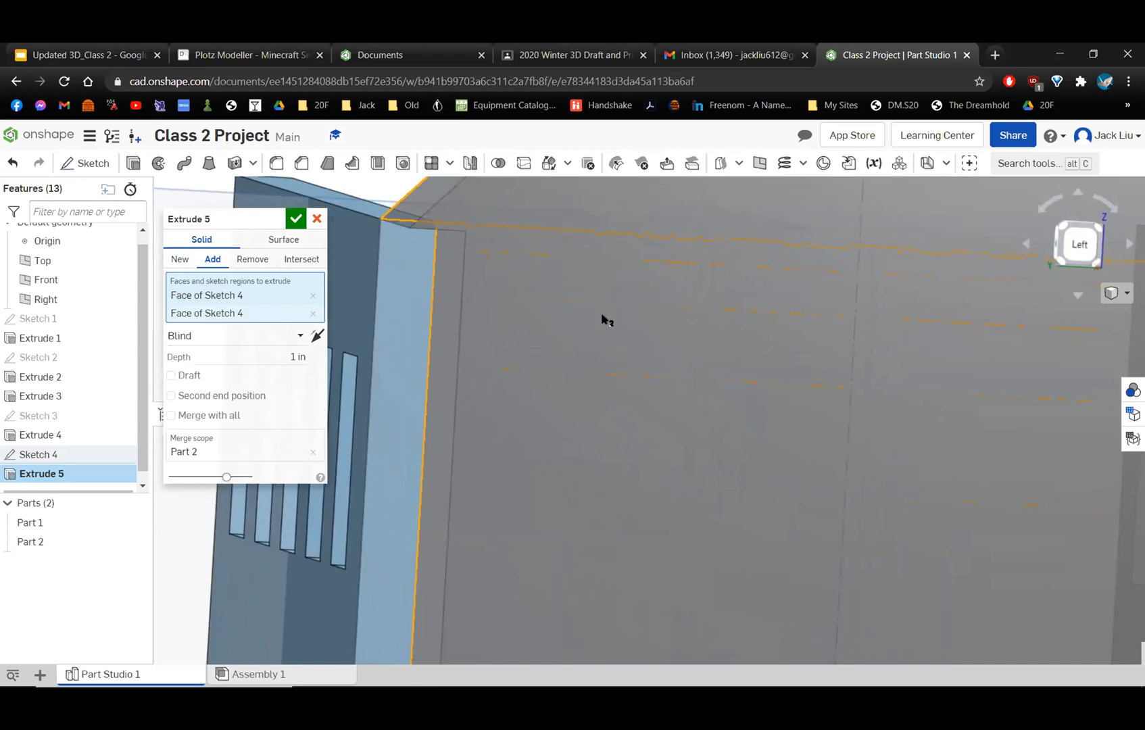
scroll(644, 348, "down", 5)
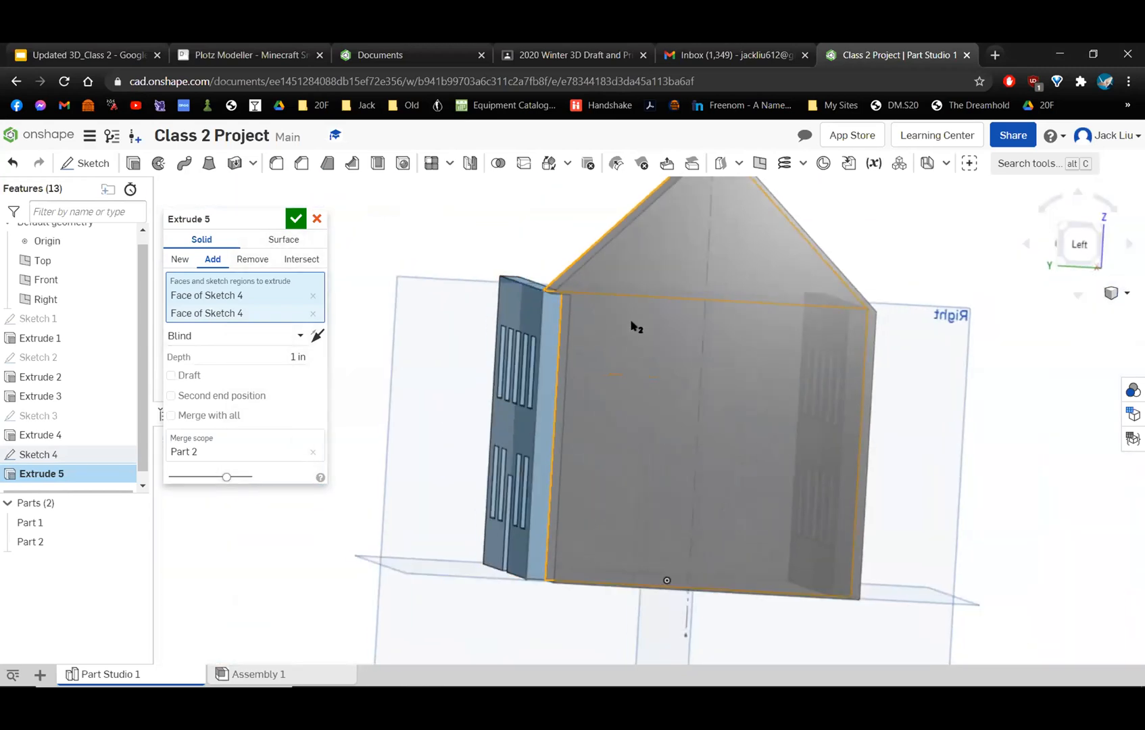
right_click_drag(632, 325, 855, 309)
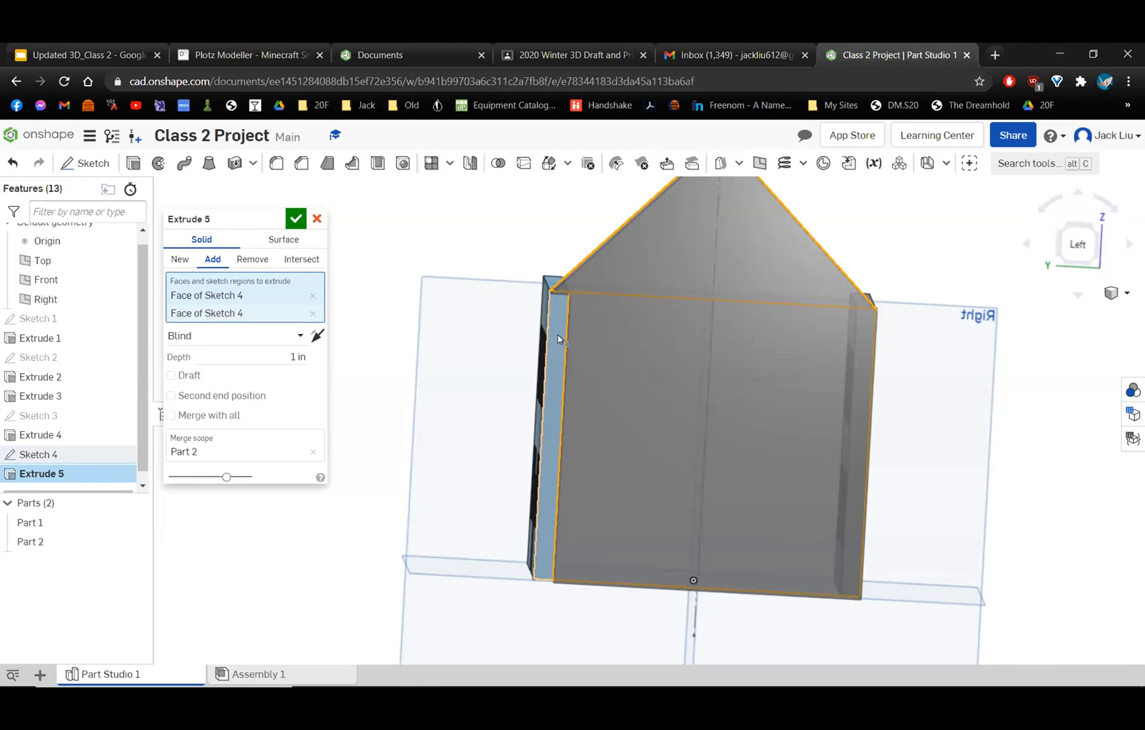
mouse_move(577, 365)
right_mouse_down()
mouse_move(596, 378)
mouse_move(567, 343)
right_mouse_up()
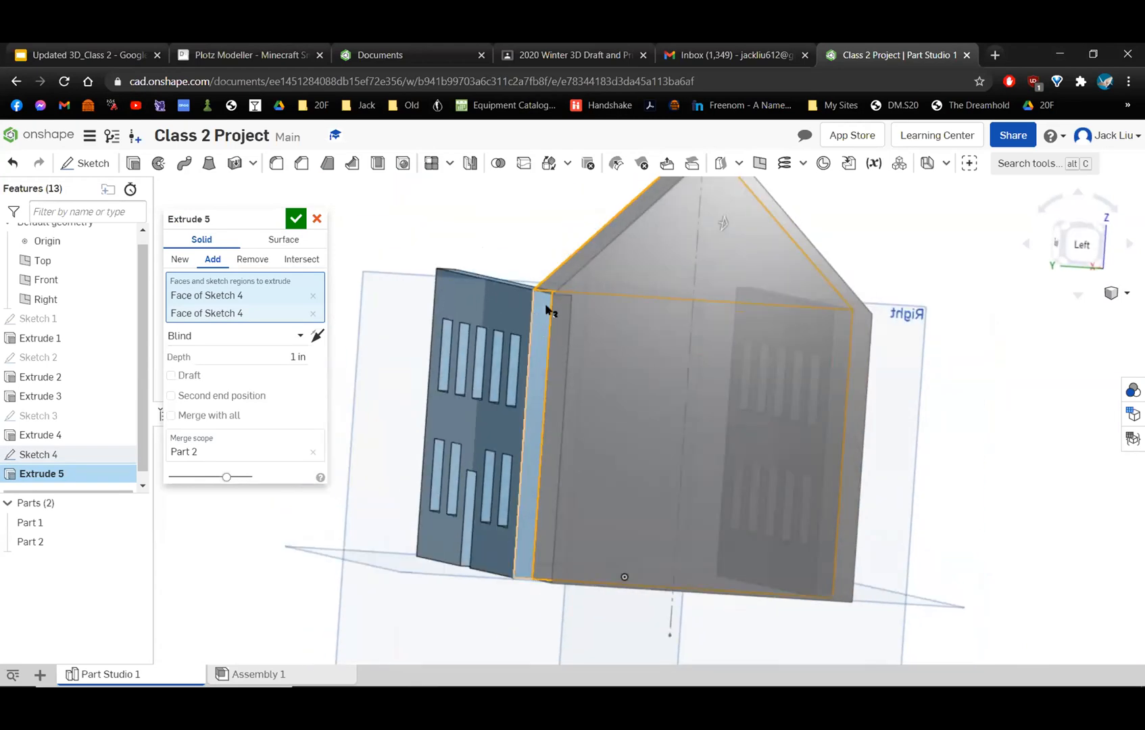
scroll(541, 365, "down", 5)
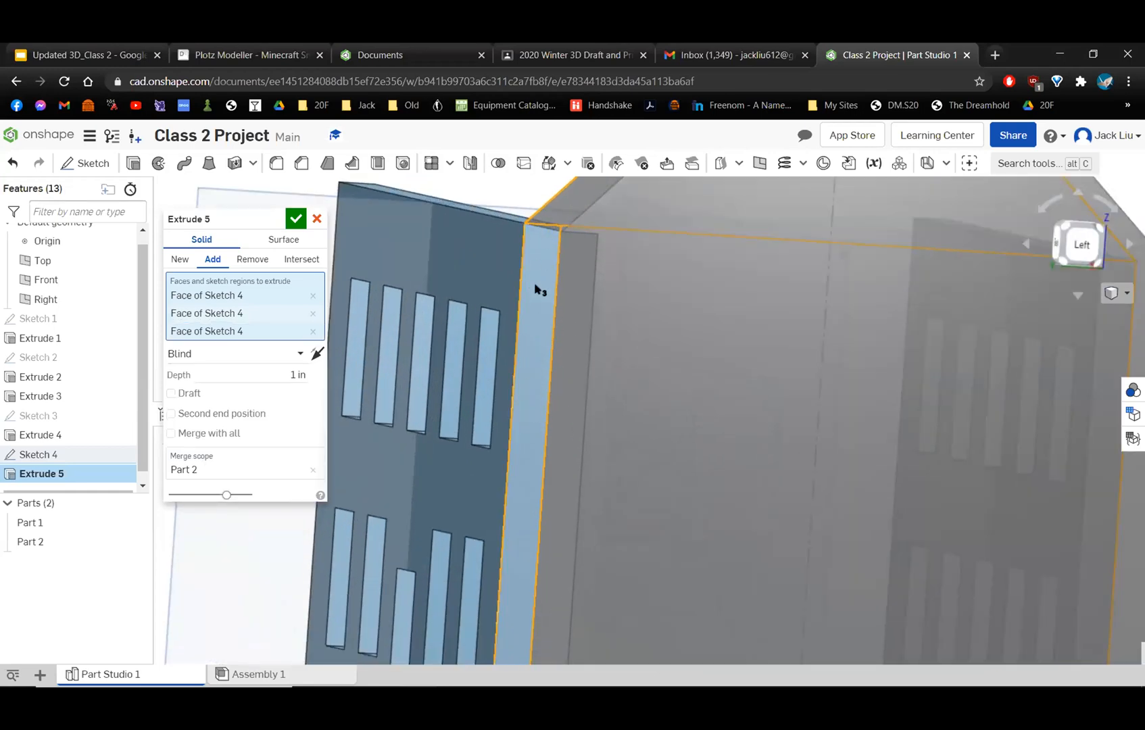
left_click(578, 317)
Set the side wall's extrusion depth to 0.2 in and create it as a new part.
scroll(588, 338, "up", 5)
right_click_drag(614, 307, 587, 235)
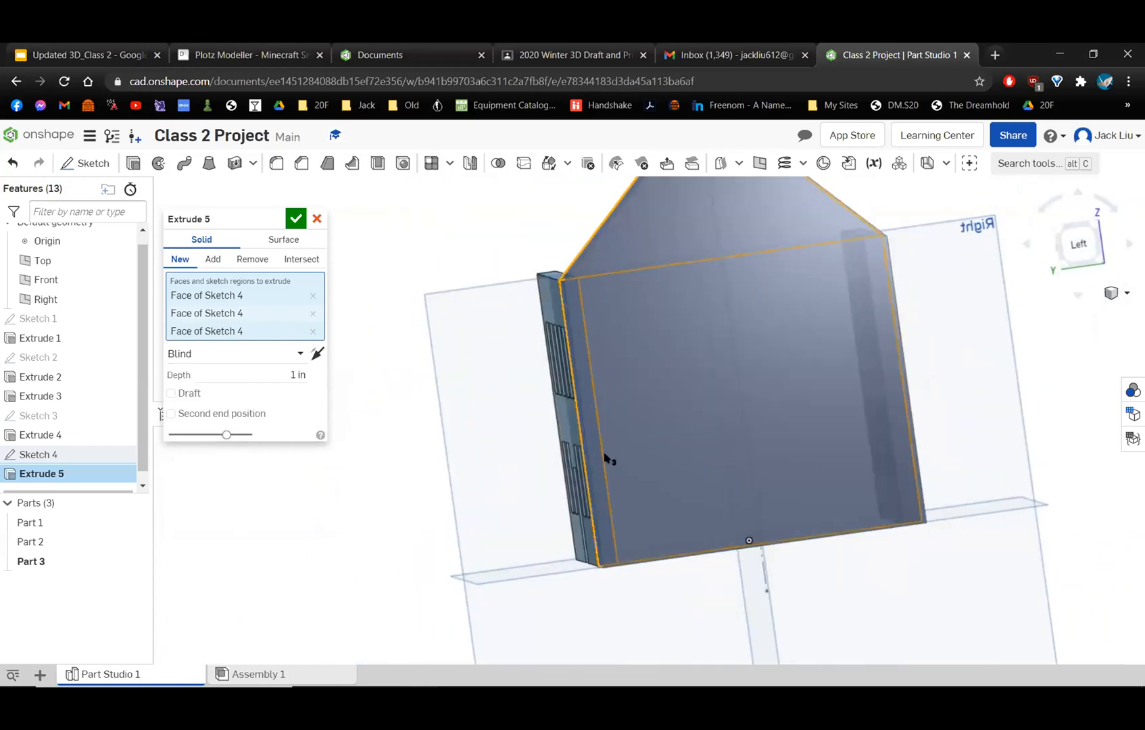
right_click_drag(799, 299, 613, 298)
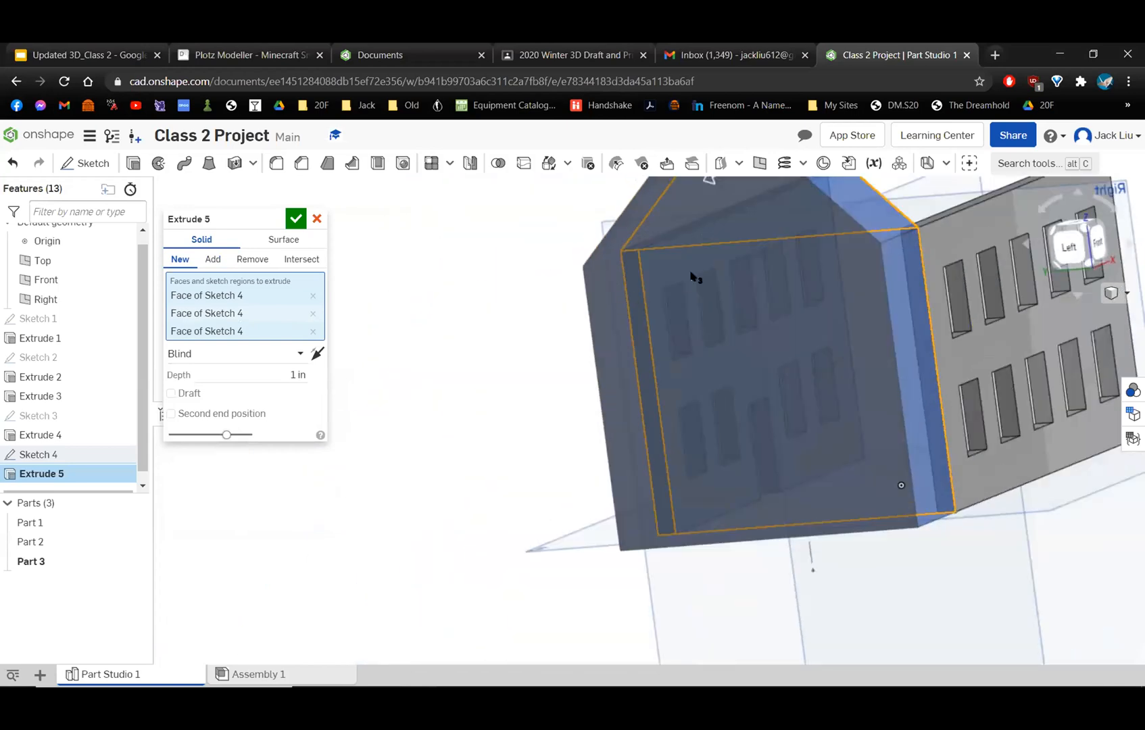
scroll(703, 278, "up", 3)
right_click_drag(730, 281, 435, 245)
right_click_drag(789, 221, 511, 308)
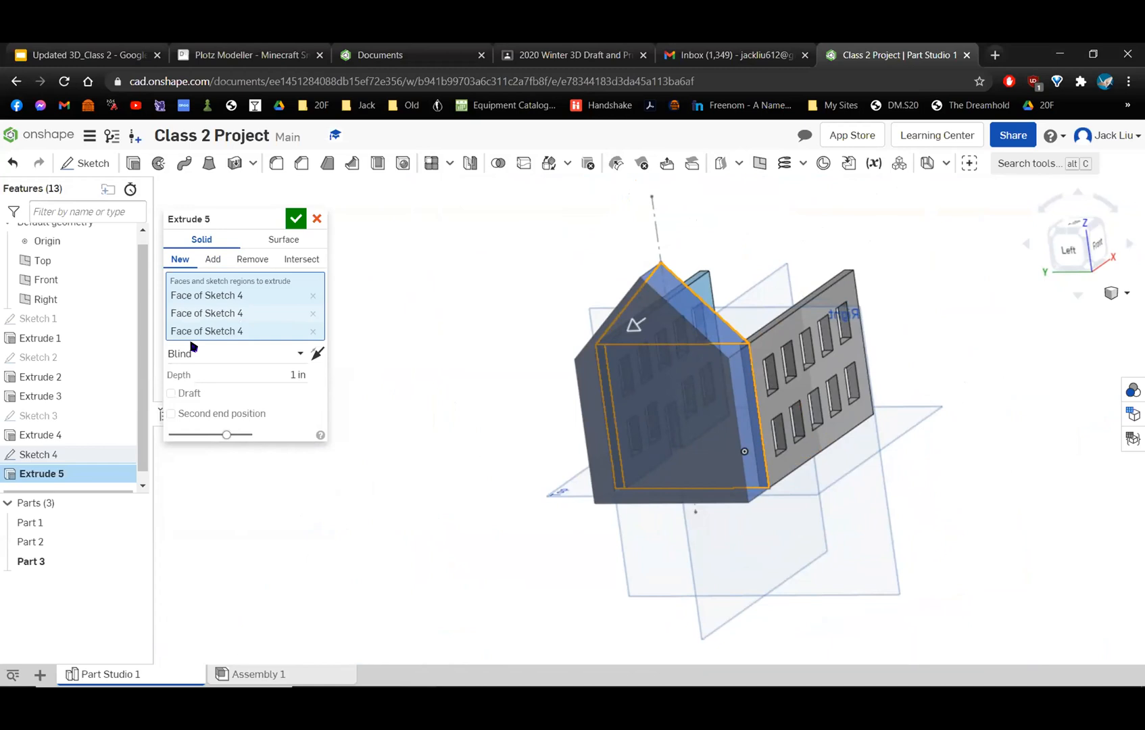
left_click(295, 375)
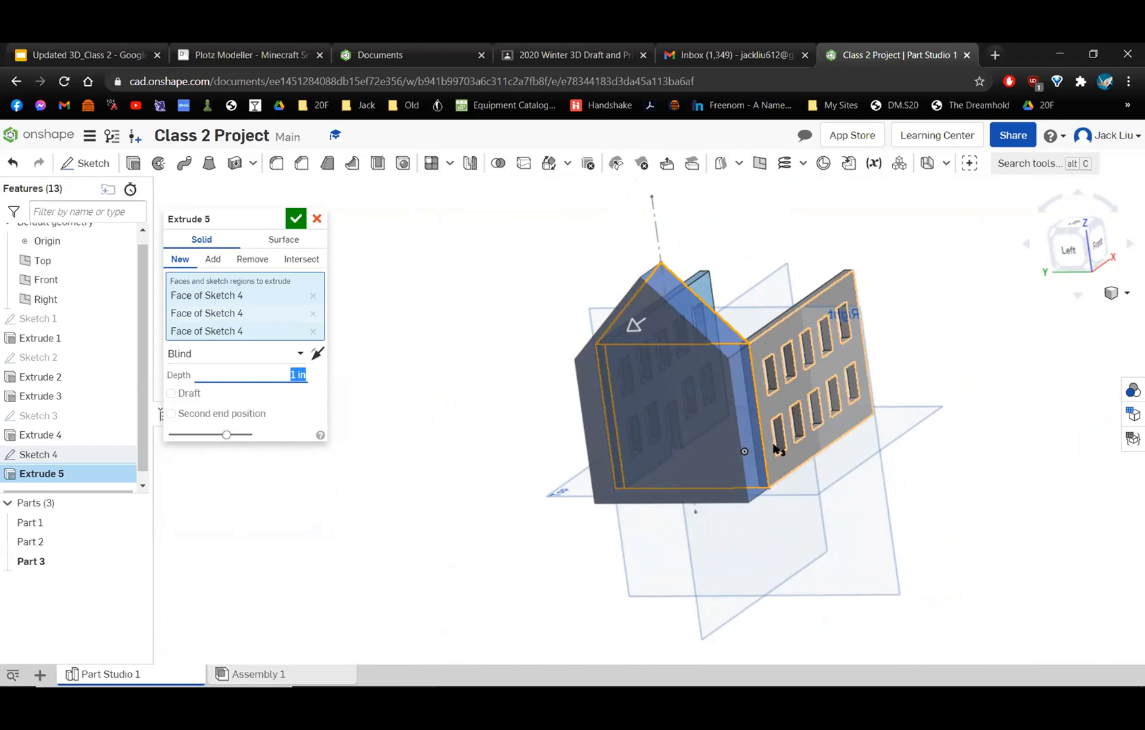
type(".2")
key("Return")
right_click_drag(831, 419, 859, 402)
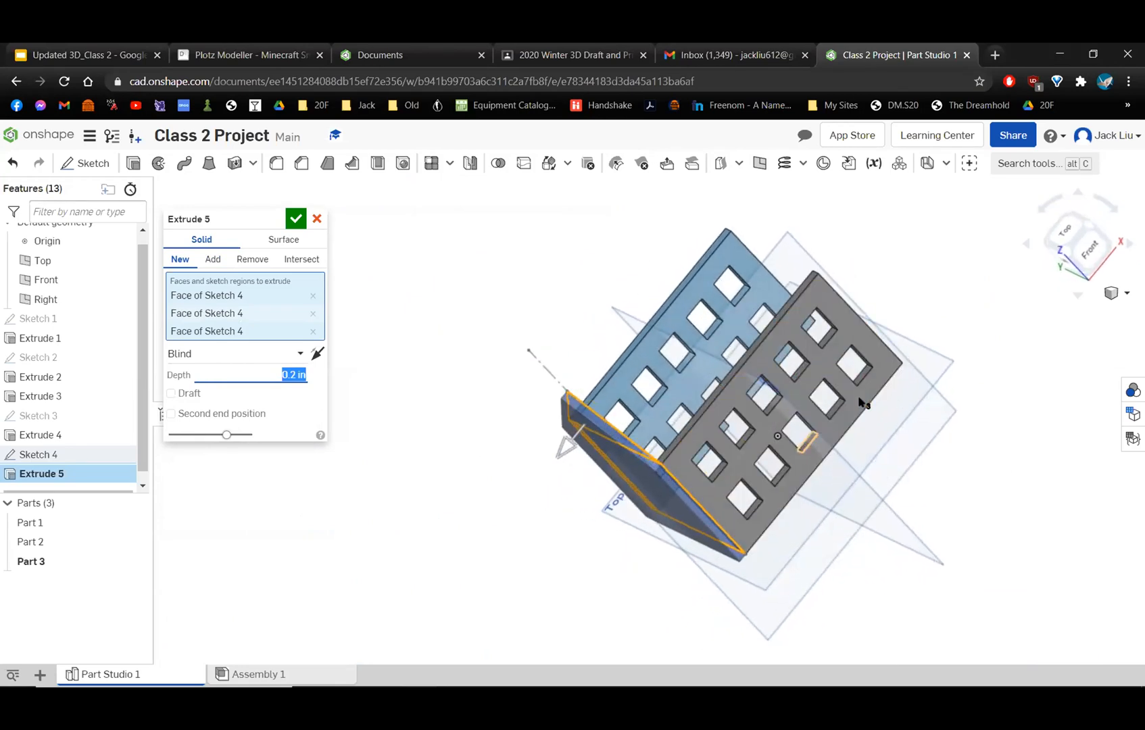
left_click(1088, 233)
mouse_move(650, 496)
right_mouse_down()
mouse_move(720, 492)
mouse_move(756, 518)
mouse_move(657, 514)
right_mouse_up()
scroll(729, 467, "up", 5)
right_click_drag(707, 443, 664, 336)
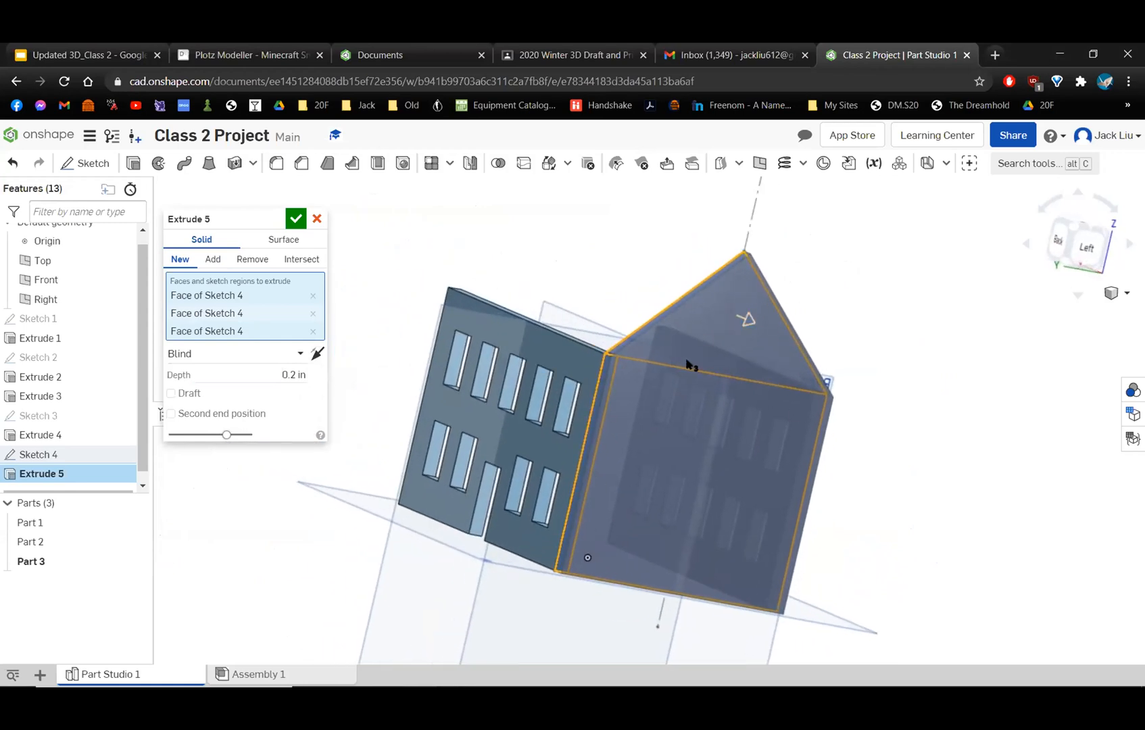
left_click(295, 219)
Reopen the side wall profile sketch, delete the 90° gable angle, and move the apex up the centerline to an angle of about 66°.
right_click_drag(610, 319, 795, 413)
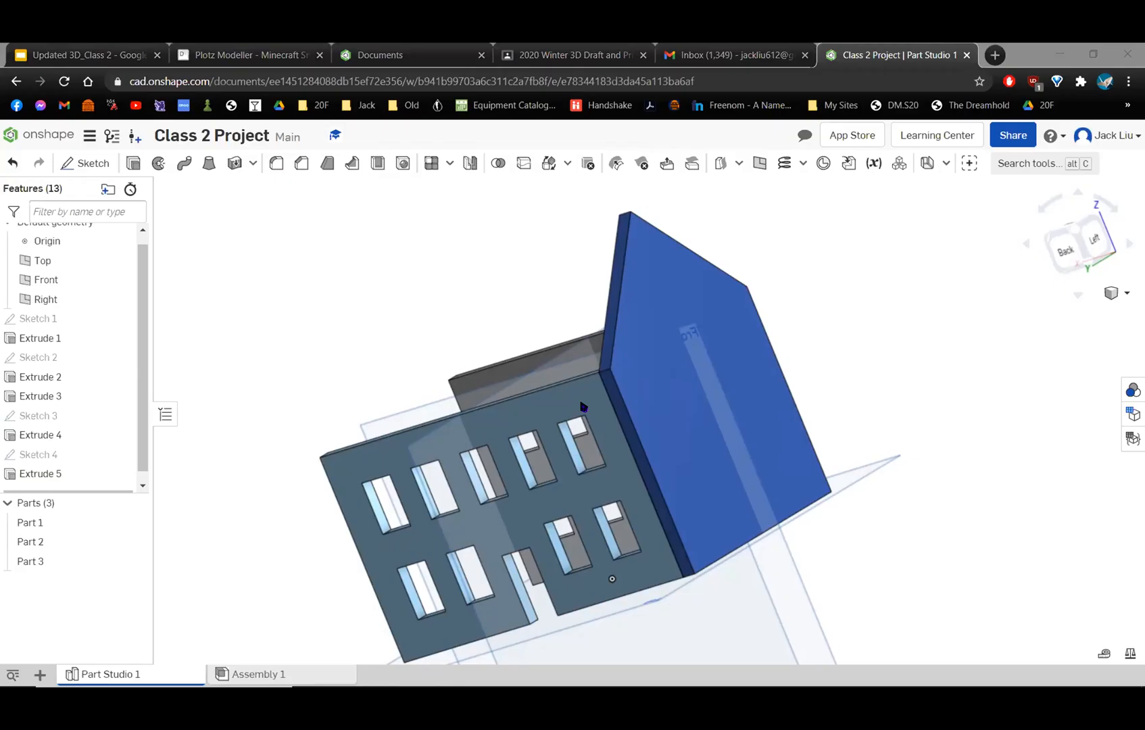
double_click(112, 457)
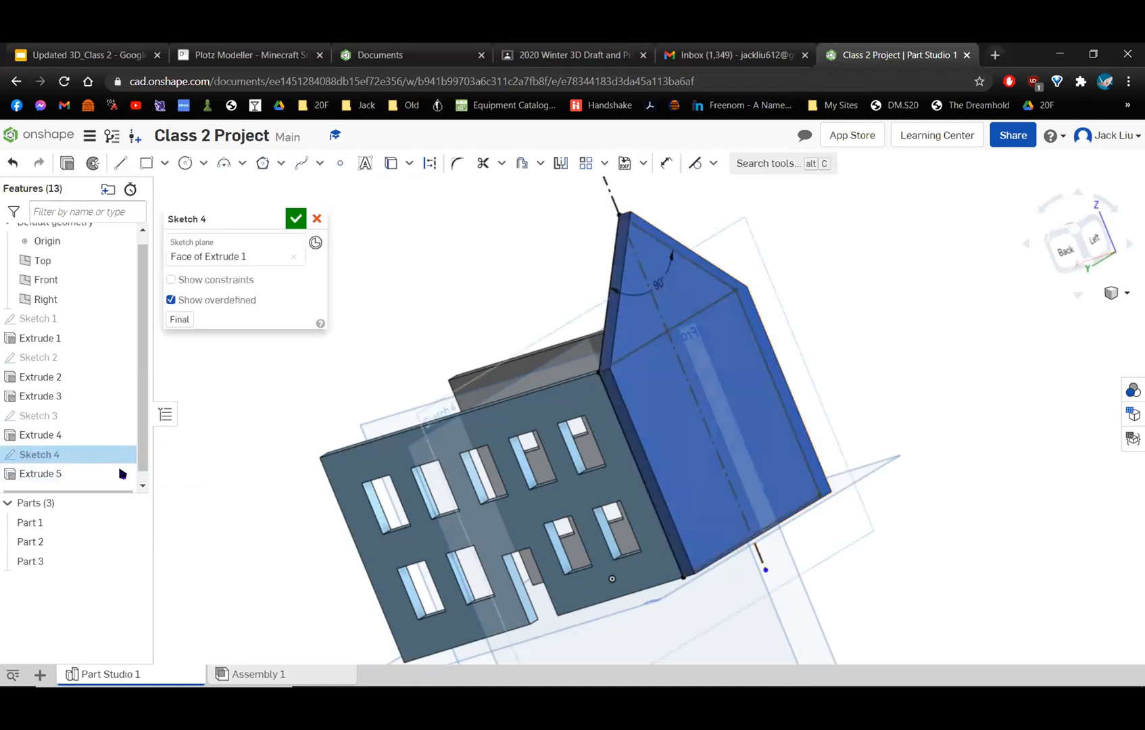
mouse_move(699, 397)
right_mouse_down()
mouse_move(642, 426)
mouse_move(709, 278)
right_mouse_up()
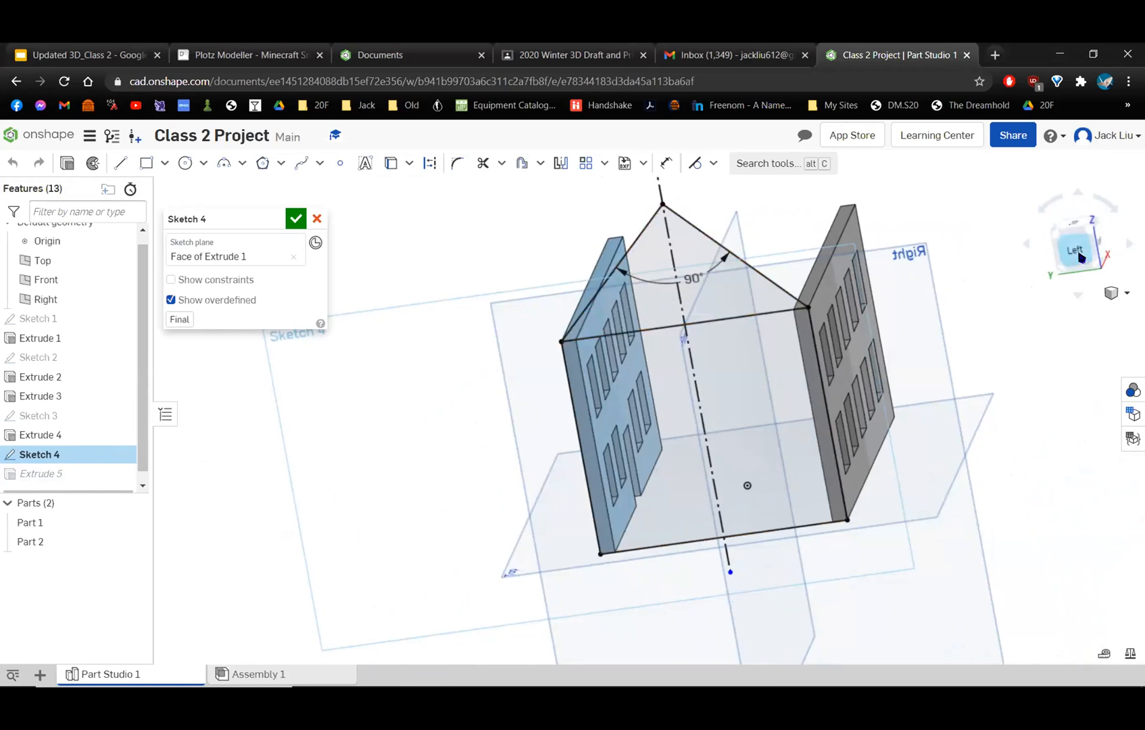
left_click(1075, 249)
scroll(649, 394, "up", 3)
middle_click_drag(685, 288, 678, 353)
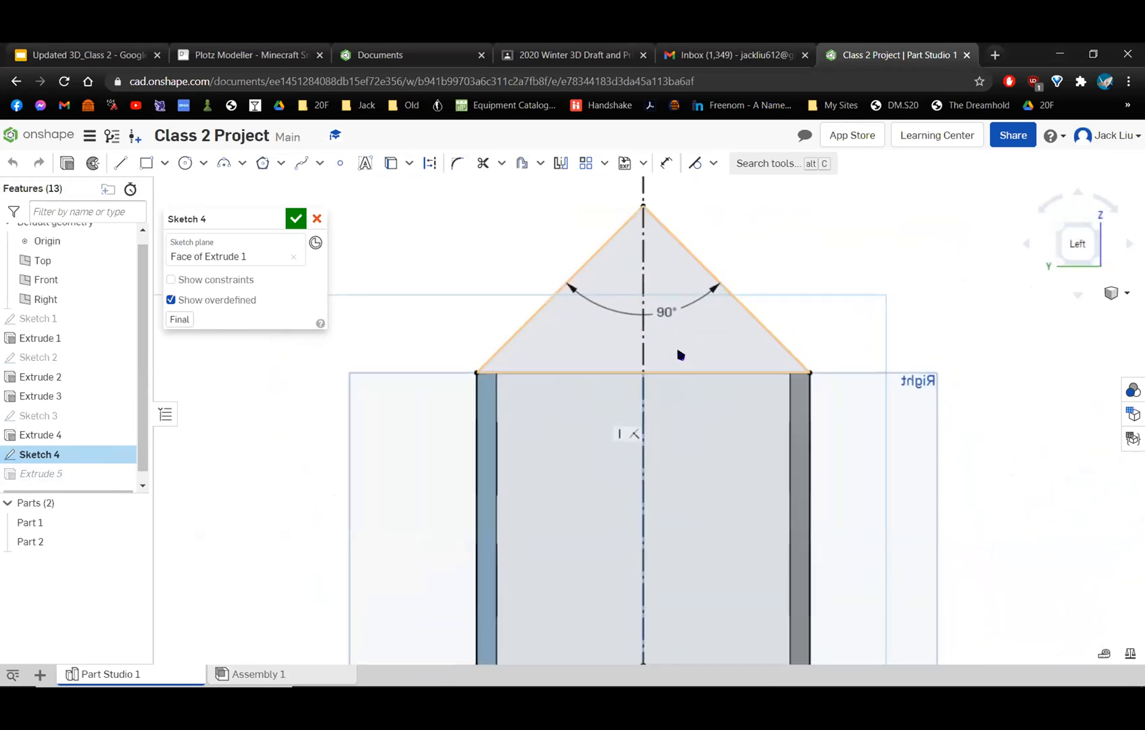
left_click(667, 312)
key("Delete")
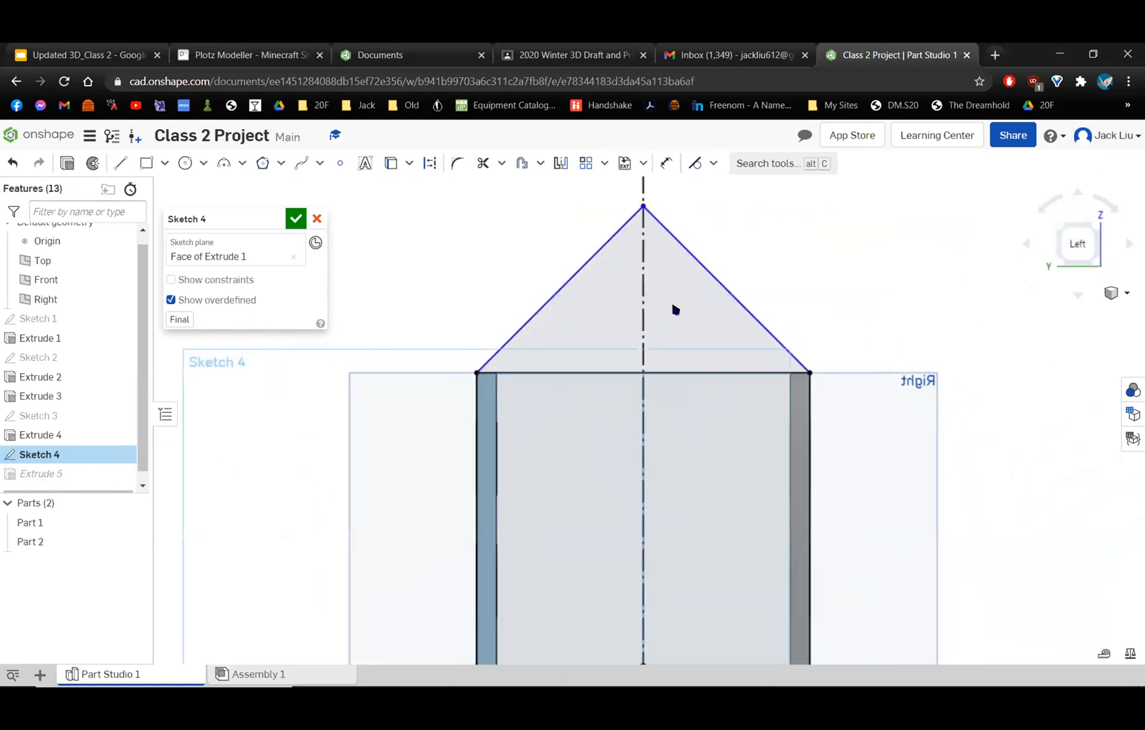
mouse_move(762, 268)
middle_mouse_down()
mouse_move(752, 327)
mouse_move(781, 329)
middle_mouse_up()
left_click_drag(657, 278, 660, 193)
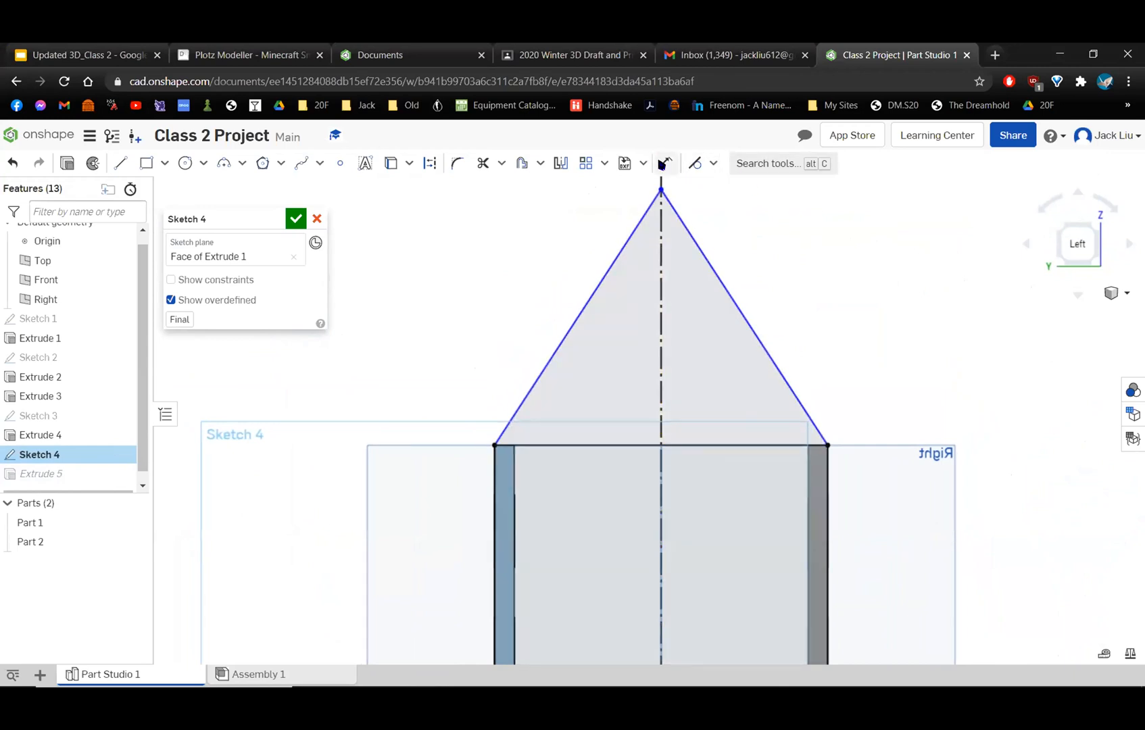
Dimension the angle between the two gable lines at 90° again and finish the sketch.
left_click(663, 163)
left_click(589, 295)
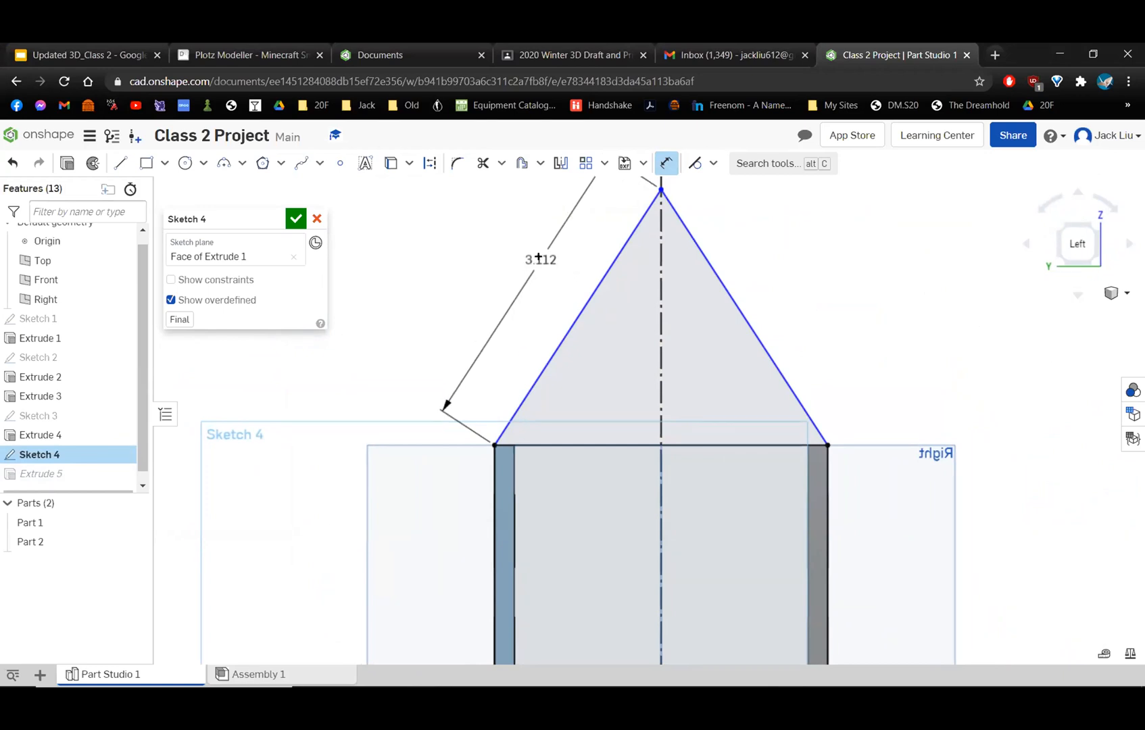
left_click_drag(539, 258, 735, 300)
left_click(734, 300)
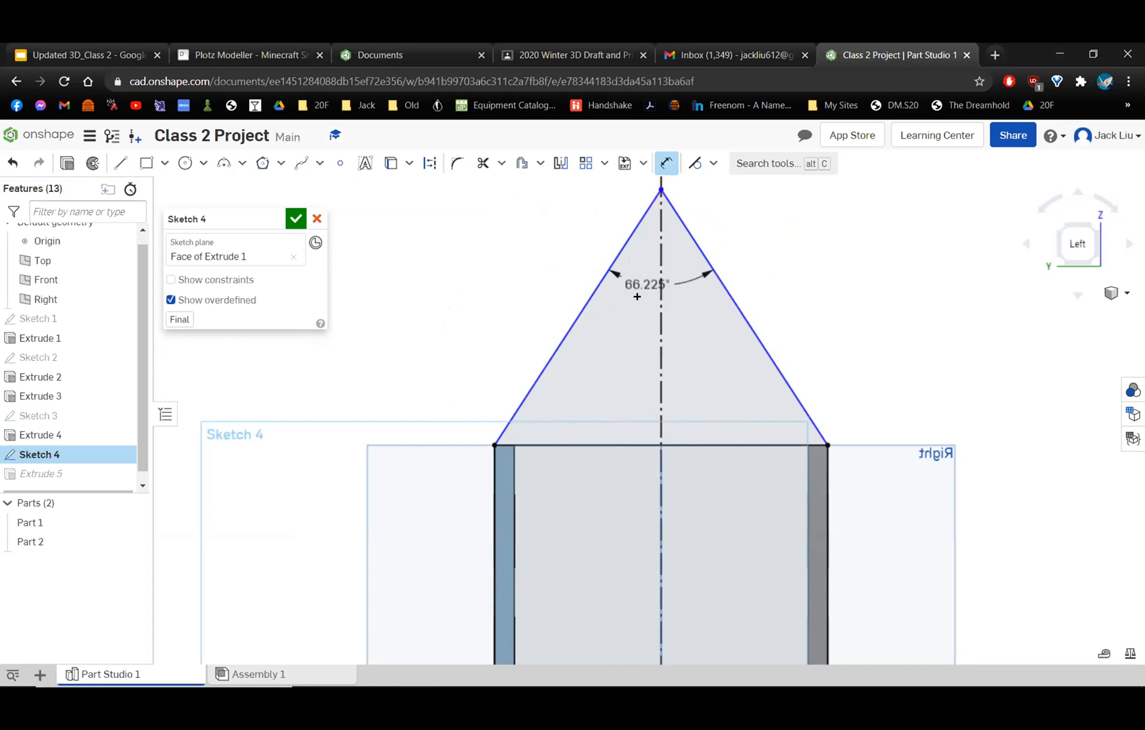
left_click(665, 327)
type("90")
key("Return")
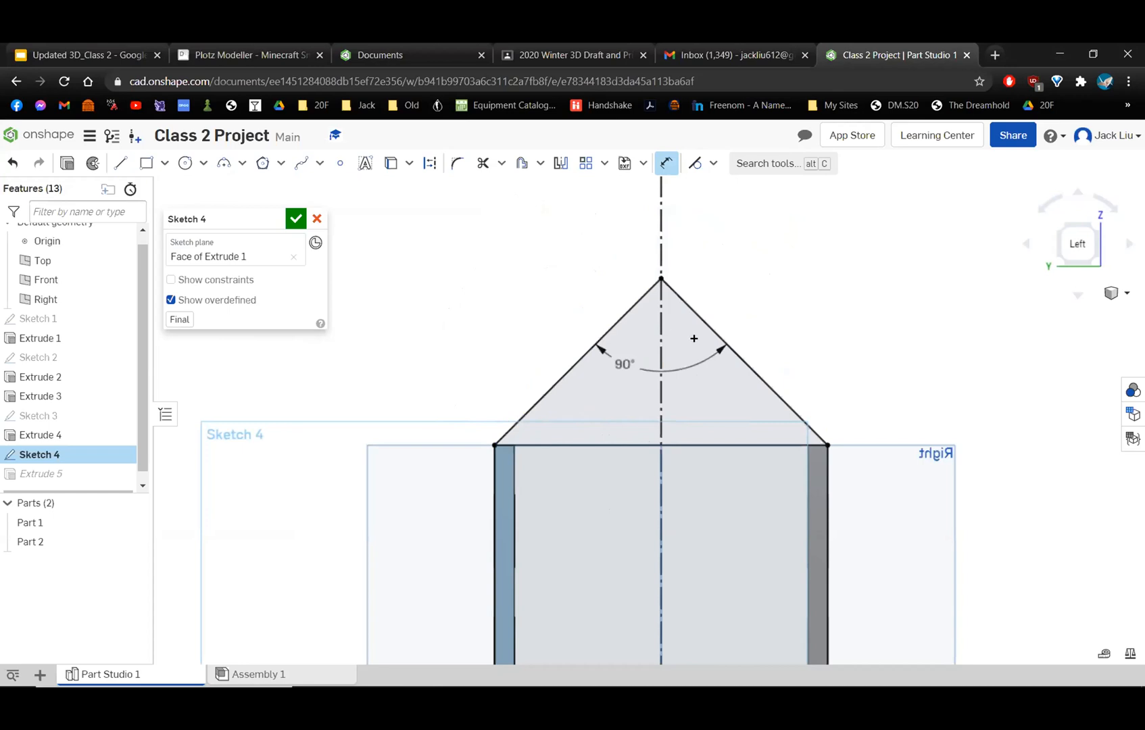
left_click(667, 163)
left_click(661, 279)
mouse_move(543, 302)
right_mouse_down()
mouse_move(596, 354)
mouse_move(632, 369)
right_mouse_up()
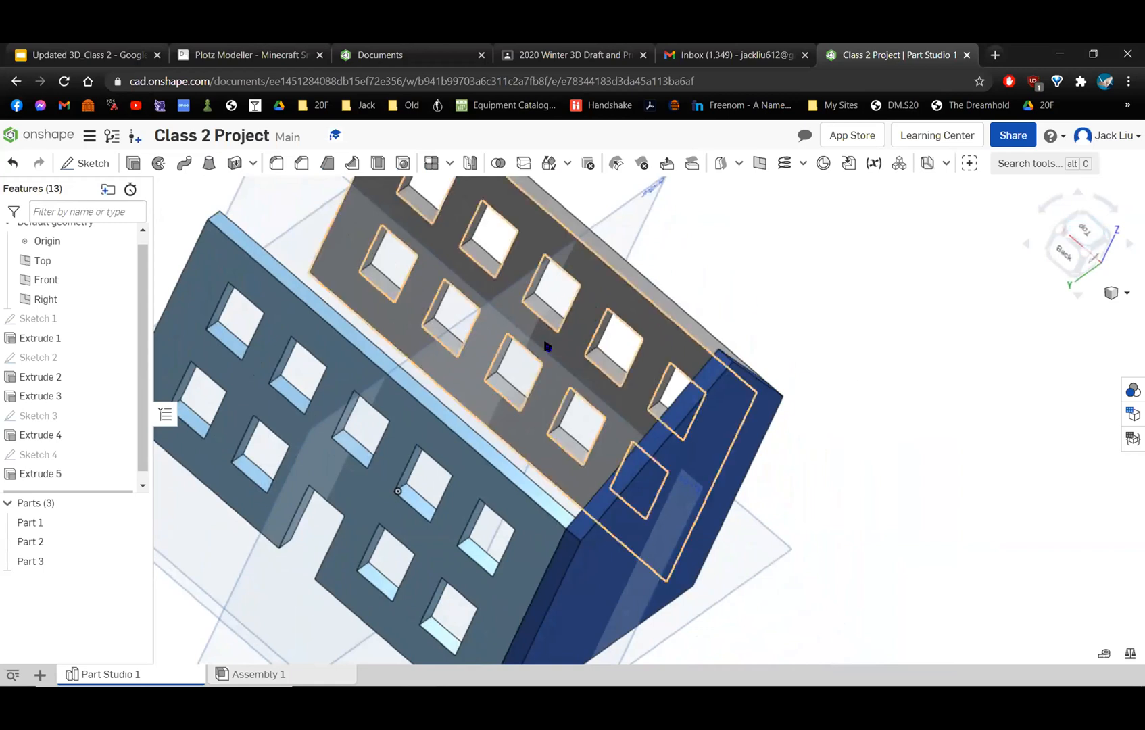
Reopen the side wall's extrusion and remove all sketch regions from its selection.
double_click(40, 474)
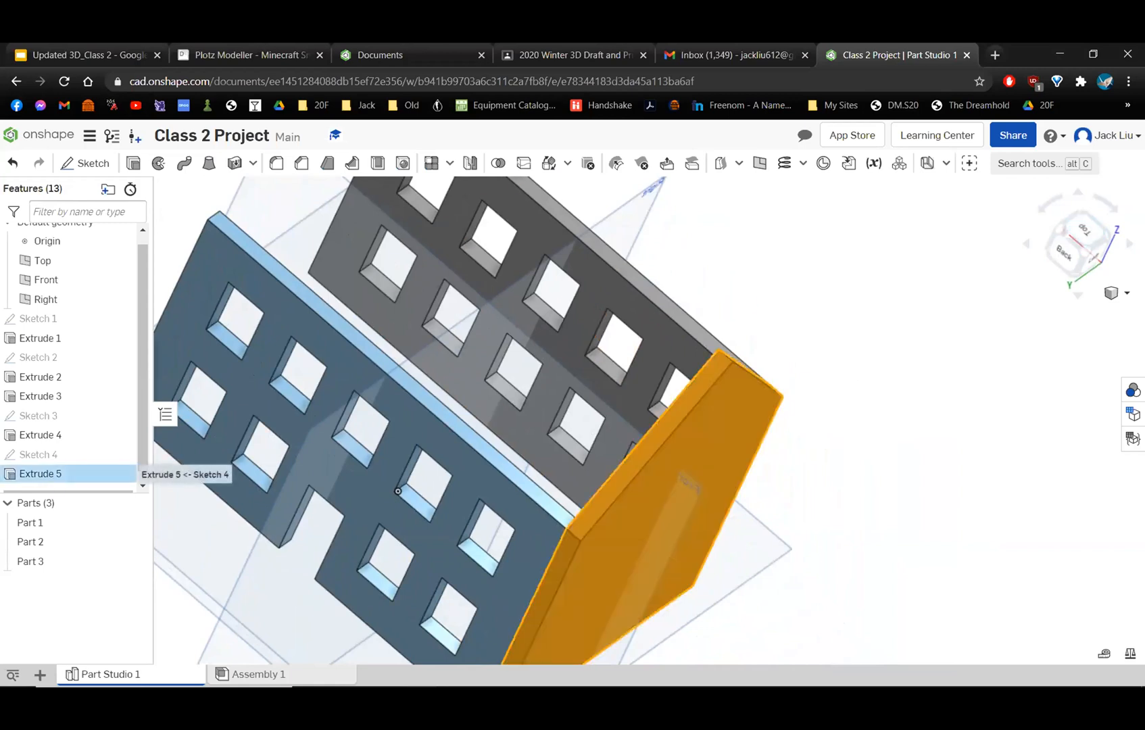
right_click_drag(636, 436, 623, 417)
middle_click_drag(685, 342, 565, 218)
left_click(631, 470)
left_click(633, 470)
left_click(702, 446)
mouse_move(702, 447)
right_mouse_down()
mouse_move(731, 438)
mouse_move(670, 435)
mouse_move(728, 414)
right_mouse_up()
left_click(712, 438)
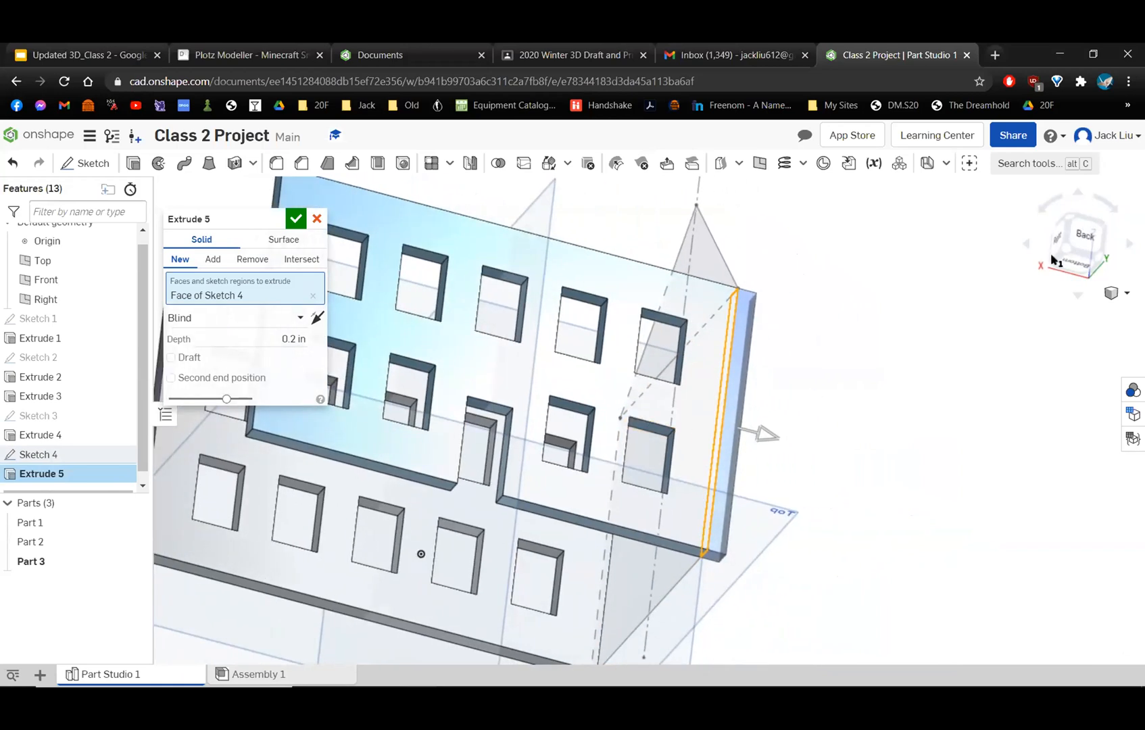
left_click(1054, 247)
right_click_drag(793, 414, 603, 276)
left_click(696, 408)
scroll(700, 411, "up", 3)
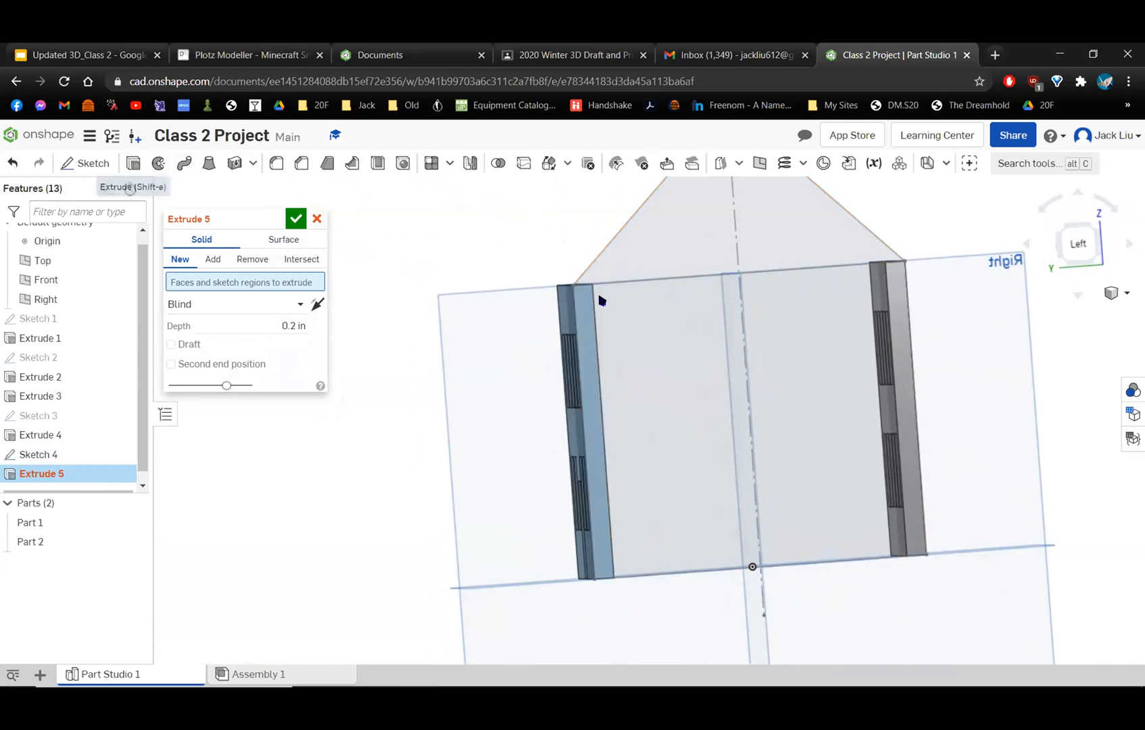
Reselect the gable triangle, the wall rectangle and the narrow strip over the back wall's end for the side wall extrusion.
middle_click_drag(736, 329, 610, 380)
scroll(769, 343, "up", 1)
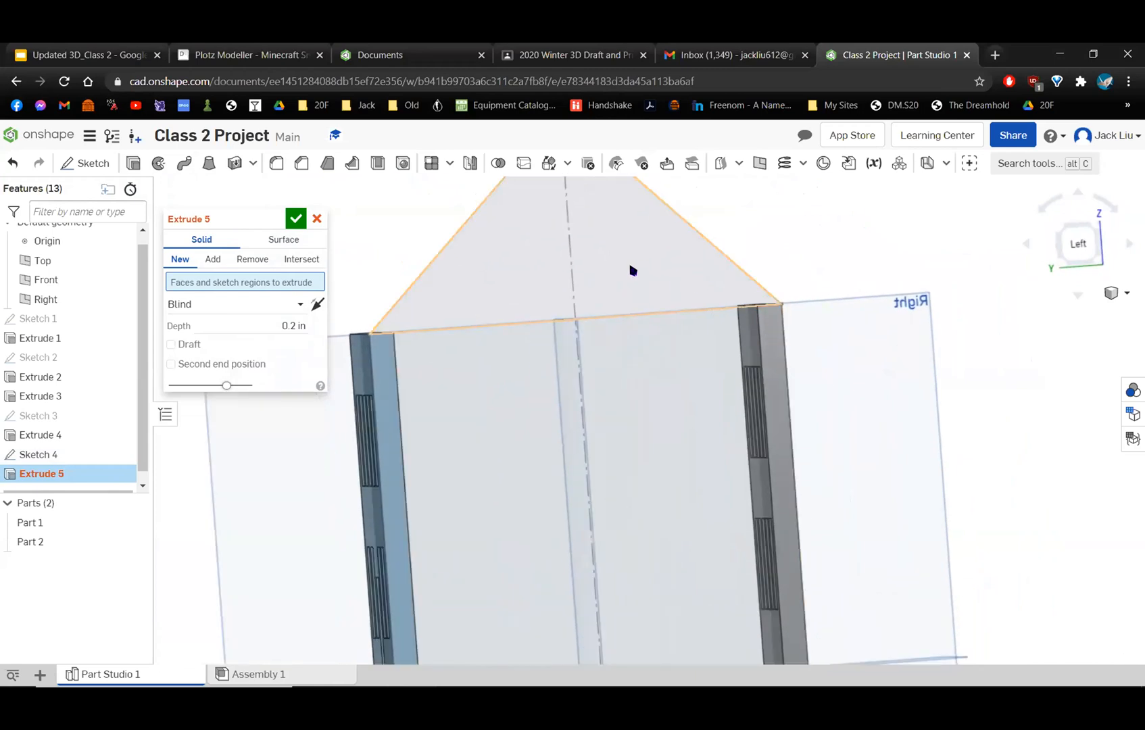
middle_click_drag(621, 423, 724, 400)
scroll(731, 400, "down", 1)
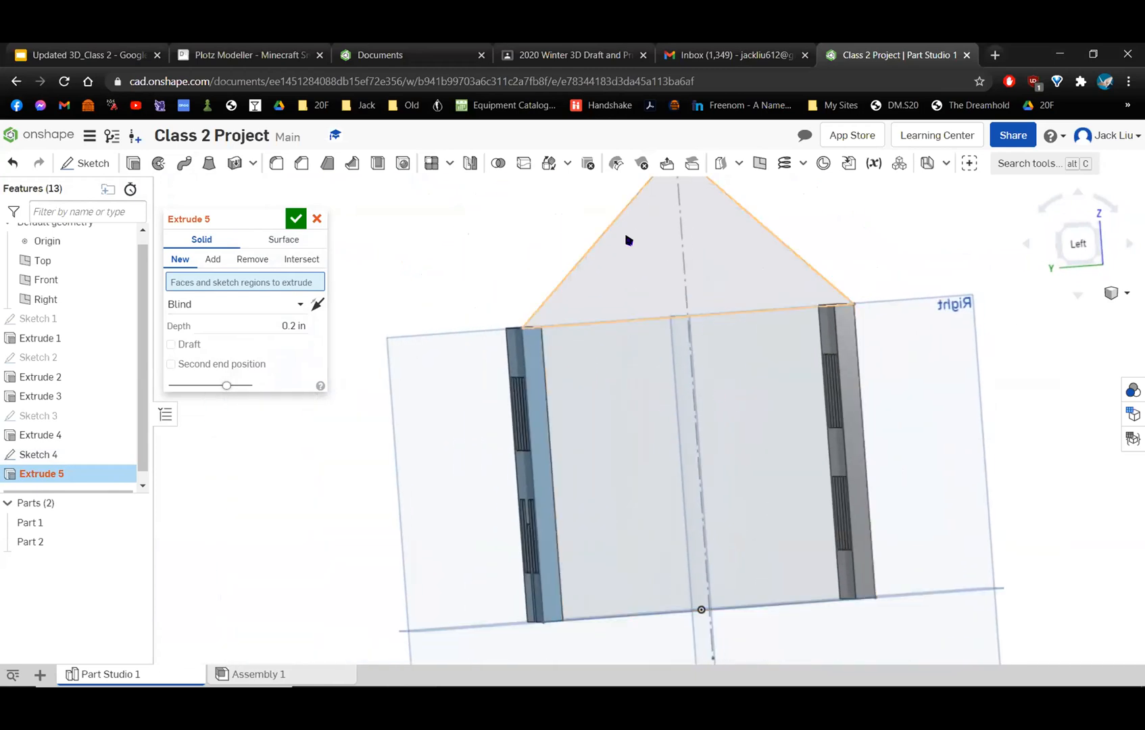
left_click(668, 229)
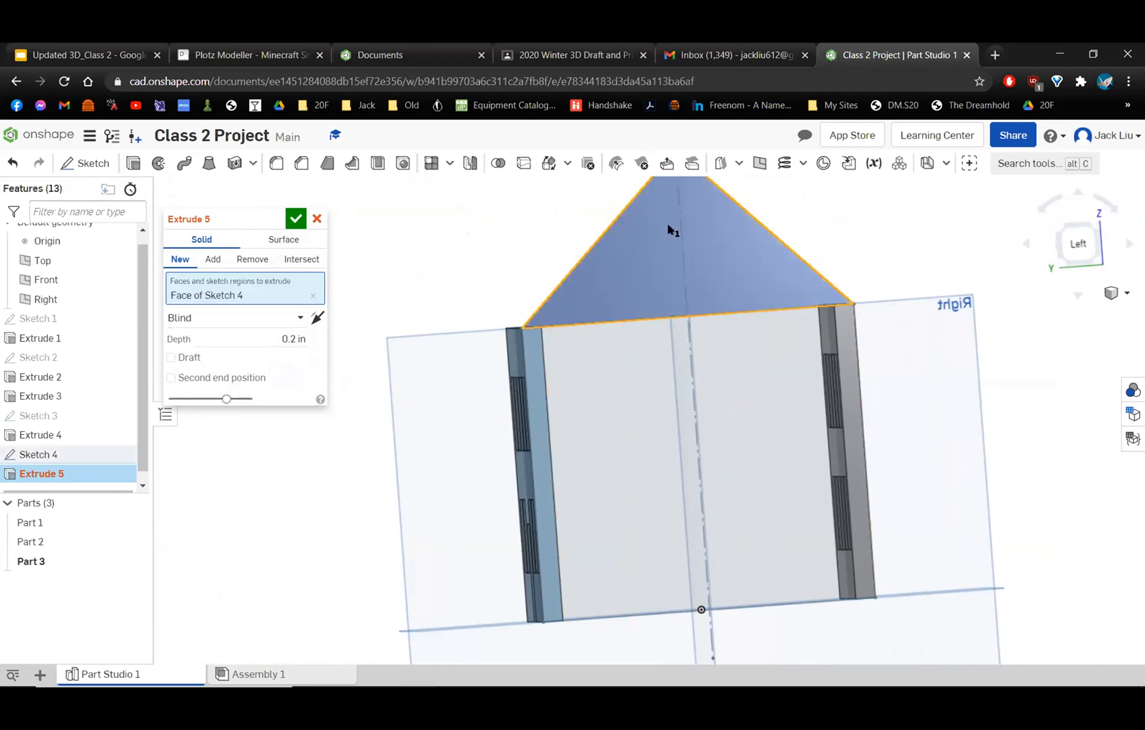
left_click(771, 411)
middle_click_drag(689, 247, 674, 246)
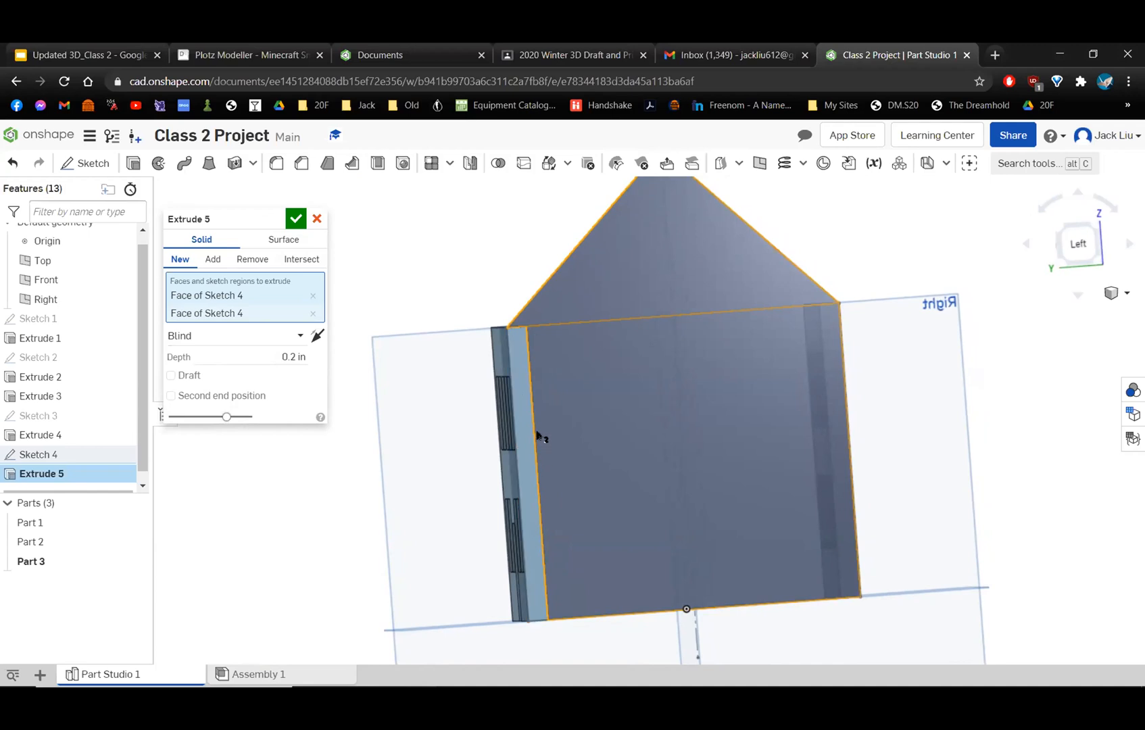
left_click(520, 405)
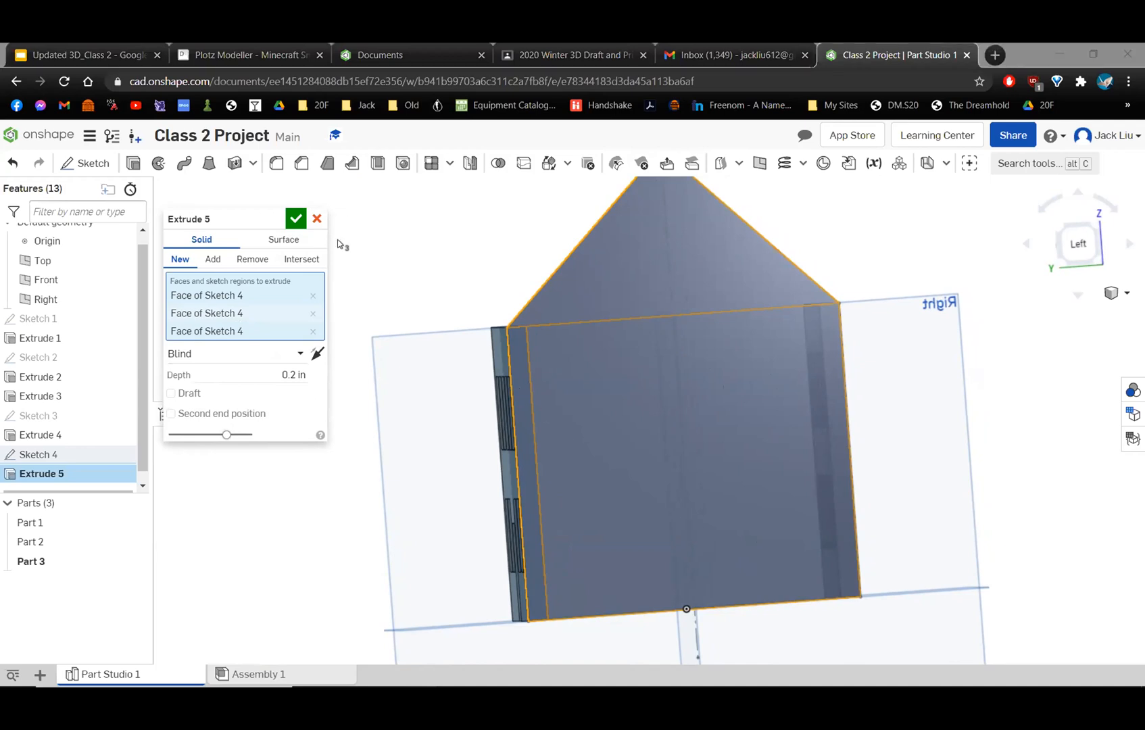
Finish the gabled side wall's extrusion as a new part with a blind depth of 0.2 in.
left_click(284, 376)
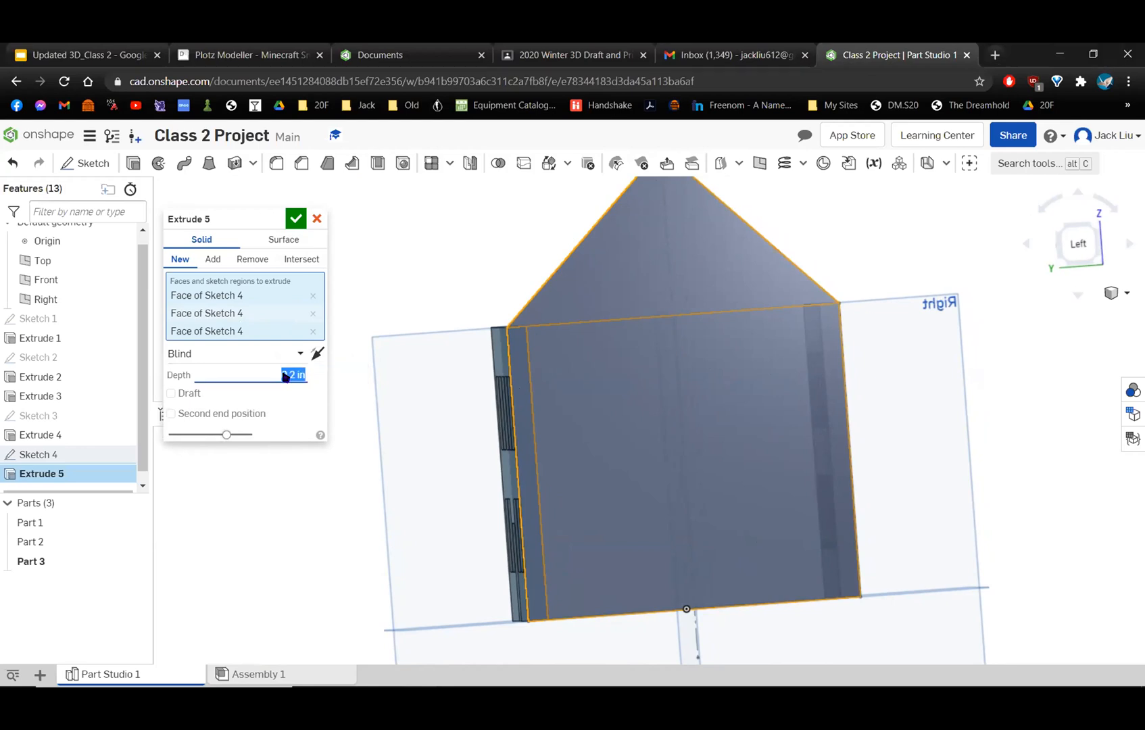
right_click_drag(758, 365, 816, 320)
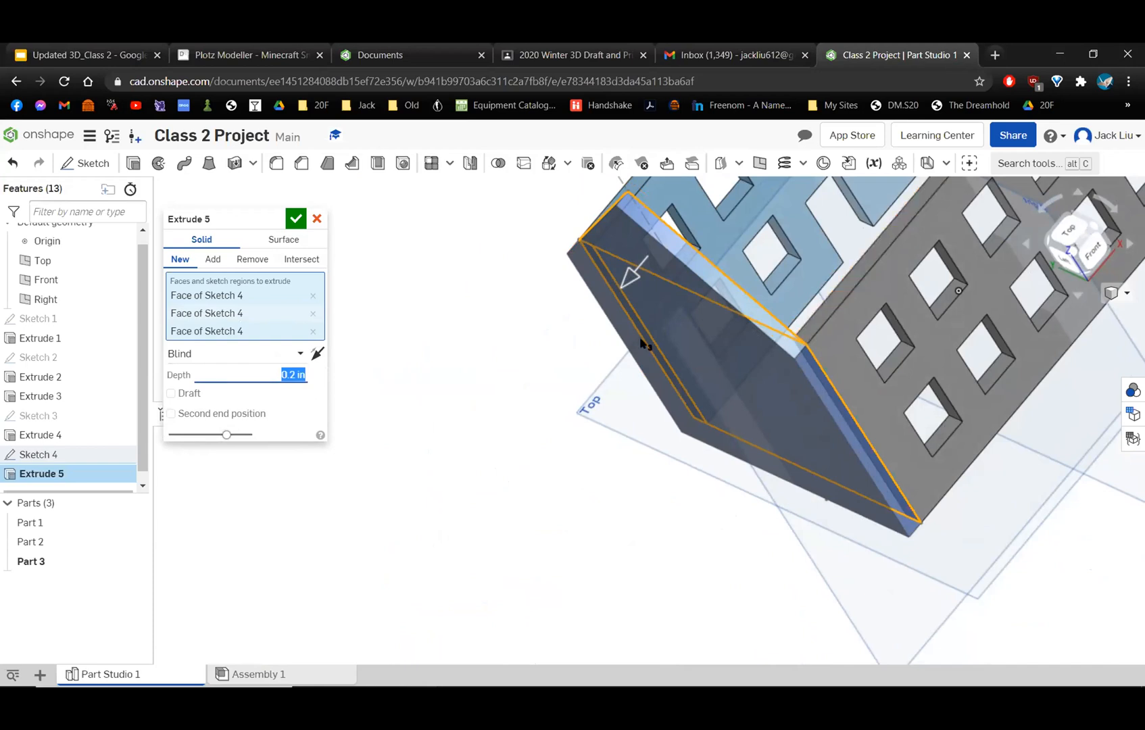
left_click(295, 219)
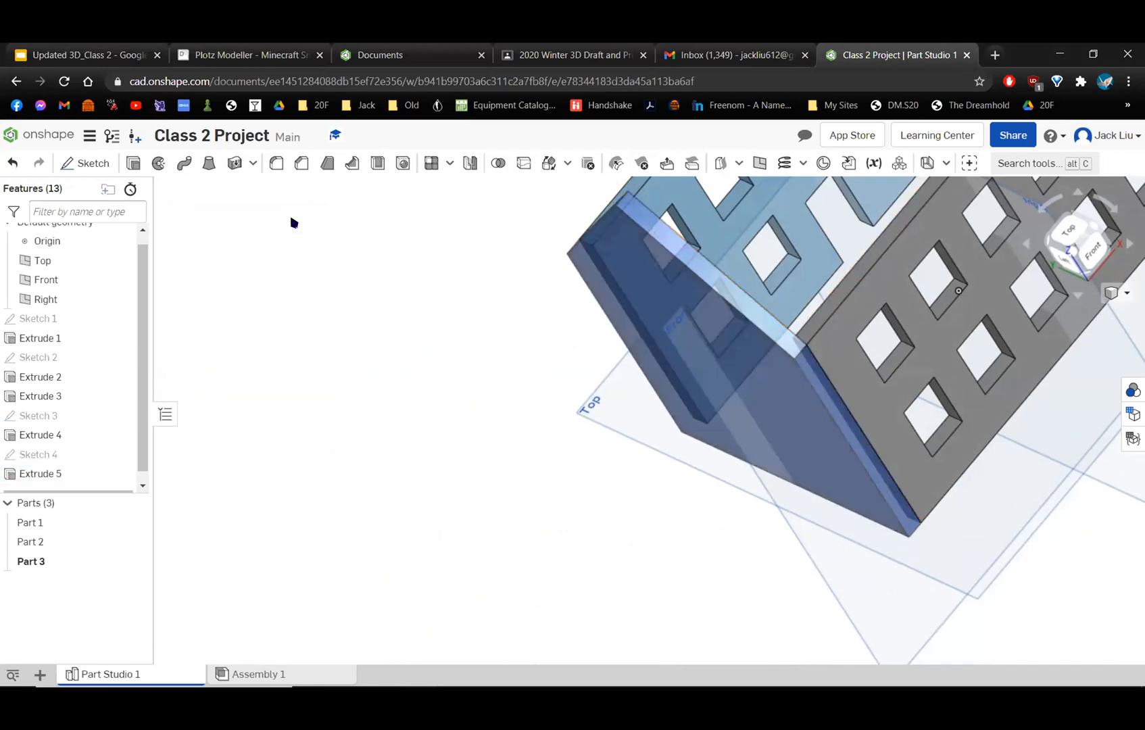
Examine how the gabled side wall meets the front and back window walls from inside, outside and above.
key("alt+Tab")
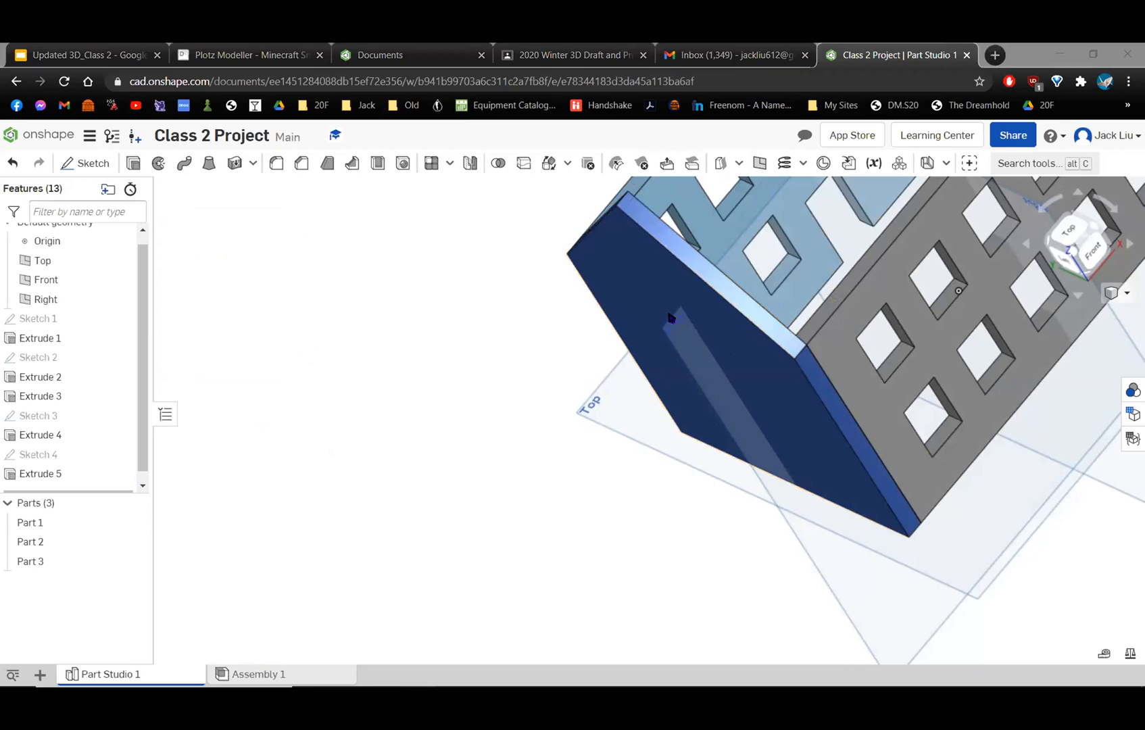
right_click_drag(671, 319, 763, 343)
right_click_drag(684, 363, 747, 355)
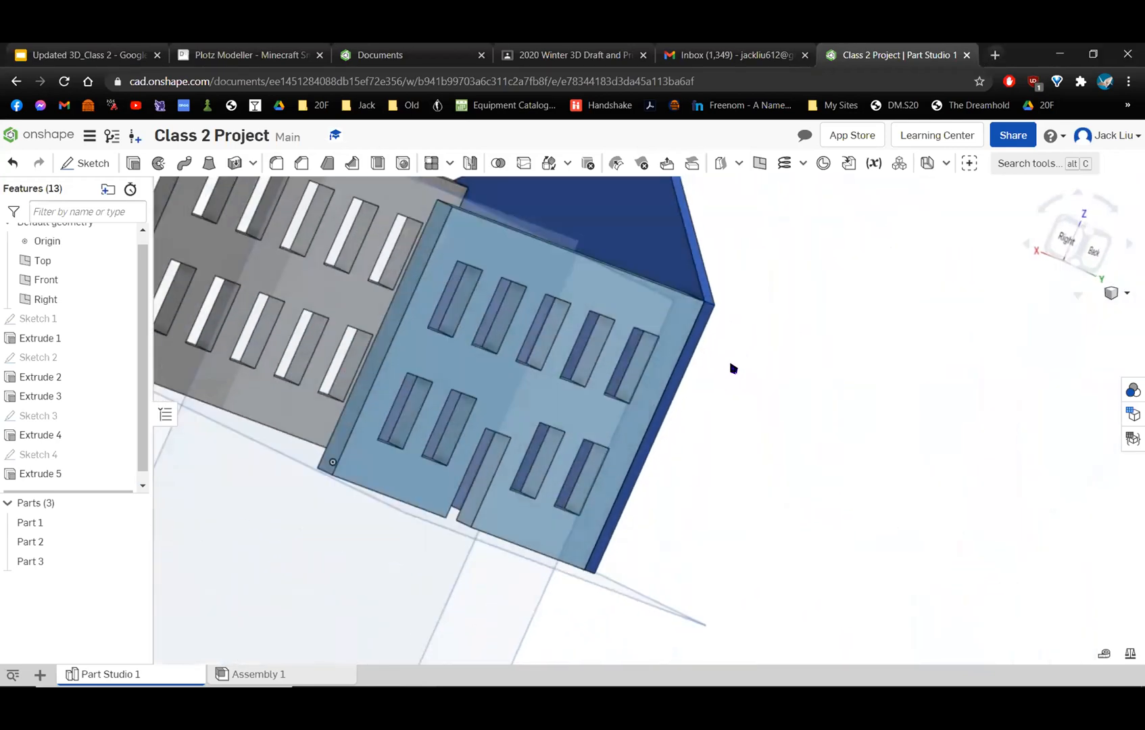
right_click_drag(720, 417, 1127, 284)
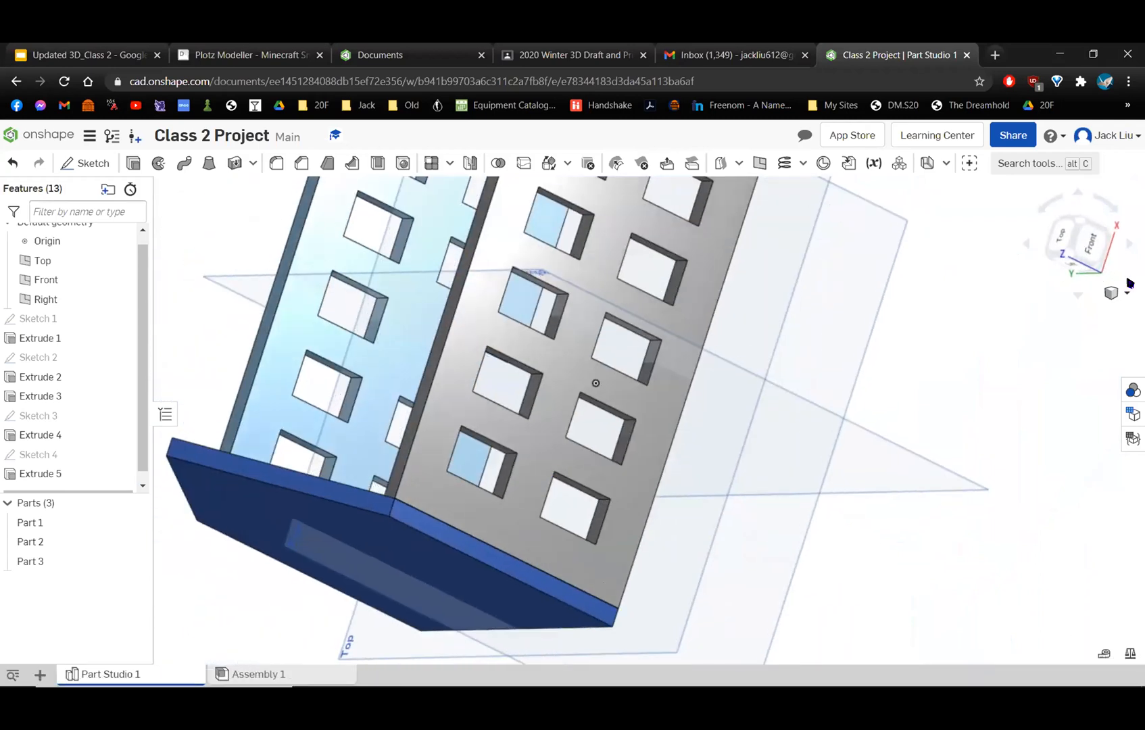
left_click(1070, 252)
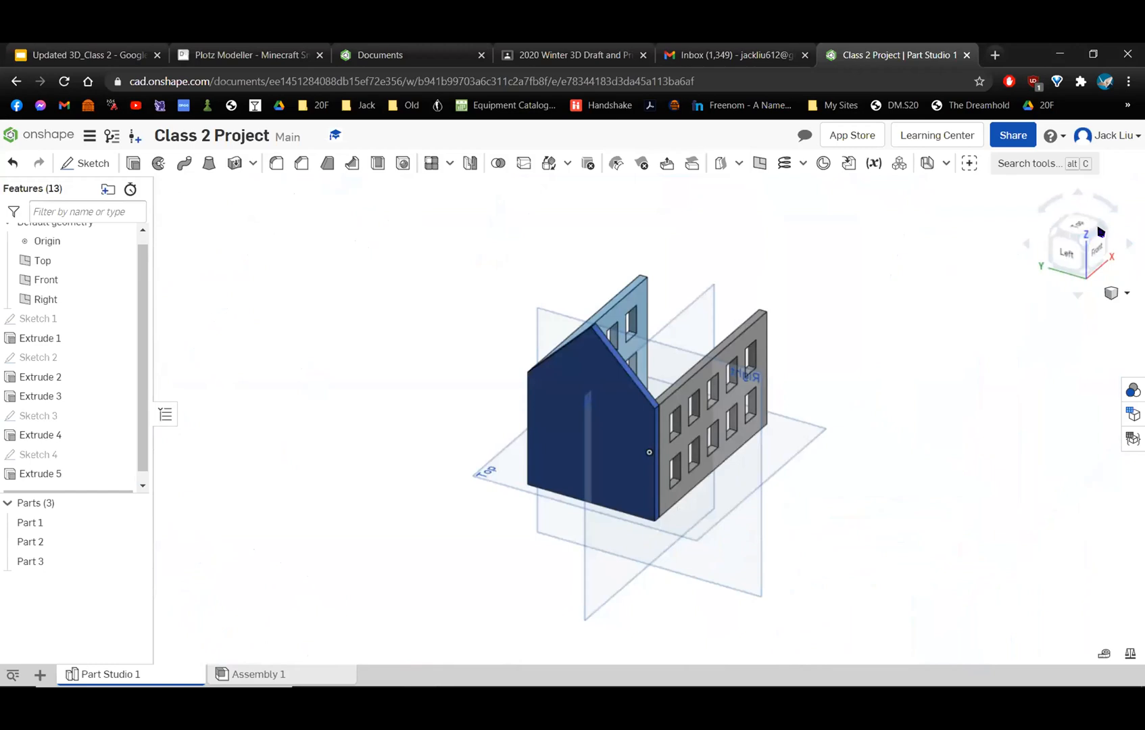
left_click(1105, 231)
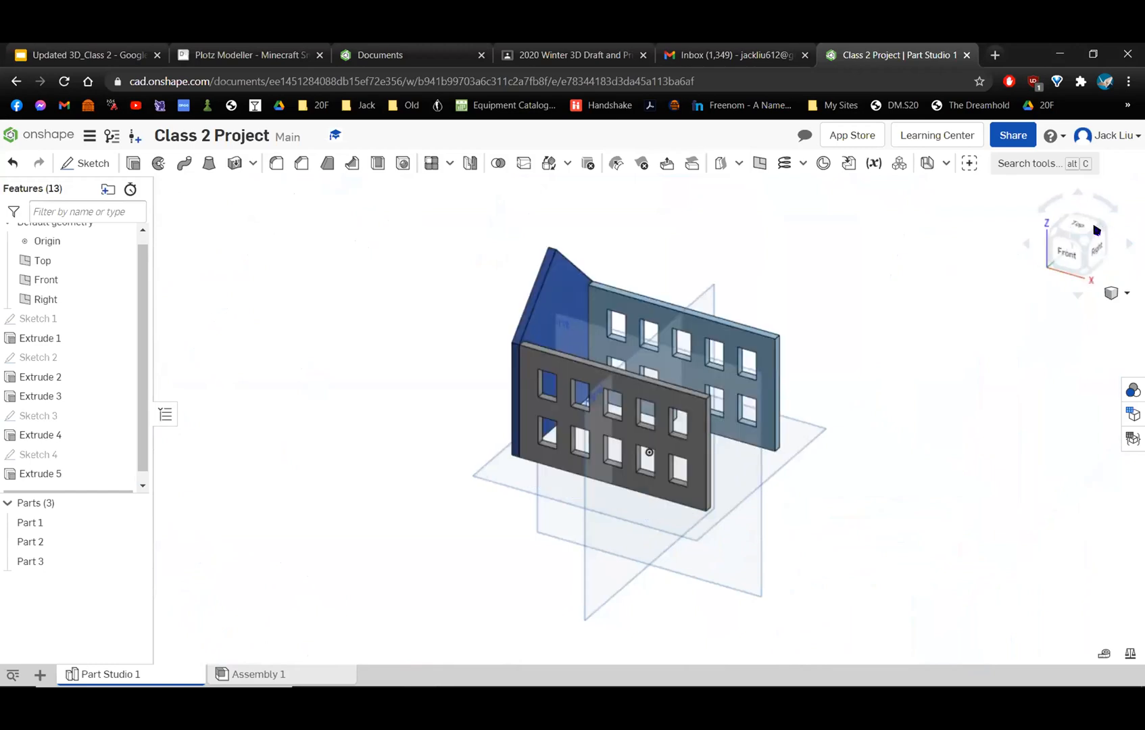
left_click(1088, 231)
left_click(1112, 293)
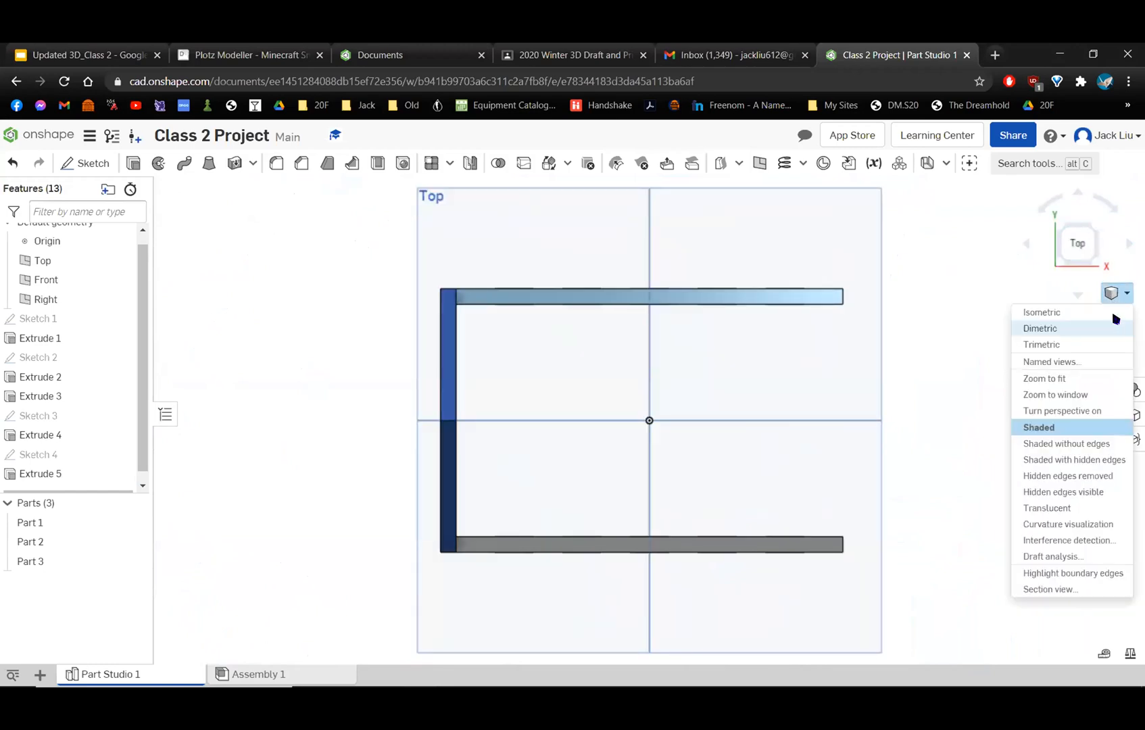
left_click(1077, 345)
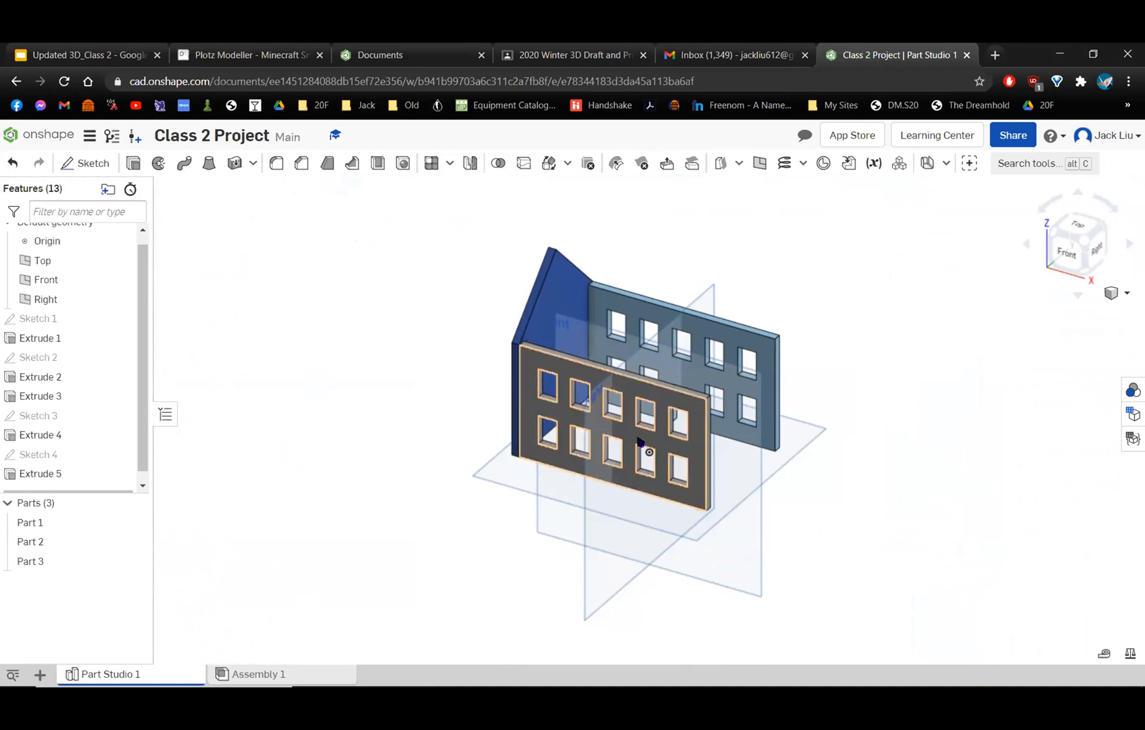
right_click_drag(610, 499, 602, 480)
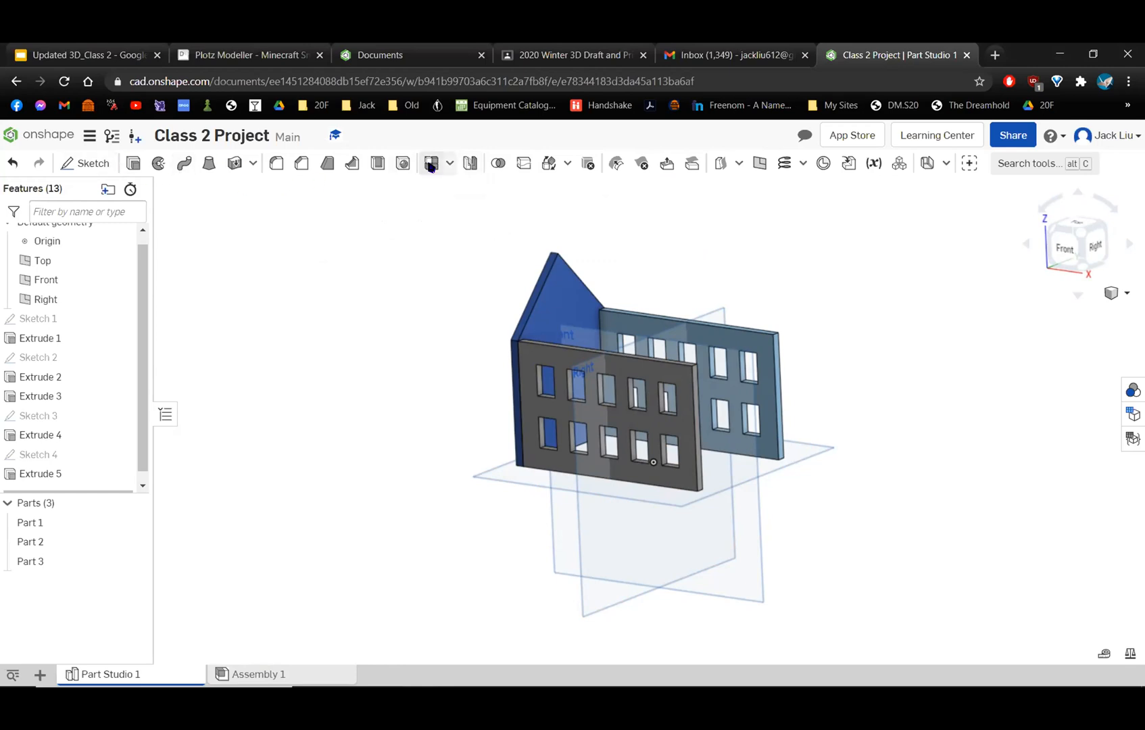
Mirror the gabled side wall about the Right plane as a new part.
left_click(469, 164)
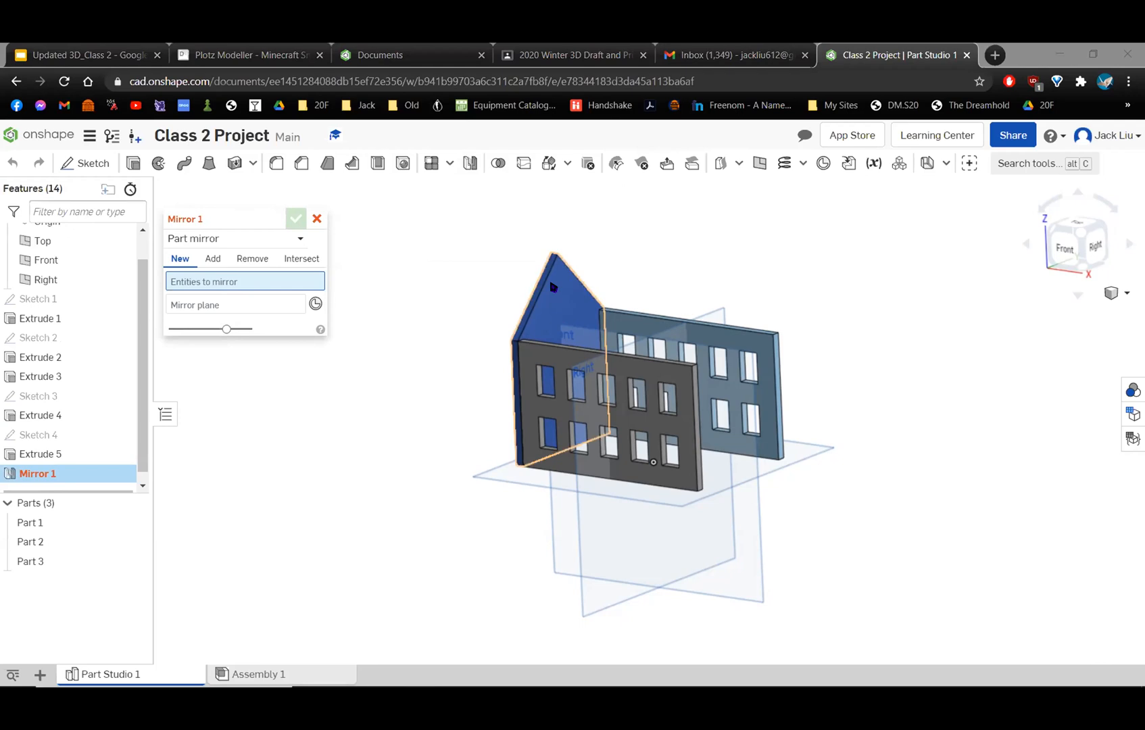
left_click(568, 304)
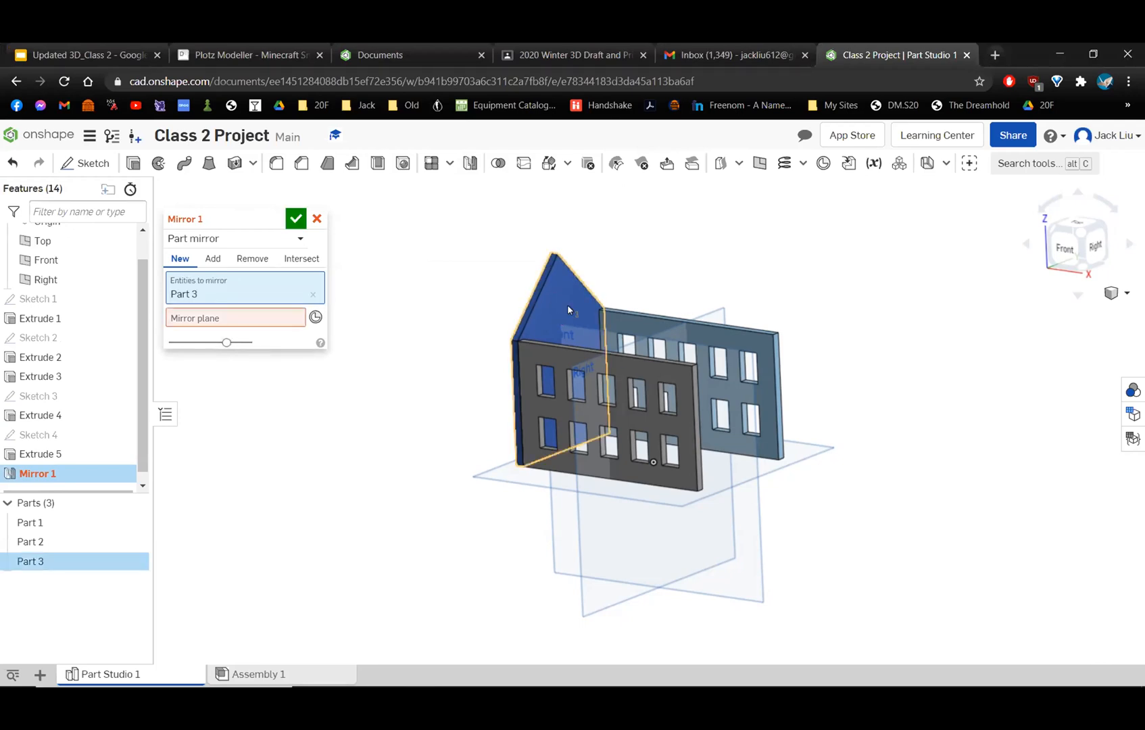
left_click(210, 320)
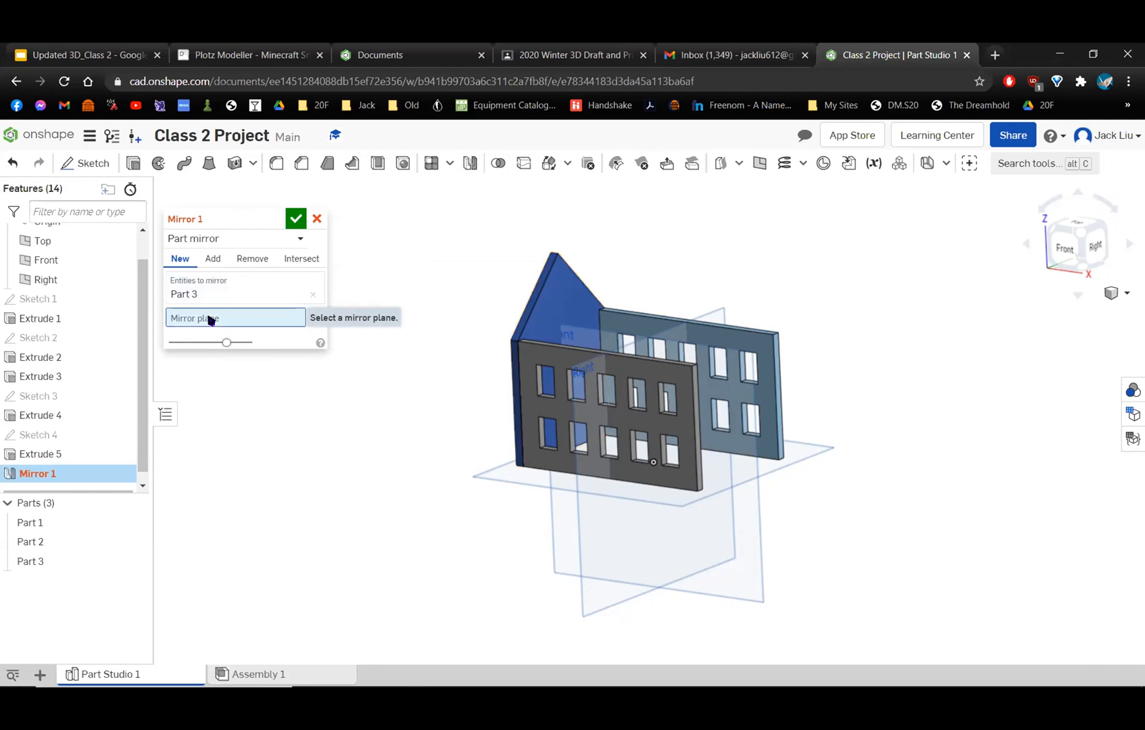
left_click(601, 563)
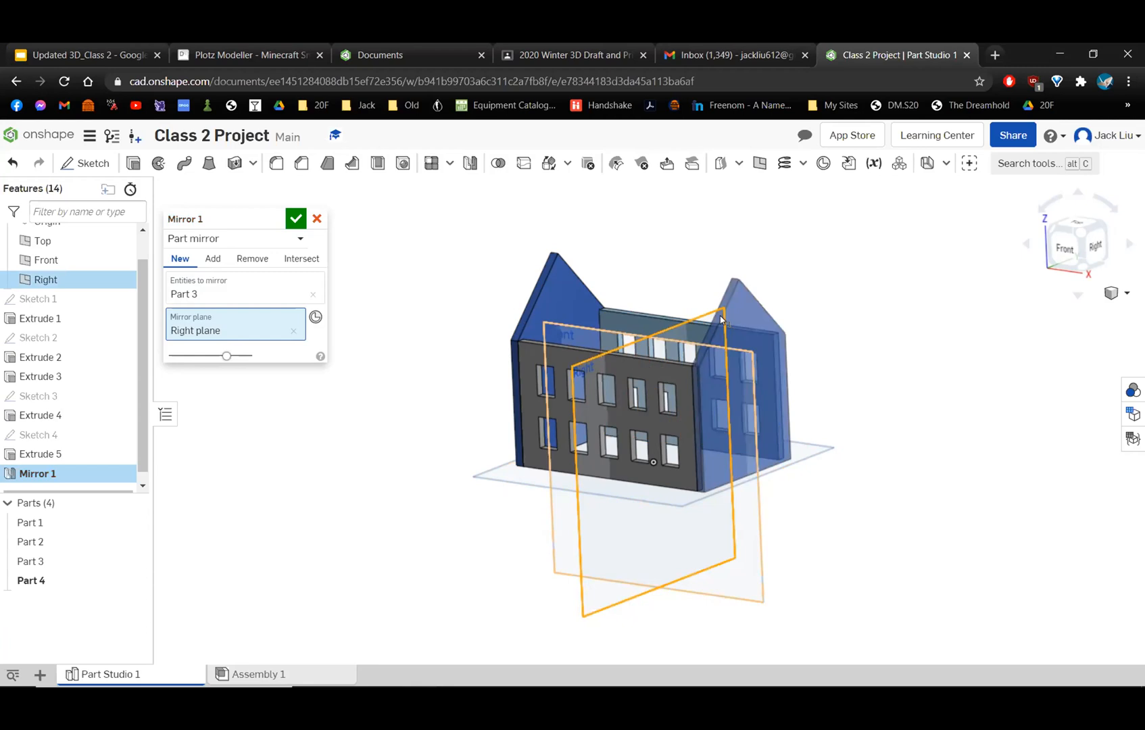
left_click(296, 221)
Inspect both gabled ends of the house and undo the side wall mirror.
right_click_drag(651, 340, 685, 416)
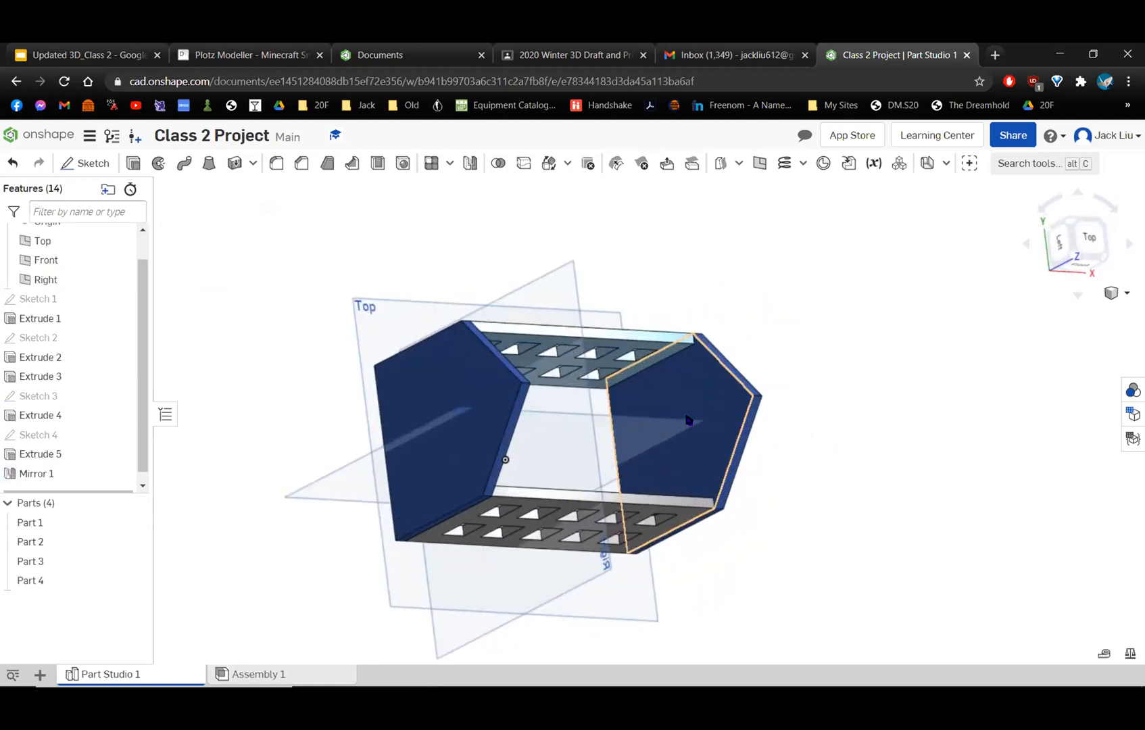
scroll(686, 413, "up", 5)
scroll(685, 412, "down", 5)
right_click_drag(644, 365, 621, 376)
scroll(756, 378, "down", 4)
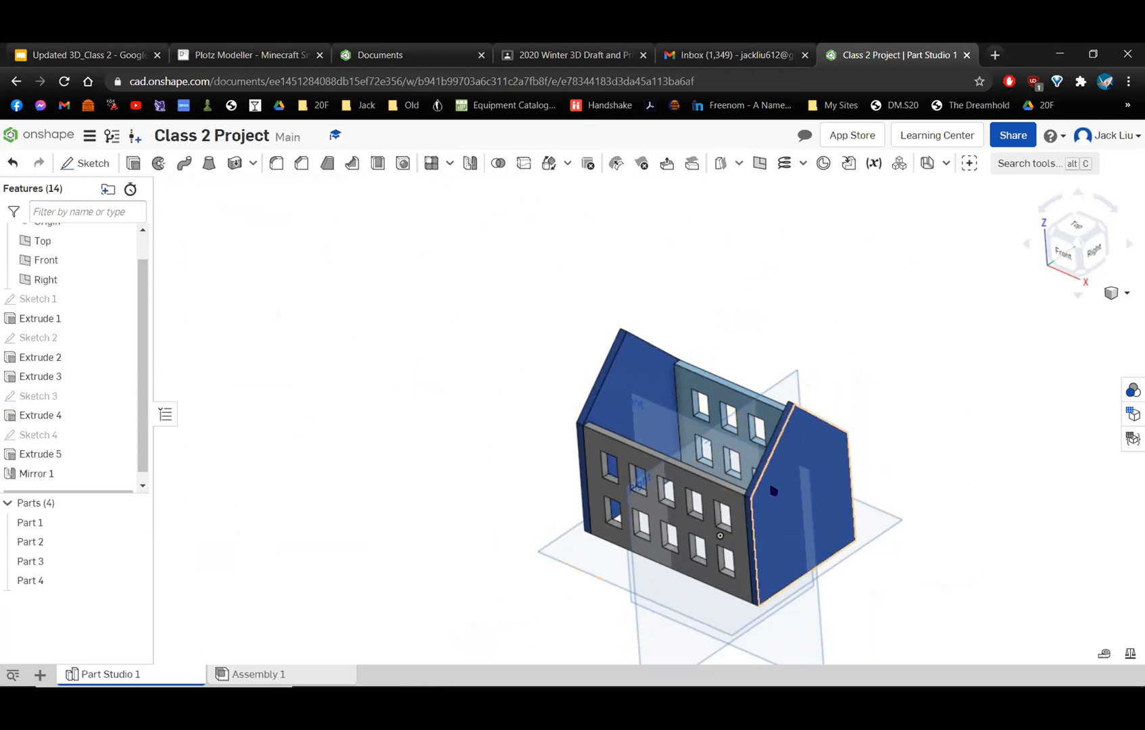
key("ctrl+z")
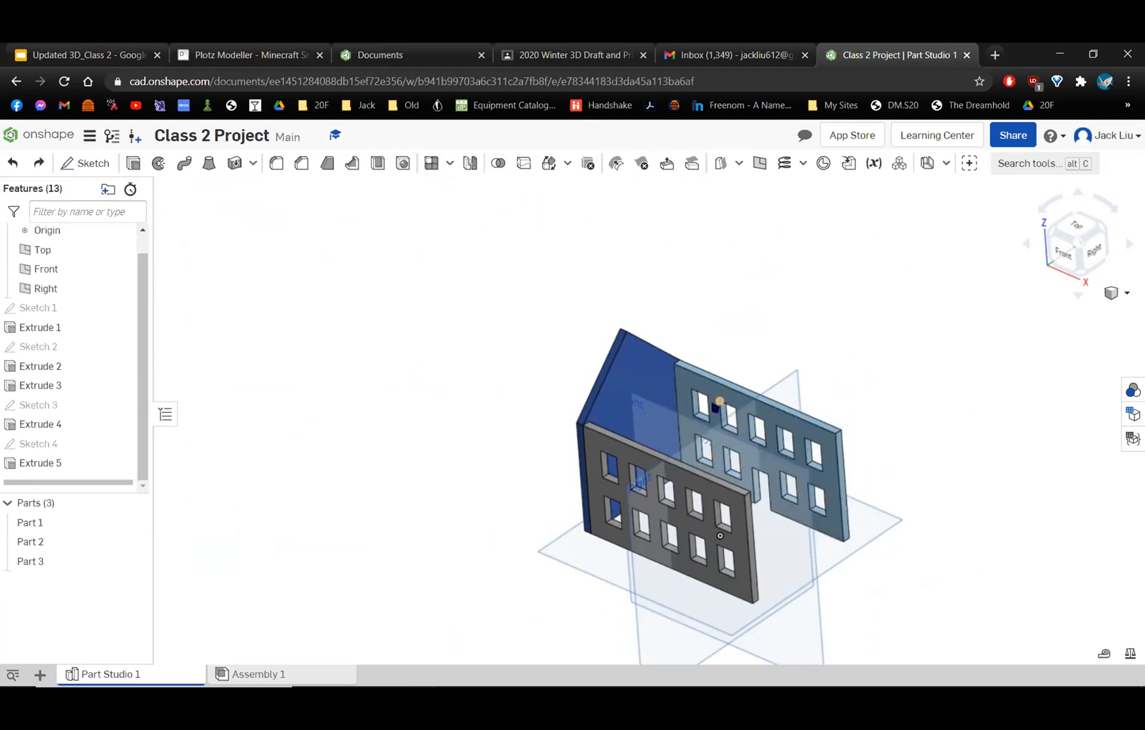
Create a new part mirror of the gabled side wall, using the Right plane as the mirror plane.
middle_click_drag(703, 289, 604, 249)
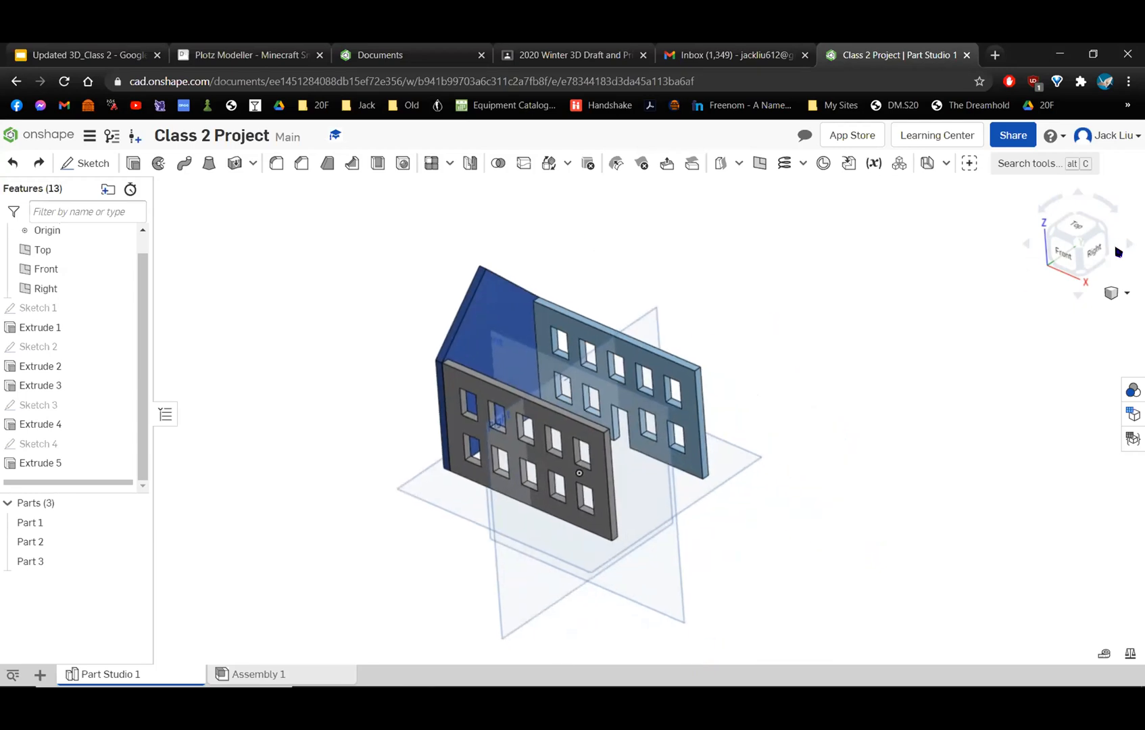
left_click(1078, 246)
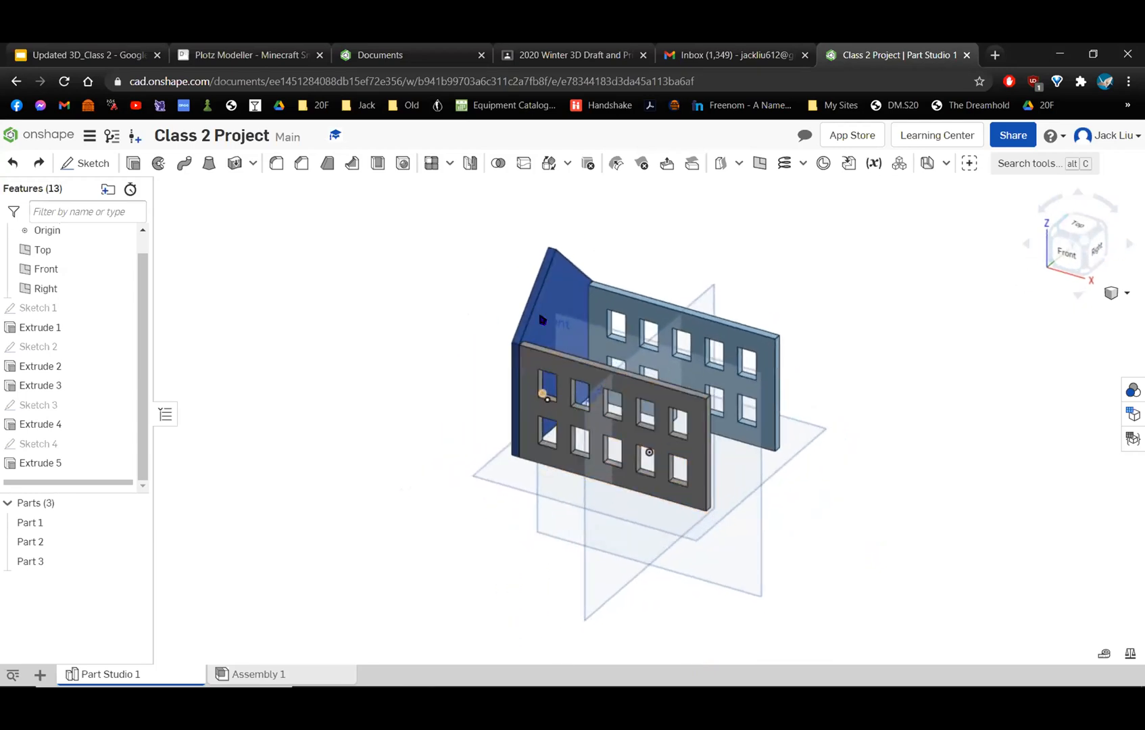
left_click(468, 164)
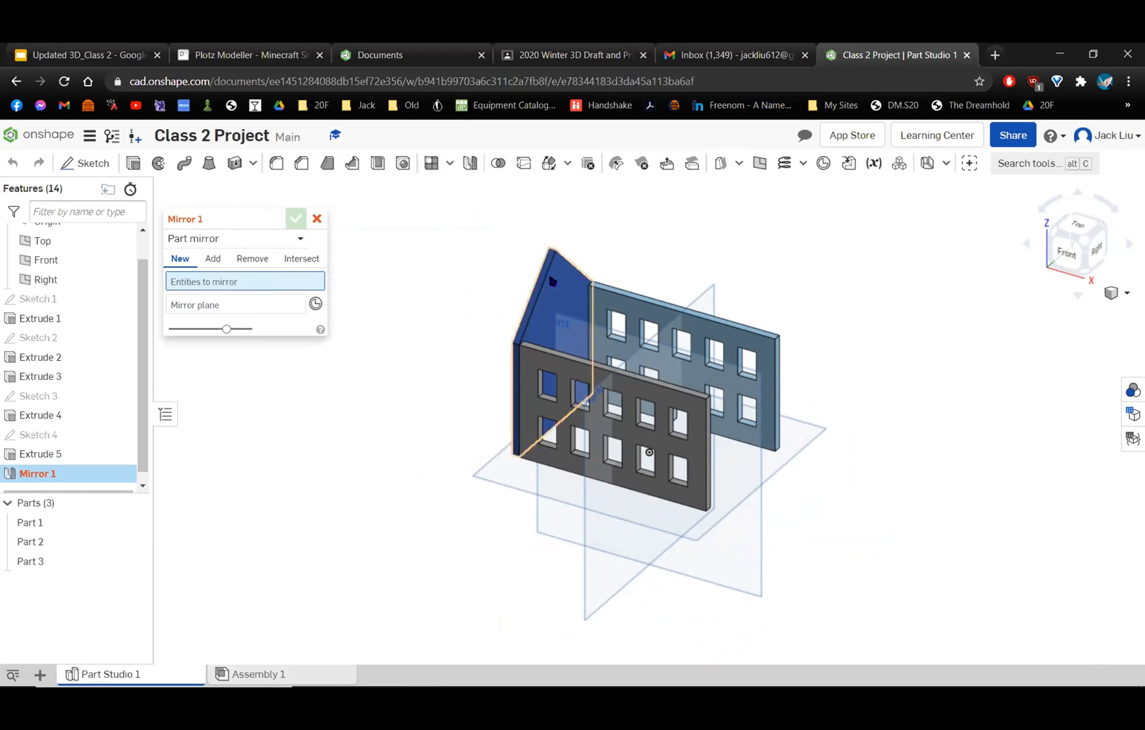
left_click(566, 309)
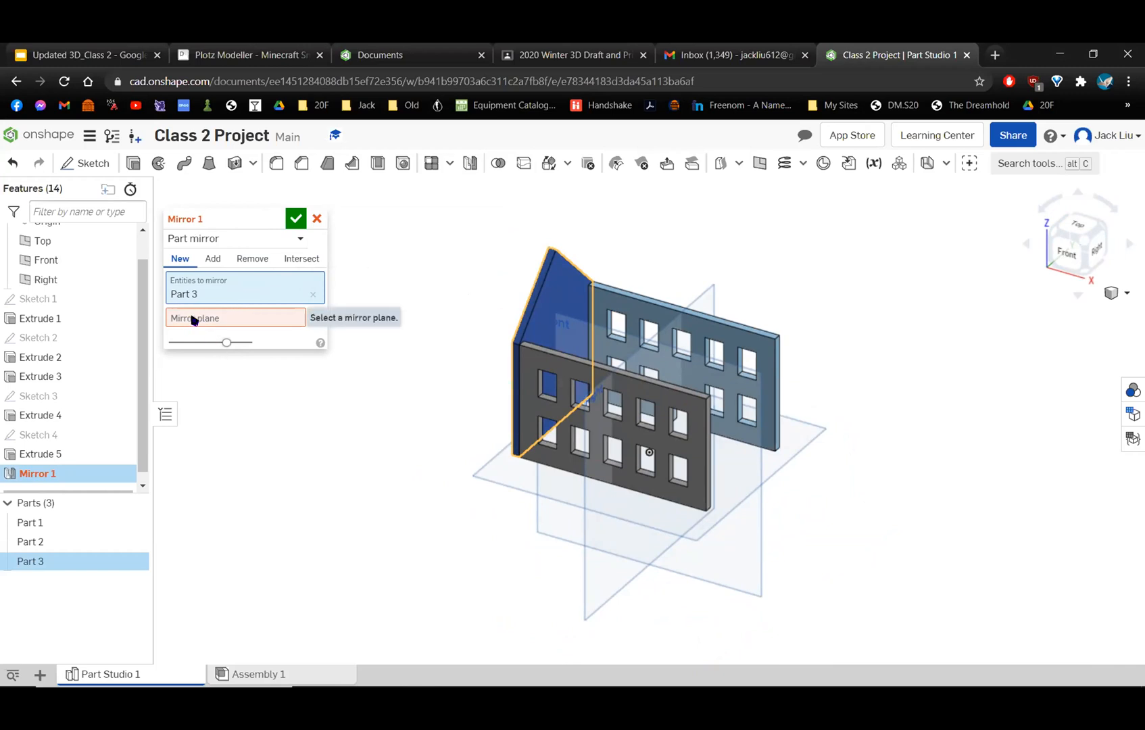
left_click(287, 324)
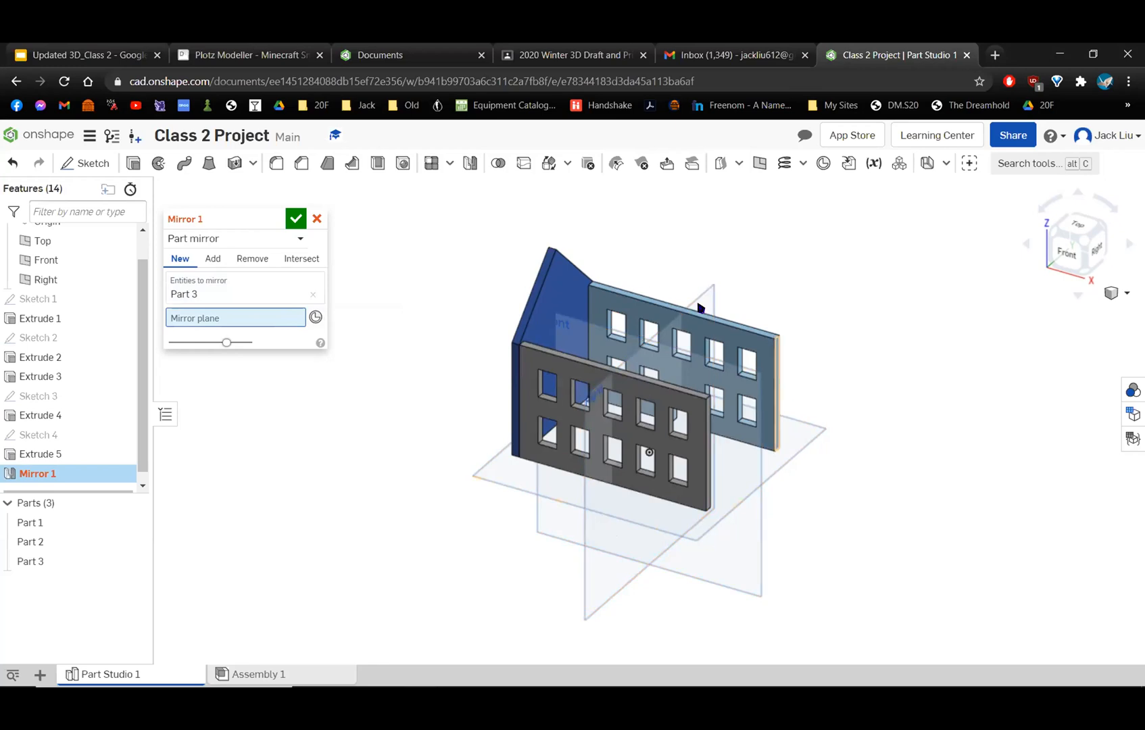
left_click(590, 575)
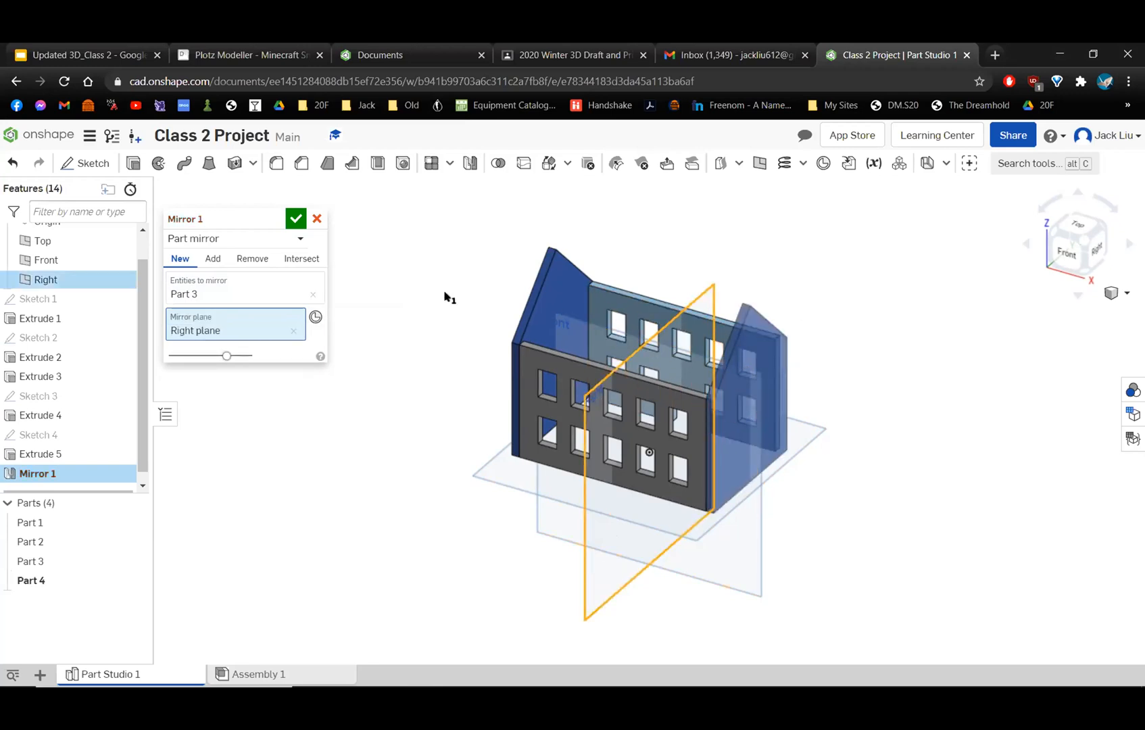
left_click(295, 219)
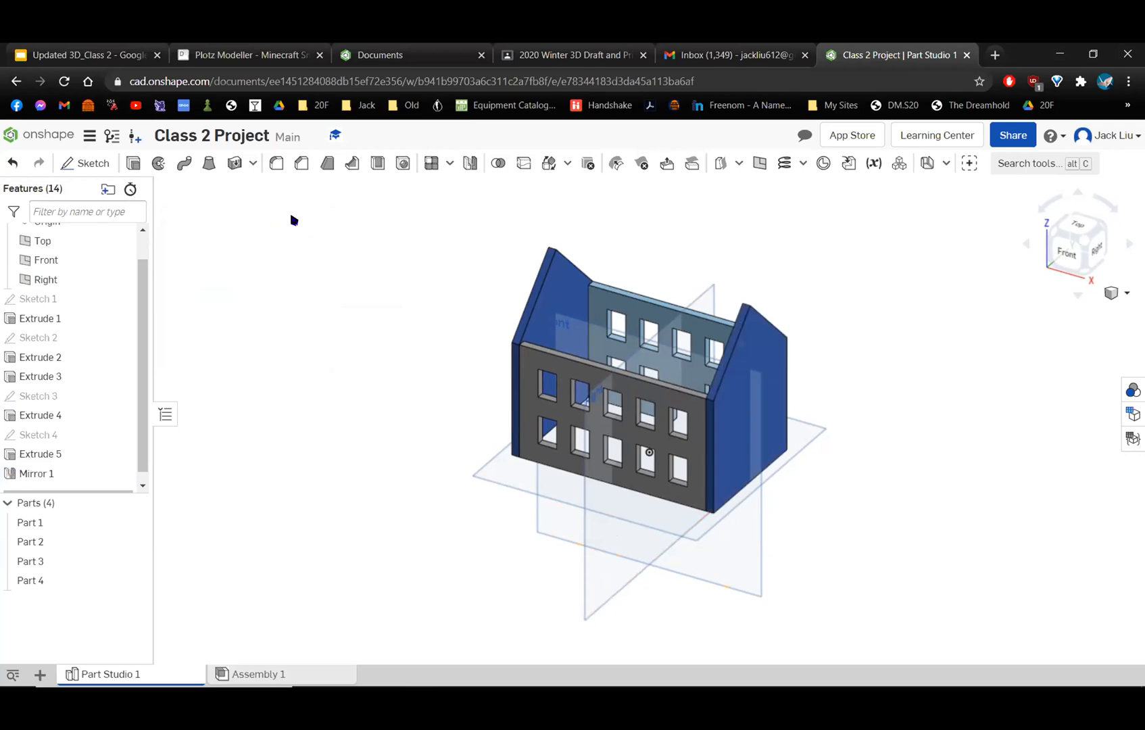
Examine the gabled ends, compare them with the house on the Project Choices slide in Google Slides, and return to the Onshape model.
right_click_drag(746, 376, 569, 291)
right_click_drag(613, 492, 564, 431)
right_click_drag(575, 248, 651, 314)
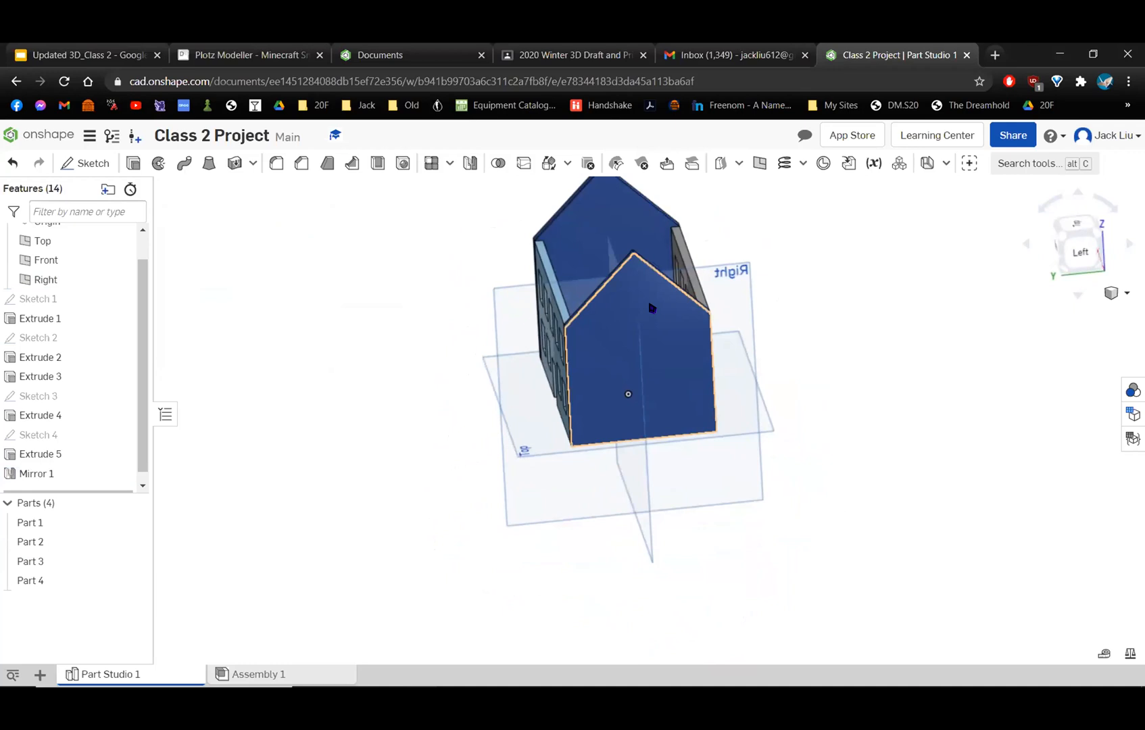
scroll(652, 308, "up", 3)
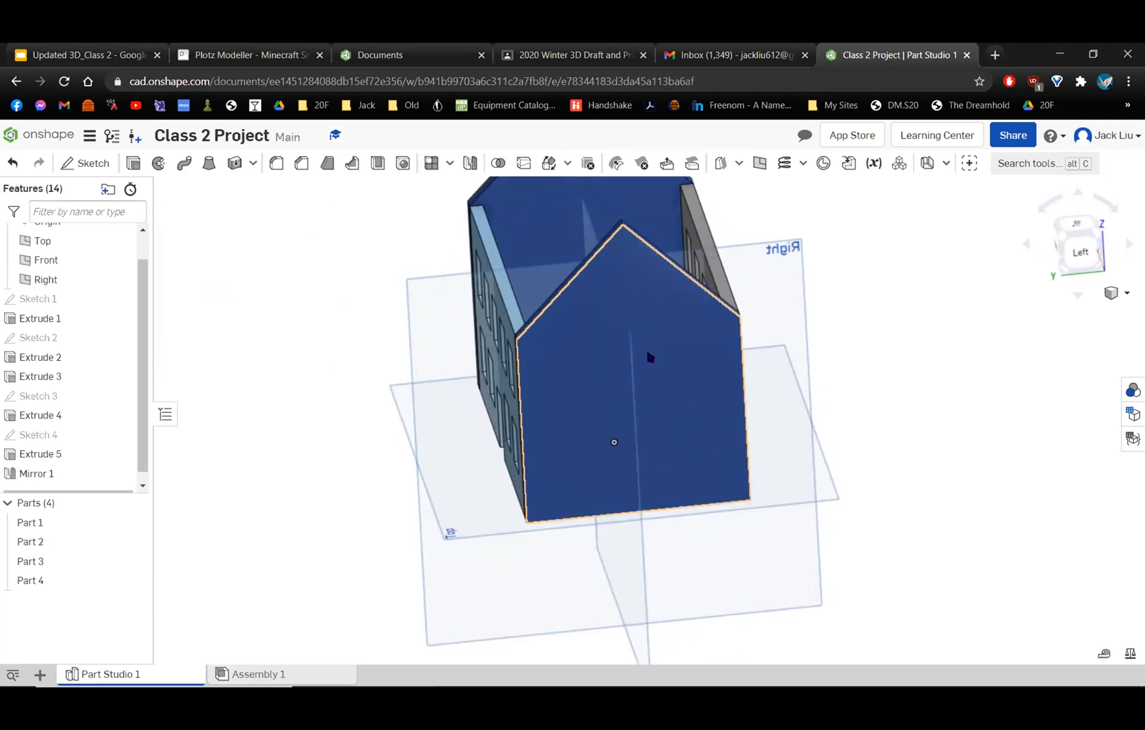
mouse_move(657, 336)
right_mouse_down()
mouse_move(723, 358)
mouse_move(657, 325)
mouse_move(636, 343)
right_mouse_up()
left_click(100, 51)
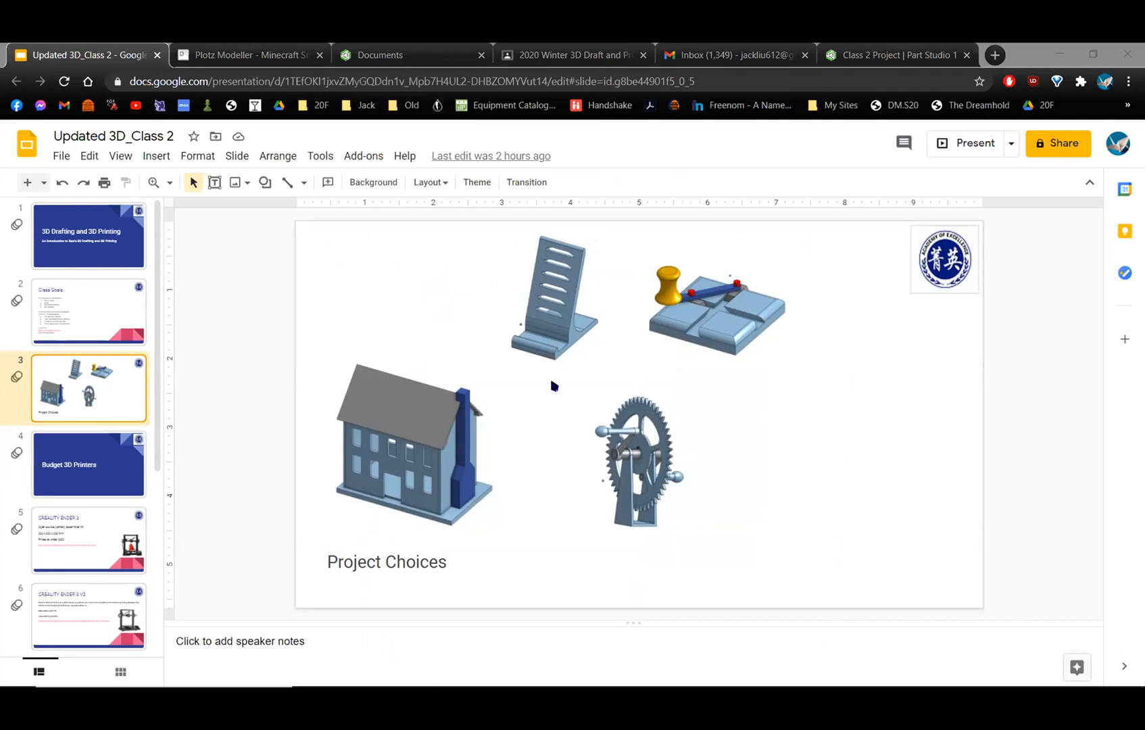
left_click(845, 60)
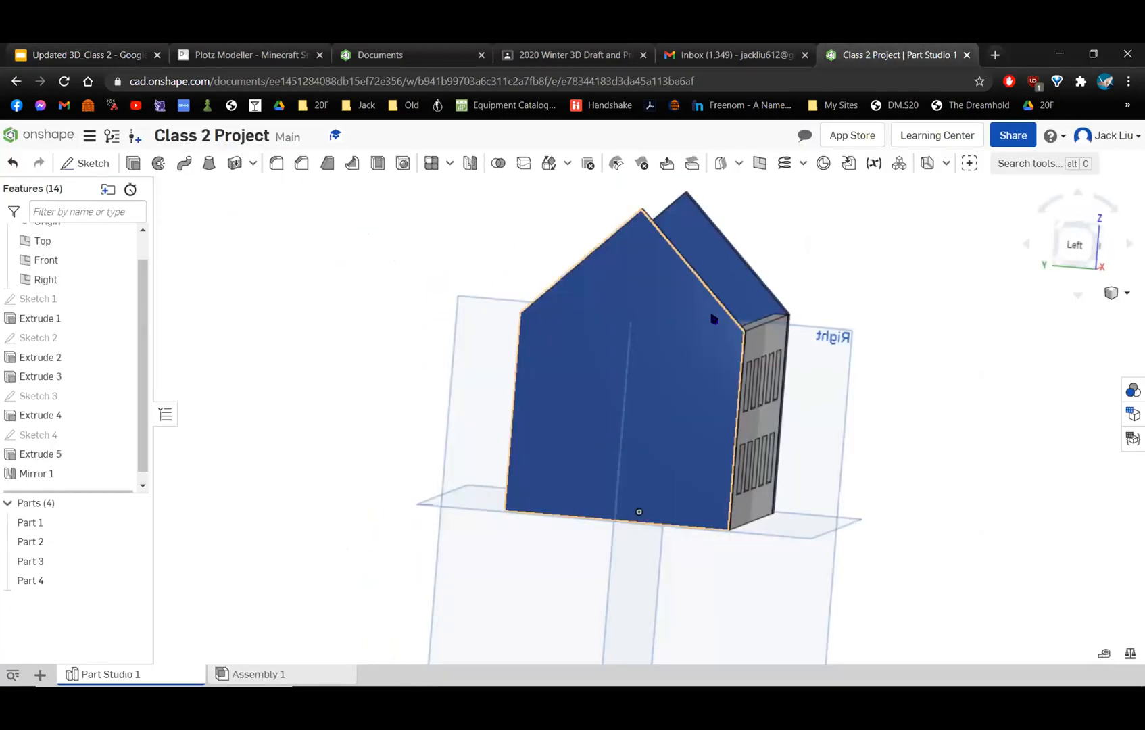
right_click_drag(672, 318, 728, 329)
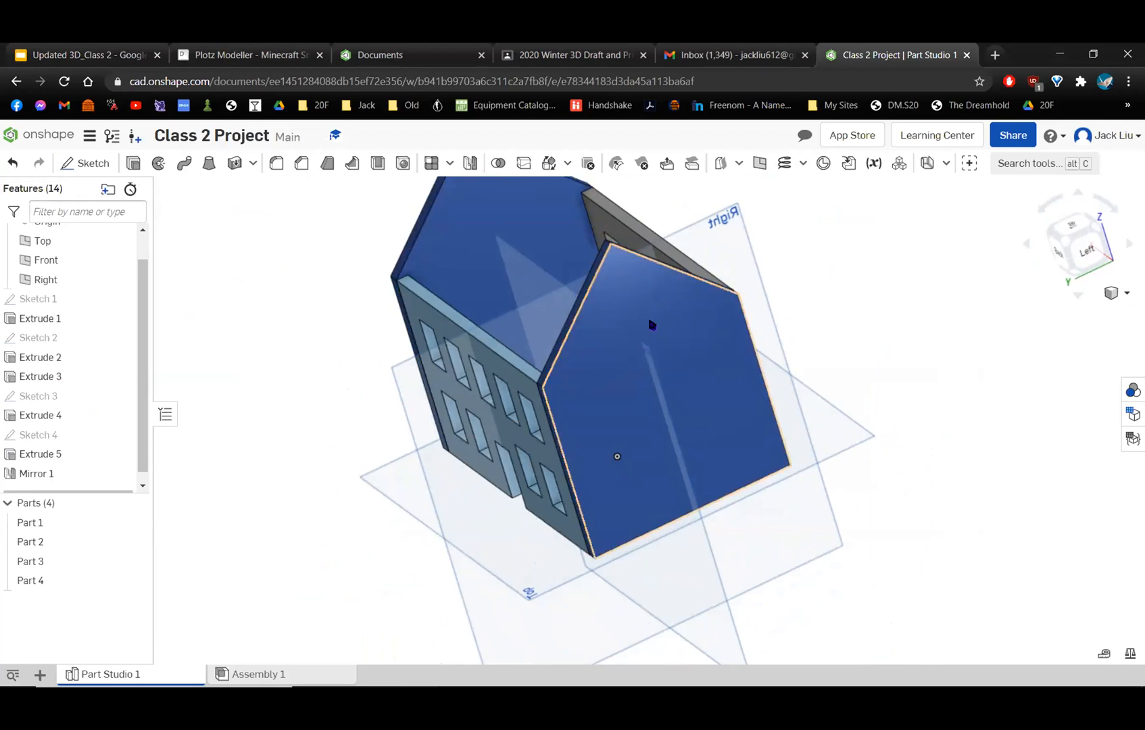
Start a sketch on the outer face of the gabled side wall and view it normal to the sketch plane.
left_click(68, 169)
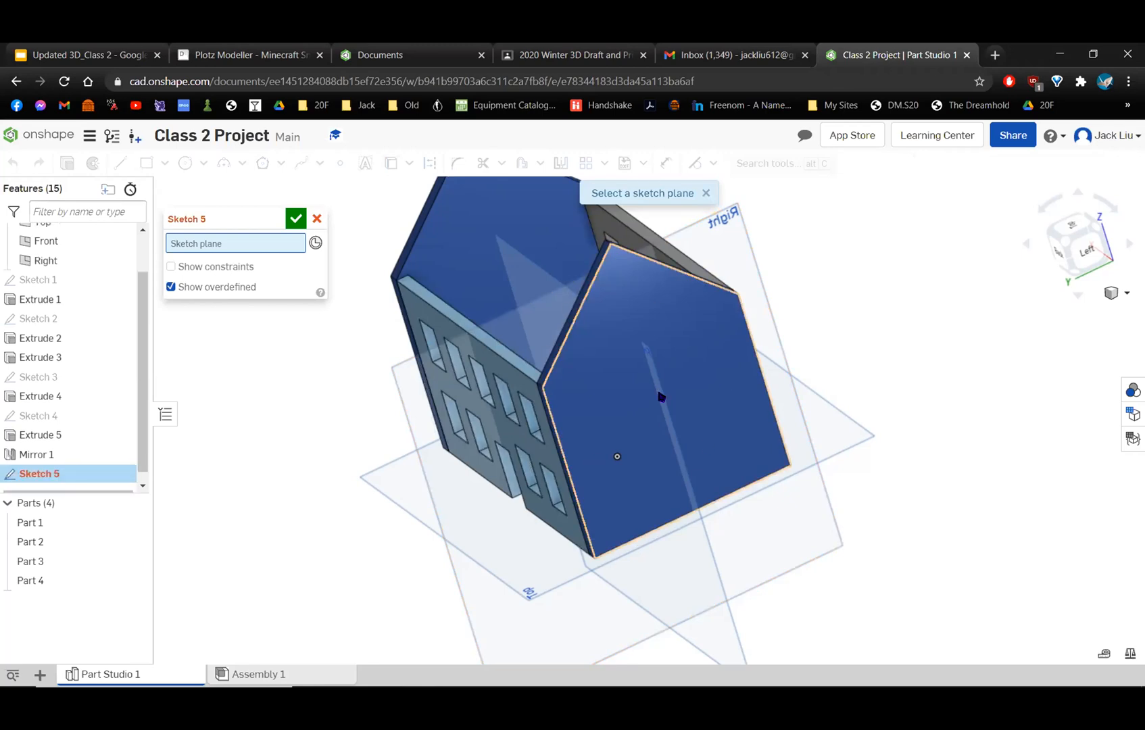
left_click(661, 397)
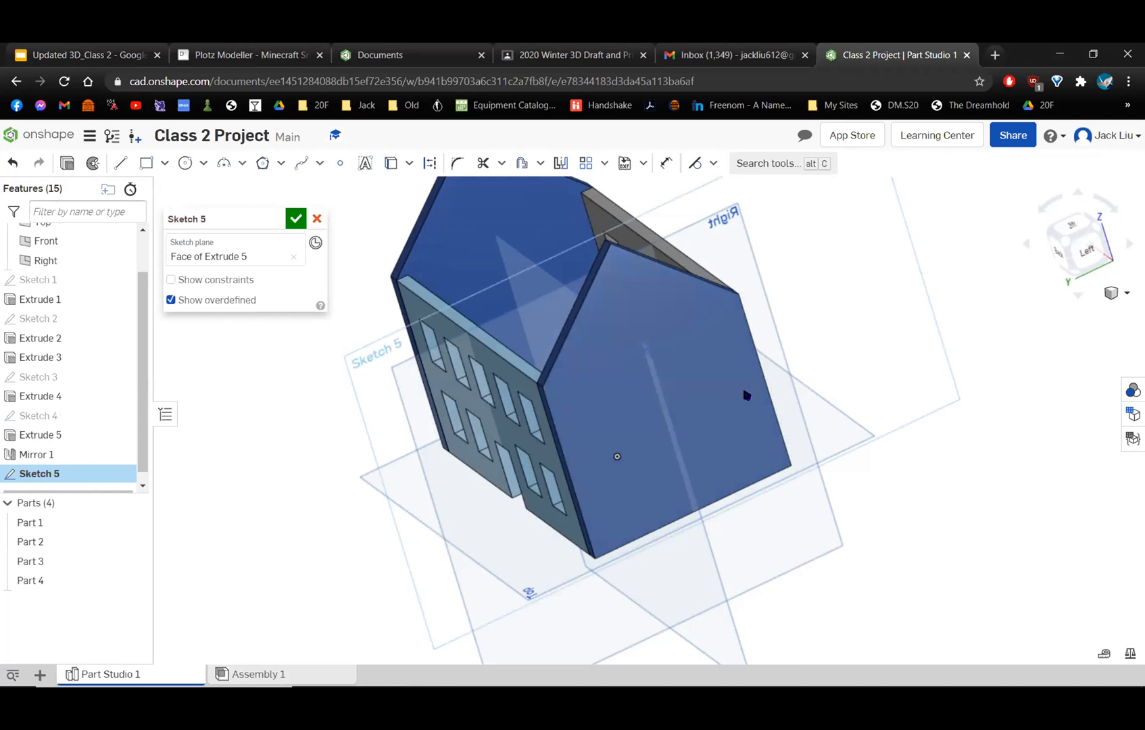
right_click(378, 383)
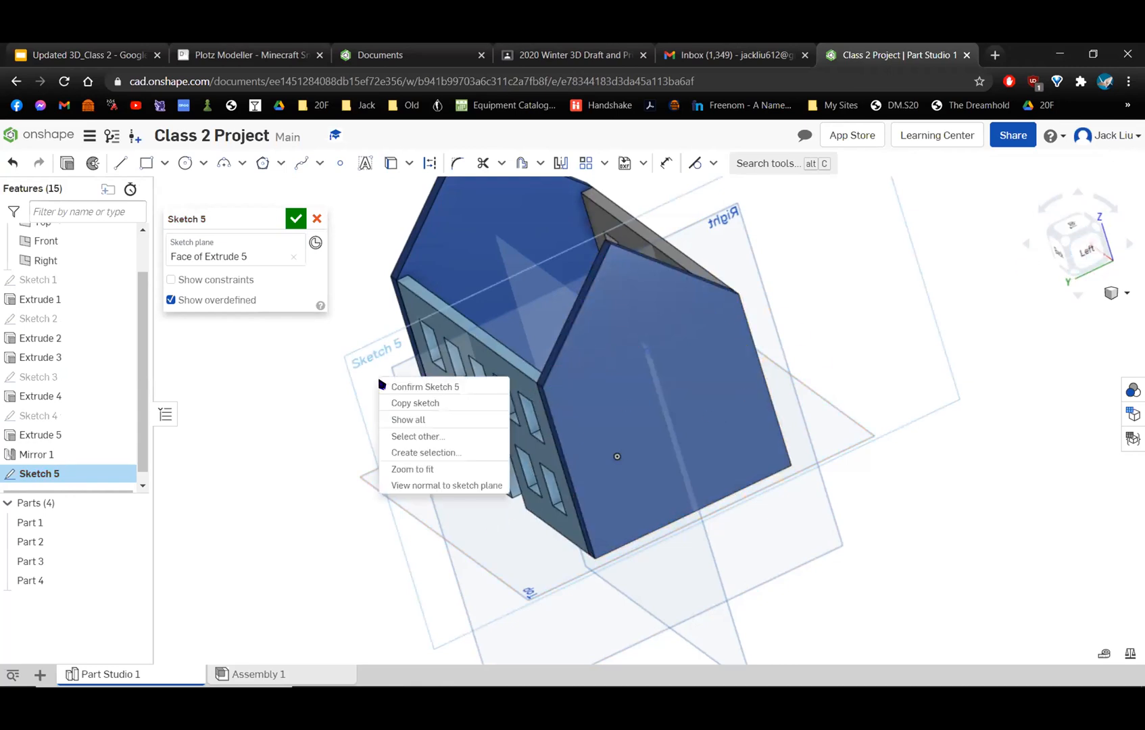
left_click(418, 484)
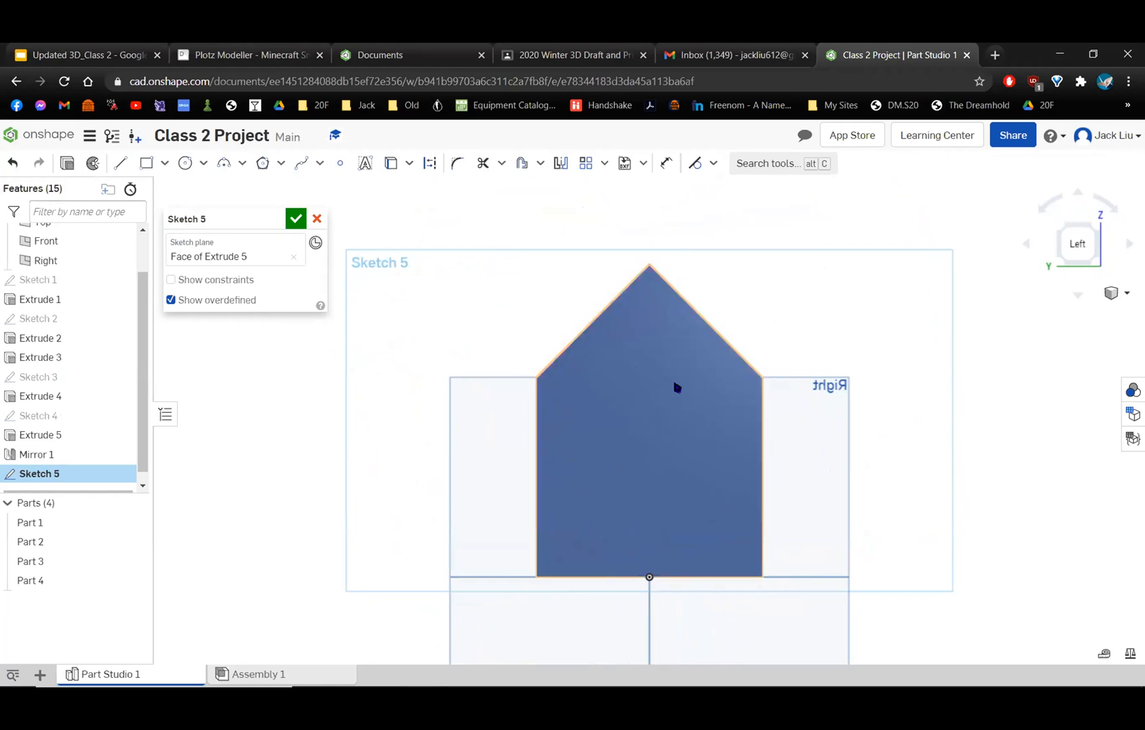
Examine the gable peak and the tops of the adjoining walls from several angles, then return to the straight left view.
mouse_move(743, 310)
right_mouse_down()
mouse_move(737, 327)
mouse_move(739, 301)
right_mouse_up()
scroll(738, 325, "up", 2)
middle_click_drag(739, 301, 752, 443)
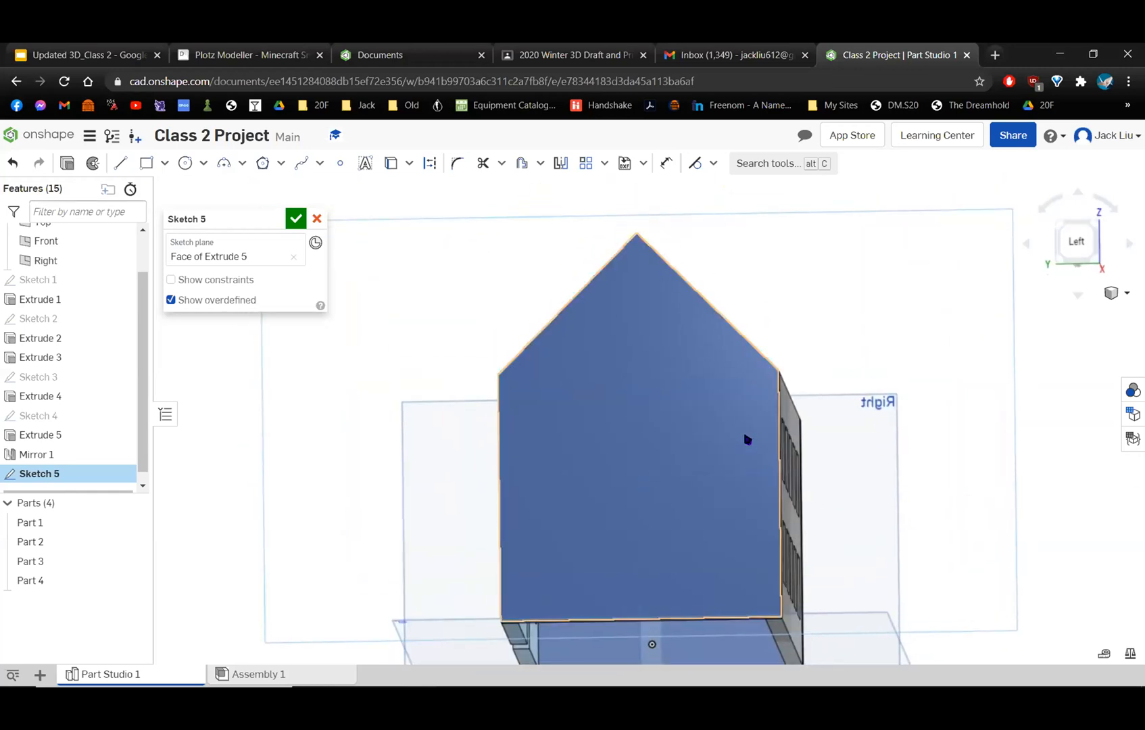
mouse_move(739, 350)
right_mouse_down()
mouse_move(736, 378)
mouse_move(748, 336)
mouse_move(742, 388)
mouse_move(721, 357)
mouse_move(698, 377)
mouse_move(705, 359)
right_mouse_up()
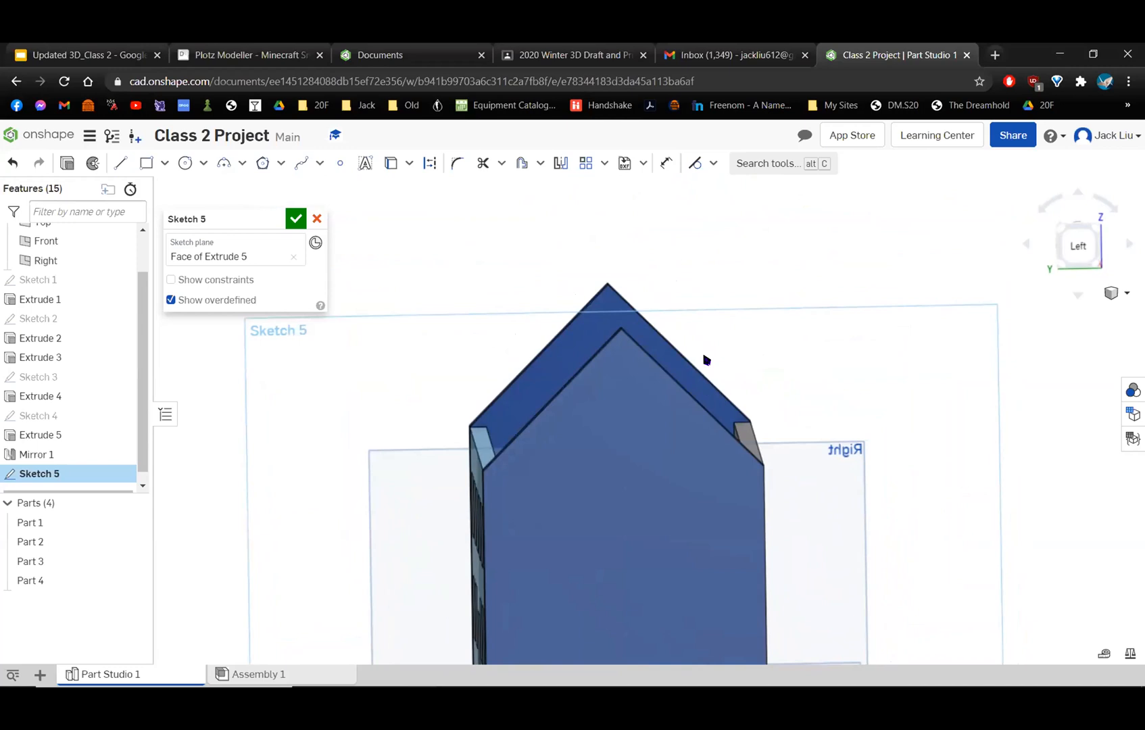
scroll(629, 327, "up", 5)
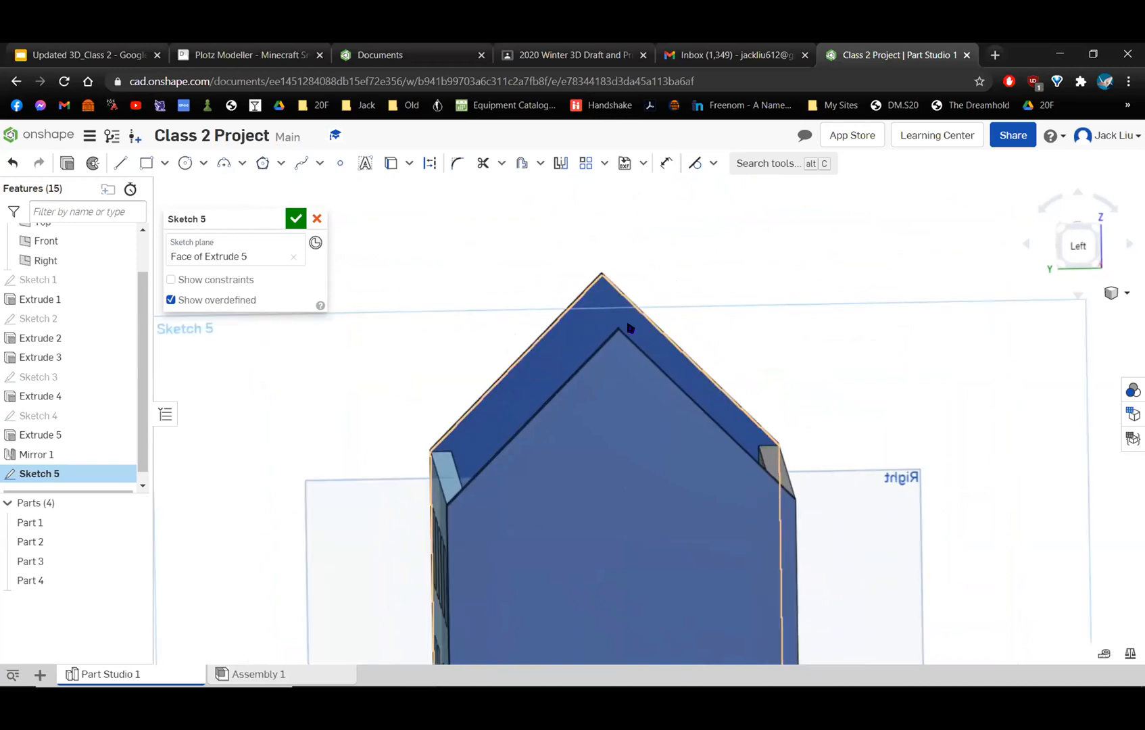
right_click_drag(633, 344, 628, 443)
scroll(629, 414, "down", 3)
scroll(630, 399, "up", 1)
right_click_drag(630, 383, 616, 416)
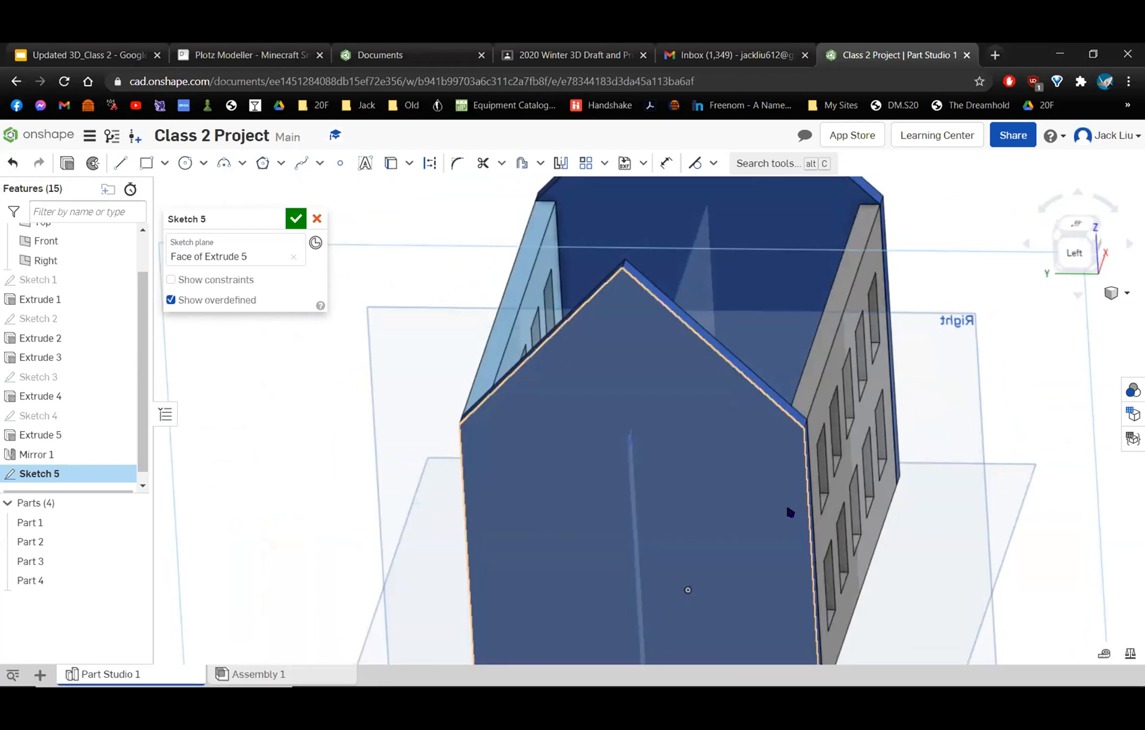
left_click(1075, 252)
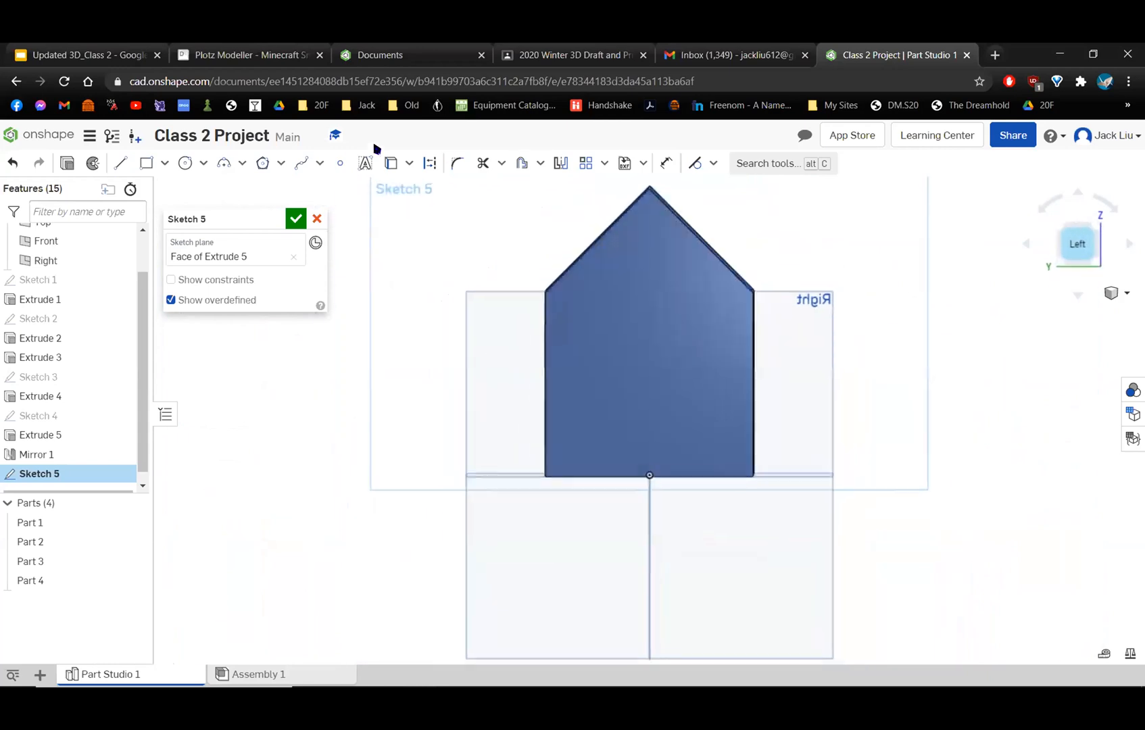
Sketch the roof's left half from the gable peak: about 3.42 in down along the slope, 1.1 in vertically up, and 3.37 in to above the peak.
left_click(120, 164)
scroll(595, 291, "up", 3)
middle_click_drag(576, 354, 572, 364)
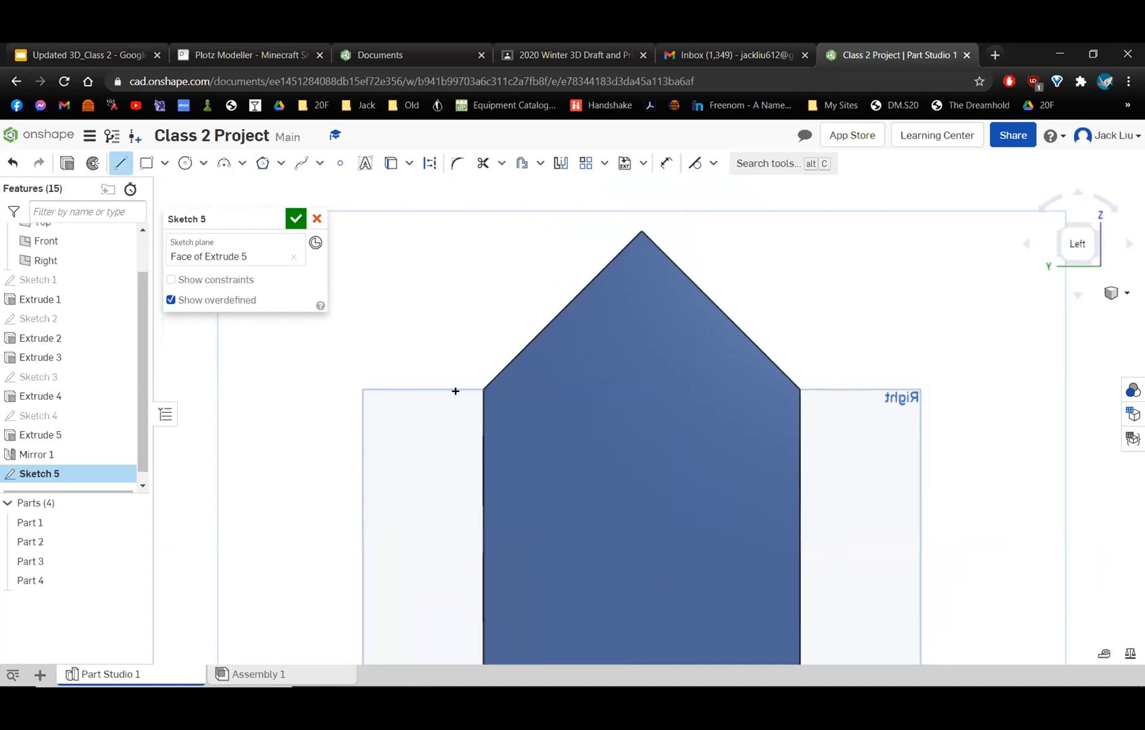
left_click(636, 227)
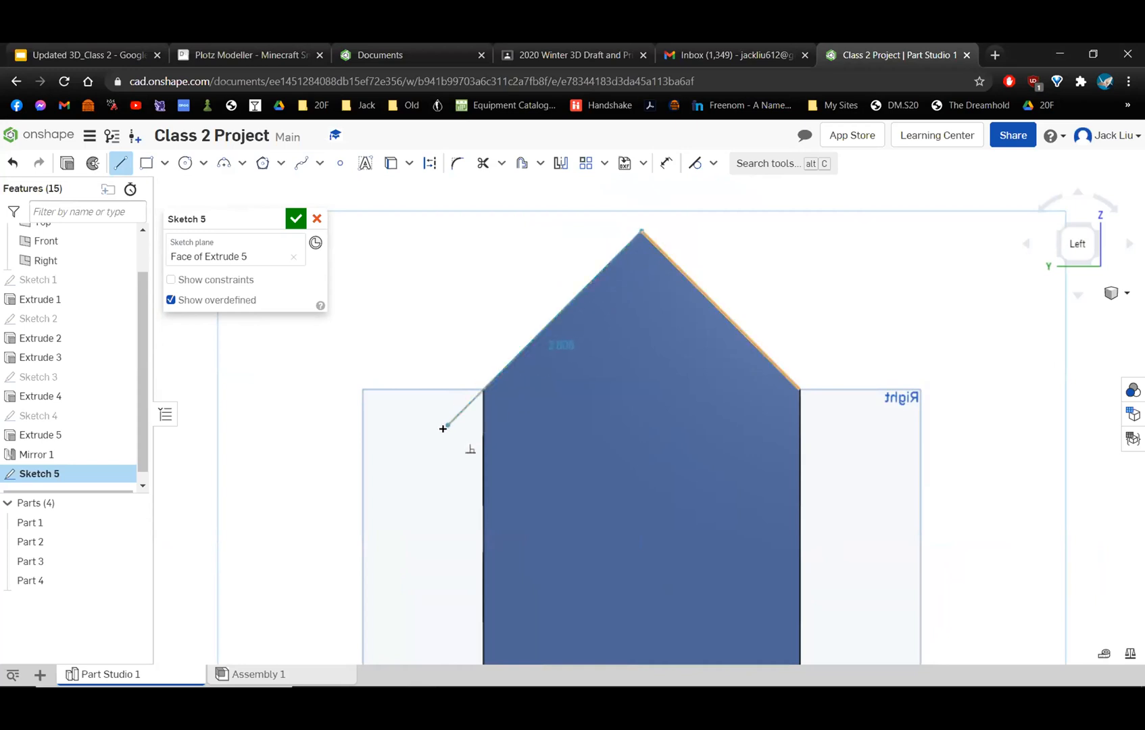
left_click(415, 454)
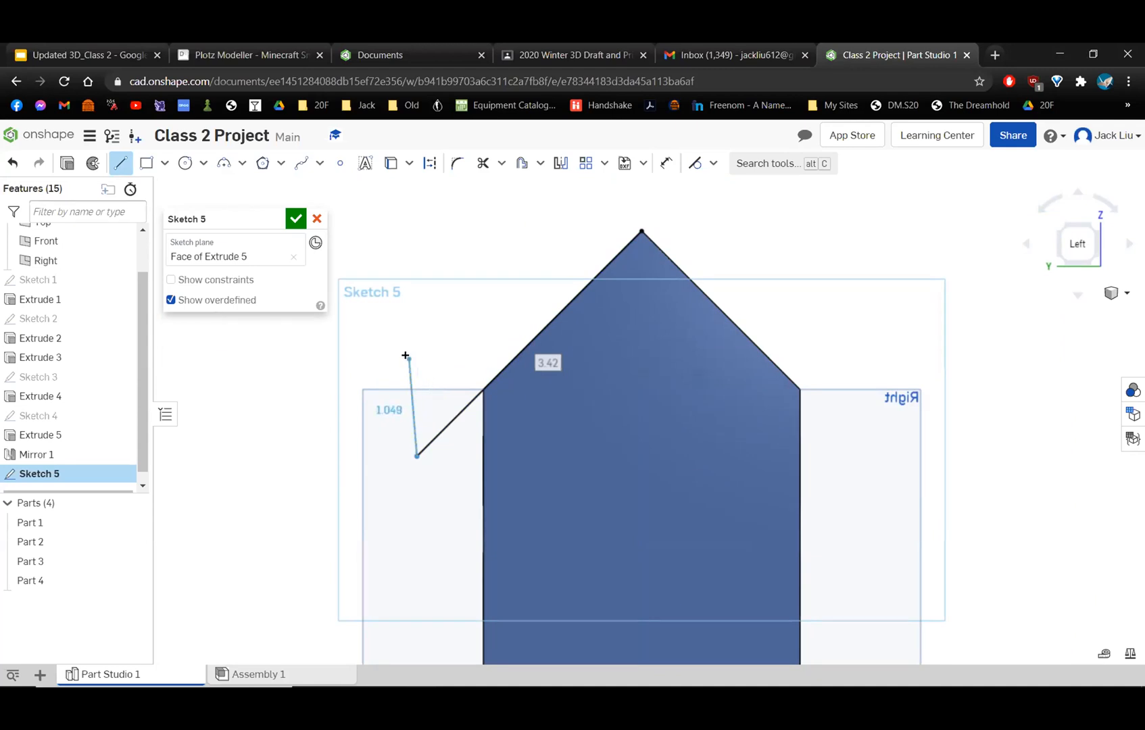
left_click(416, 352)
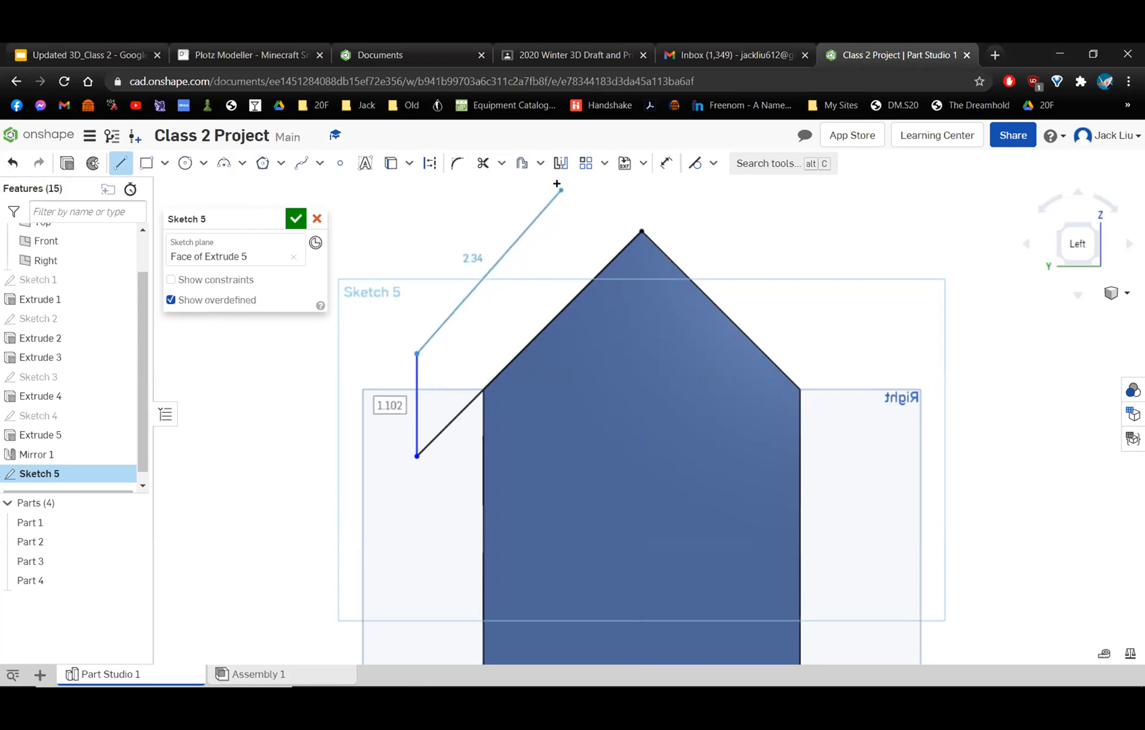
middle_click_drag(669, 213, 654, 293)
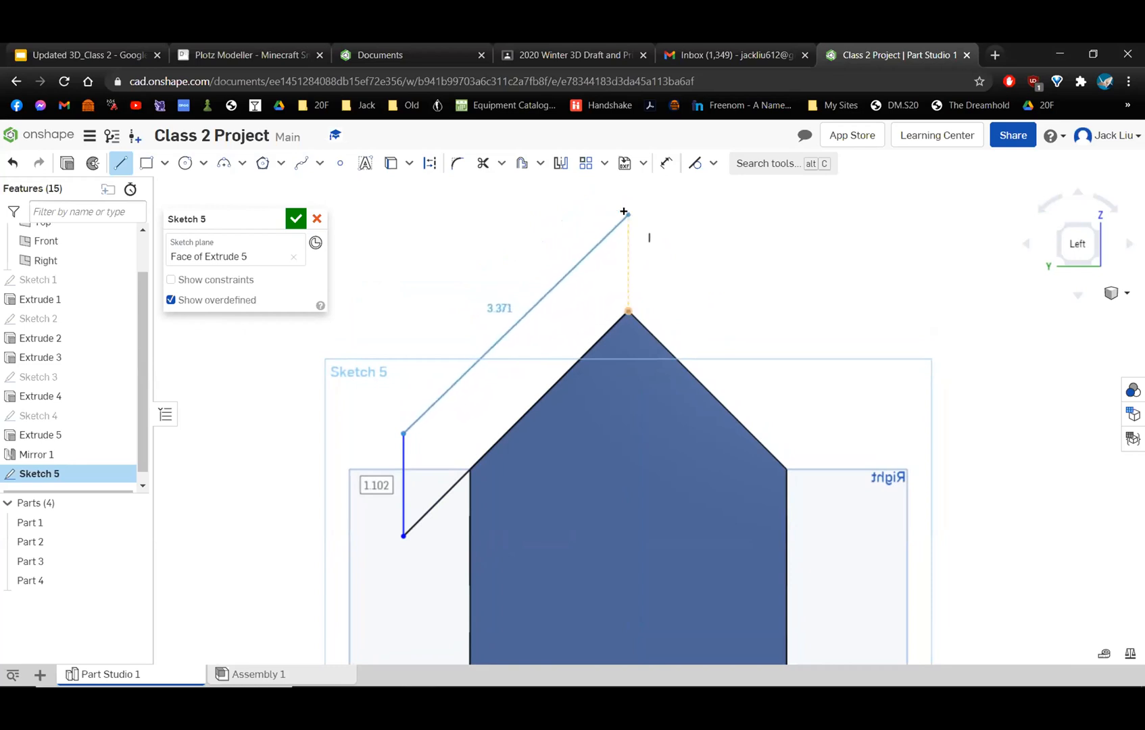
left_click(624, 213)
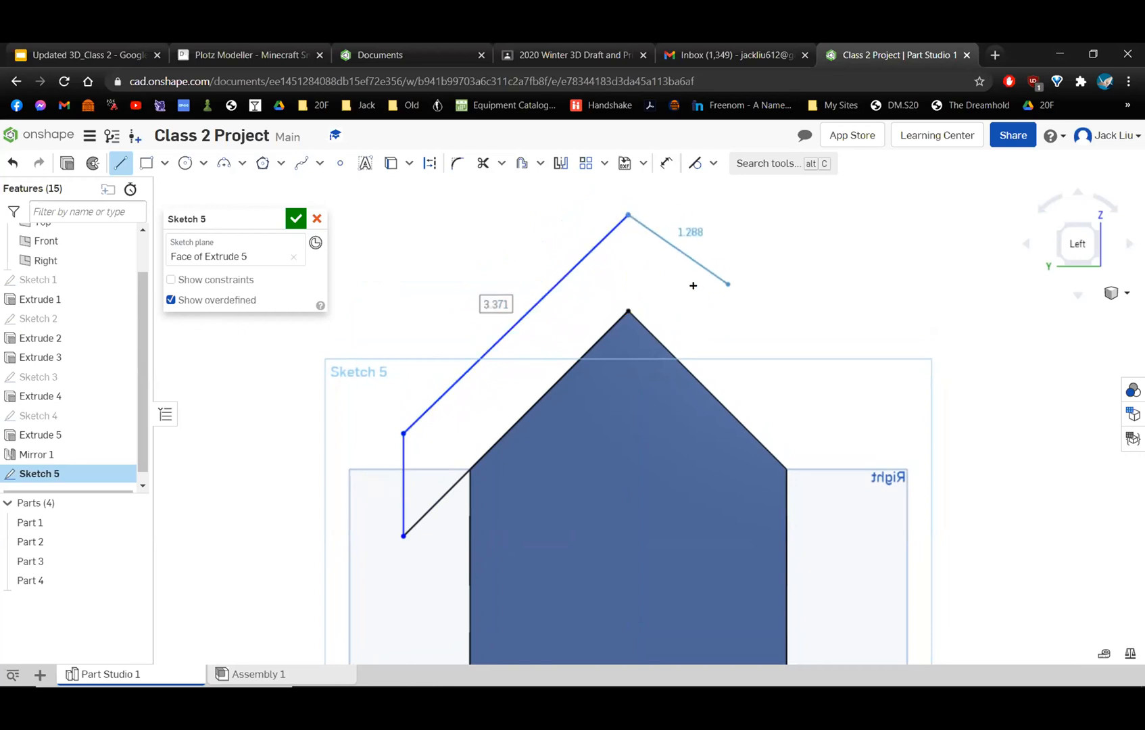
Close the roof profile with lines about 3.06 in down the right side, 1.52 in vertically down, and 1 in to the right eave corner.
scroll(686, 266, "down", 2)
scroll(687, 266, "down", 2)
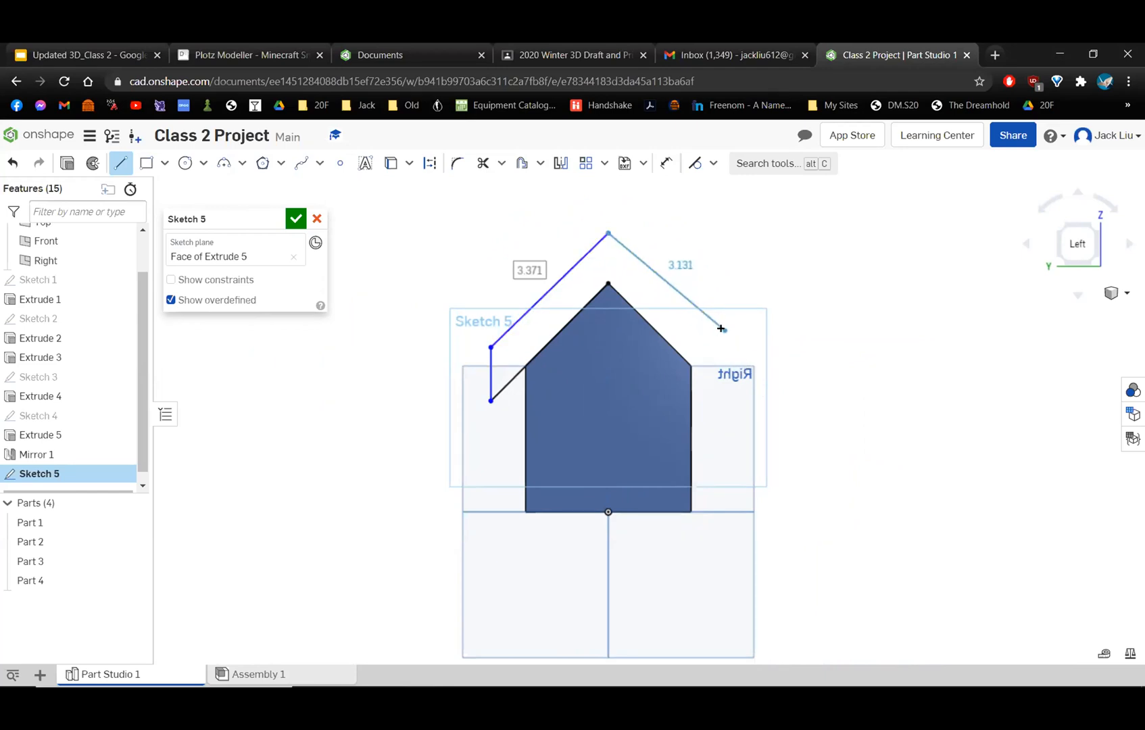
left_click(719, 330)
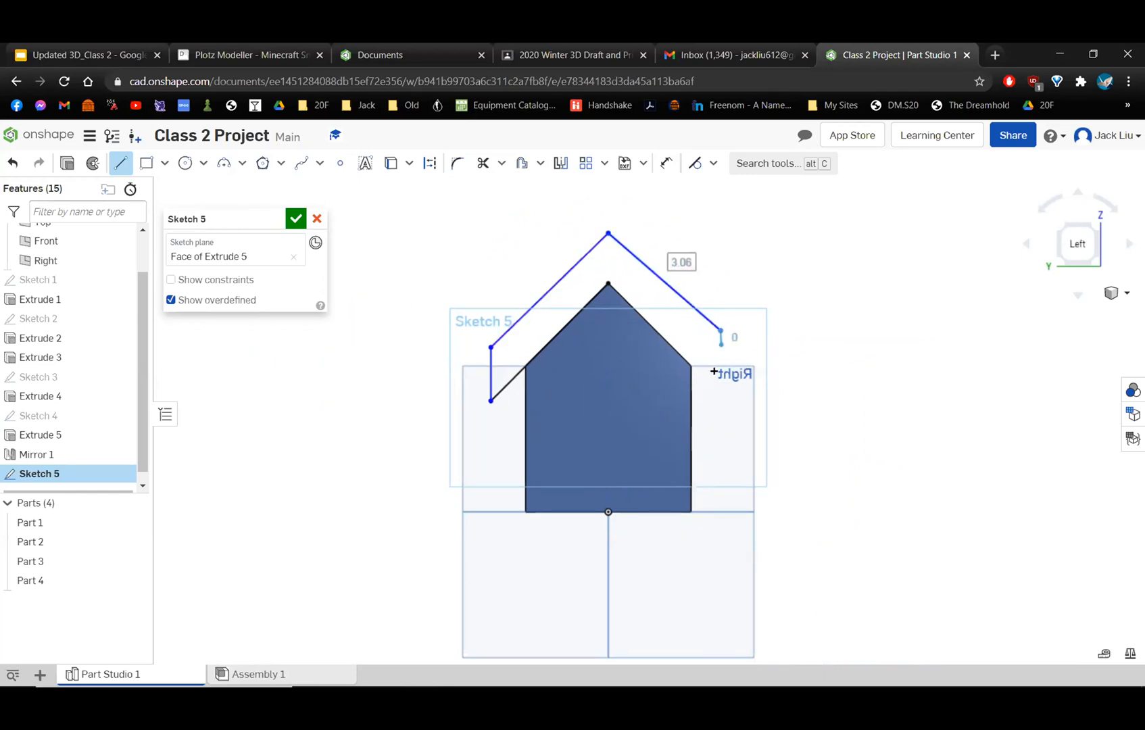
left_click(721, 404)
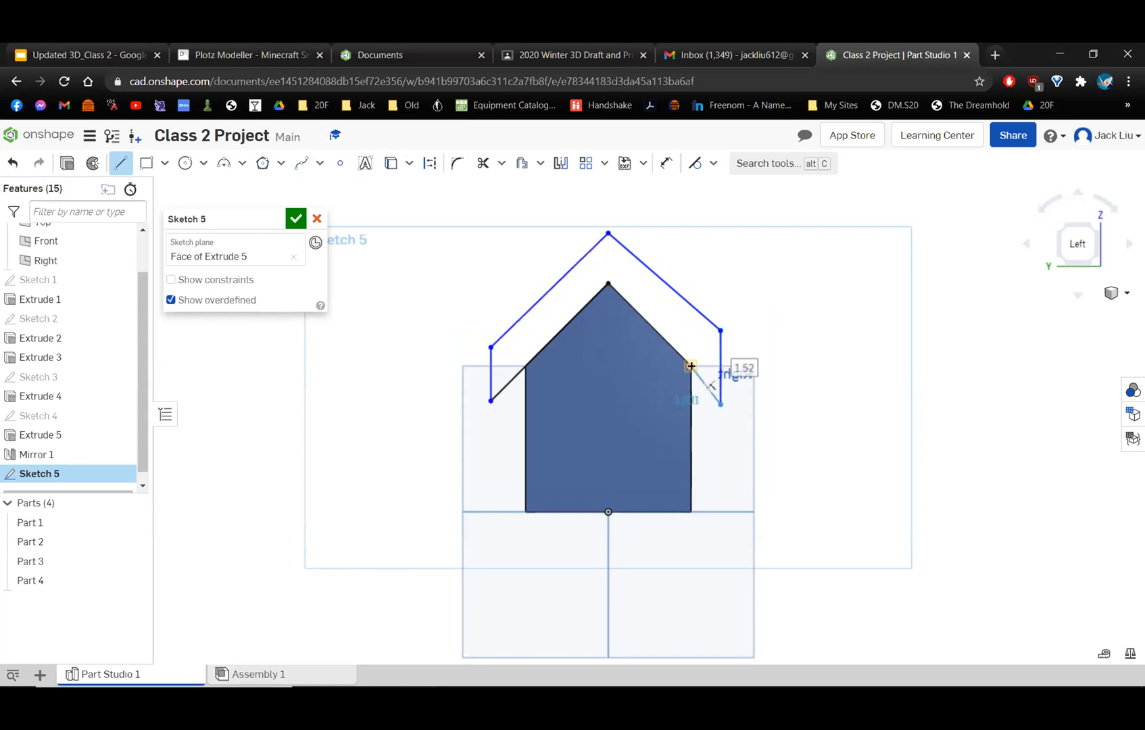
scroll(715, 391, "up", 3)
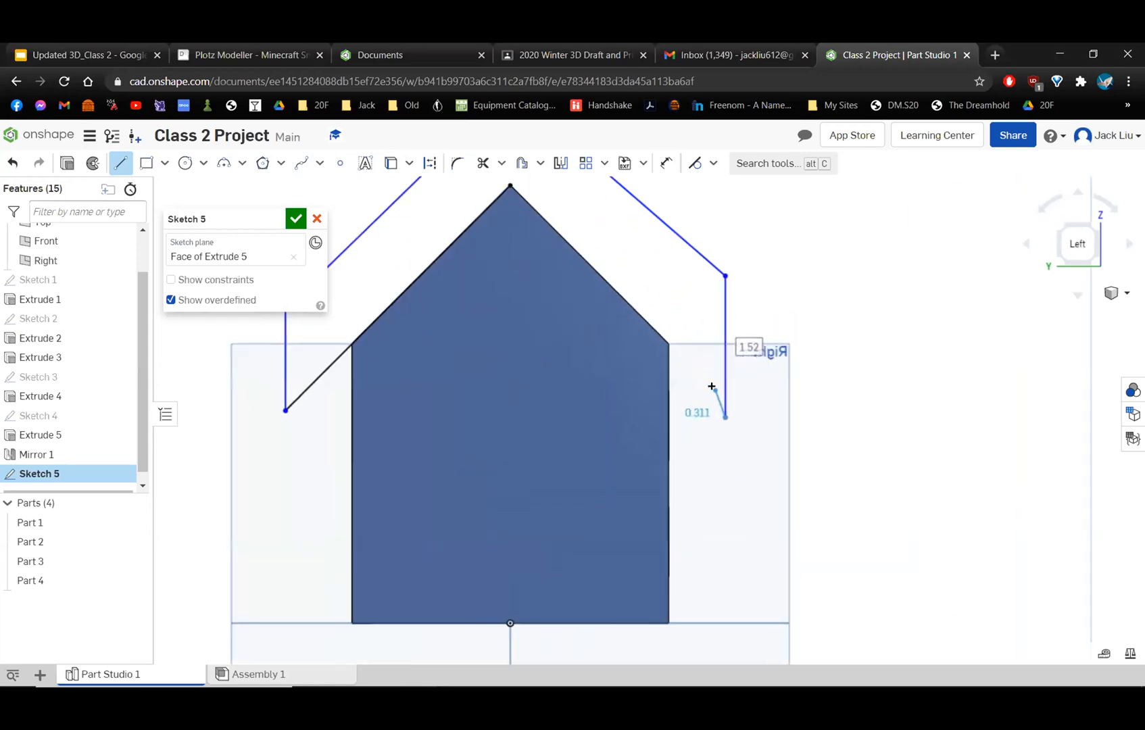
left_click(668, 343)
key("Escape")
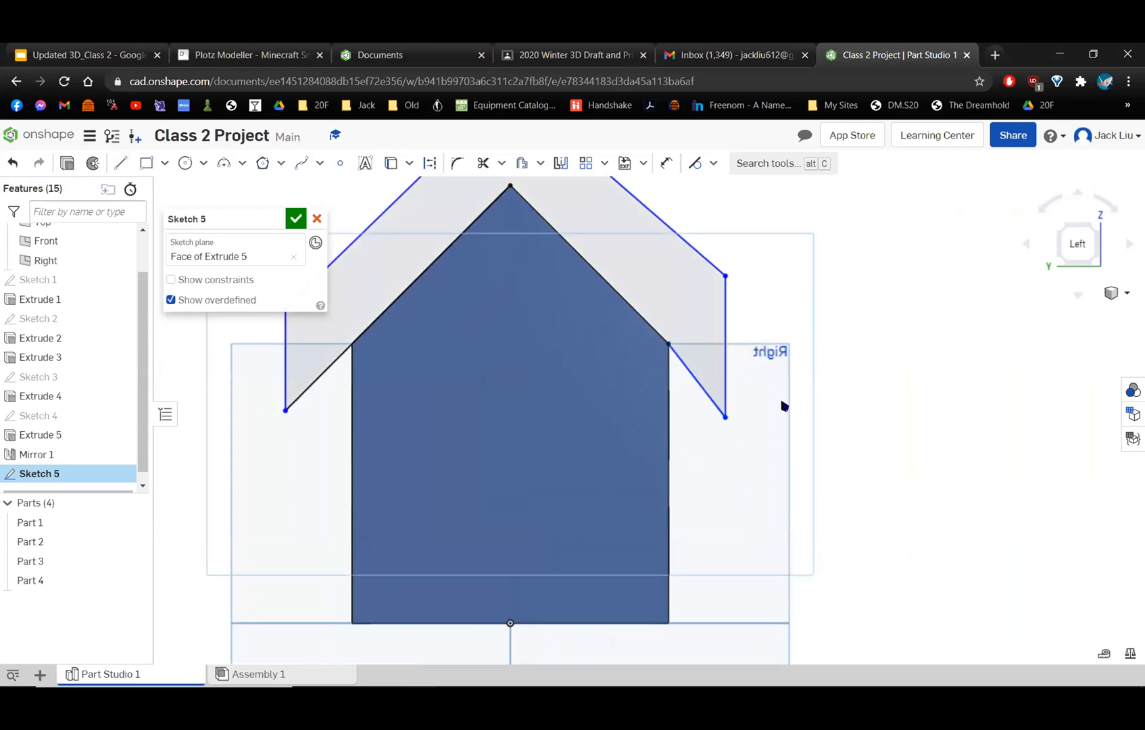
Constrain the short lower line of the right roof overhang parallel to the gable's right sloping edge.
scroll(751, 385, "down", 3)
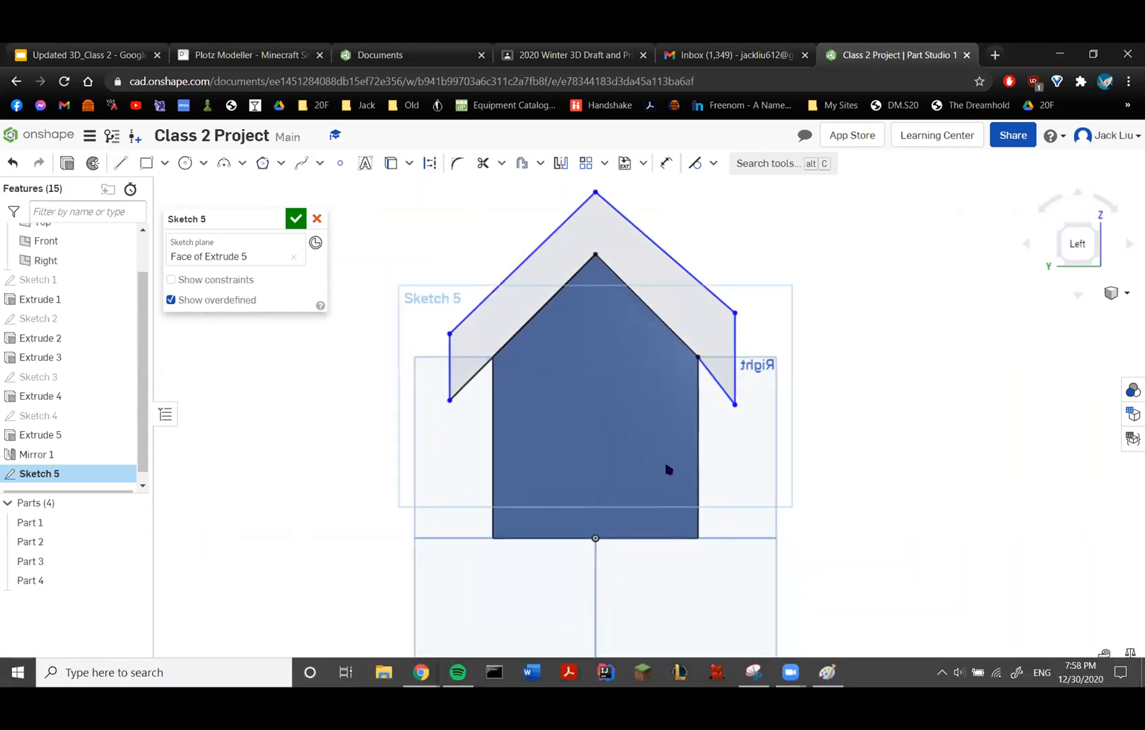
mouse_move(703, 222)
right_mouse_down()
mouse_move(658, 231)
mouse_move(713, 225)
mouse_move(681, 233)
mouse_move(670, 261)
mouse_move(649, 251)
mouse_move(667, 253)
right_mouse_up()
scroll(733, 289, "up", 2)
scroll(733, 289, "down", 2)
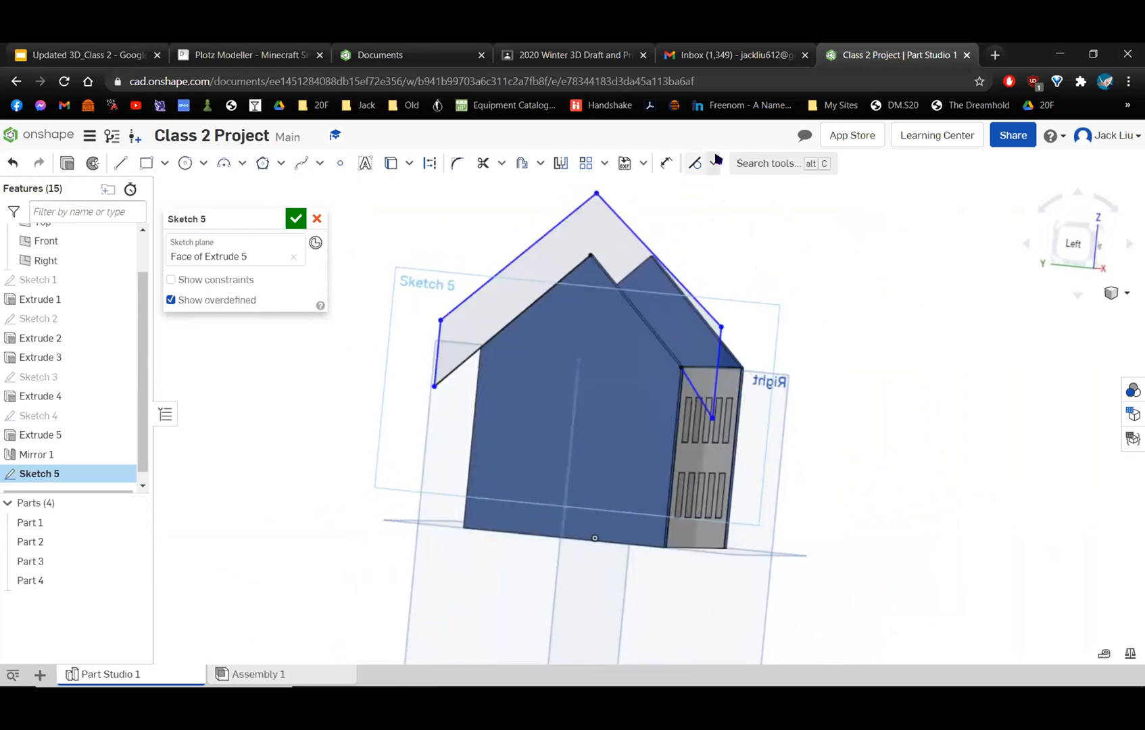
scroll(700, 392, "up", 5)
right_click_drag(736, 417, 695, 411)
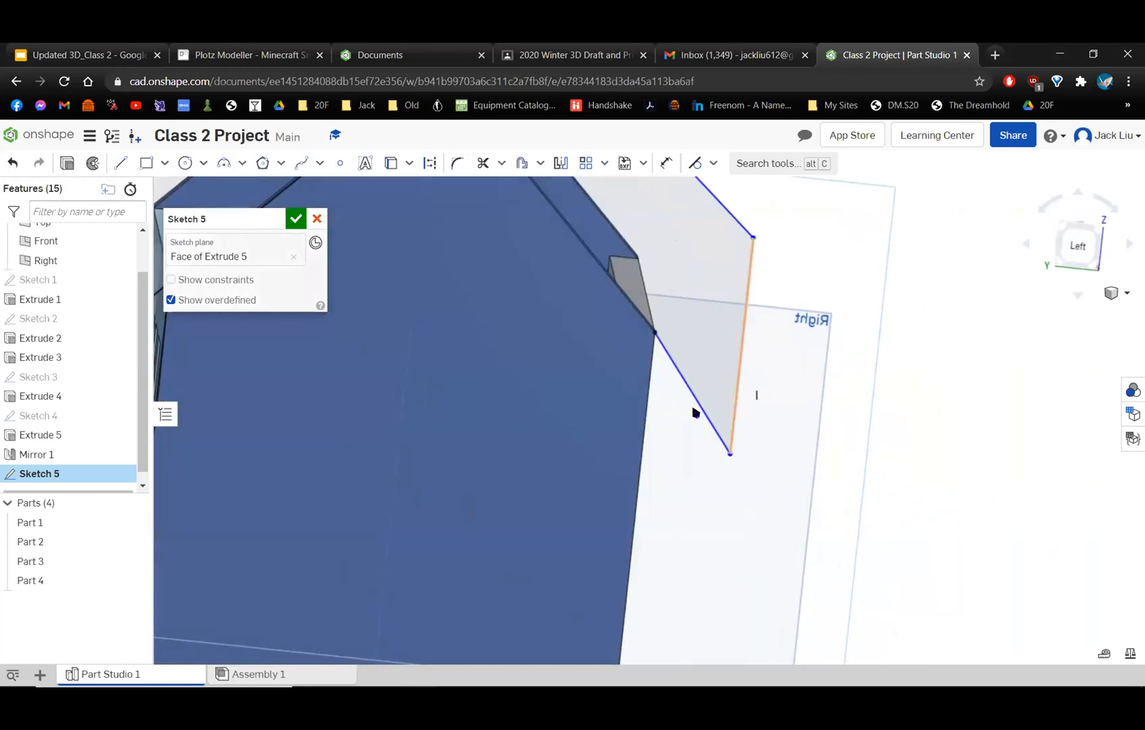
scroll(689, 389, "down", 2)
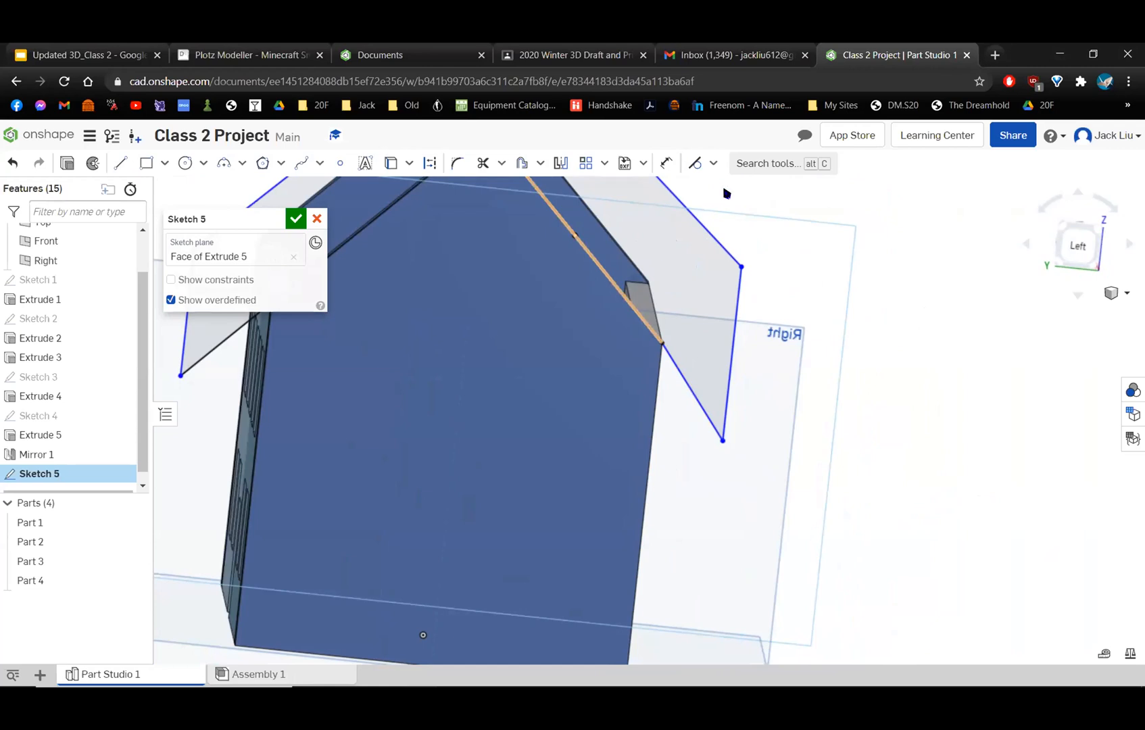
left_click(688, 389)
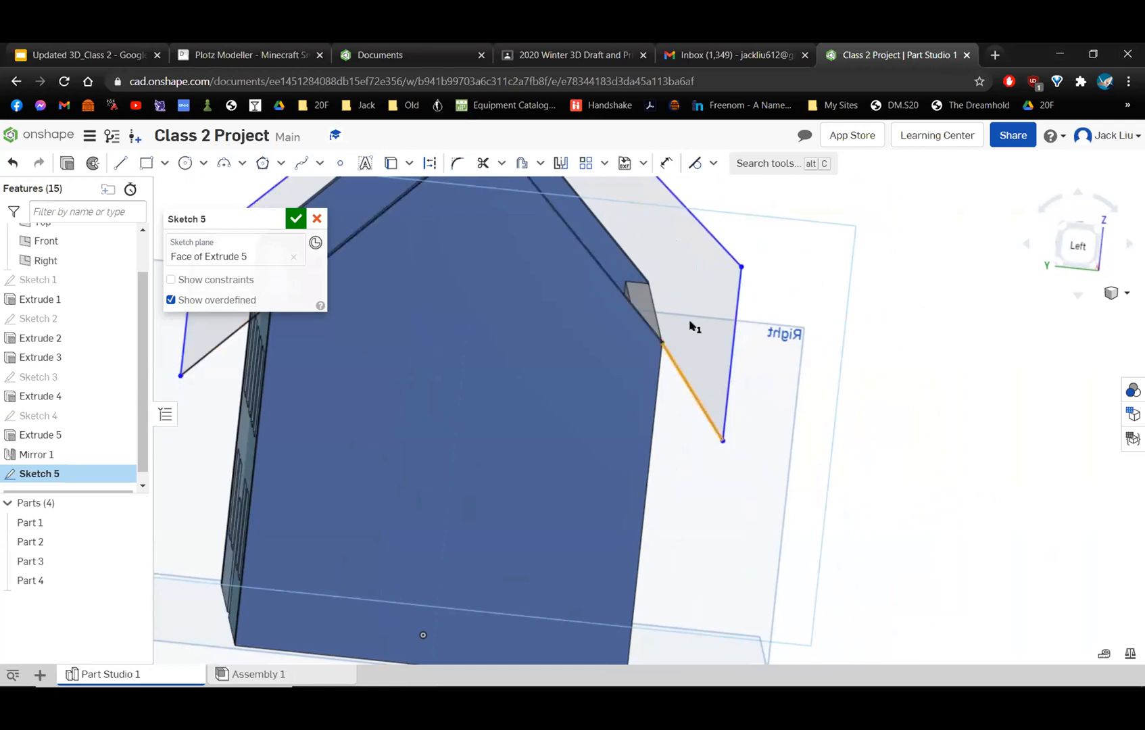
left_click(713, 163)
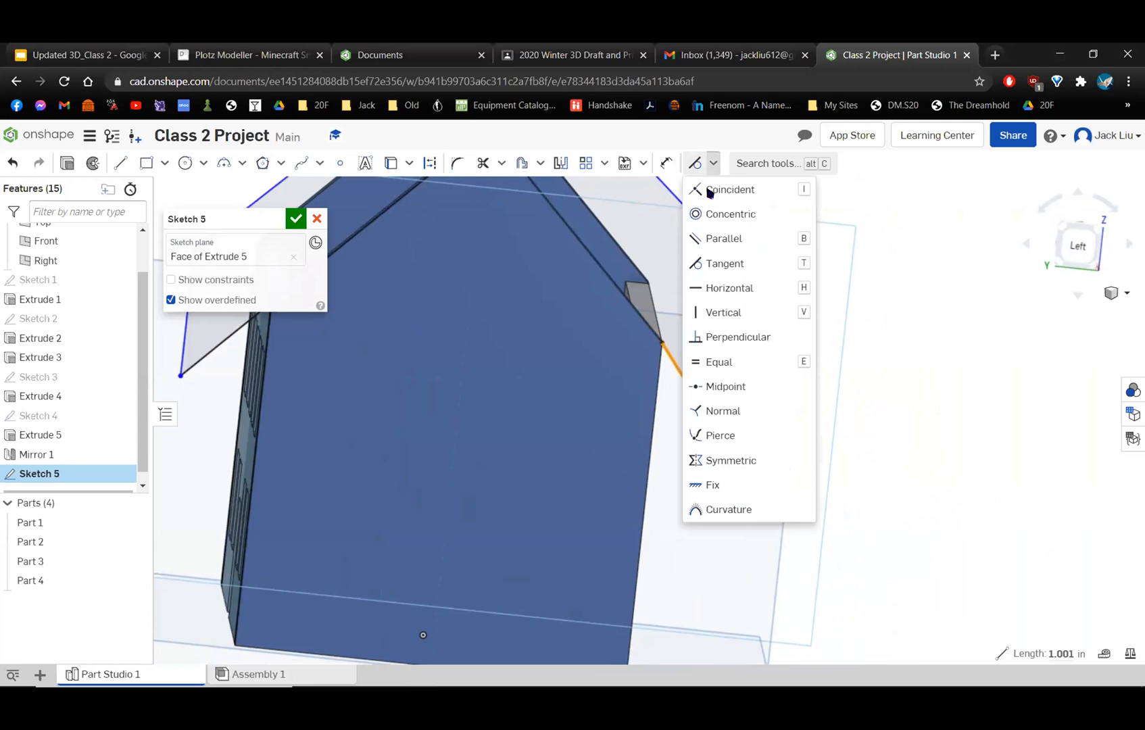
left_click(722, 236)
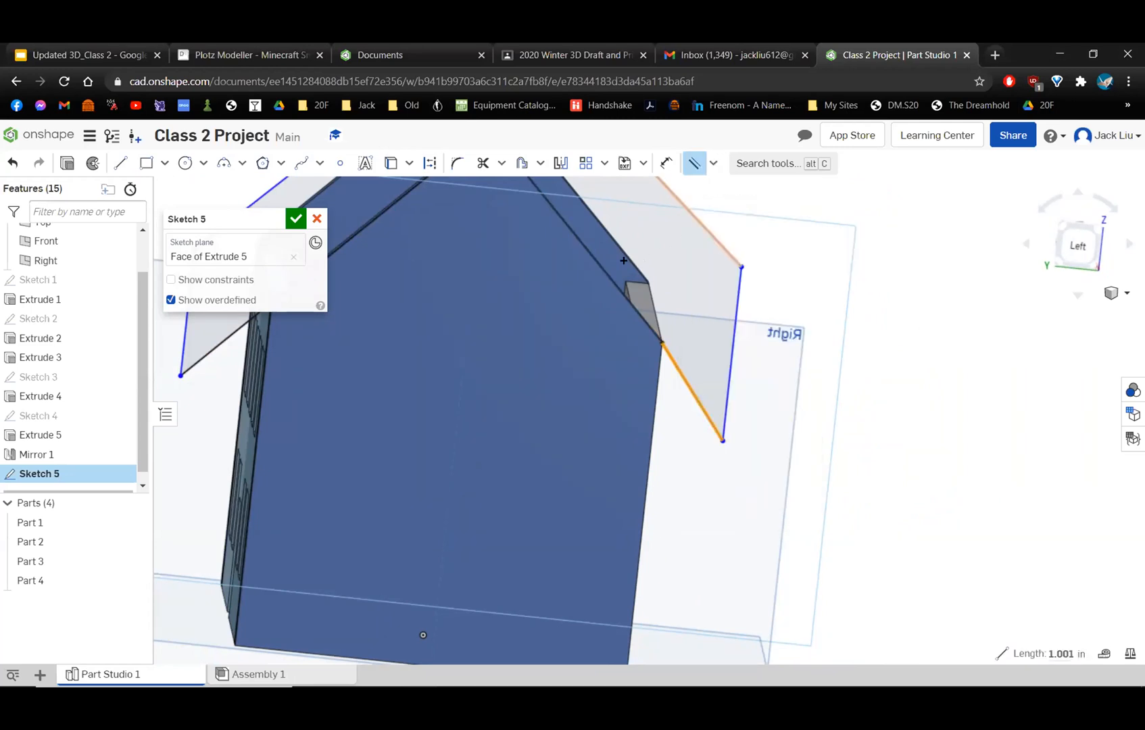
left_click(597, 268)
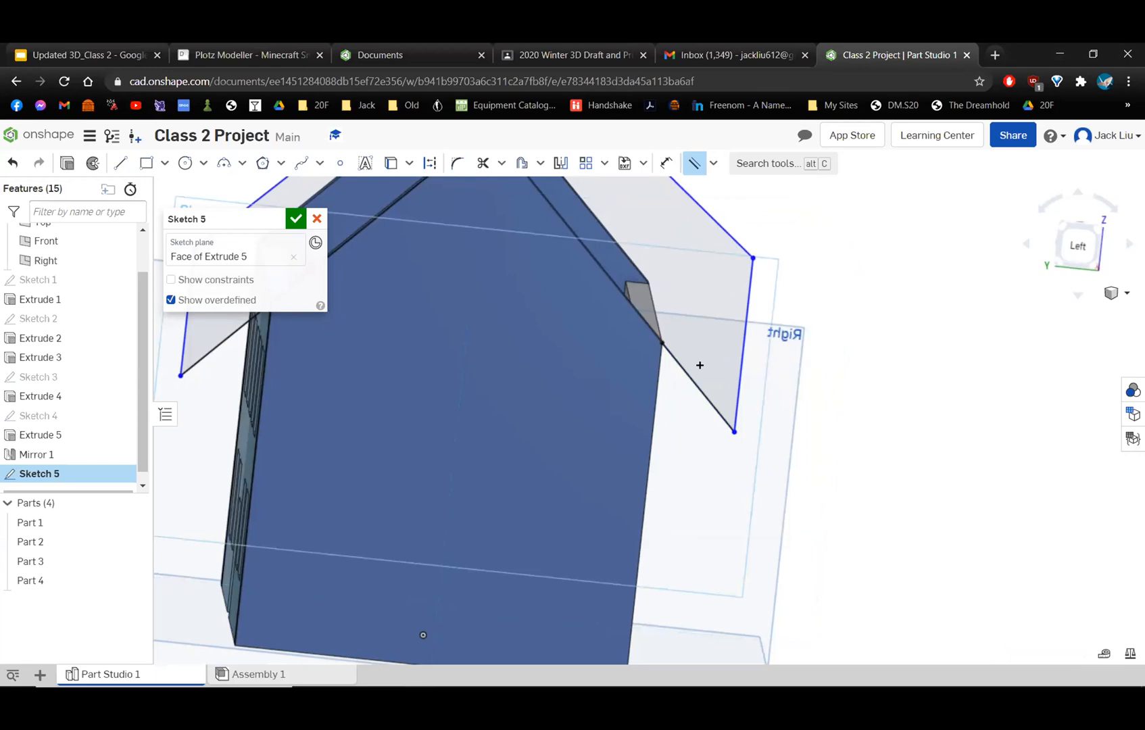
Constrain the two outer sloping lines of the roof profile to equal length.
scroll(729, 412, "down", 3)
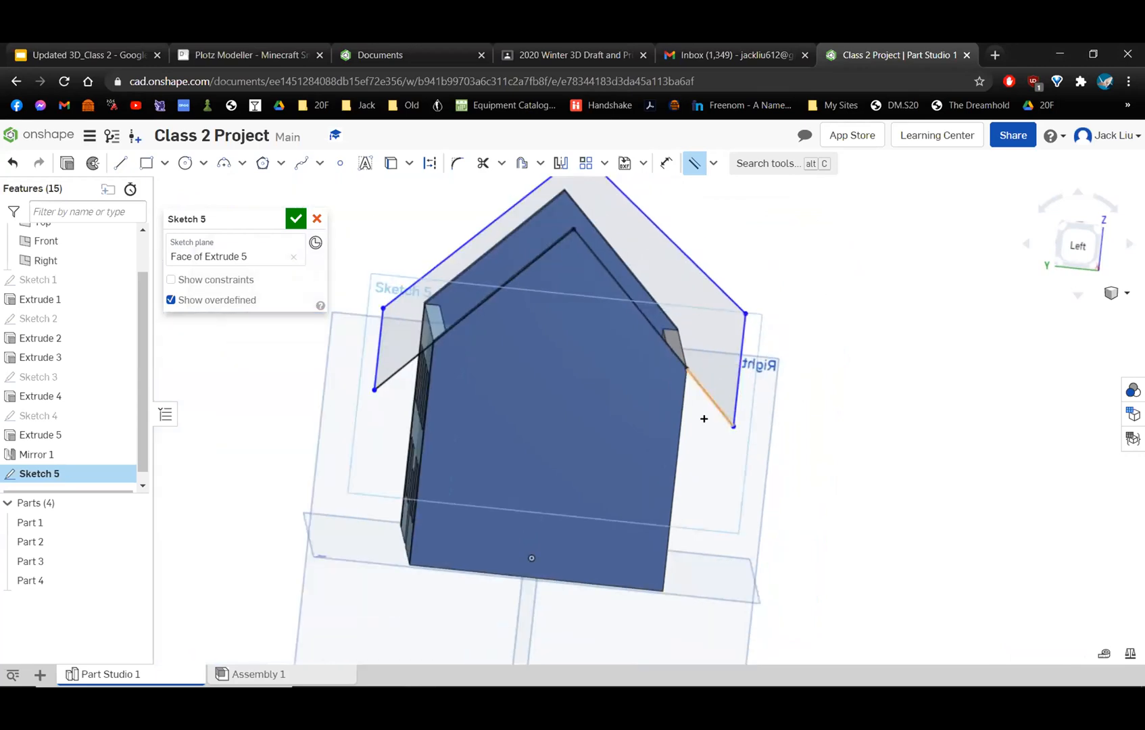
middle_click_drag(662, 249, 674, 326)
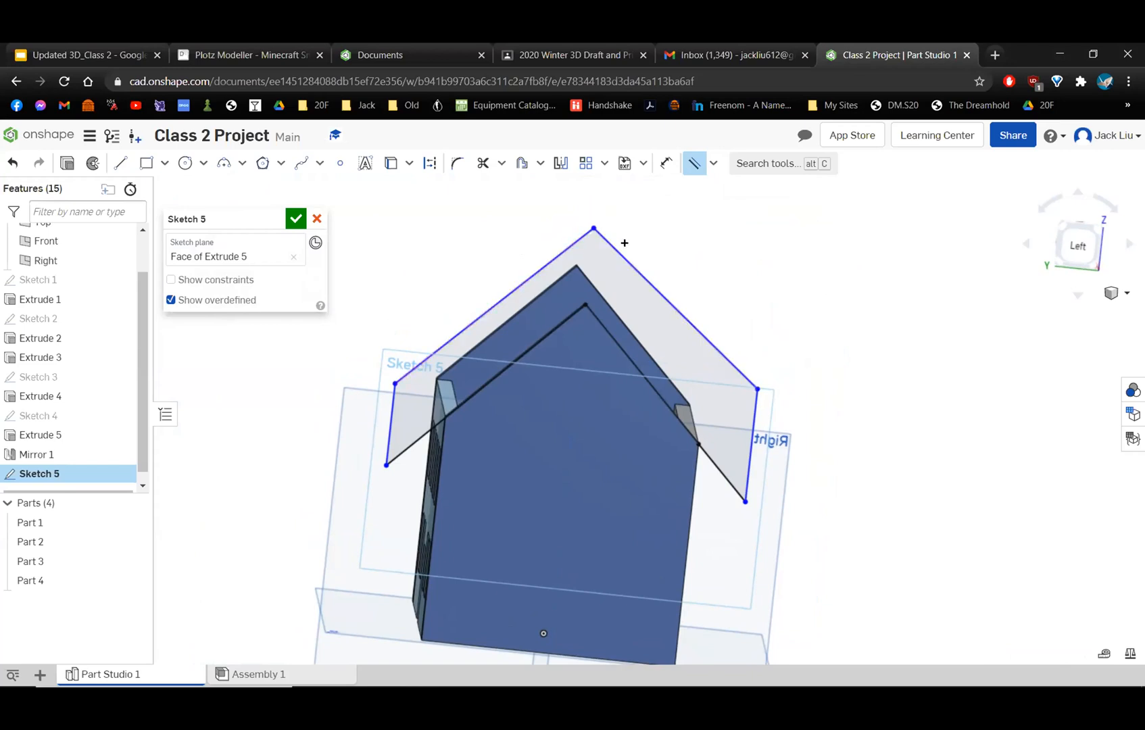
left_click(695, 163)
left_click(503, 296)
left_click(713, 164)
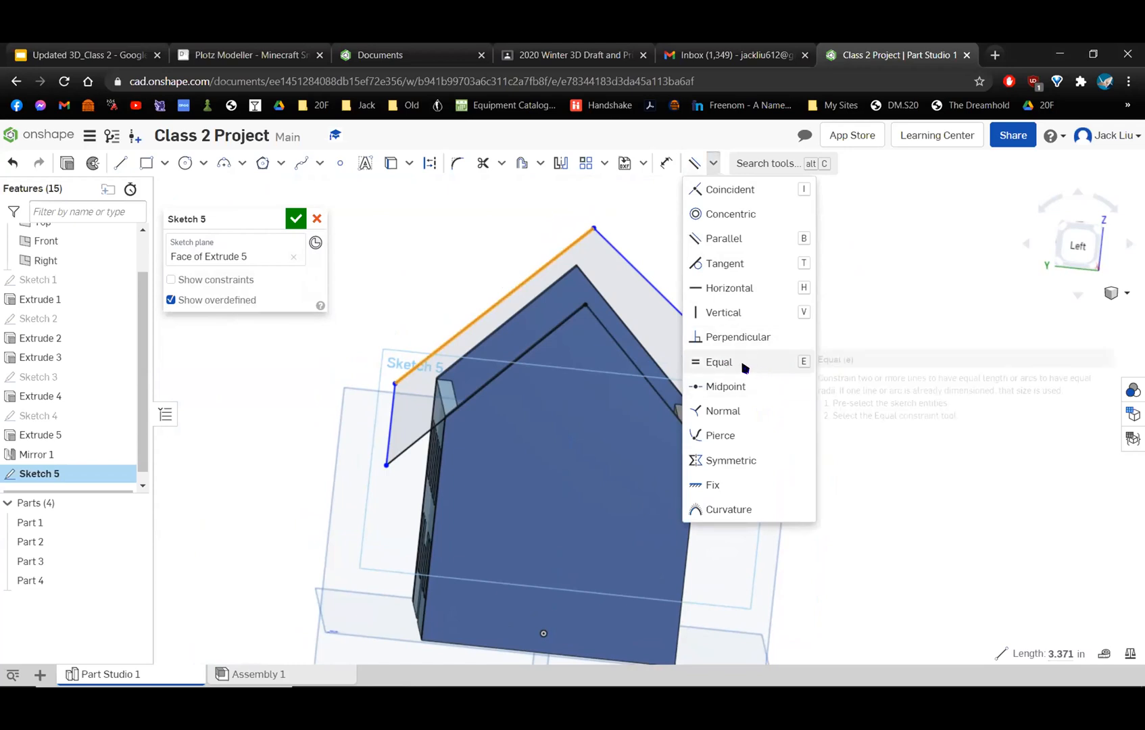
left_click(720, 363)
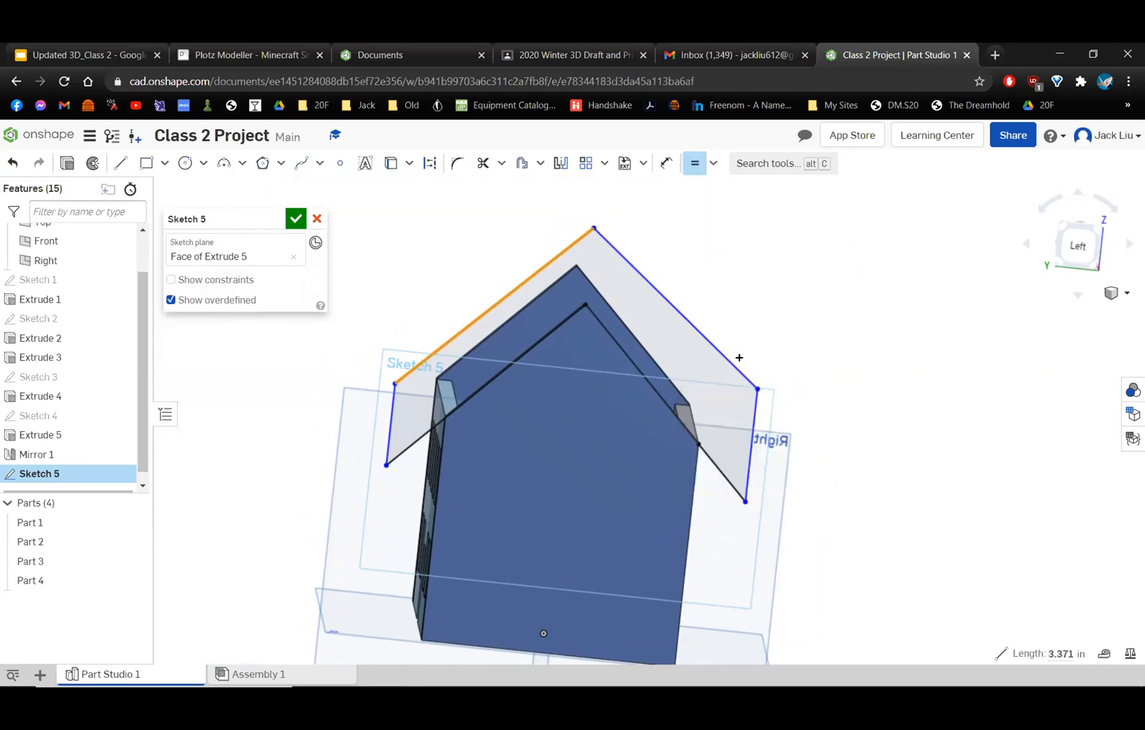
left_click(646, 280)
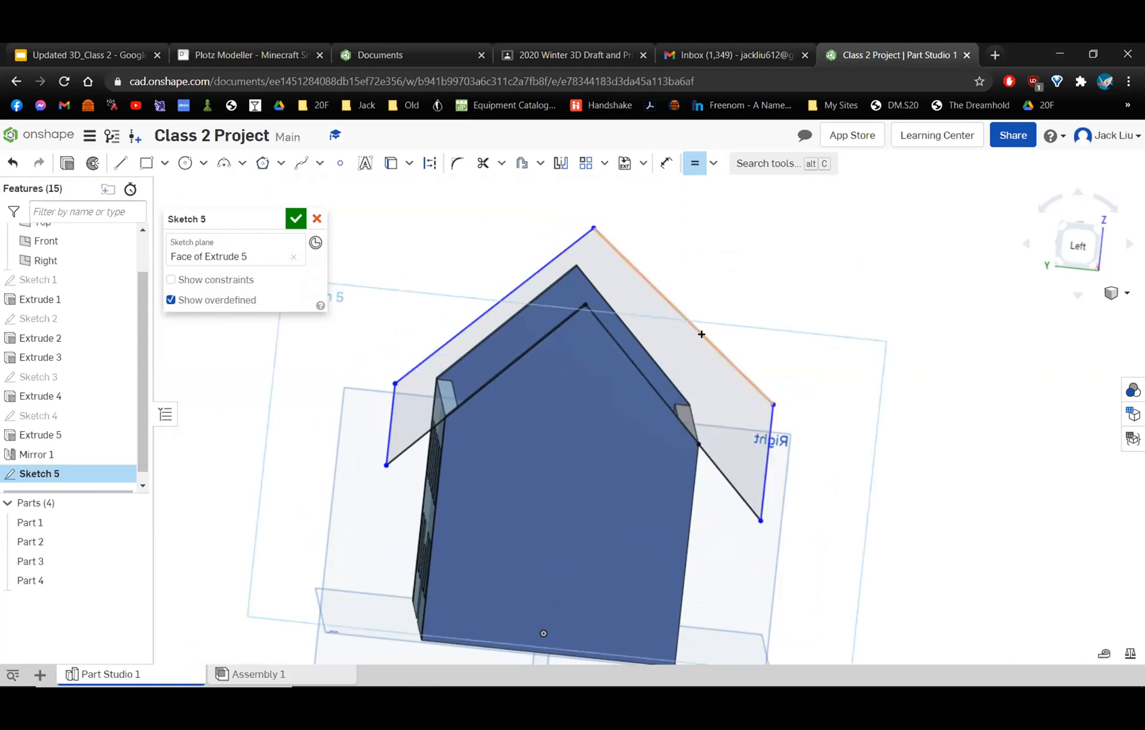
left_click(695, 163)
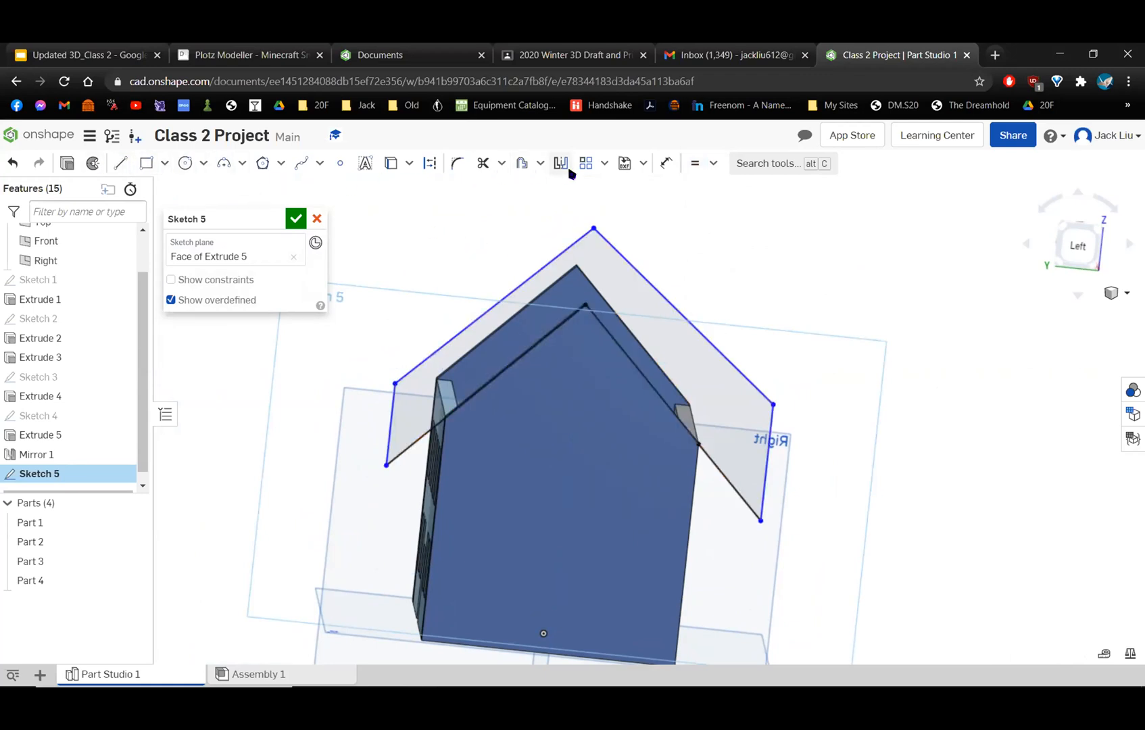
Dimension the short vertical line at the roof profile's left end to 0.2 in.
left_click(666, 163)
left_click(384, 414)
left_click(397, 411)
type("1")
key("Return")
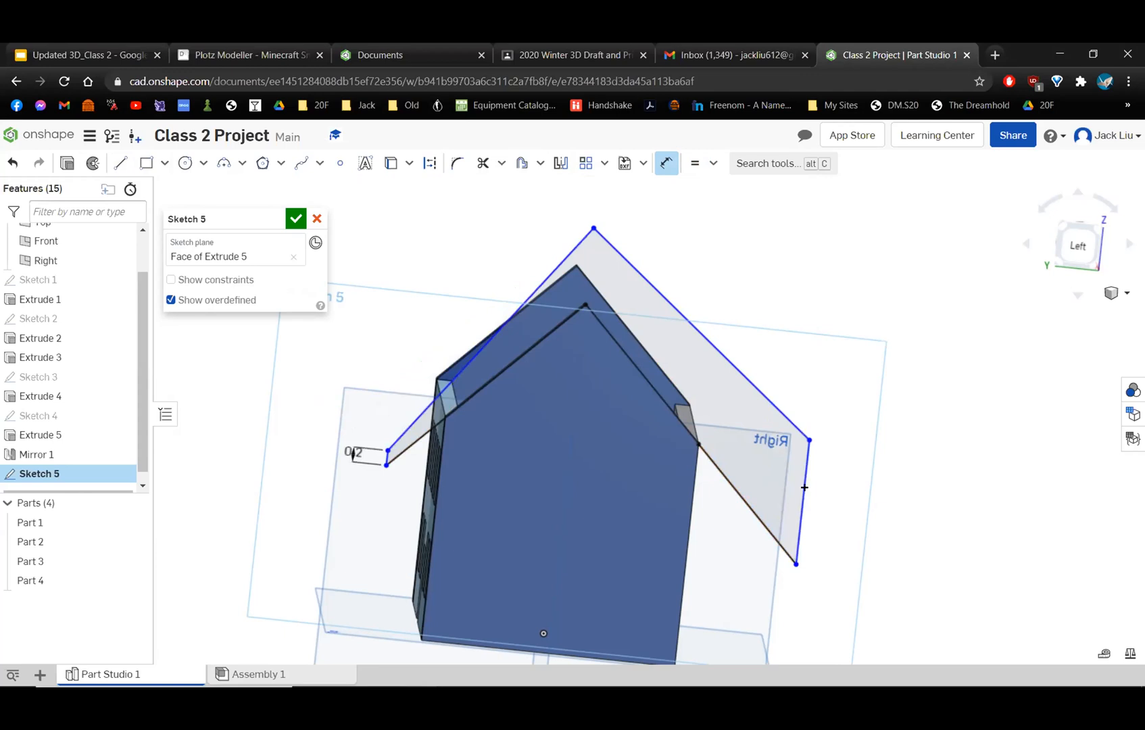
Dimension the short vertical line at the roof profile's right end to 0.2 in.
left_click(807, 492)
left_click(820, 502)
type("0.2")
key("Return")
scroll(783, 466, "down", 3)
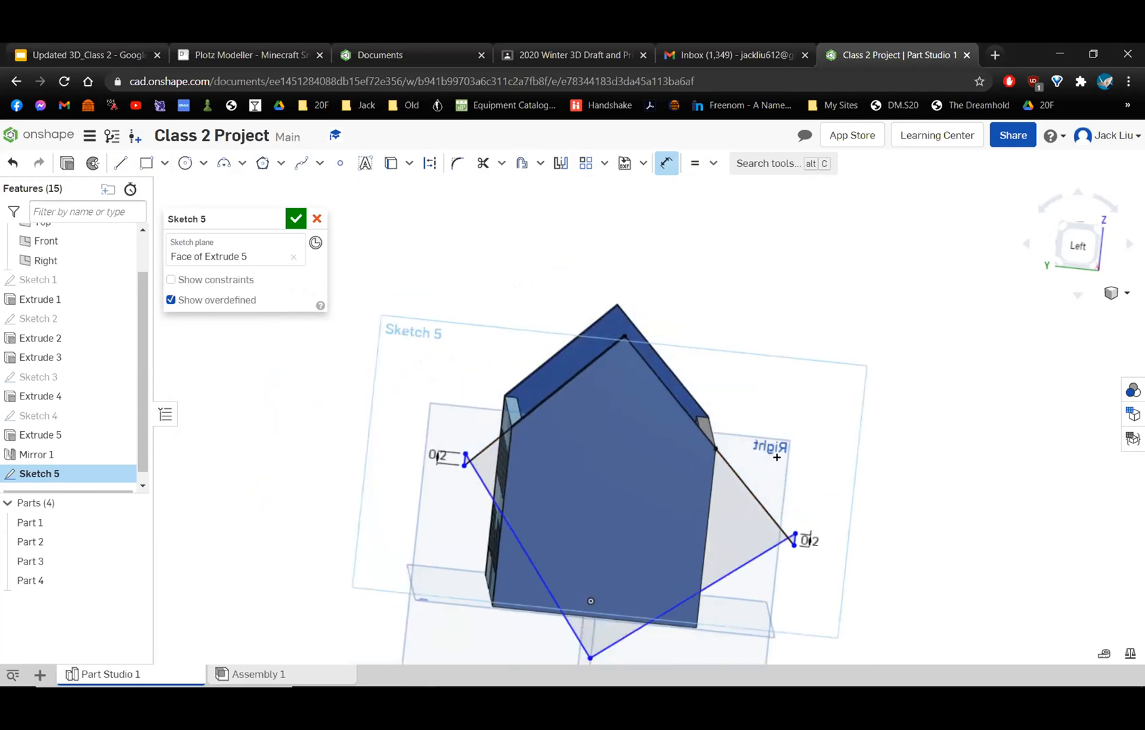
middle_click_drag(758, 352, 729, 337)
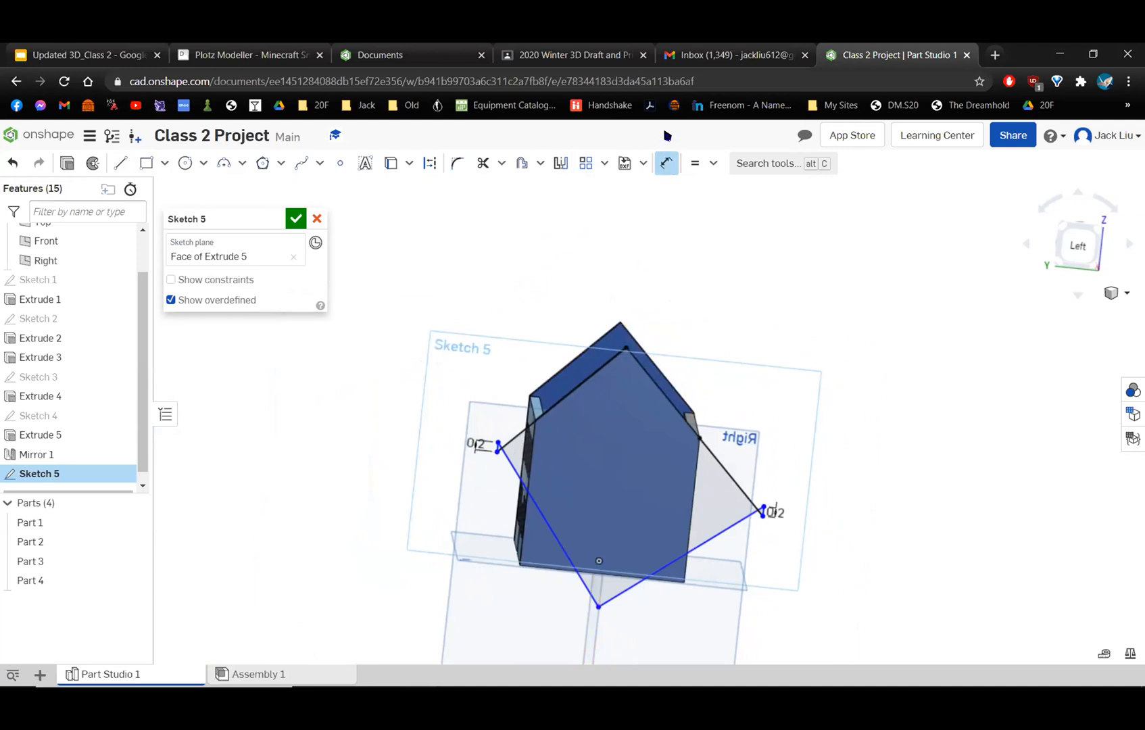
Move the roof profile's flipped outer peak point back up above the gable.
left_click(666, 163)
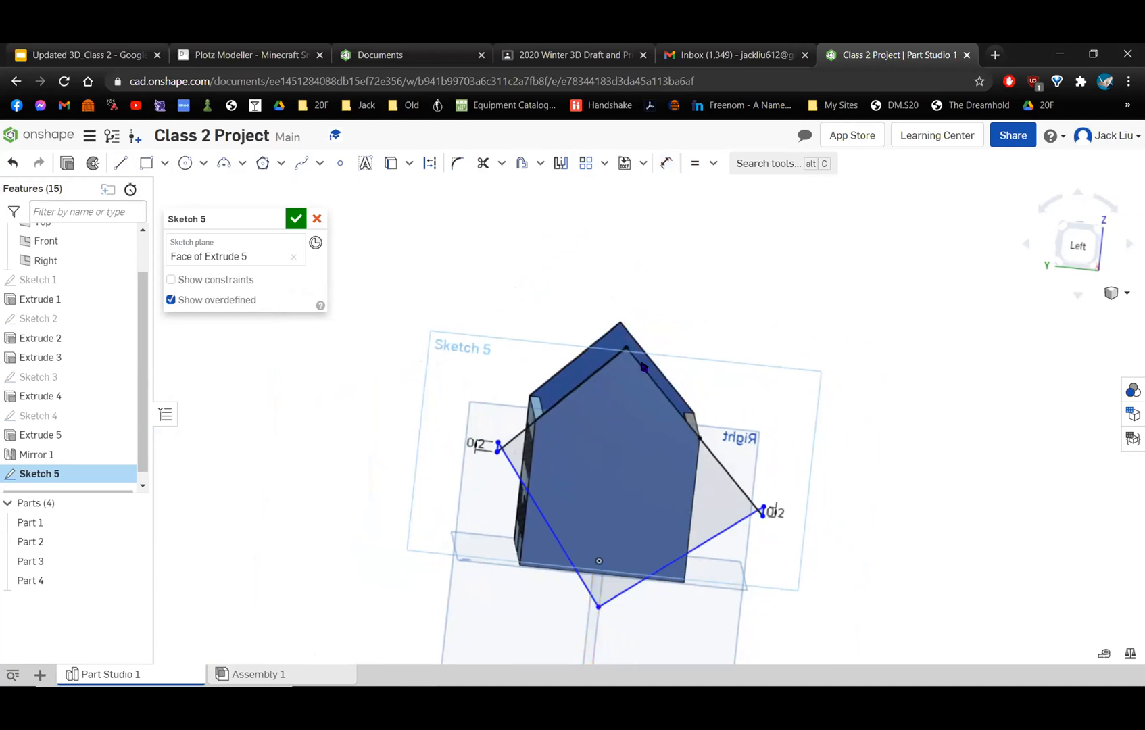
left_click(598, 604)
left_click_drag(631, 347, 681, 258)
right_click_drag(681, 258, 724, 298)
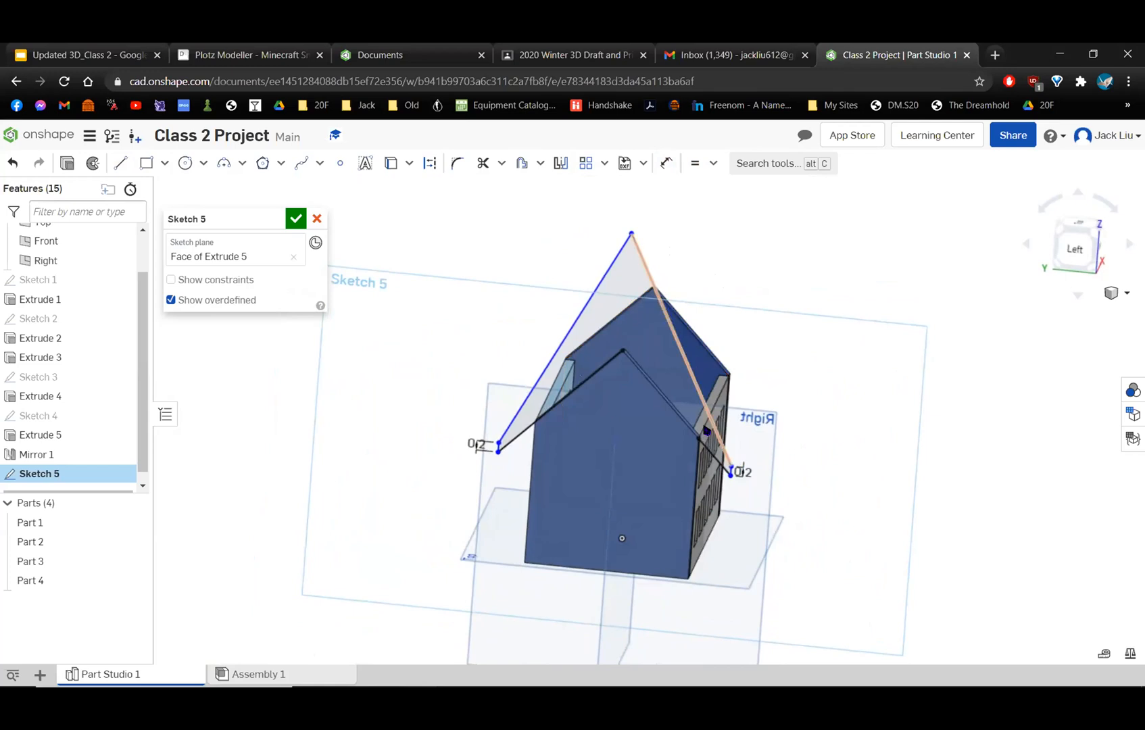
scroll(679, 500, "up", 2)
Dimension the roof profile's left outer sloping line to 3 in.
left_click(666, 161)
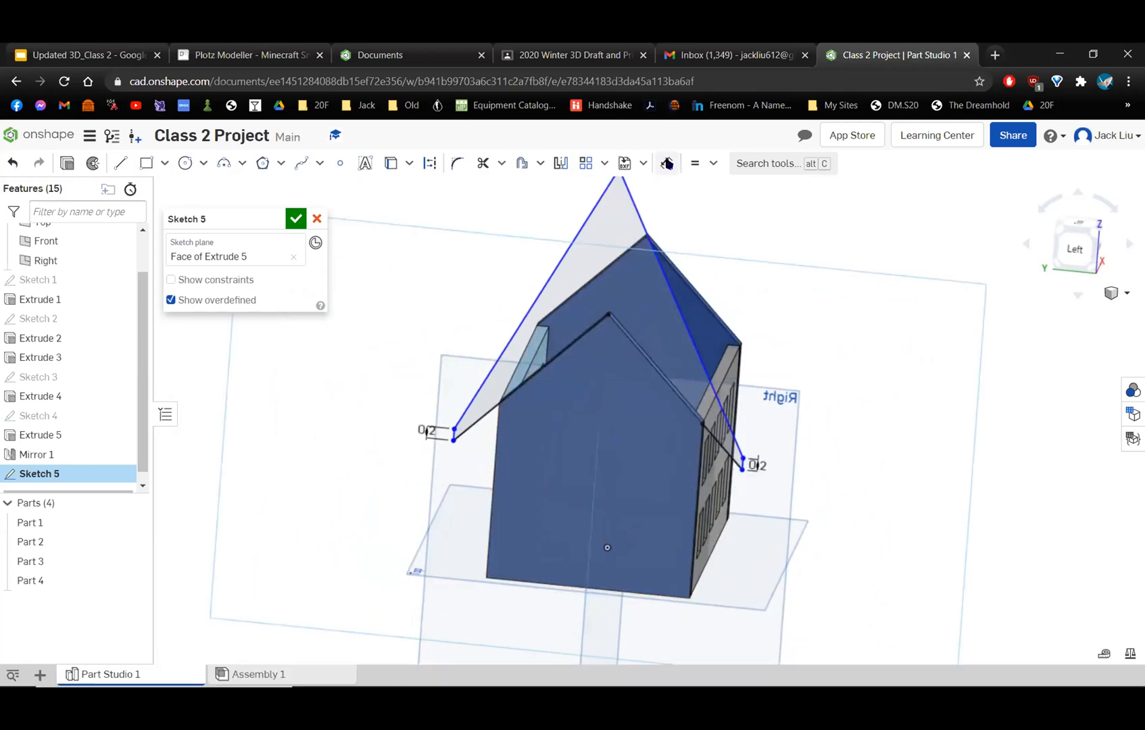
left_click(550, 275)
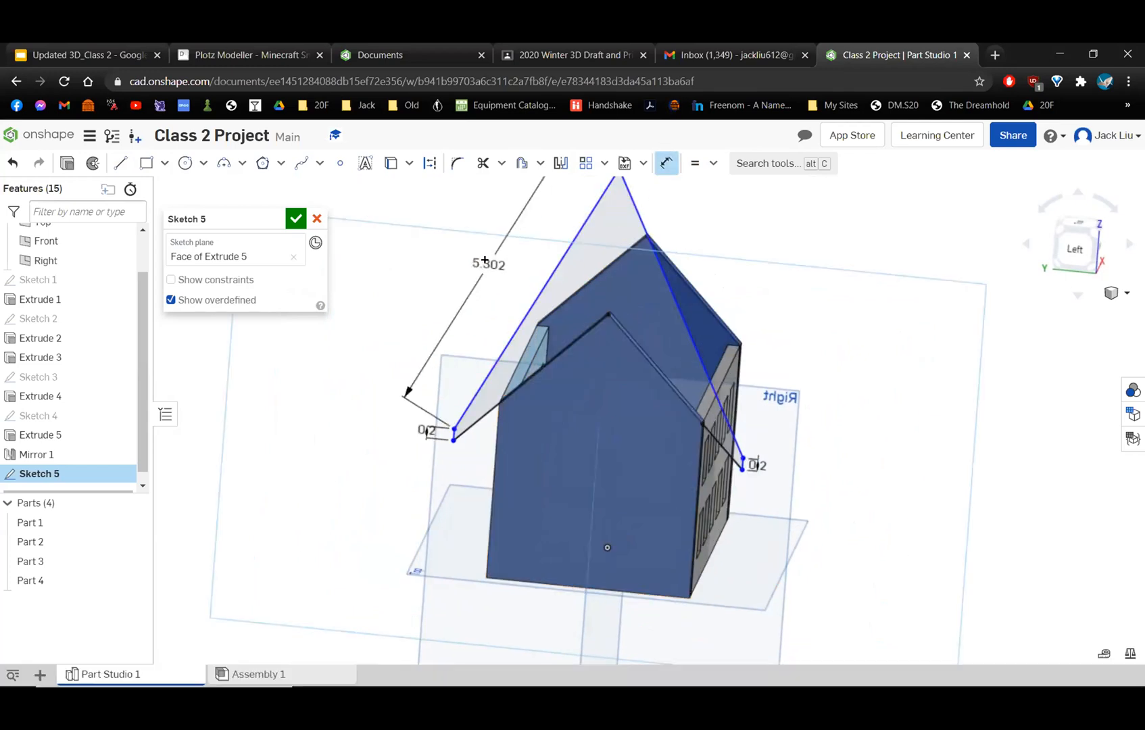
left_click(485, 263)
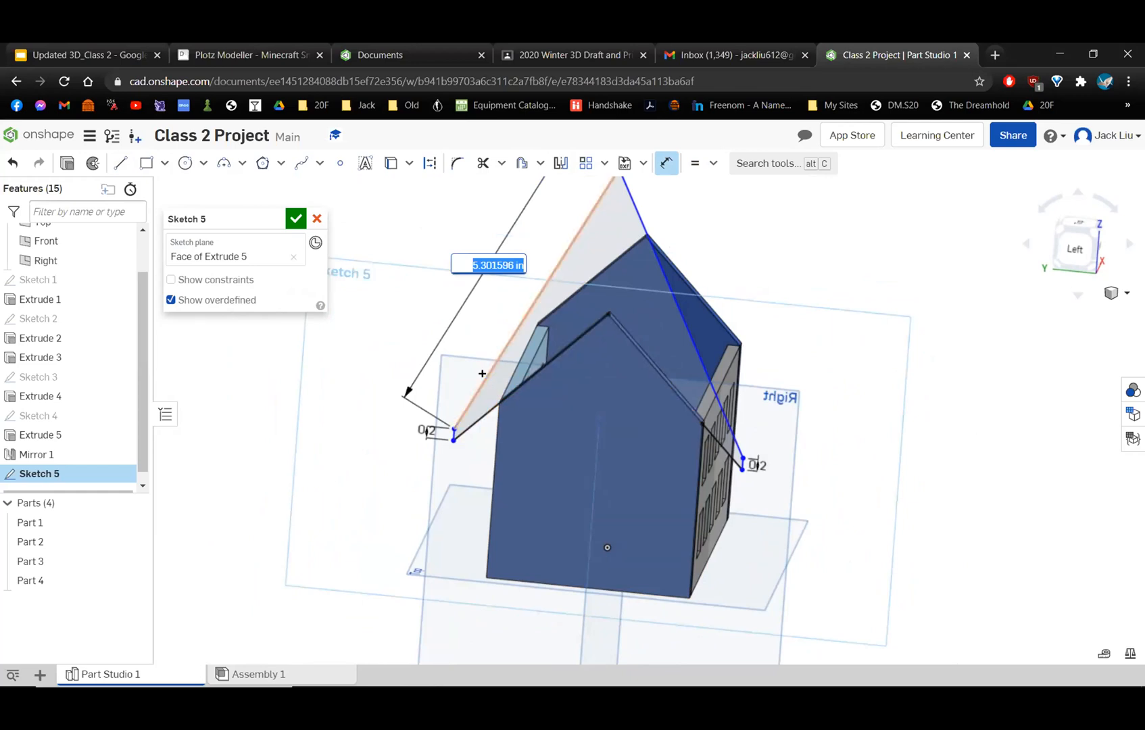
type("3")
key("Return")
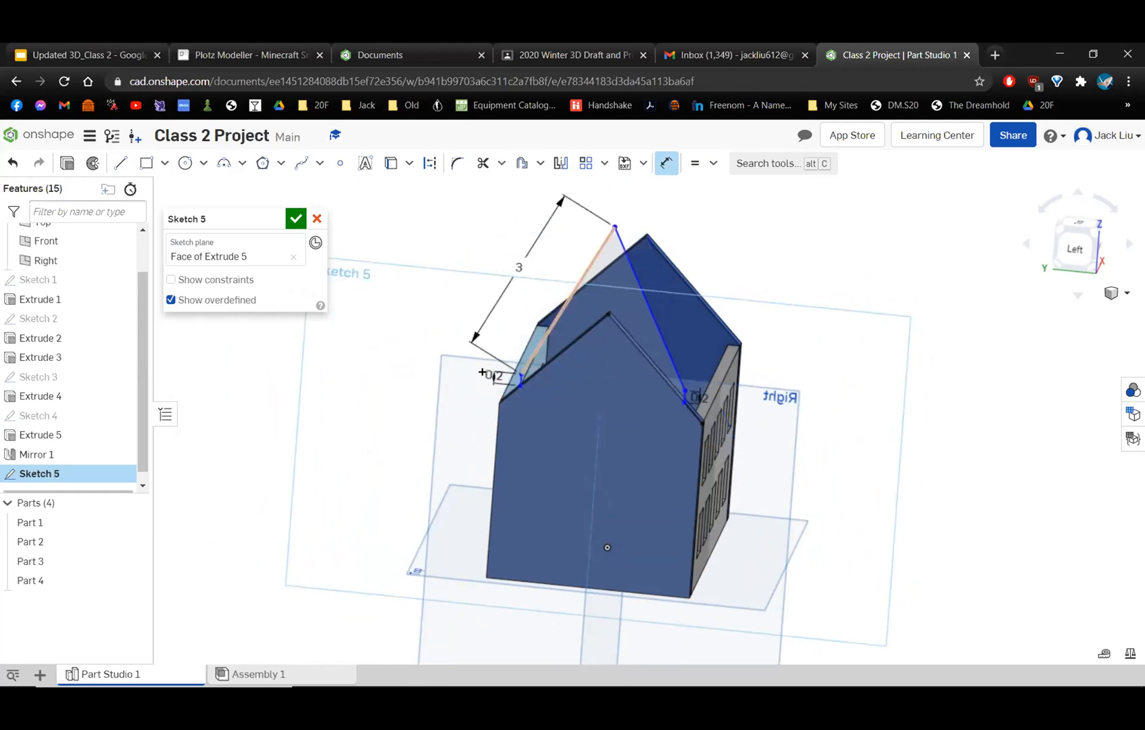
Change the left outer sloping line's length to 5 in.
double_click(513, 276)
type("5")
key("Return")
scroll(640, 348, "up", 3)
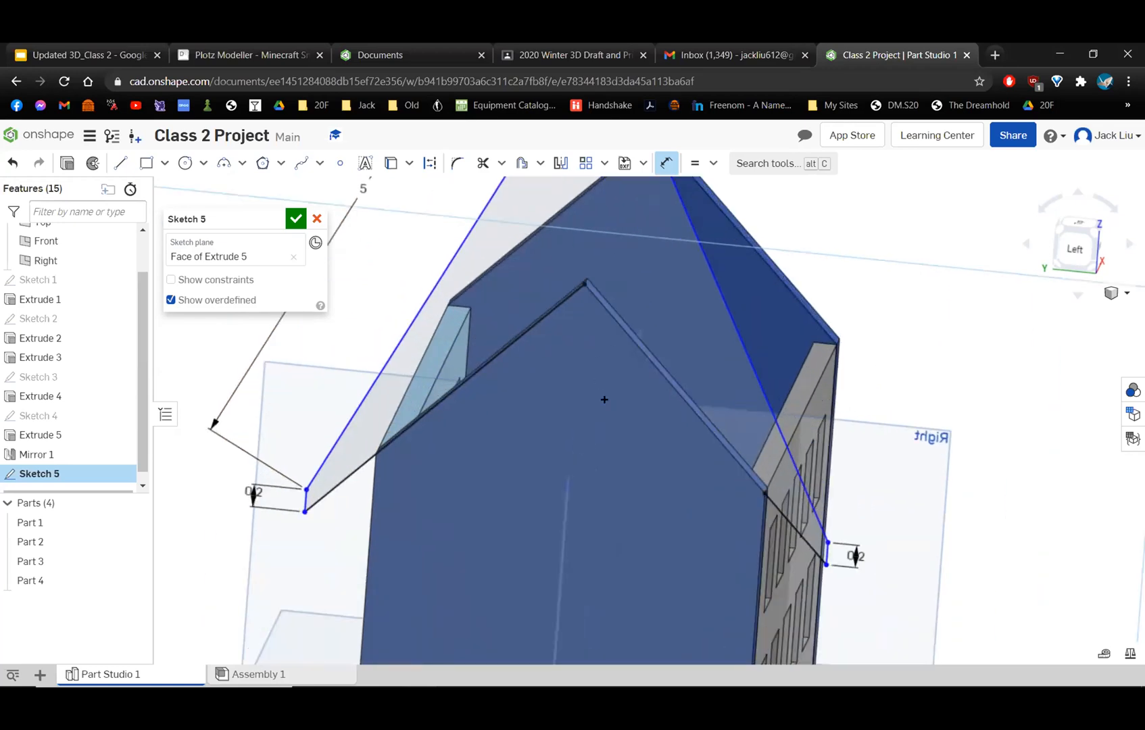
right_click_drag(604, 399, 600, 371)
middle_click_drag(668, 326, 773, 274)
right_click_drag(454, 418, 493, 393)
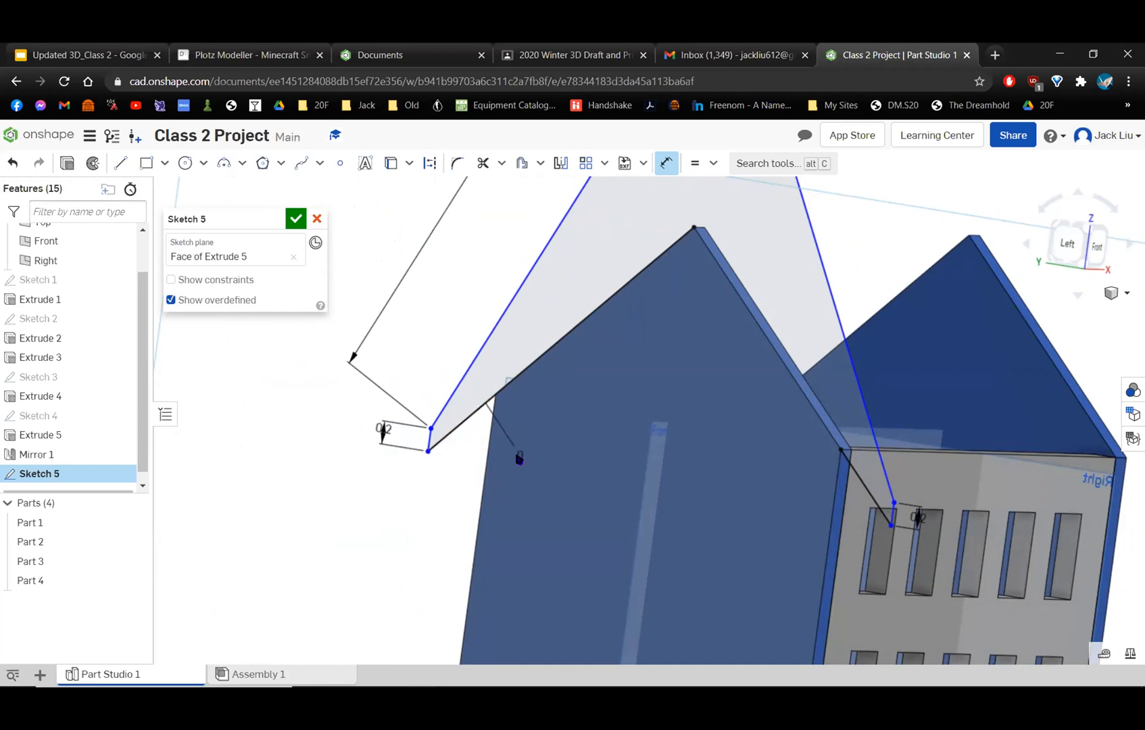
key("Escape")
Dimension the vertical distance between the roof profile's outer peak and the gable peak to 0.2 in.
right_click_drag(618, 363, 613, 409)
right_click_drag(505, 413, 532, 315)
key("d")
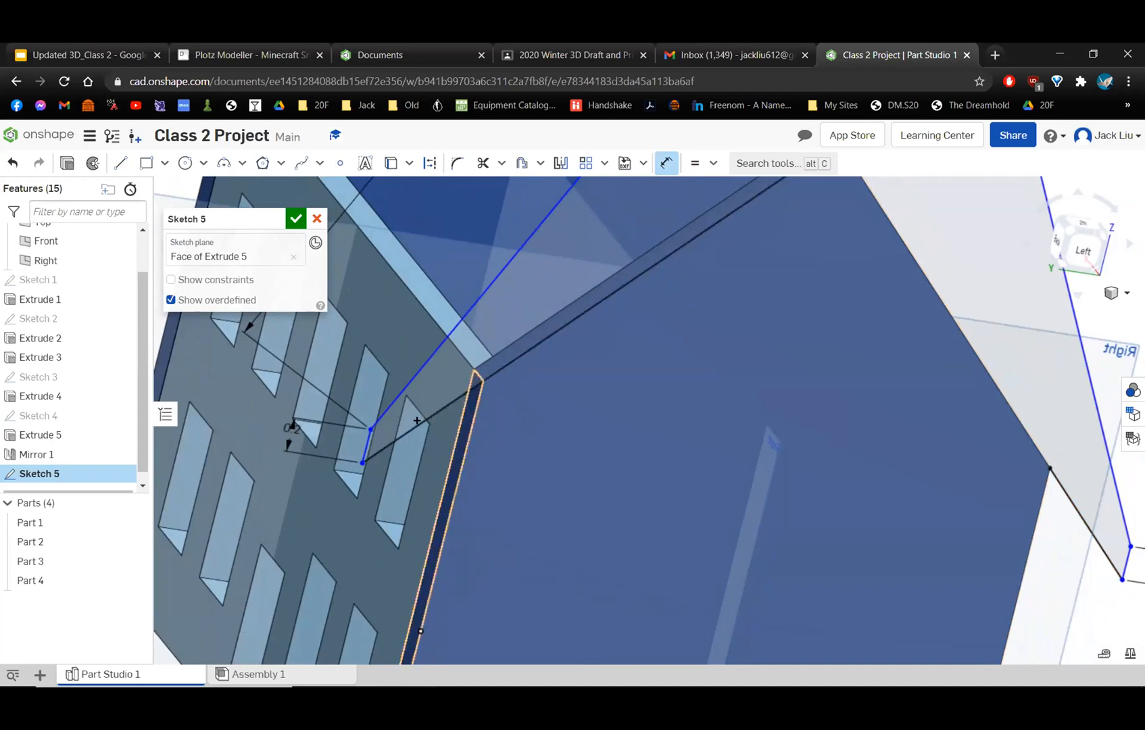
scroll(474, 406, "down", 5)
right_click_drag(610, 418, 608, 414)
middle_click_drag(626, 394, 557, 558)
left_click(590, 255)
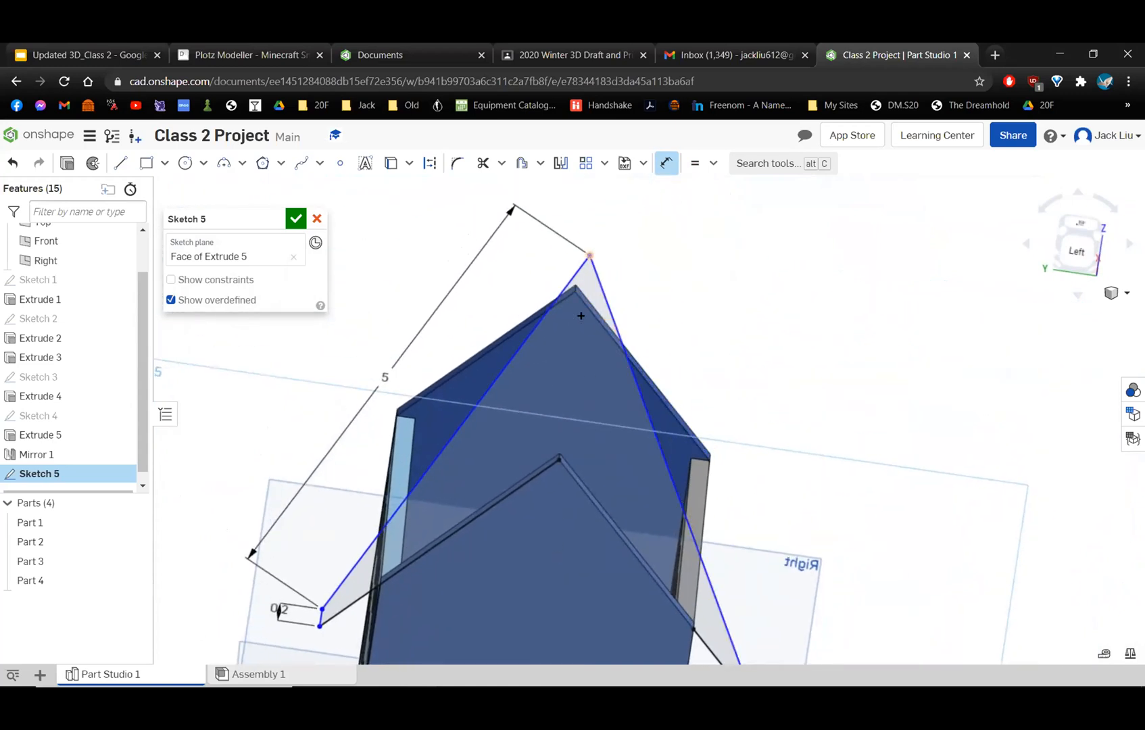
left_click(560, 460)
left_click(770, 384)
type(".2")
key("Return")
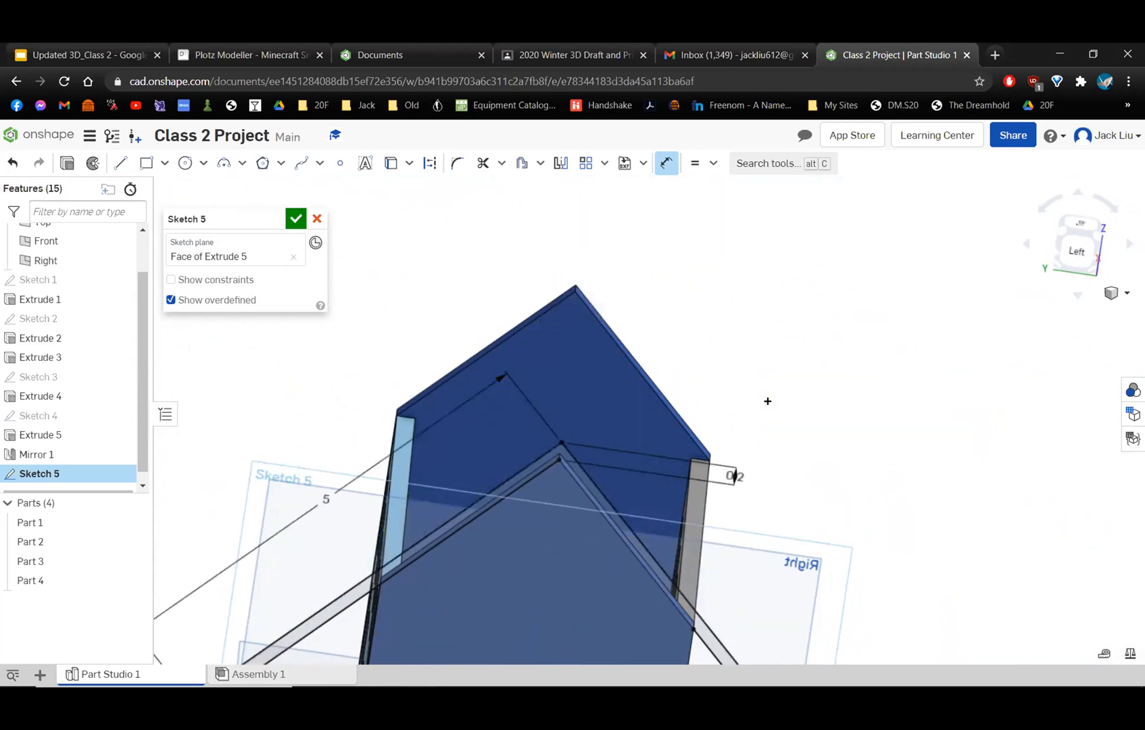
Set the roof profile's left outer sloping line to 3 in and finish the sketch.
scroll(768, 401, "down", 3)
middle_click_drag(767, 401, 731, 306)
double_click(443, 367)
type("3")
key("Return")
scroll(639, 374, "up", 2)
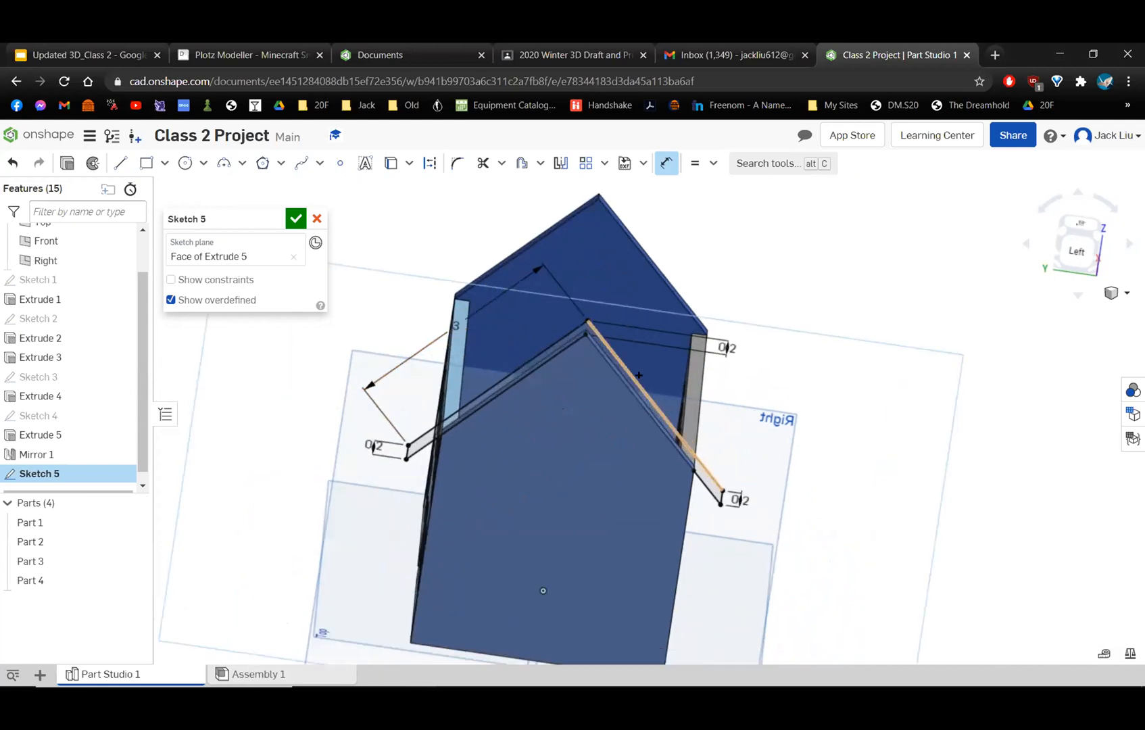
scroll(674, 341, "up", 2)
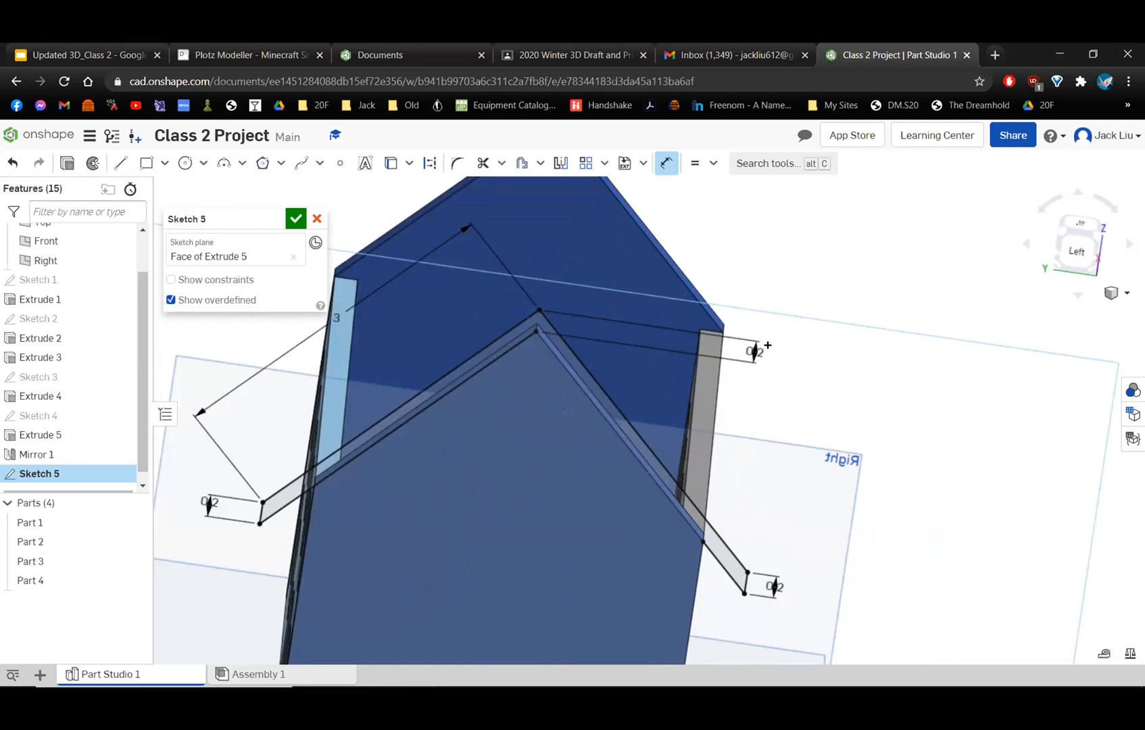
scroll(737, 438, "down", 3)
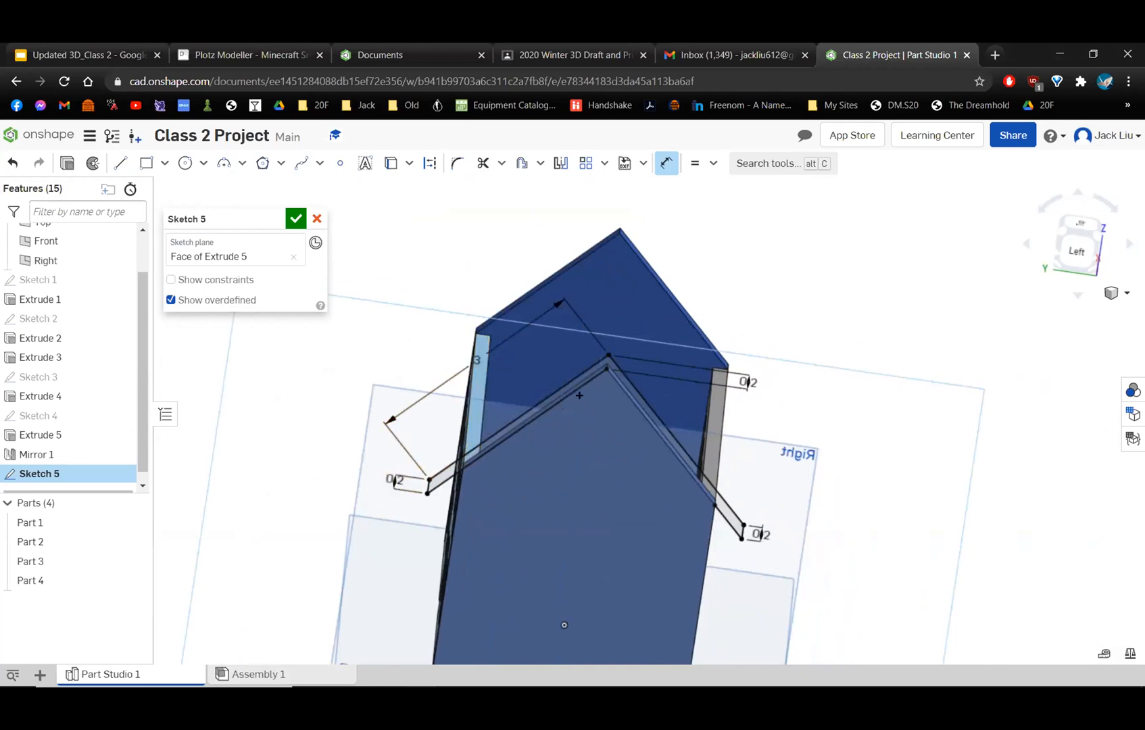
right_click_drag(580, 395, 575, 384)
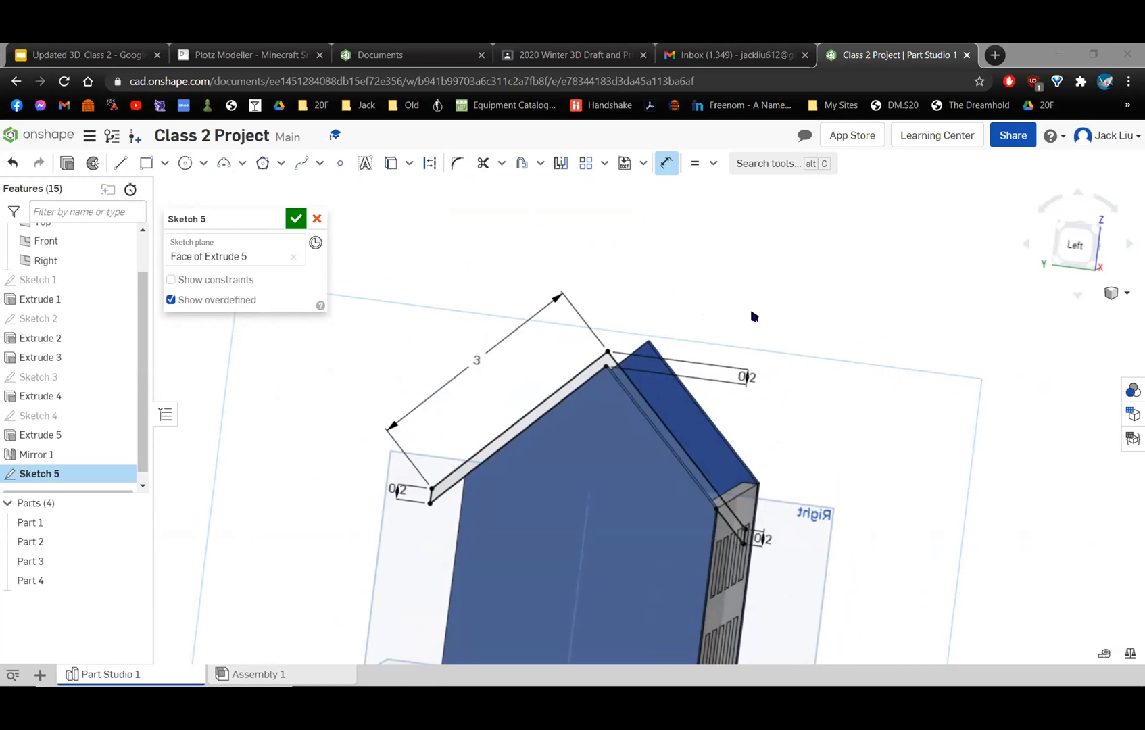
right_click_drag(749, 307, 637, 315)
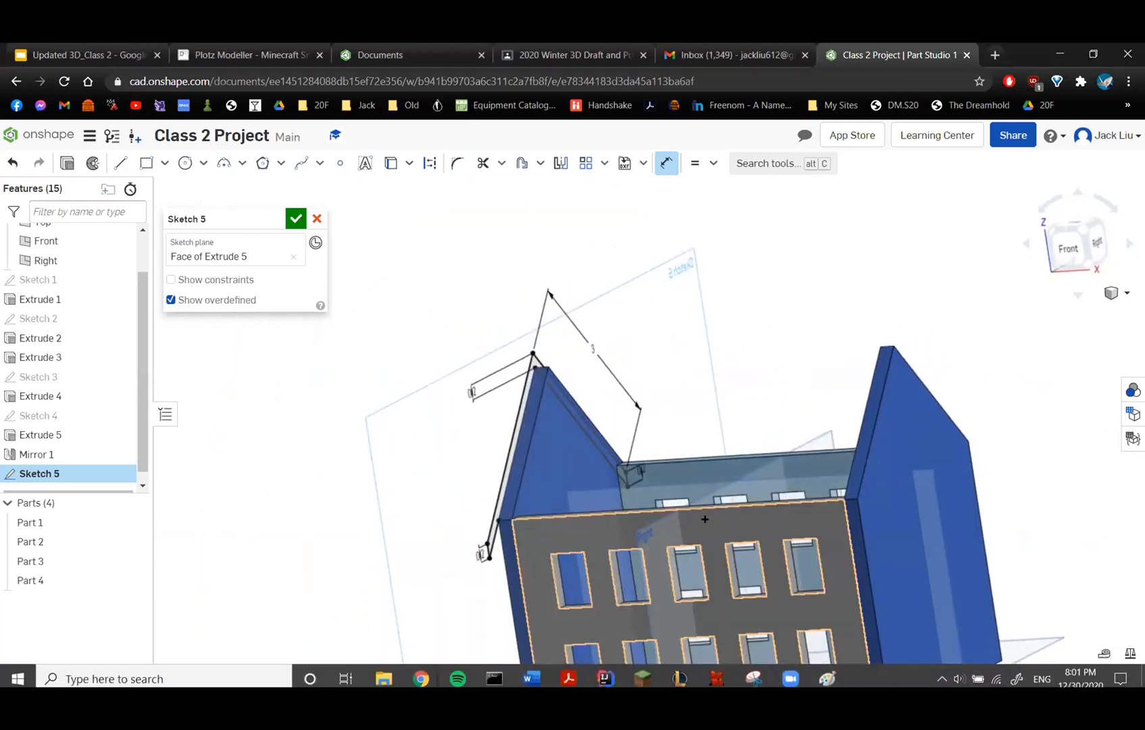
scroll(675, 467, "down", 1)
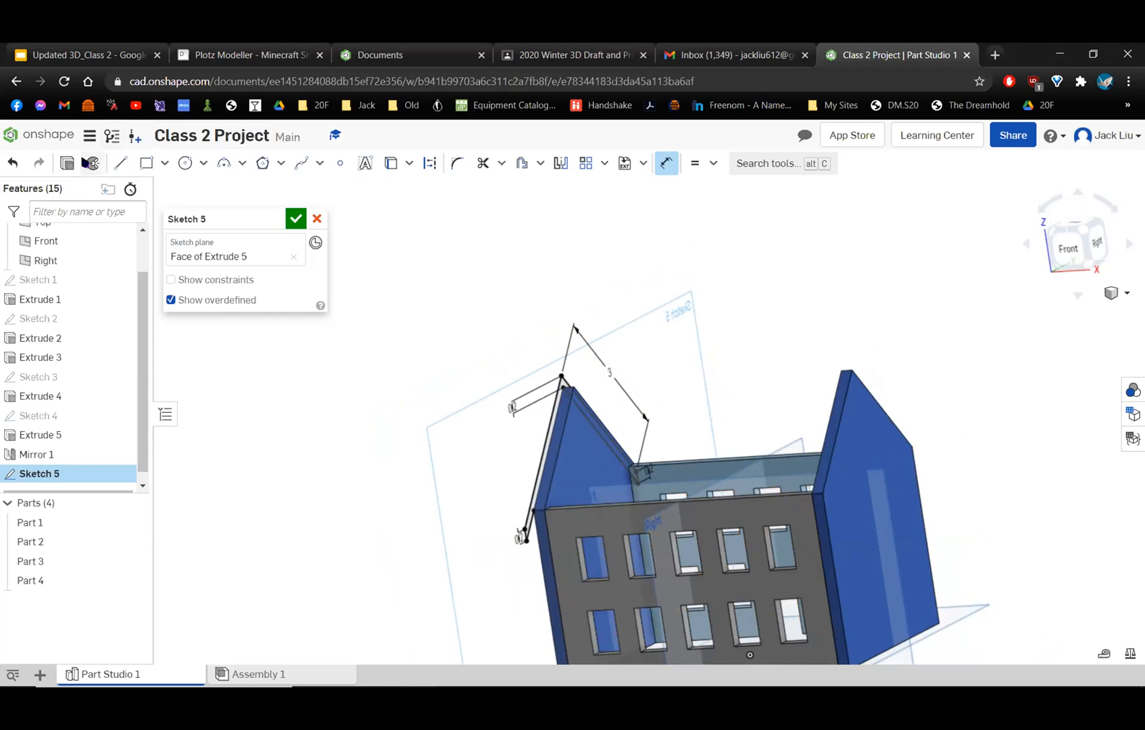
left_click(289, 220)
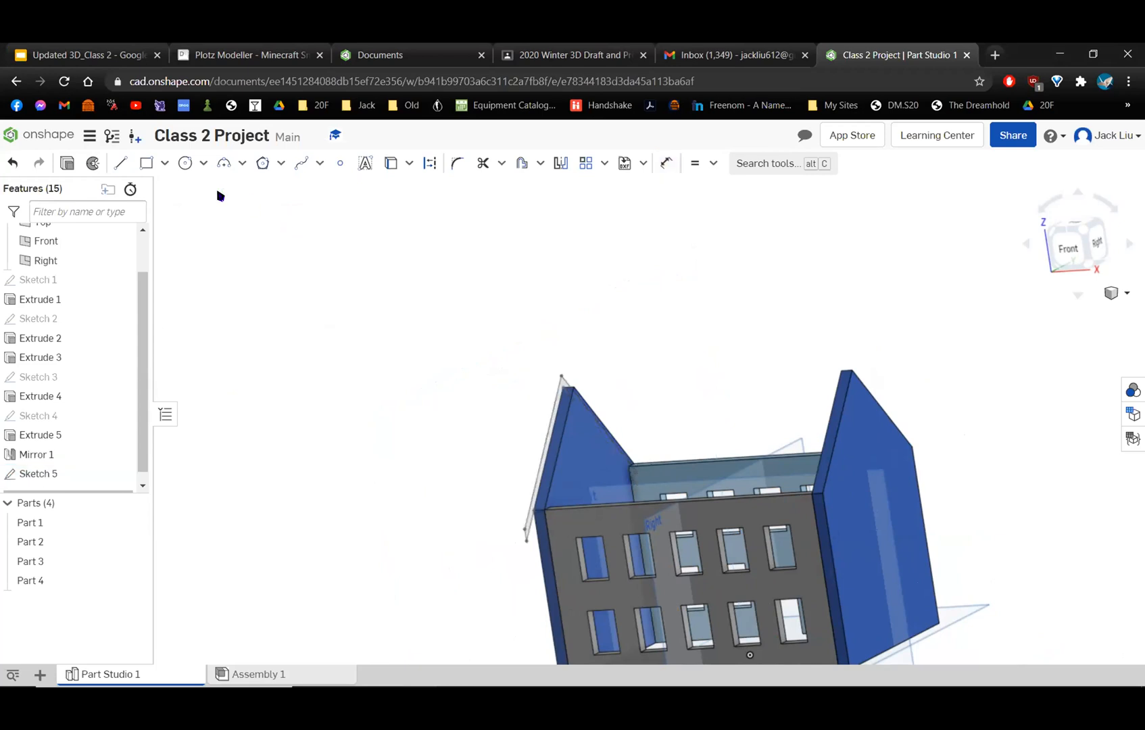
Extrude the roof profile as a new solid, blind, 5.59 in deep across the house past the opposite side wall.
right_click_drag(534, 435, 514, 445)
left_click(556, 454)
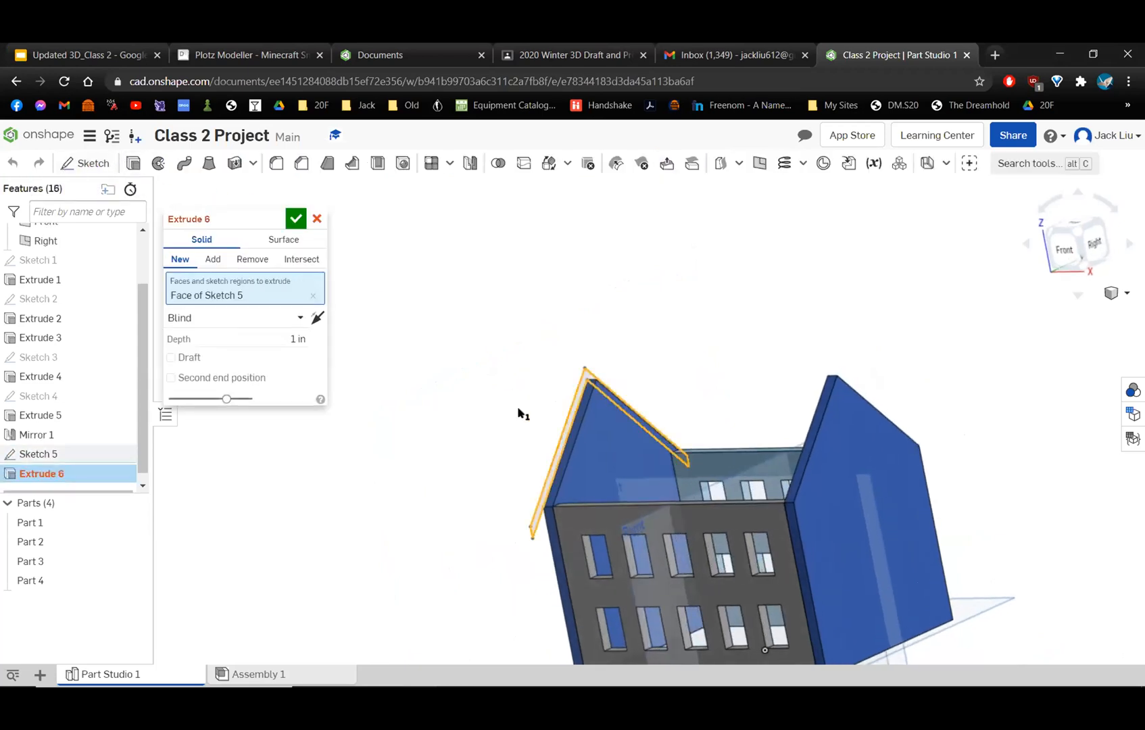
mouse_move(645, 378)
right_mouse_down()
mouse_move(646, 396)
mouse_move(473, 421)
right_mouse_up()
left_click_drag(473, 422, 842, 466)
middle_click_drag(703, 329, 605, 305)
left_click(295, 219)
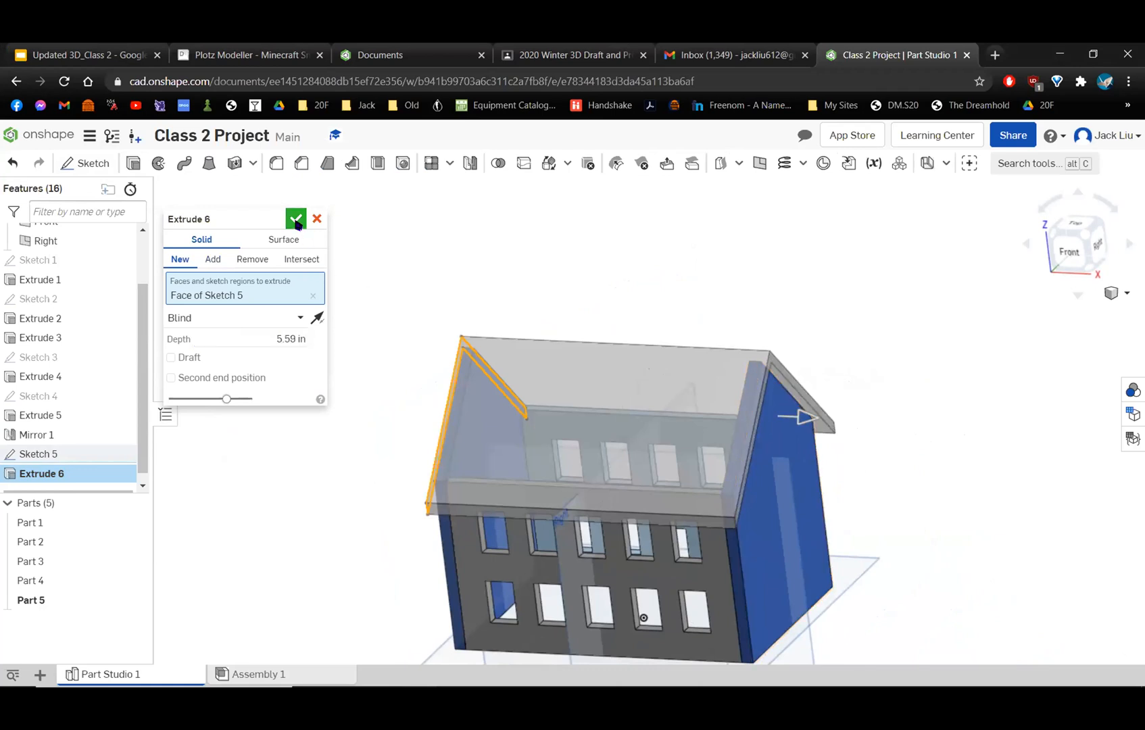
right_click_drag(616, 335, 612, 508)
right_click_drag(708, 450, 709, 411)
middle_click_drag(709, 410, 563, 277)
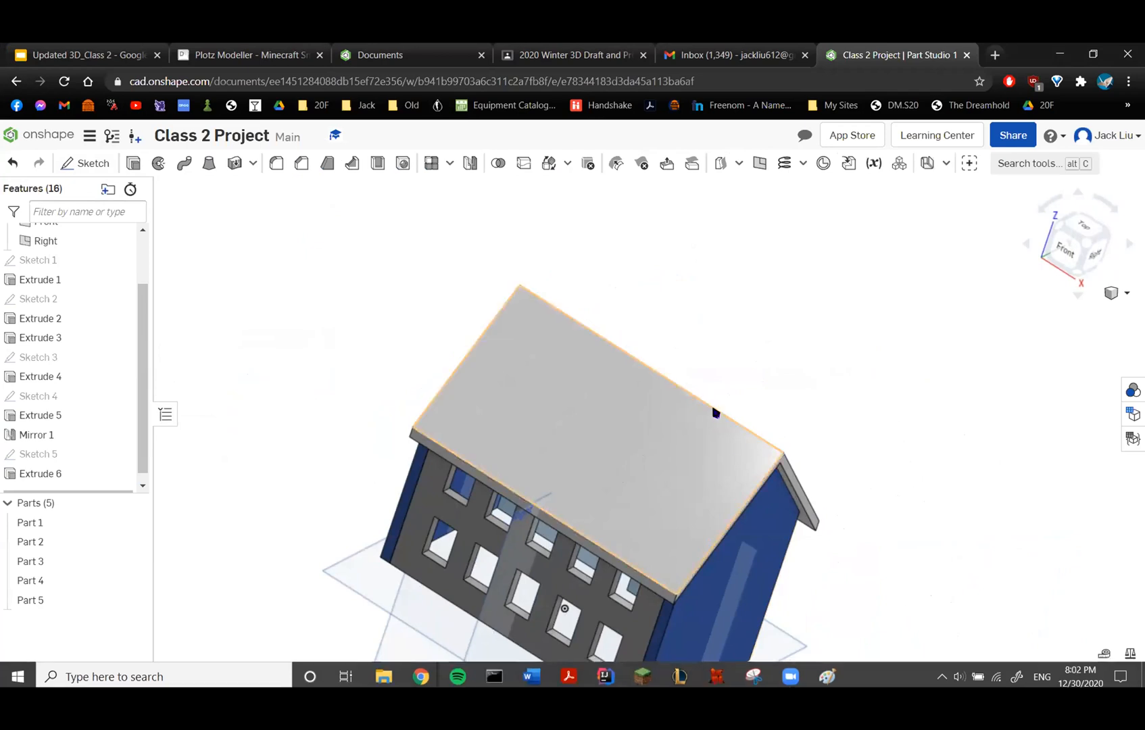
mouse_move(756, 475)
right_mouse_down()
mouse_move(780, 485)
mouse_move(774, 517)
mouse_move(729, 500)
mouse_move(726, 490)
mouse_move(748, 498)
mouse_move(754, 468)
right_mouse_up()
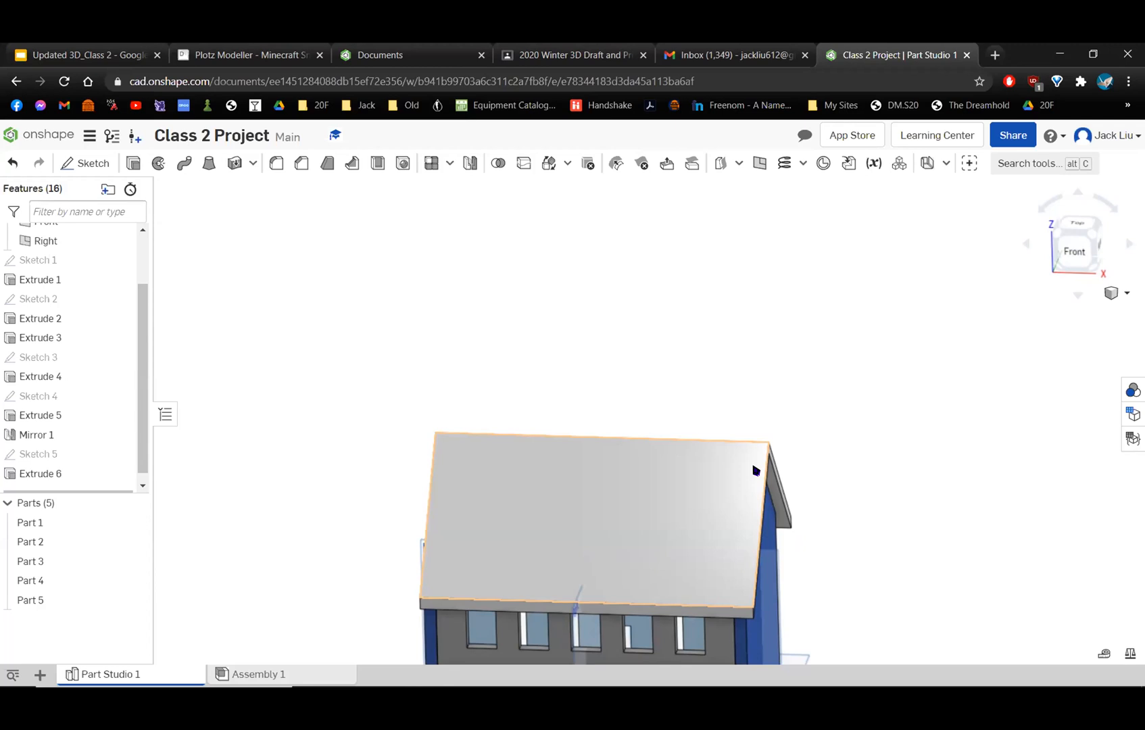
right_click_drag(755, 470, 775, 499)
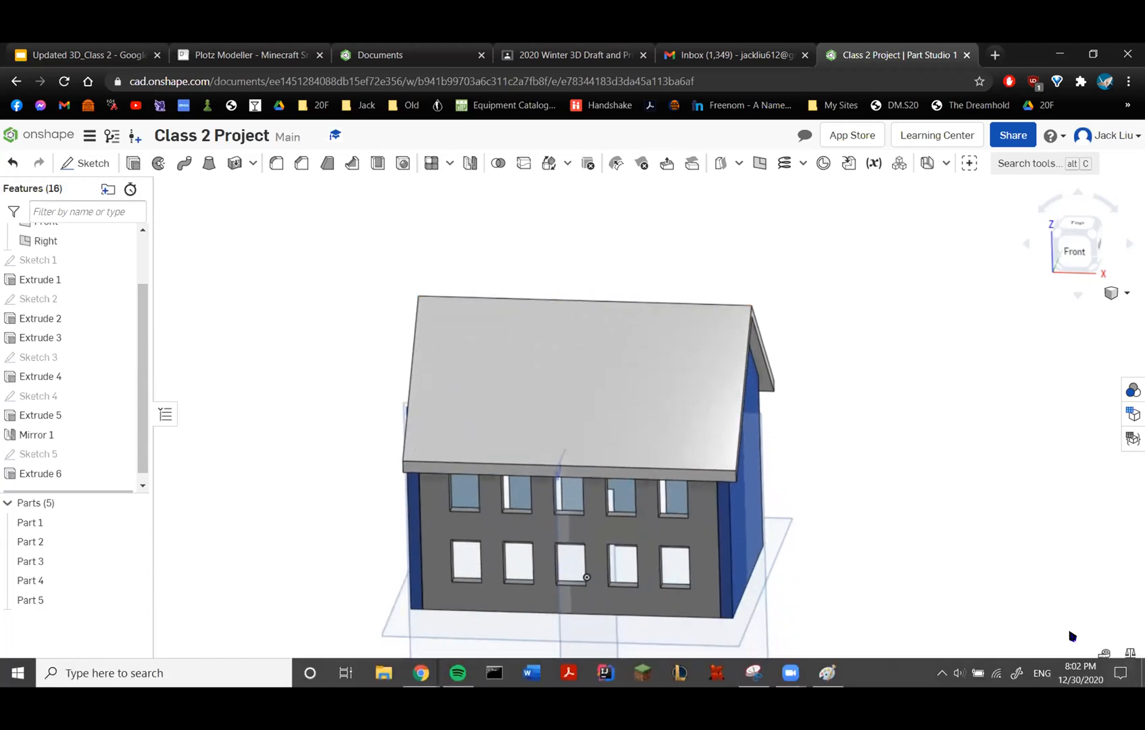